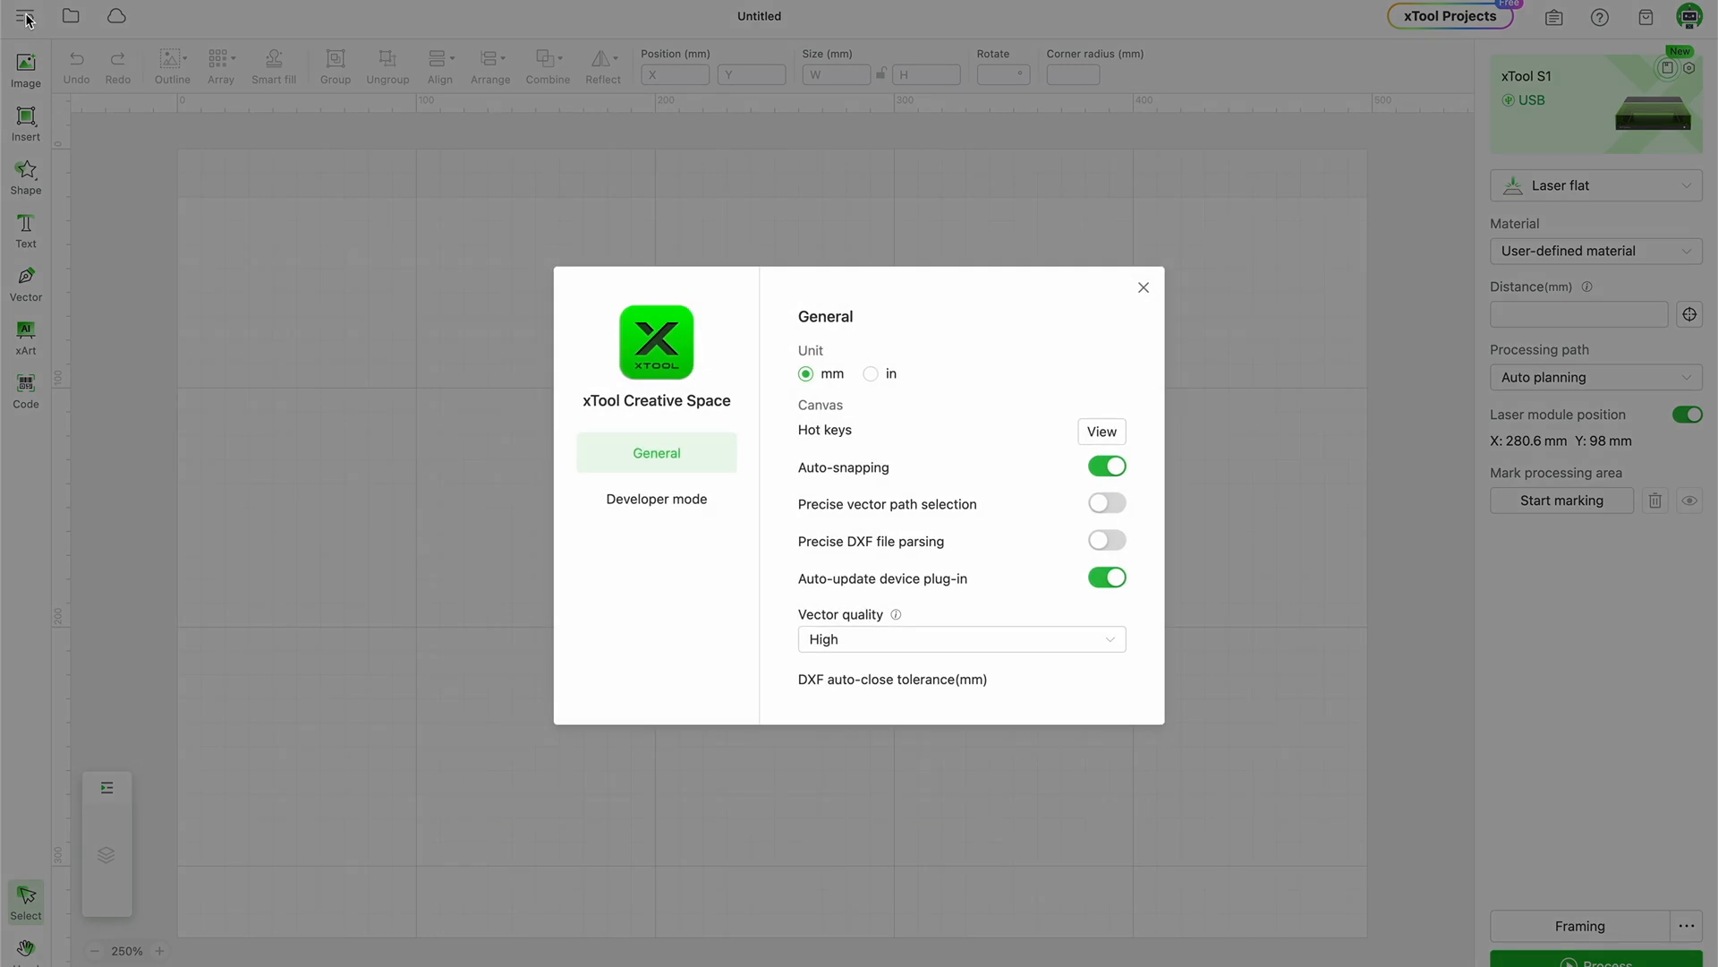
Switch the measurement unit to inches in the general settings and close the settings.
{"action": "left_click", "coordinate": [868, 374]}
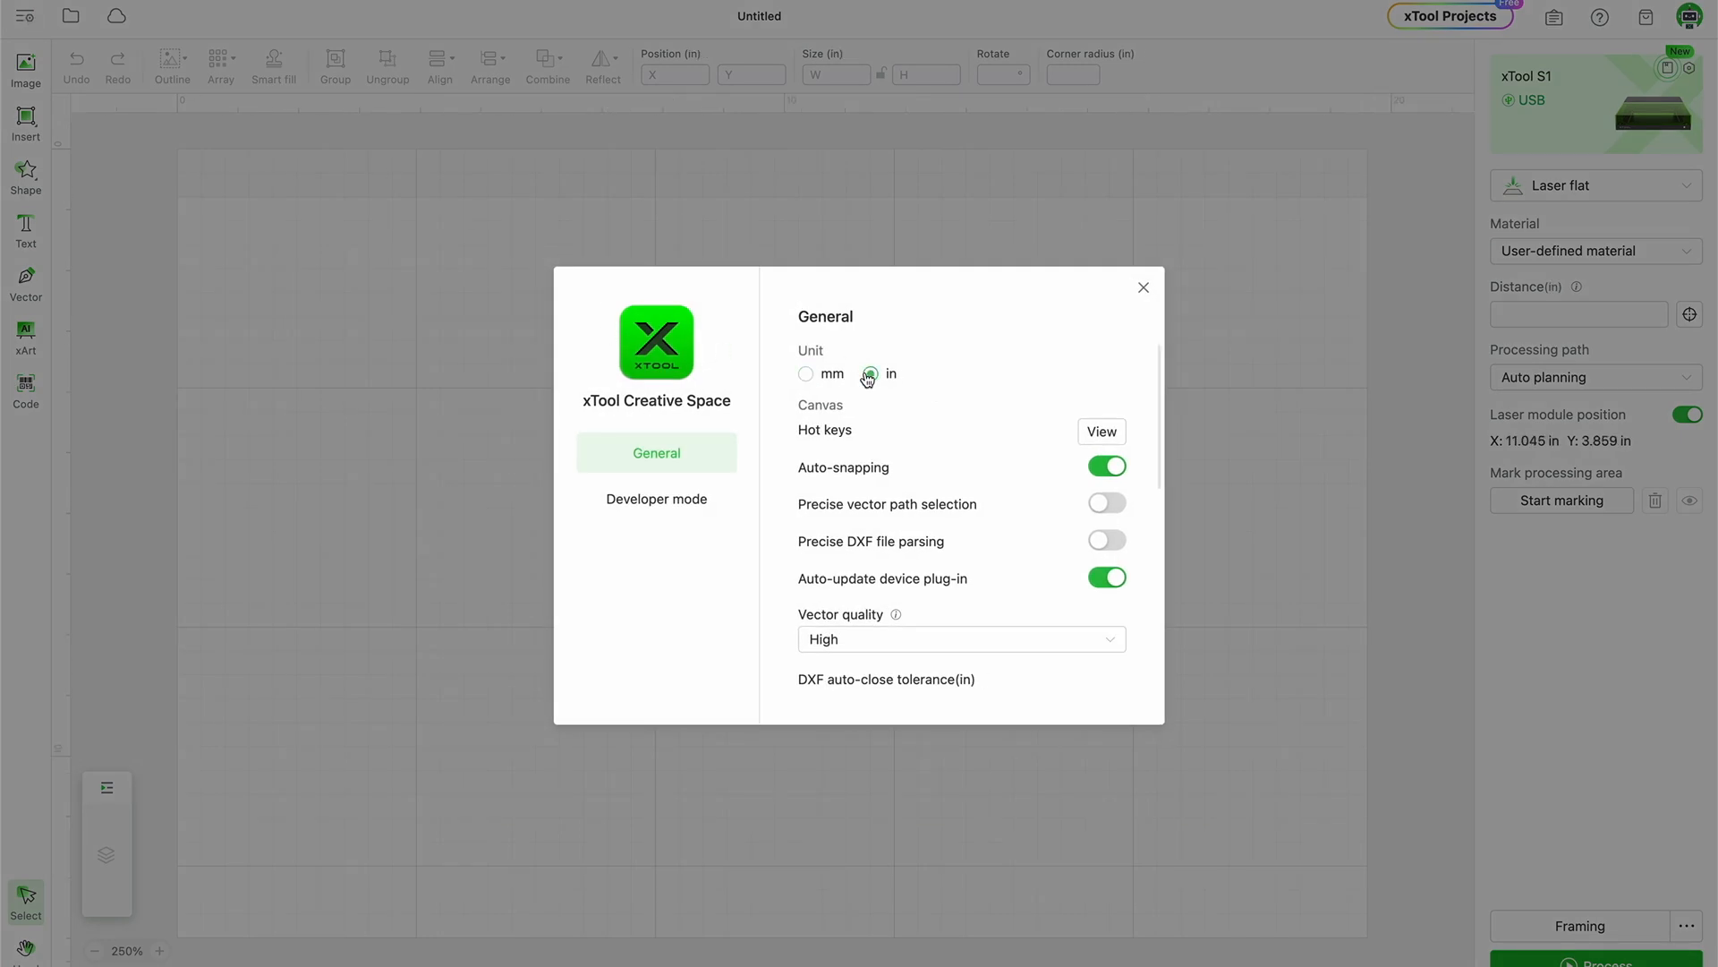
{"action": "left_click", "coordinate": [1141, 290]}
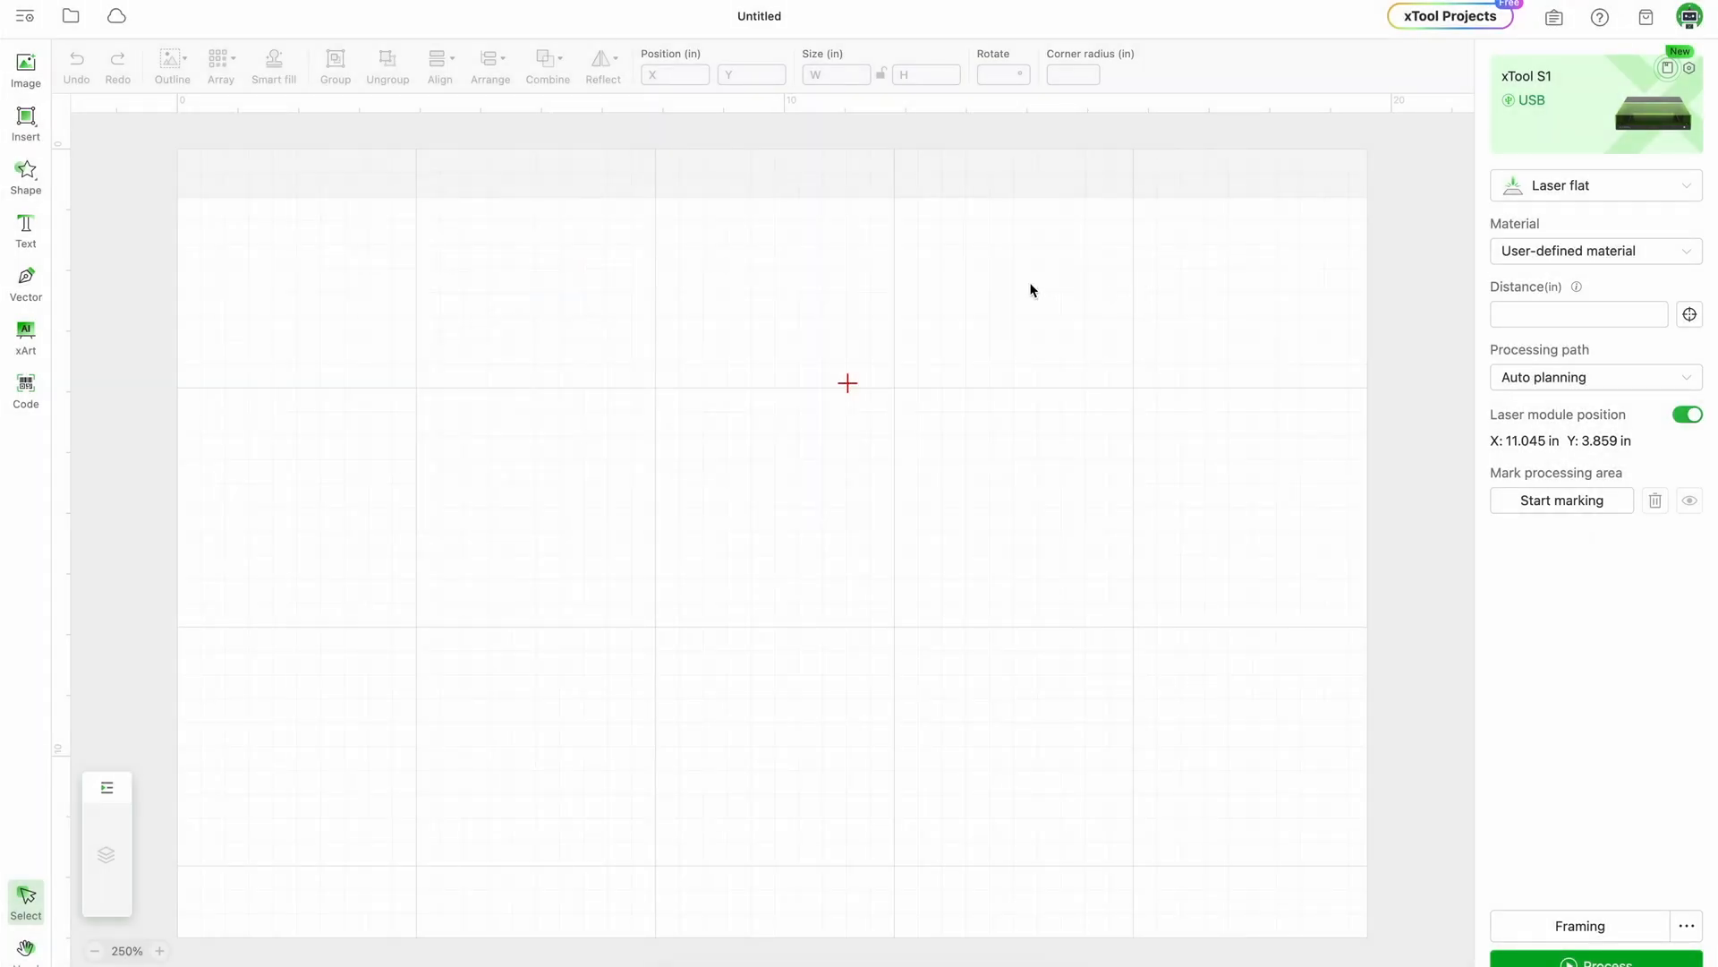
Draw a circle shape about 6.1 in wide and 4.6 in high near the middle of the canvas.
{"action": "left_click", "coordinate": [32, 182]}
{"action": "left_click", "coordinate": [68, 188]}
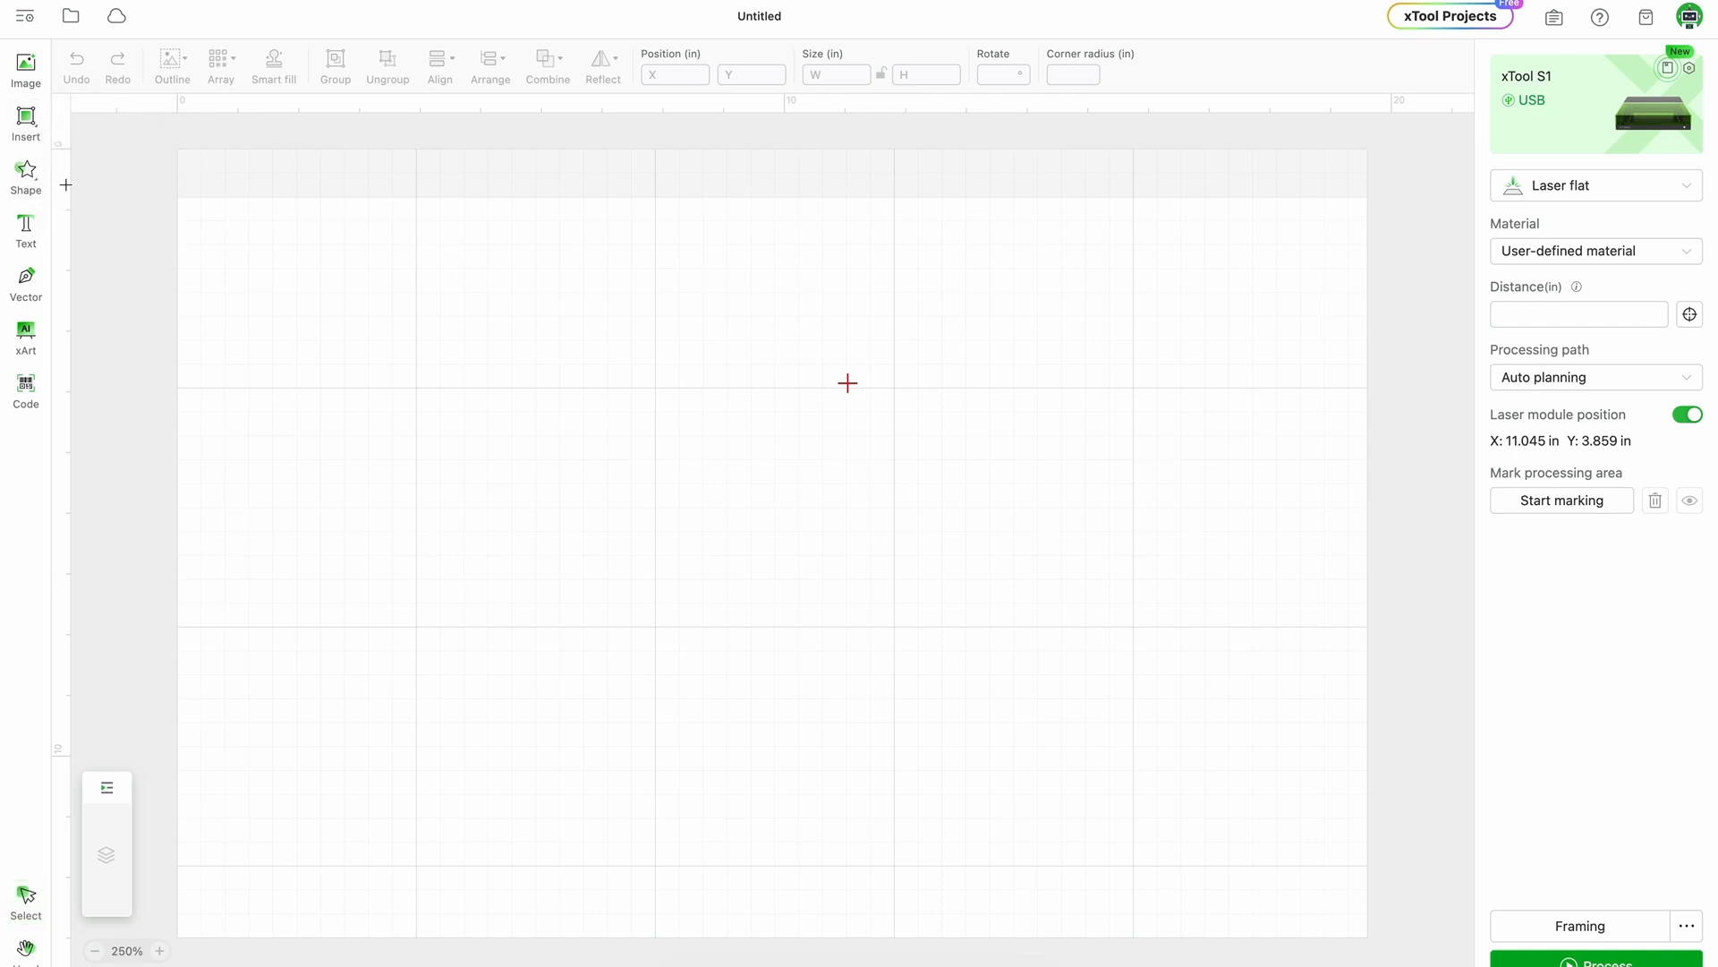
{"action": "left_click_drag", "start_coordinate": [511, 316], "coordinate": [881, 597]}
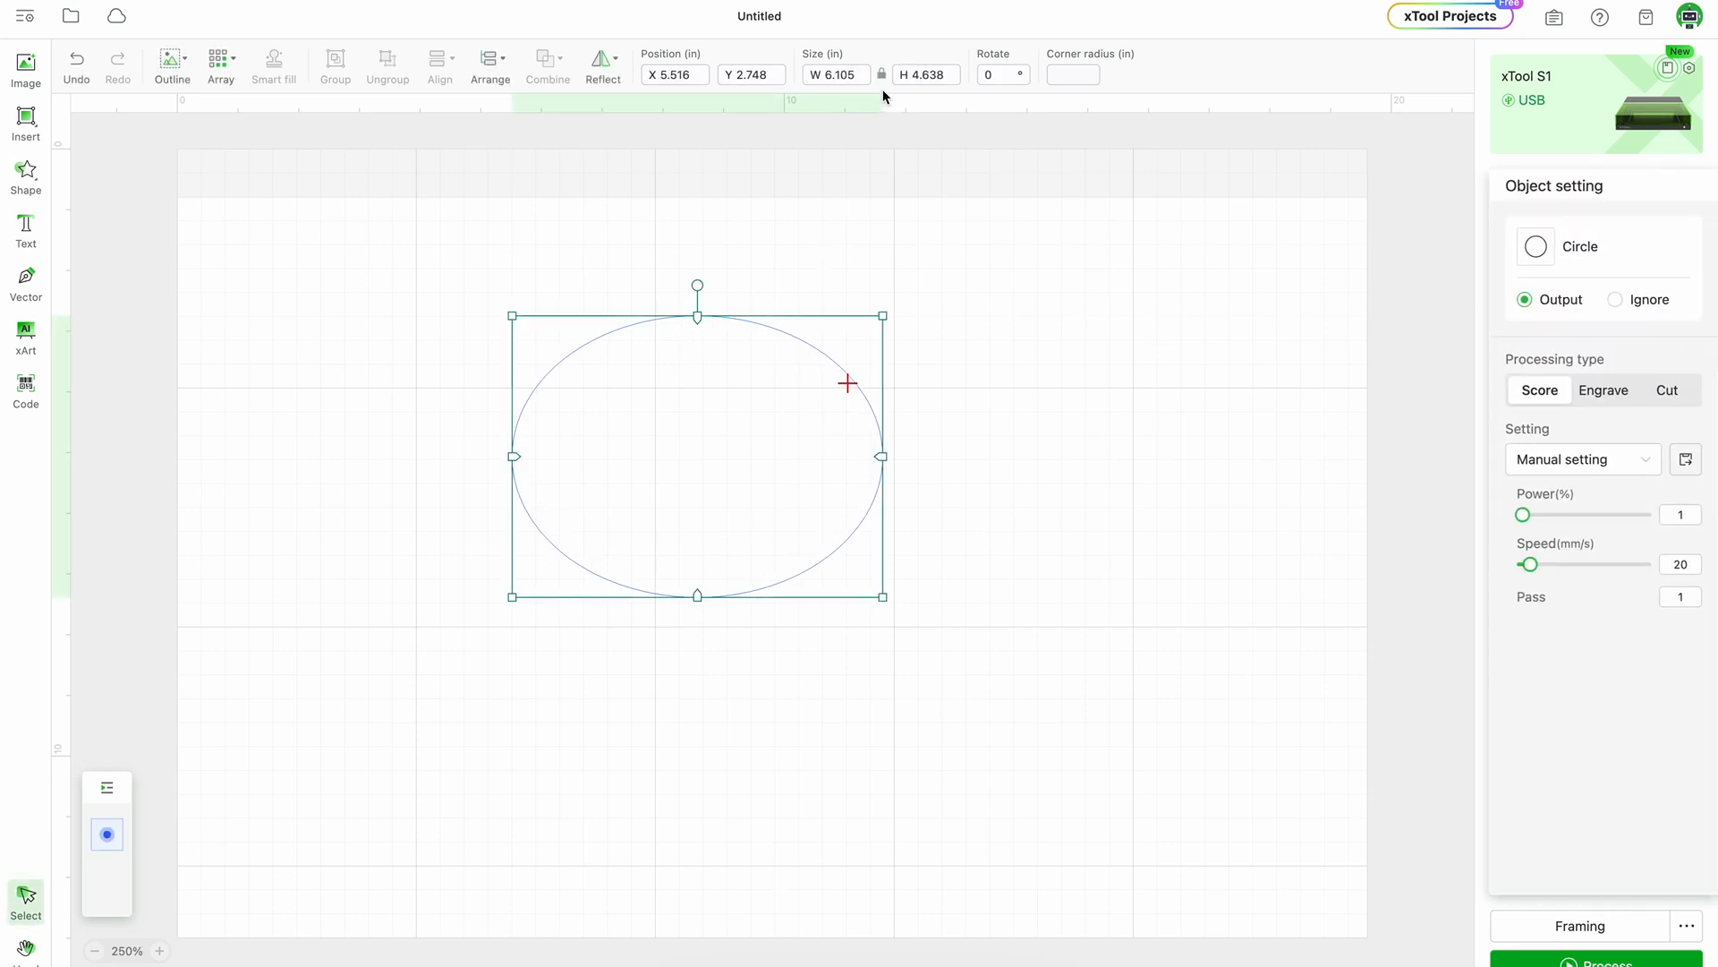
Set the circle's width to 4 in.
{"action": "left_click", "coordinate": [857, 75]}
{"action": "key", "text": "BackSpace"}
{"action": "key", "text": "BackSpace"}
{"action": "key", "text": "BackSpace"}
{"action": "key", "text": "BackSpace"}
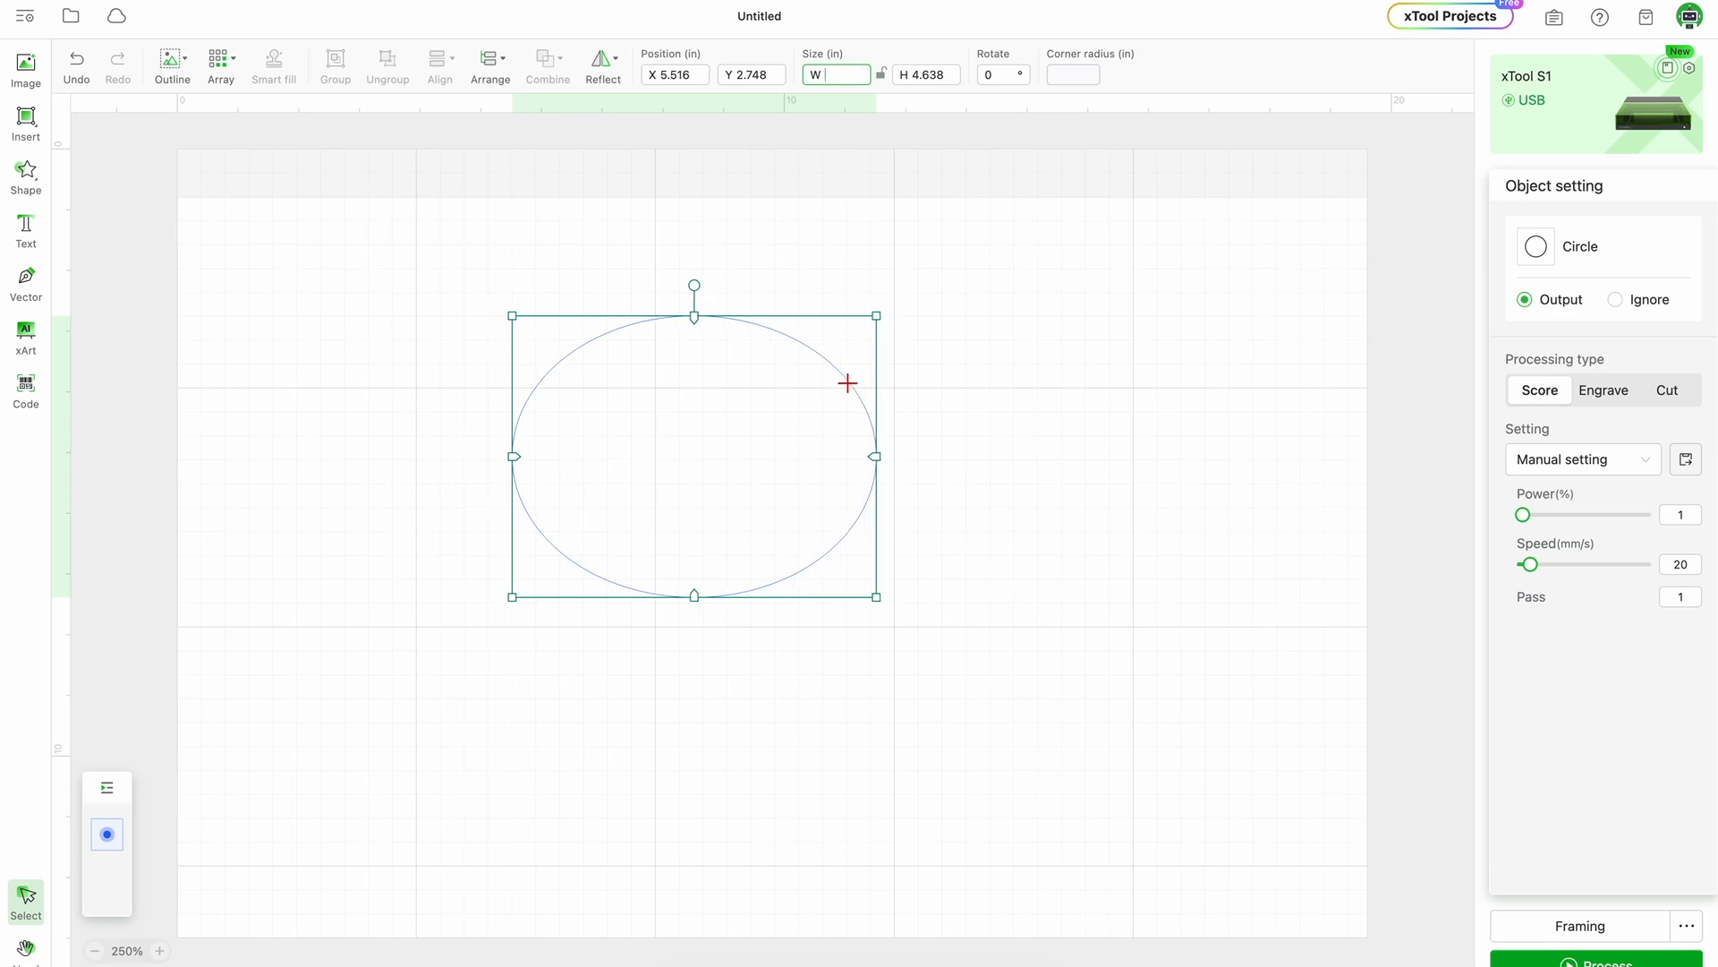
{"action": "type", "text": "4"}
{"action": "left_click", "coordinate": [954, 74]}
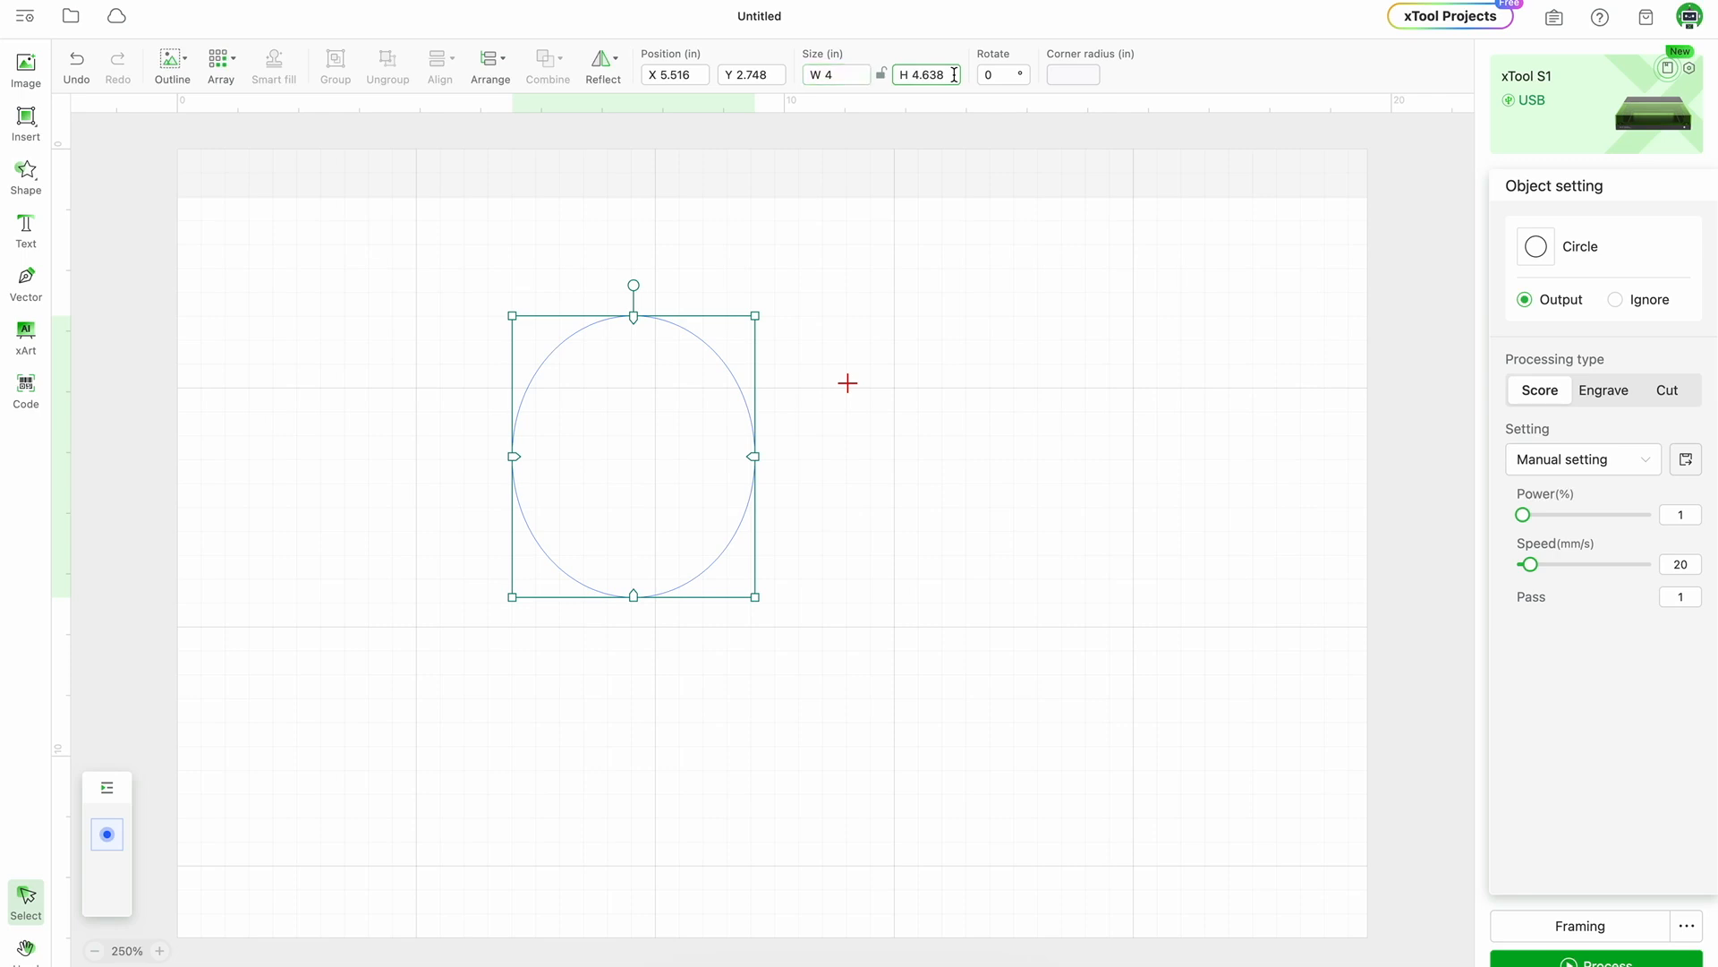
{"action": "key", "text": "BackSpace"}
{"action": "left_click", "coordinate": [78, 78]}
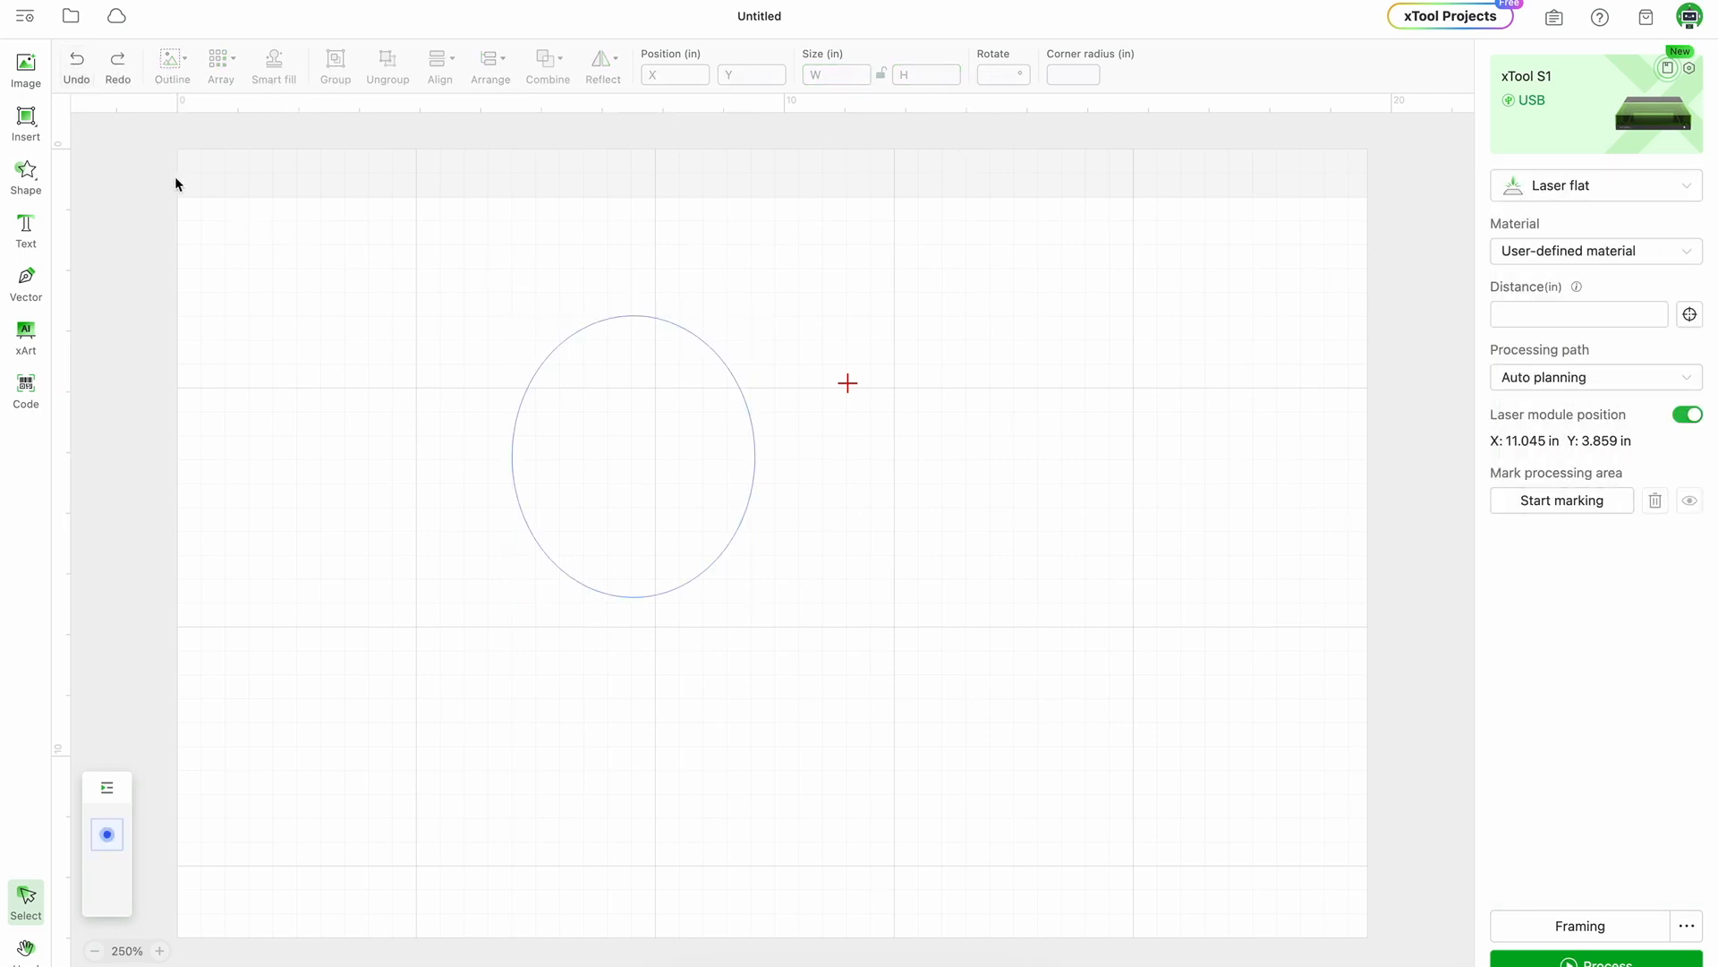
Set the circle's height to 4 in.
{"action": "left_click", "coordinate": [589, 332]}
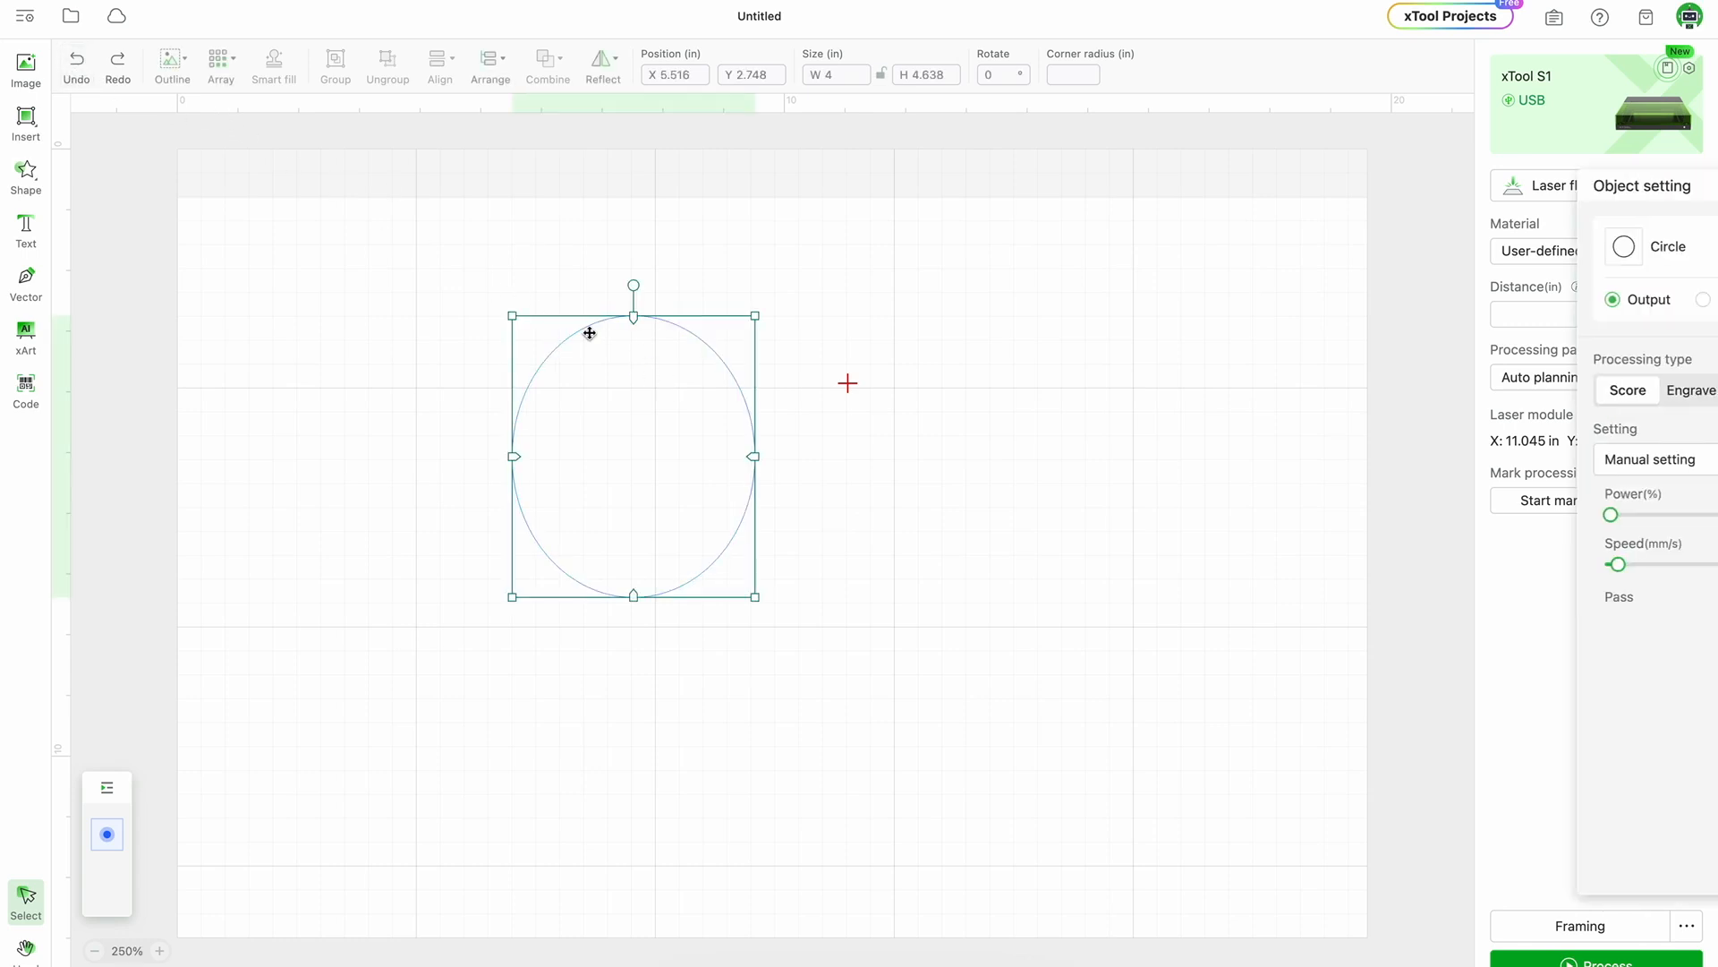
{"action": "left_click", "coordinate": [945, 74]}
{"action": "key", "text": "BackSpace"}
{"action": "key", "text": "BackSpace"}
{"action": "key", "text": "BackSpace"}
{"action": "key", "text": "BackSpace"}
{"action": "key", "text": "Return"}
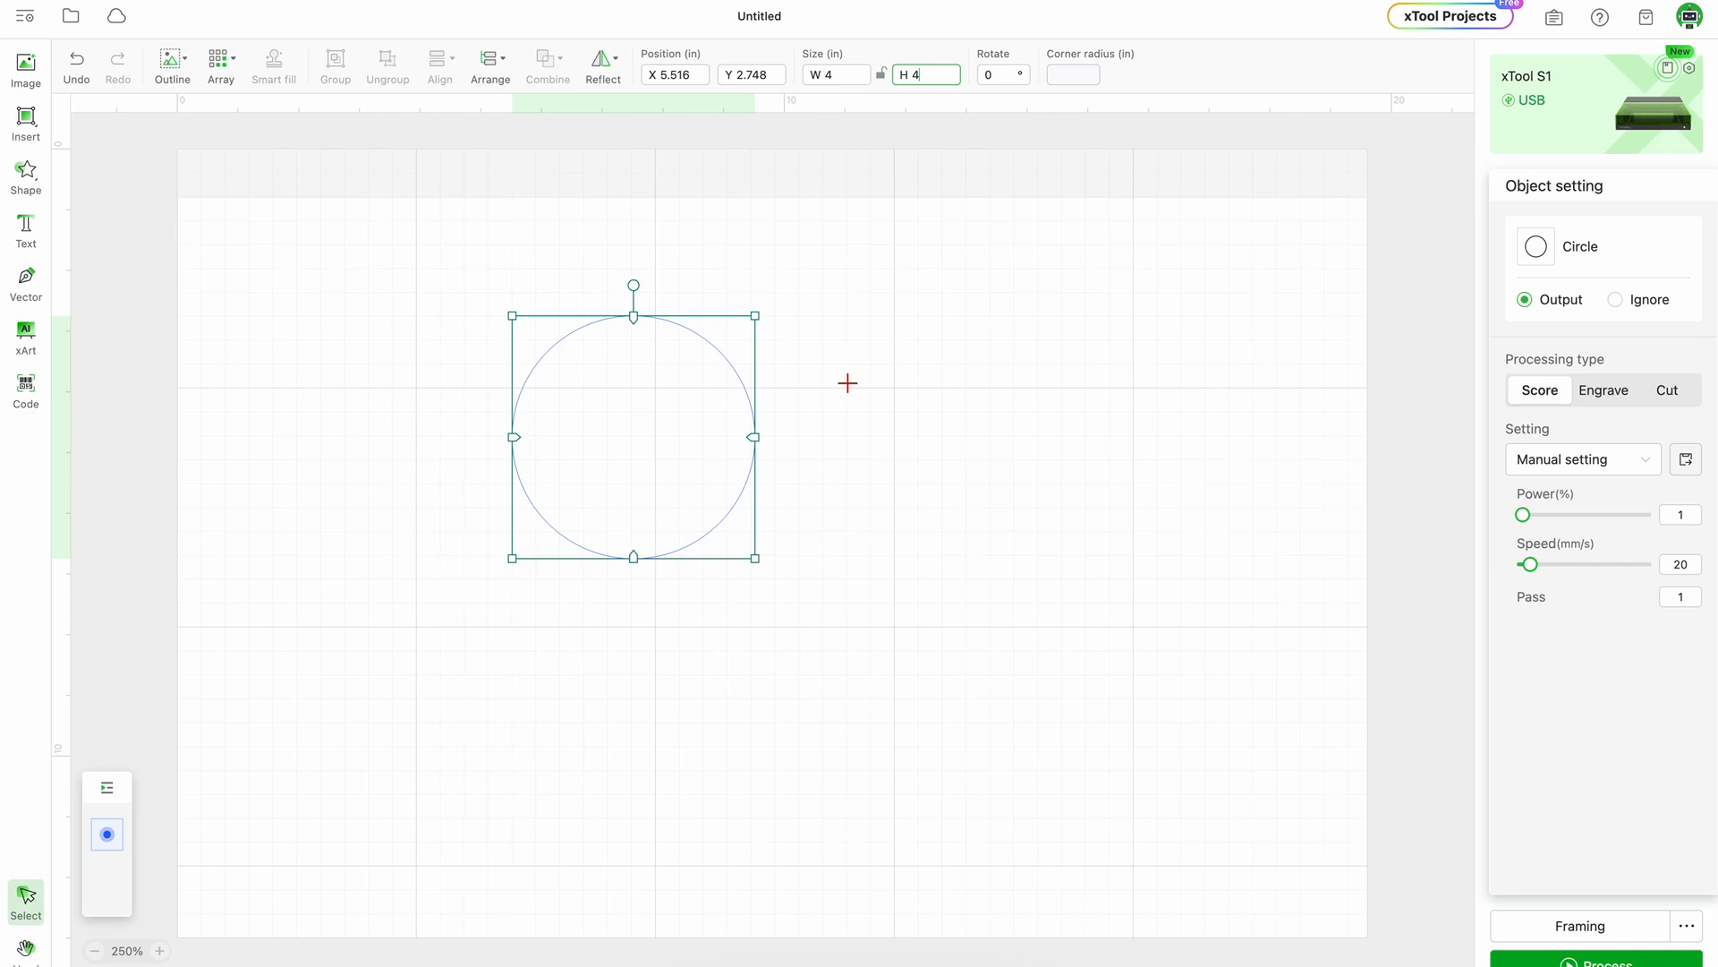
Copy the 4 in circle and paste the duplicate beside the original.
{"action": "right_click", "coordinate": [597, 386]}
{"action": "left_click", "coordinate": [618, 438]}
{"action": "right_click", "coordinate": [899, 445]}
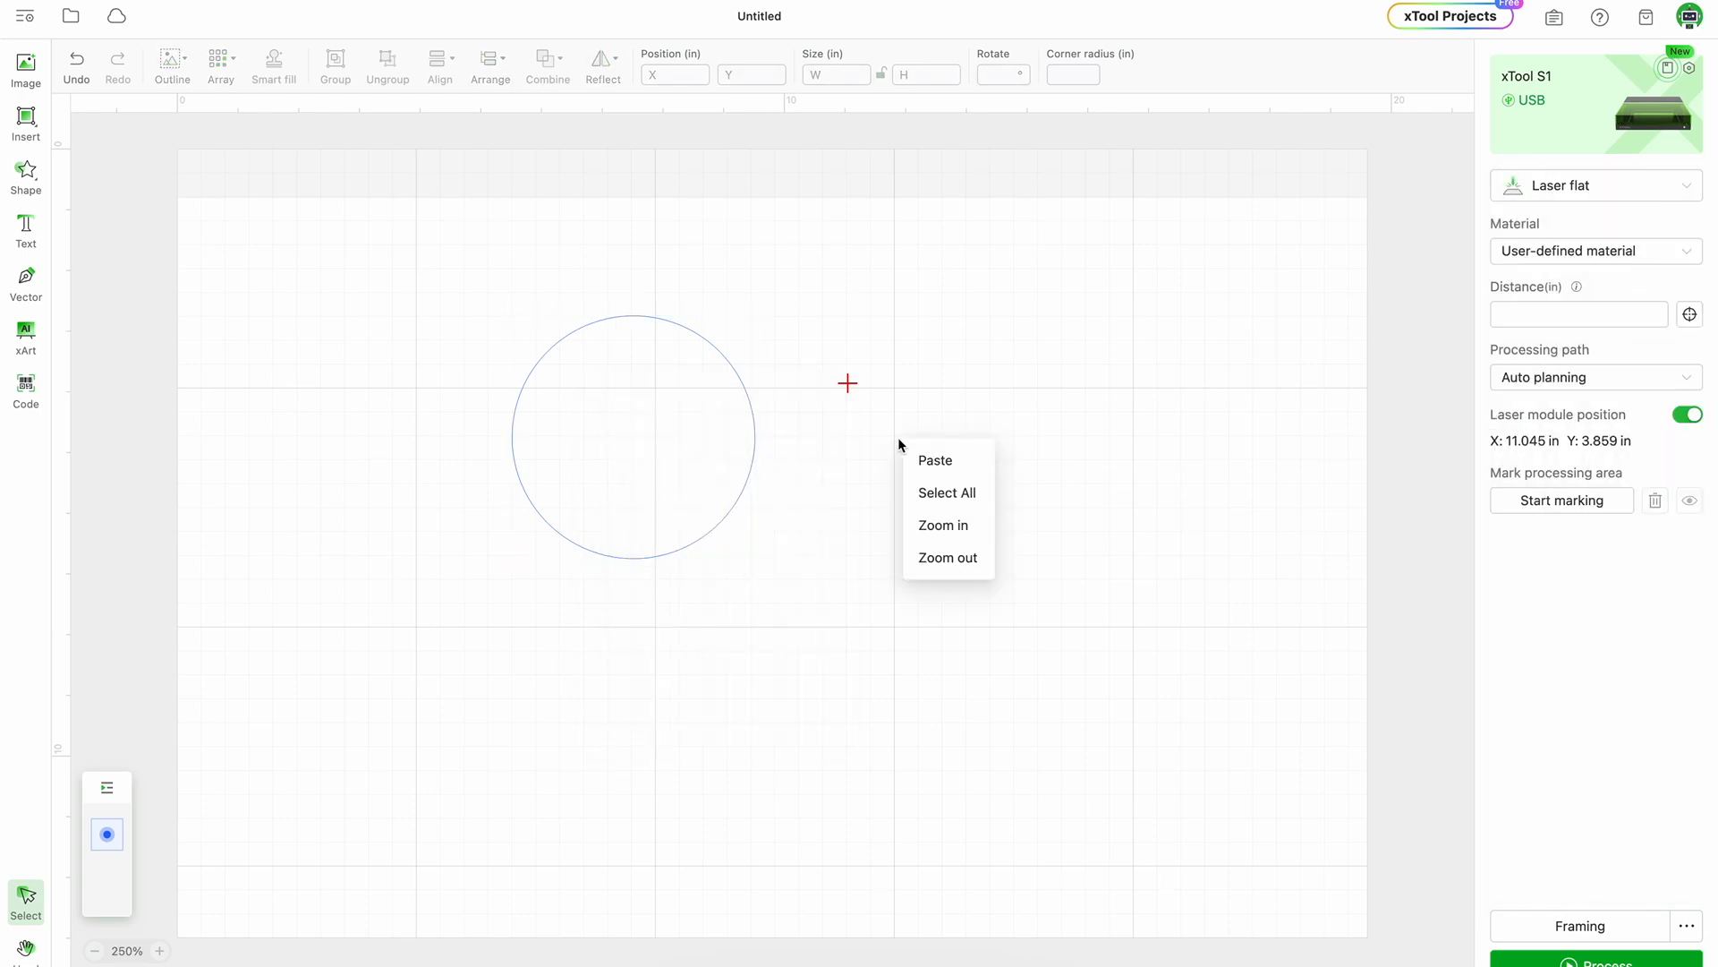
{"action": "left_click", "coordinate": [917, 463]}
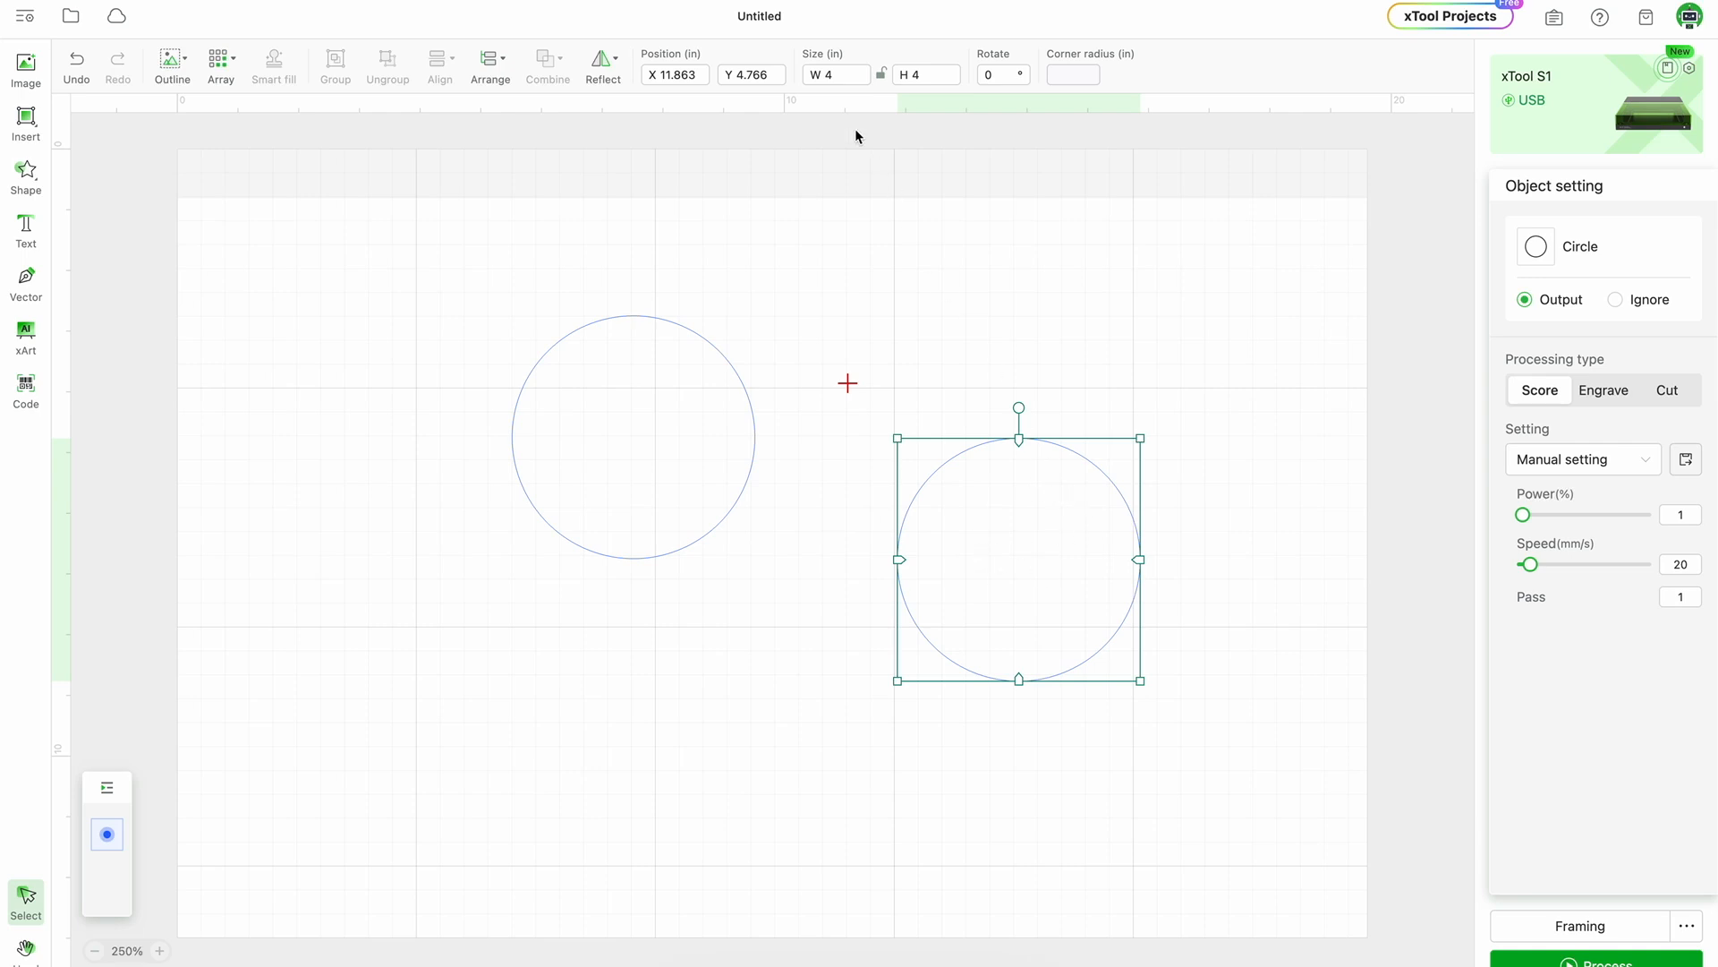
Lock the size proportions and set the pasted circle's width to 3.5 in.
{"action": "left_click", "coordinate": [847, 78]}
{"action": "left_click", "coordinate": [674, 378]}
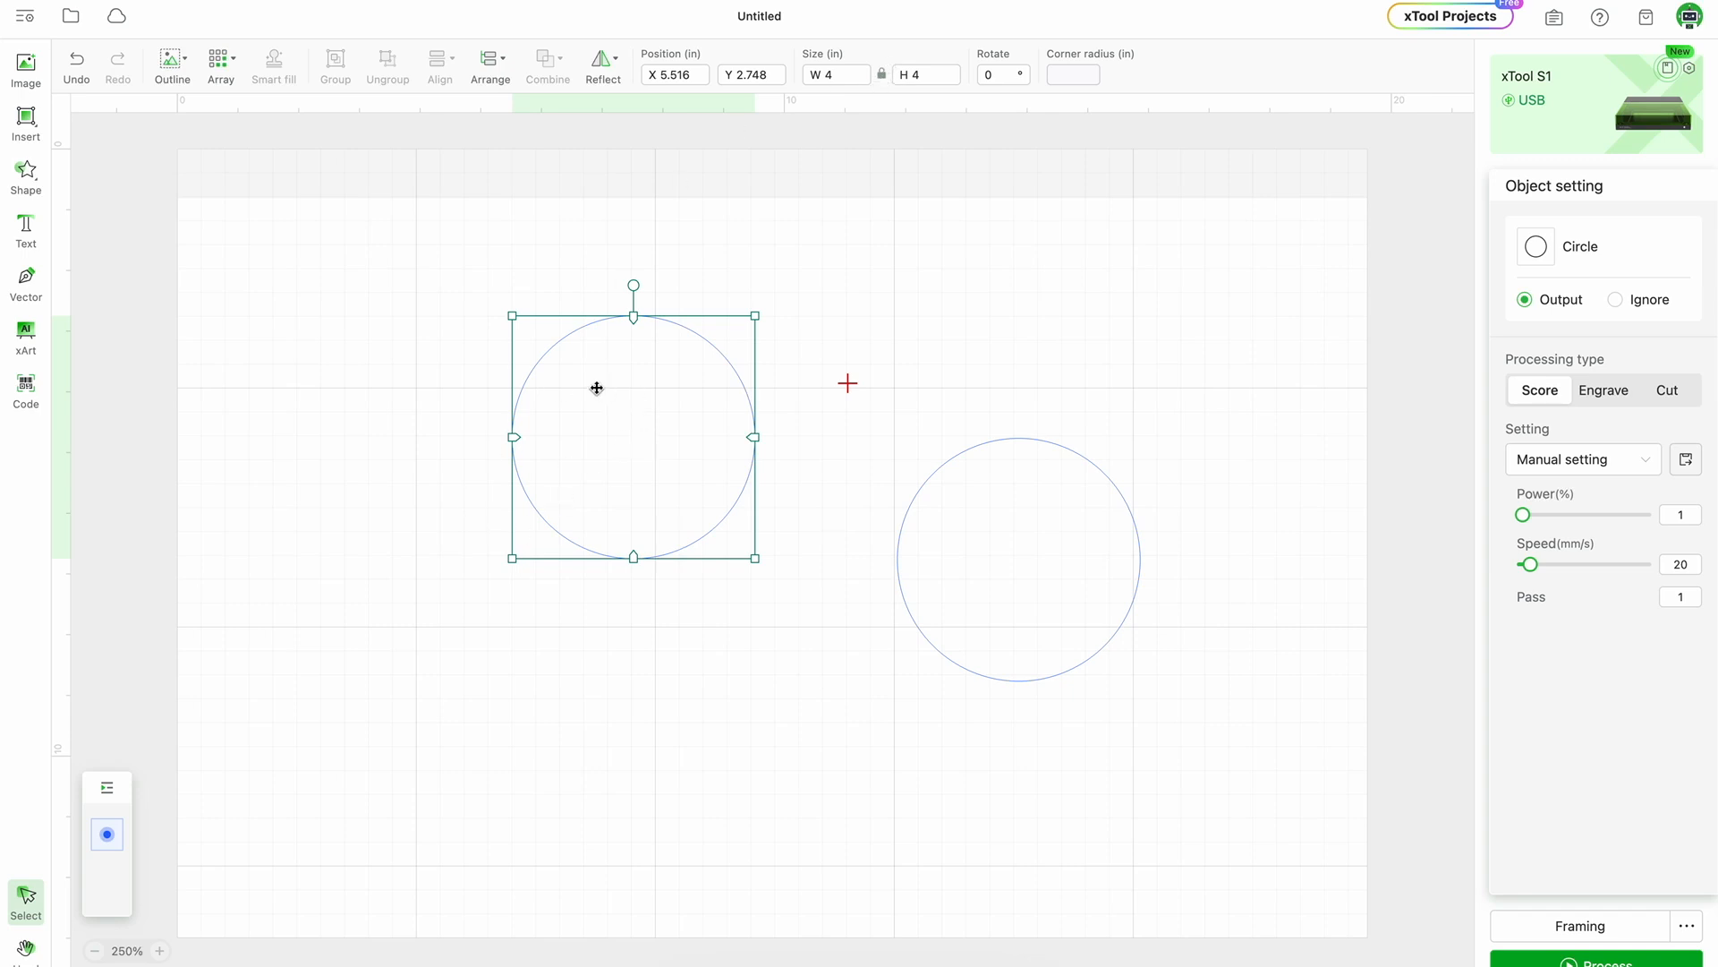
{"action": "left_click", "coordinate": [982, 450]}
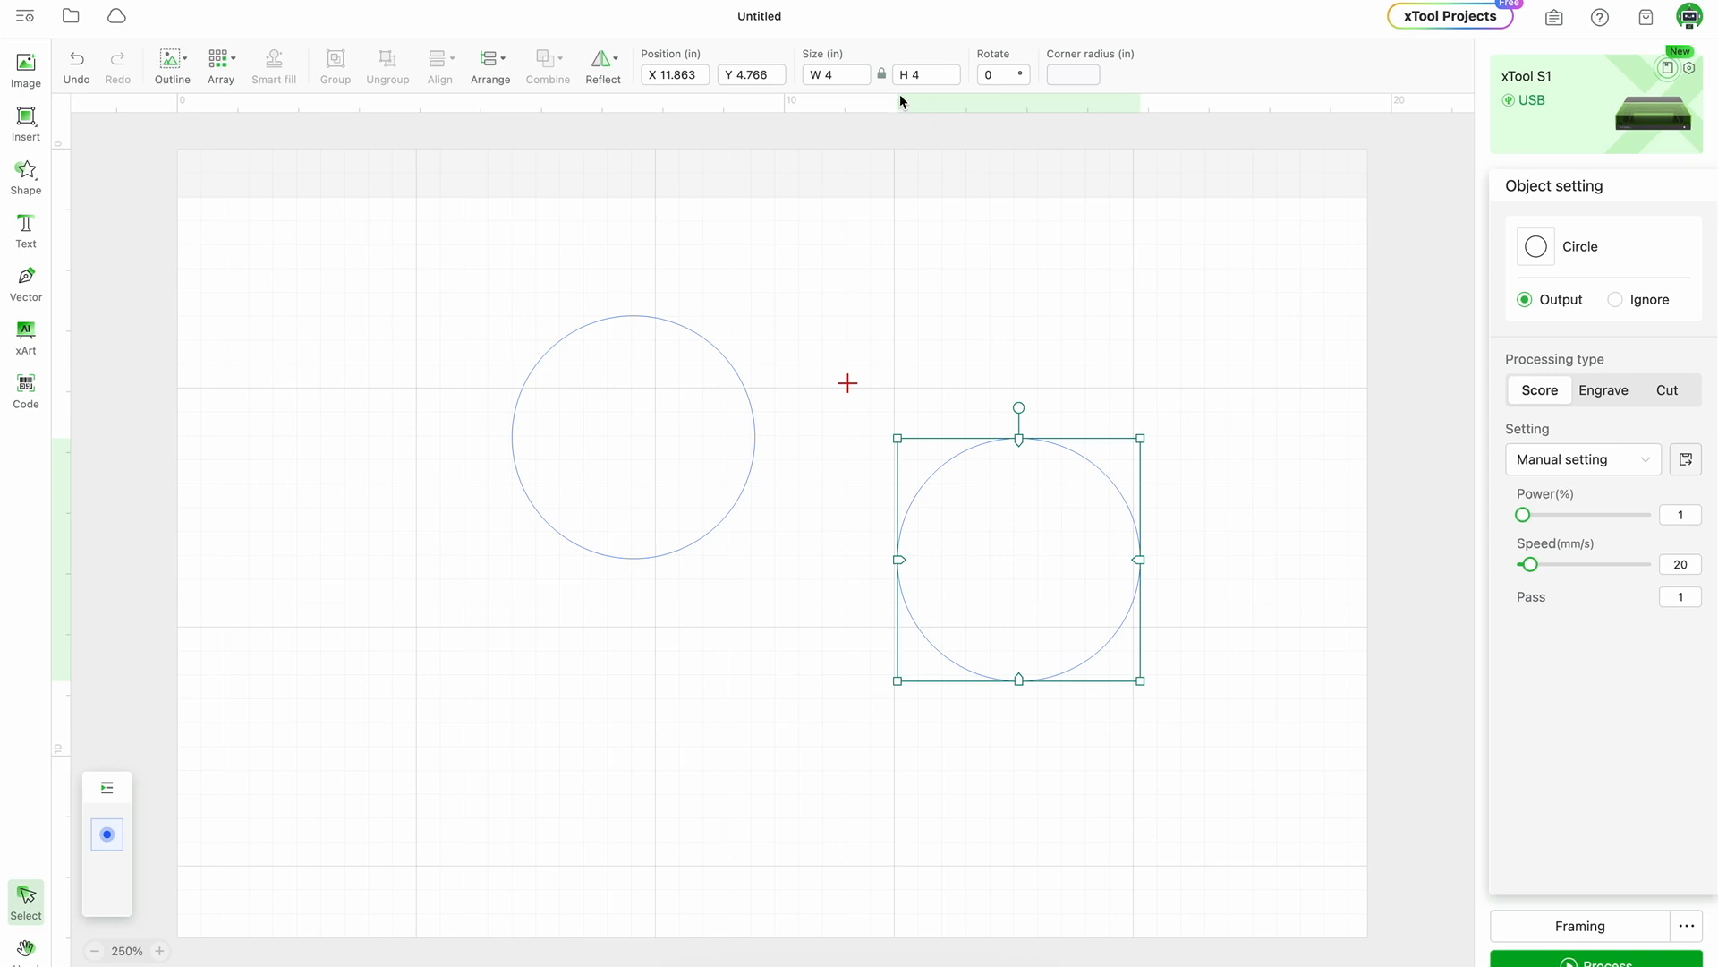
{"action": "key", "text": "BackSpace"}
{"action": "type", "text": "3.5"}
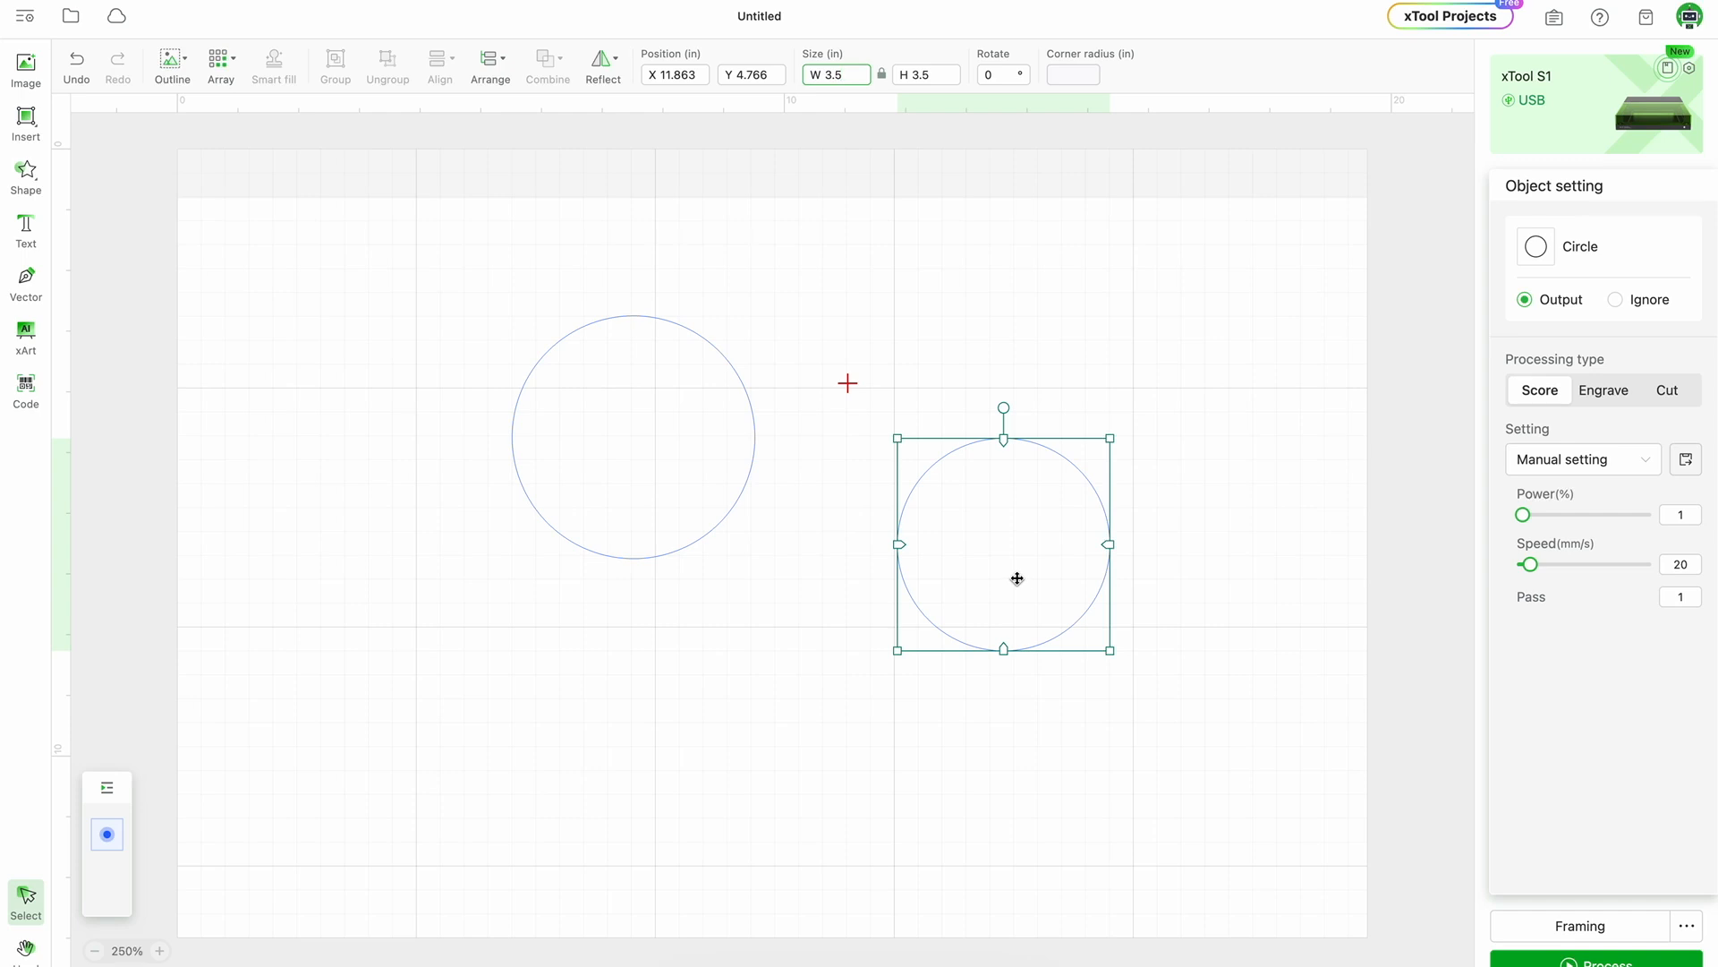
Move the 3.5 in circle to the centre of the 4 in circle, at about X 5.761, Y 2.996 in.
{"action": "left_click_drag", "start_coordinate": [1017, 578], "coordinate": [644, 466]}
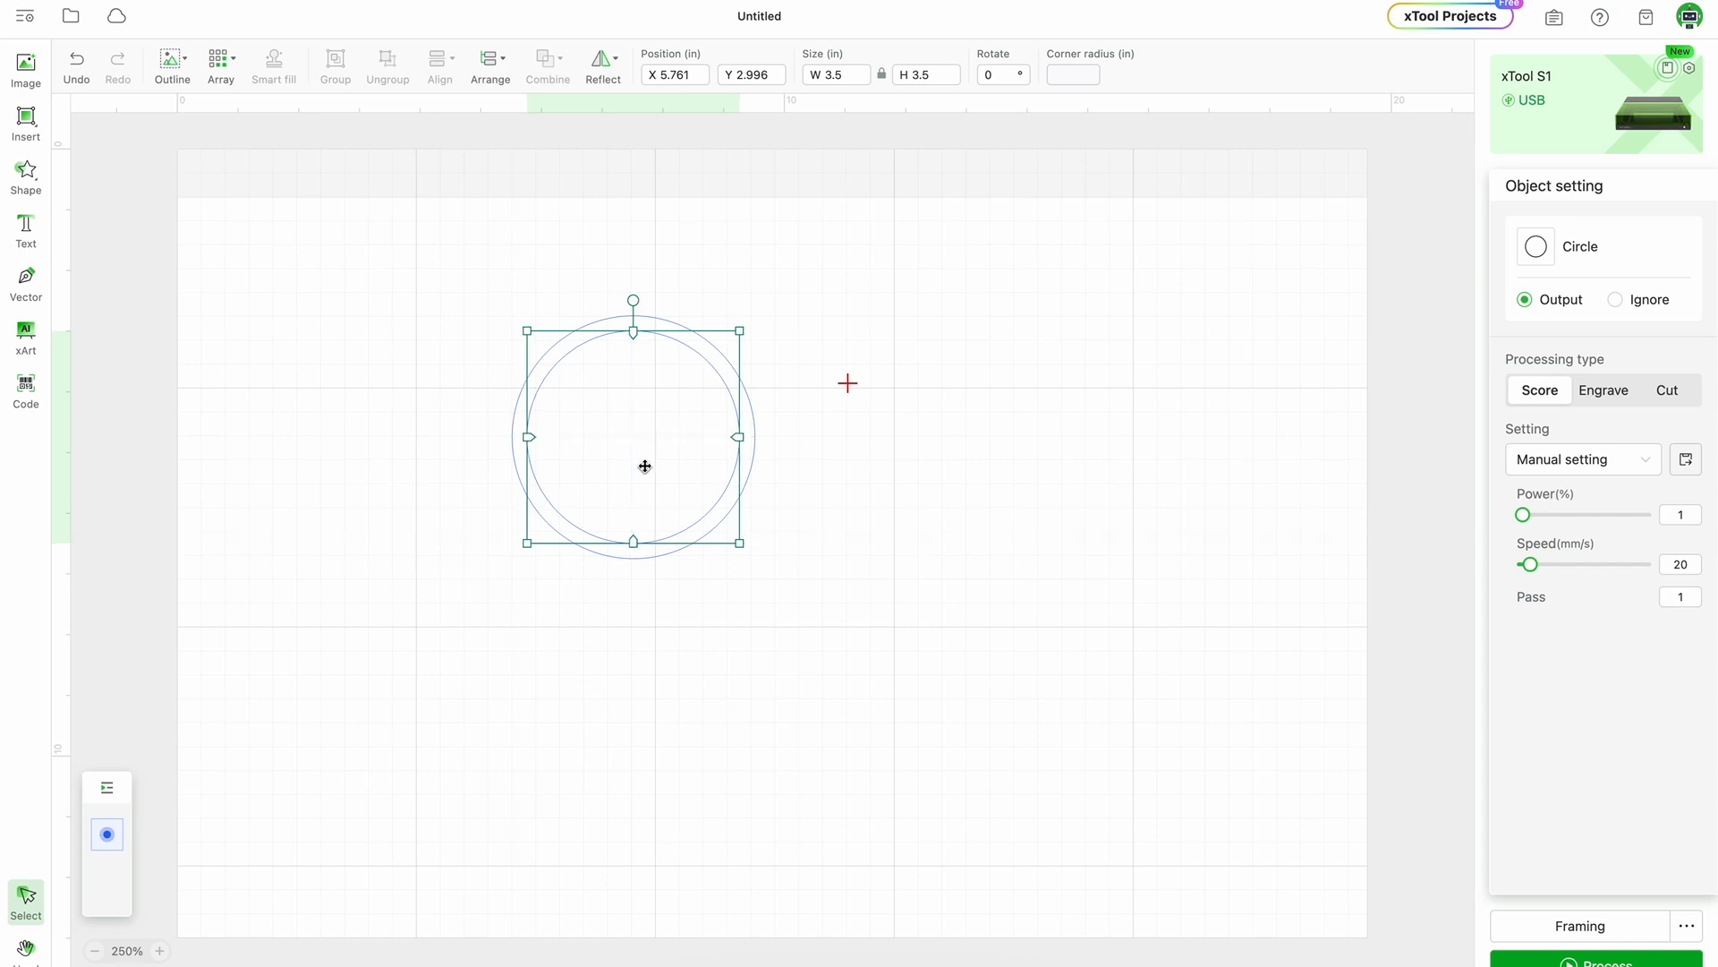
{"action": "left_click", "coordinate": [617, 641]}
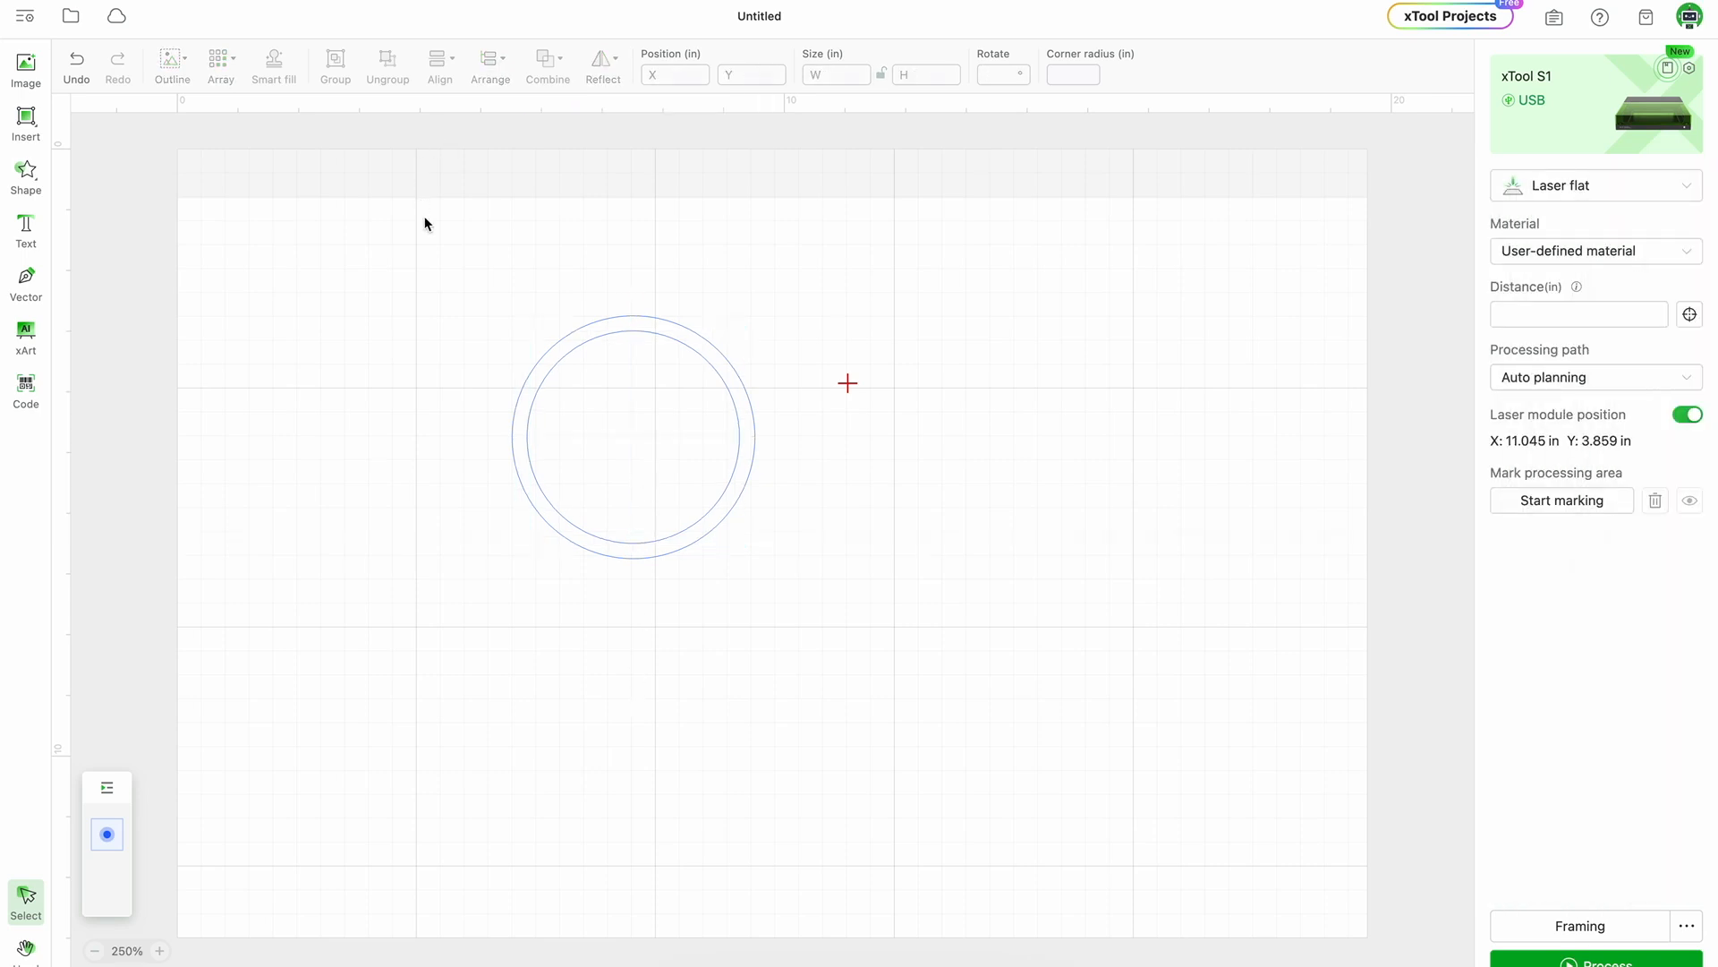
{"action": "left_click_drag", "start_coordinate": [439, 277], "coordinate": [873, 543]}
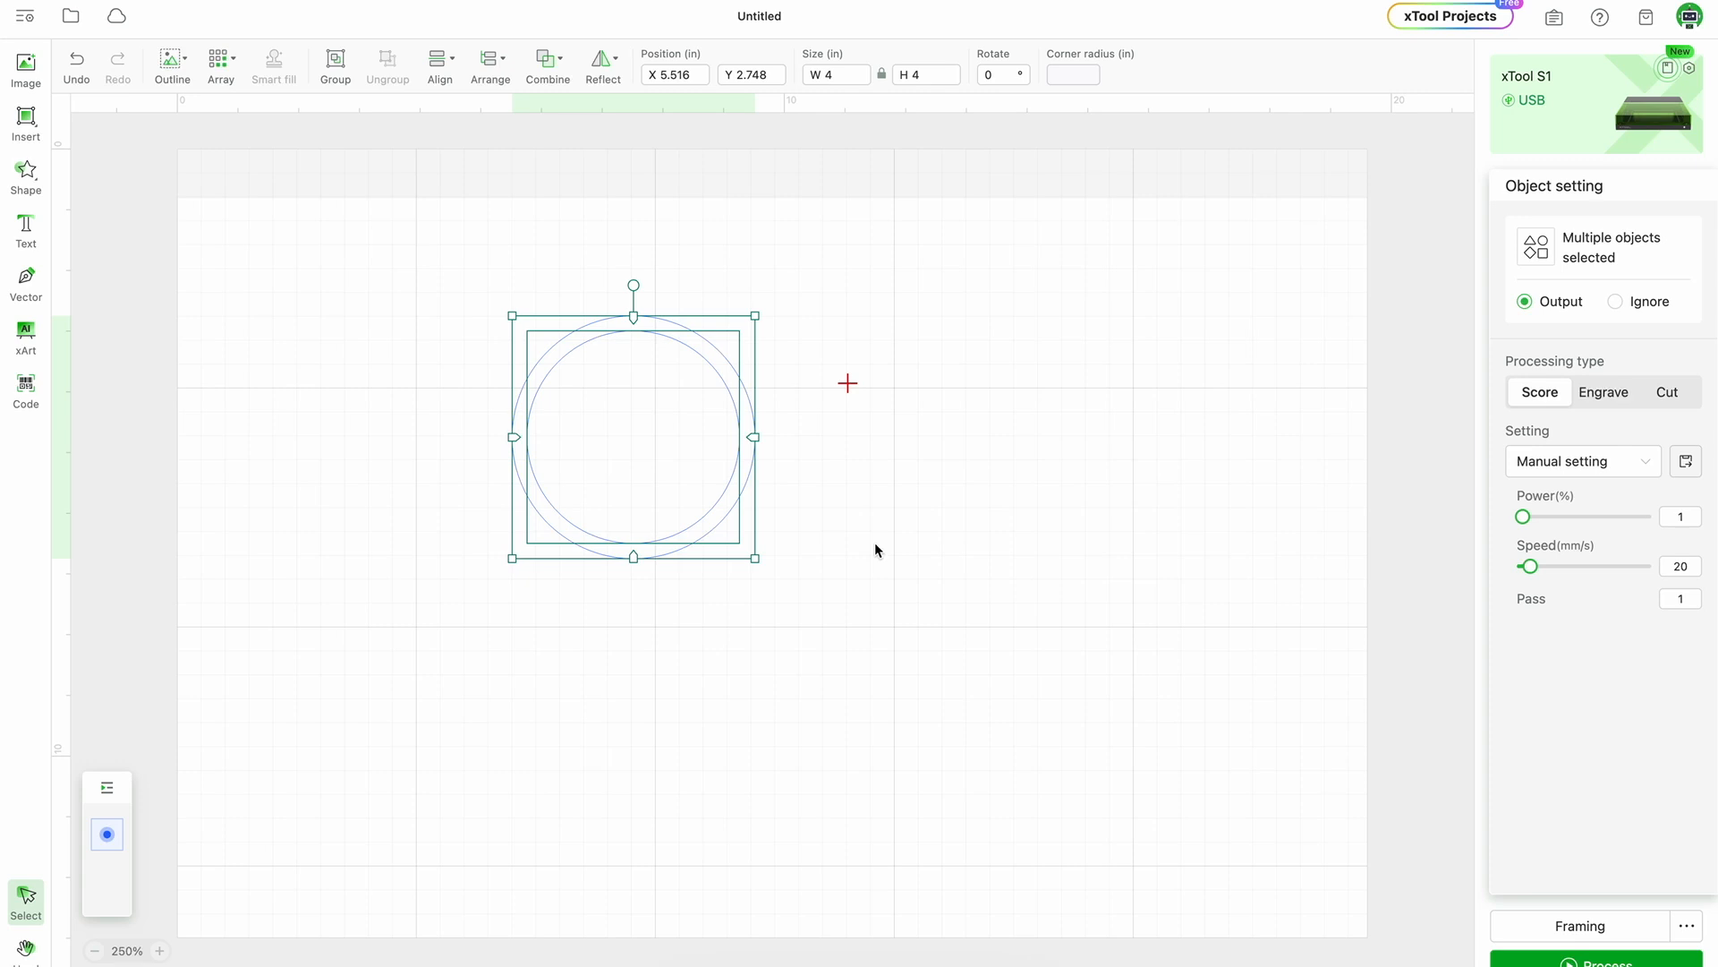
{"action": "left_click", "coordinate": [648, 674]}
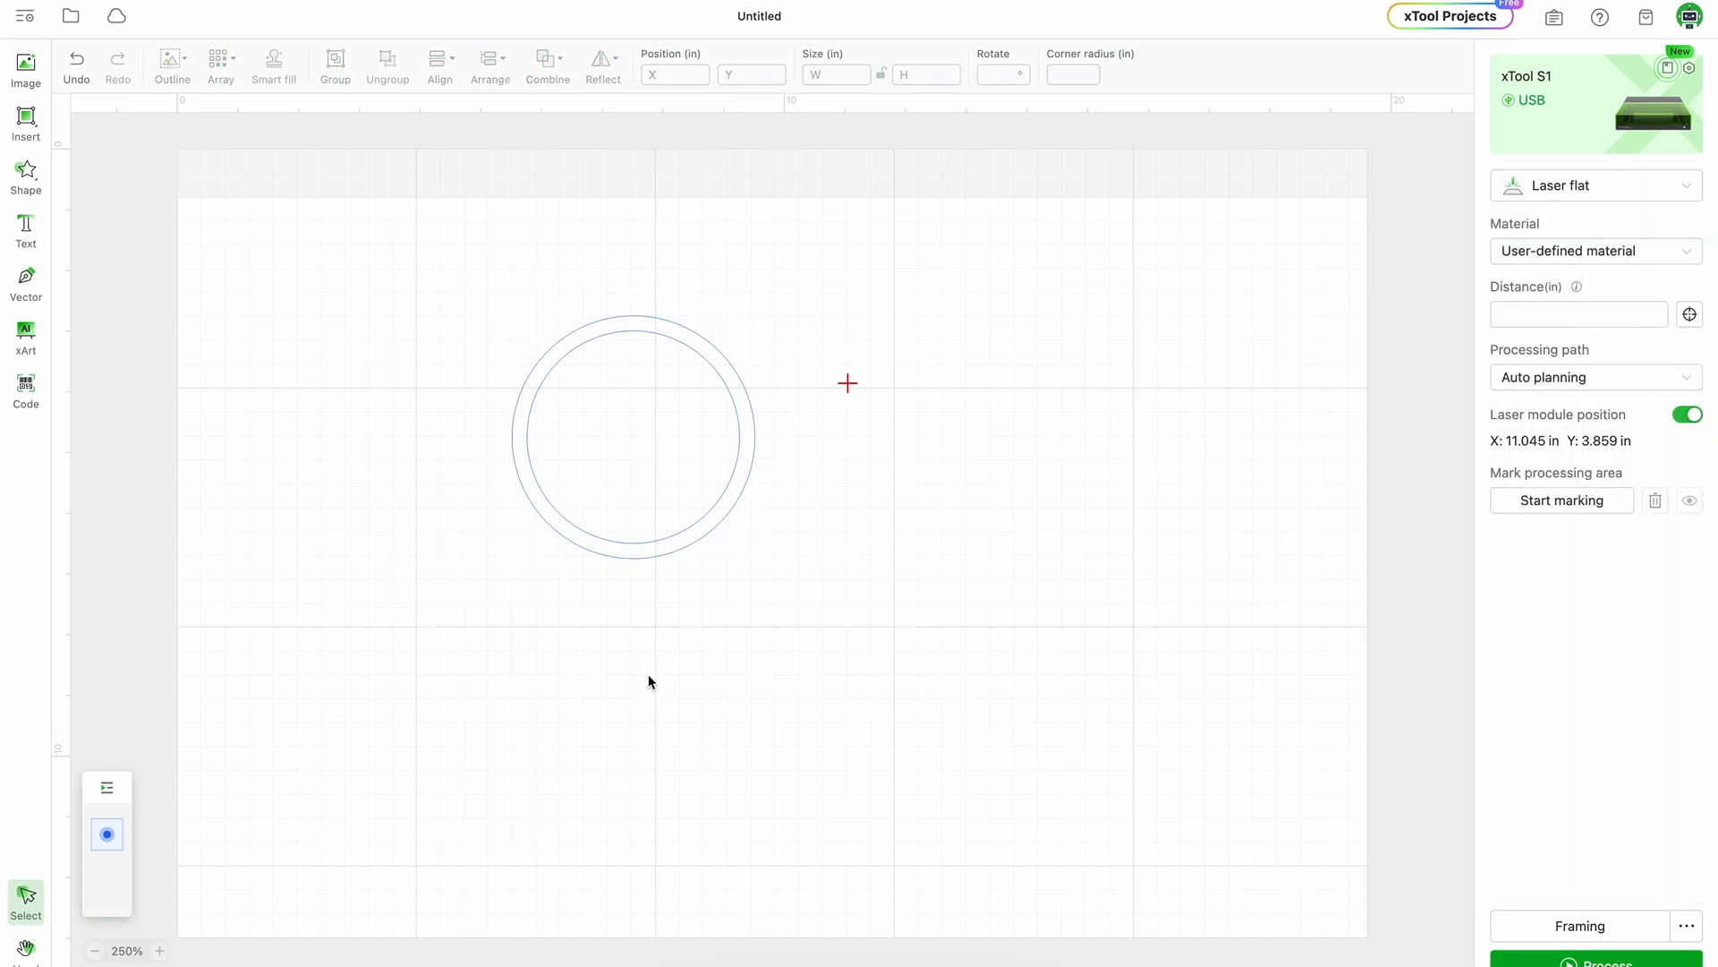
Bring the inner 3.5 in circle to the front.
{"action": "left_click", "coordinate": [582, 445]}
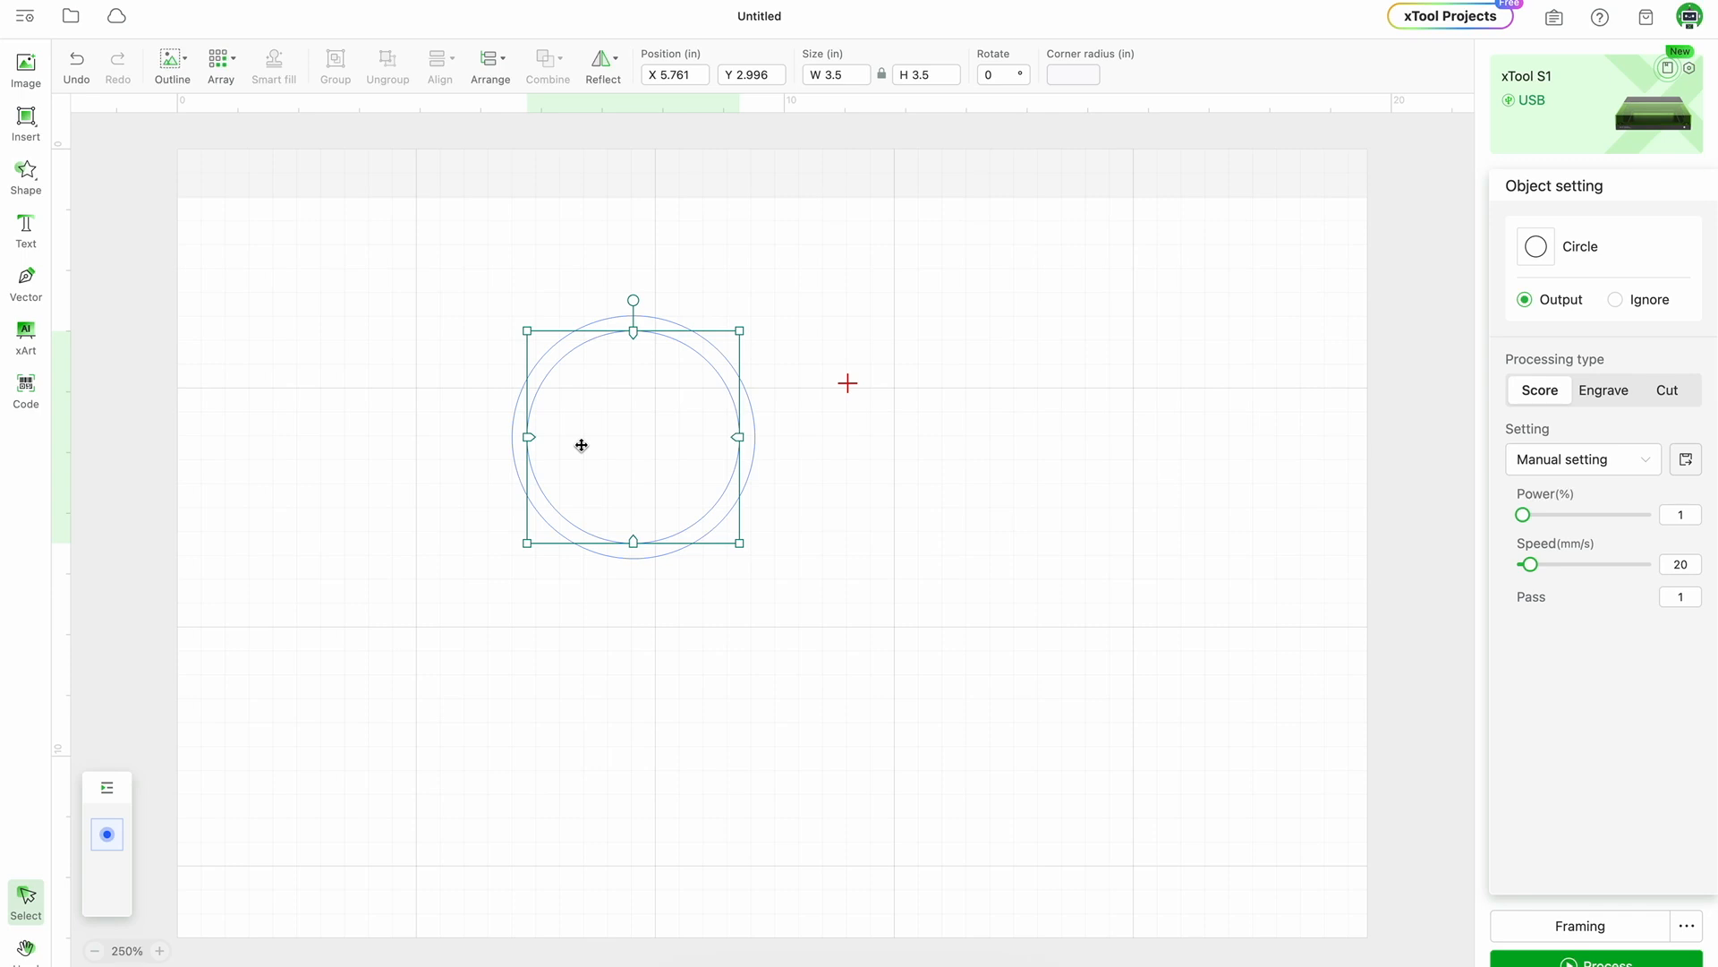
{"action": "left_click", "coordinate": [494, 79]}
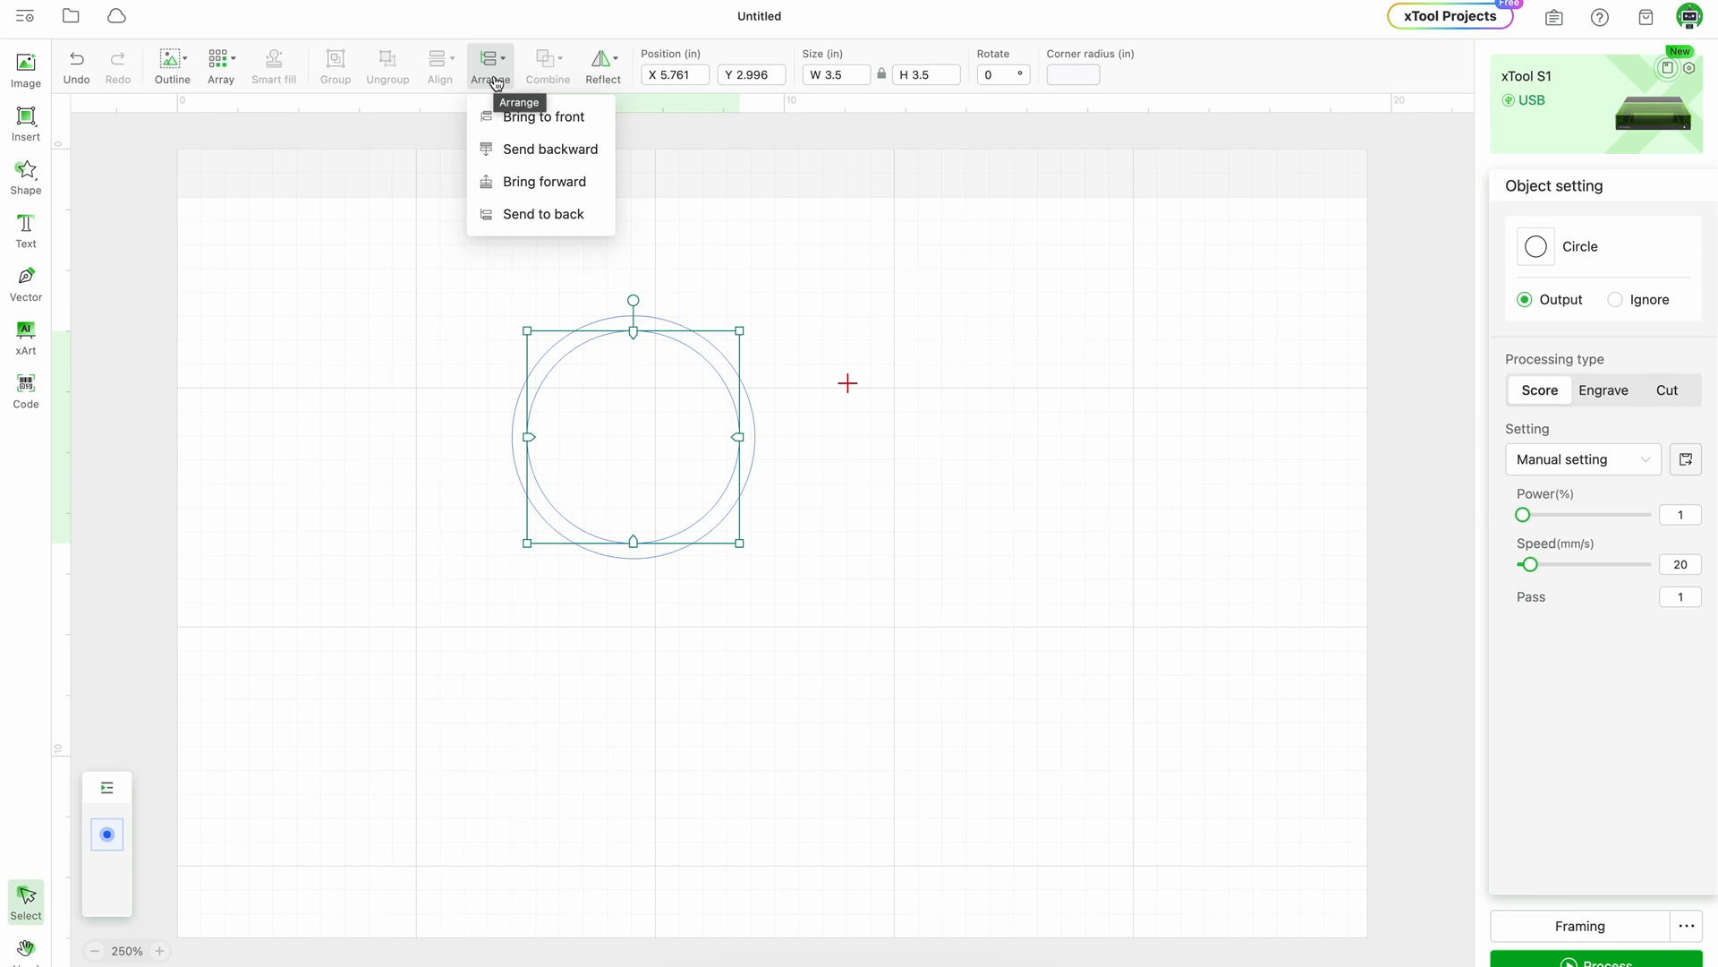
{"action": "left_click", "coordinate": [511, 115]}
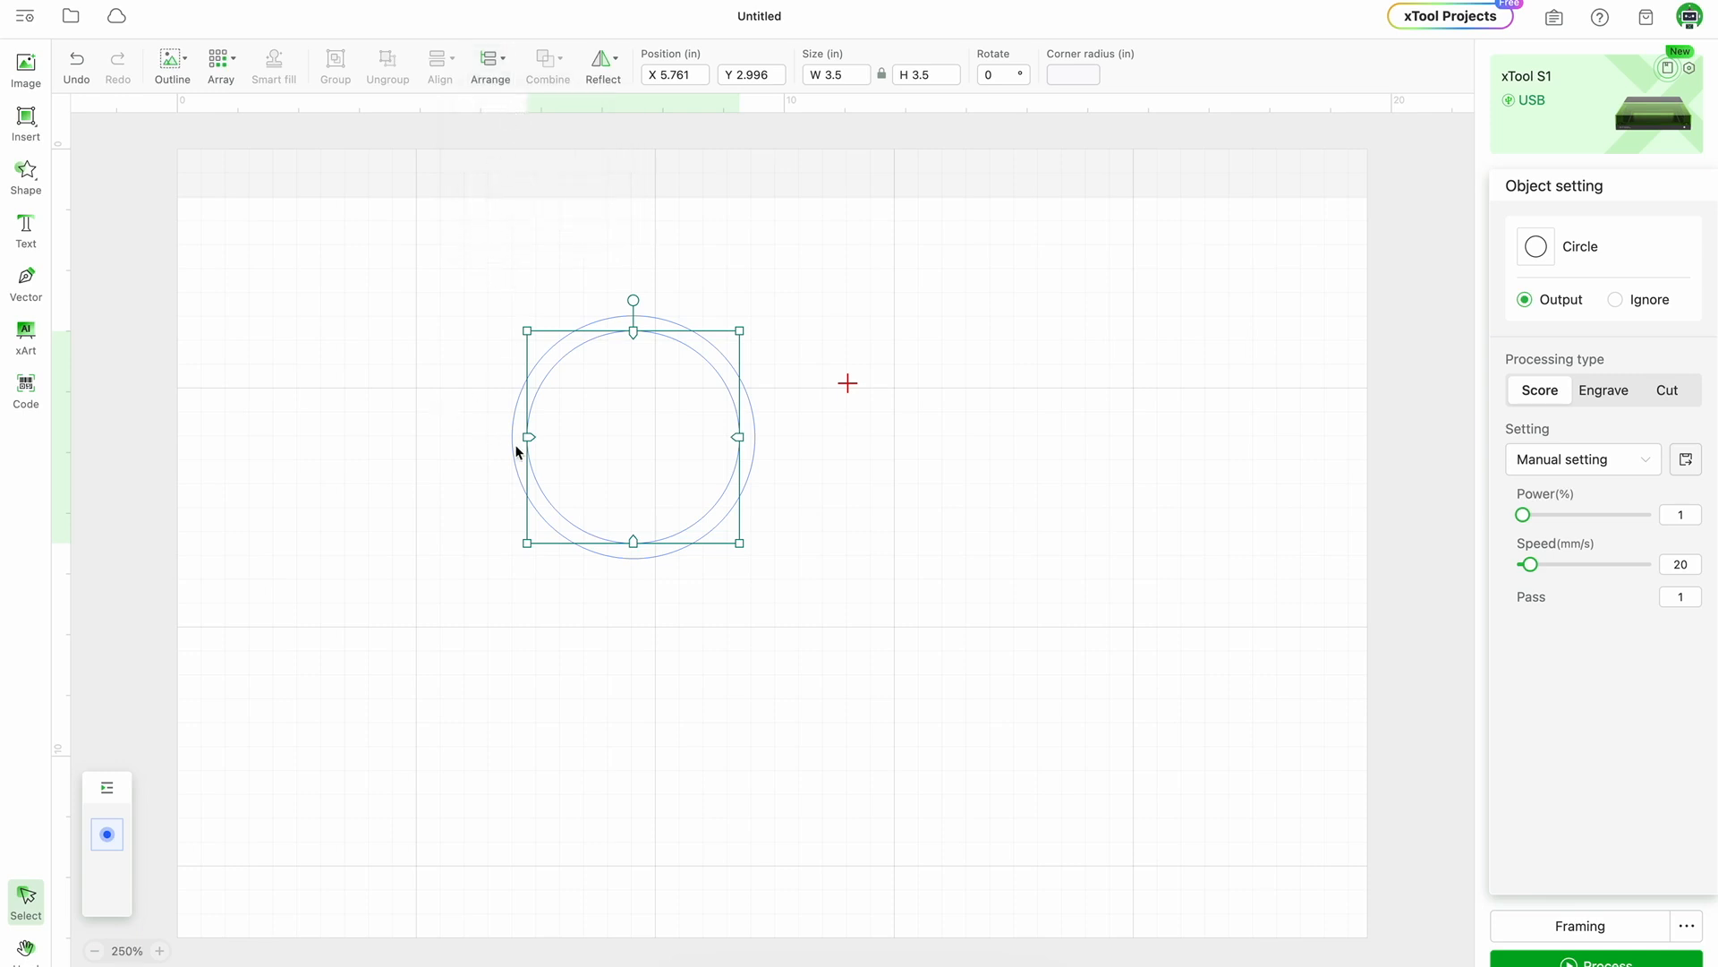
Combine the inner and outer circles into one ring with Subtract at overlap.
{"action": "left_click_drag", "start_coordinate": [469, 279], "coordinate": [814, 558]}
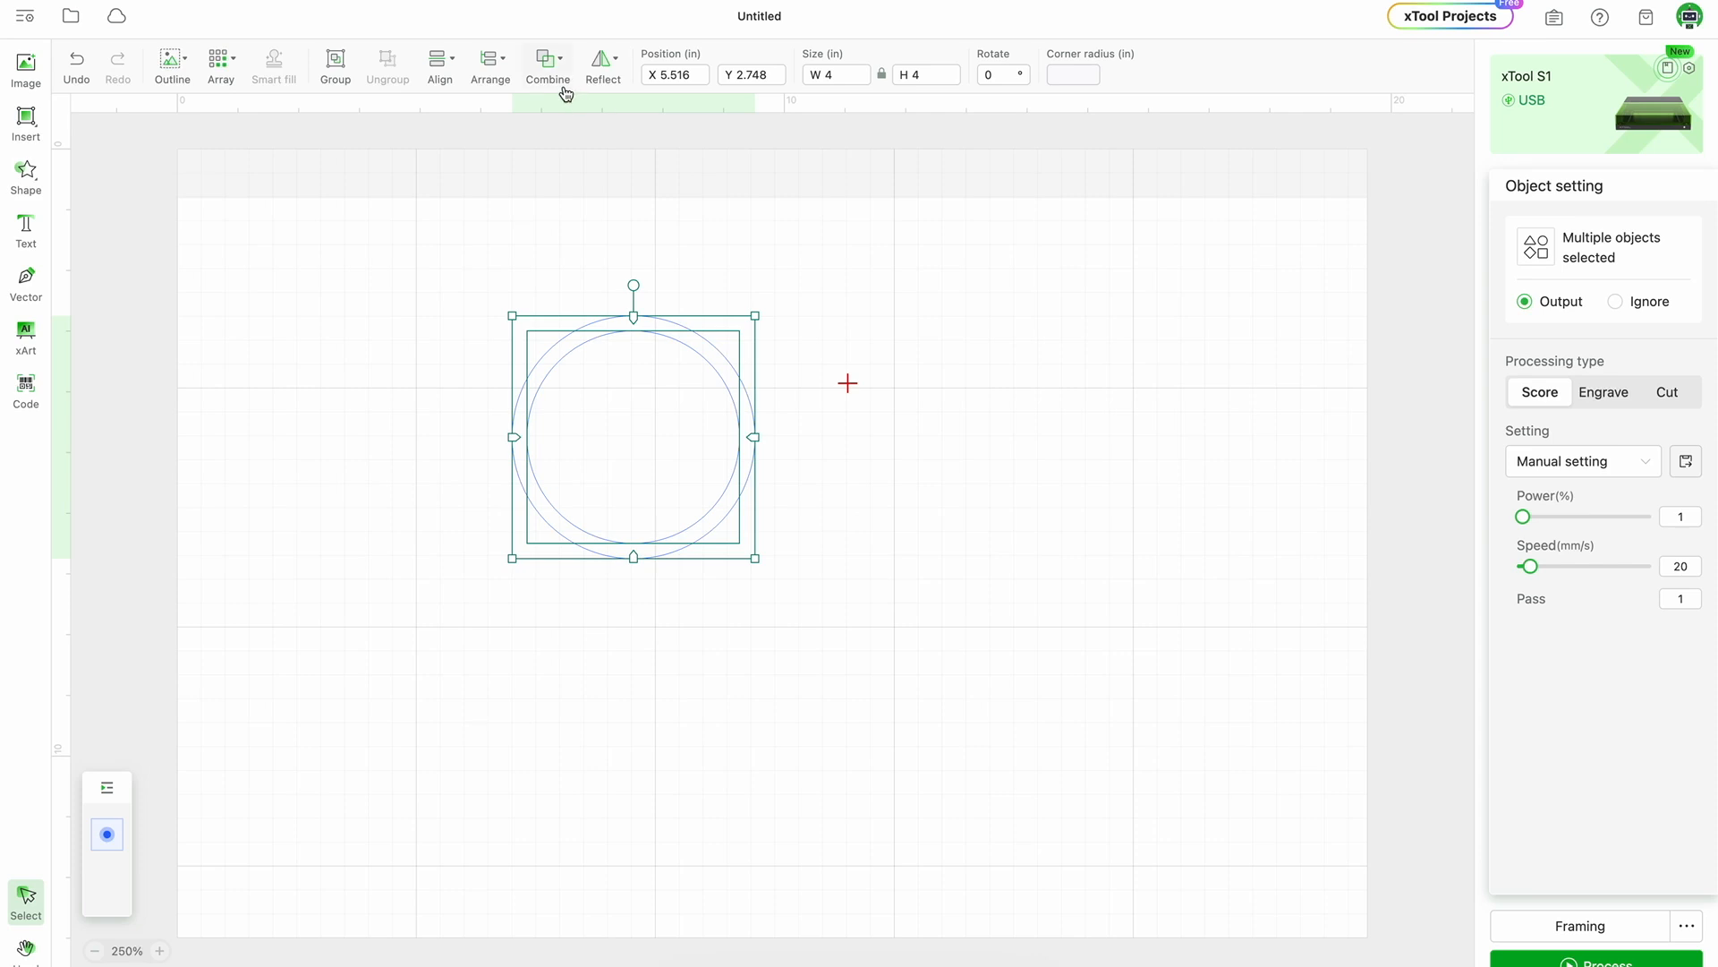
{"action": "mouse_move", "coordinate": [533, 84]}
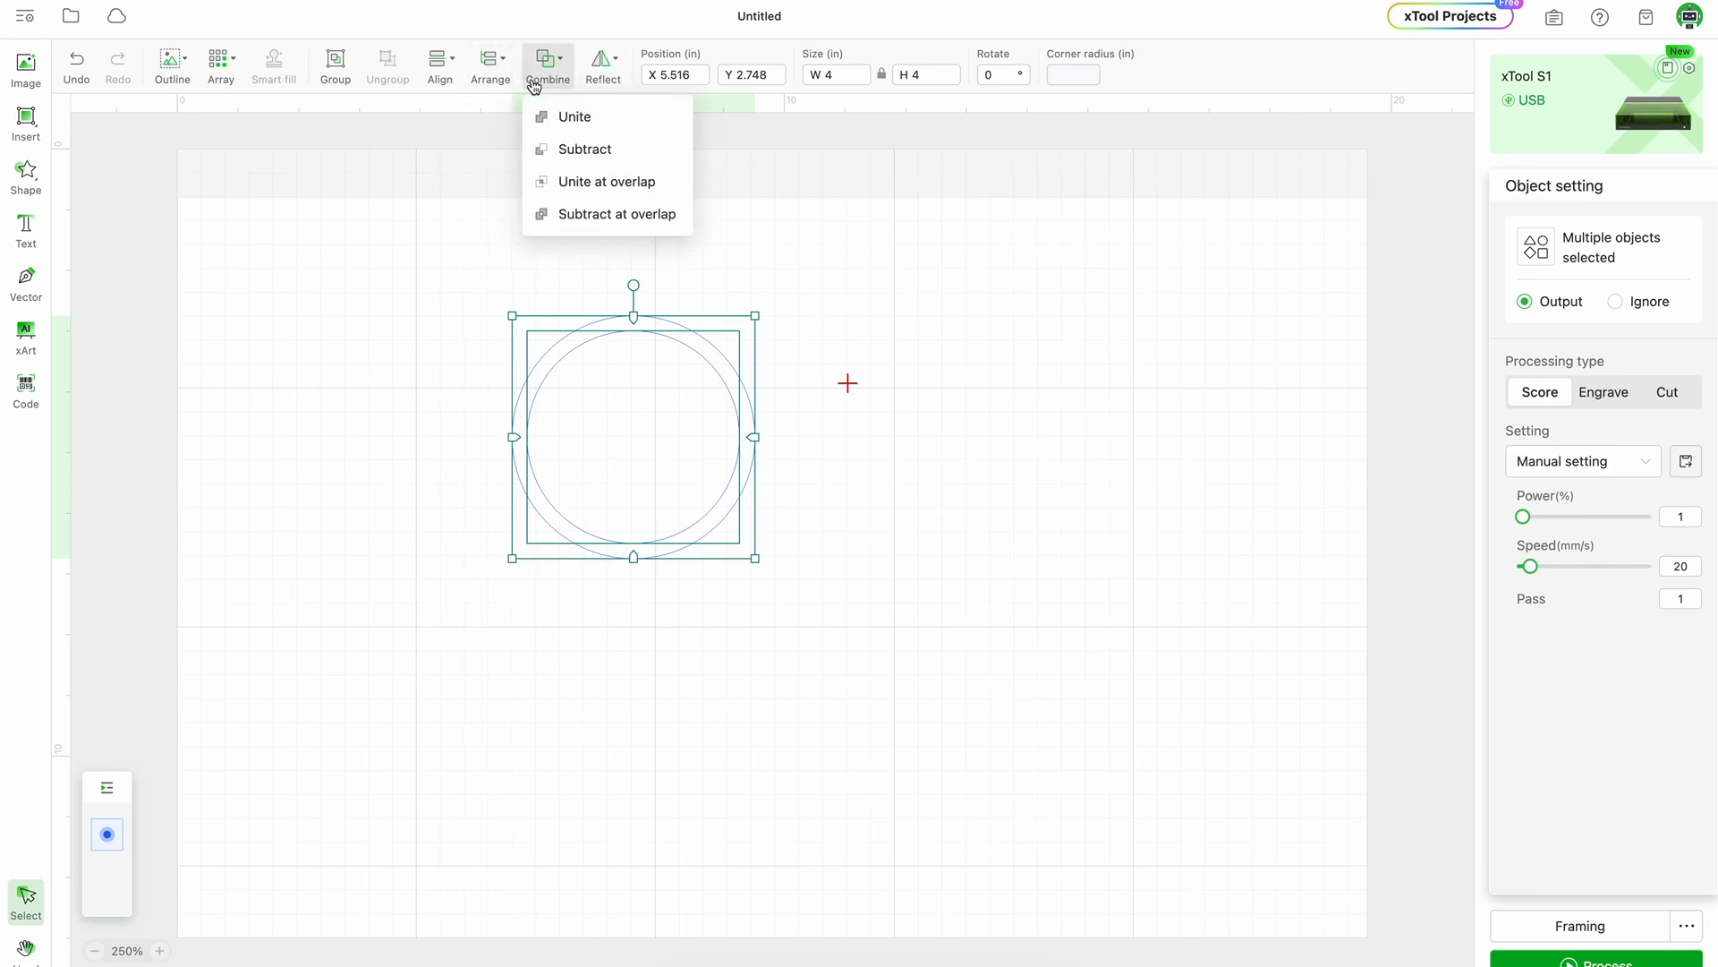
{"action": "left_click", "coordinate": [560, 222]}
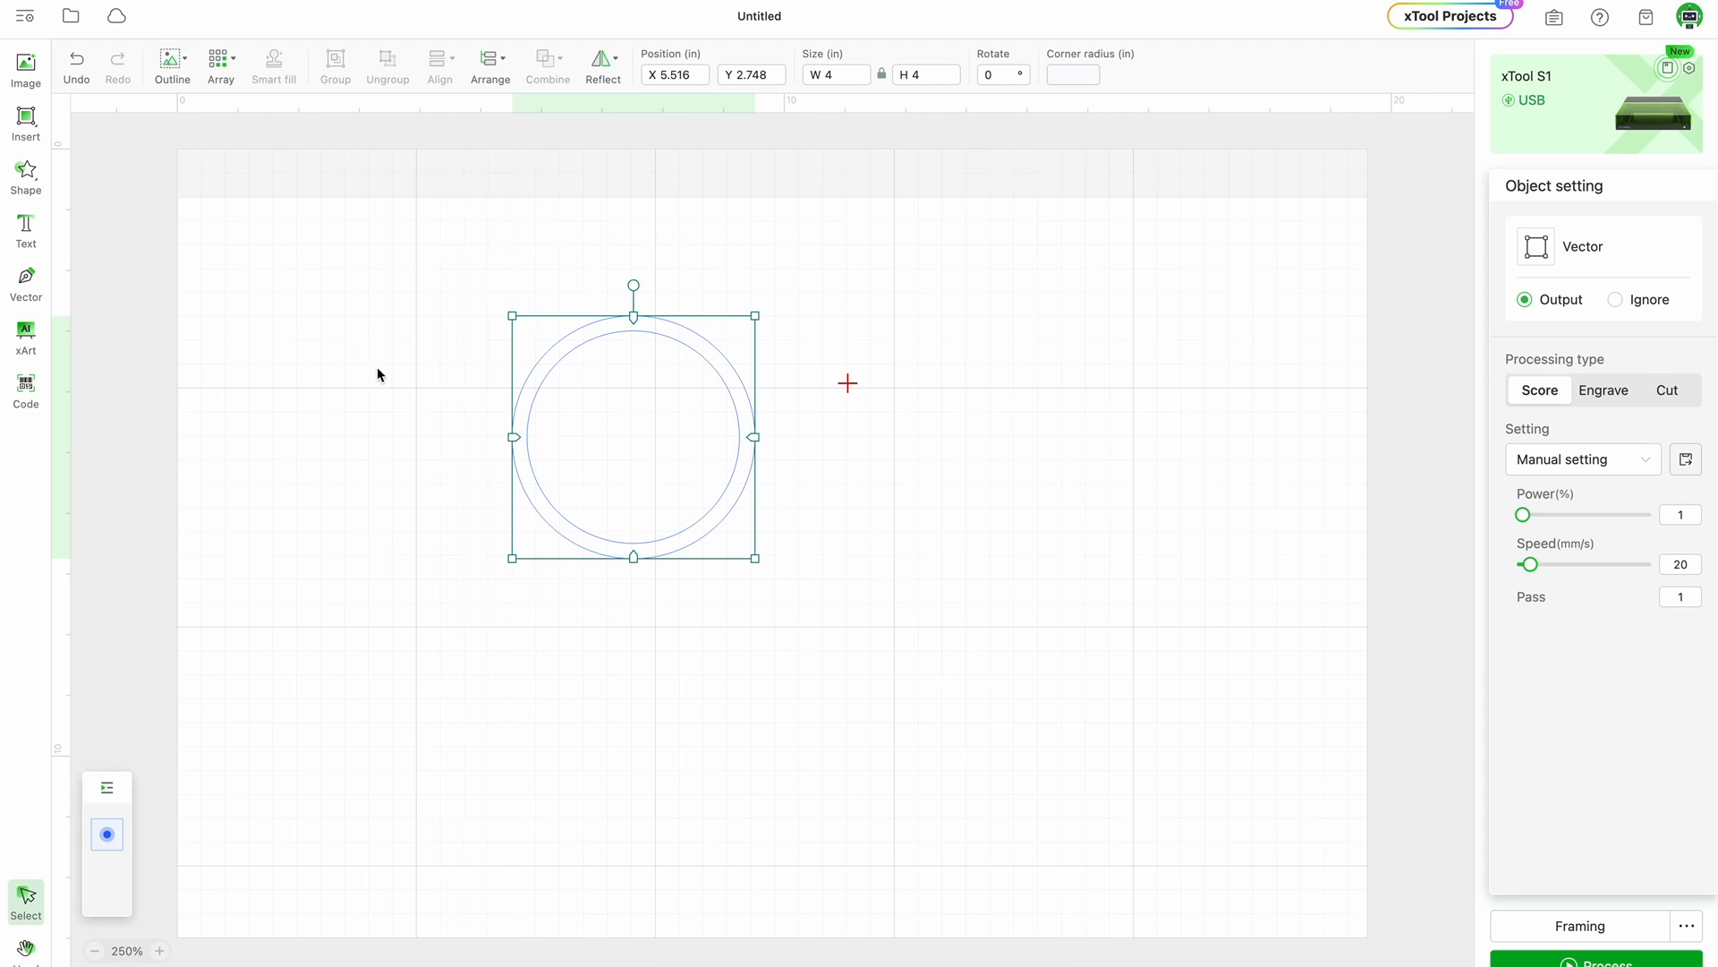
Try the Engrave and Cut processing types on the combined ring and set it back to Score.
{"action": "left_click", "coordinate": [437, 311]}
{"action": "left_click_drag", "start_coordinate": [454, 302], "coordinate": [858, 583]}
{"action": "left_click", "coordinate": [1591, 394]}
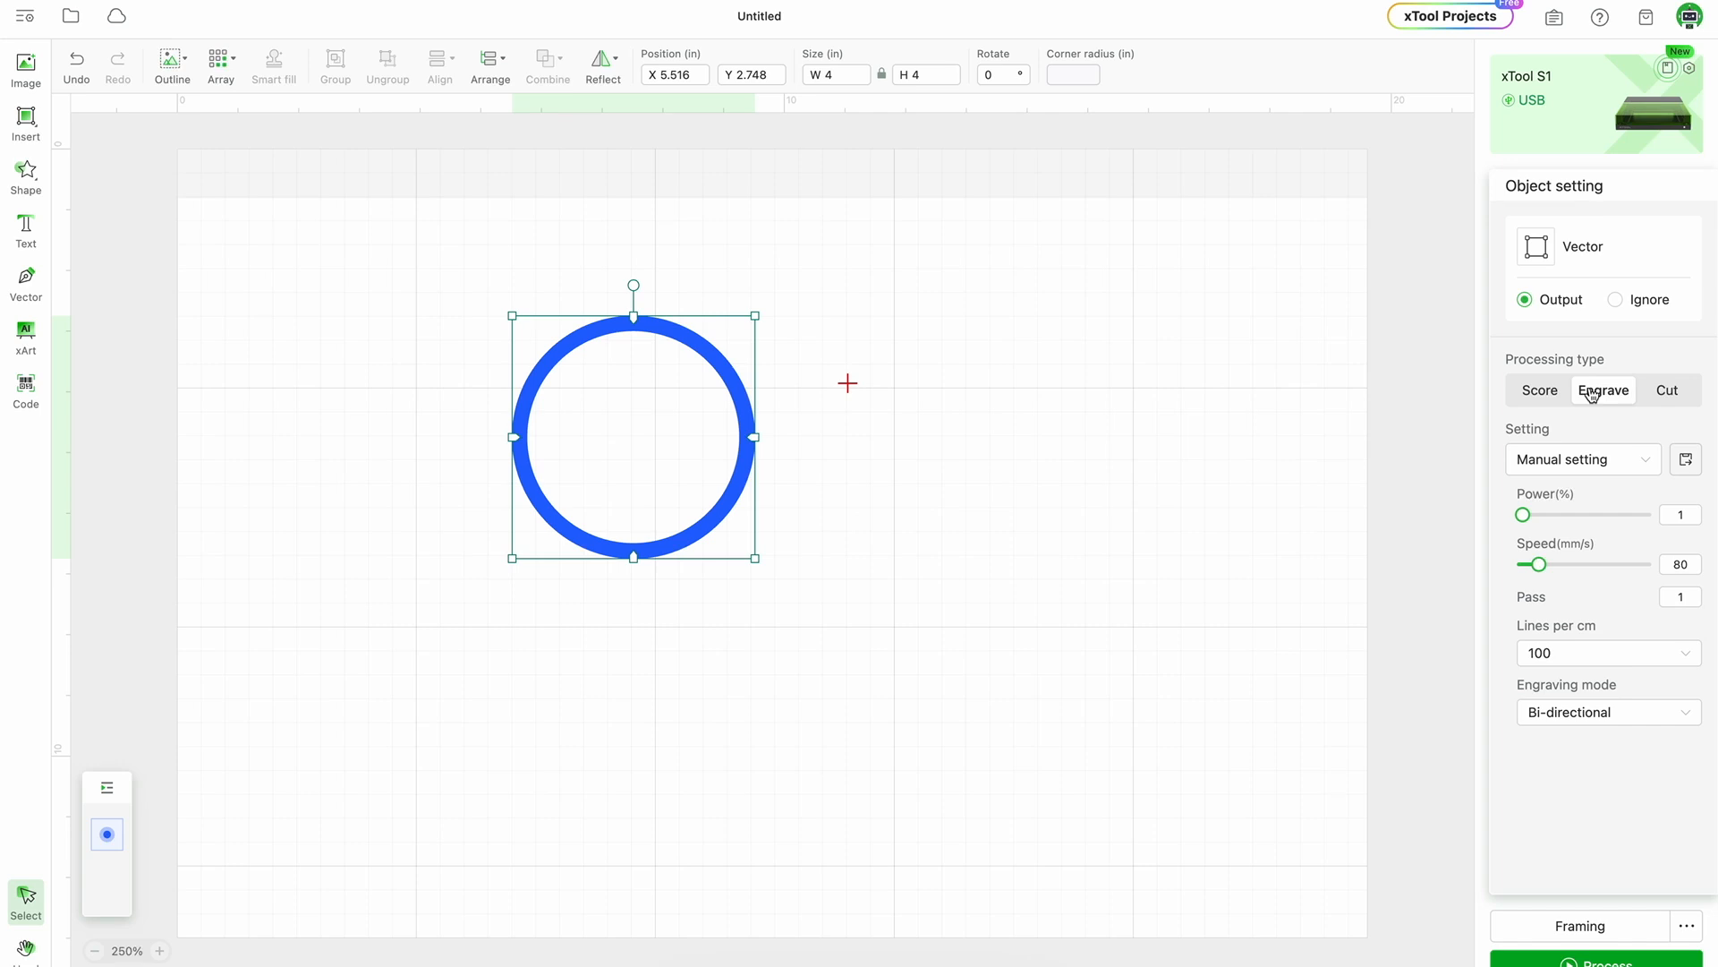
{"action": "left_click", "coordinate": [1647, 400]}
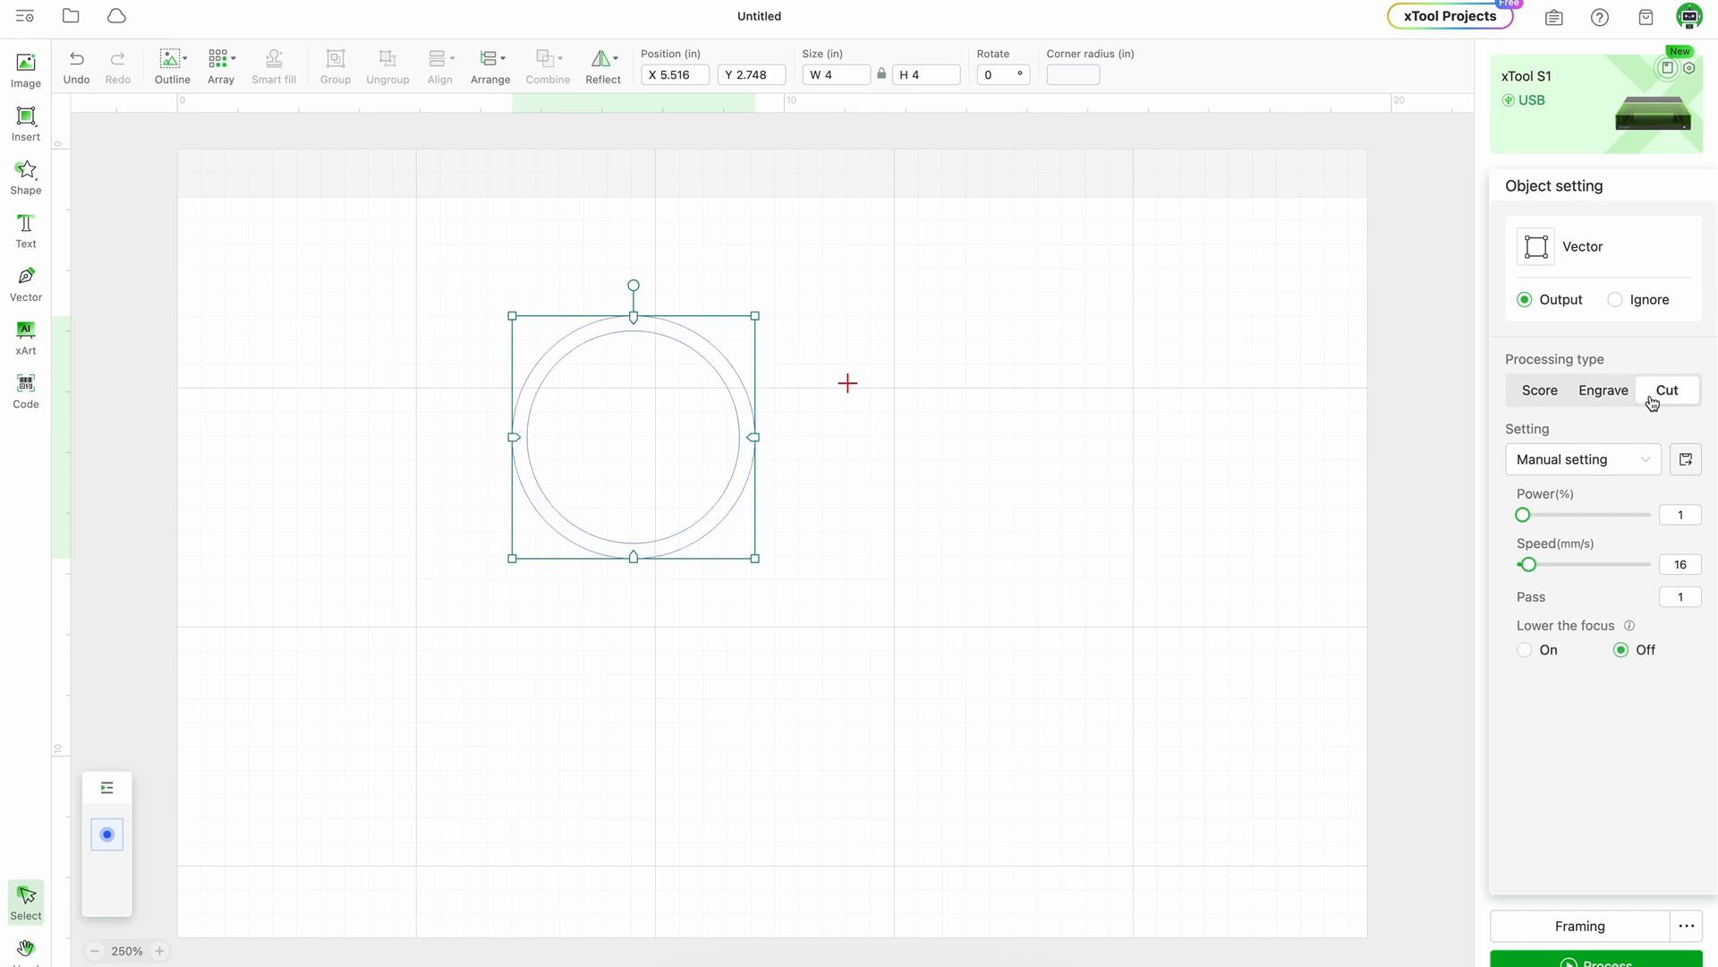
{"action": "left_click", "coordinate": [1537, 389]}
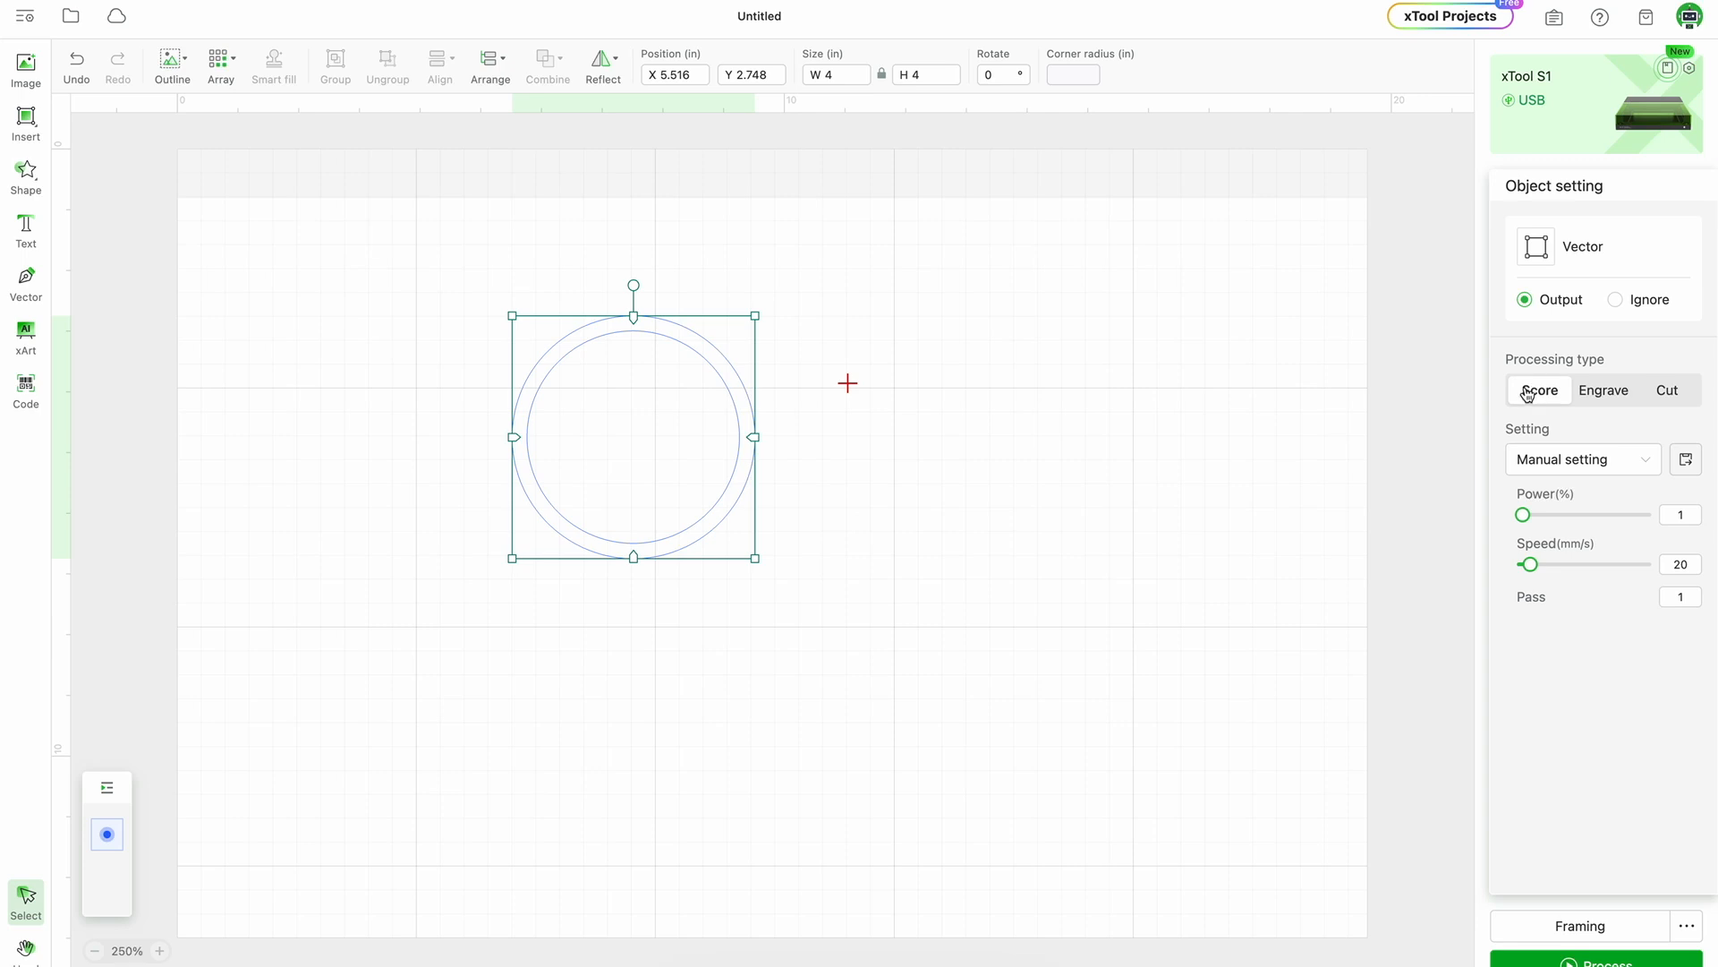
{"action": "left_click", "coordinate": [979, 486]}
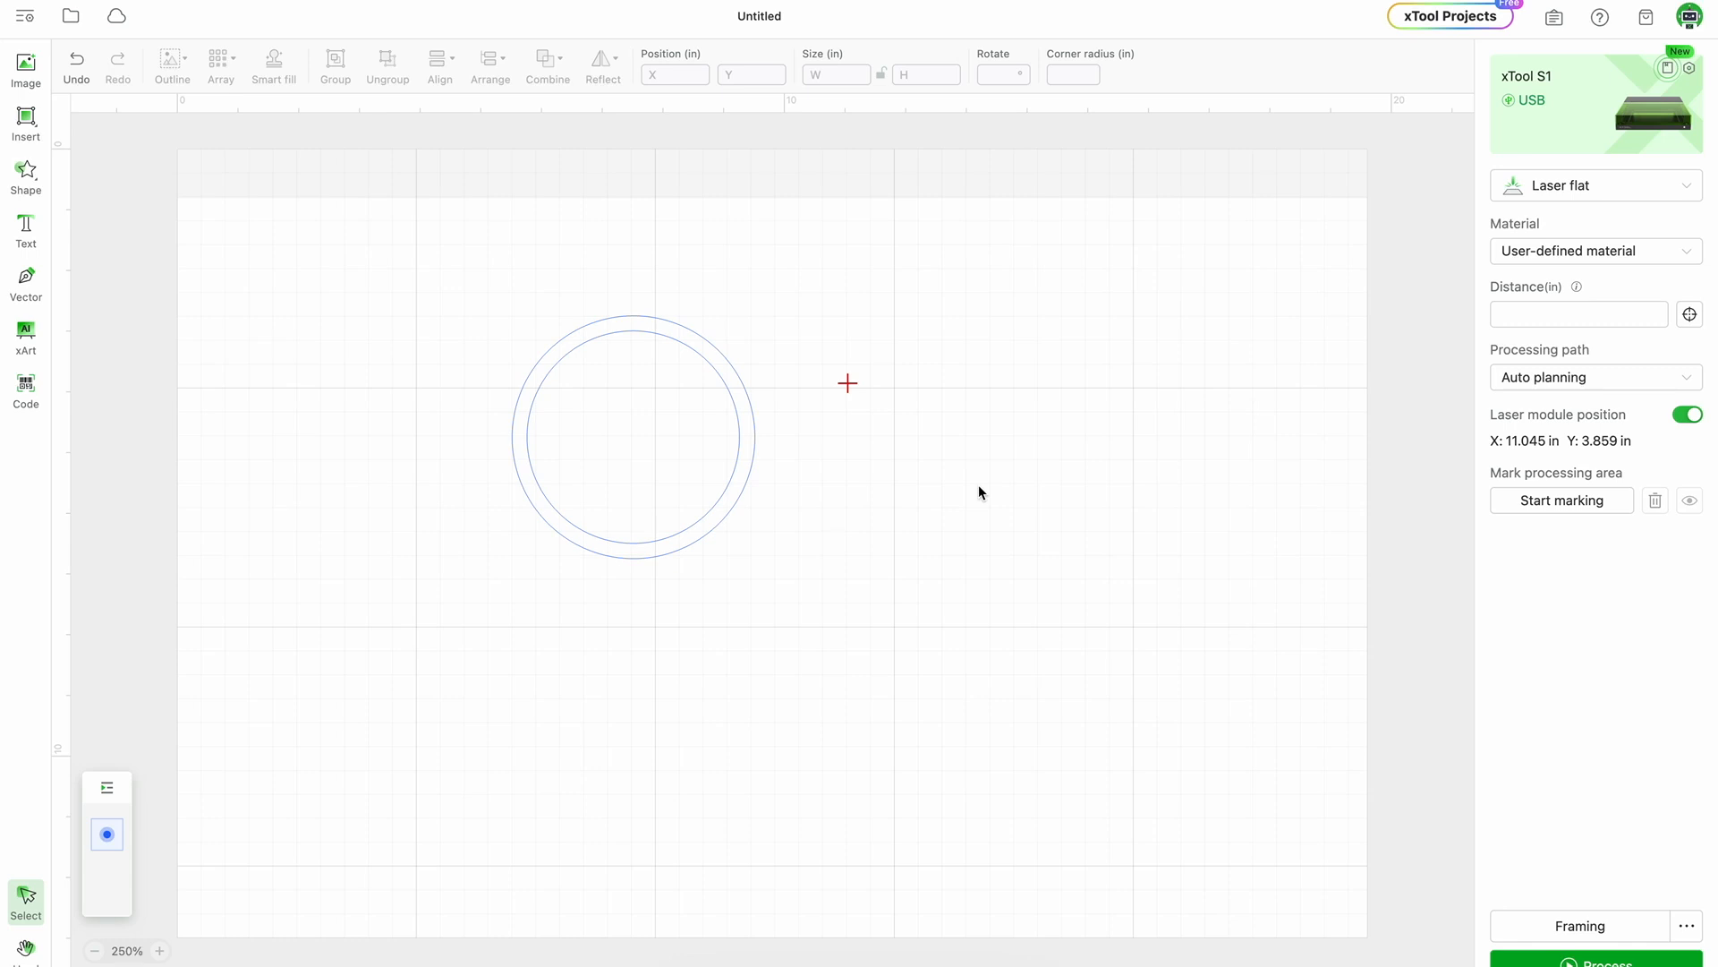
Insert a rounded square from the basic shapes onto the canvas.
{"action": "left_click", "coordinate": [34, 177]}
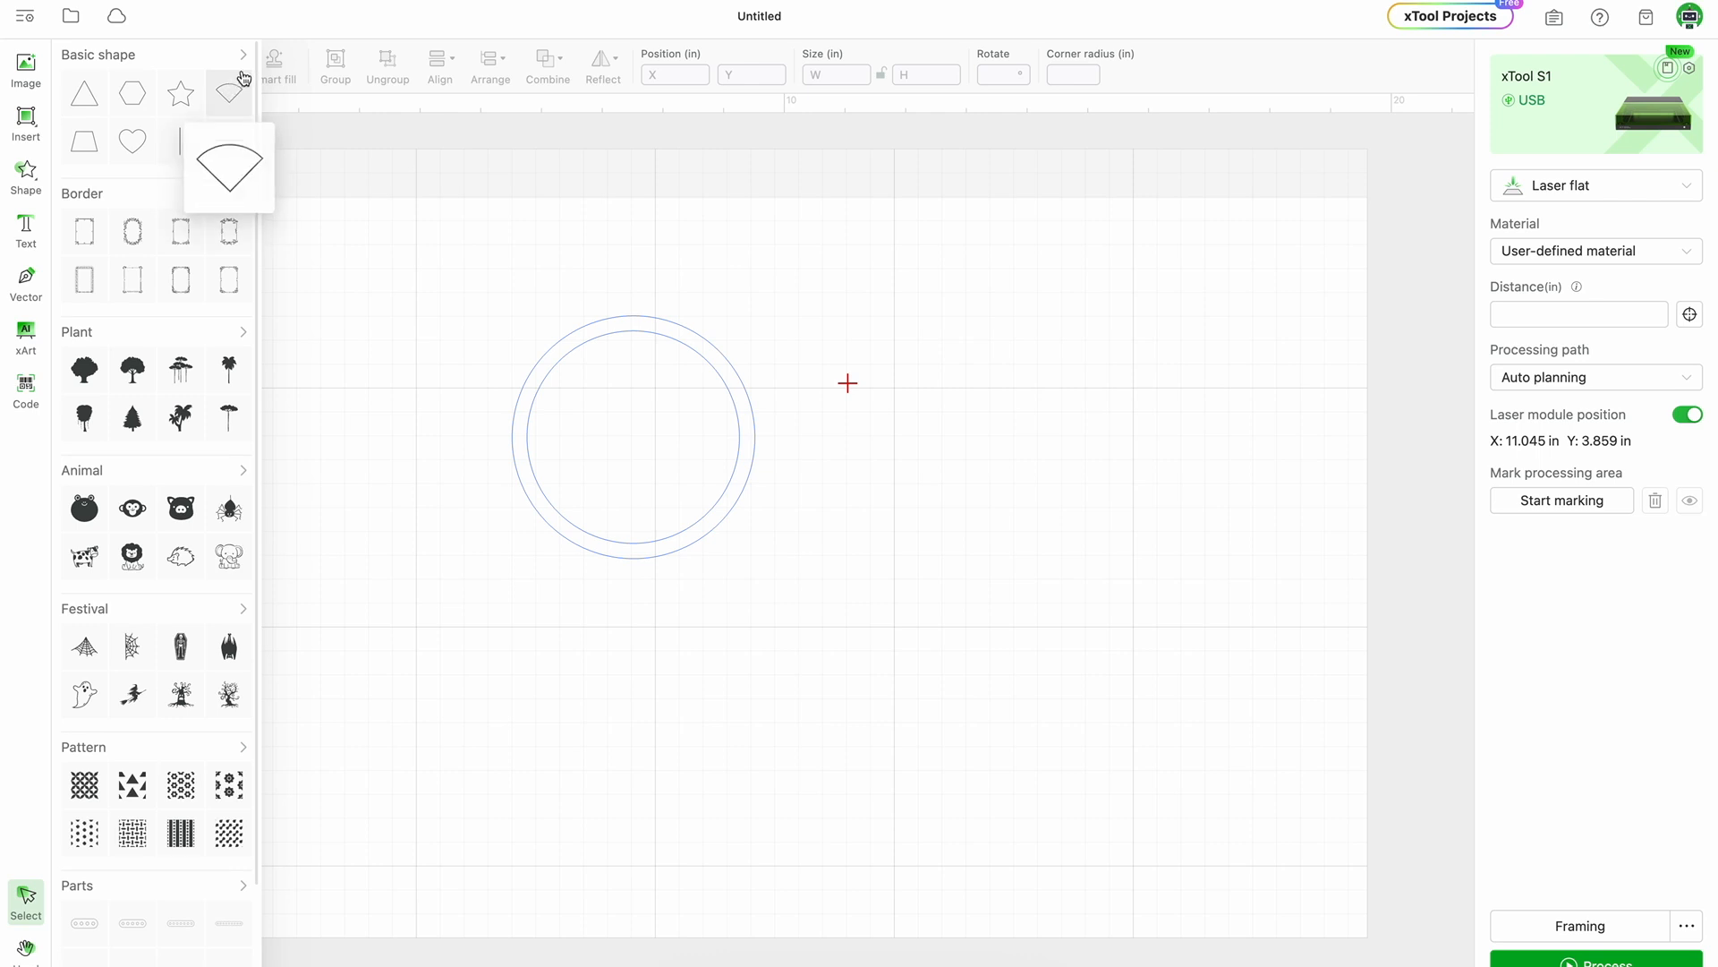
{"action": "left_click", "coordinate": [243, 59]}
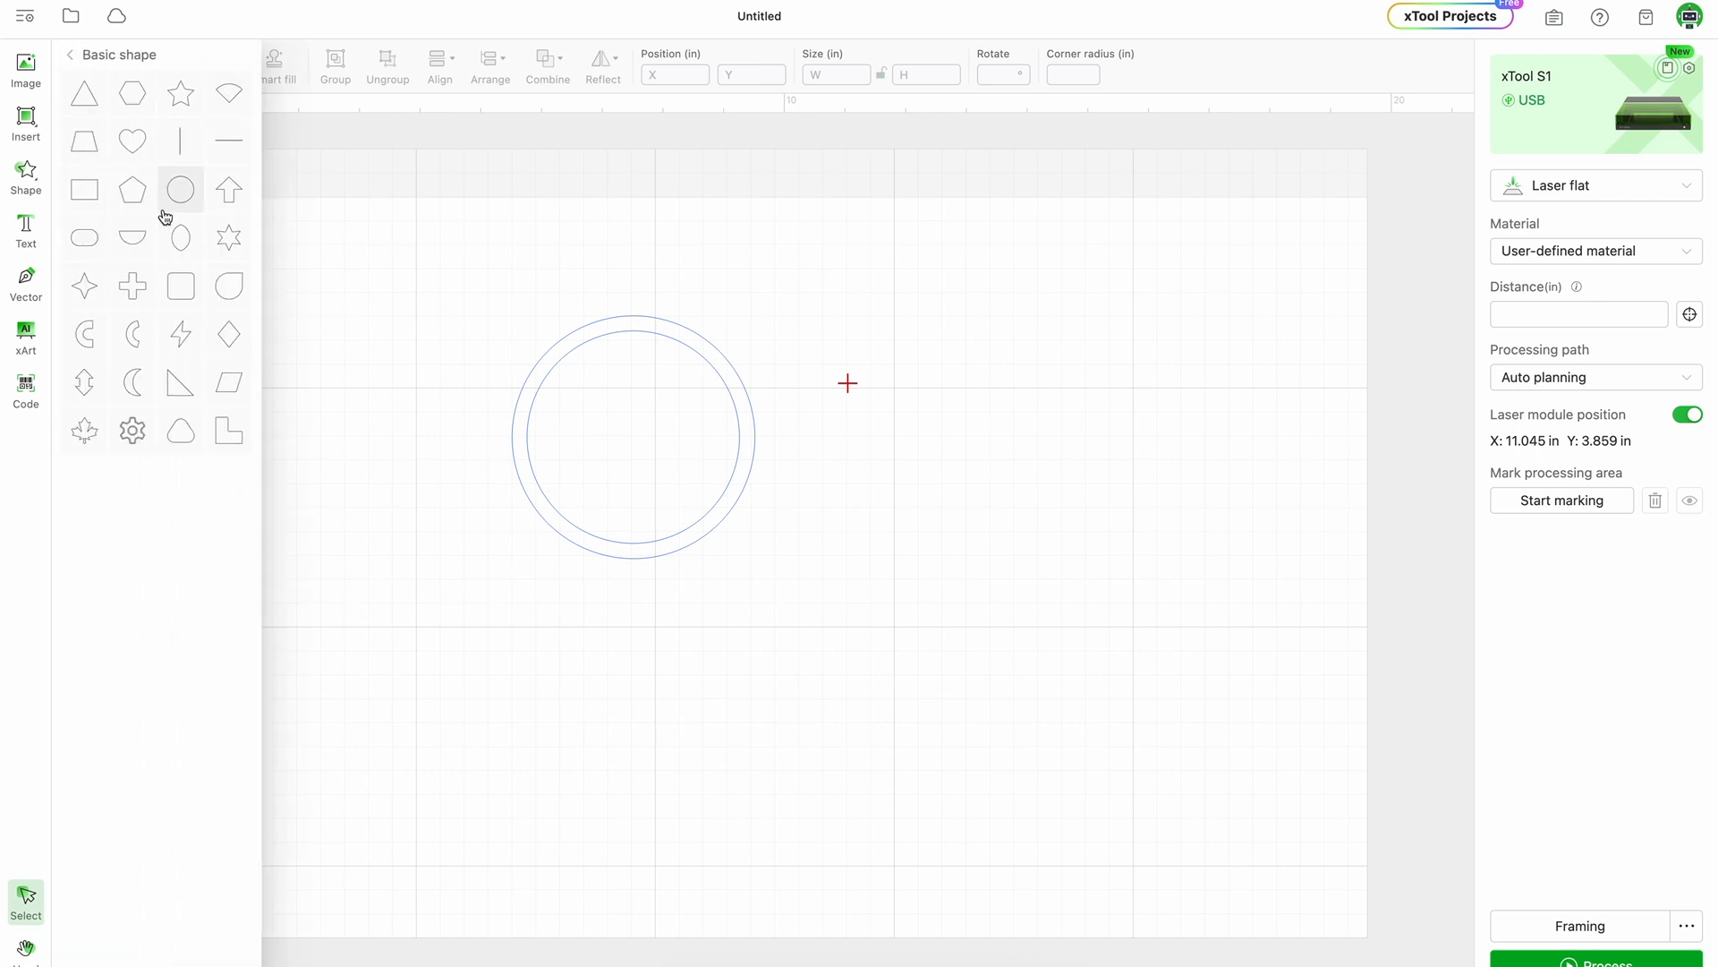
{"action": "left_click", "coordinate": [170, 292]}
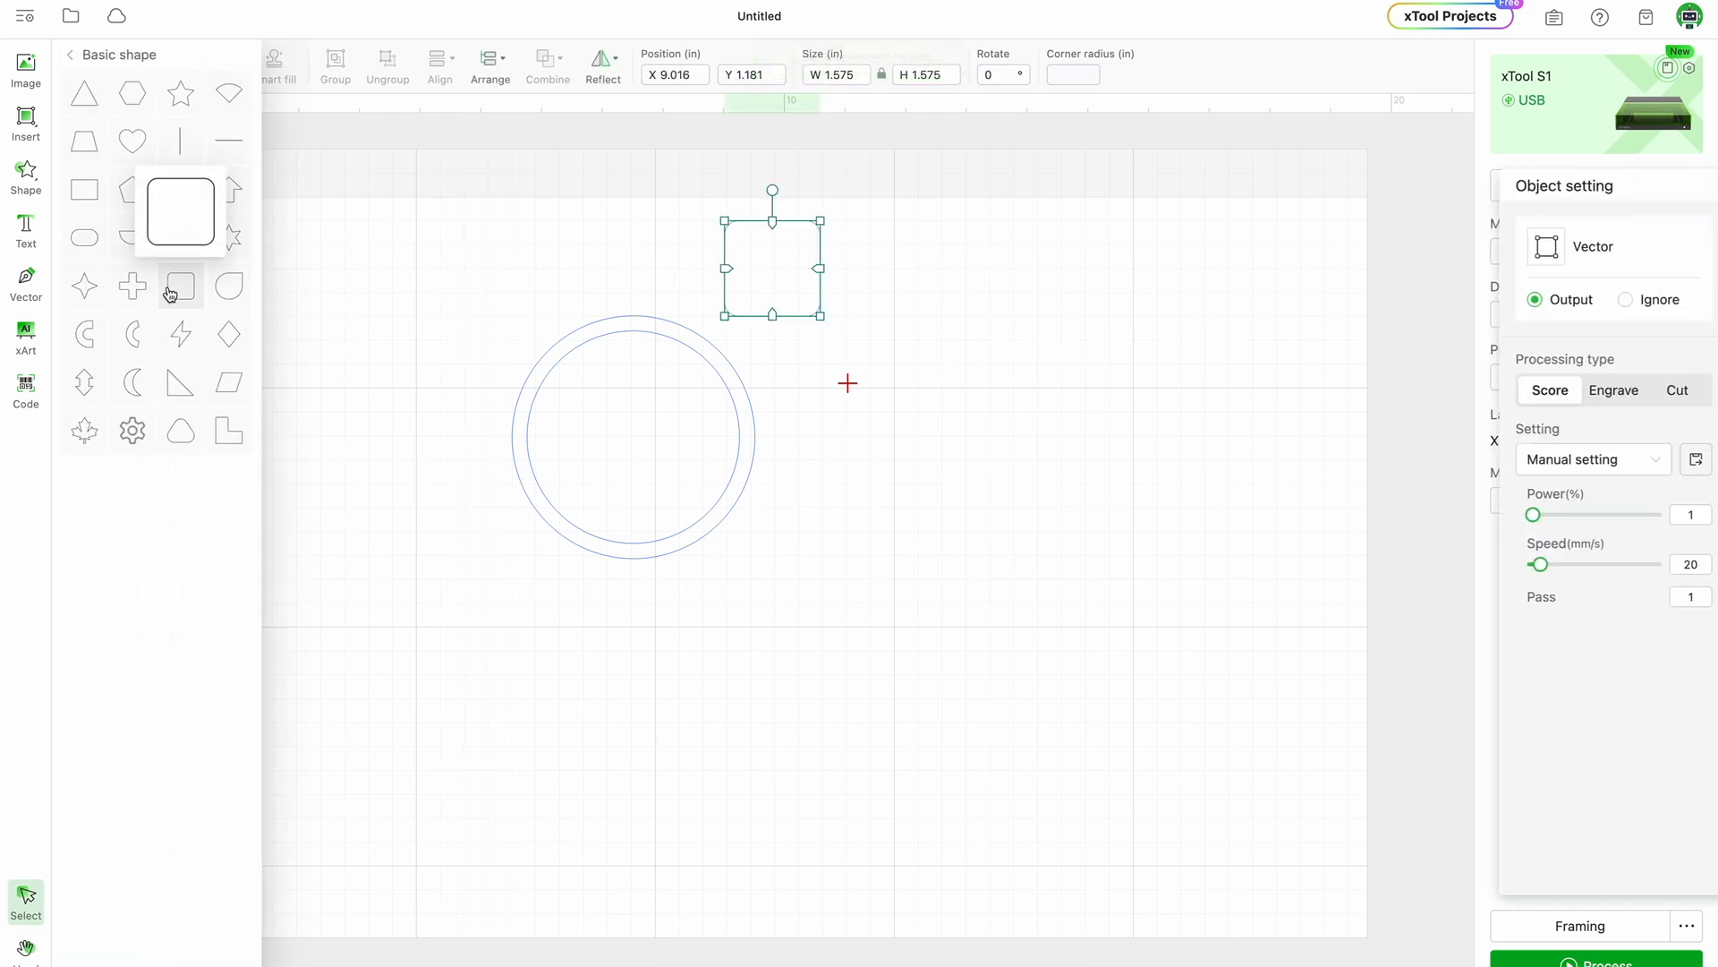
{"action": "left_click", "coordinate": [793, 306]}
{"action": "left_click", "coordinate": [793, 294]}
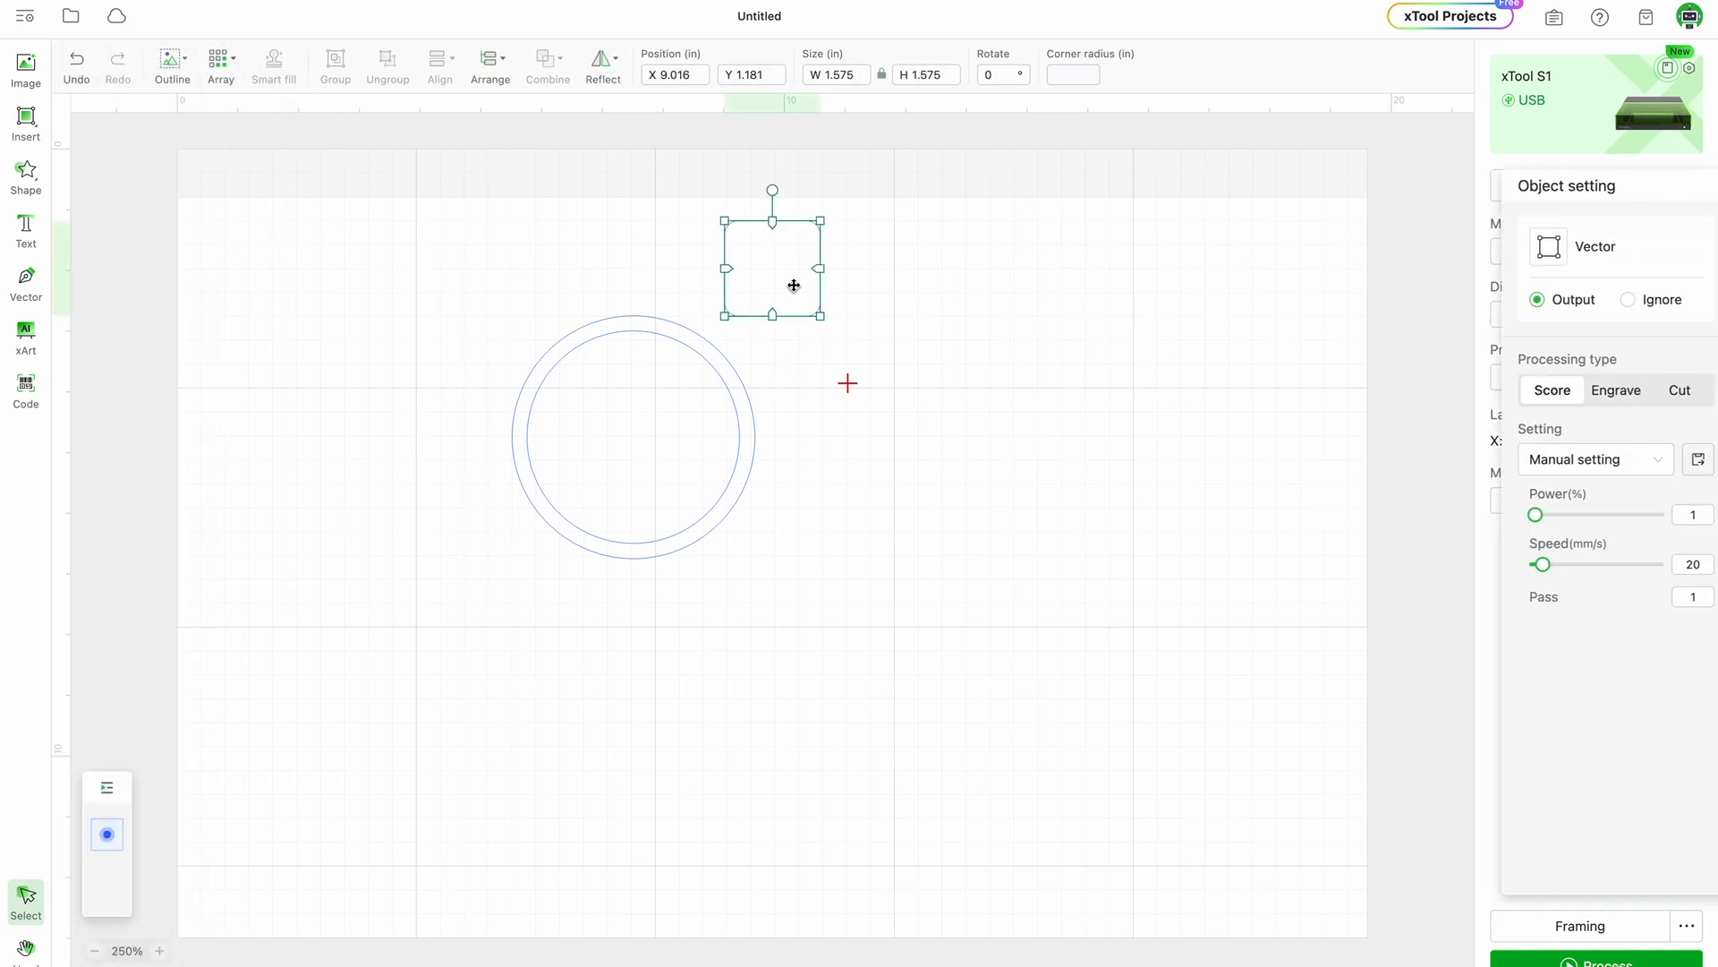
Set the rounded square's width to 0.5 in and place it centred directly above the ring, at about X 7.266, Y 2.252 in.
{"action": "left_click_drag", "start_coordinate": [819, 317], "coordinate": [768, 278]}
{"action": "left_click", "coordinate": [832, 71]}
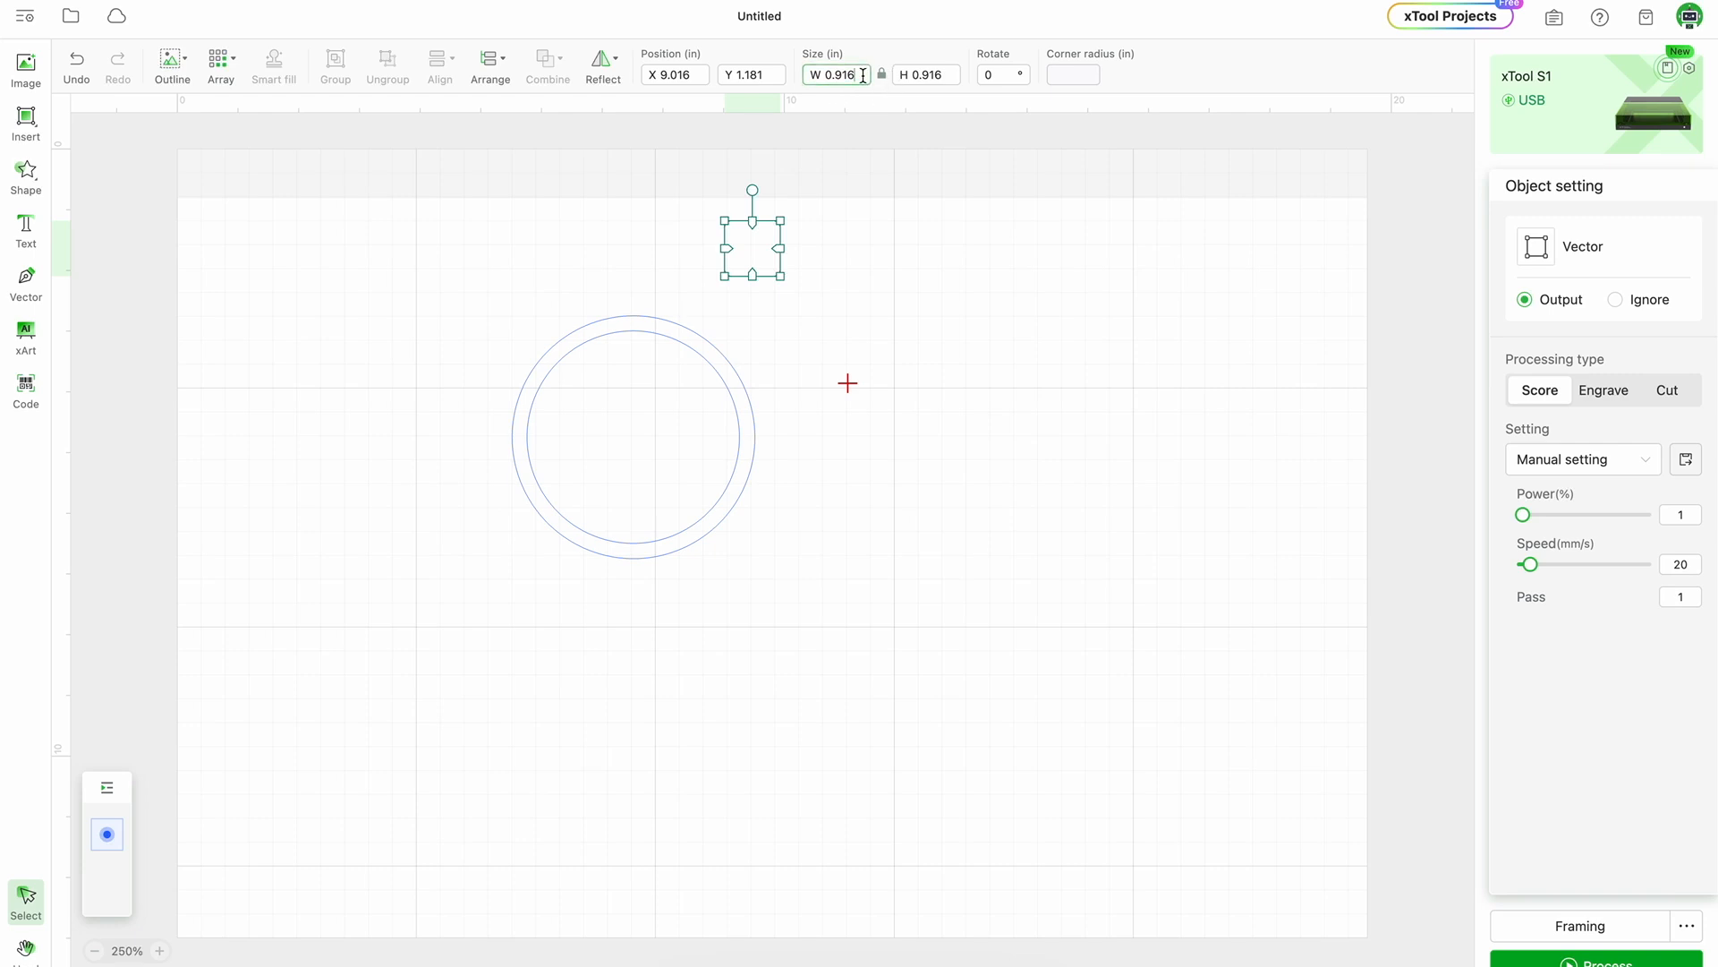
{"action": "key", "text": "BackSpace"}
{"action": "key", "text": "BackSpace"}
{"action": "key", "text": "BackSpace"}
{"action": "type", "text": "5"}
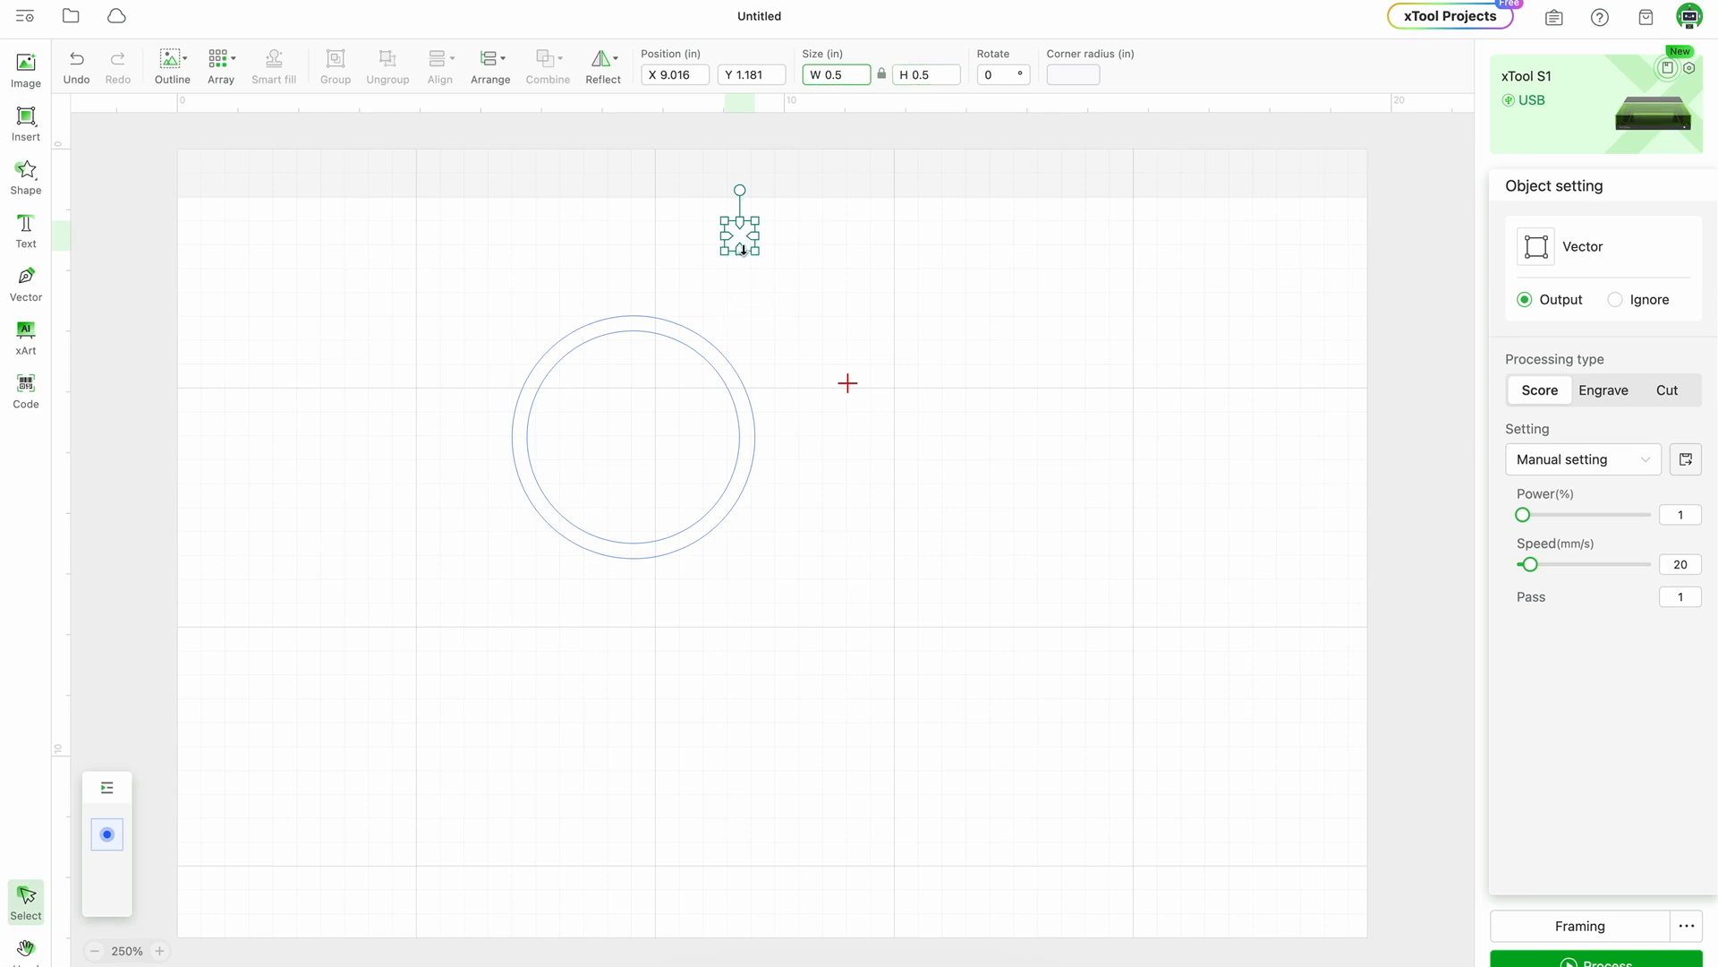
{"action": "left_click_drag", "start_coordinate": [744, 246], "coordinate": [638, 307]}
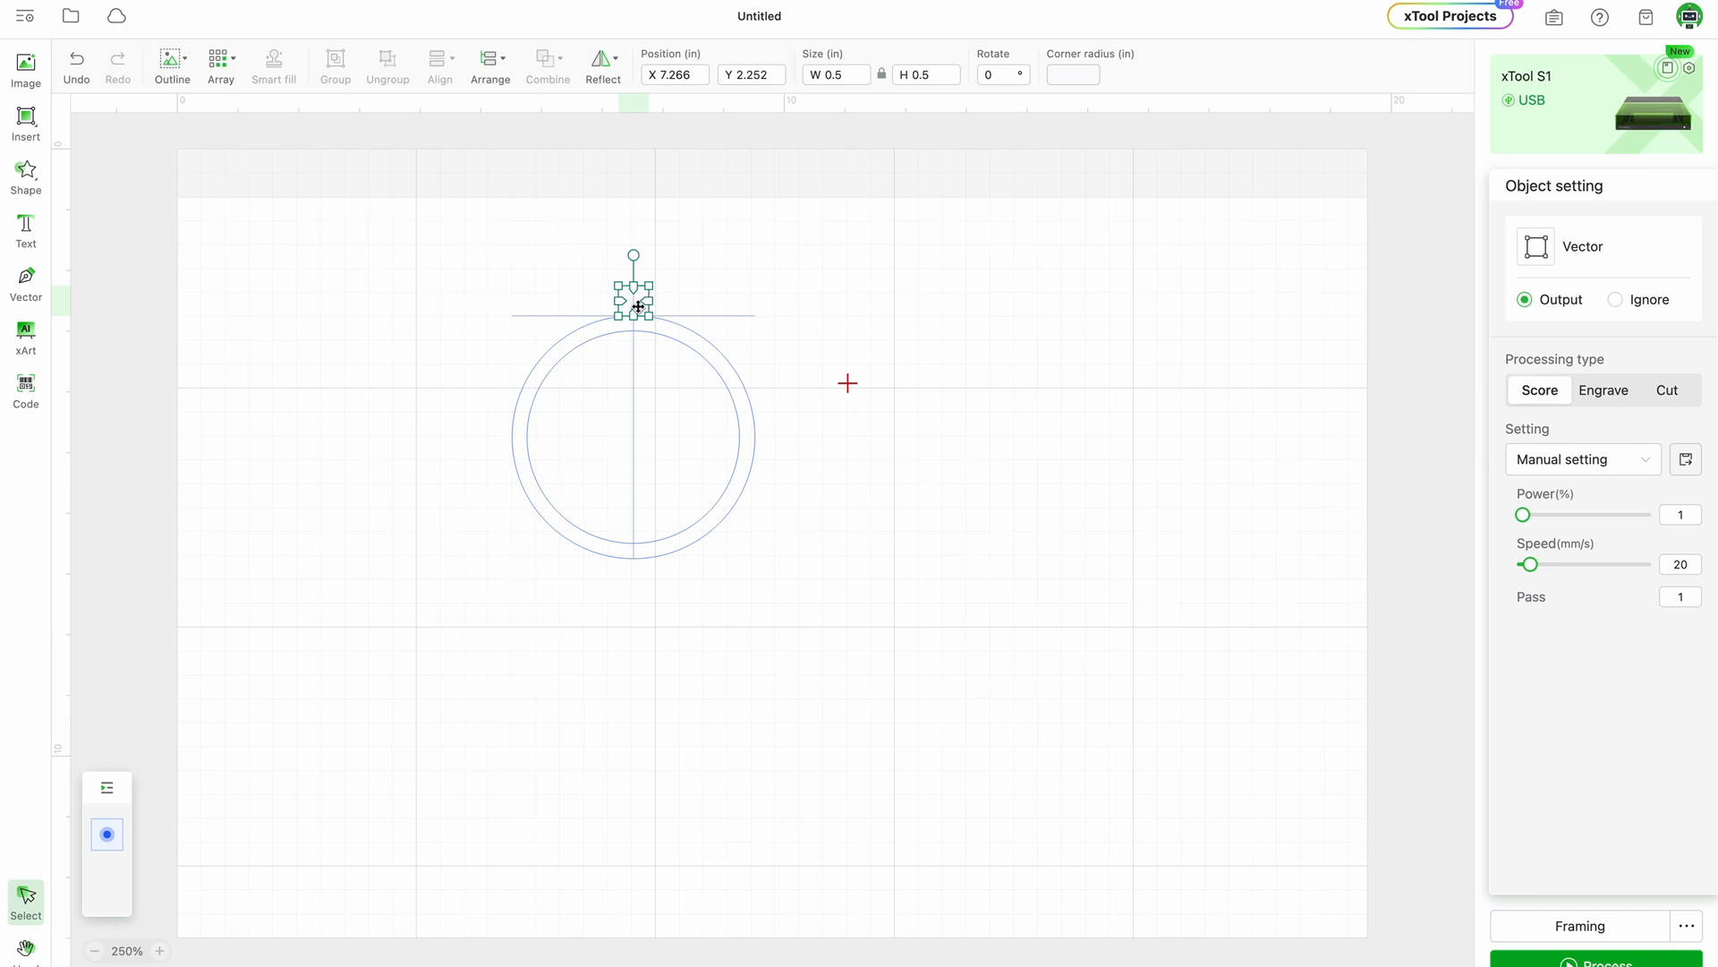
Nudge the rounded square down to about Y 2.311 in so it overlaps the ring's upper edge.
{"action": "left_click_drag", "start_coordinate": [638, 307], "coordinate": [639, 307]}
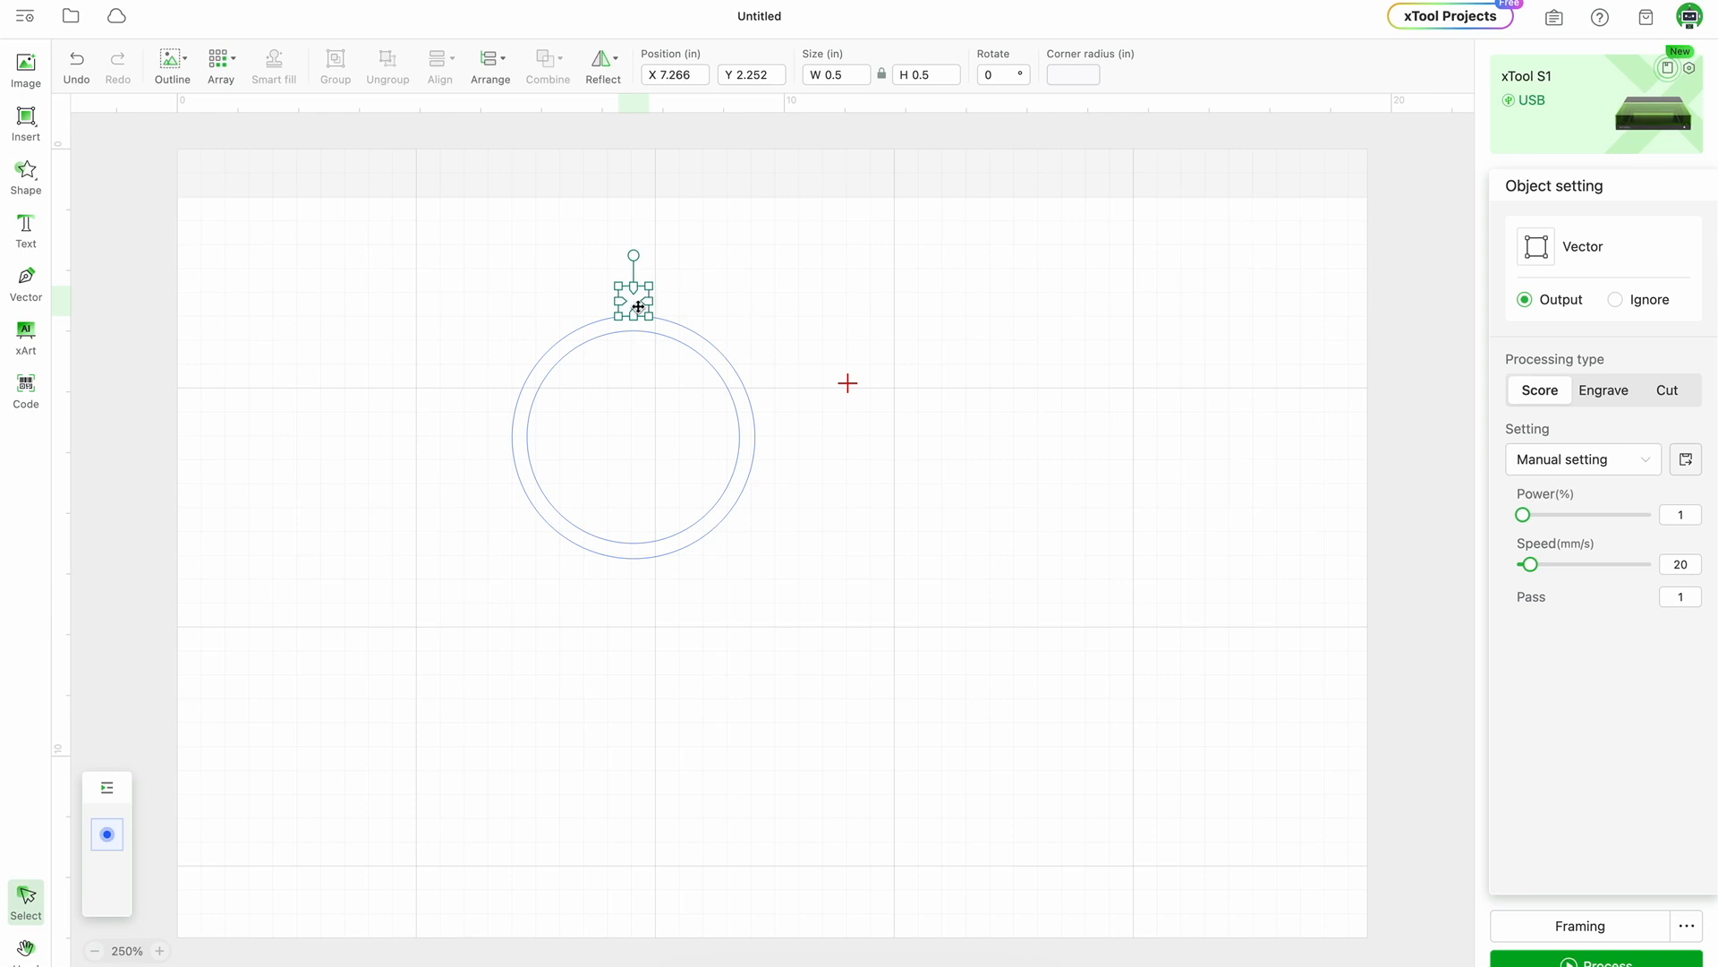
{"action": "key", "text": "Down"}
{"action": "key", "text": "Down"}
{"action": "key", "text": "Down"}
{"action": "key", "text": "Down"}
{"action": "key", "text": "Down"}
{"action": "left_click", "coordinate": [764, 653]}
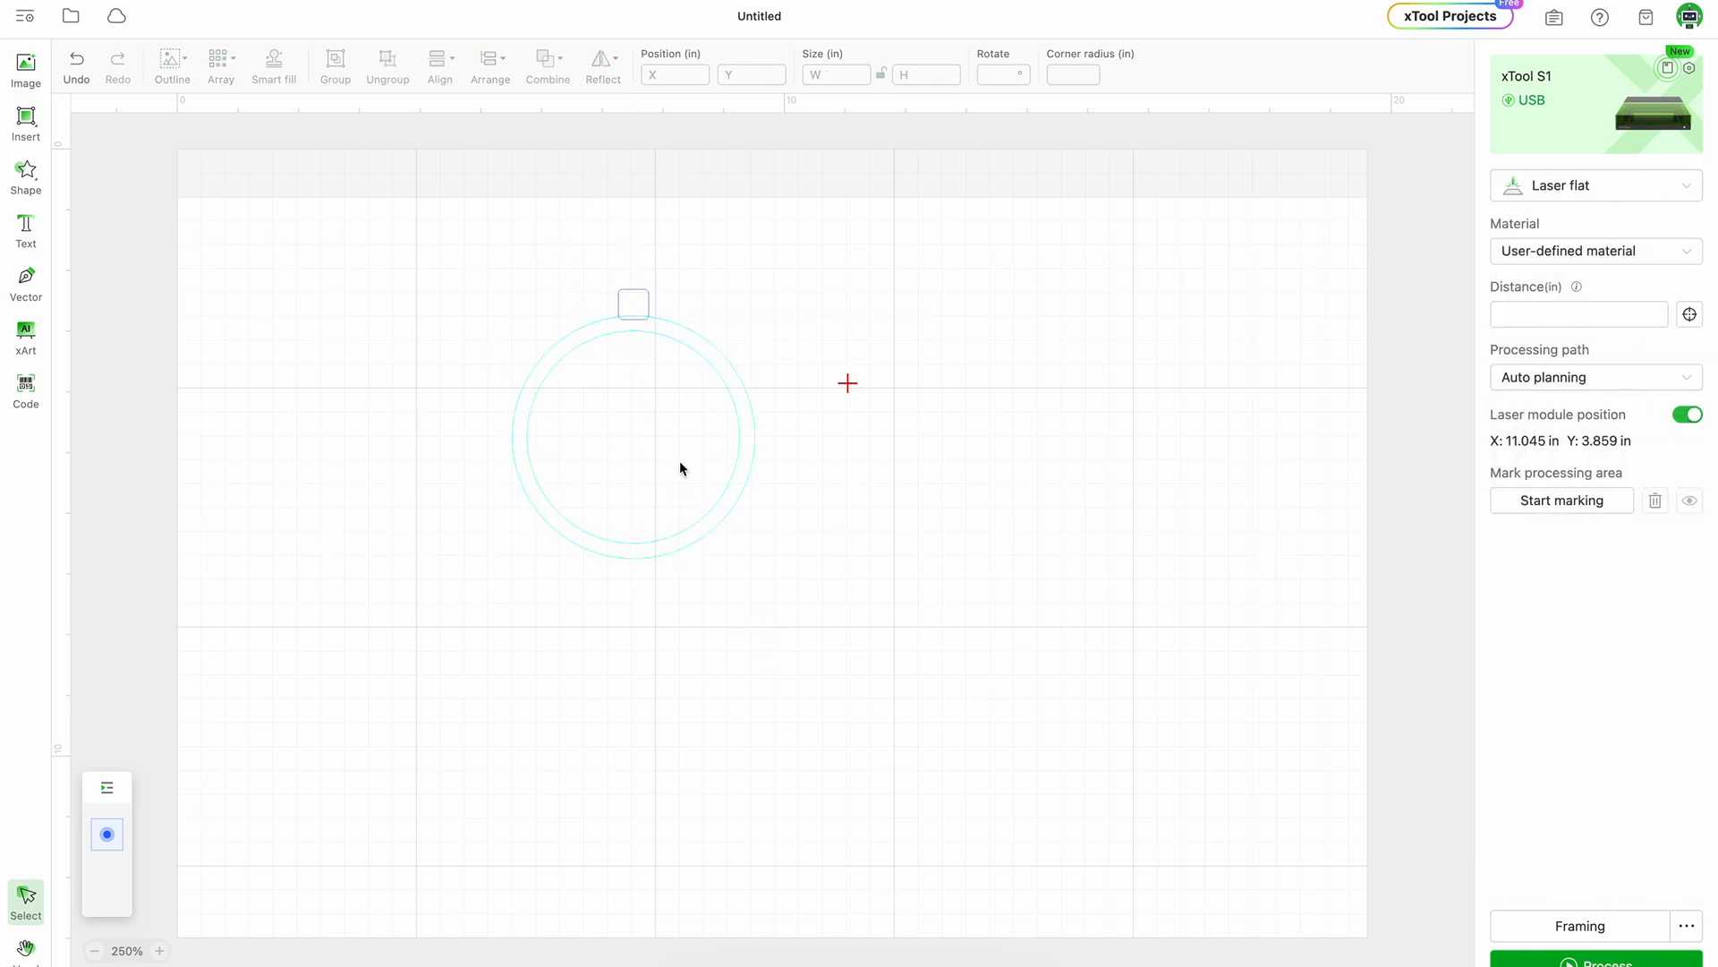
{"action": "scroll", "coordinate": [679, 436], "scroll_direction": "up", "scroll_amount": 5}
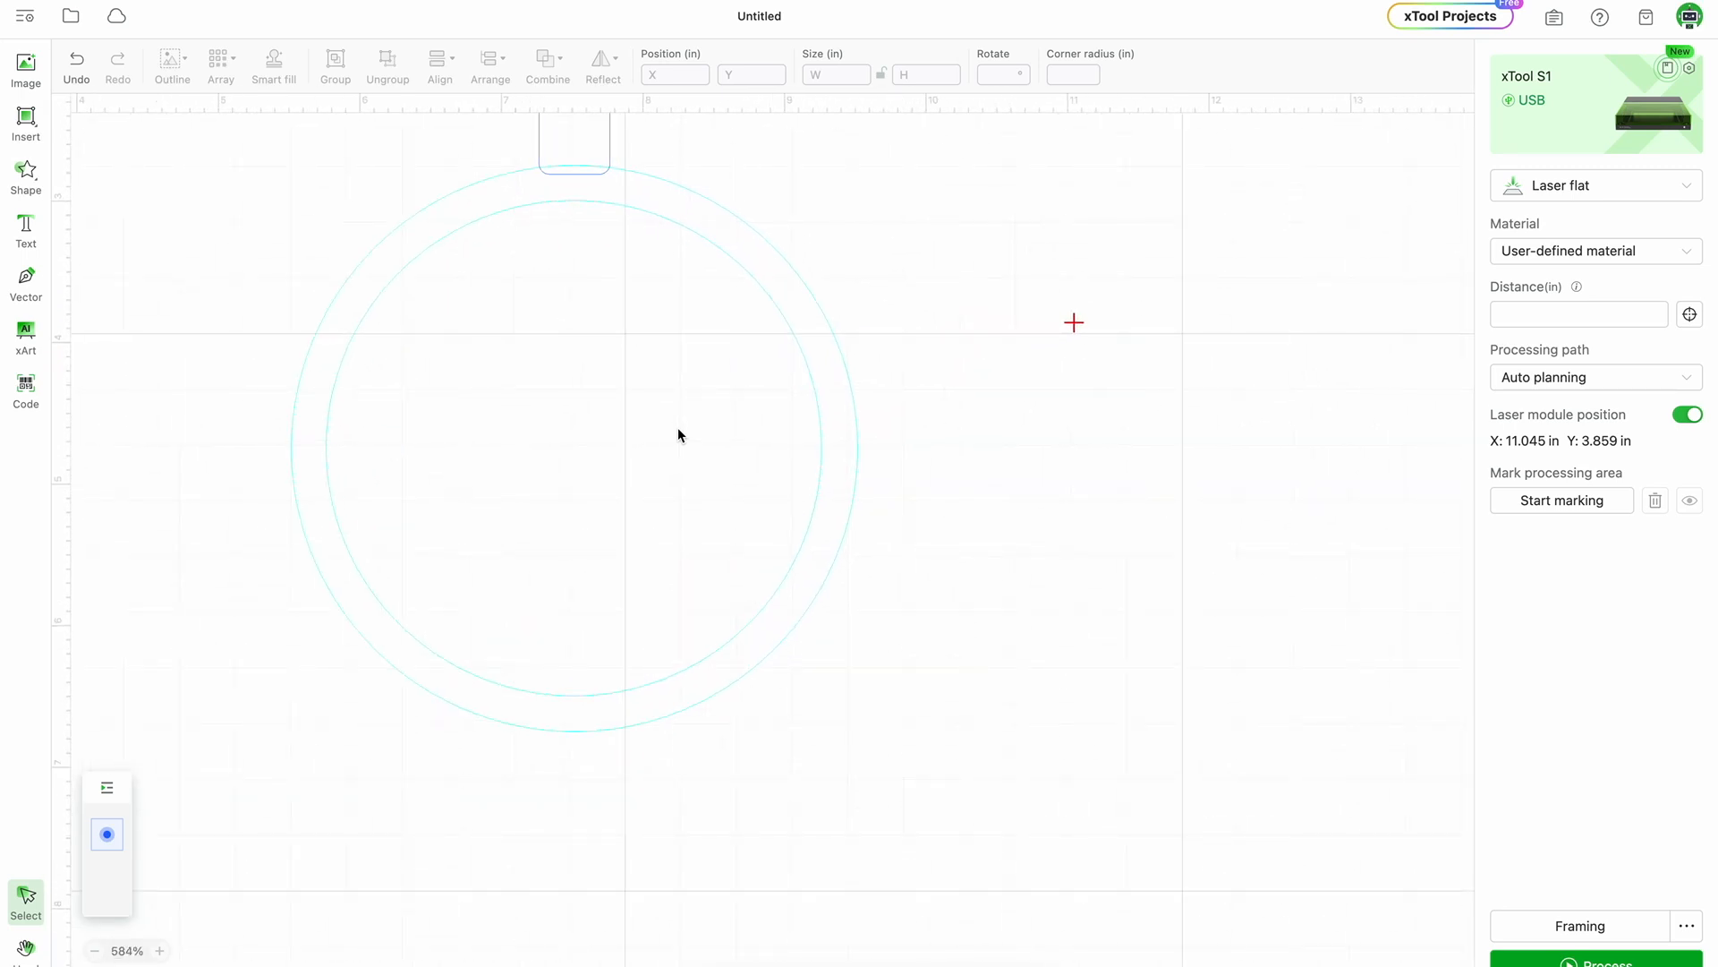
{"action": "scroll", "coordinate": [750, 435], "scroll_direction": "up", "scroll_amount": 4}
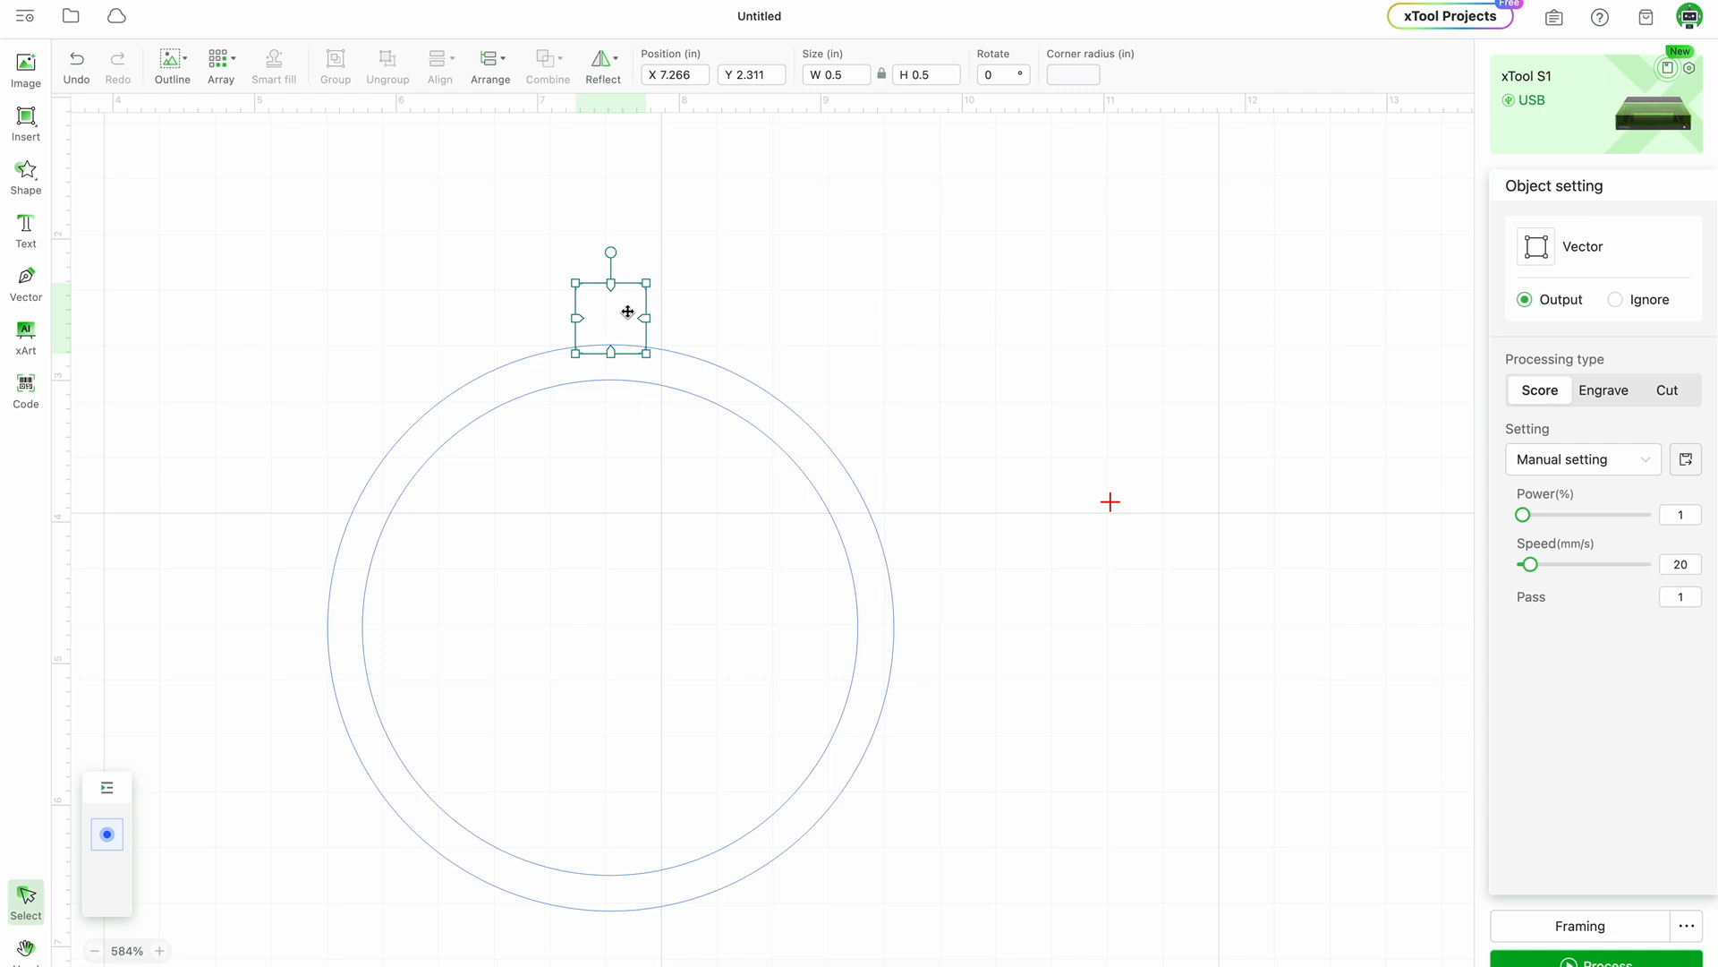
Fine-tune the rounded square's vertical position to about Y 2.319 in, still overlapping the ring's outer edge.
{"action": "key", "text": "Up"}
{"action": "key", "text": "Up"}
{"action": "key", "text": "Up"}
{"action": "key", "text": "Up"}
{"action": "key", "text": "Up"}
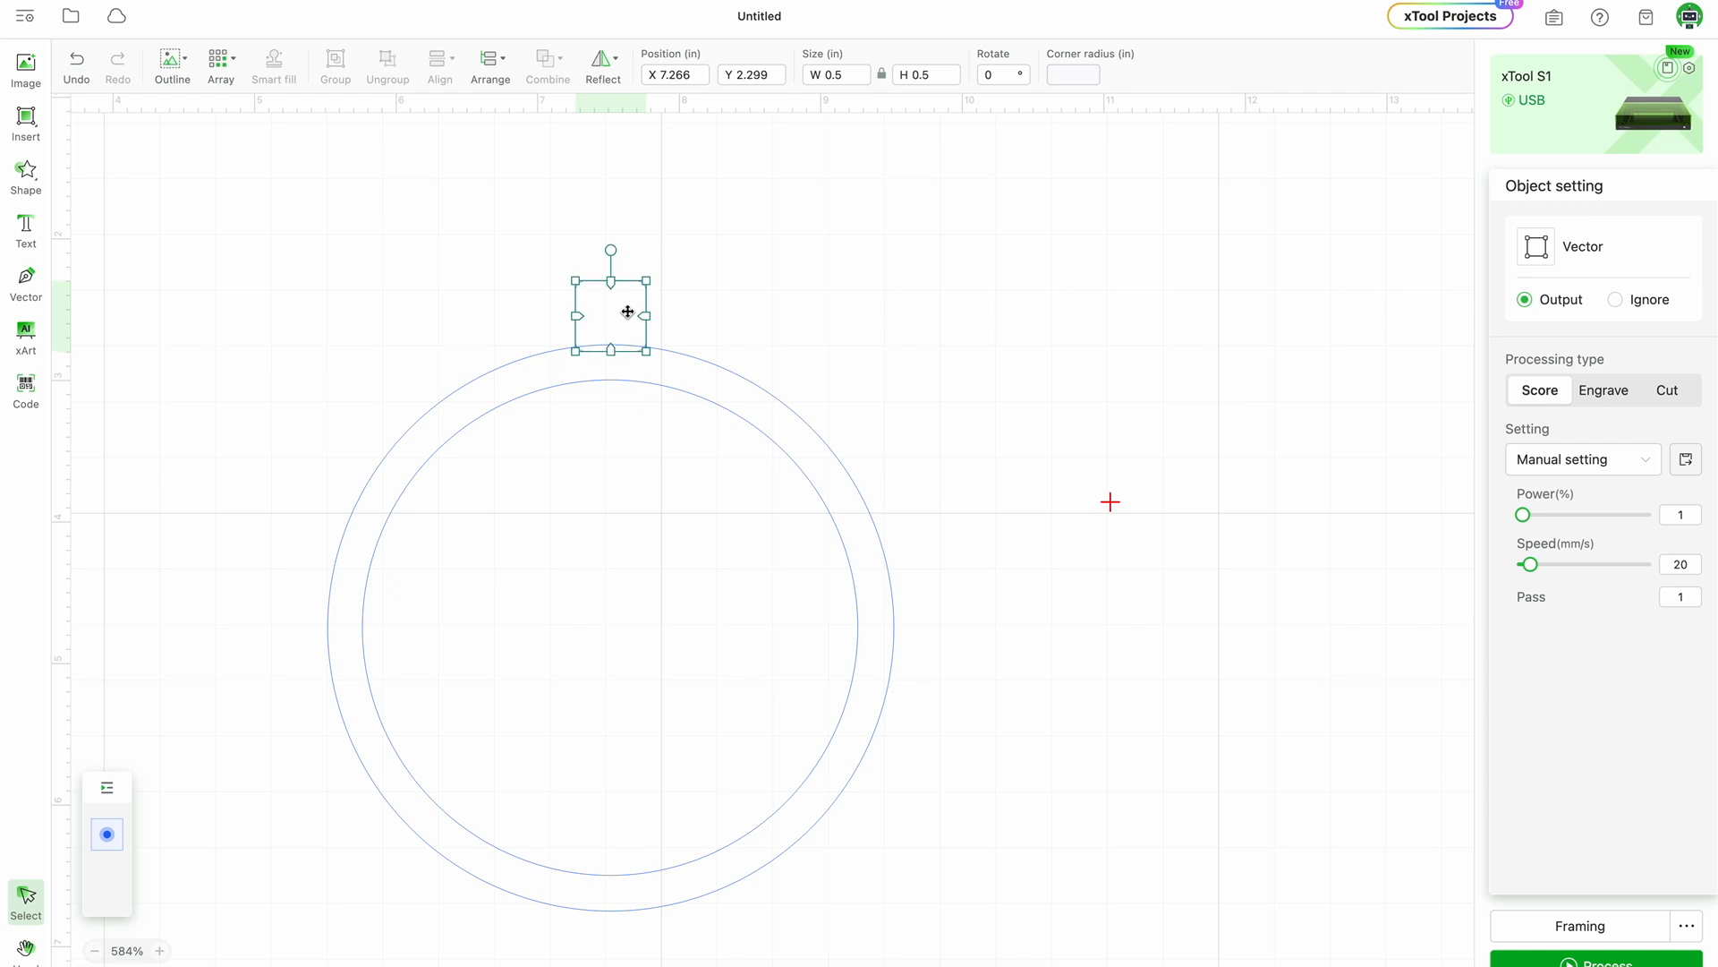
{"action": "key", "text": "Up"}
{"action": "key", "text": "Up"}
{"action": "key", "text": "Down"}
{"action": "key", "text": "Down"}
{"action": "key", "text": "Down"}
{"action": "key", "text": "Down"}
{"action": "key", "text": "Down"}
{"action": "key", "text": "Down"}
{"action": "key", "text": "Down"}
{"action": "key", "text": "Down"}
{"action": "key", "text": "Down"}
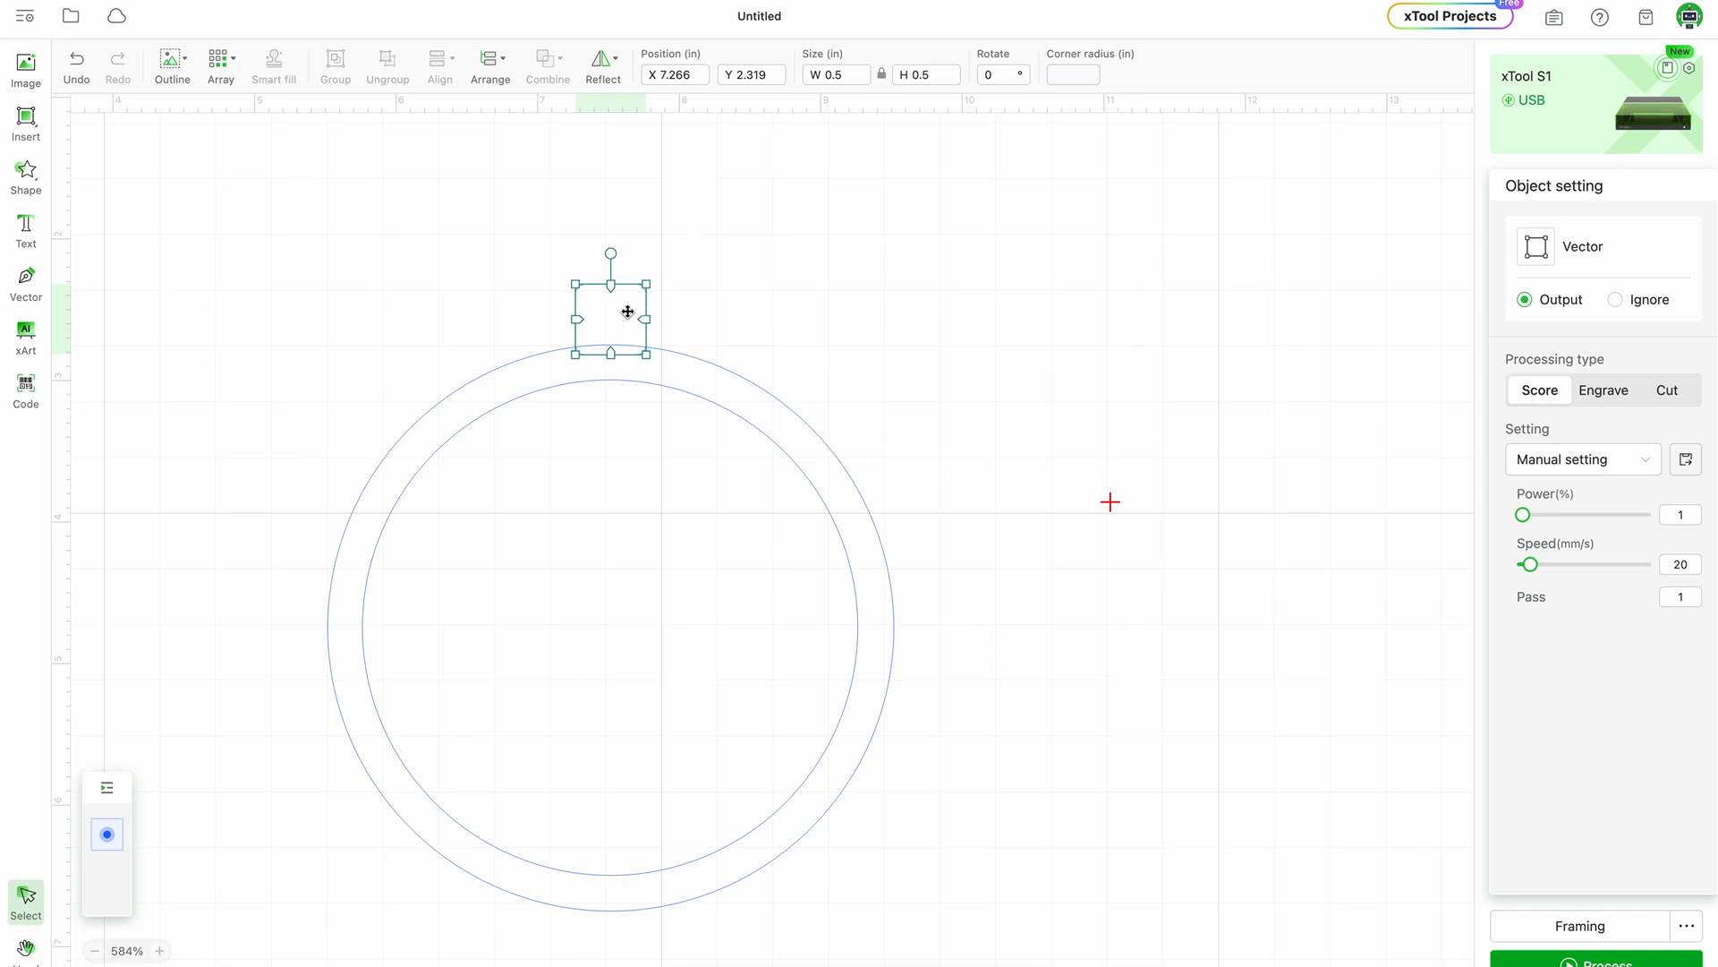
{"action": "key", "text": "Down"}
{"action": "left_click", "coordinate": [1072, 640]}
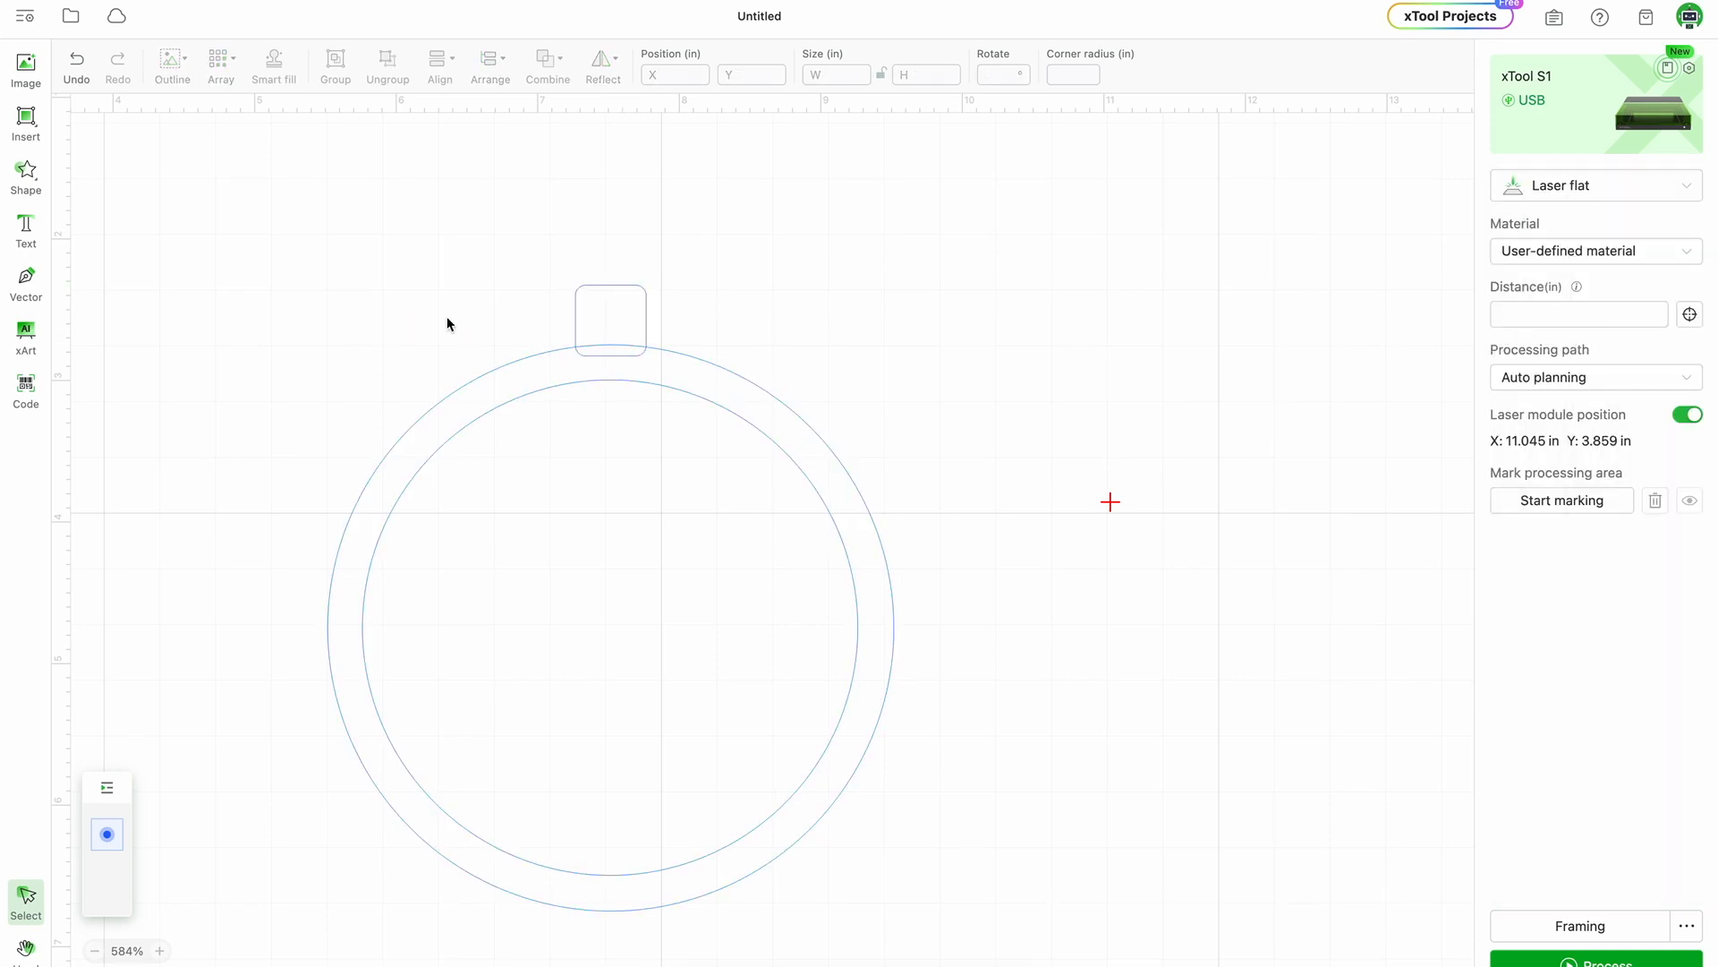
{"action": "left_click", "coordinate": [627, 321]}
{"action": "left_click_drag", "start_coordinate": [627, 320], "coordinate": [626, 318]}
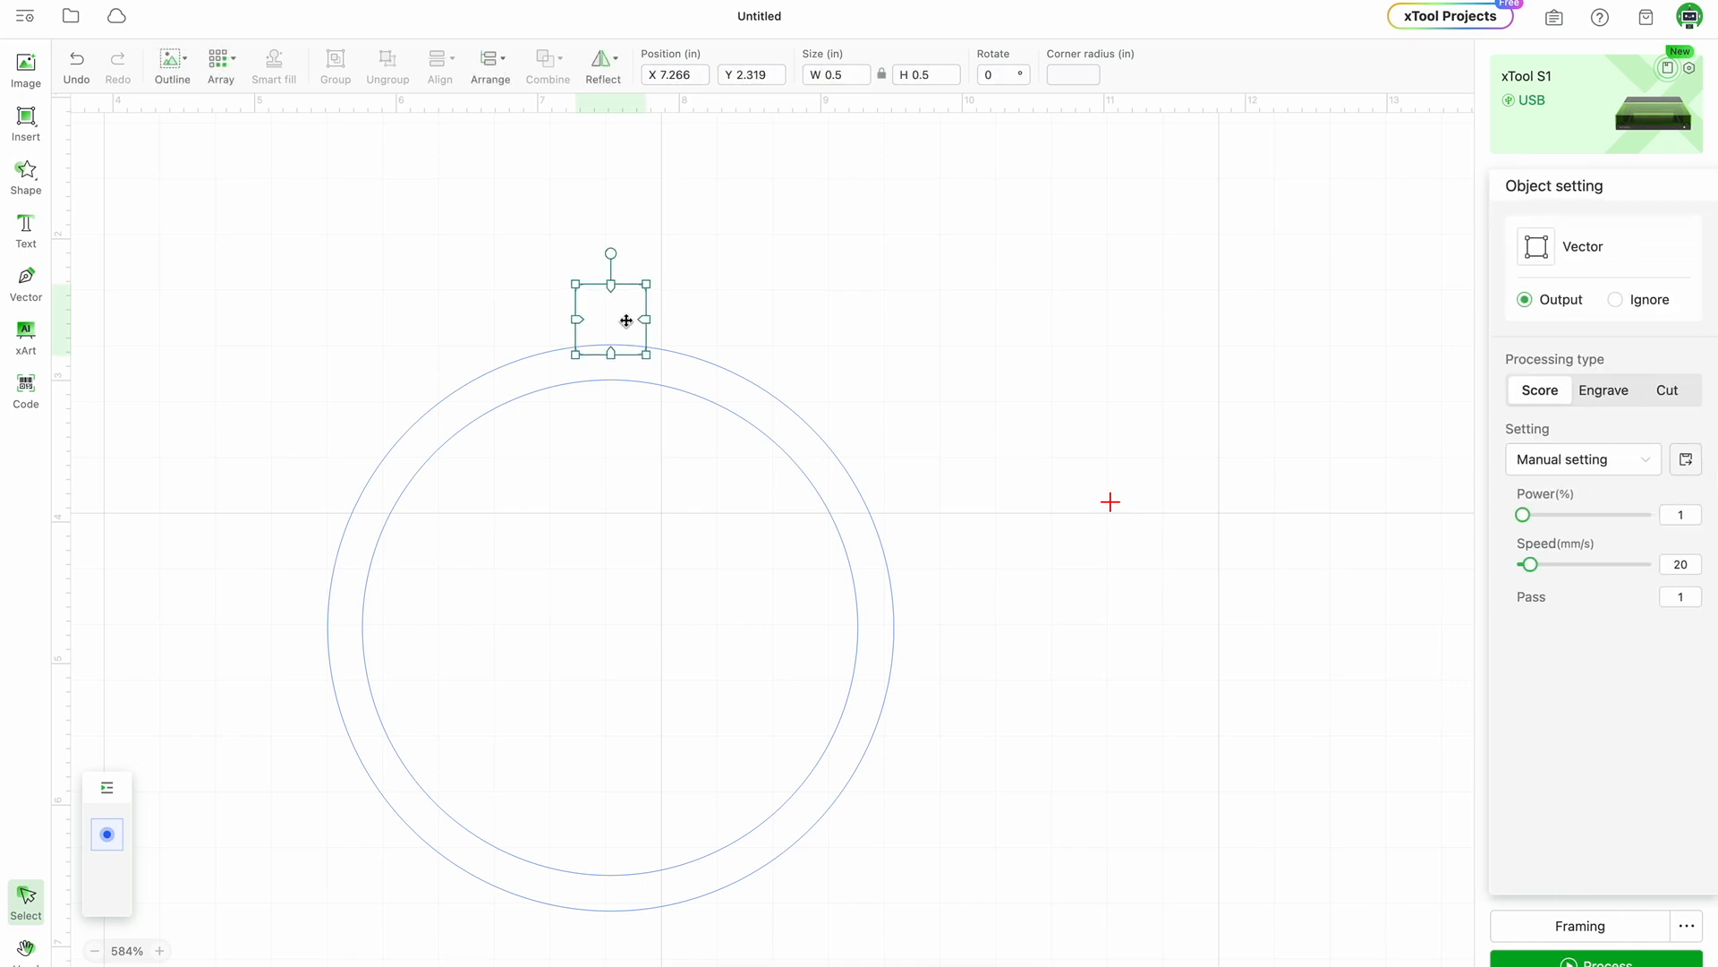
{"action": "left_click", "coordinate": [775, 326]}
Combine the rounded square and the ring into one shape with Unite.
{"action": "left_click_drag", "start_coordinate": [295, 235], "coordinate": [1157, 963]}
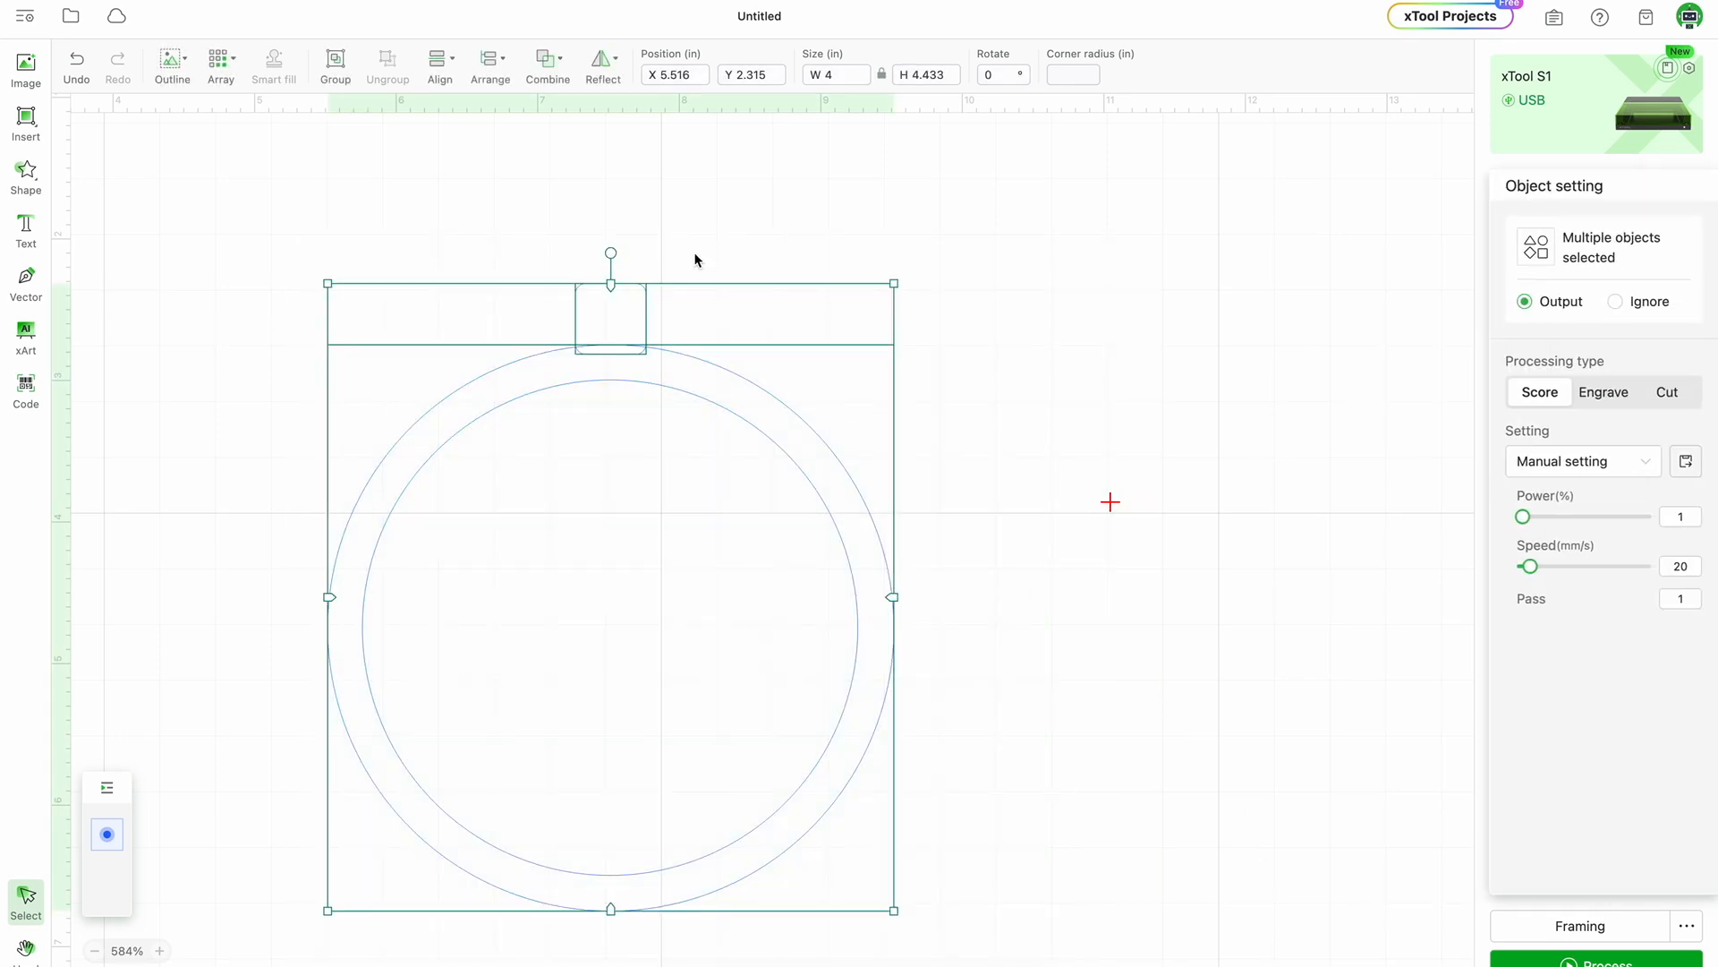
{"action": "left_click", "coordinate": [554, 70]}
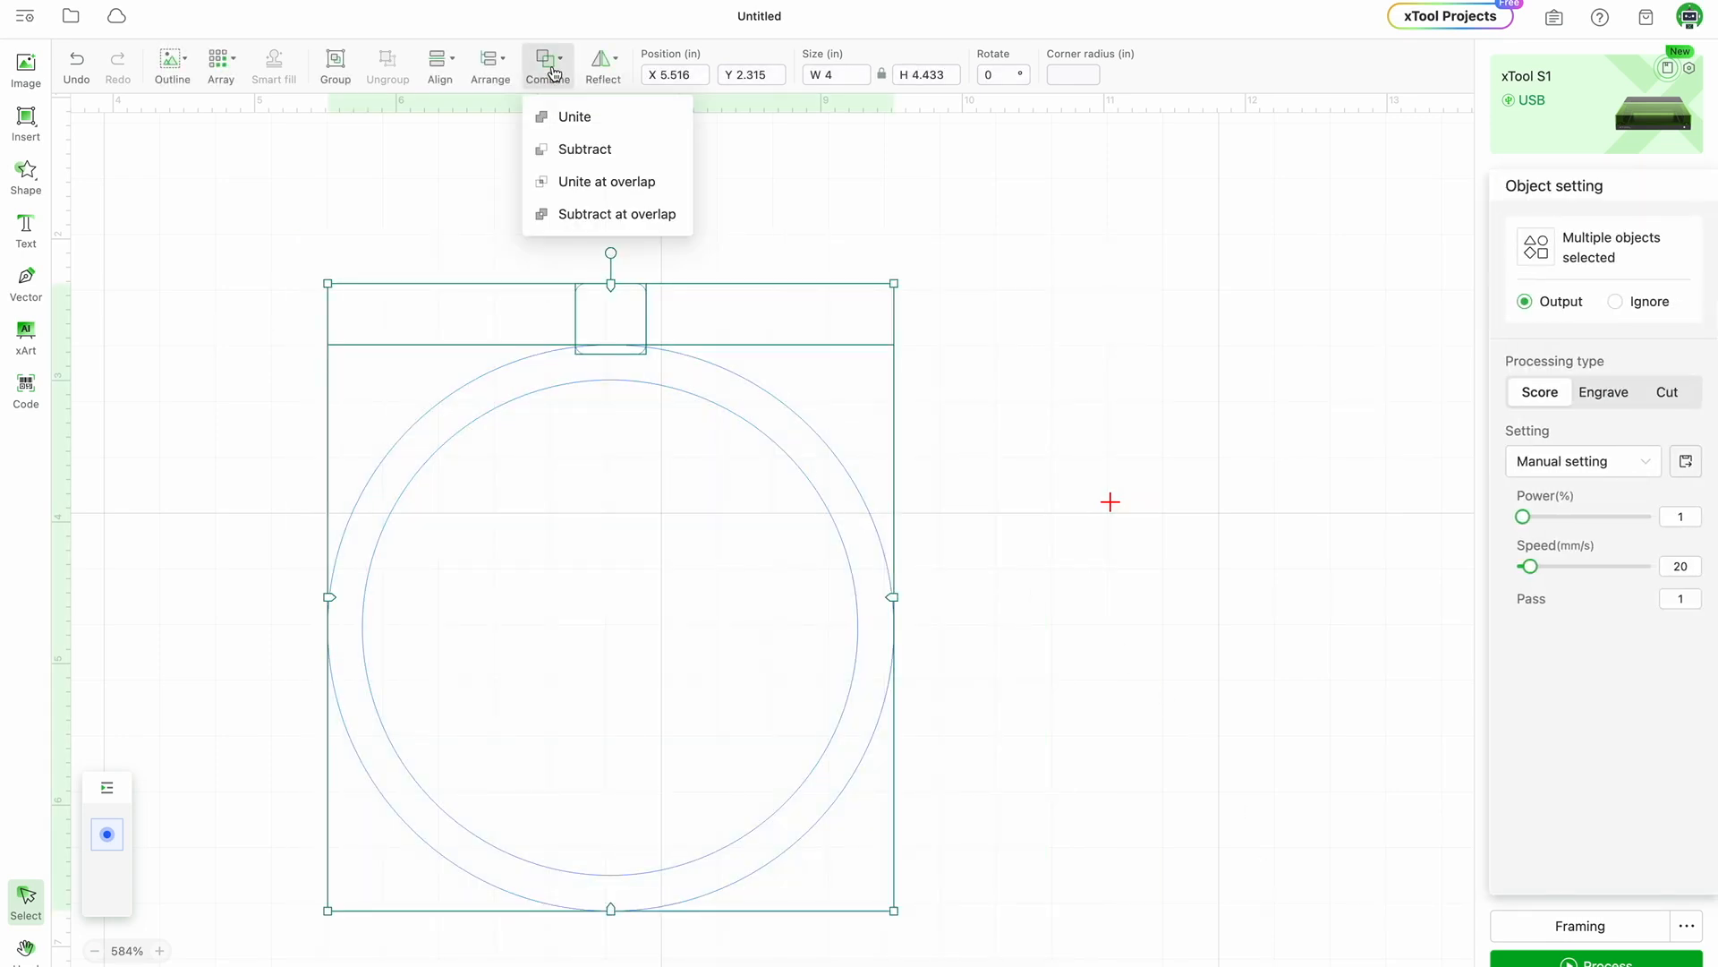
{"action": "left_click", "coordinate": [552, 124]}
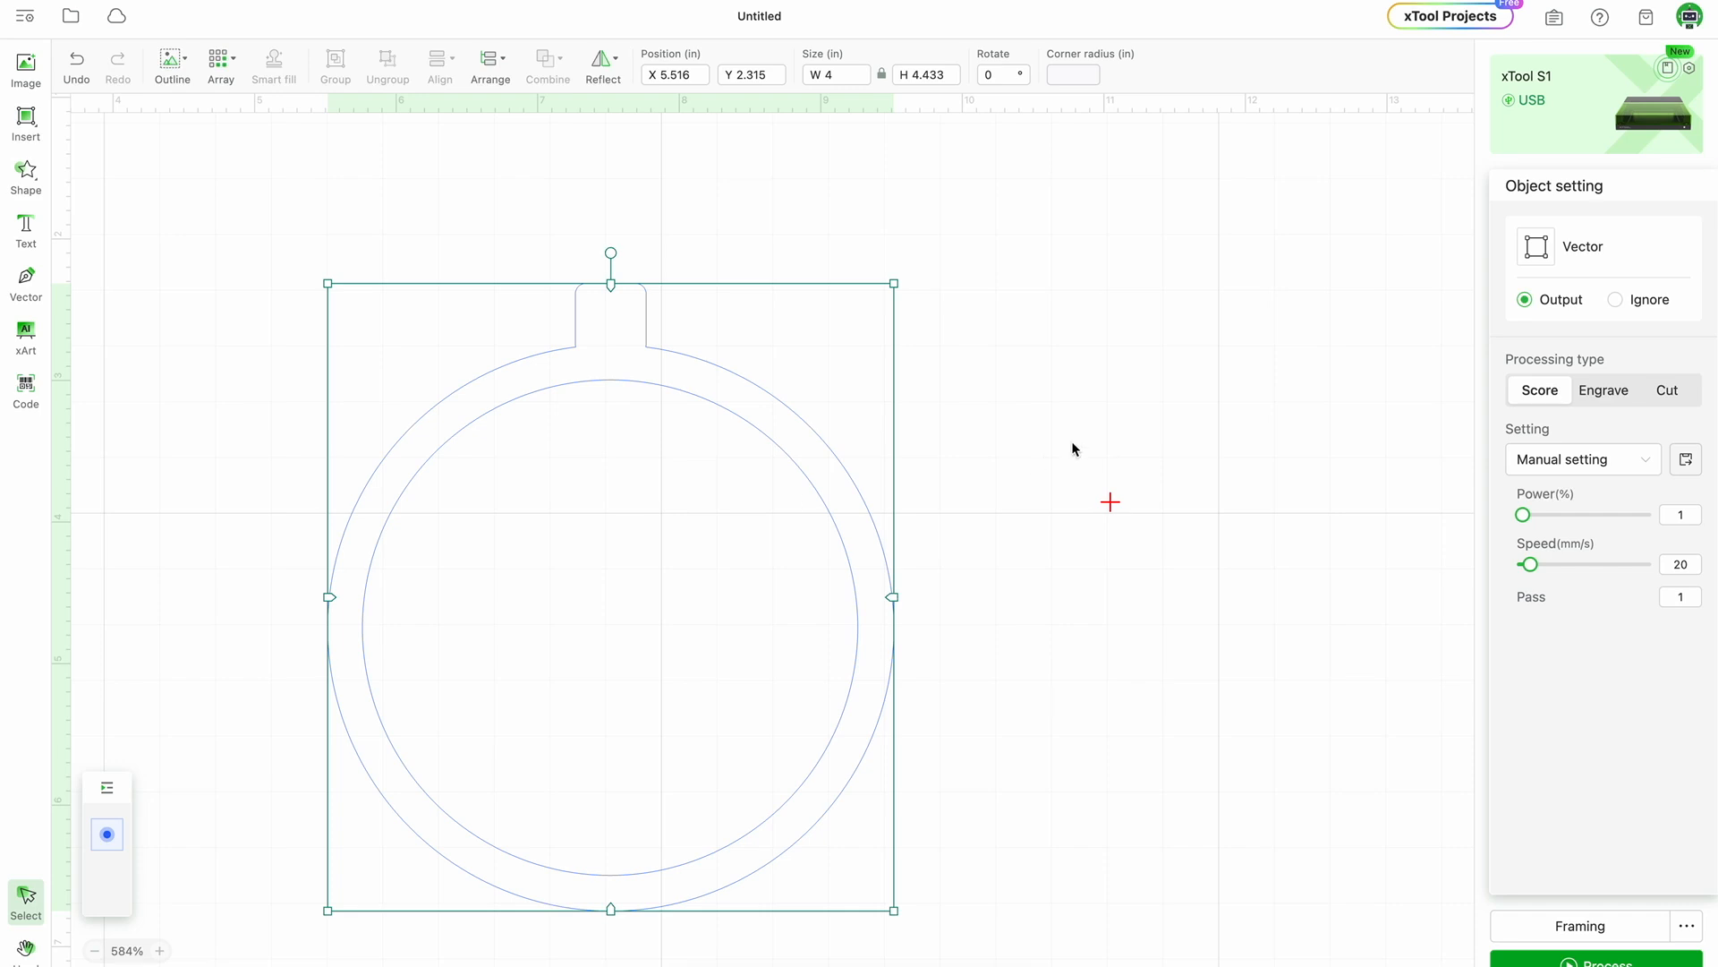
{"action": "left_click", "coordinate": [1094, 323]}
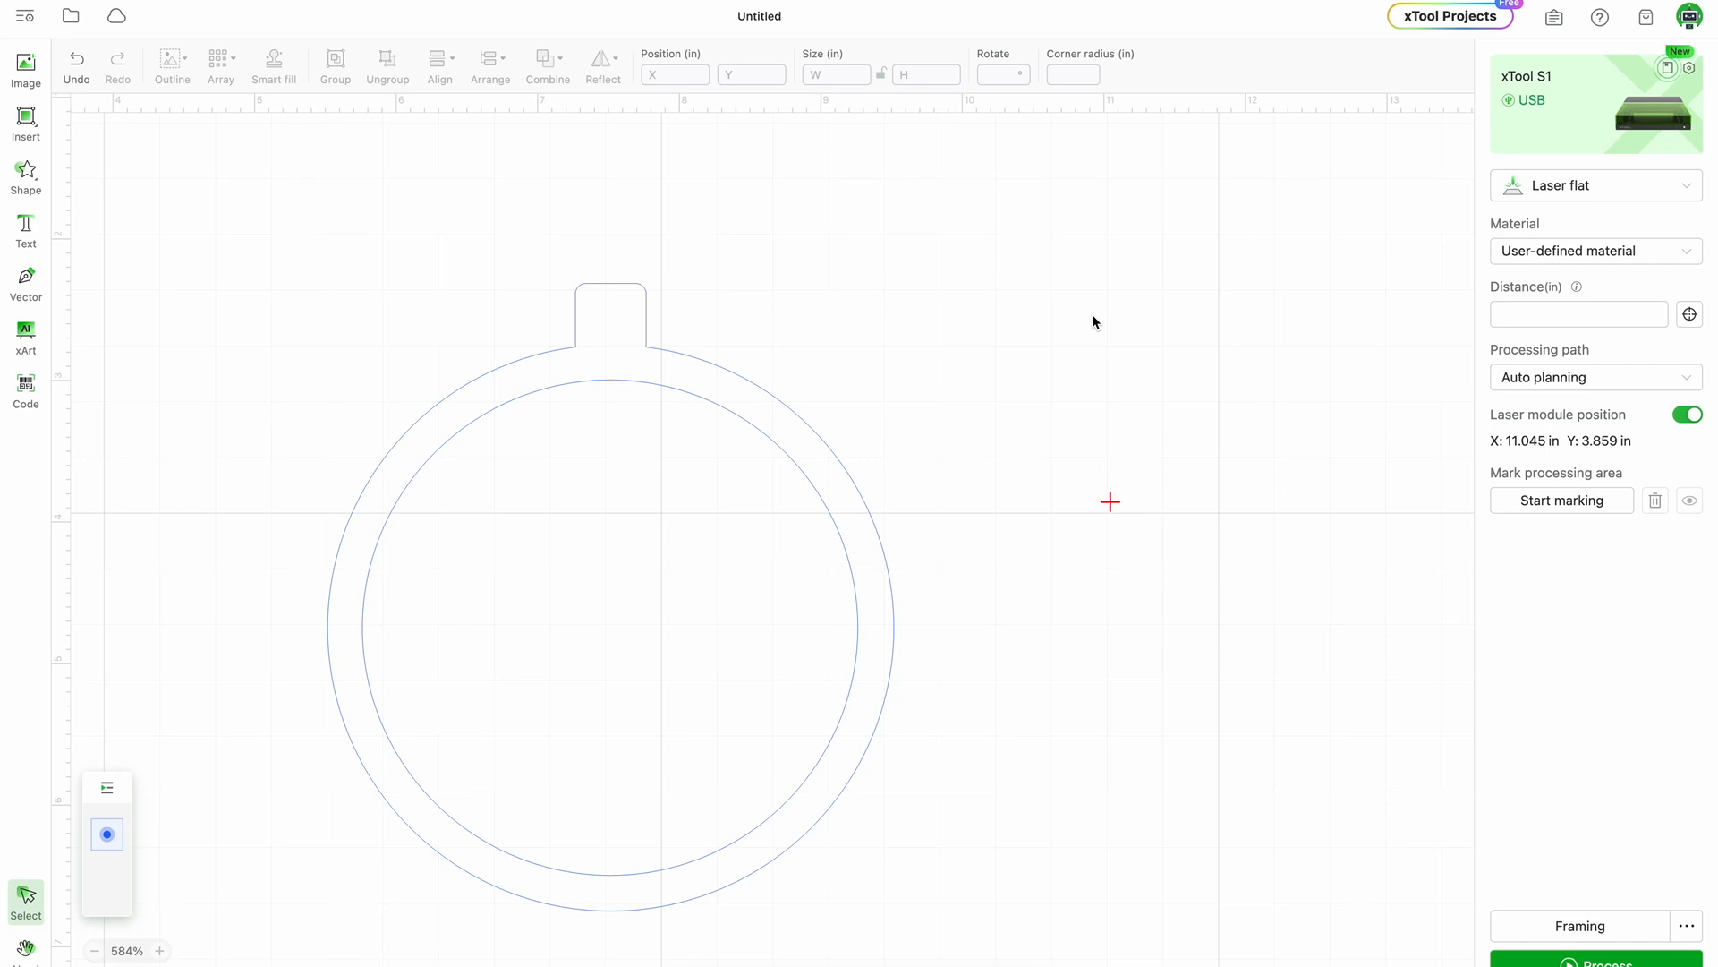
Draw a small circle about 0.39 by 0.40 in on the empty canvas above and left of the ring.
{"action": "left_click", "coordinate": [26, 118]}
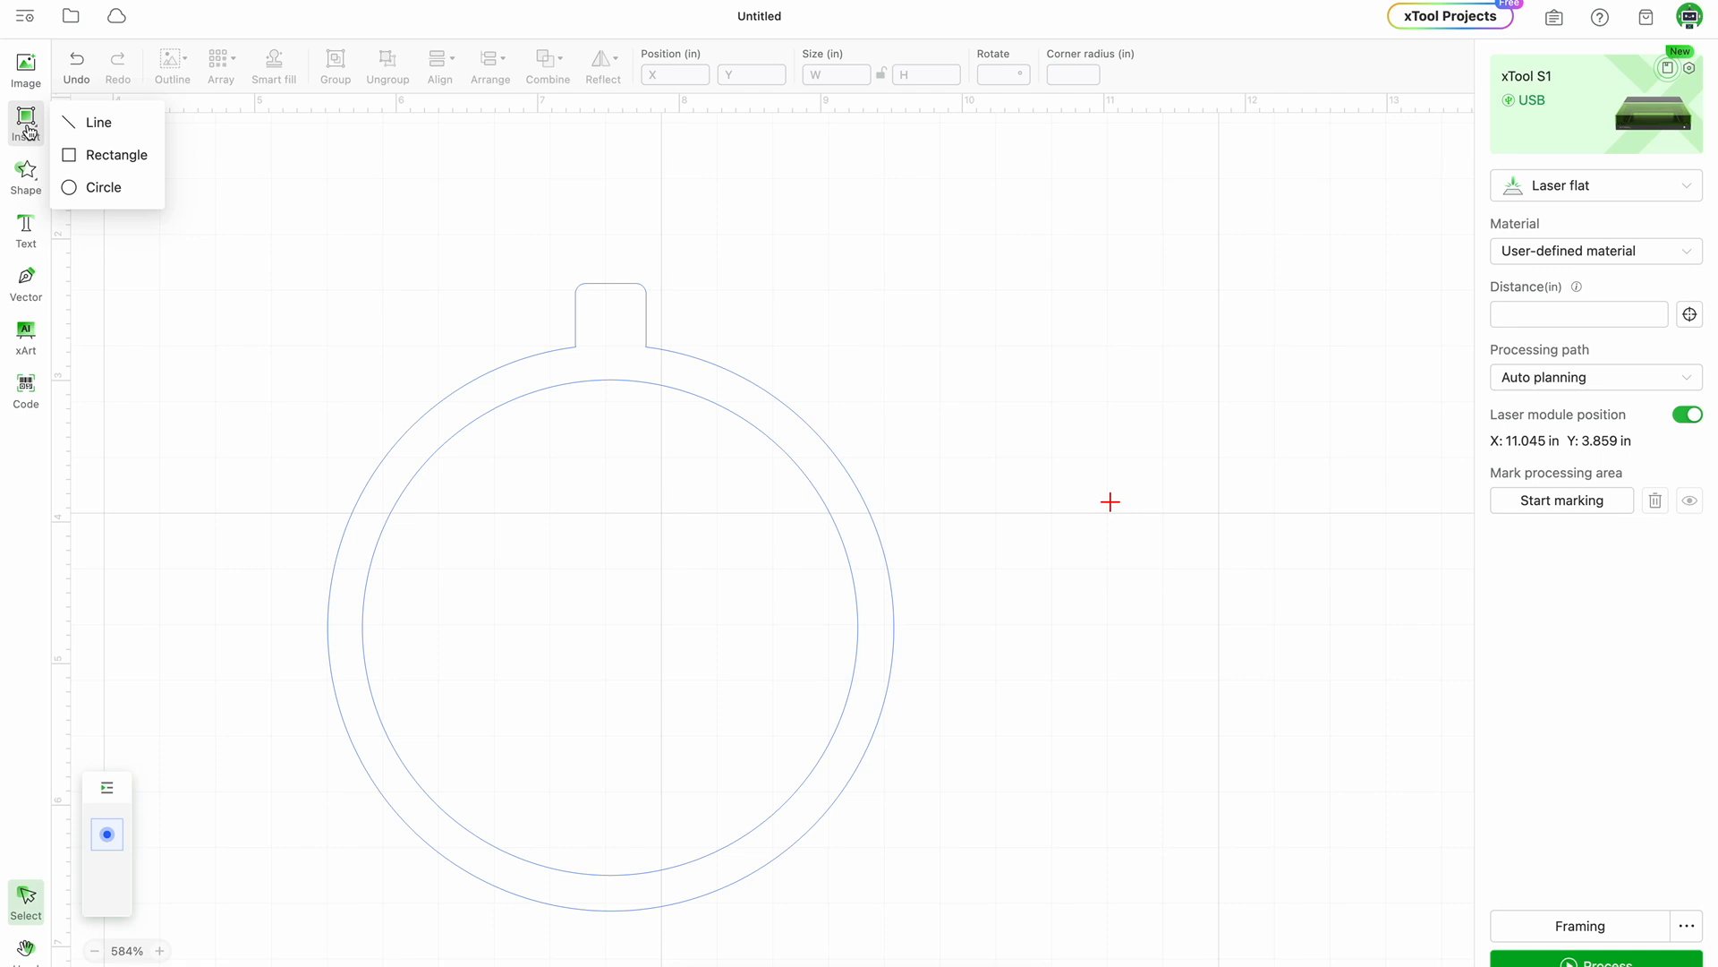
{"action": "left_click", "coordinate": [72, 188]}
{"action": "left_click_drag", "start_coordinate": [316, 184], "coordinate": [373, 242]}
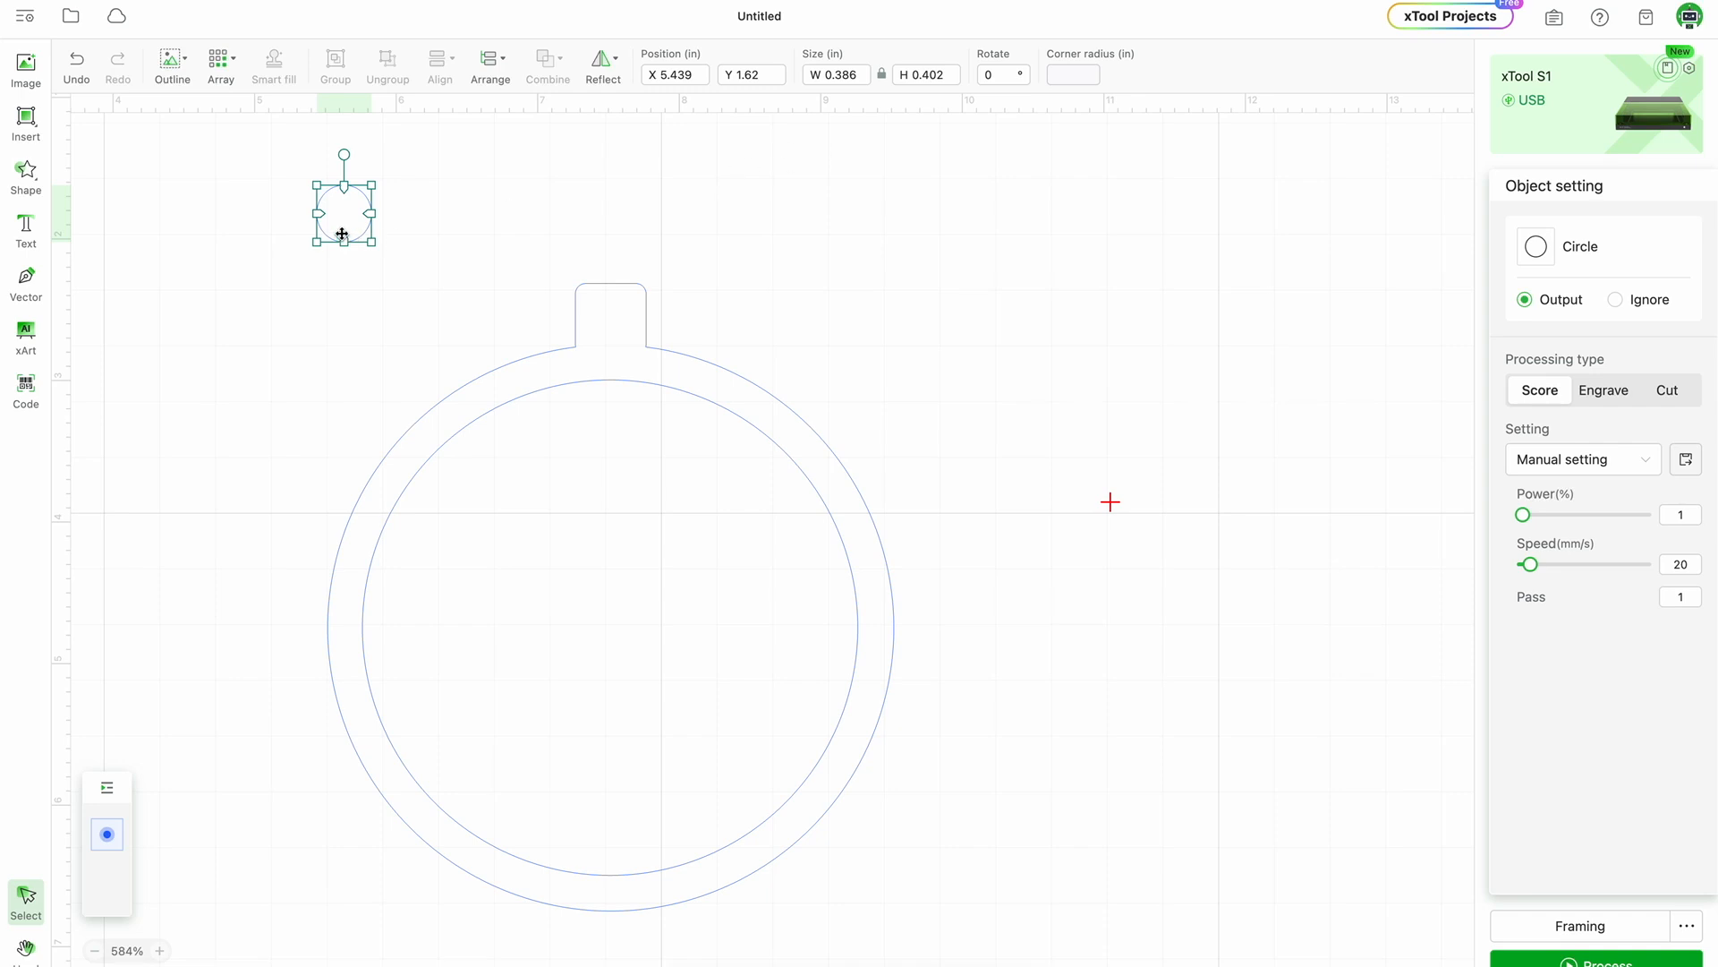
Set the small circle's width and height to 0.5 in and lock its aspect ratio.
{"action": "left_click", "coordinate": [857, 75]}
{"action": "key", "text": "BackSpace"}
{"action": "key", "text": "BackSpace"}
{"action": "key", "text": "BackSpace"}
{"action": "type", "text": "5"}
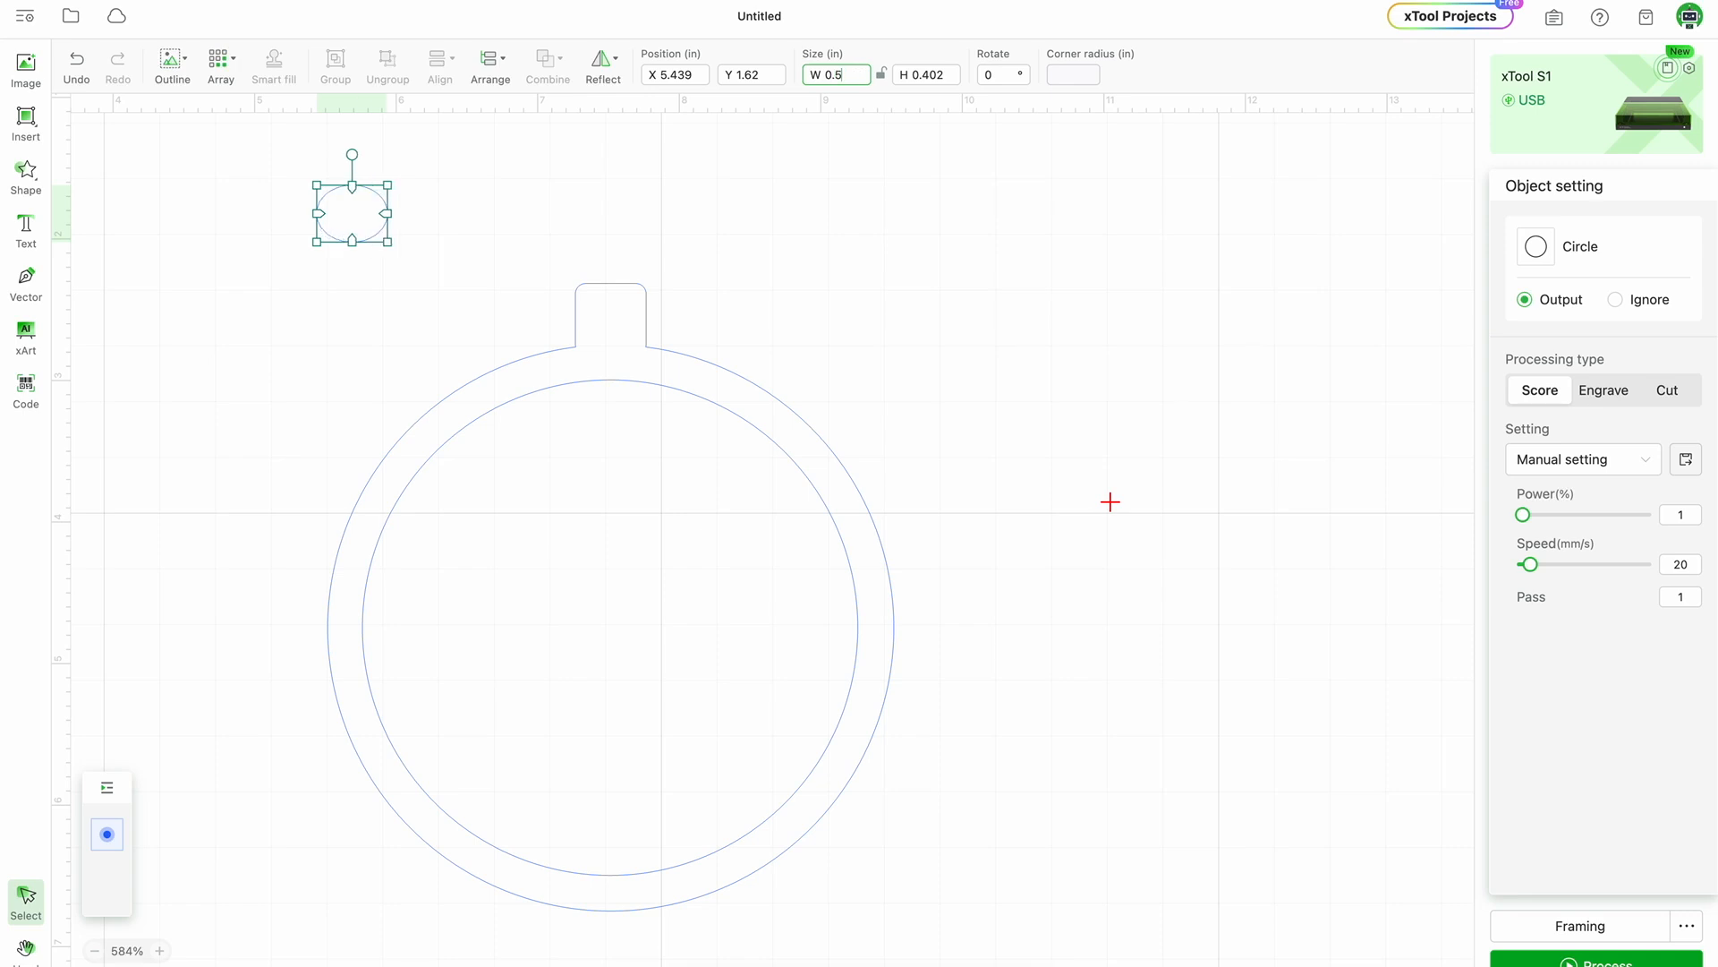
{"action": "left_click", "coordinate": [947, 74]}
{"action": "key", "text": "BackSpace"}
{"action": "key", "text": "BackSpace"}
{"action": "key", "text": "BackSpace"}
{"action": "type", "text": "5"}
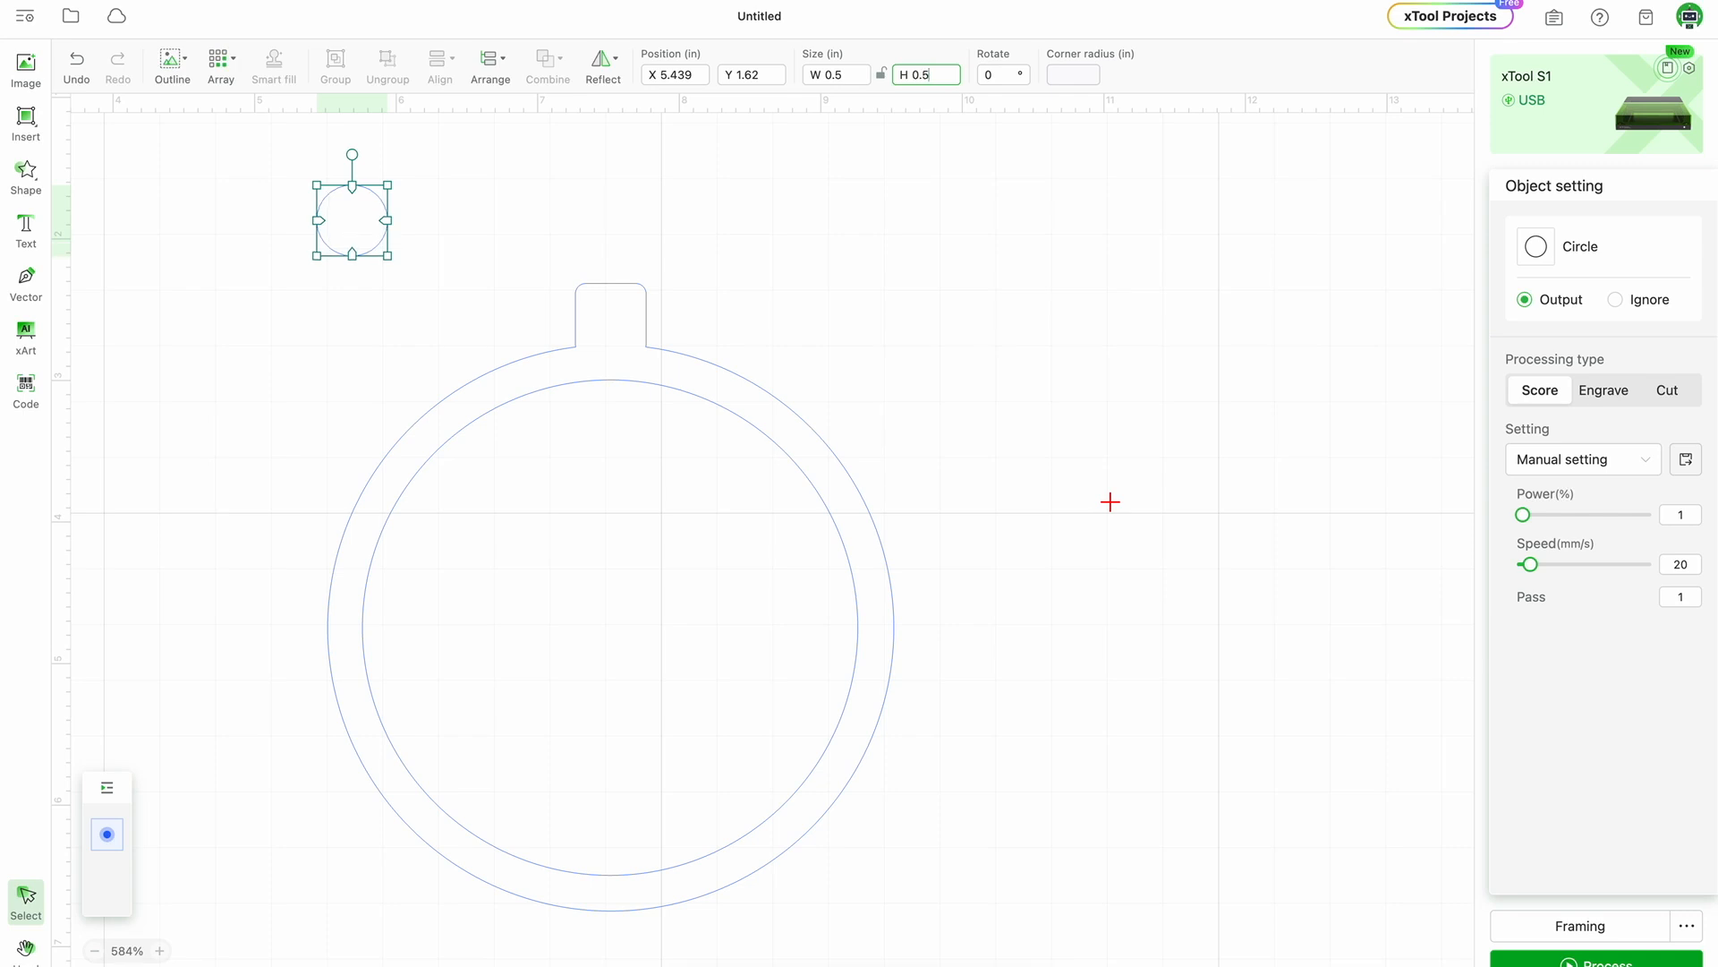
{"action": "left_click", "coordinate": [885, 79]}
Centre the small circle on top of the tab, slightly overlapping it, at about X 7.266, Y 1.865 in.
{"action": "left_click_drag", "start_coordinate": [351, 223], "coordinate": [603, 245]}
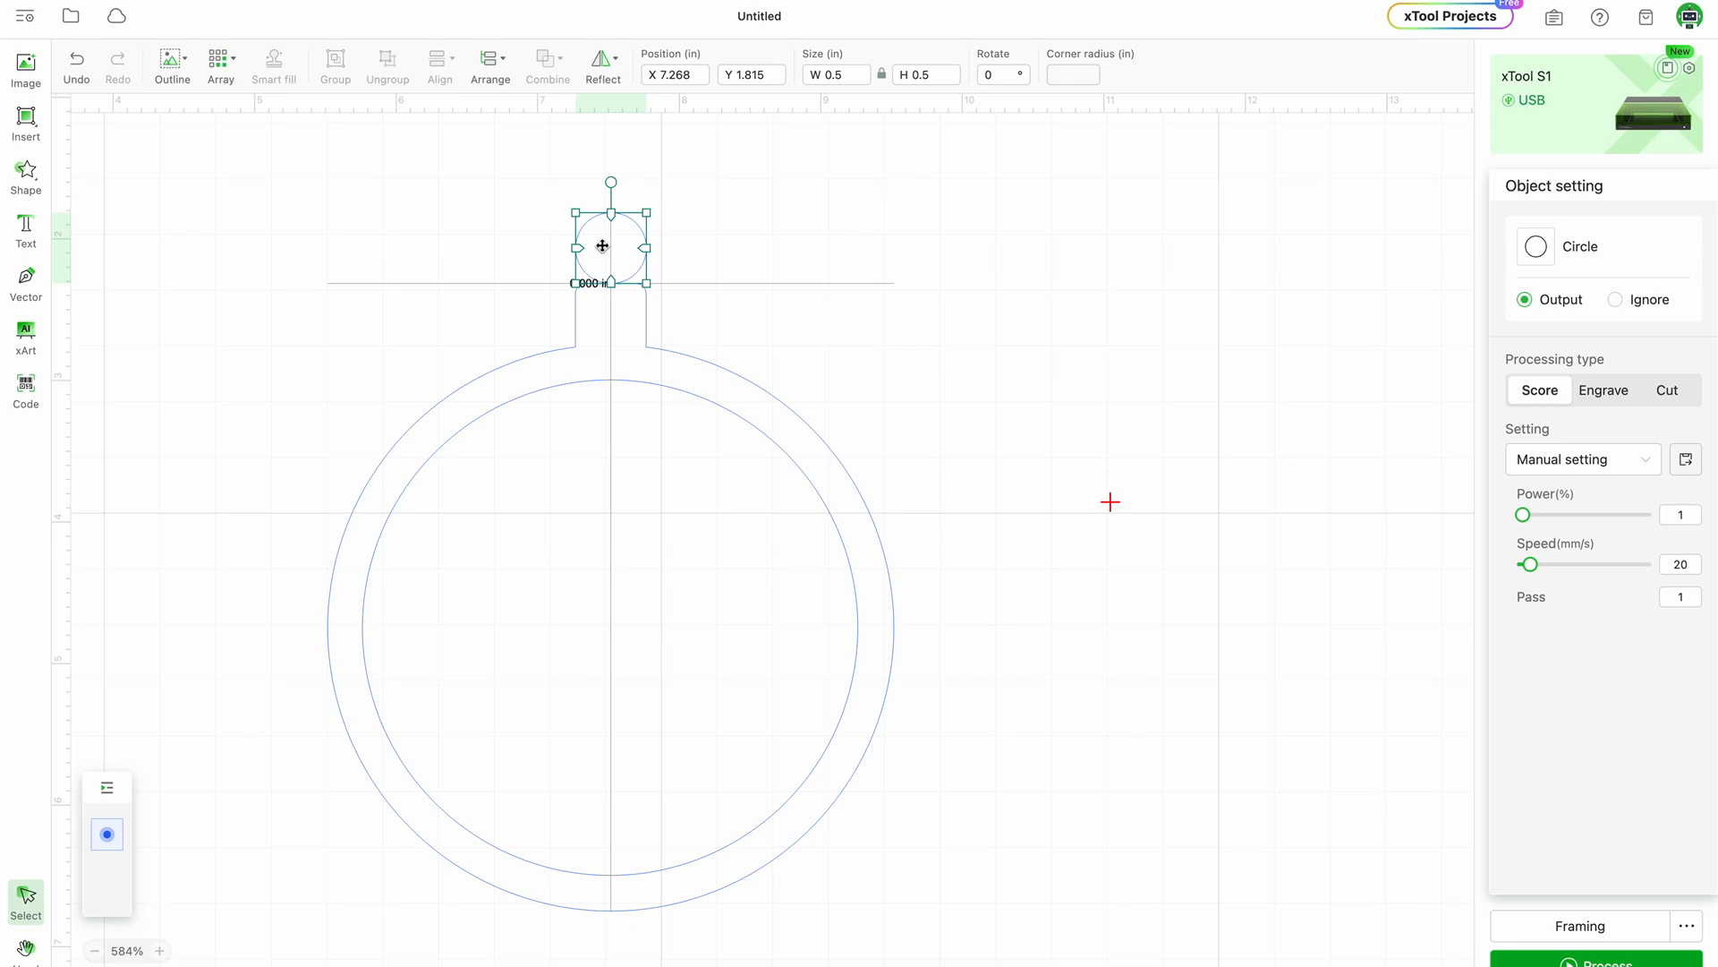
{"action": "left_click_drag", "start_coordinate": [603, 245], "coordinate": [603, 246]}
{"action": "key", "text": "Down"}
{"action": "key", "text": "Down"}
{"action": "key", "text": "Down"}
{"action": "key", "text": "Down"}
{"action": "key", "text": "Down"}
{"action": "key", "text": "Down"}
{"action": "key", "text": "Down"}
{"action": "key", "text": "Down"}
{"action": "key", "text": "Down"}
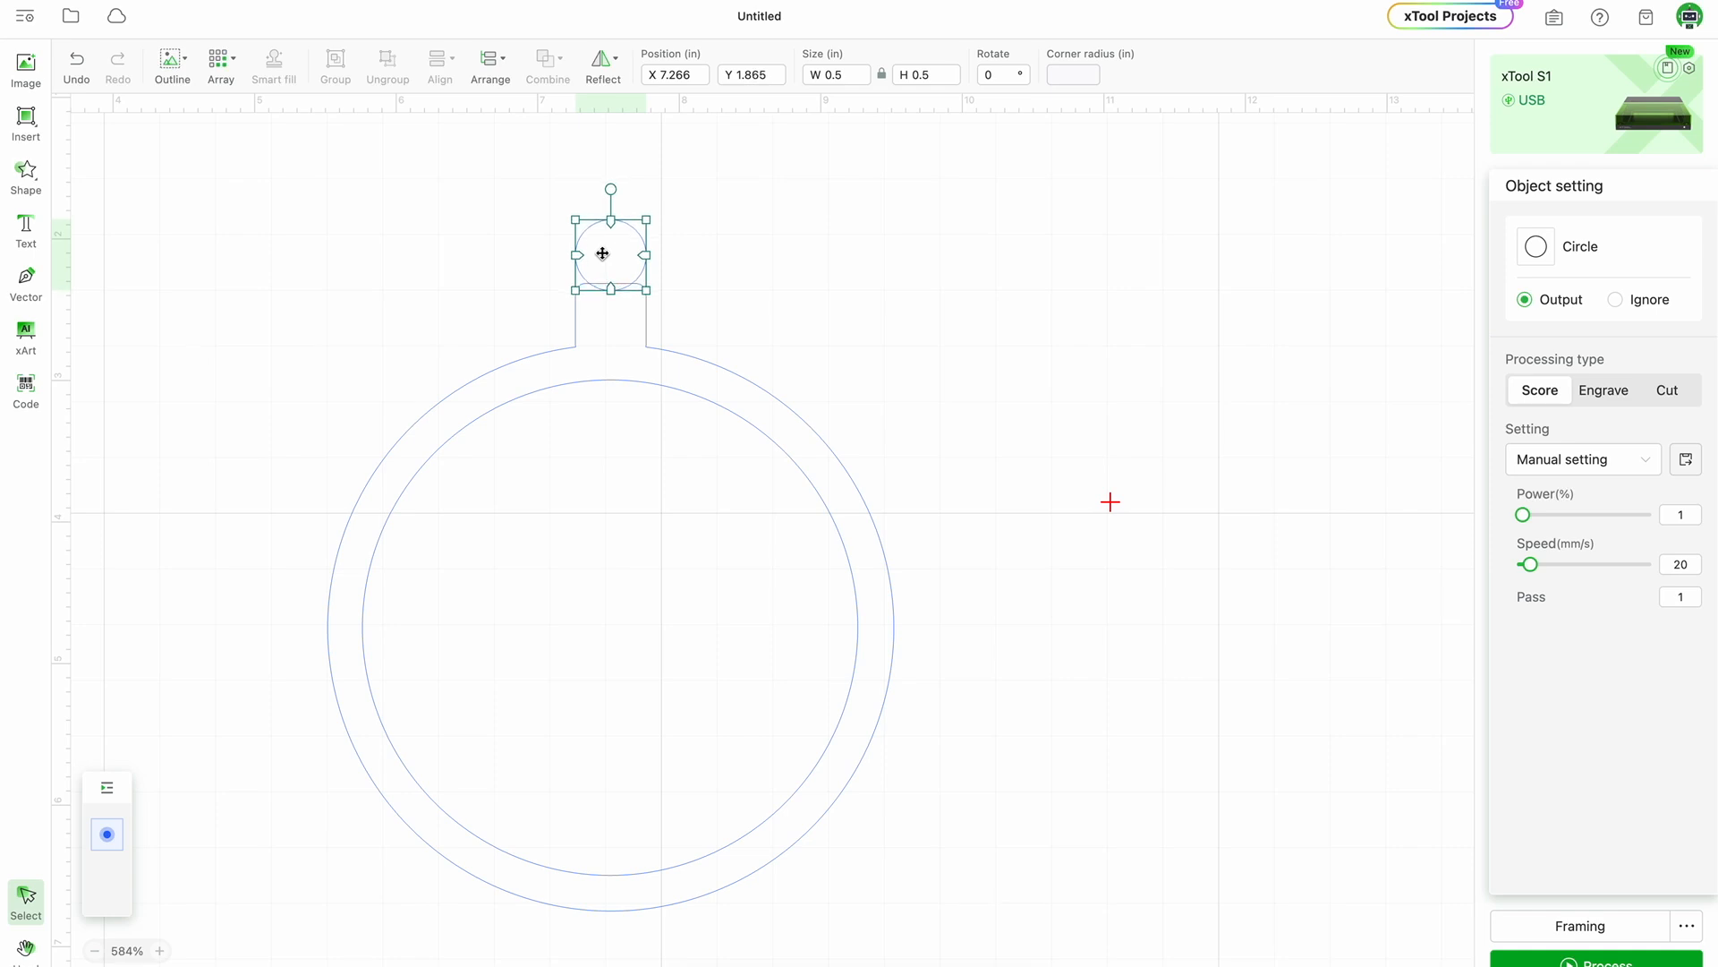
{"action": "left_click", "coordinate": [790, 306]}
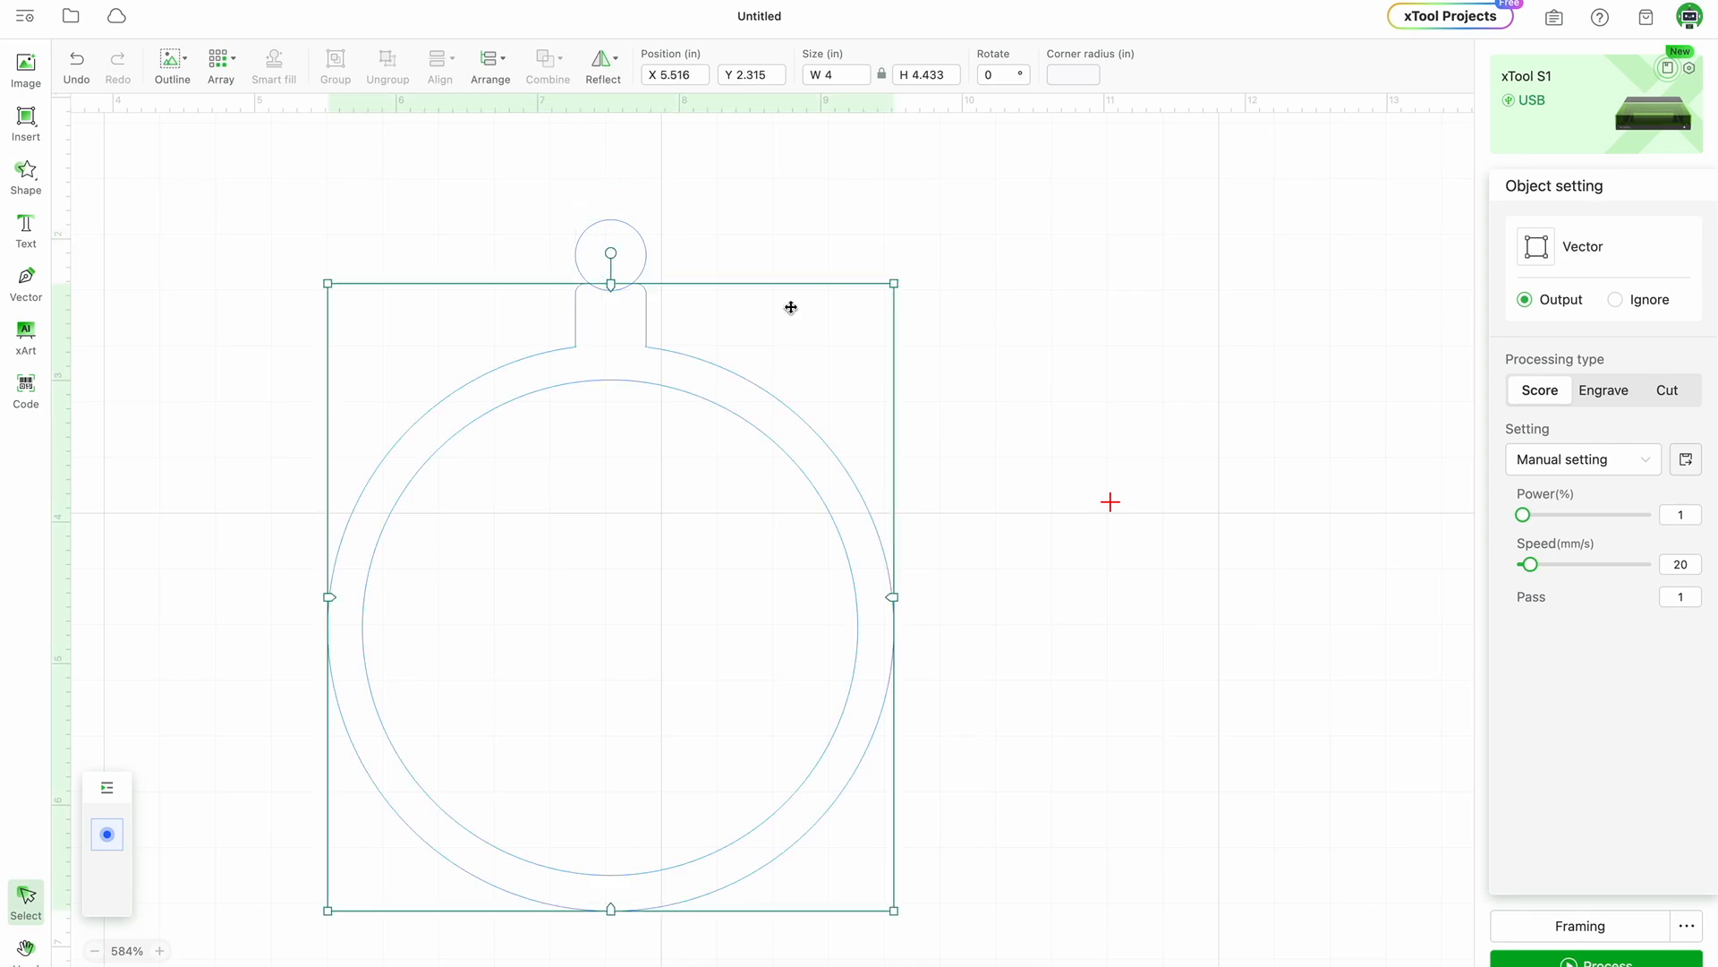
Try uniting the small circle with the tabbed ring and undo the union.
{"action": "left_click", "coordinate": [979, 283]}
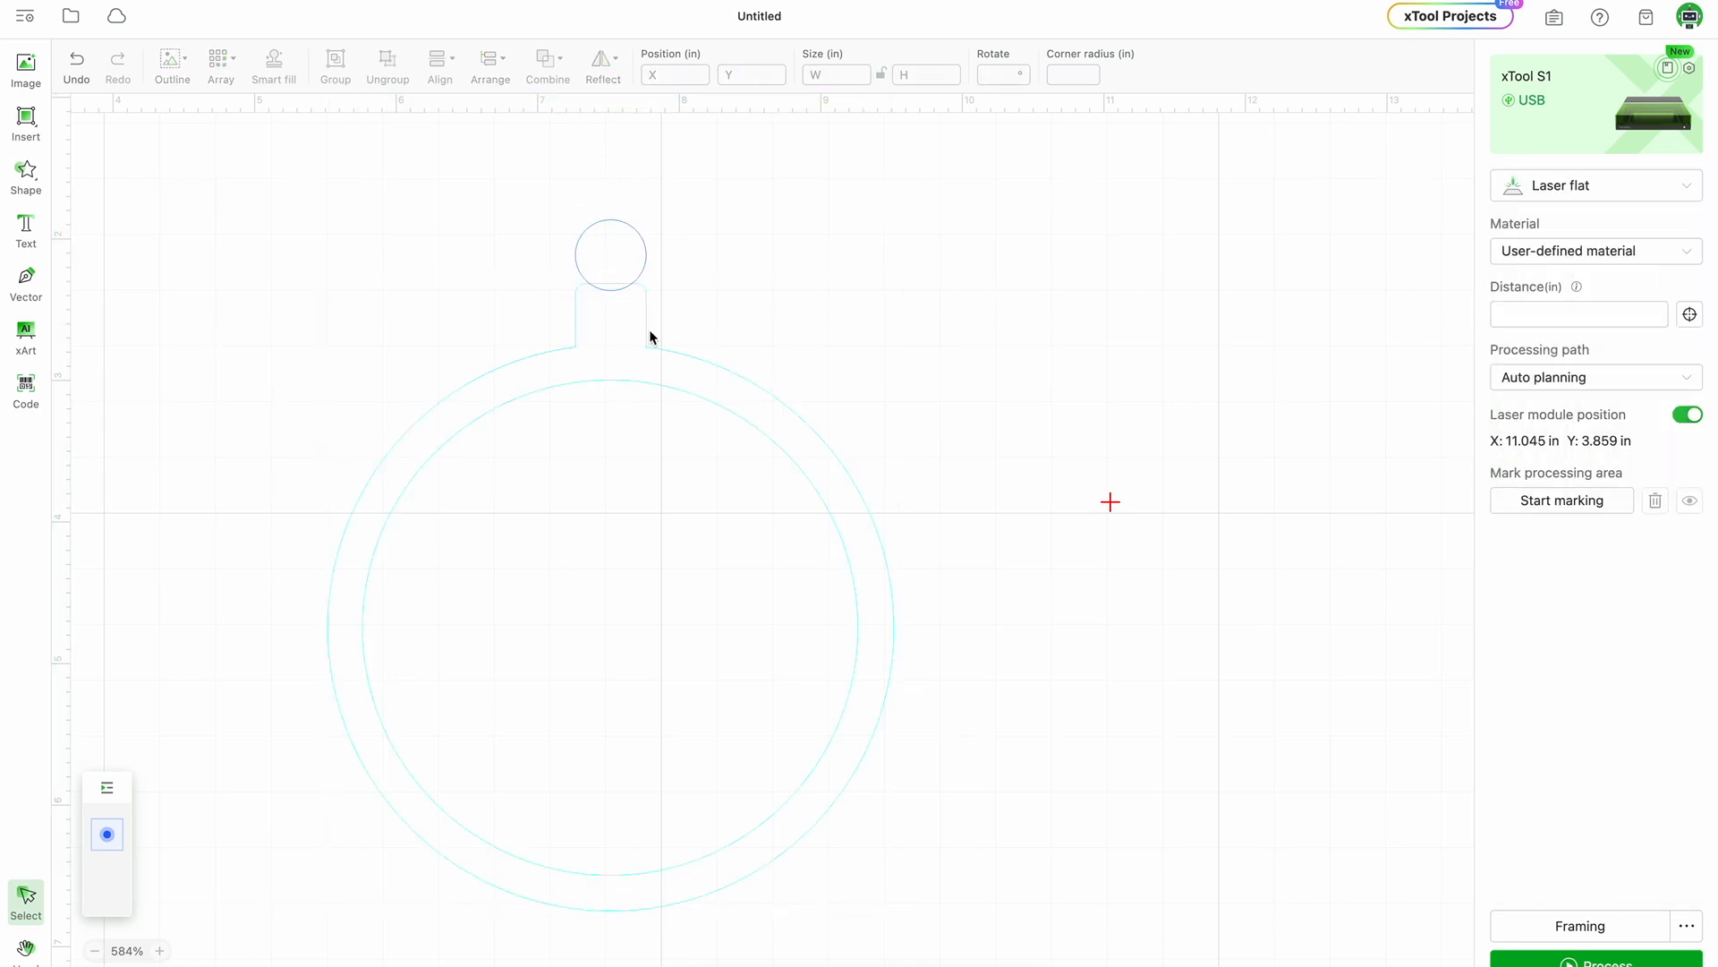
{"action": "left_click_drag", "start_coordinate": [398, 241], "coordinate": [929, 686]}
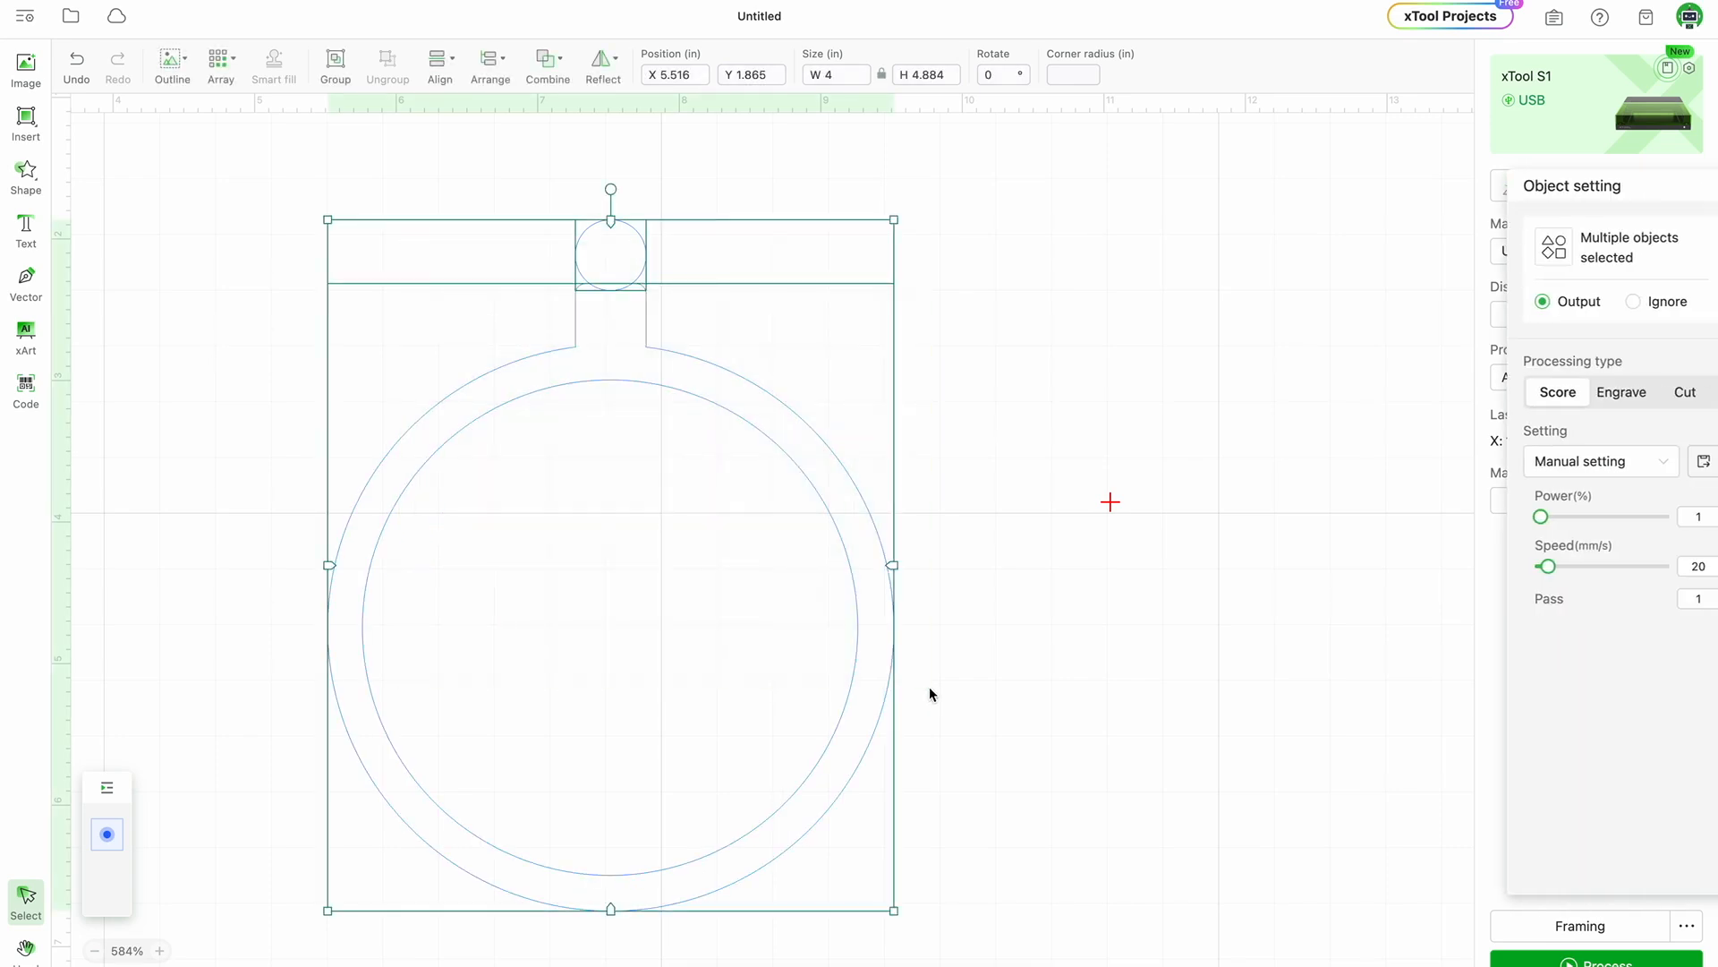
{"action": "left_click", "coordinate": [535, 77]}
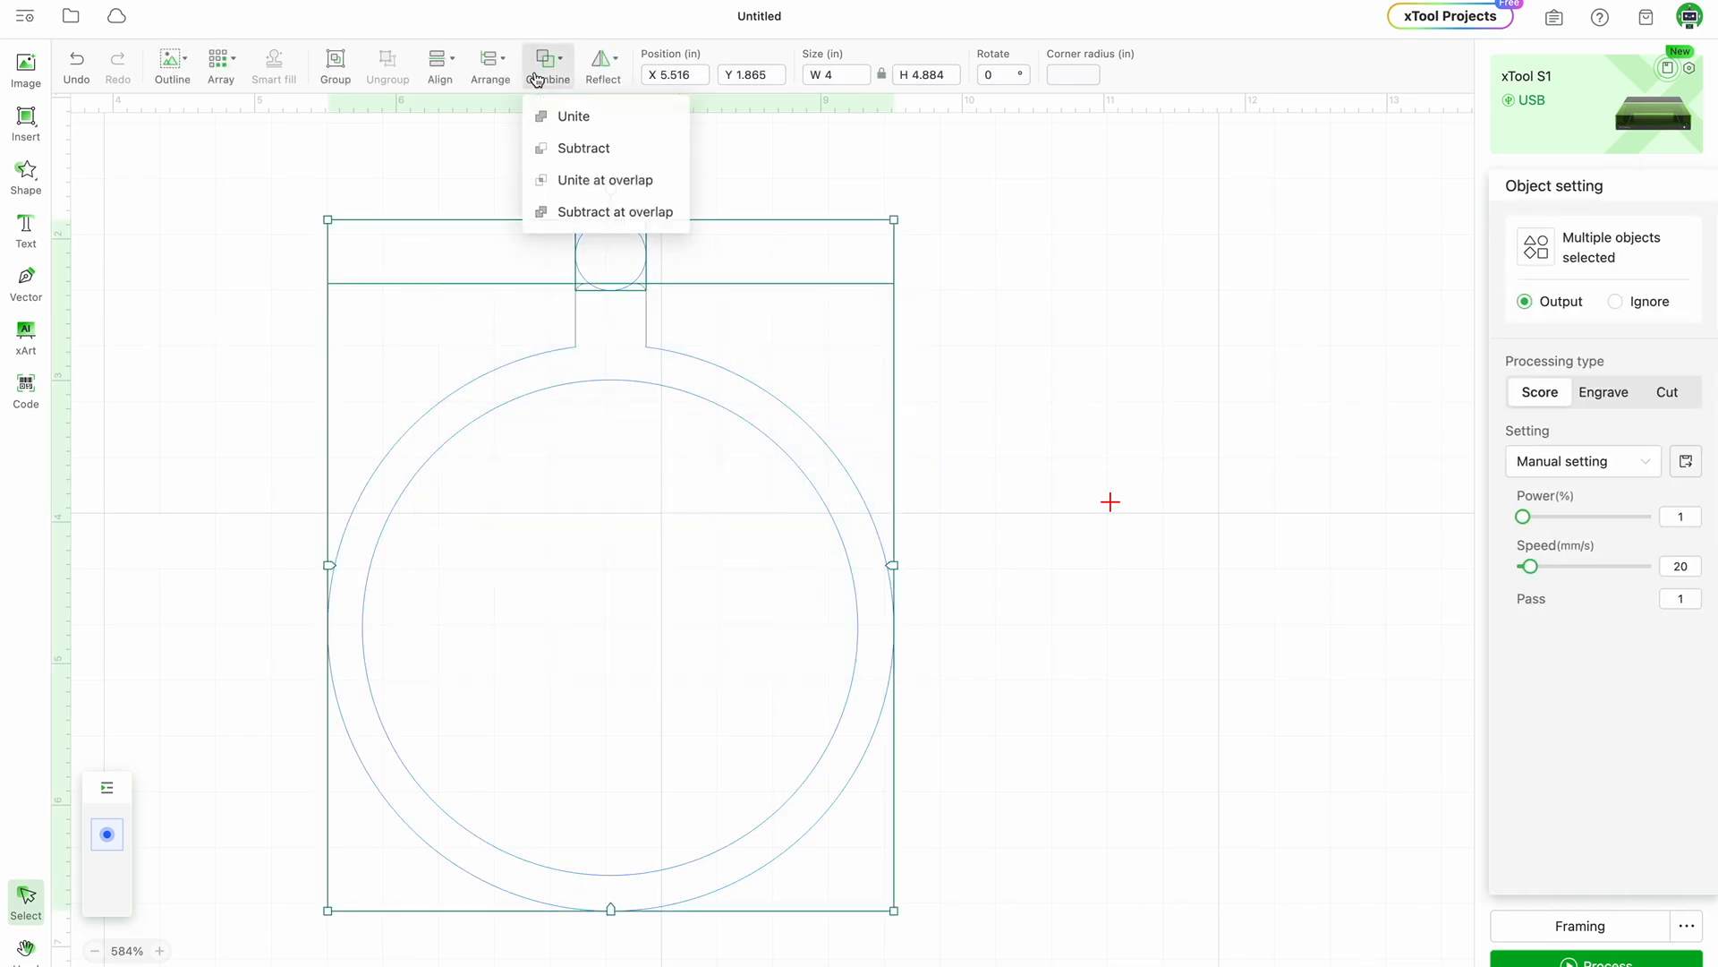
{"action": "left_click", "coordinate": [560, 111]}
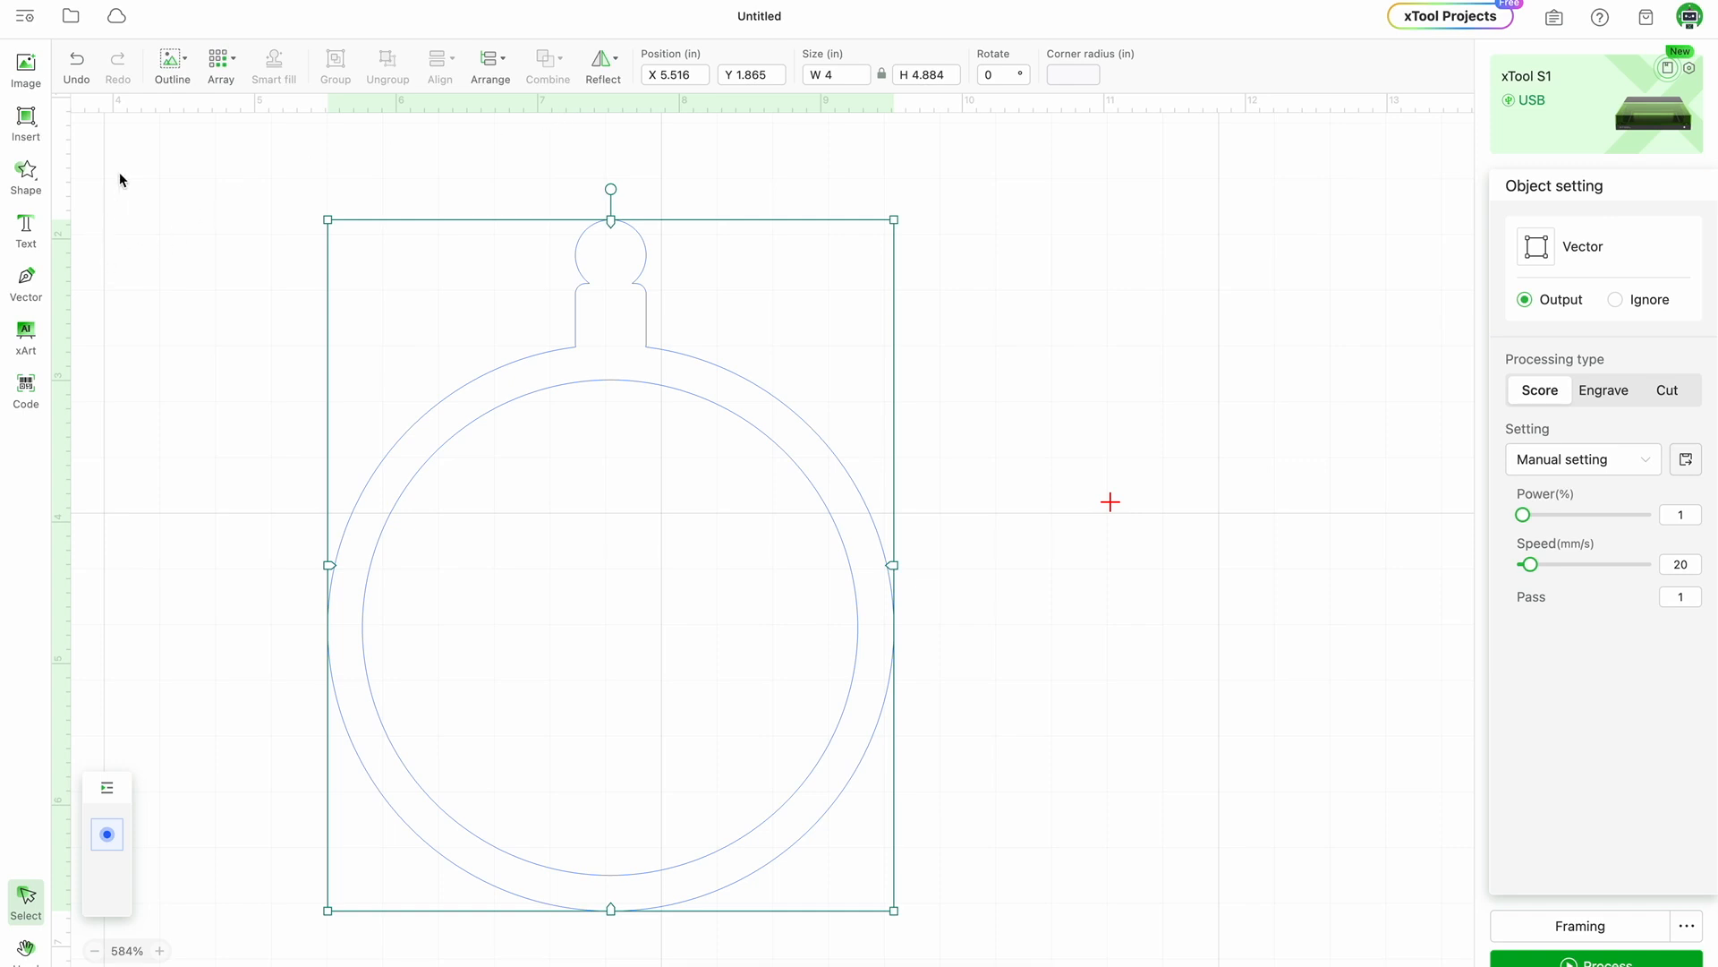
{"action": "left_click", "coordinate": [81, 81]}
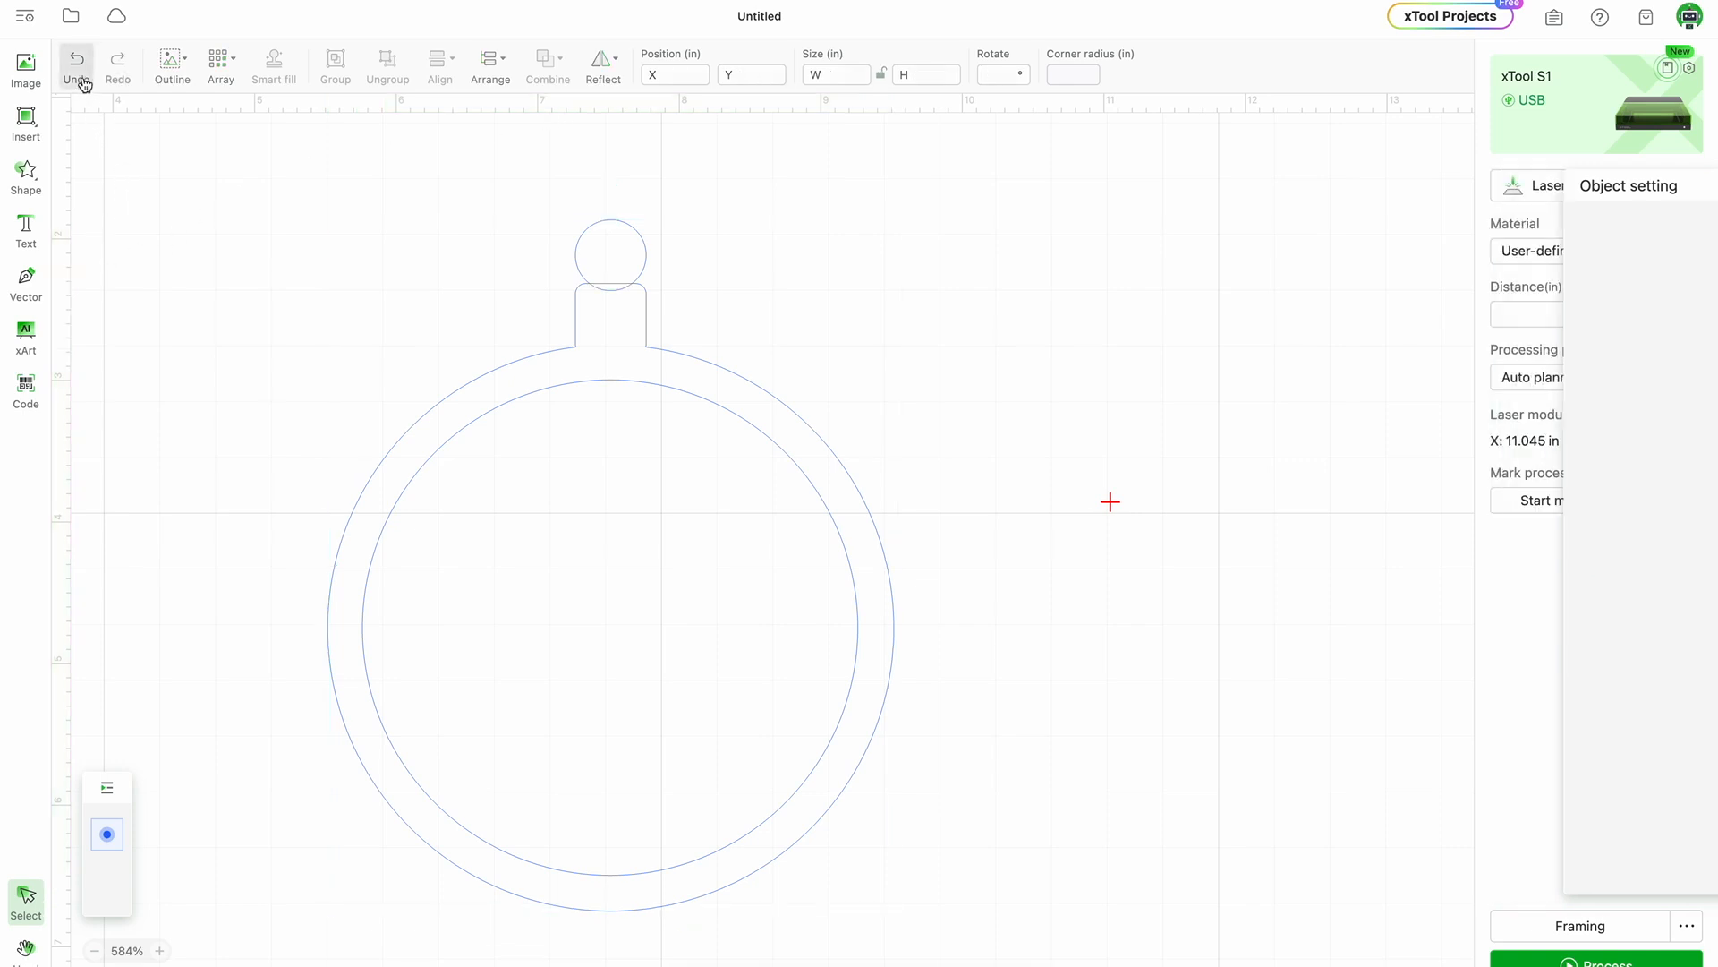
Copy the 0.5 in circle and paste the duplicate beside the tab.
{"action": "left_click", "coordinate": [590, 254]}
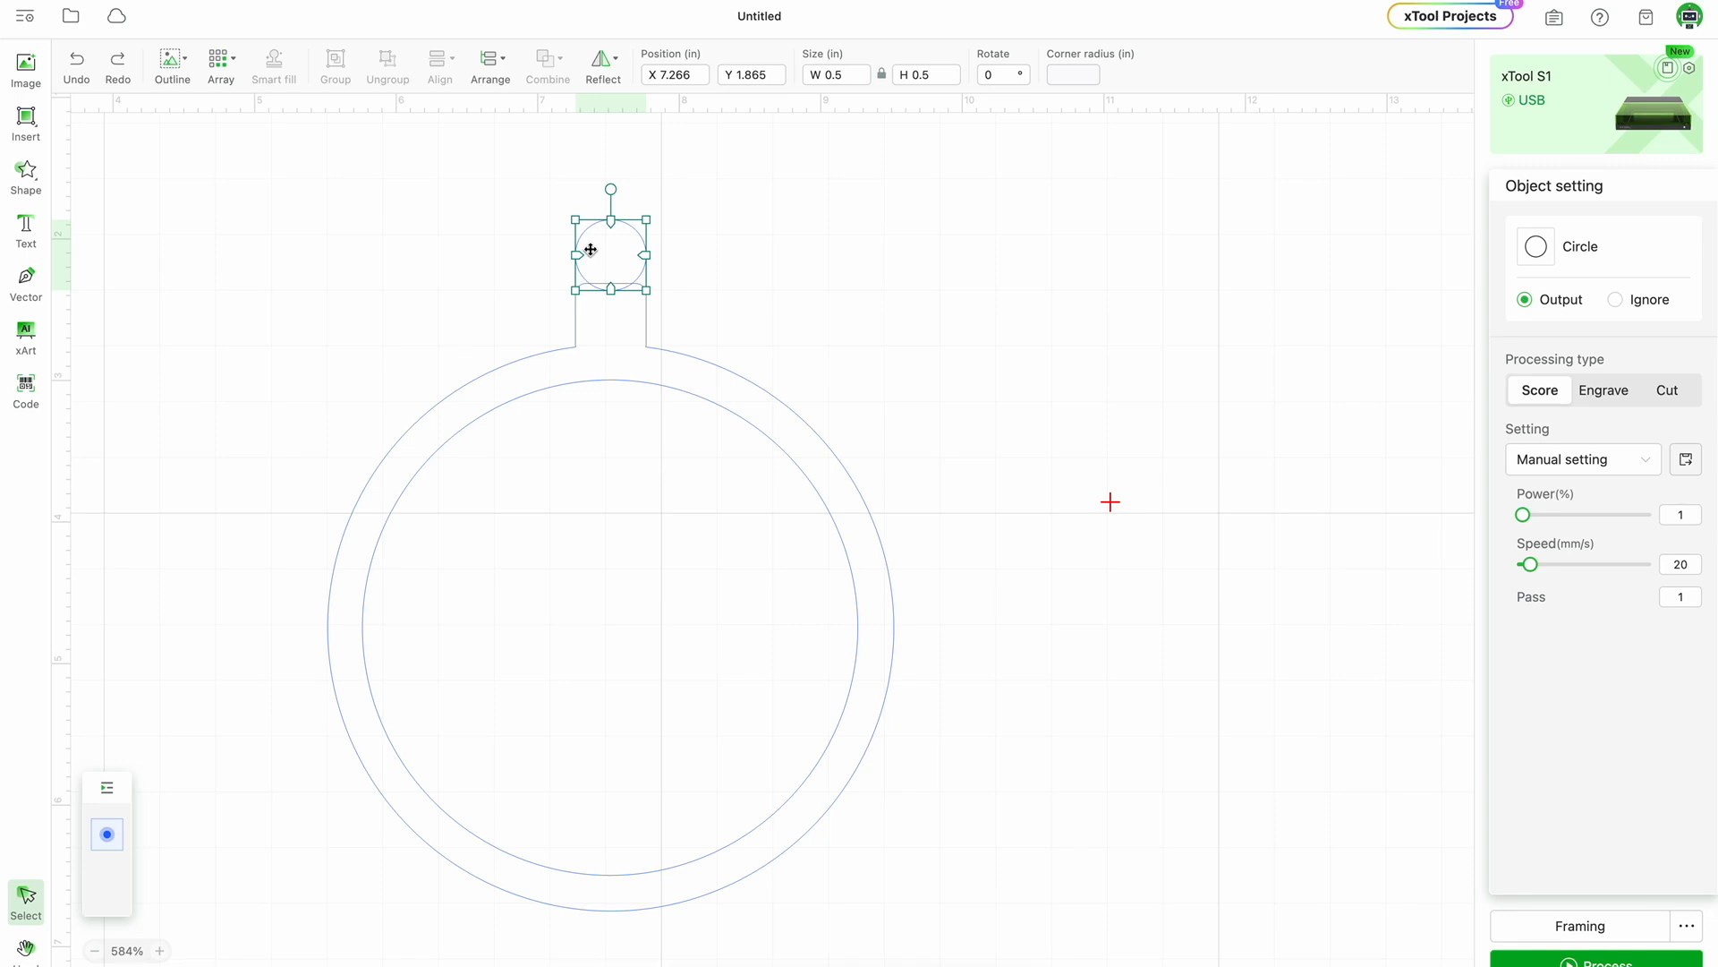
{"action": "right_click", "coordinate": [590, 249]}
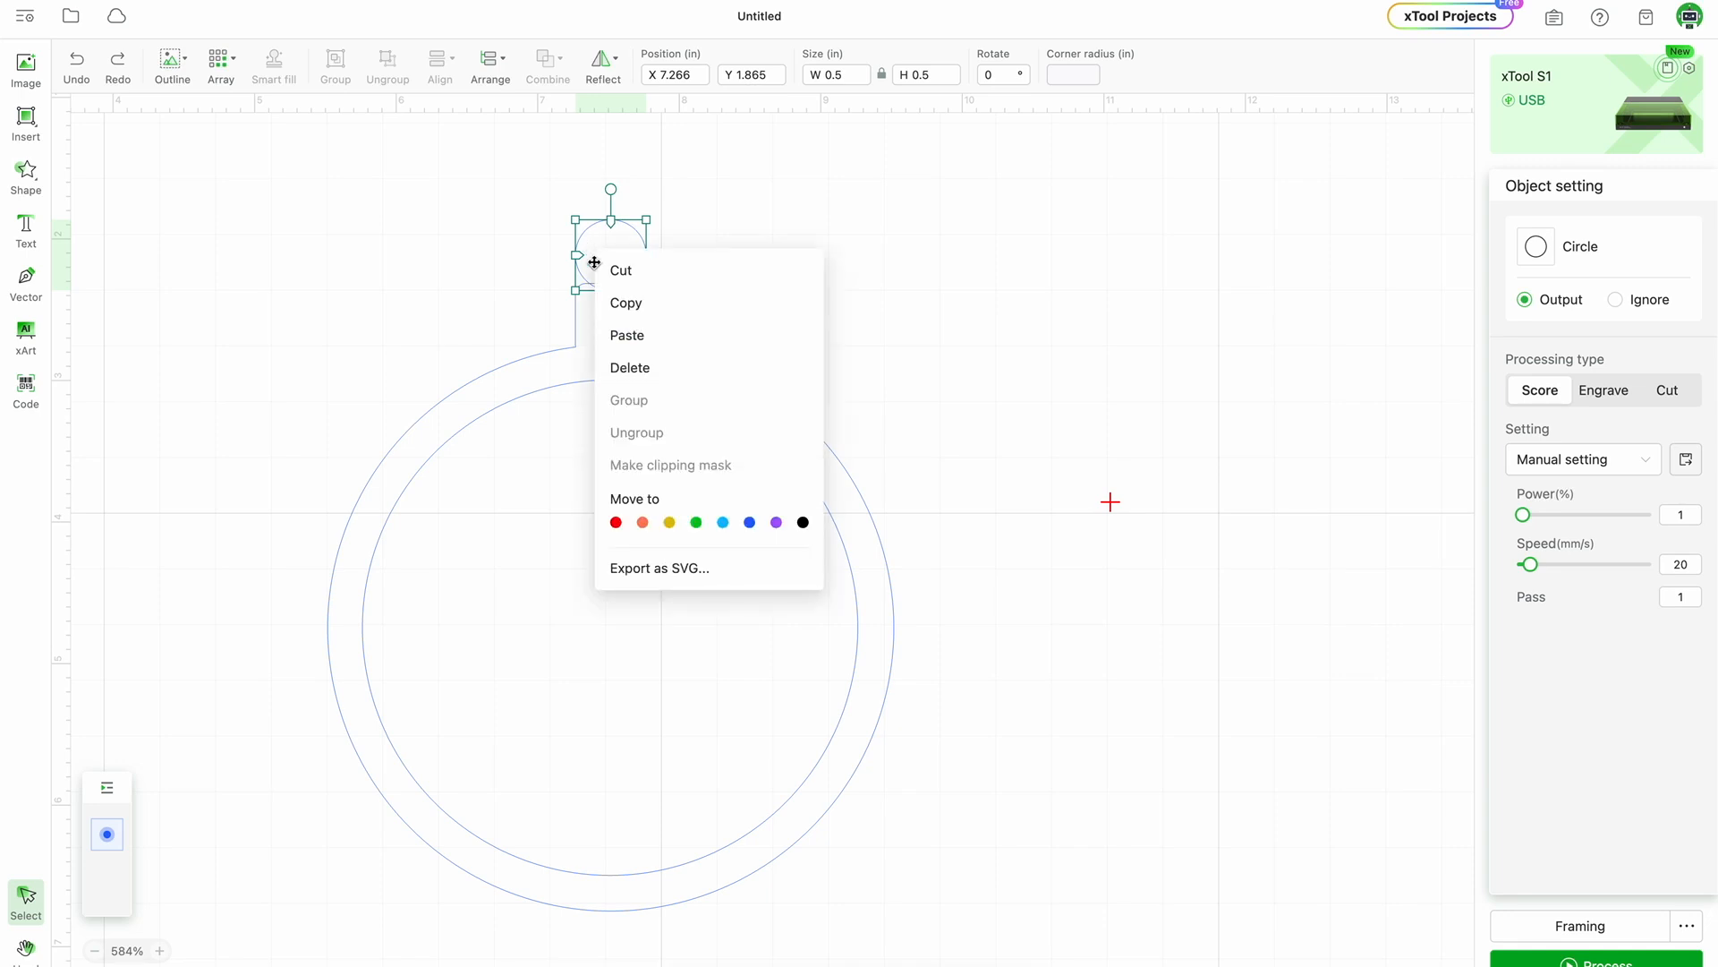
{"action": "left_click", "coordinate": [626, 308]}
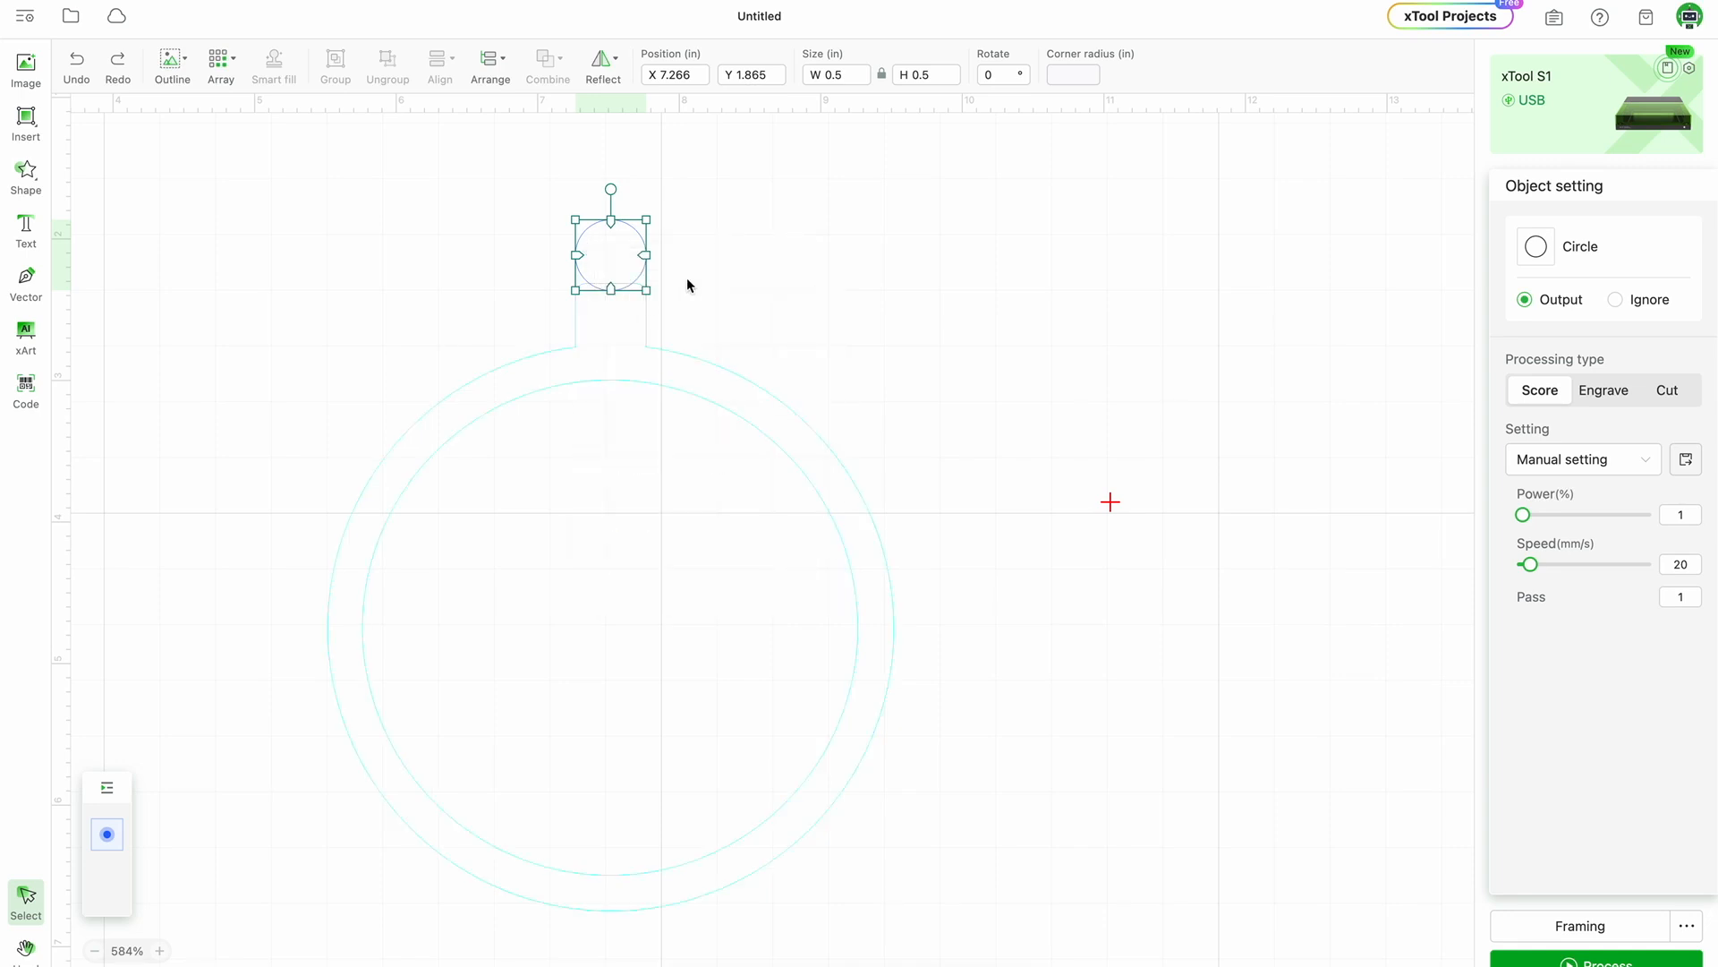
{"action": "right_click", "coordinate": [737, 253]}
{"action": "left_click", "coordinate": [760, 283]}
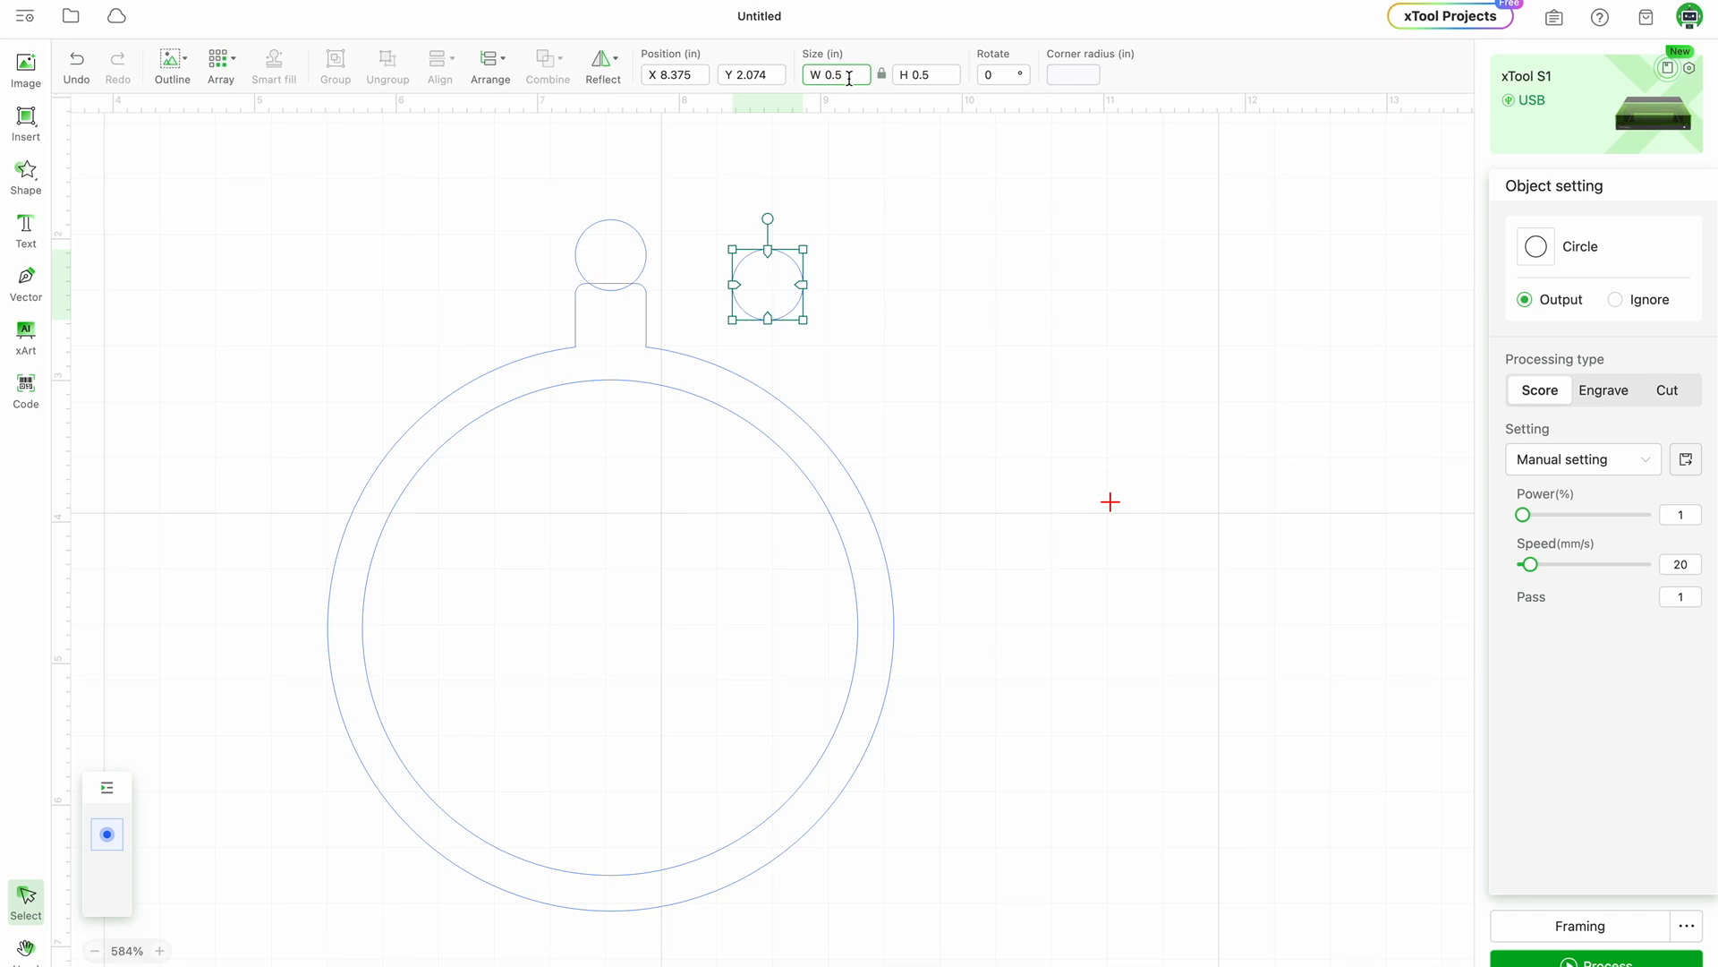
Set the pasted circle's width to 0.2 in and centre it inside the 0.5 in circle above the tab.
{"action": "key", "text": "BackSpace"}
{"action": "type", "text": "2"}
{"action": "key", "text": "Return"}
{"action": "left_click_drag", "start_coordinate": [753, 271], "coordinate": [619, 267]}
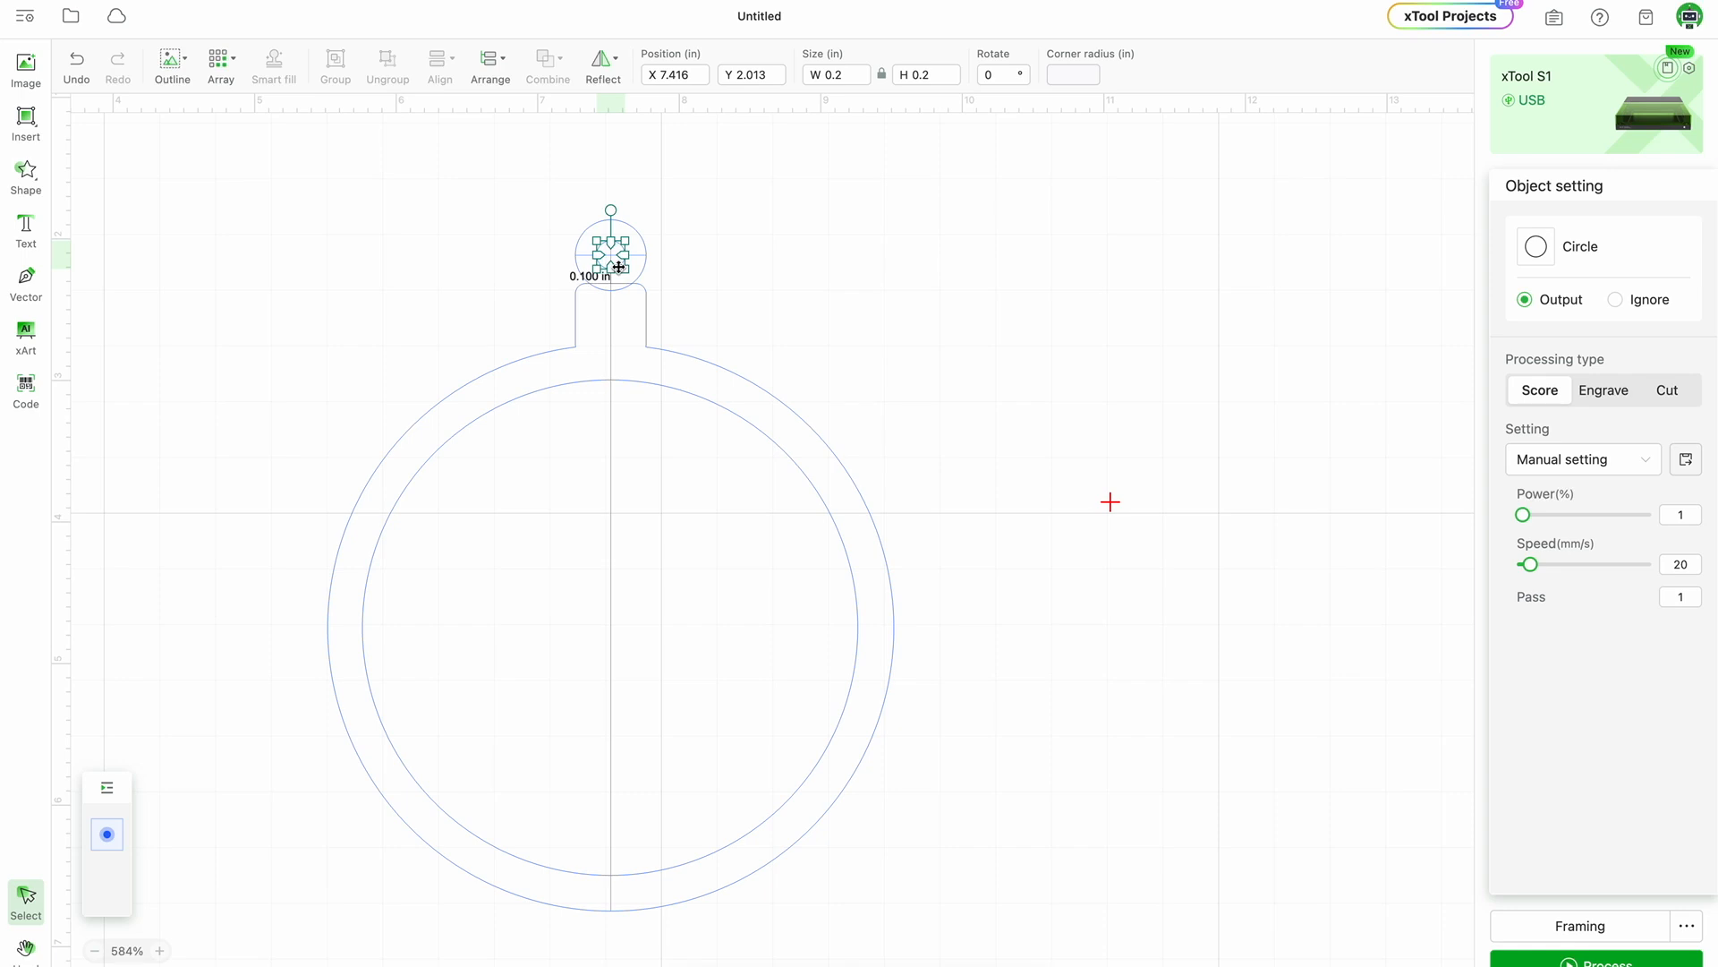
Bring the 0.2 in circle to the front and combine it with the 0.5 in circle using Subtract at overlap.
{"action": "left_click", "coordinate": [495, 72]}
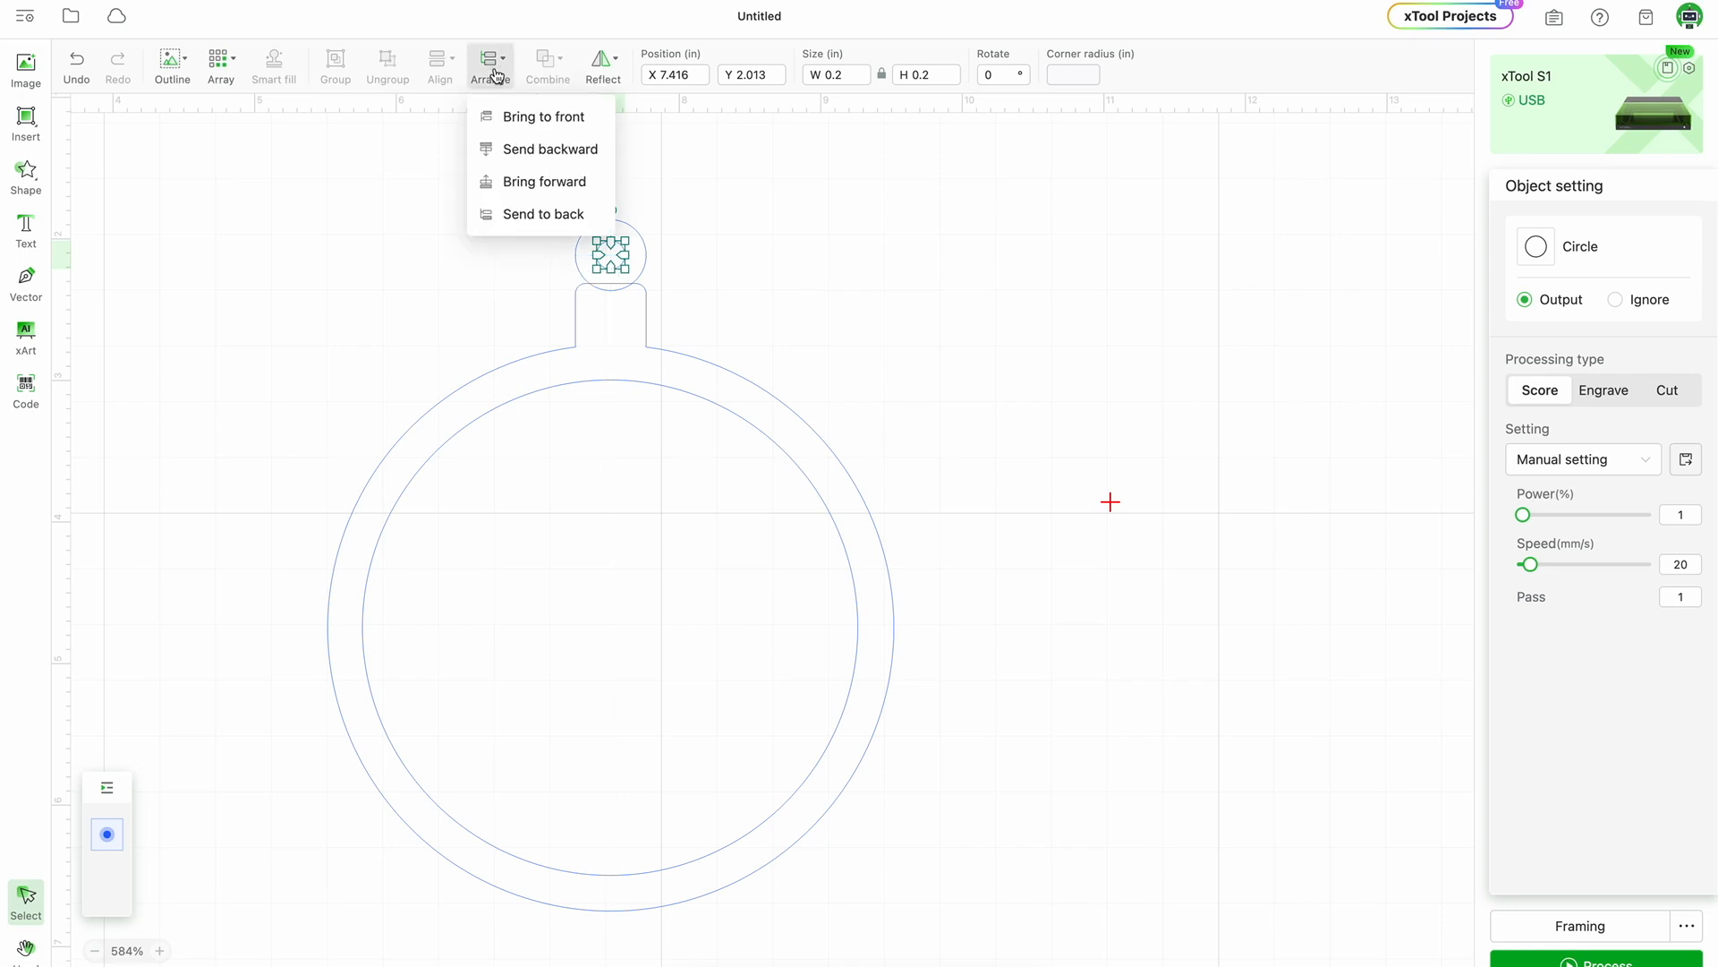
{"action": "left_click", "coordinate": [502, 114]}
{"action": "left_click_drag", "start_coordinate": [560, 199], "coordinate": [671, 255]}
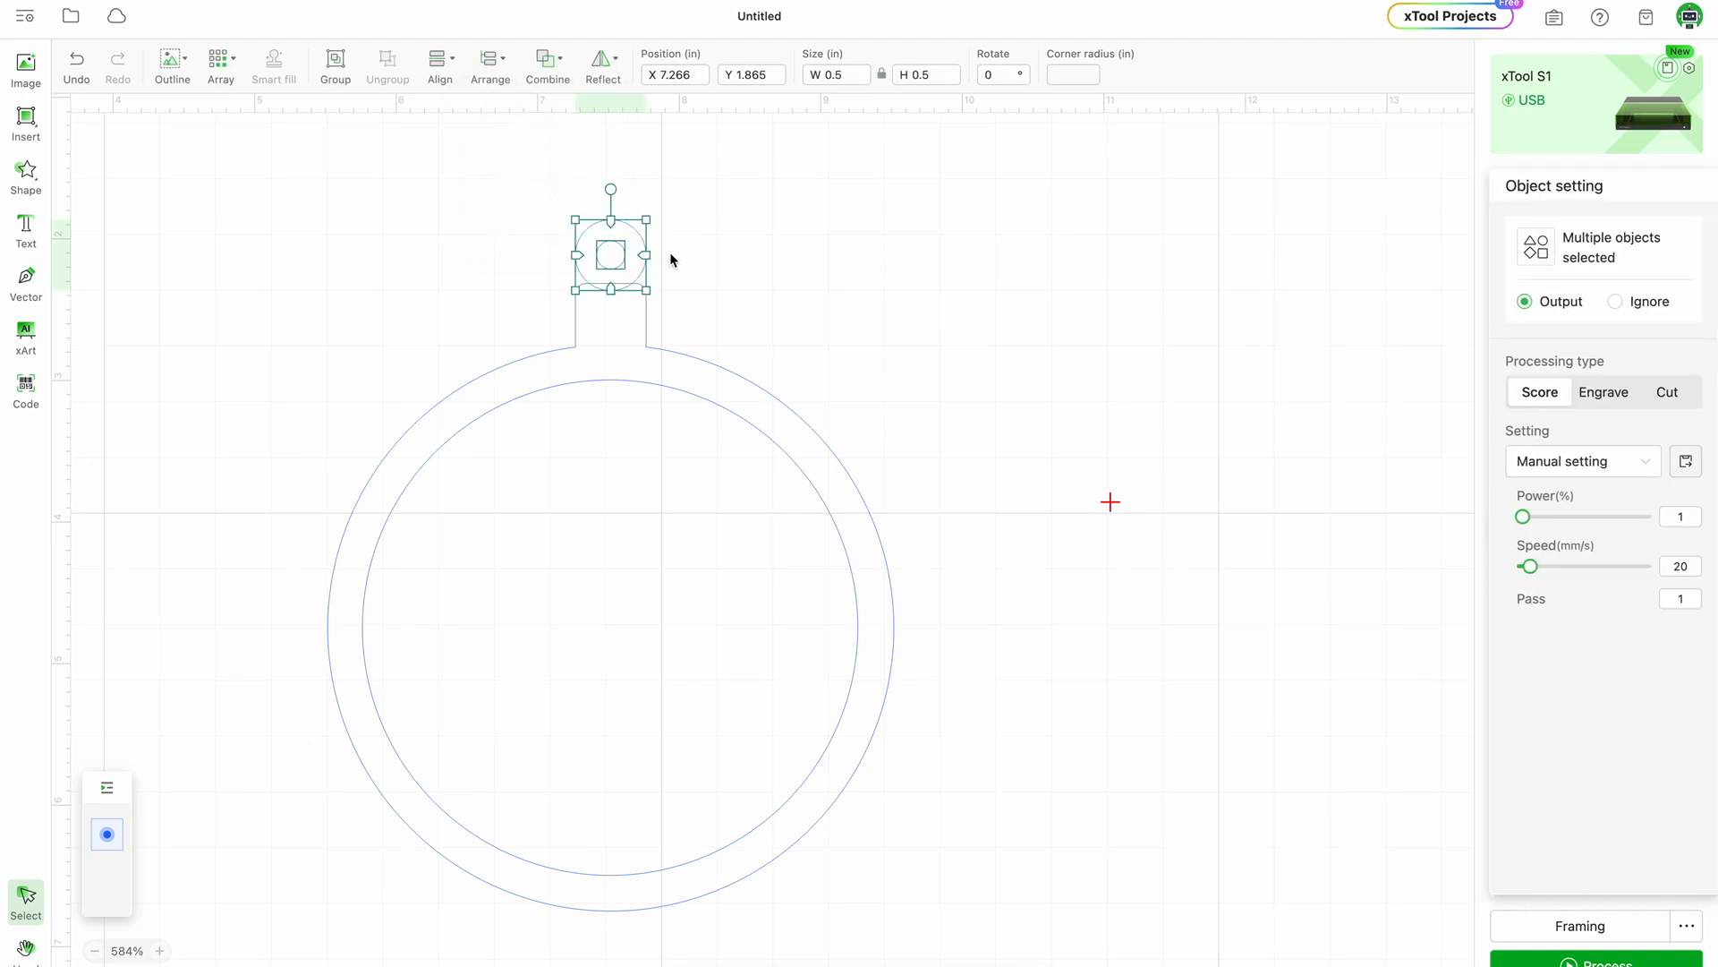
{"action": "left_click", "coordinate": [559, 67]}
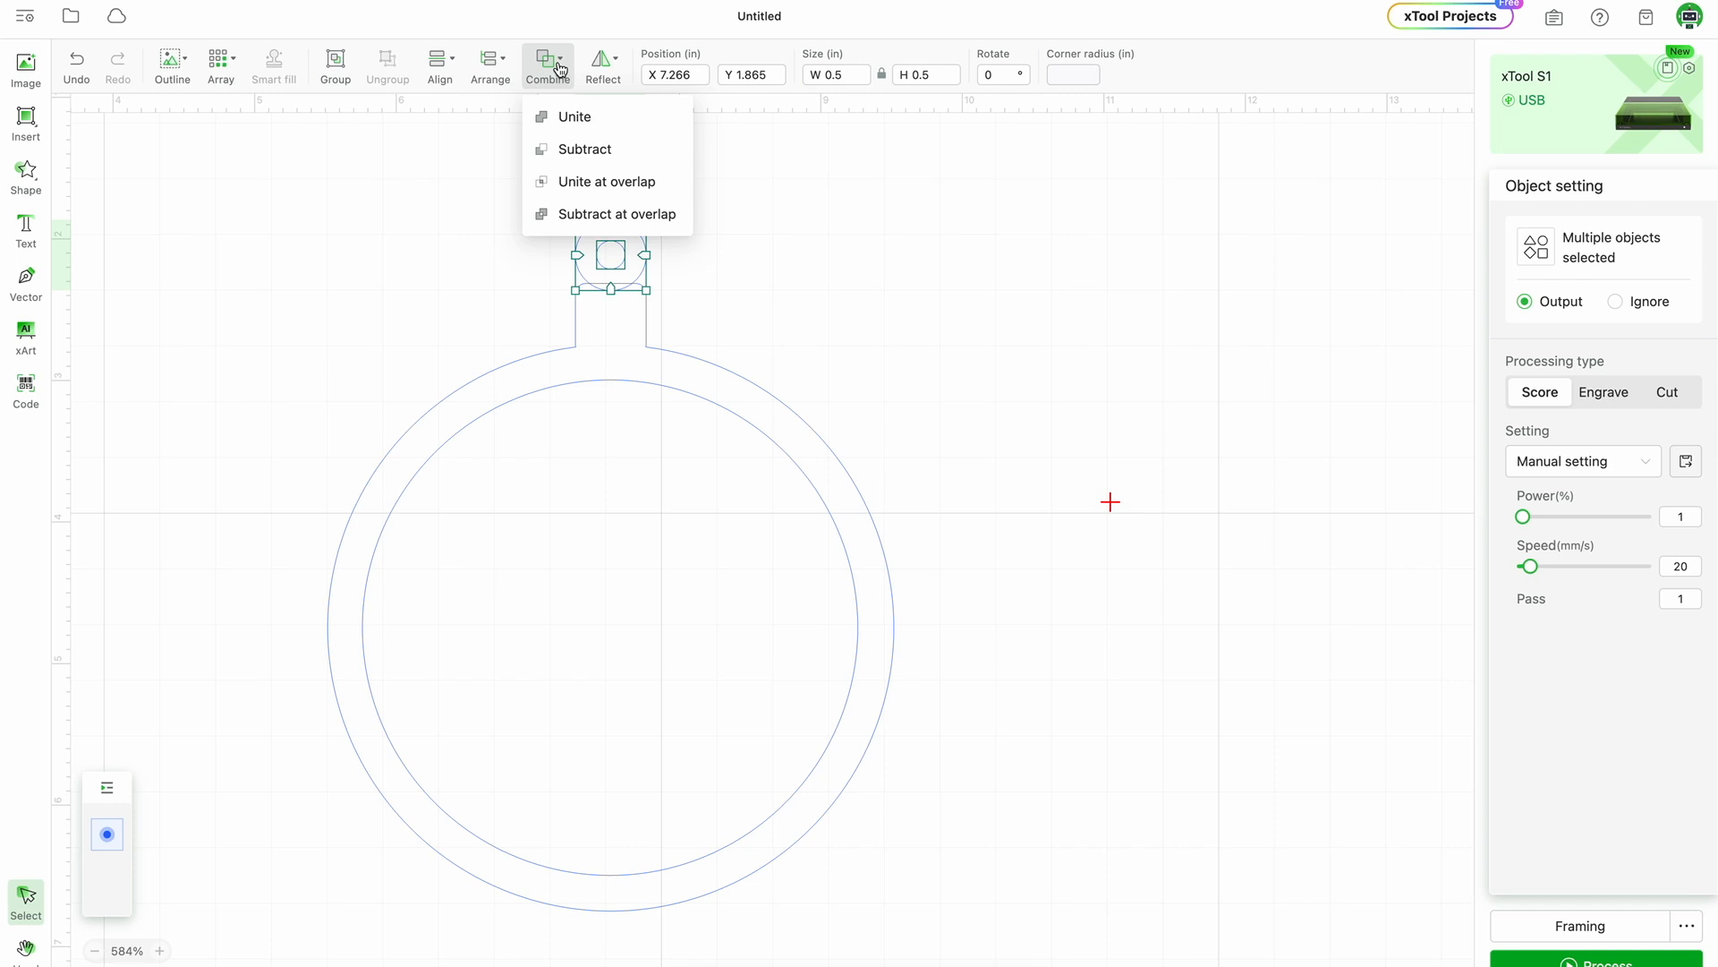
{"action": "left_click", "coordinate": [559, 215]}
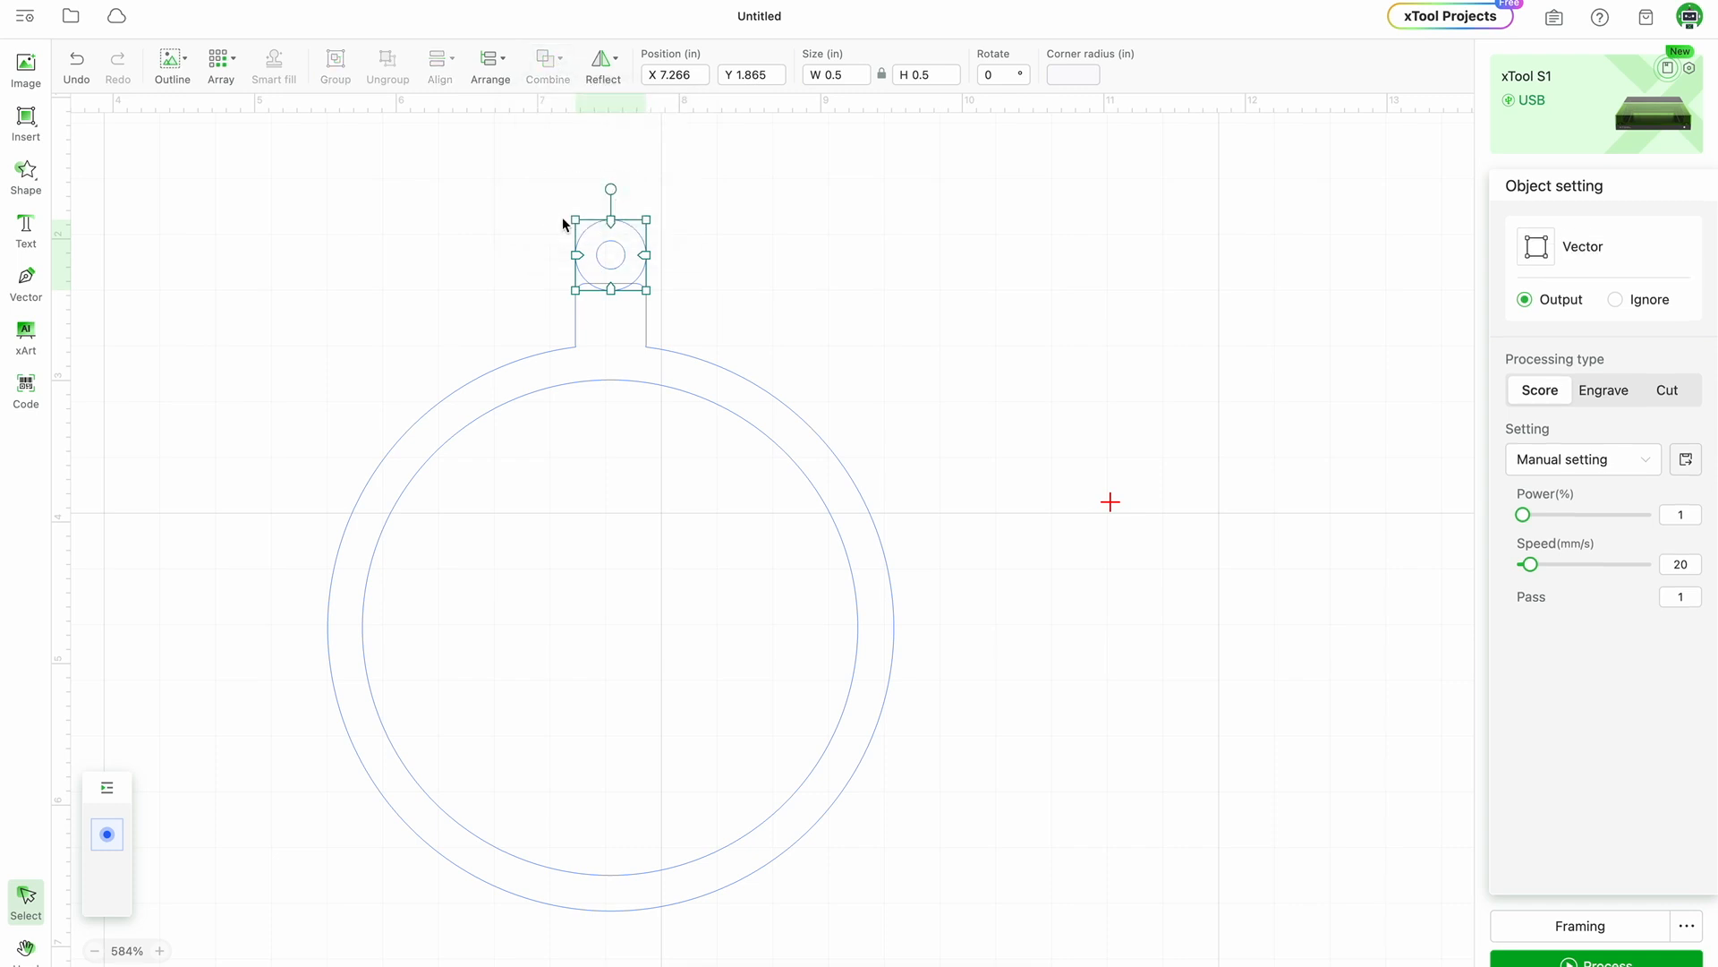
{"action": "left_click", "coordinate": [453, 277]}
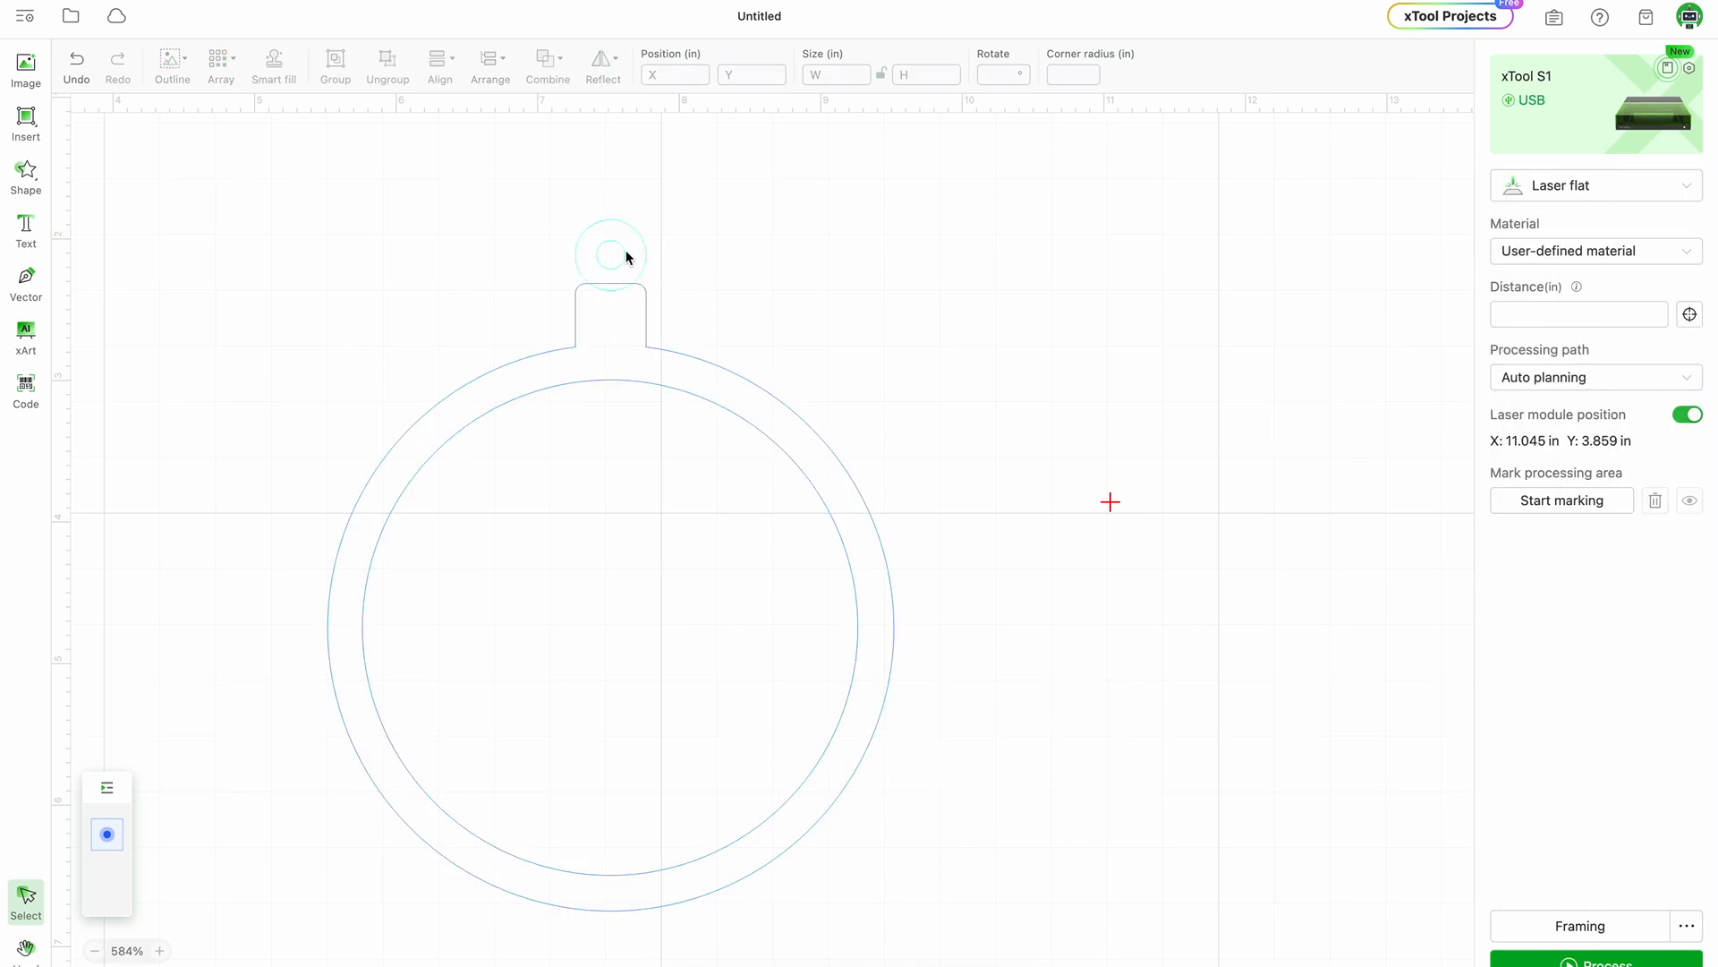
Unite the holed hanging loop with the tabbed ring into one ornament outline.
{"action": "left_click_drag", "start_coordinate": [506, 229], "coordinate": [1013, 717]}
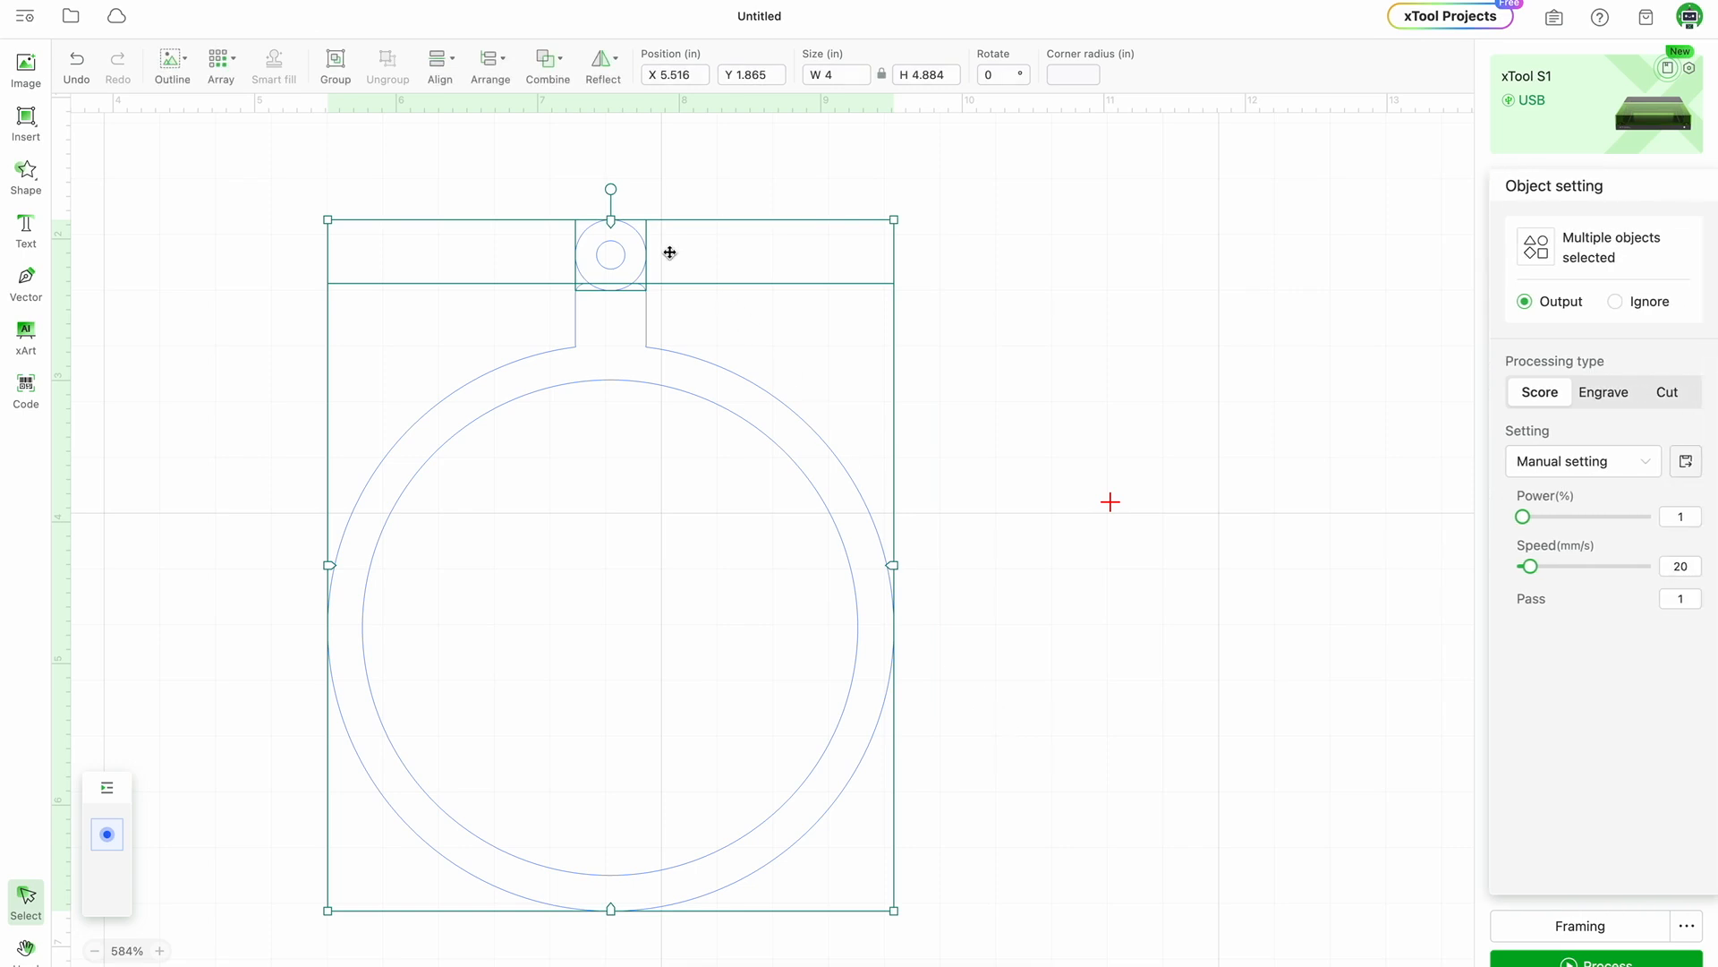
{"action": "left_click", "coordinate": [547, 60]}
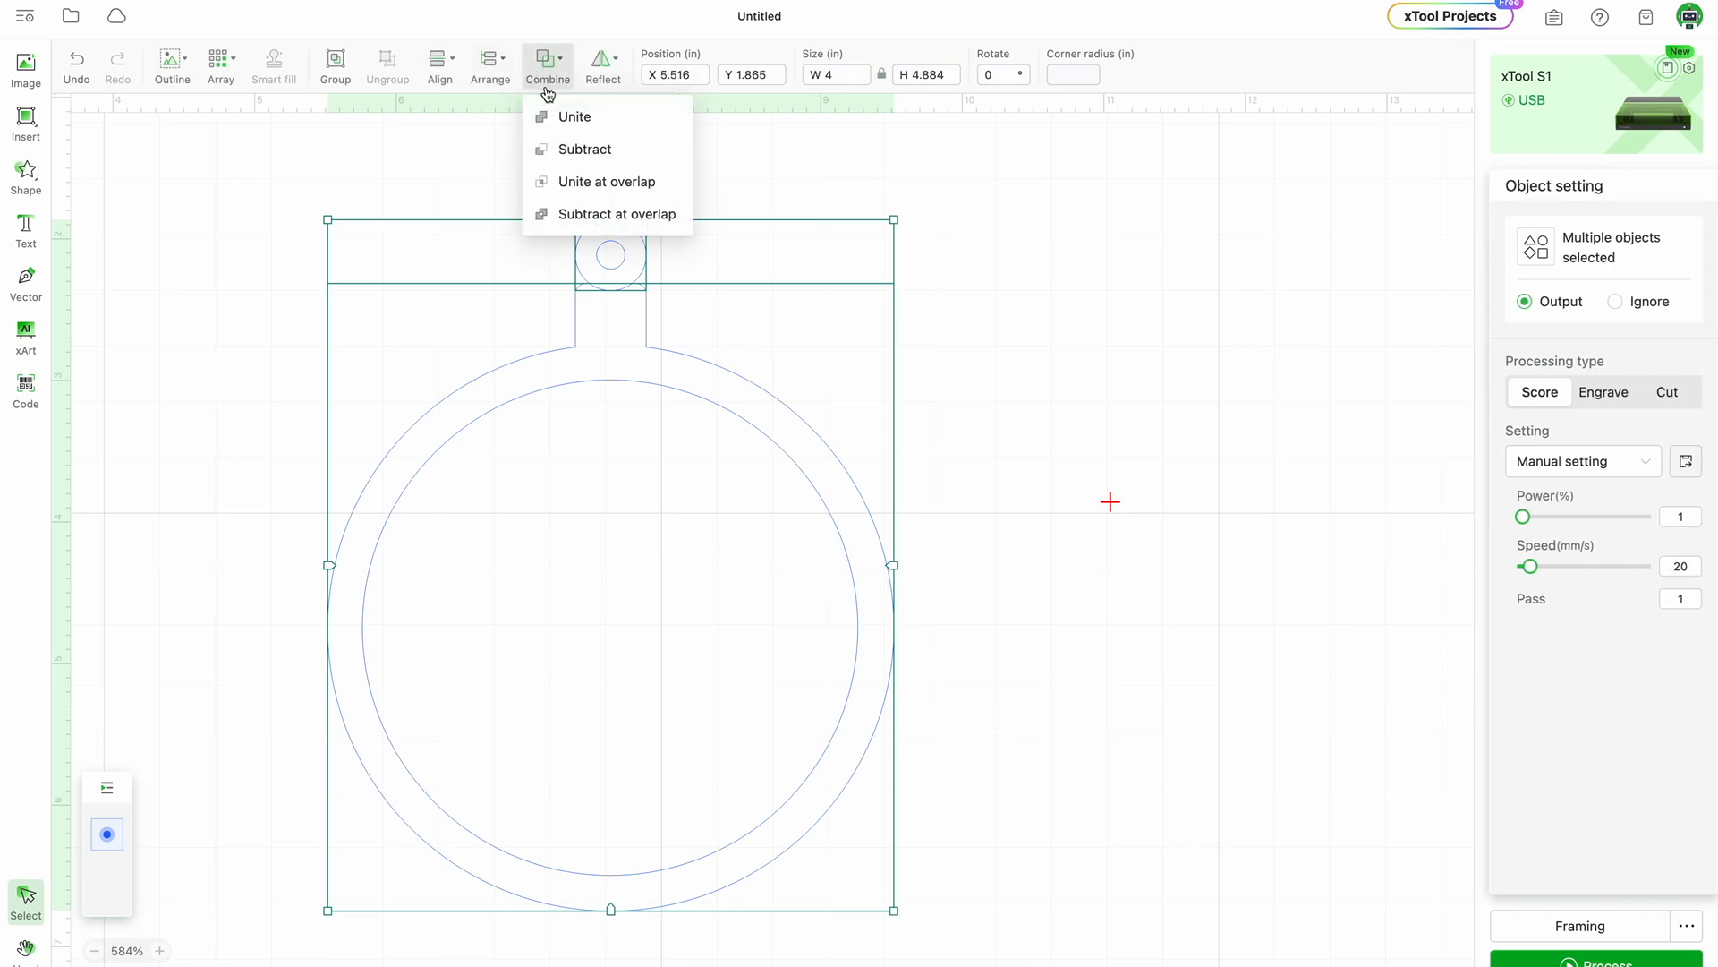
{"action": "left_click", "coordinate": [552, 118]}
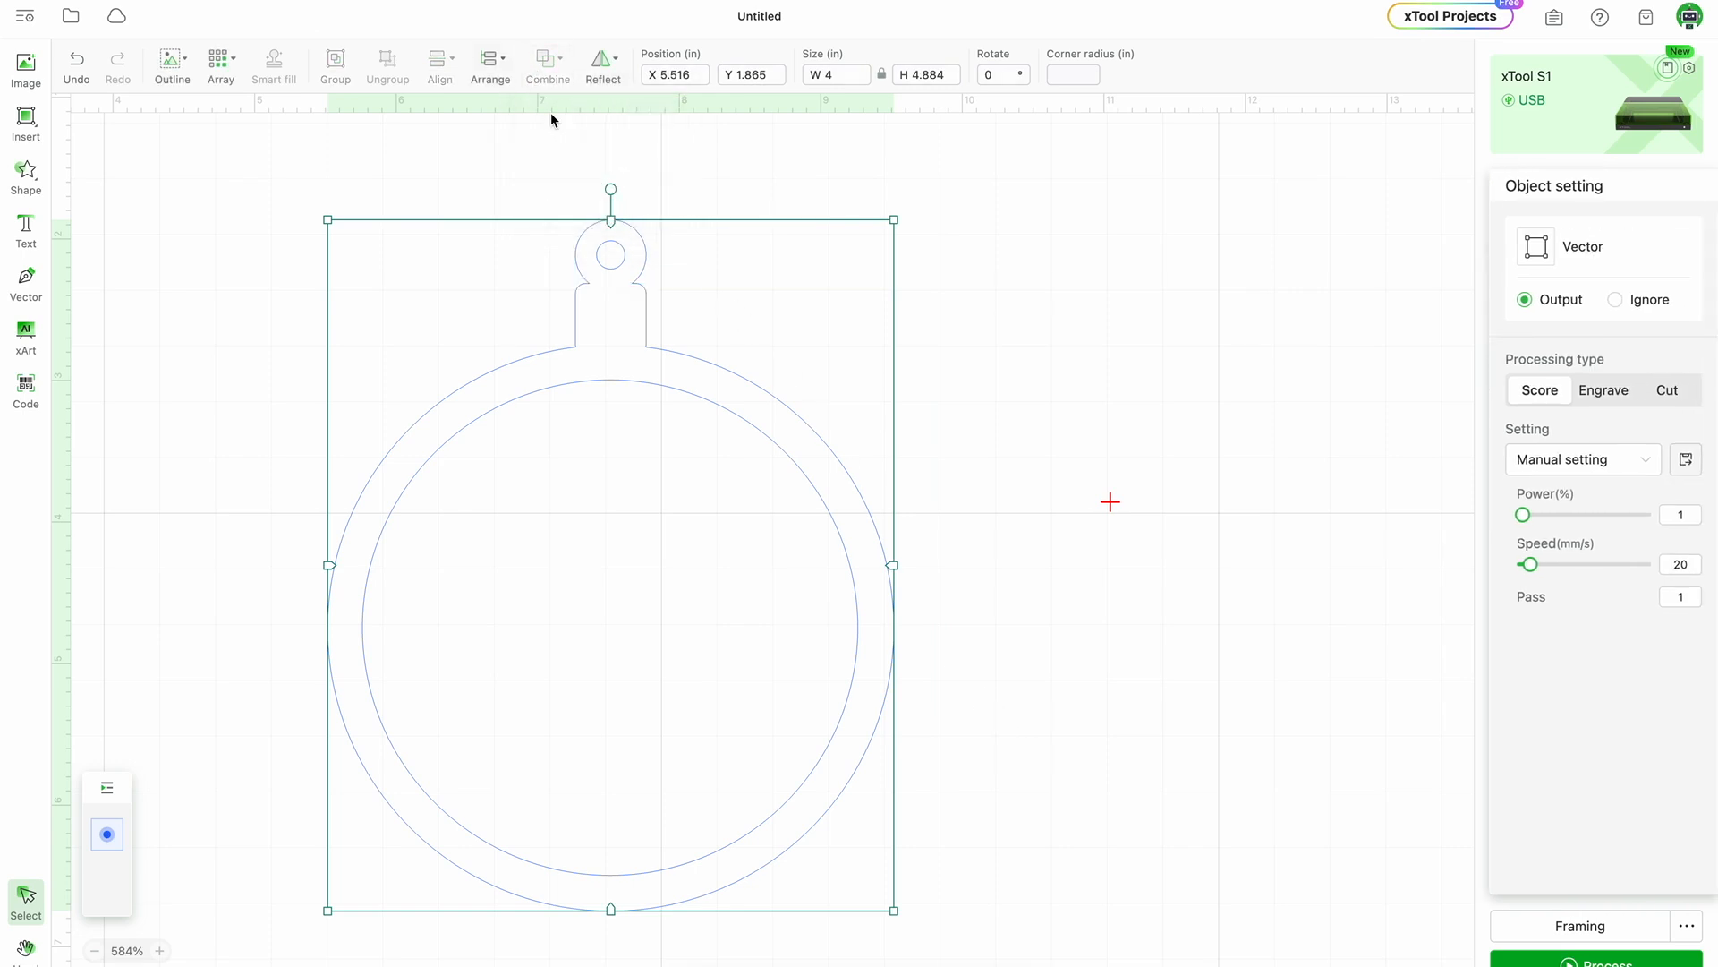
{"action": "left_click", "coordinate": [993, 421]}
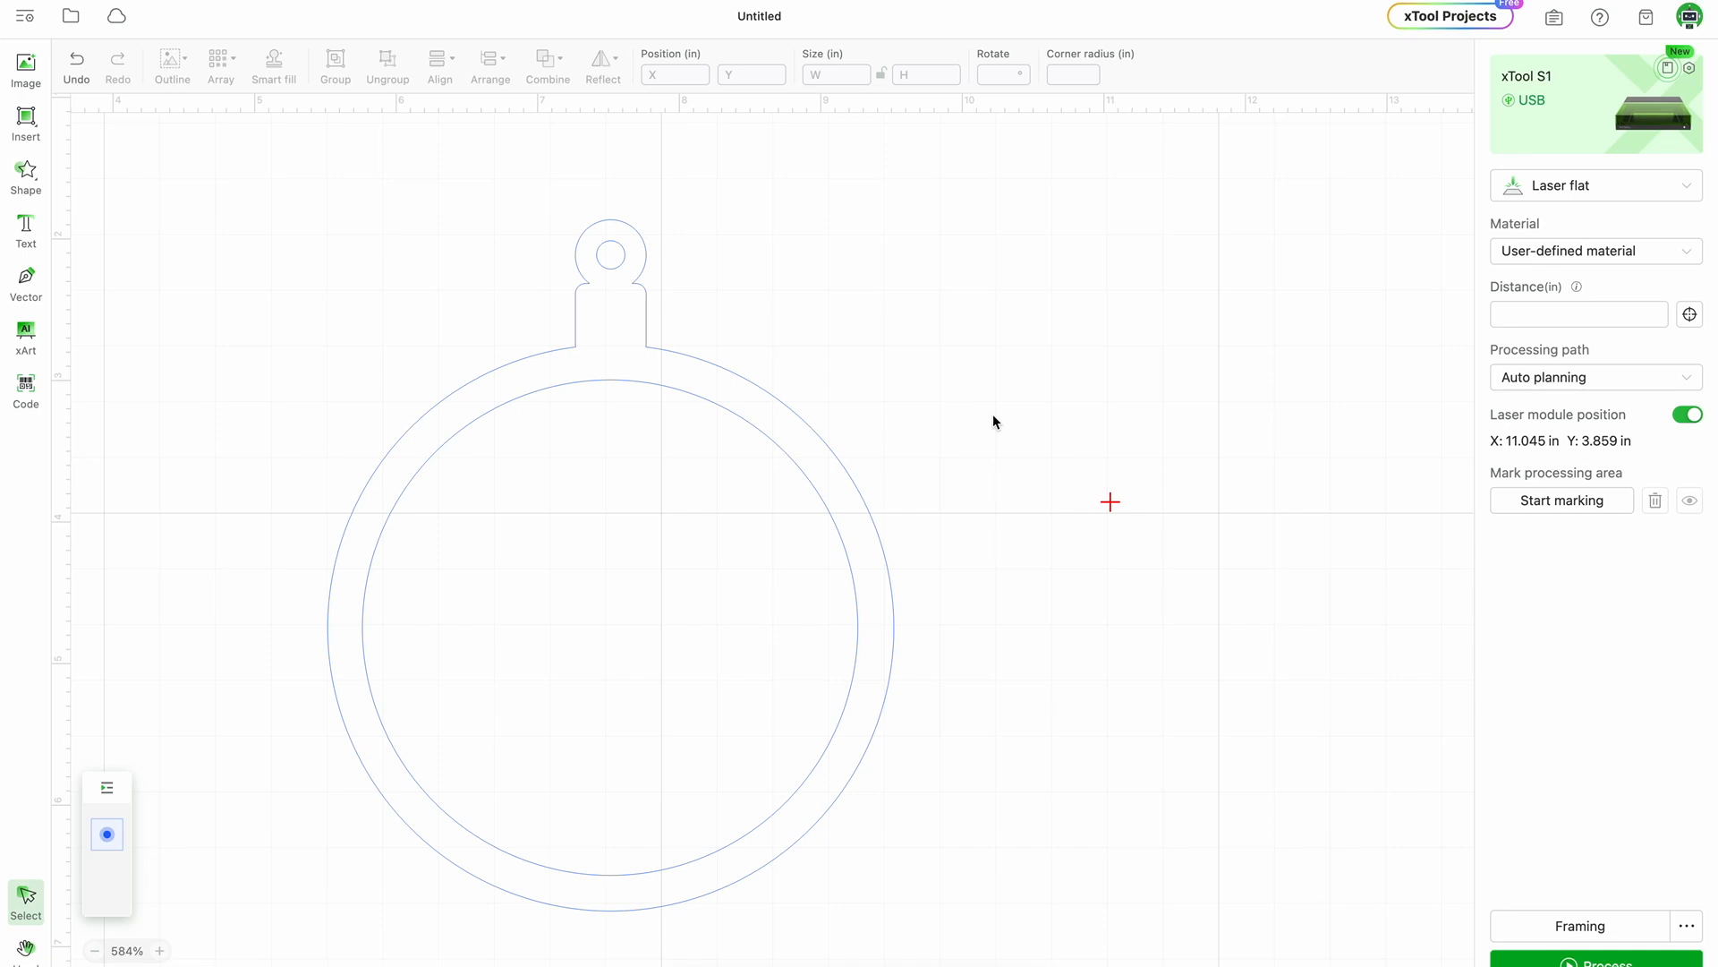
Insert the five-leaf branch from the Plant shapes and shrink it to about 0.85 by 1.33 in inside the ring.
{"action": "left_click", "coordinate": [27, 188]}
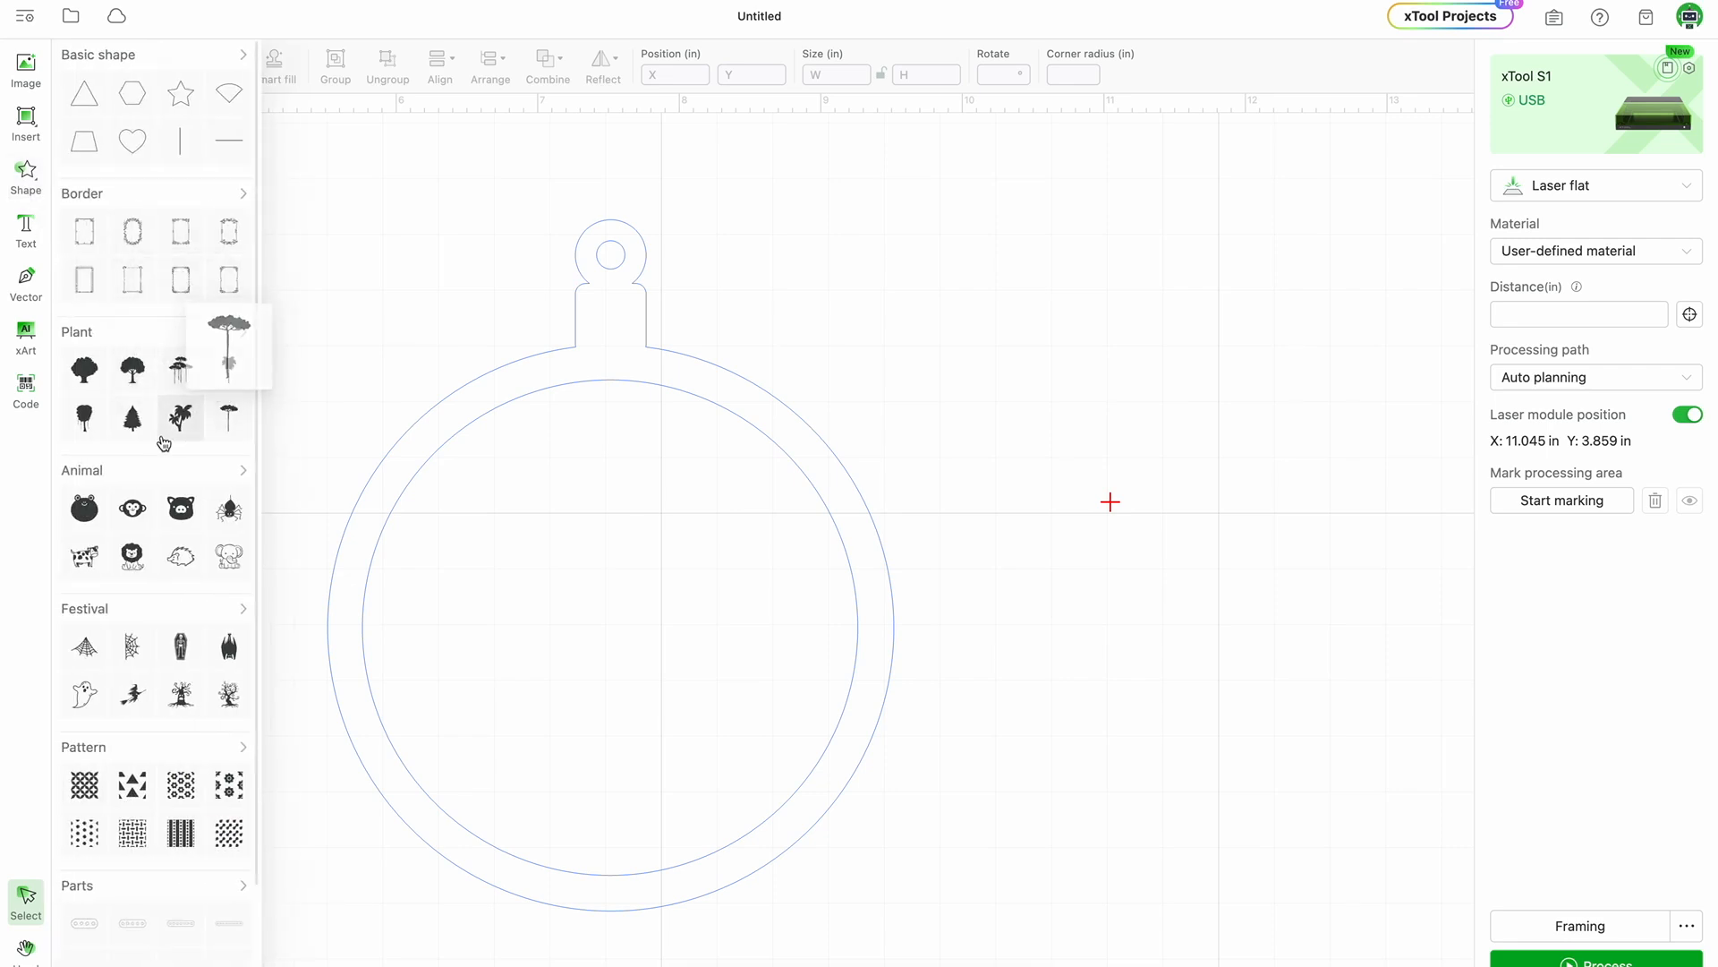
{"action": "left_click", "coordinate": [242, 333]}
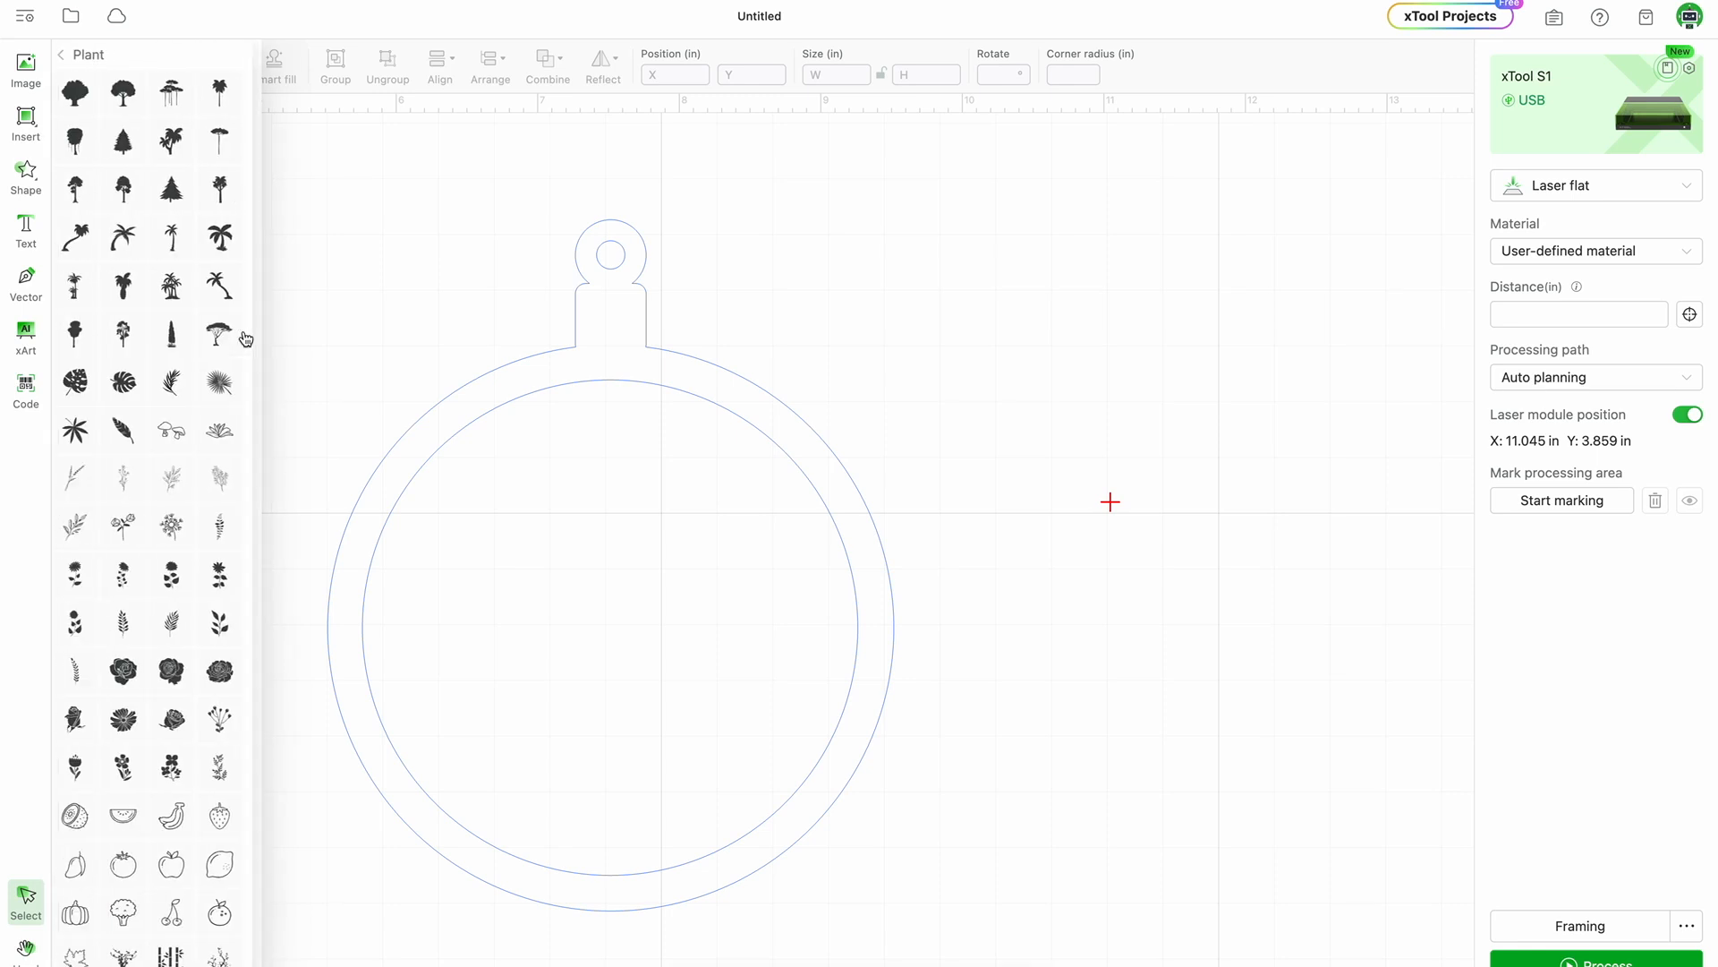
{"action": "mouse_move", "coordinate": [244, 338]}
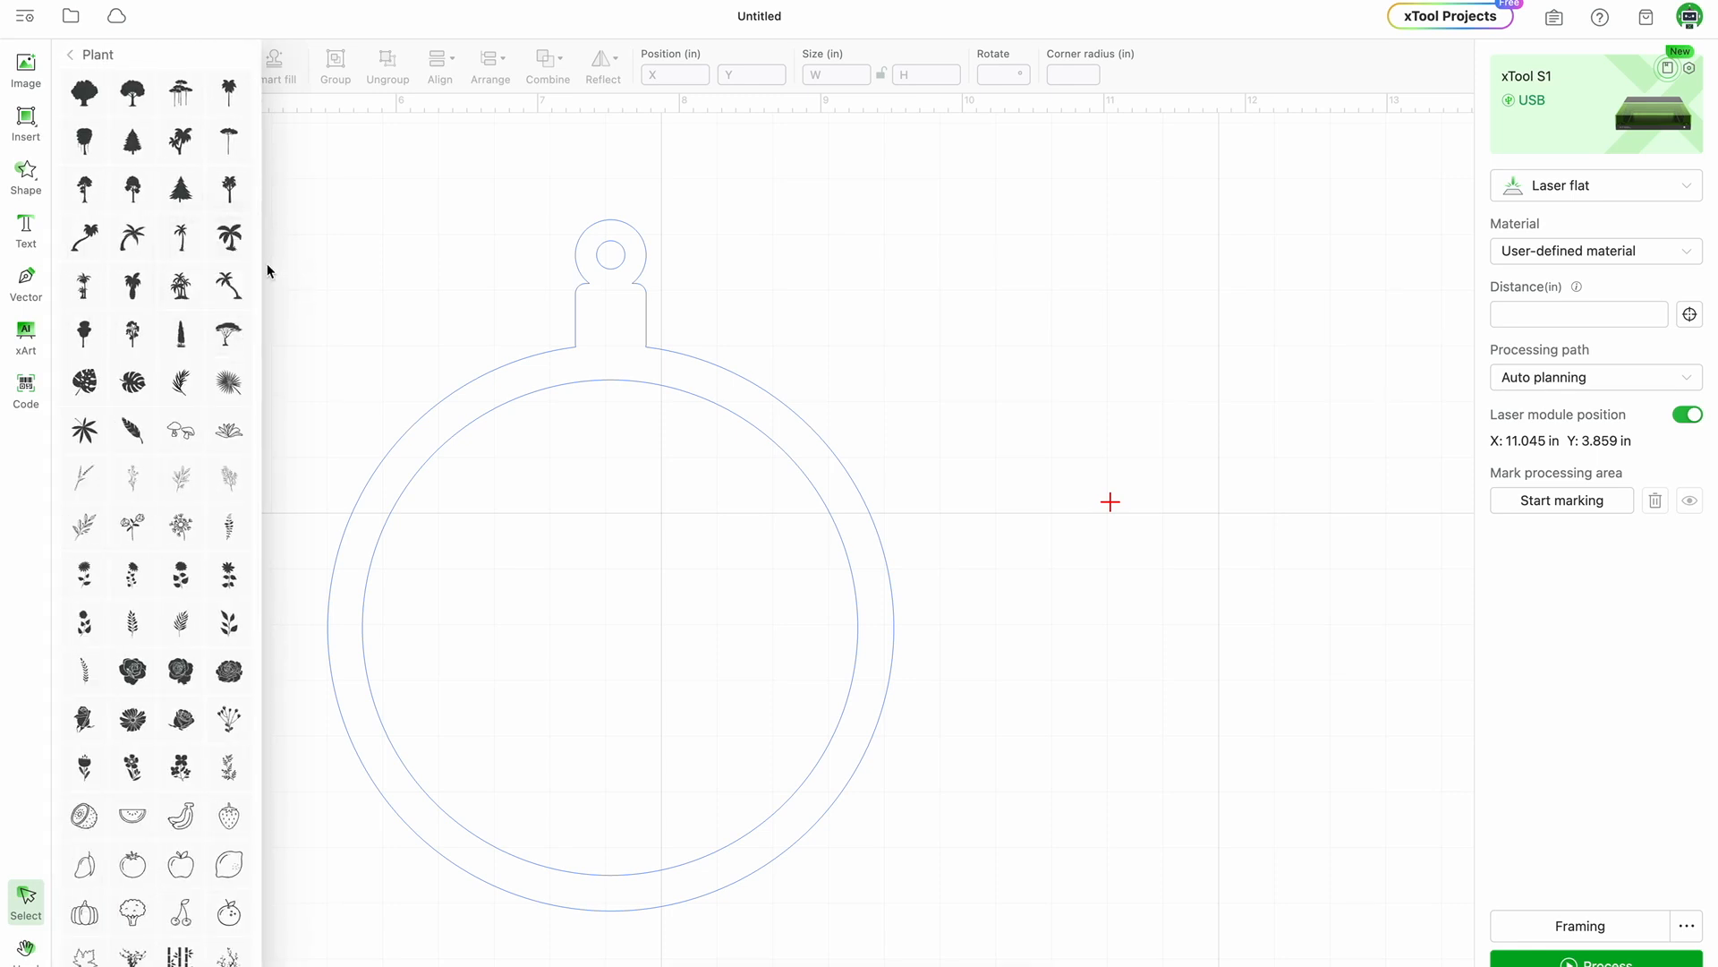
{"action": "mouse_move", "coordinate": [215, 592]}
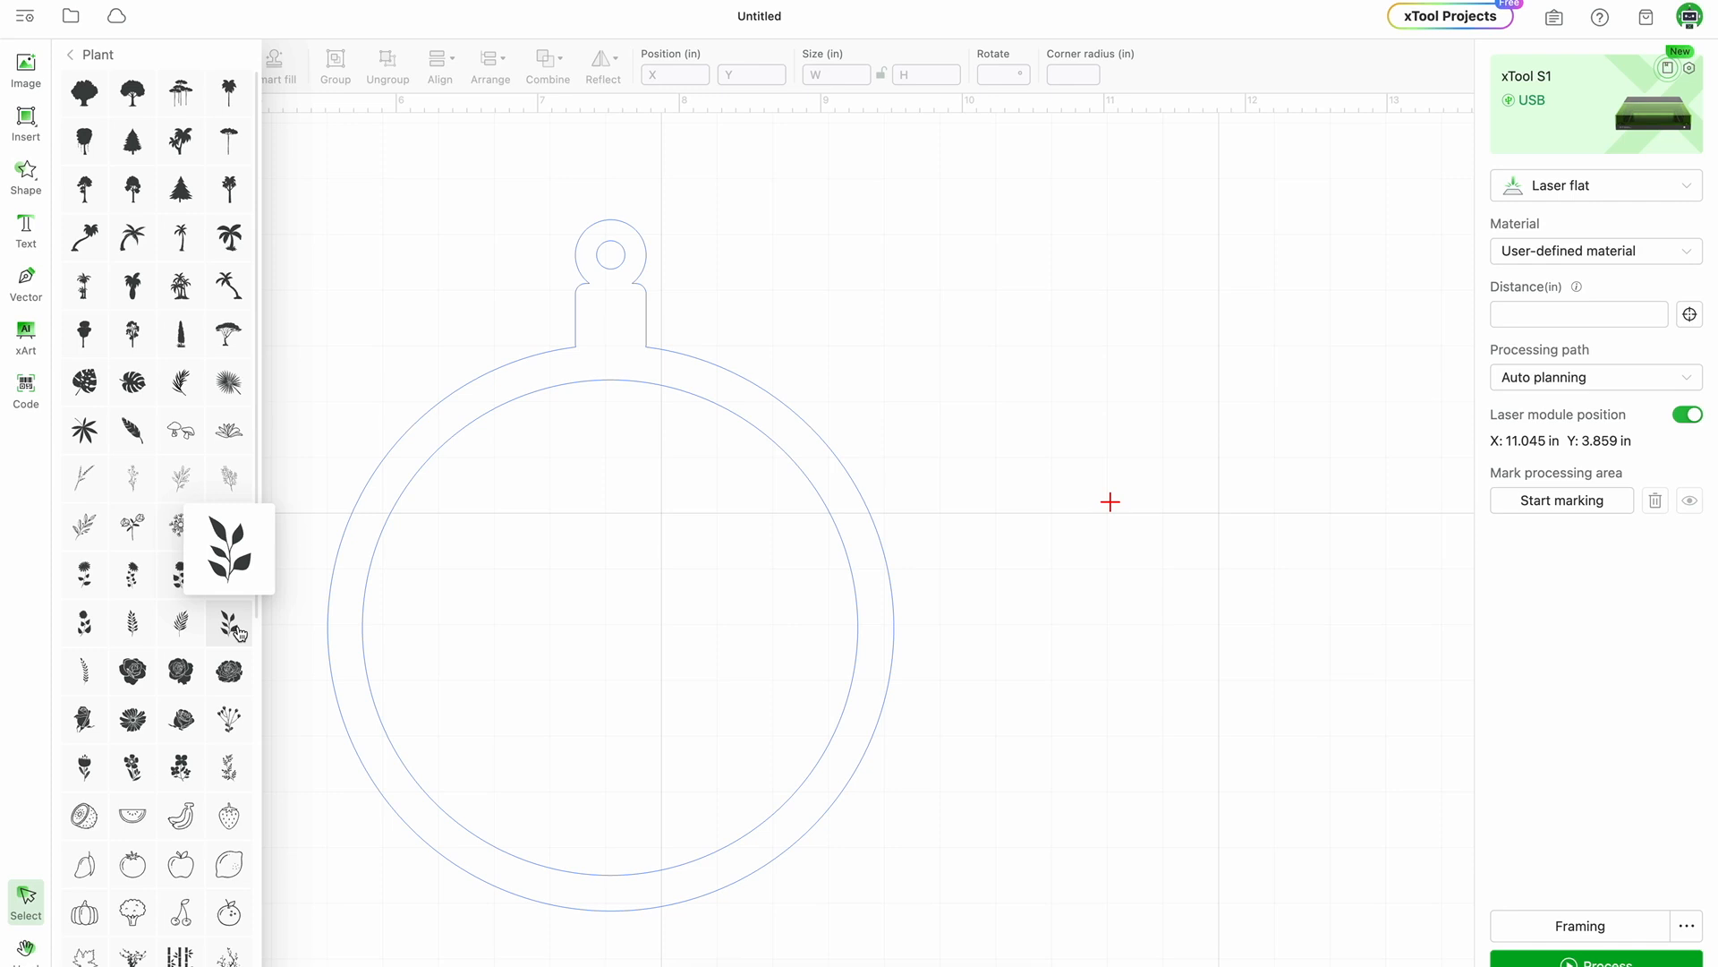
{"action": "mouse_move", "coordinate": [148, 687]}
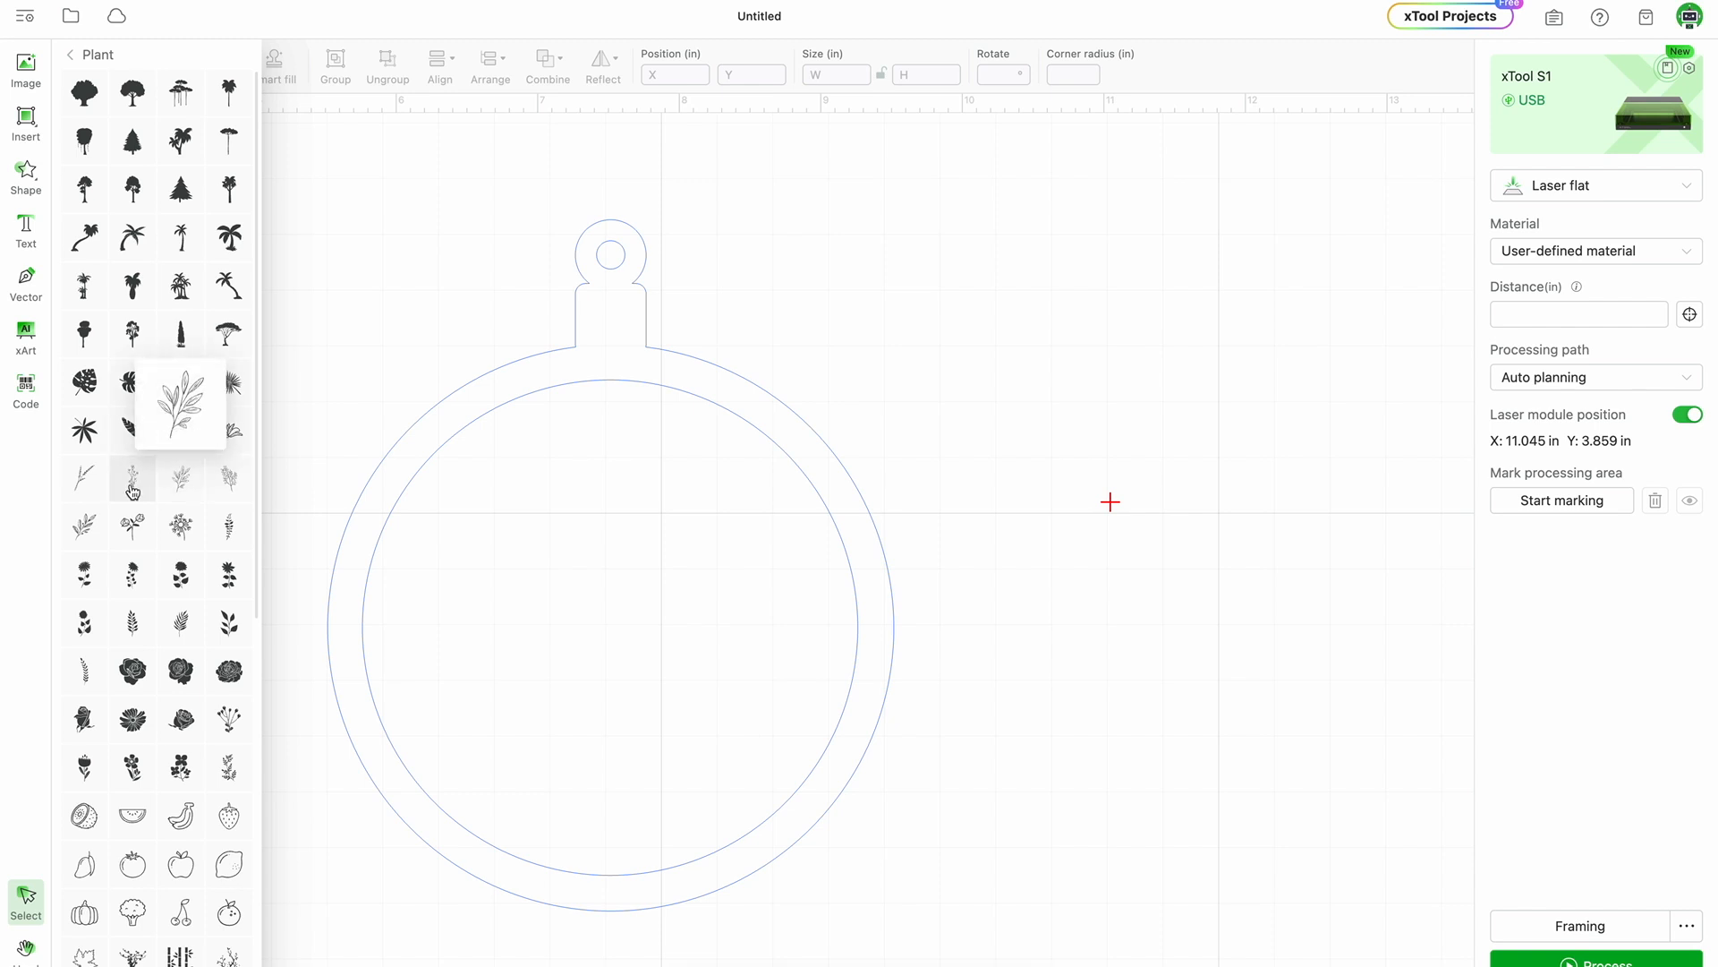
{"action": "mouse_move", "coordinate": [141, 435]}
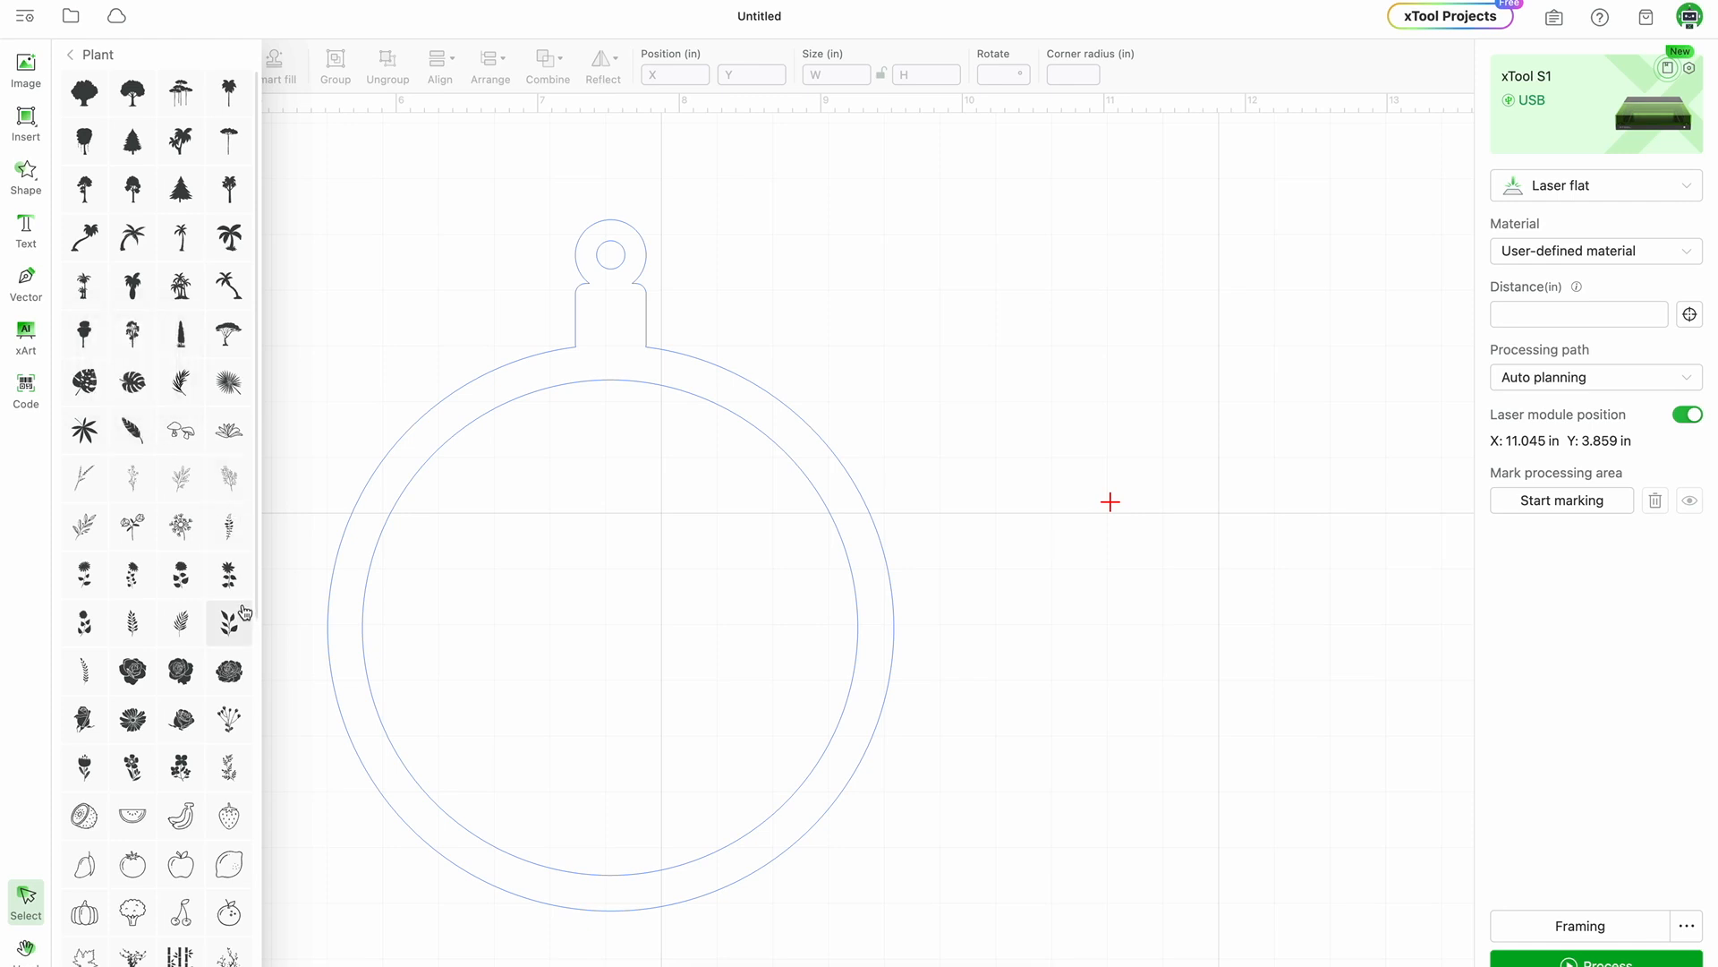
{"action": "mouse_move", "coordinate": [238, 621]}
{"action": "mouse_move", "coordinate": [234, 587]}
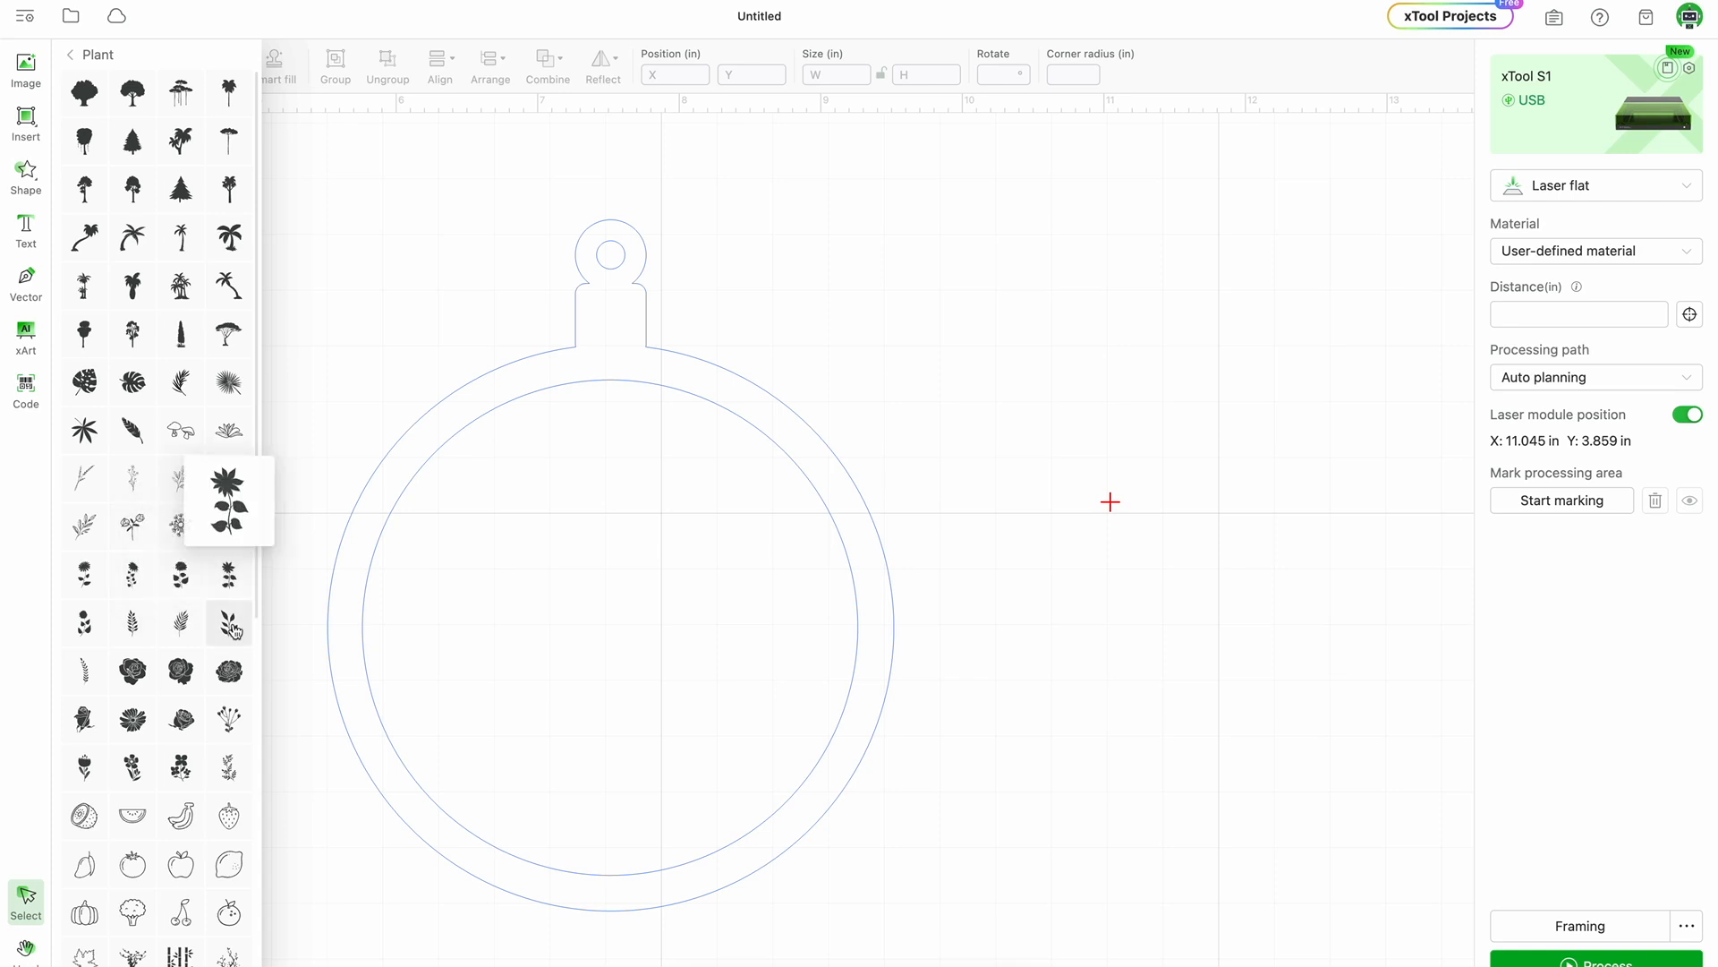
{"action": "left_click", "coordinate": [229, 621]}
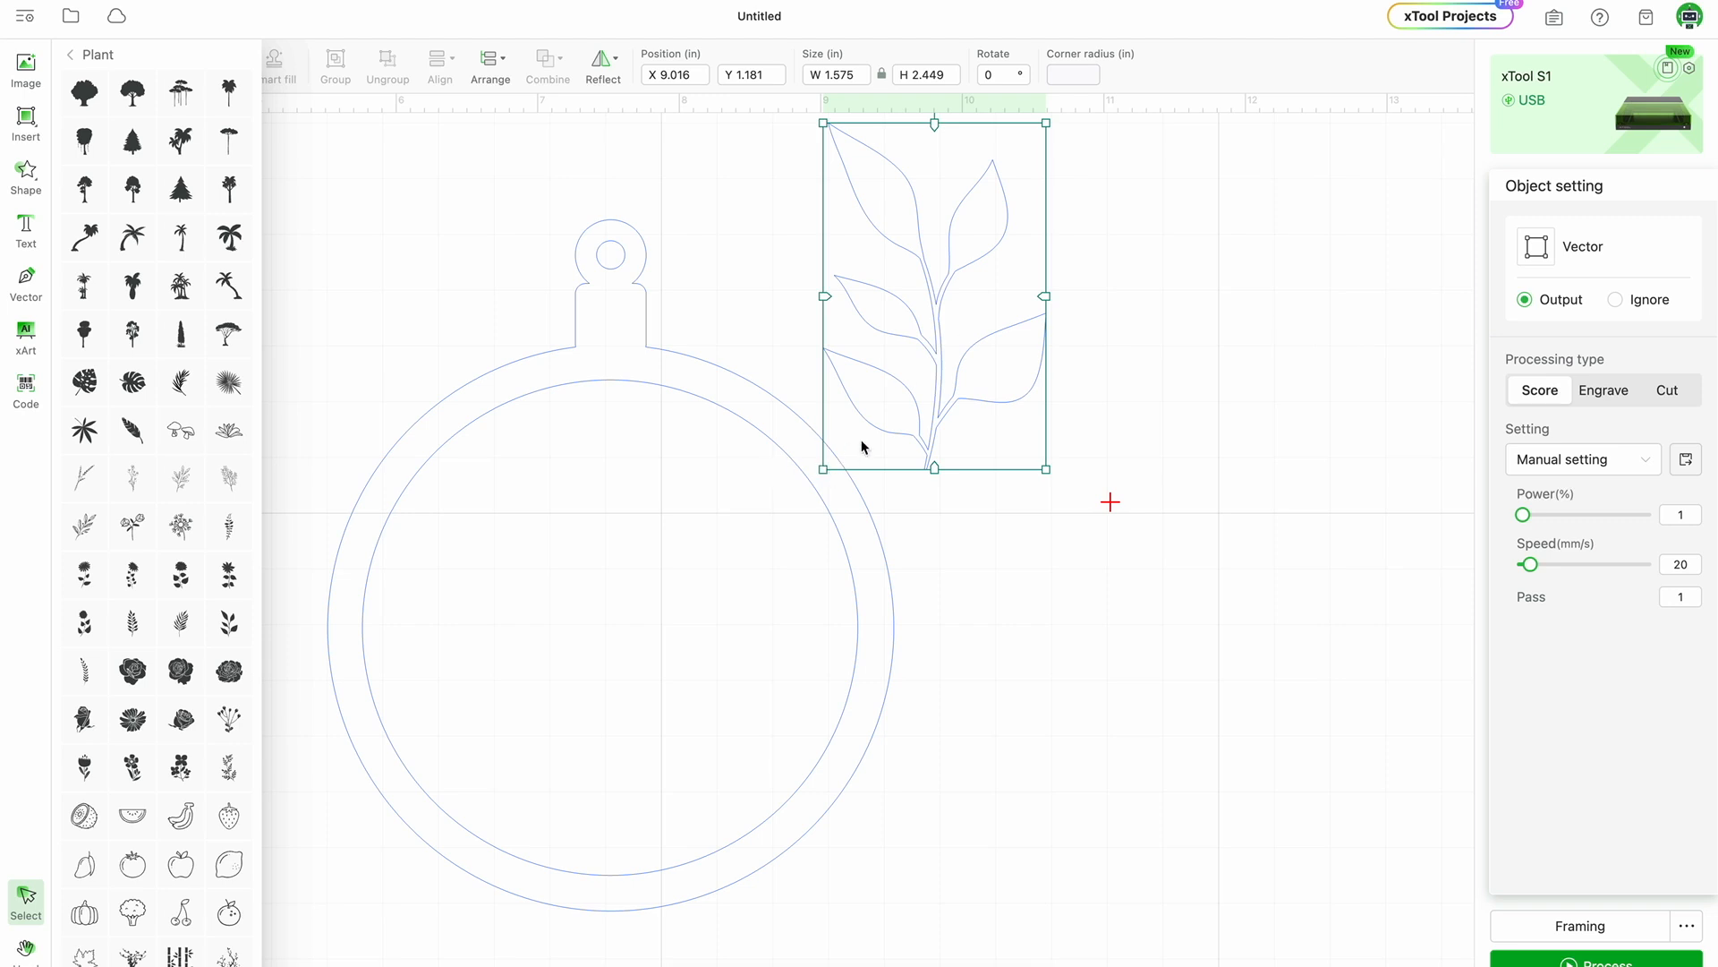
{"action": "left_click_drag", "start_coordinate": [820, 471], "coordinate": [519, 566]}
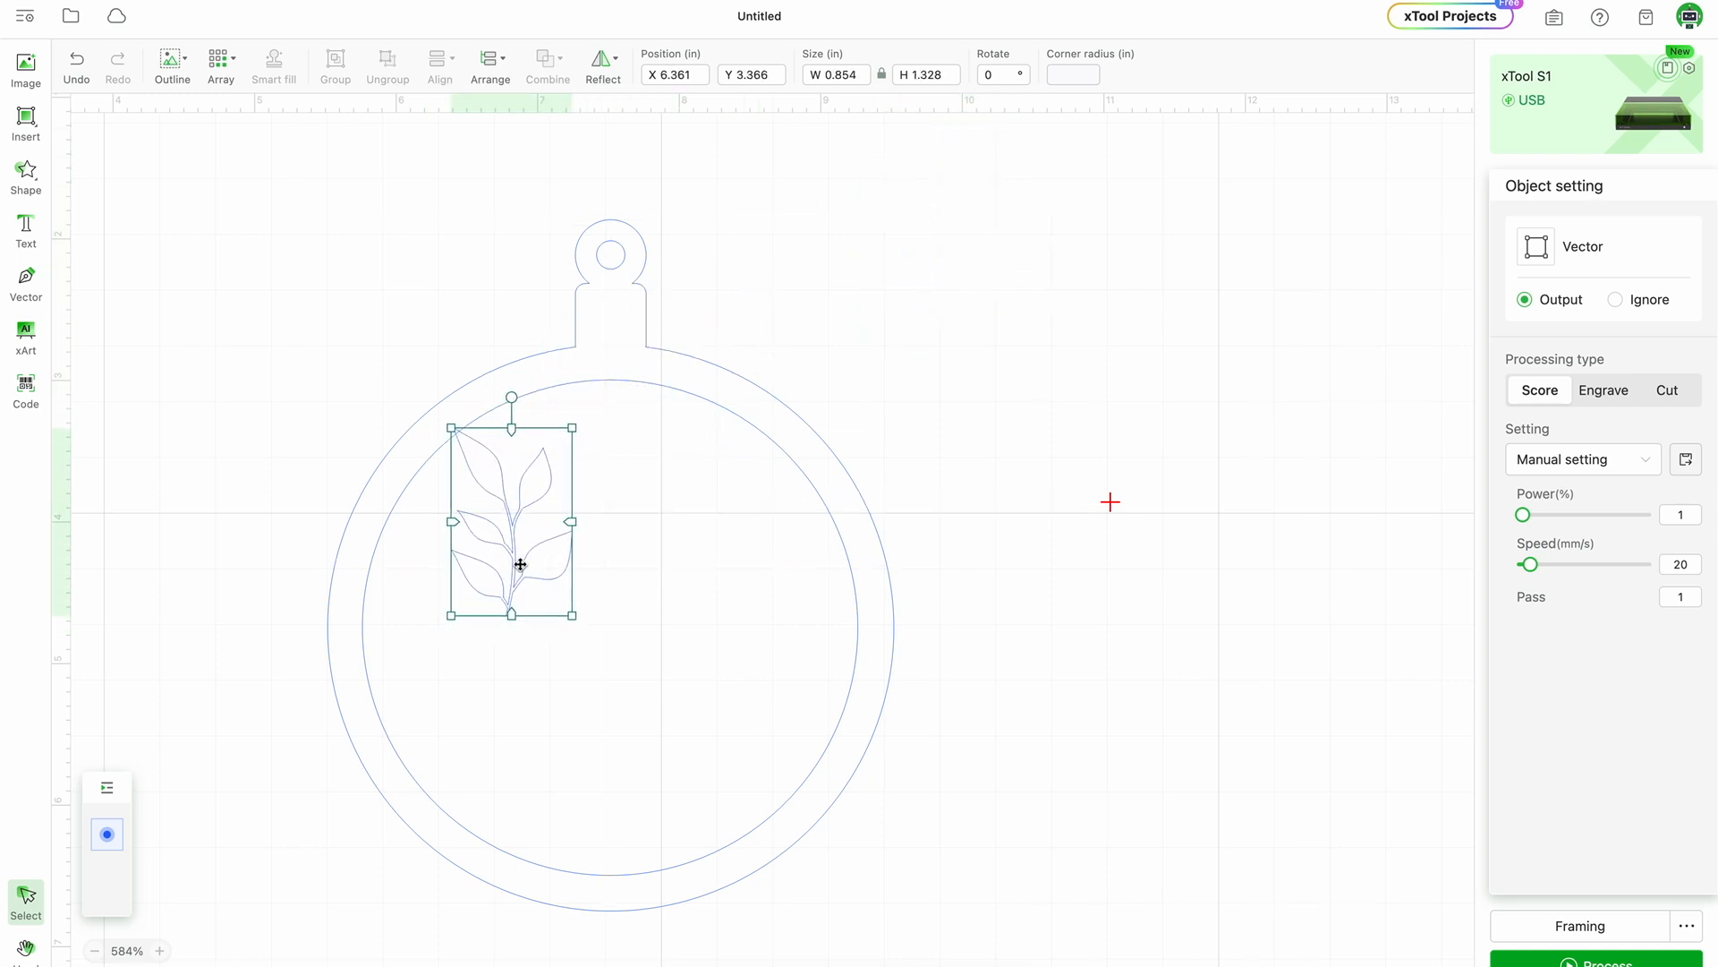
Tilt the leaf branch slightly counter-clockwise and place it overlapping the upper-right edge of the inner circle, at about X 8.16, Y 3.31 in.
{"action": "left_click_drag", "start_coordinate": [512, 395], "coordinate": [433, 364]}
{"action": "left_click_drag", "start_coordinate": [487, 487], "coordinate": [748, 493]}
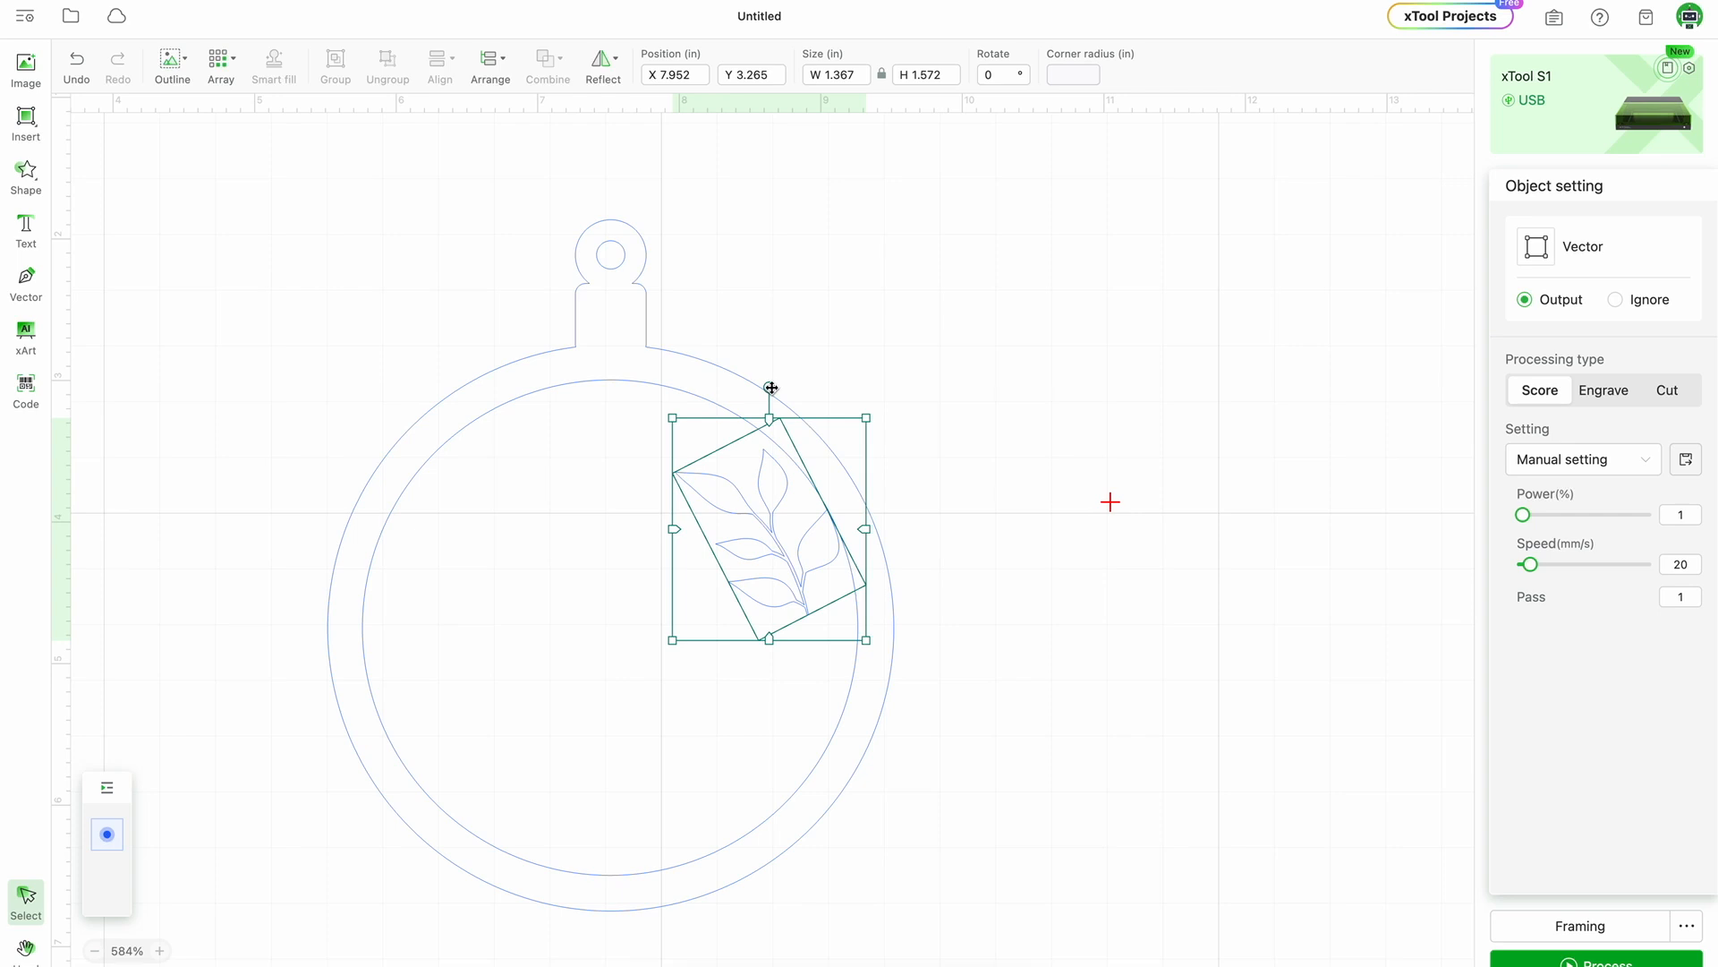
{"action": "left_click_drag", "start_coordinate": [770, 387], "coordinate": [803, 419]}
{"action": "left_click", "coordinate": [737, 573]}
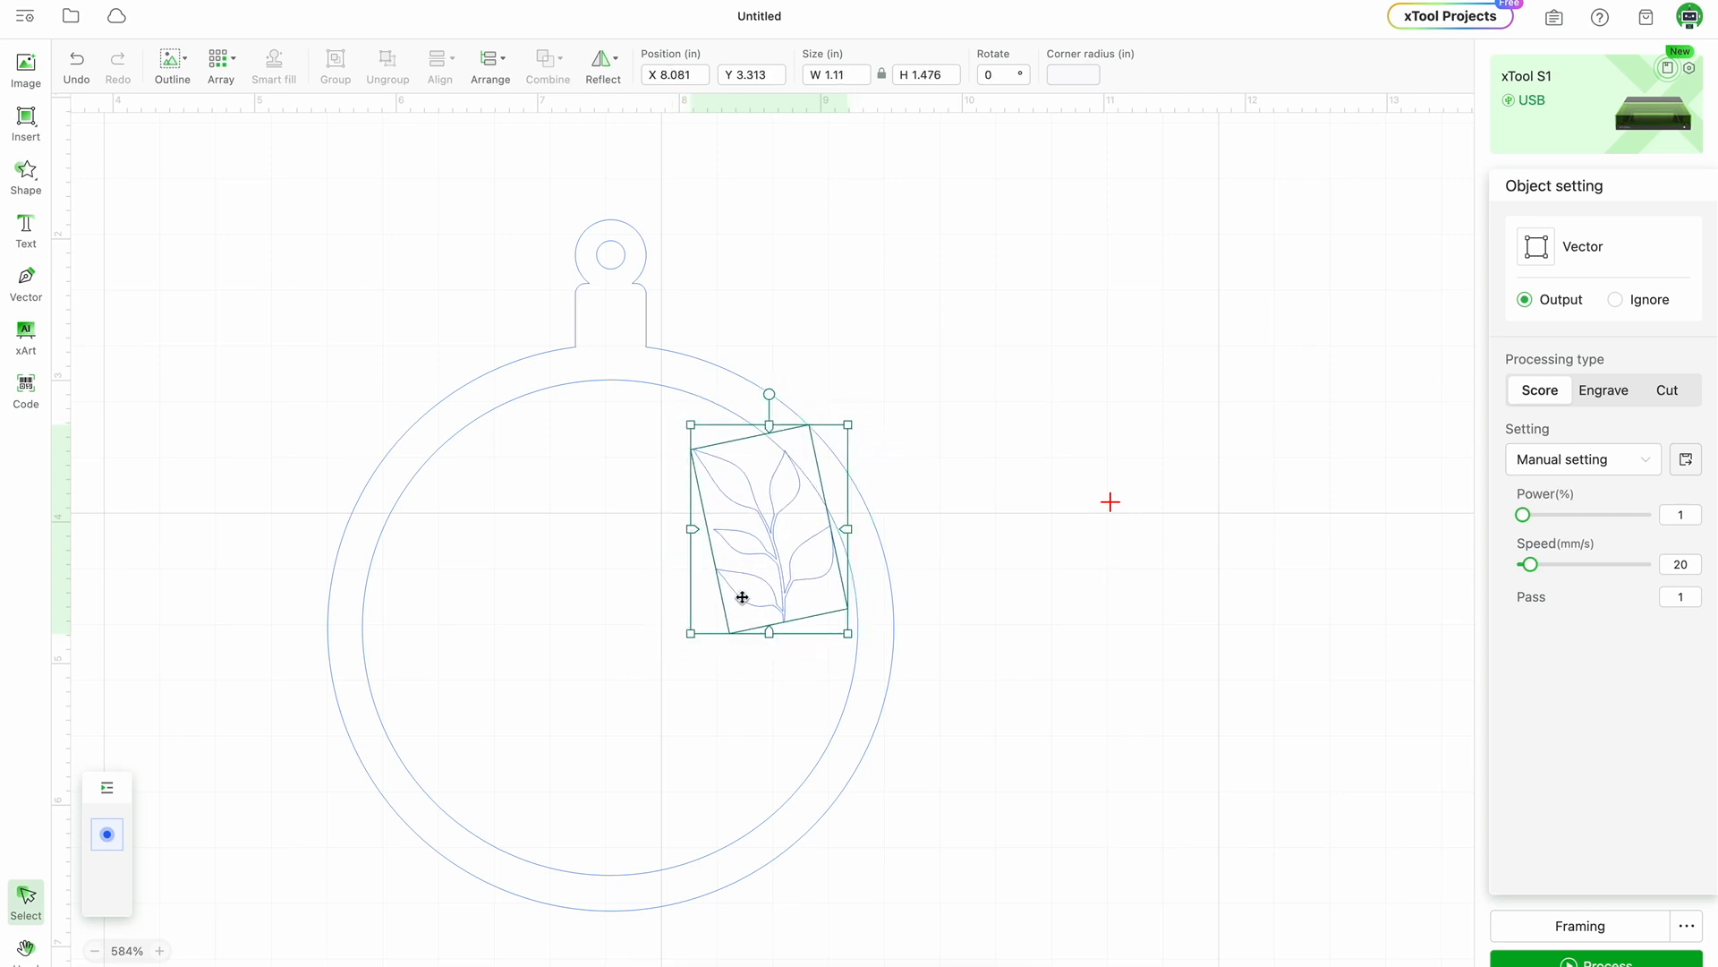
{"action": "left_click_drag", "start_coordinate": [750, 595], "coordinate": [754, 596]}
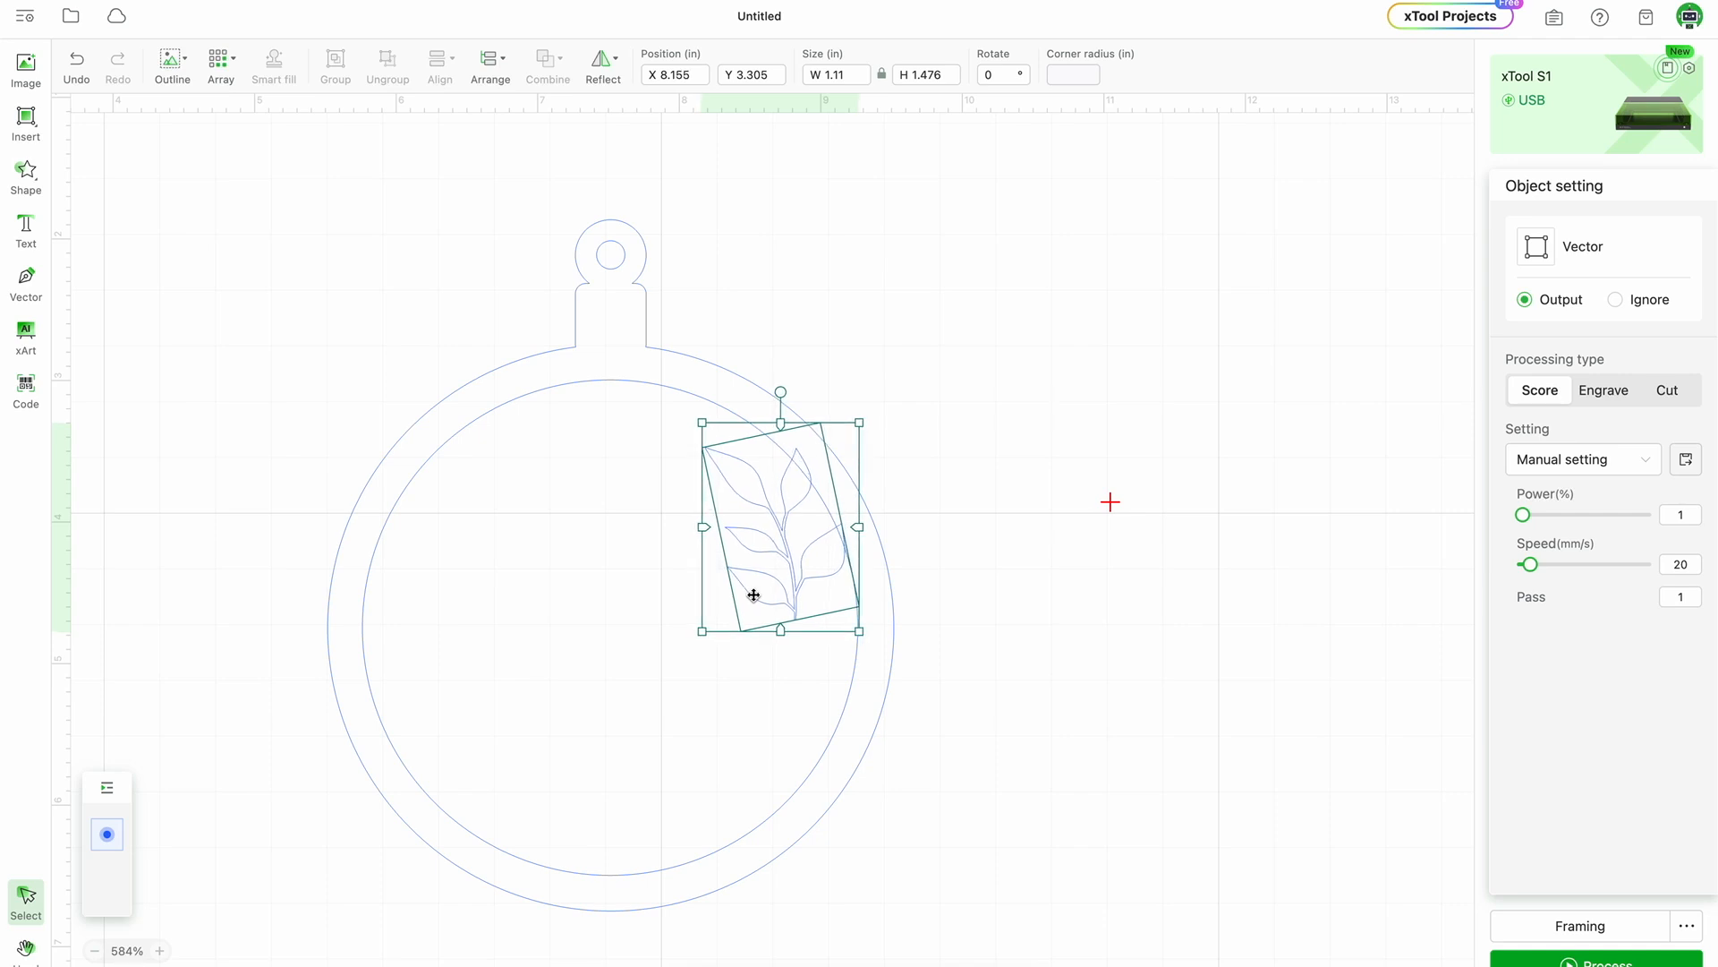
{"action": "left_click", "coordinate": [1064, 628]}
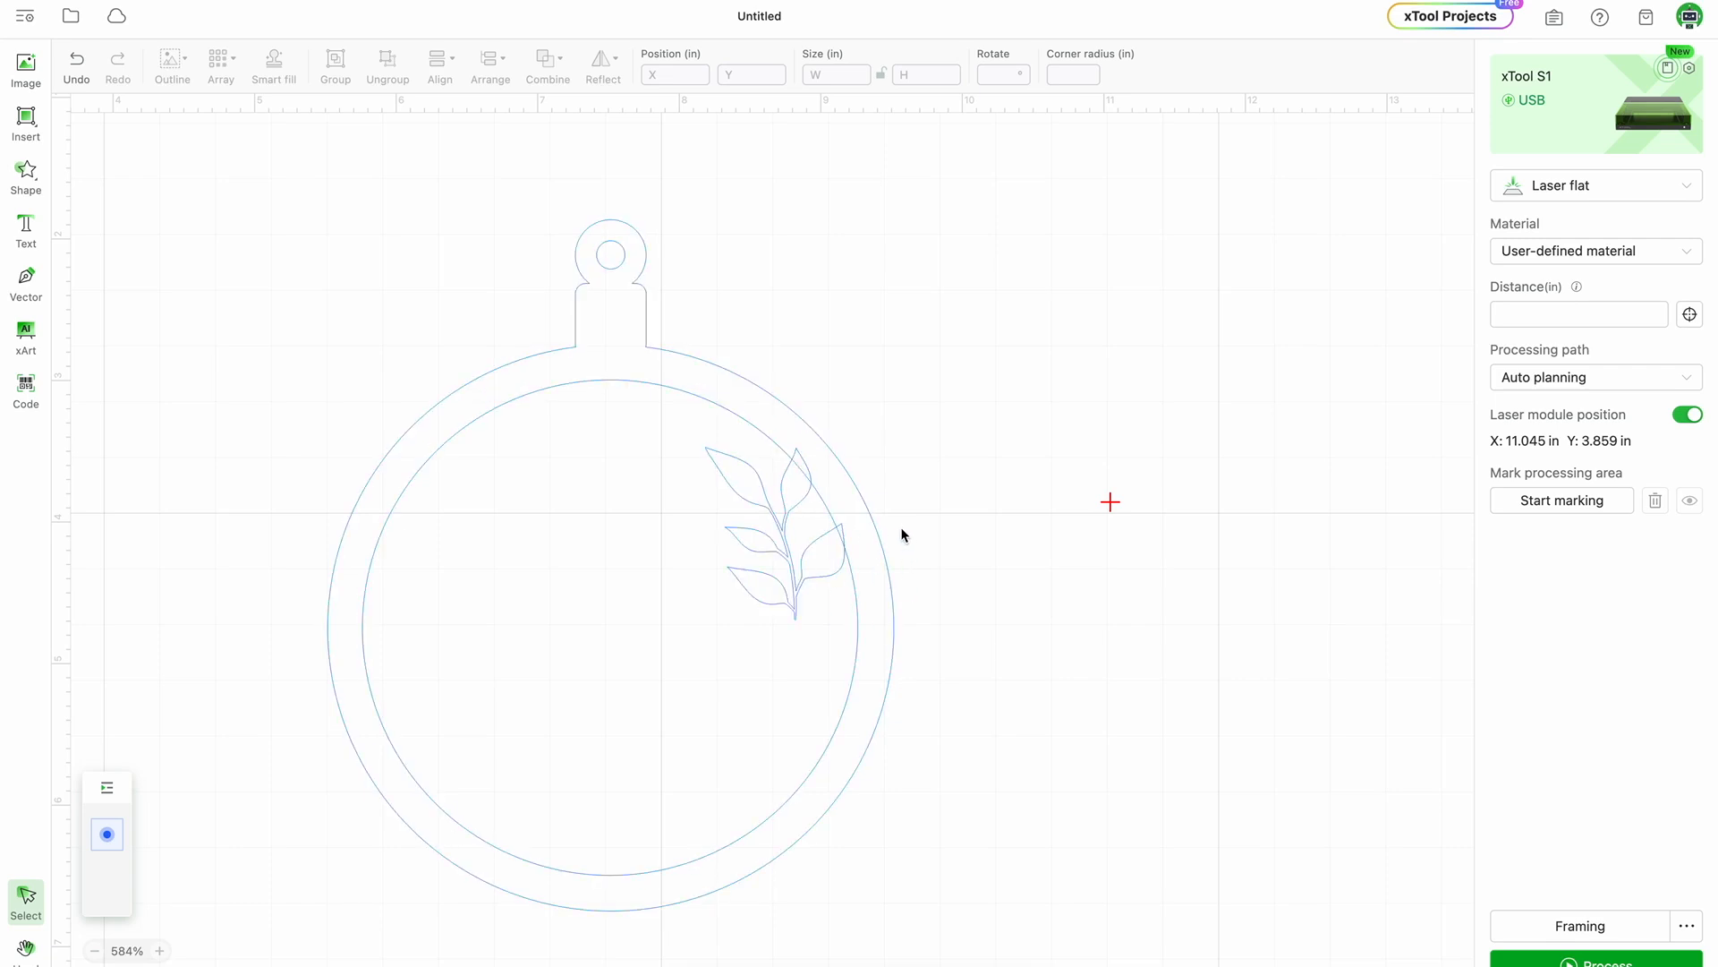
Unite the leaf branch with the ornament ring.
{"action": "left_click_drag", "start_coordinate": [251, 245], "coordinate": [1056, 663]}
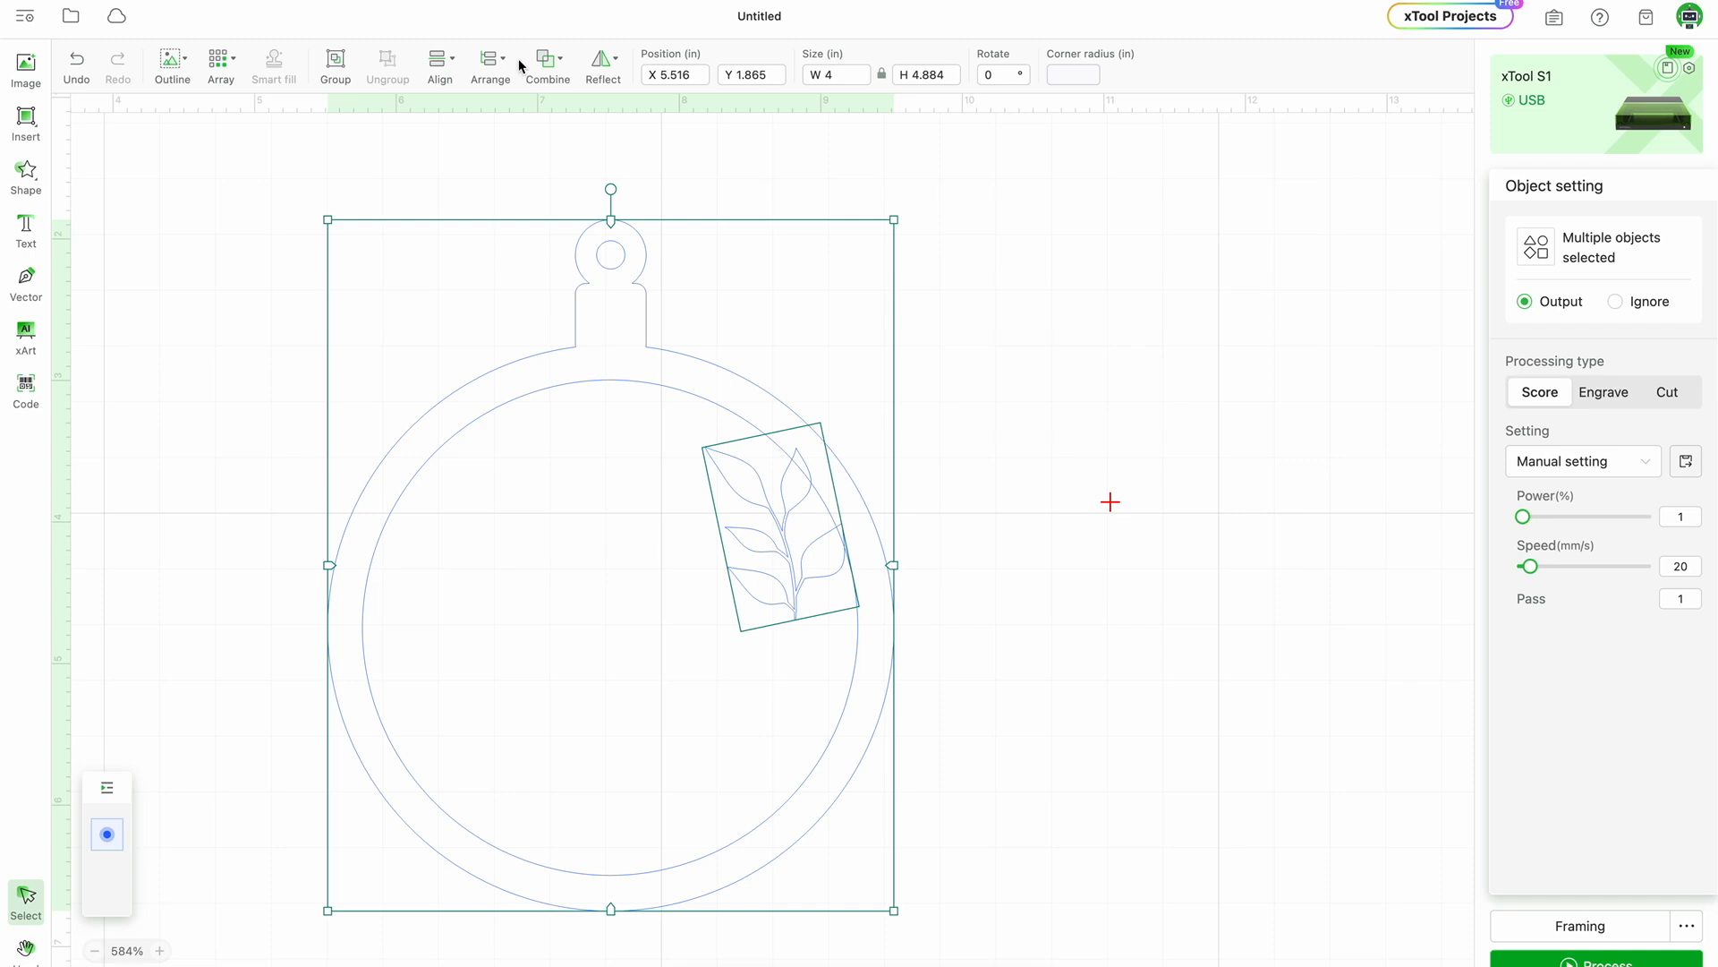
{"action": "left_click", "coordinate": [528, 84]}
{"action": "left_click", "coordinate": [547, 113]}
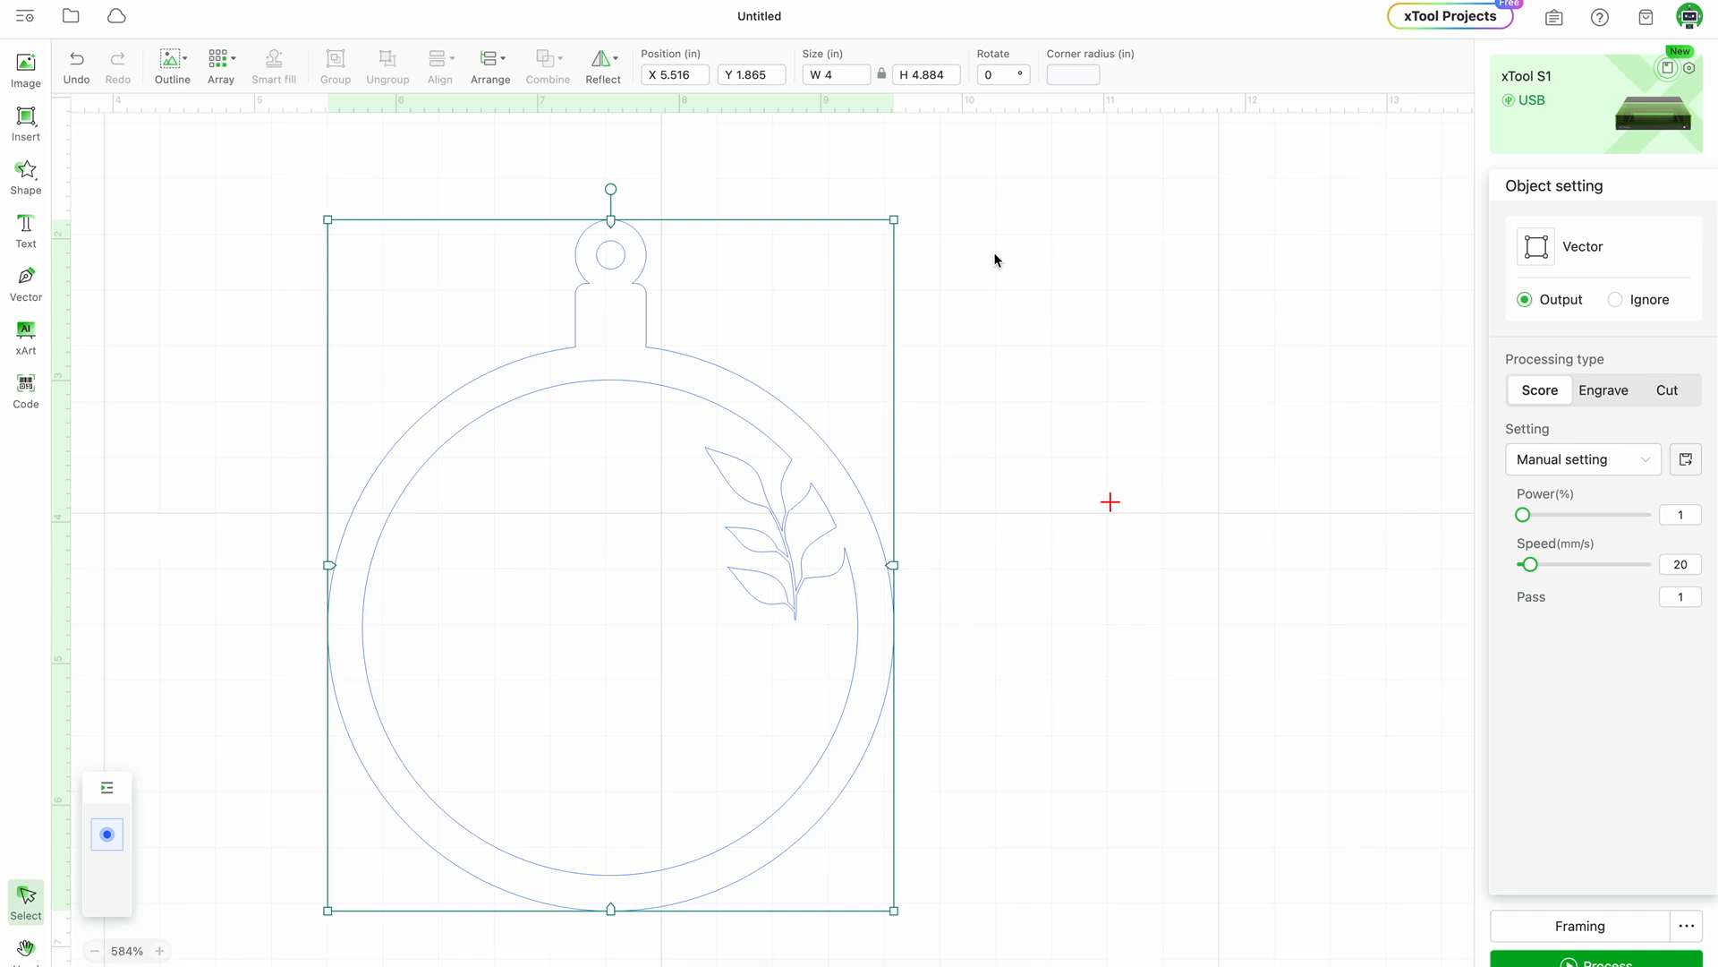
Look through the Festival category of the shape library for a decoration for the ornament.
{"action": "left_click", "coordinate": [24, 182]}
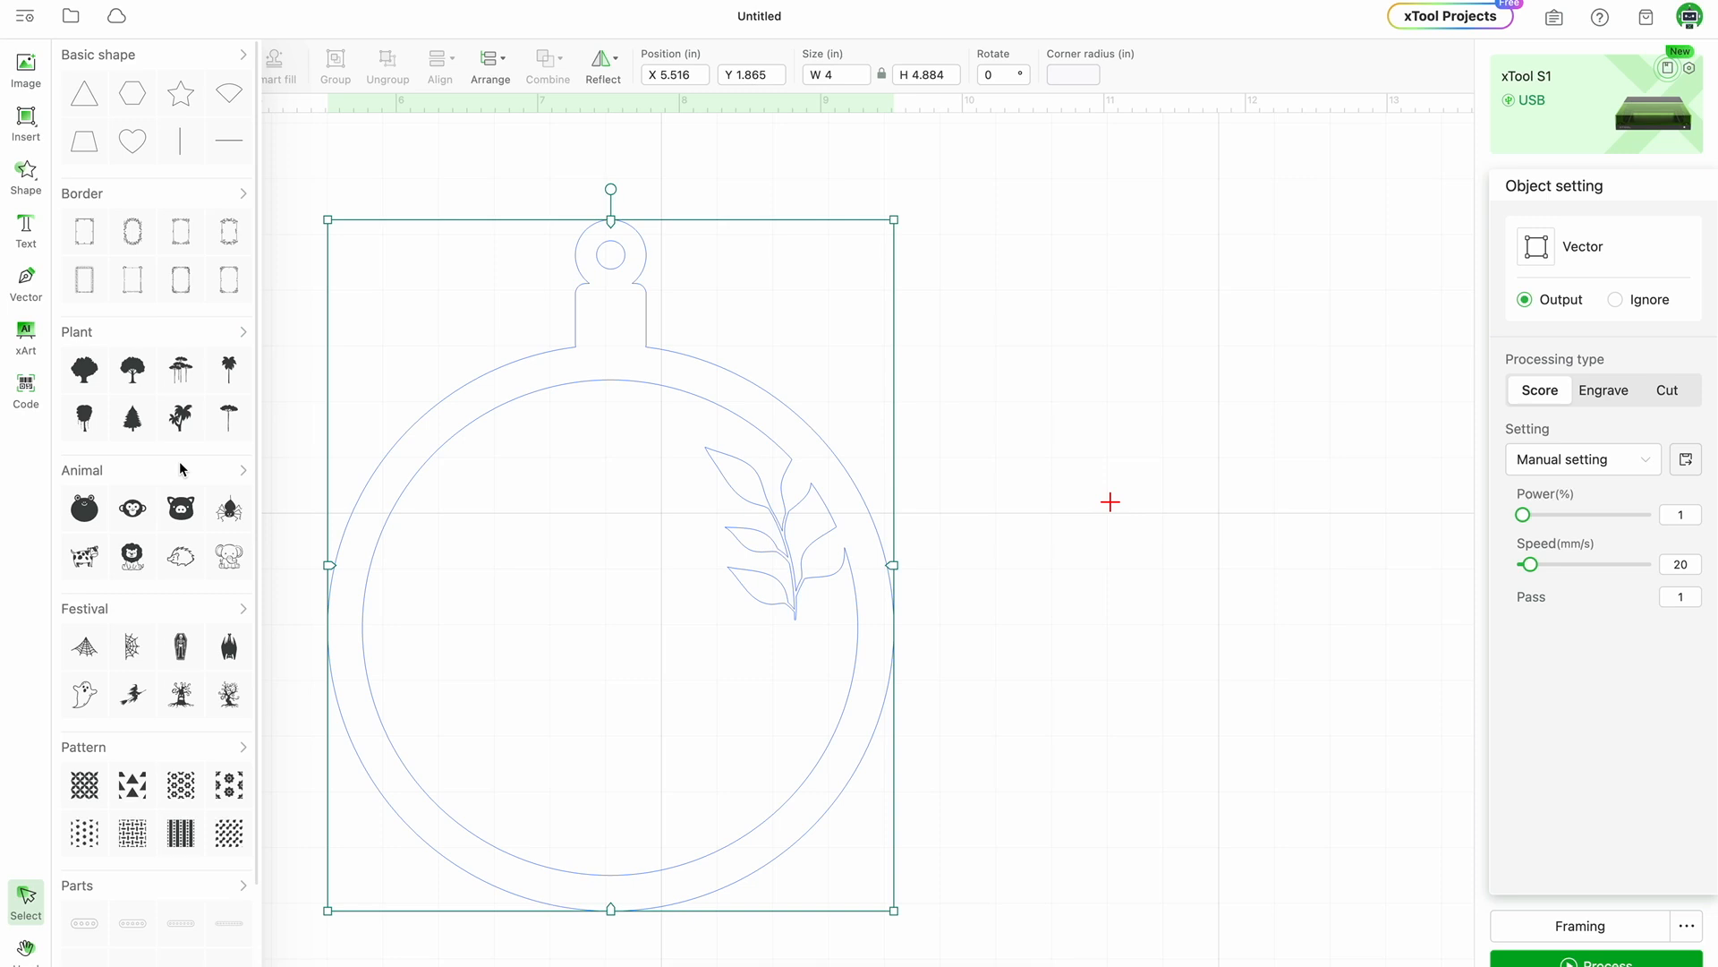
{"action": "left_click_drag", "start_coordinate": [258, 418], "coordinate": [269, 587]}
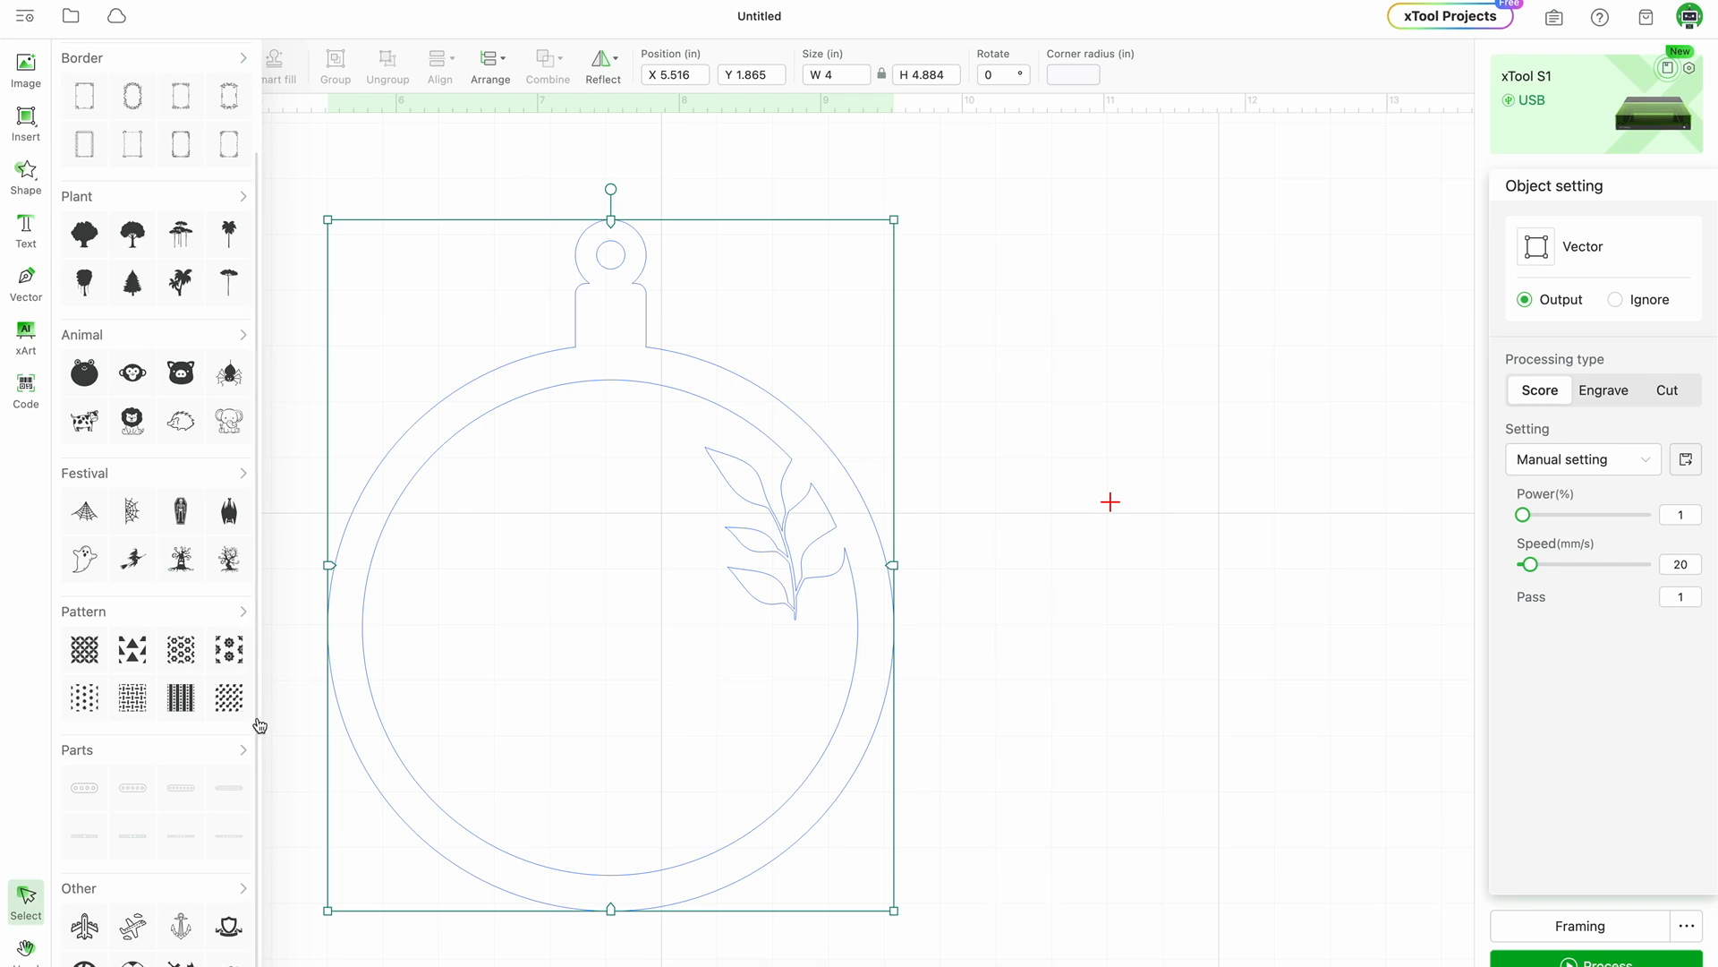
{"action": "left_click", "coordinate": [247, 473]}
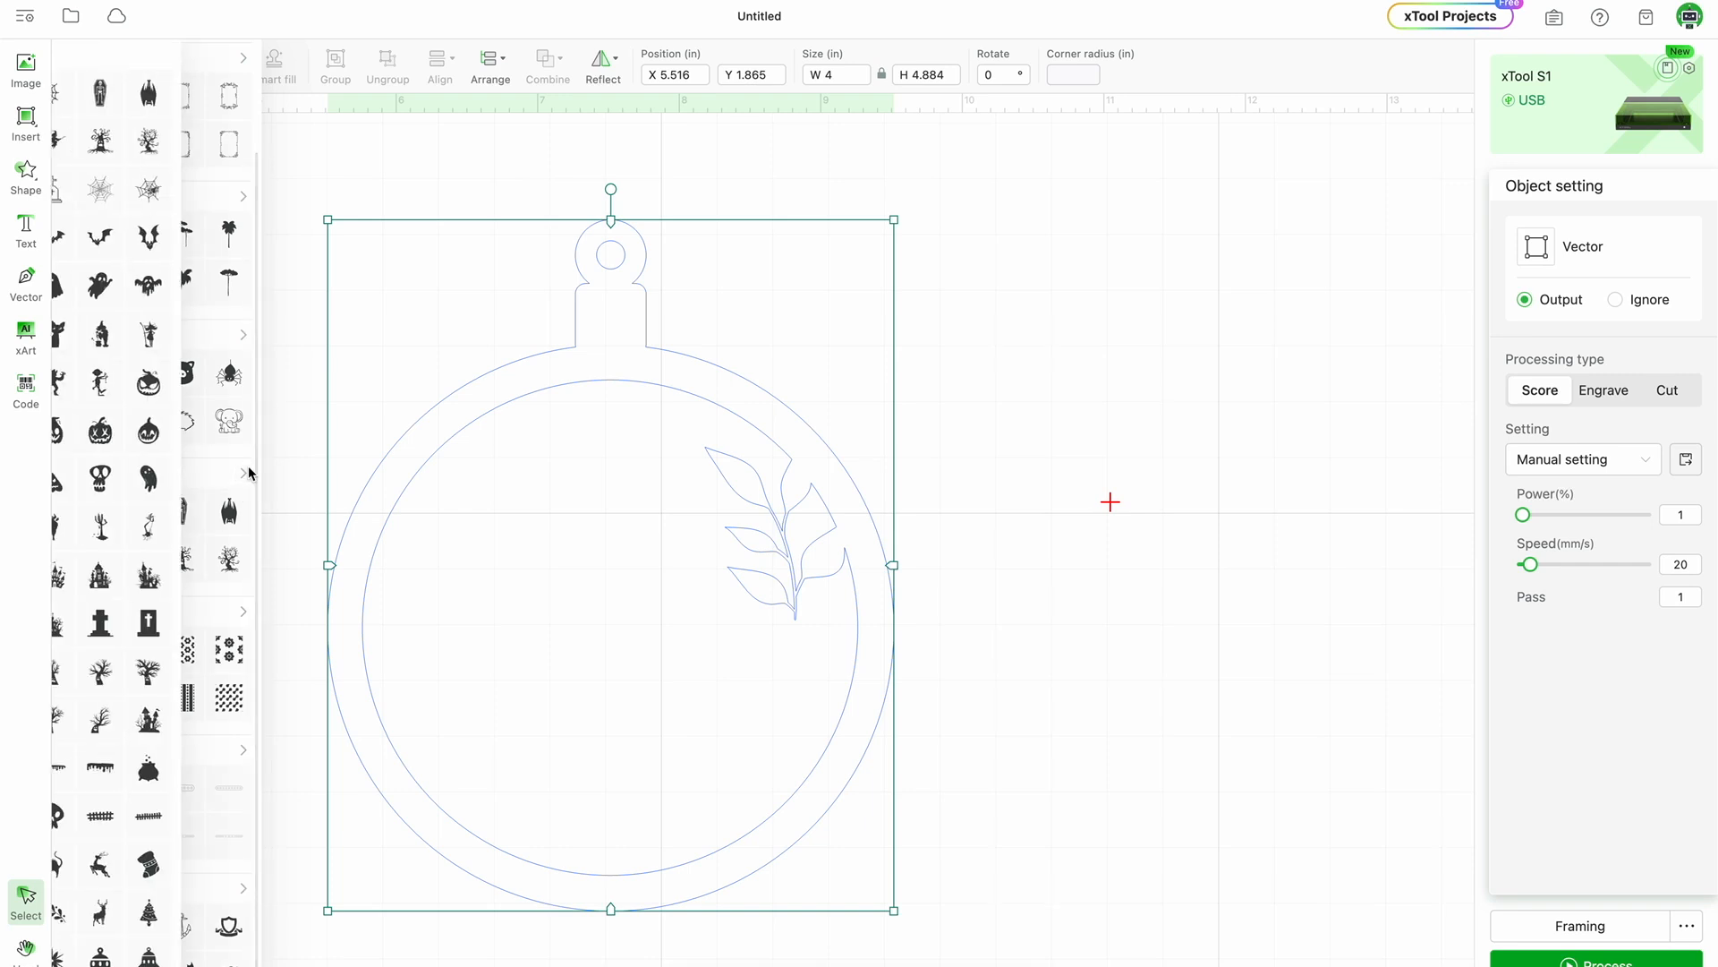
{"action": "mouse_move", "coordinate": [249, 475]}
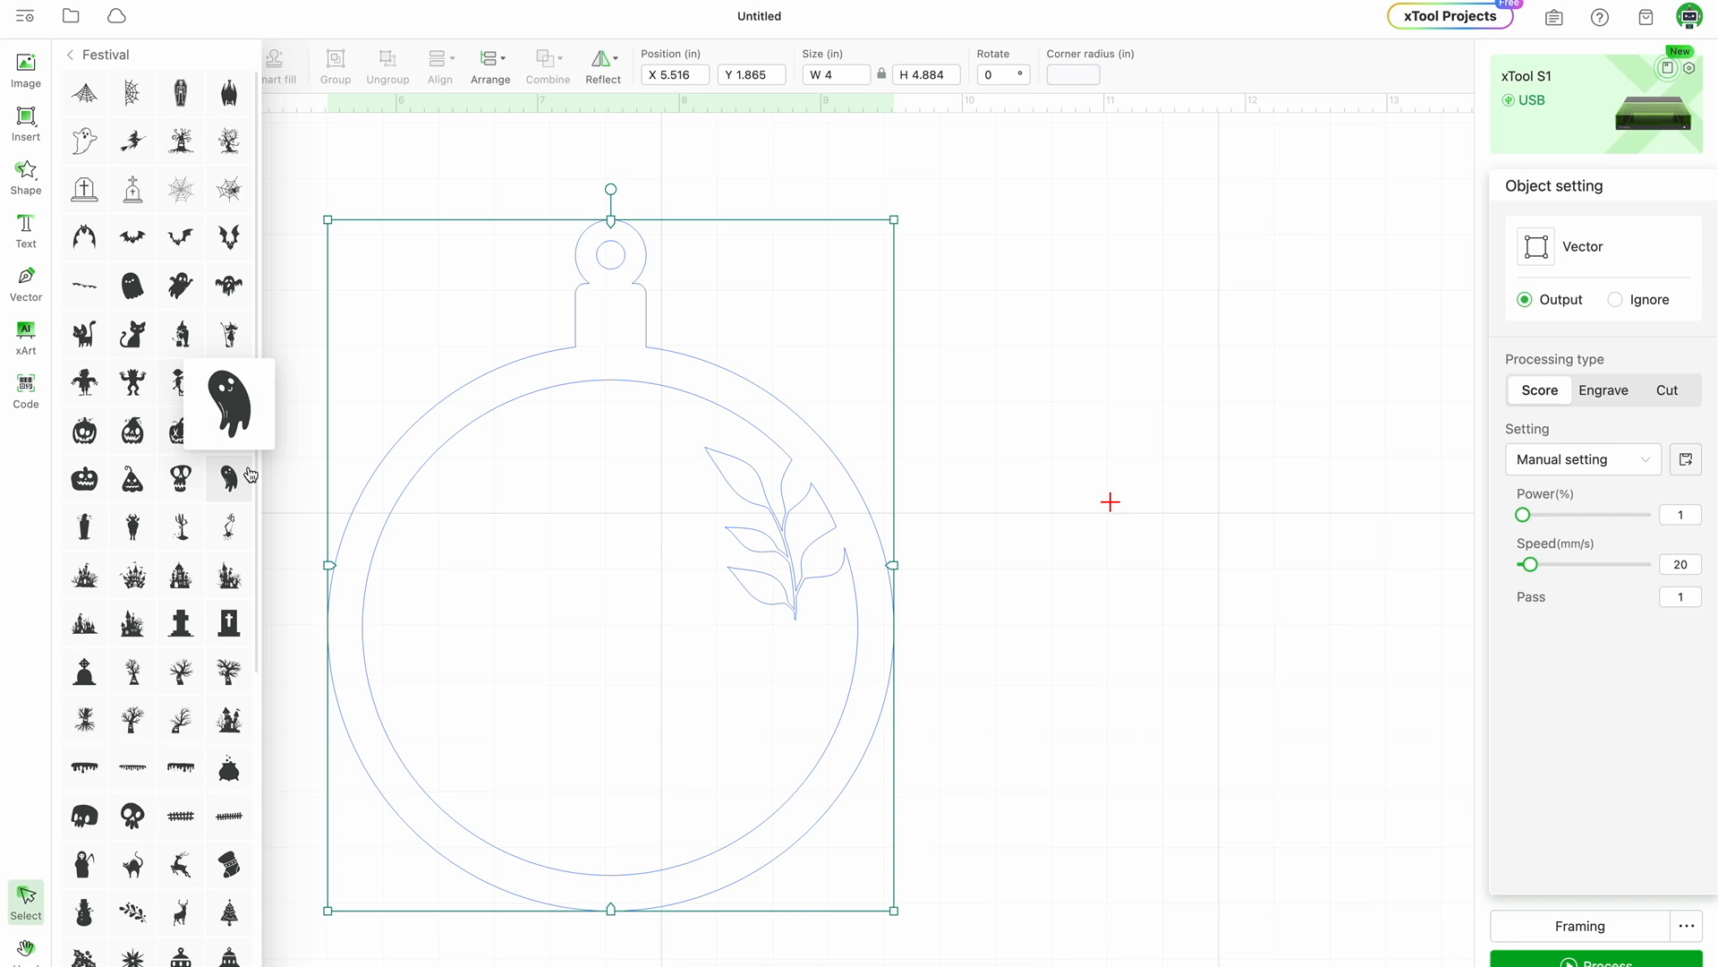
{"action": "left_click_drag", "start_coordinate": [257, 276], "coordinate": [261, 634]}
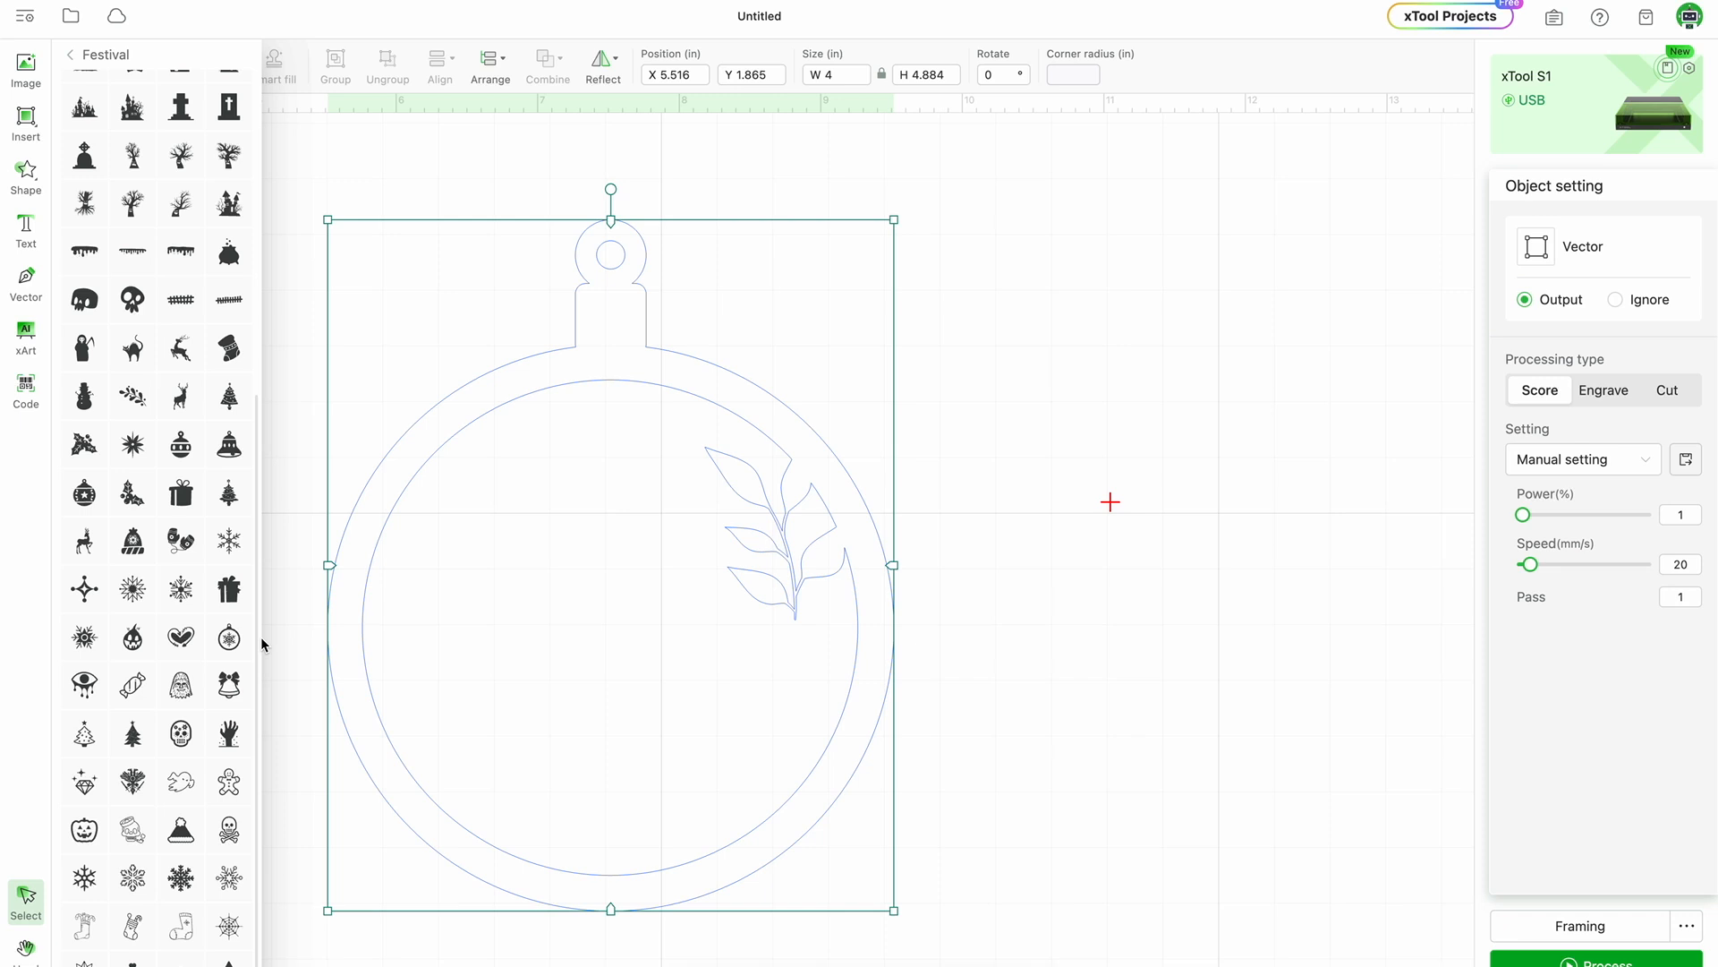
{"action": "left_click_drag", "start_coordinate": [266, 609], "coordinate": [267, 261]}
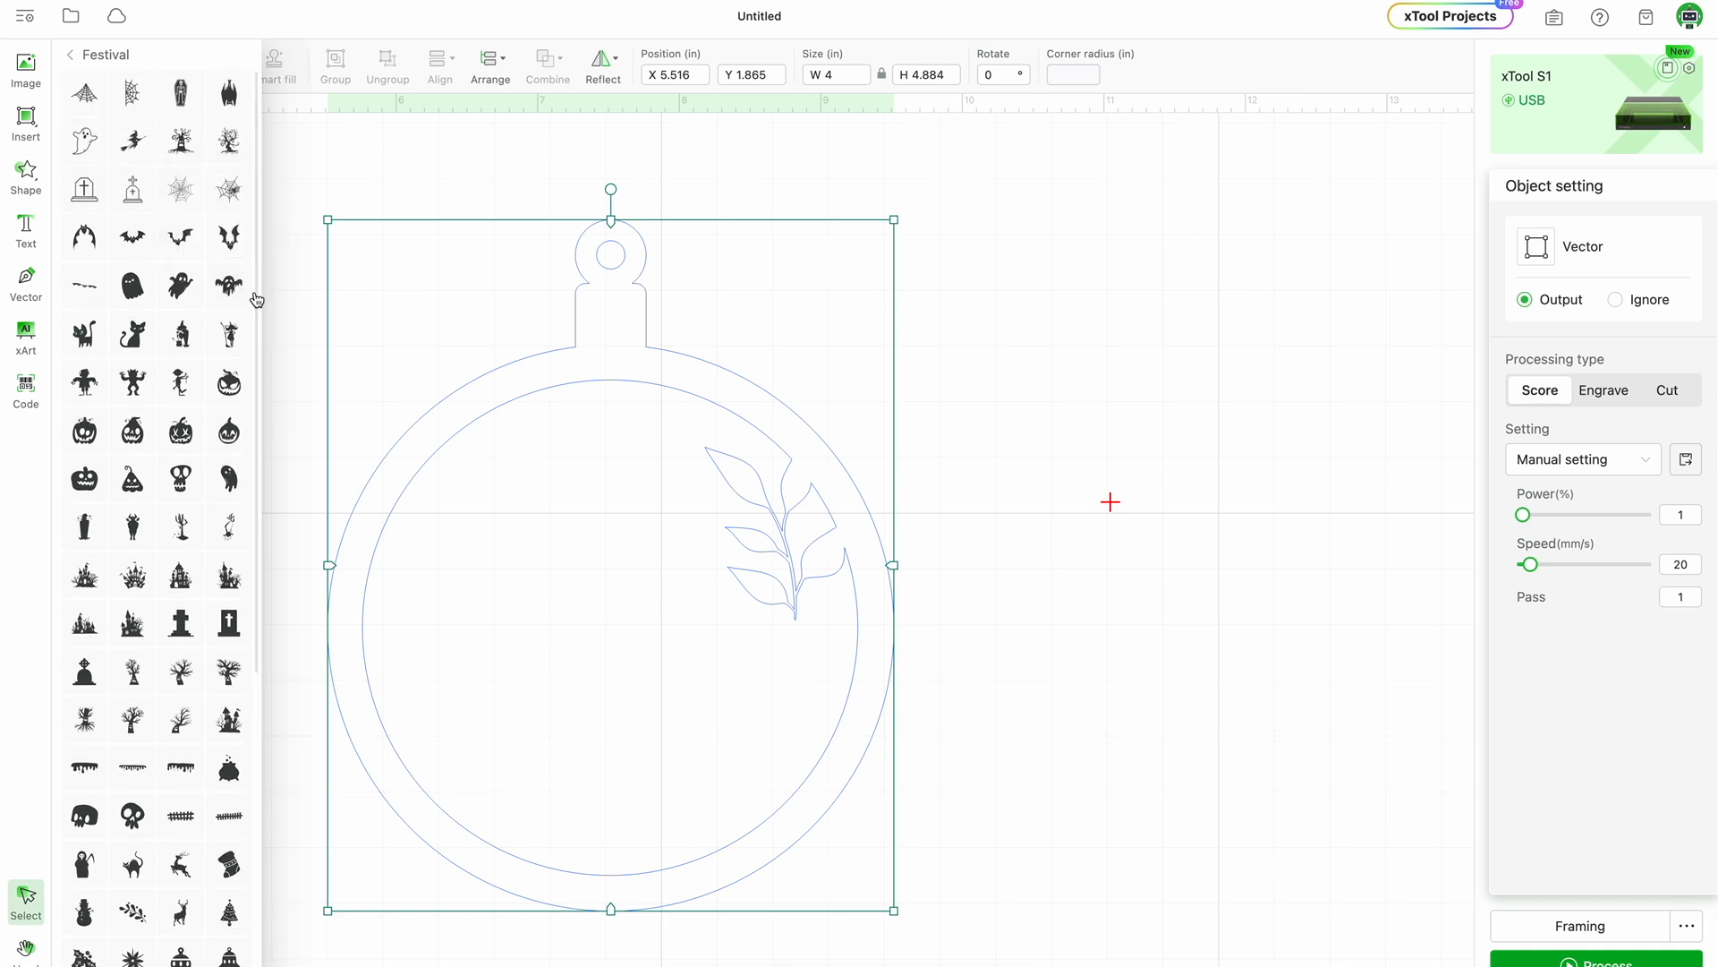
{"action": "left_click", "coordinate": [90, 59]}
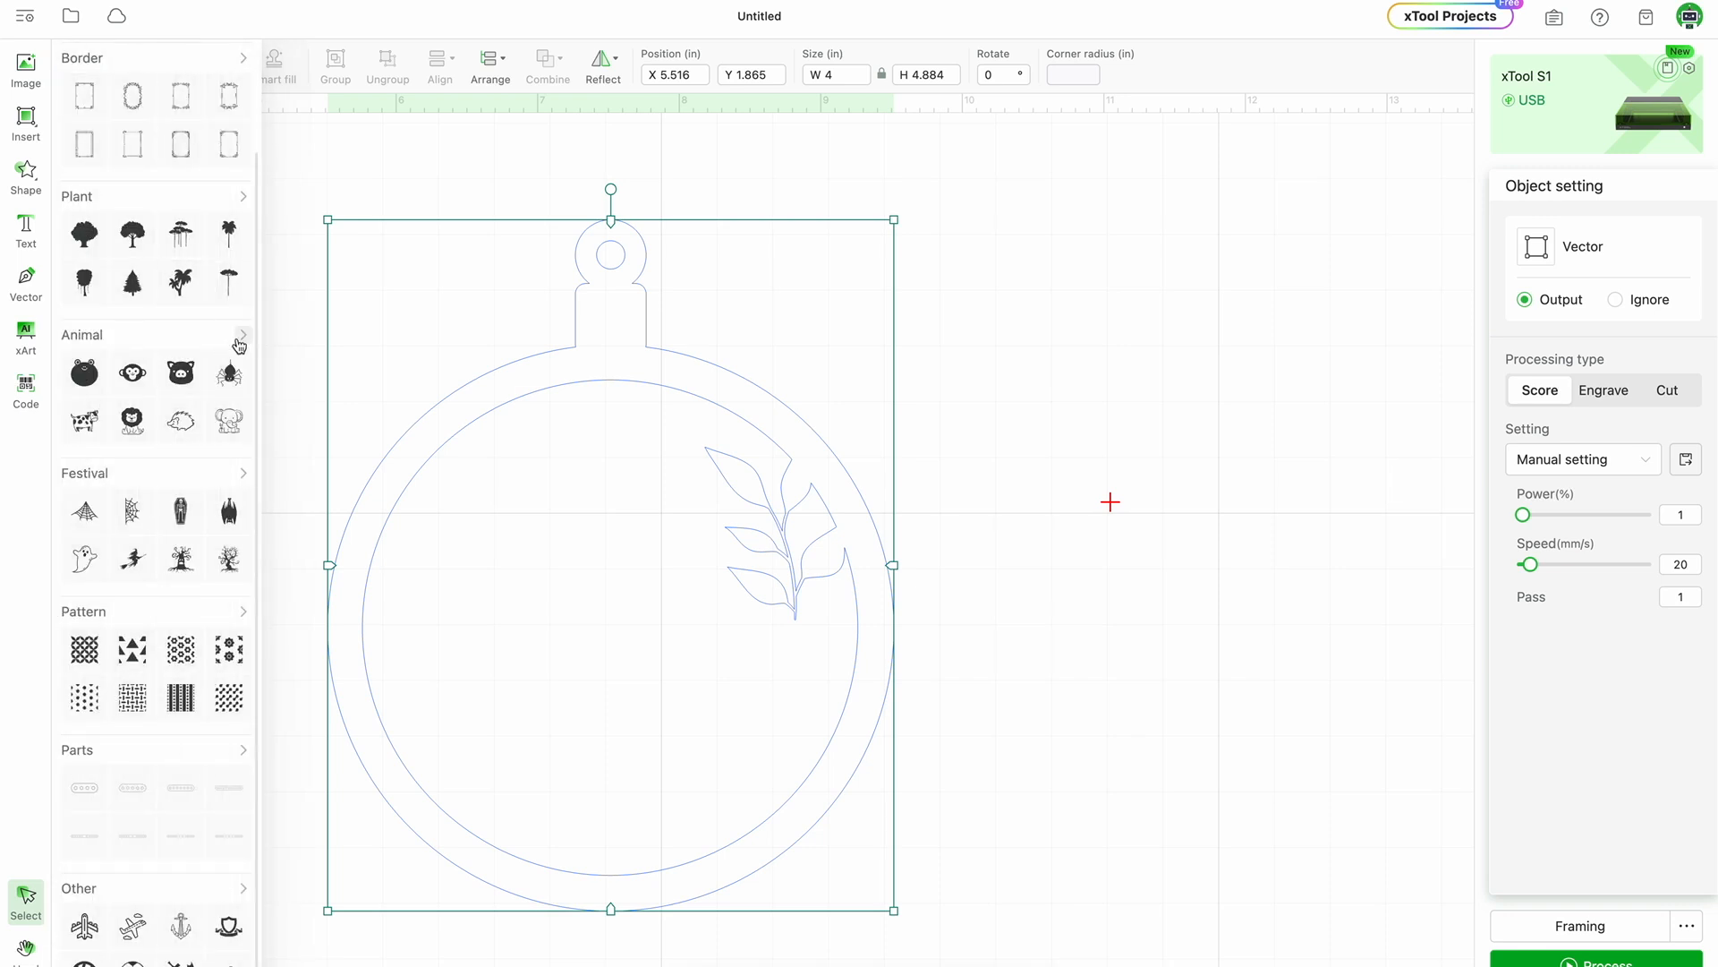
Insert the side-view butterfly with patterned wings from the Animal shapes.
{"action": "left_click", "coordinate": [243, 337]}
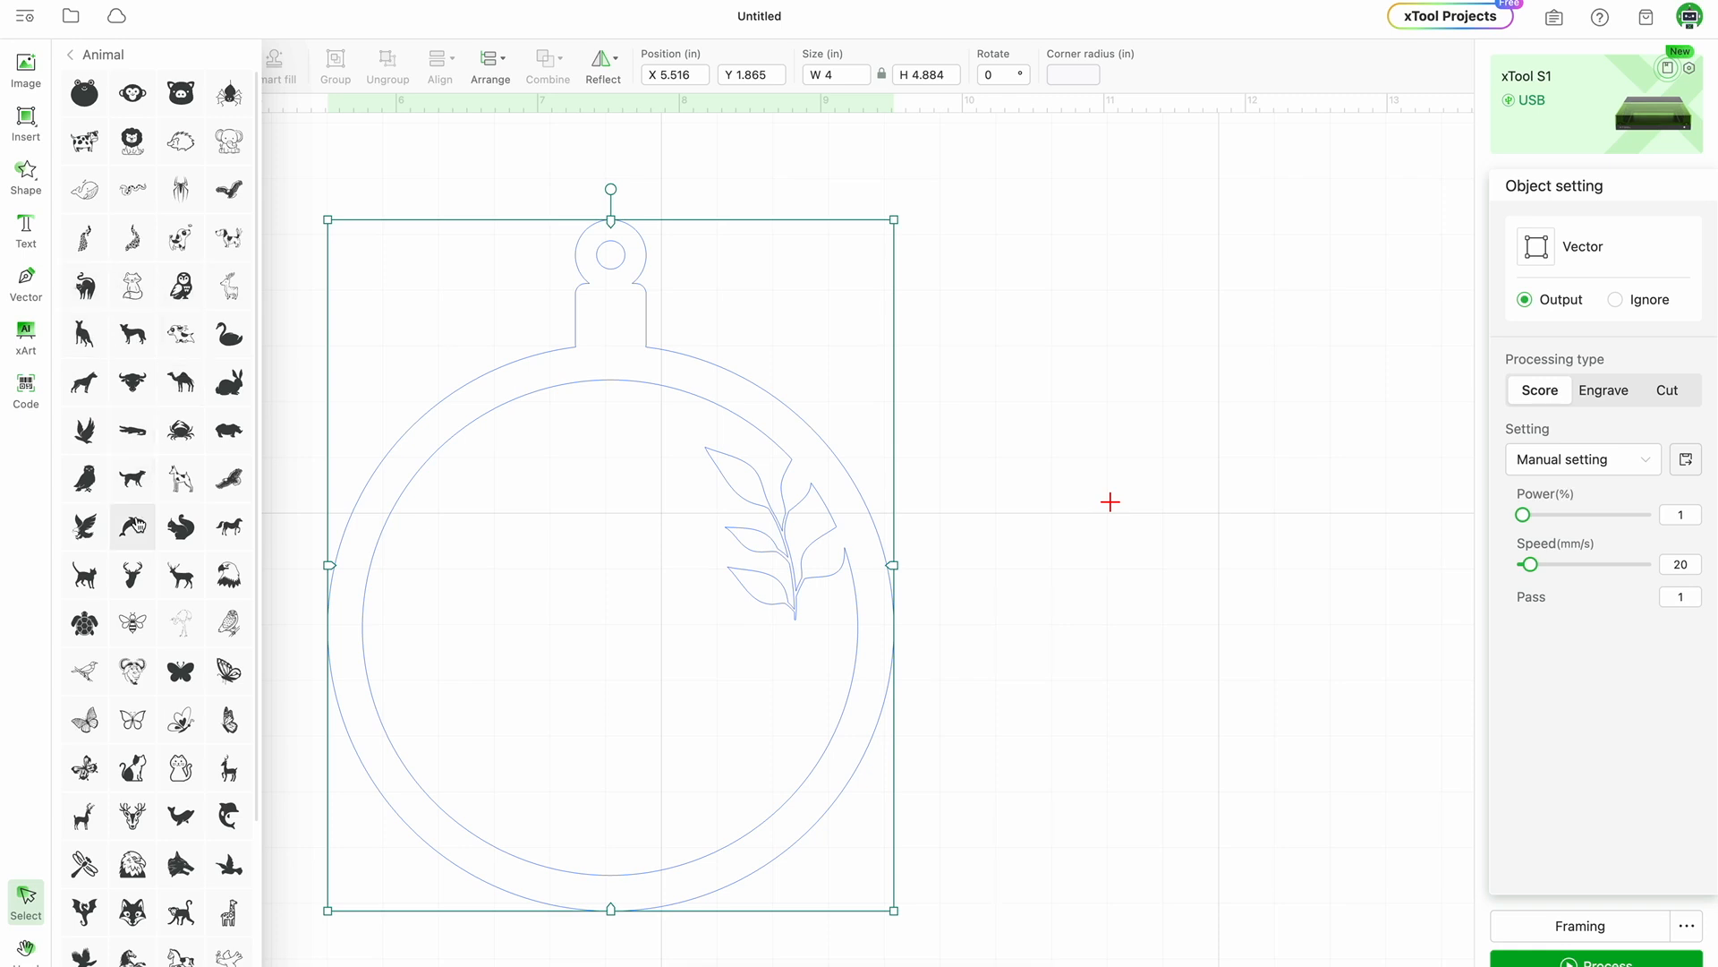
{"action": "mouse_move", "coordinate": [231, 664]}
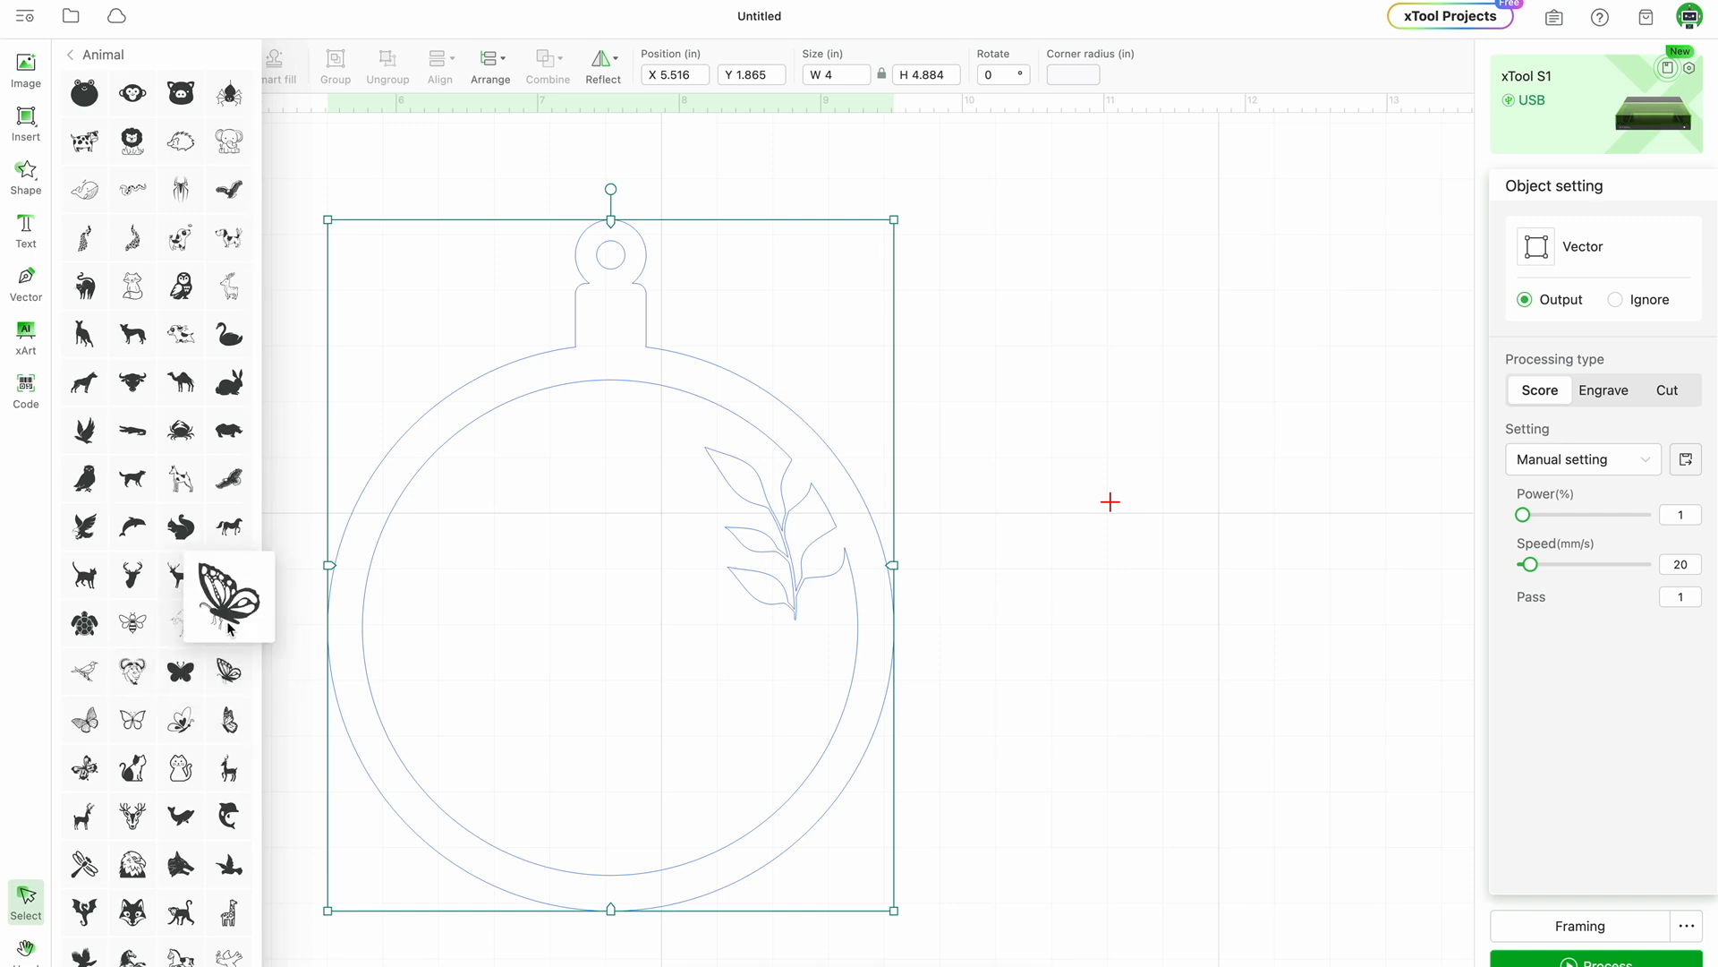
{"action": "left_click", "coordinate": [230, 678]}
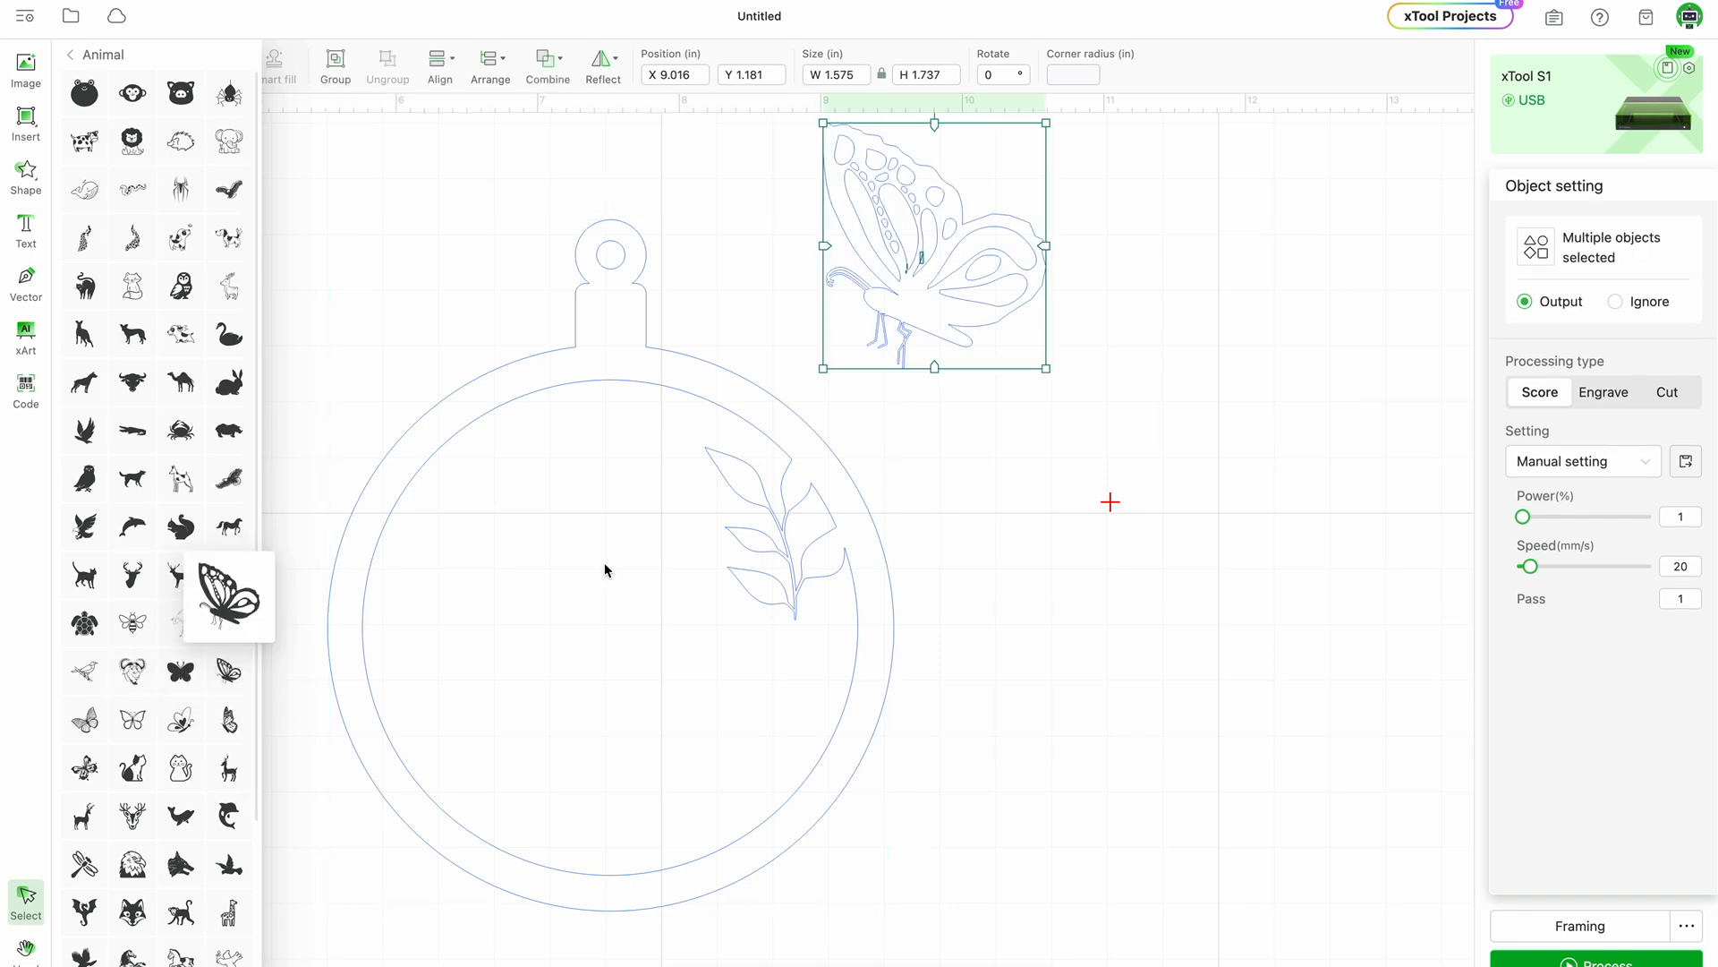
Move the butterfly inside the ring so its wing overlaps the inner circle's upper-left edge, at about X 6.27, Y 3.18 in.
{"action": "left_click", "coordinate": [871, 324]}
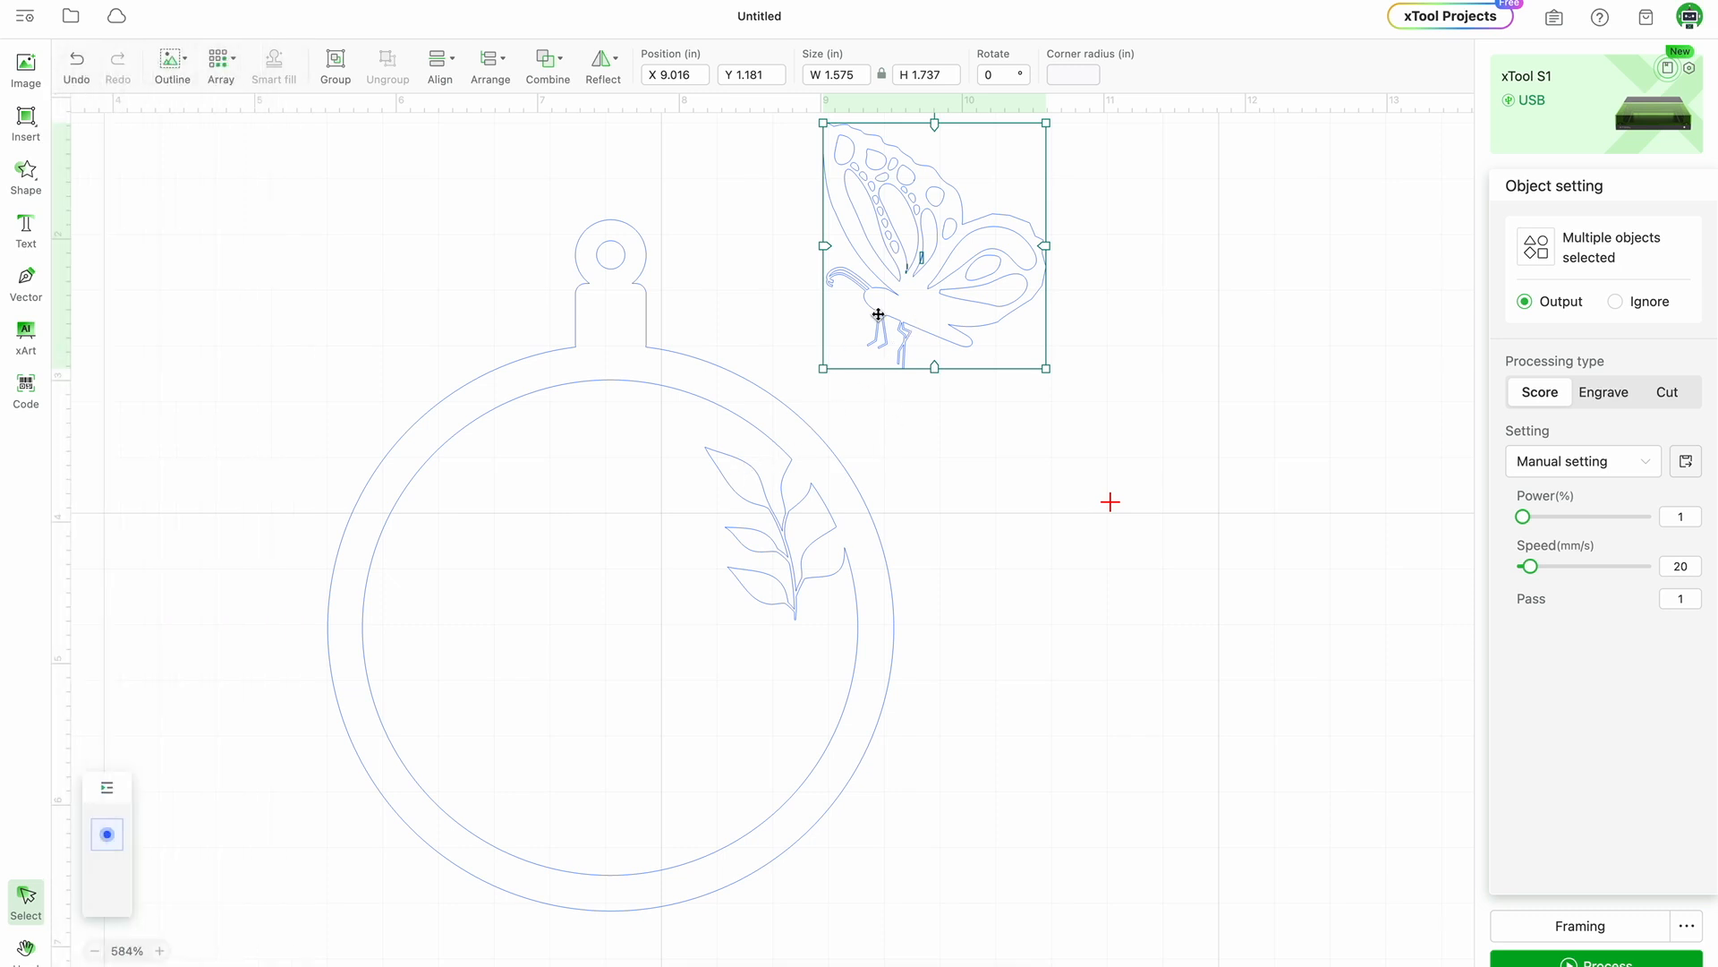
{"action": "left_click_drag", "start_coordinate": [972, 266], "coordinate": [569, 523]}
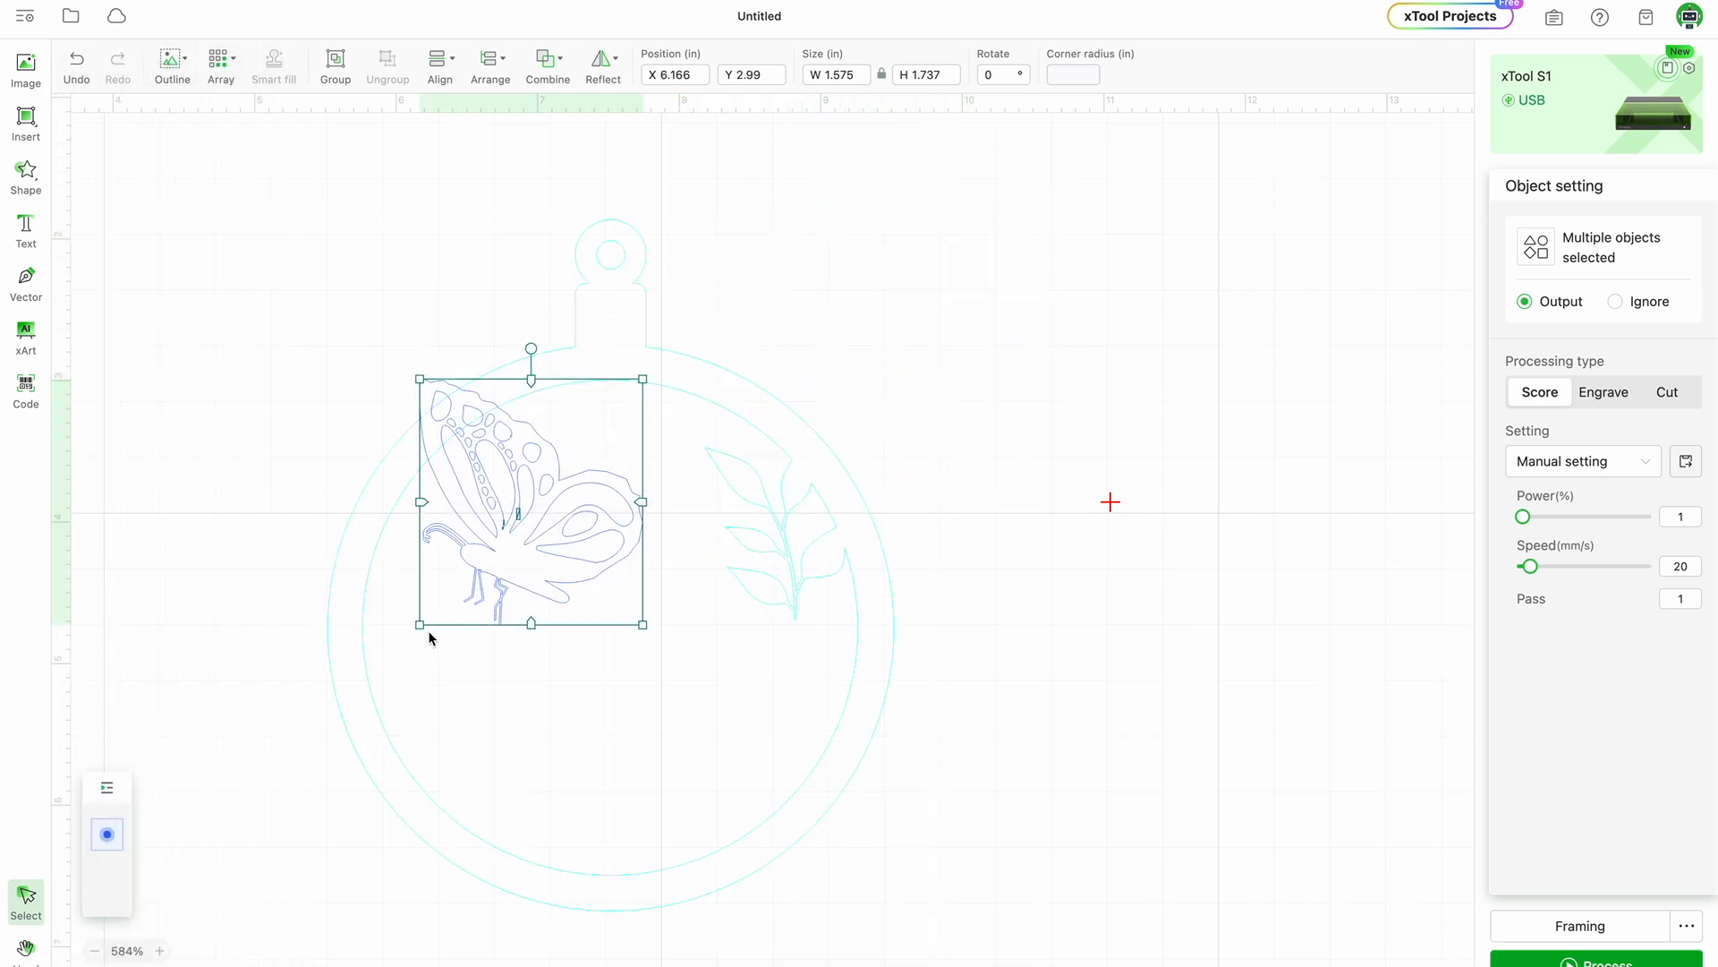
{"action": "mouse_move", "coordinate": [416, 631]}
{"action": "left_mouse_down"}
{"action": "mouse_move", "coordinate": [430, 614]}
{"action": "mouse_move", "coordinate": [408, 620]}
{"action": "left_mouse_up"}
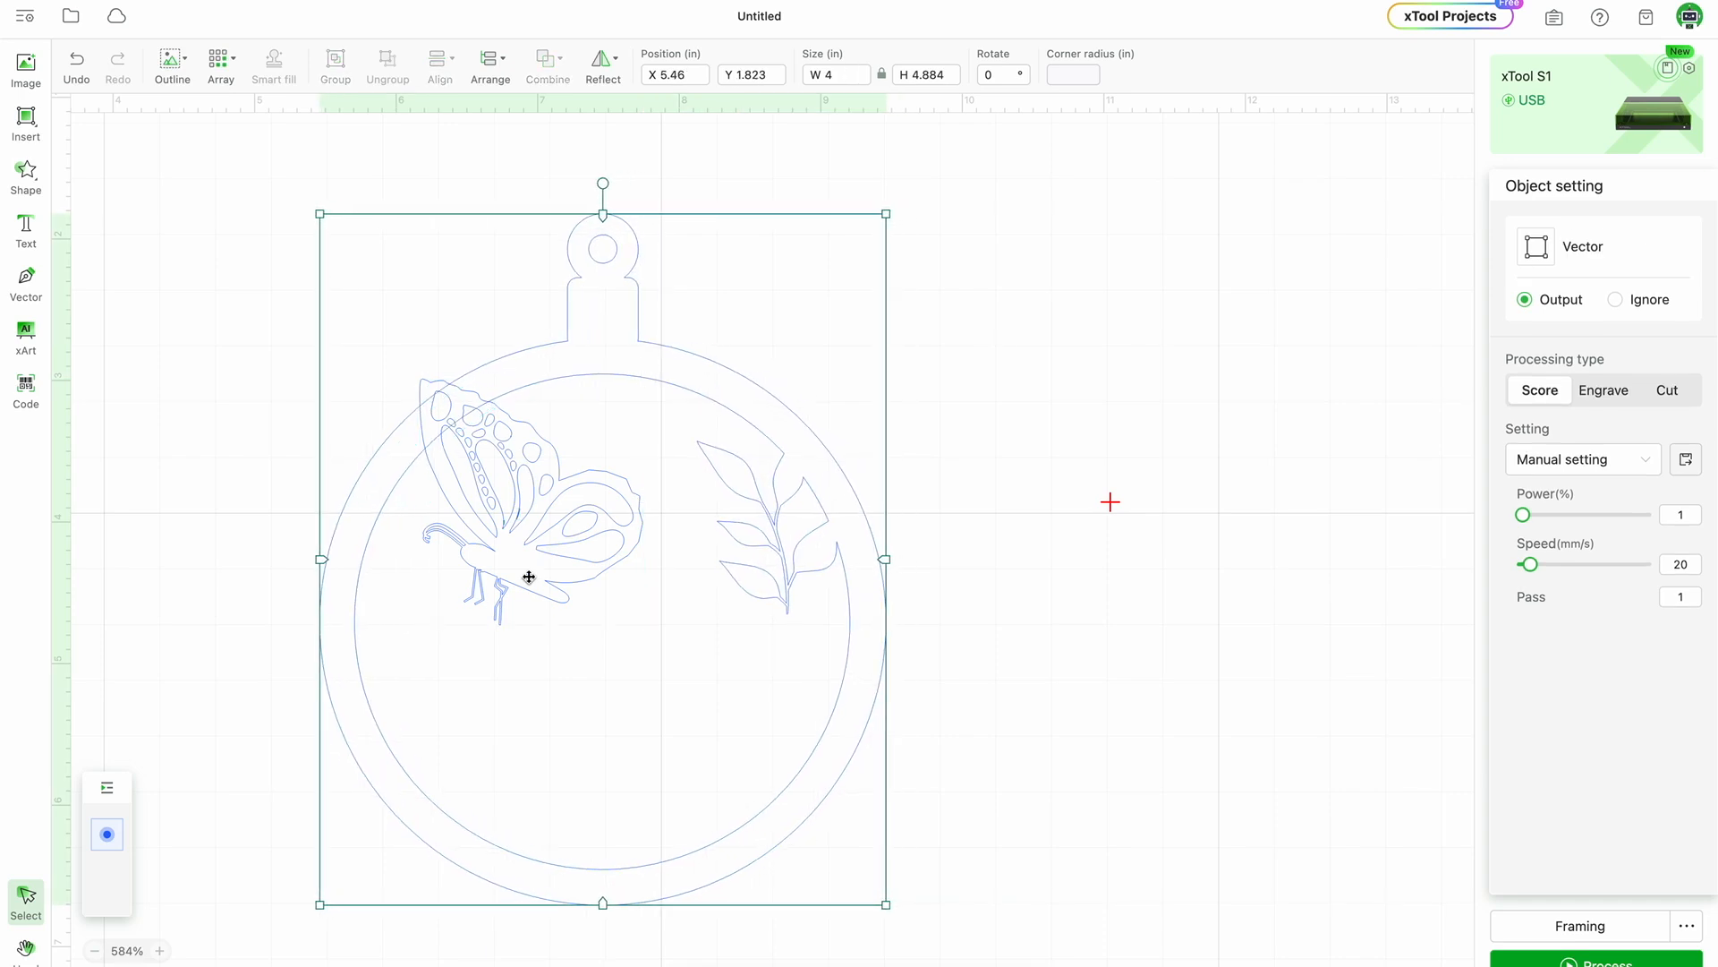
{"action": "left_click", "coordinate": [1076, 512]}
{"action": "left_click_drag", "start_coordinate": [626, 542], "coordinate": [644, 577]}
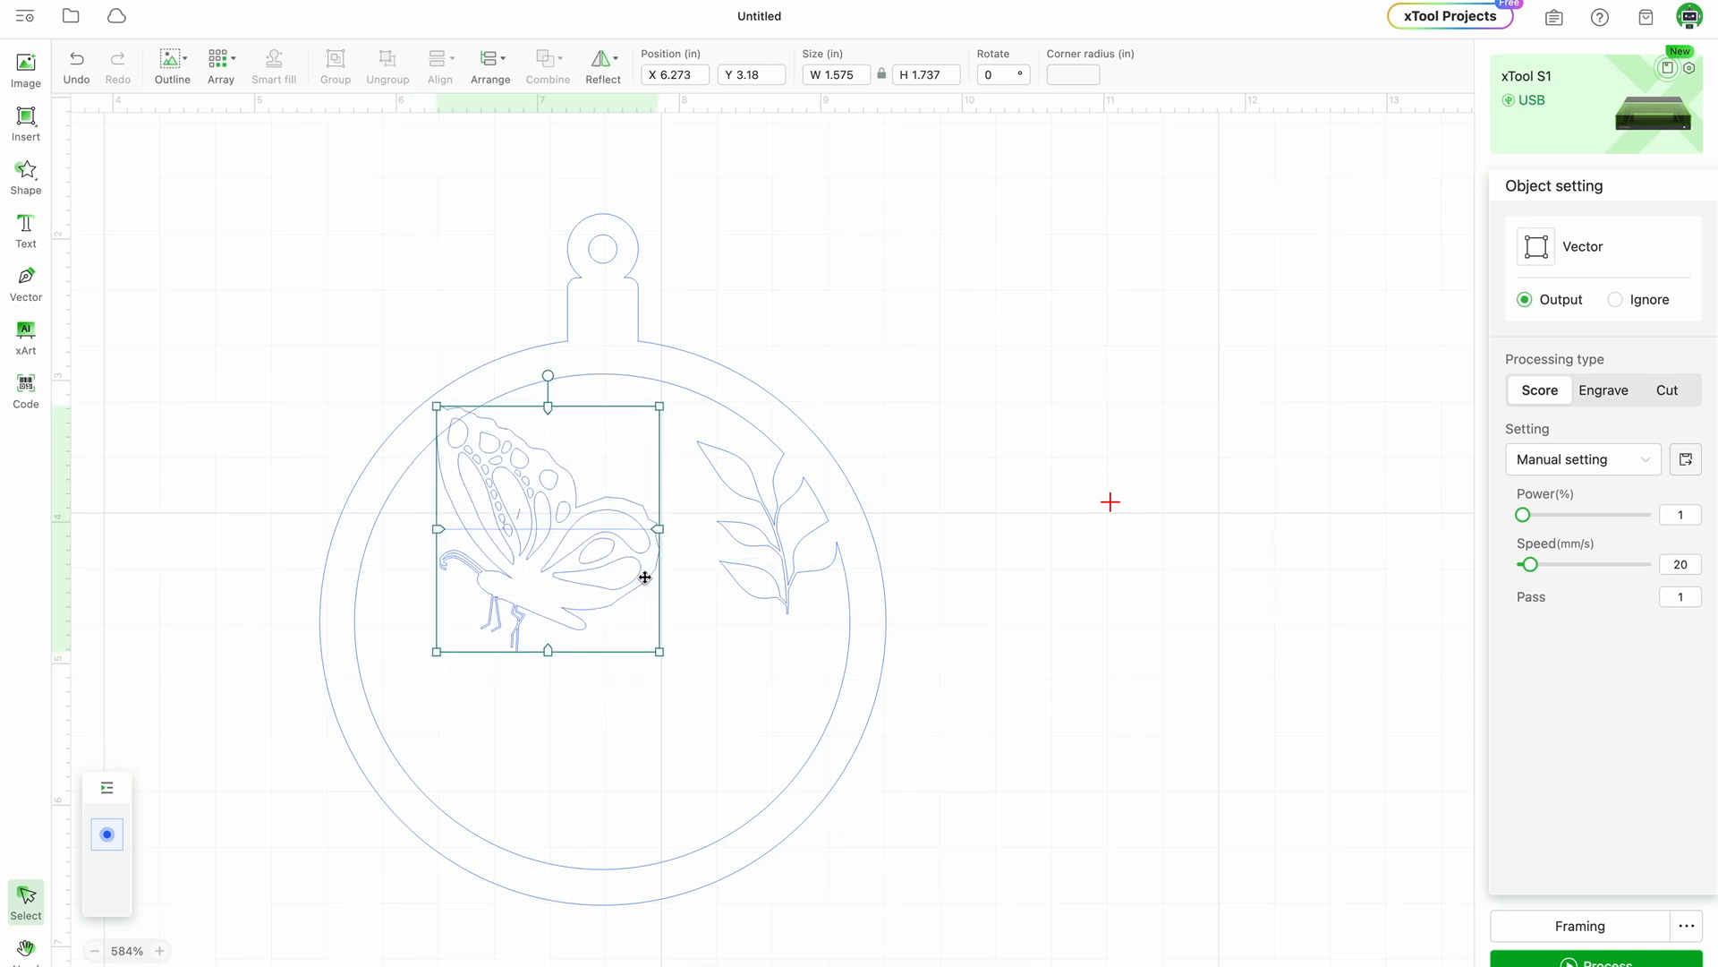
{"action": "left_click", "coordinate": [985, 617]}
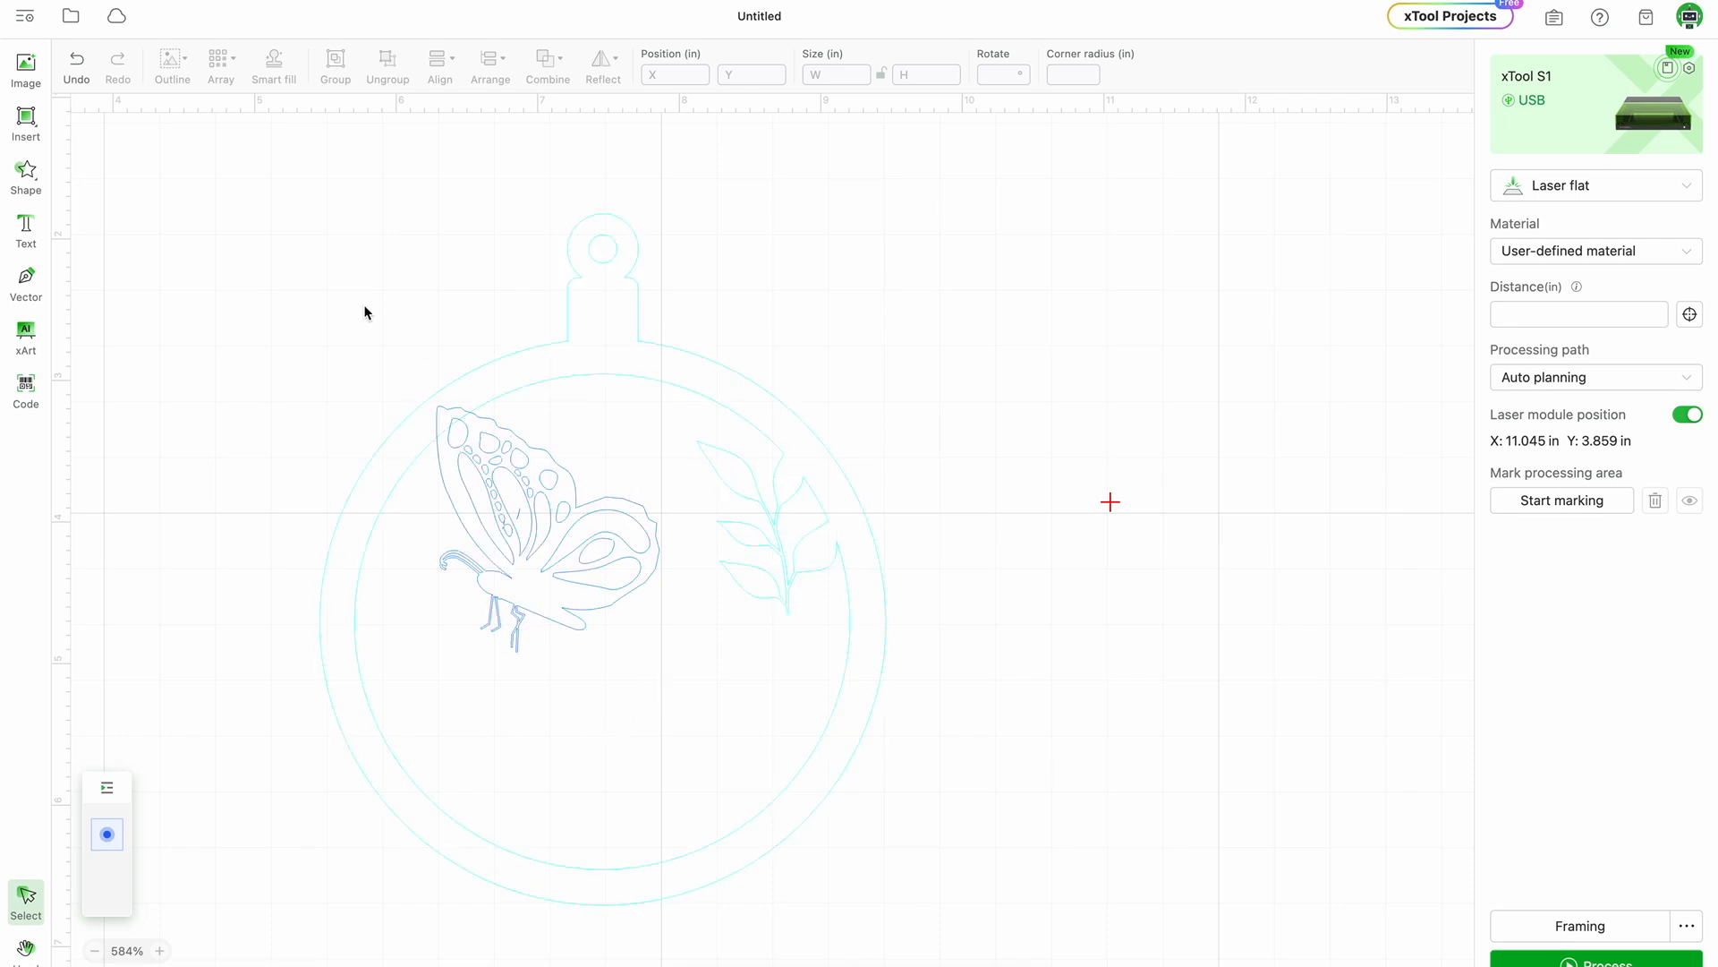
Unite the butterfly with the ornament ring.
{"action": "left_click_drag", "start_coordinate": [292, 186], "coordinate": [846, 728]}
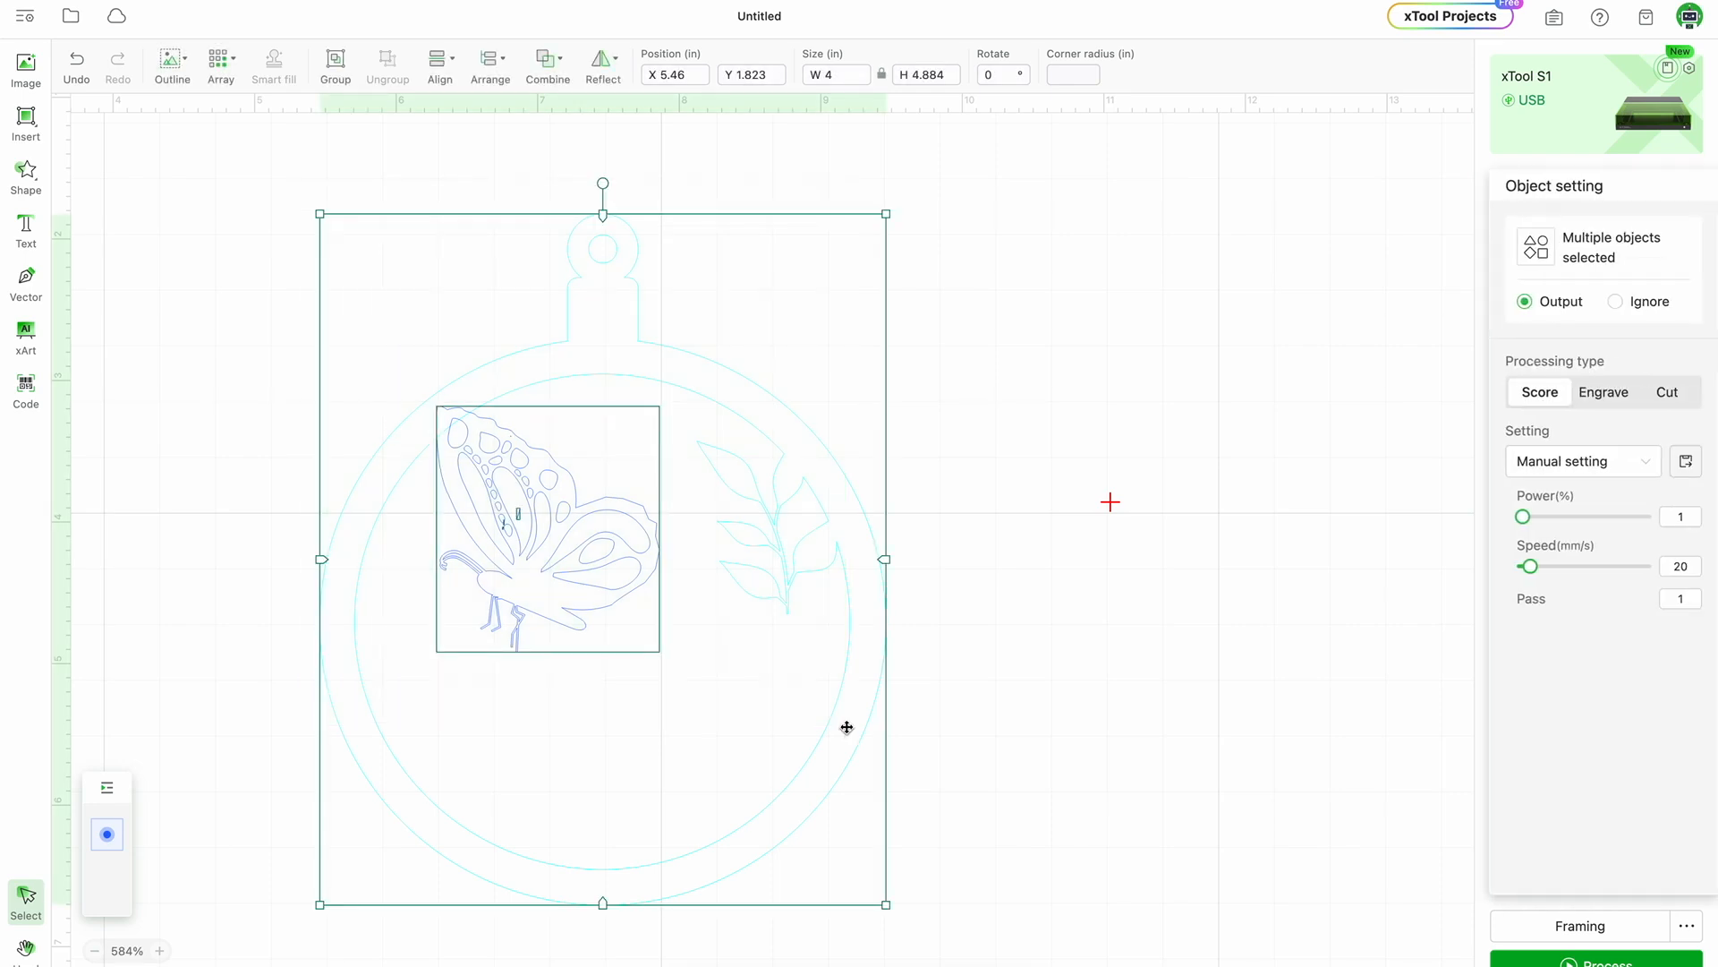
{"action": "left_click", "coordinate": [547, 61]}
{"action": "left_click", "coordinate": [555, 118]}
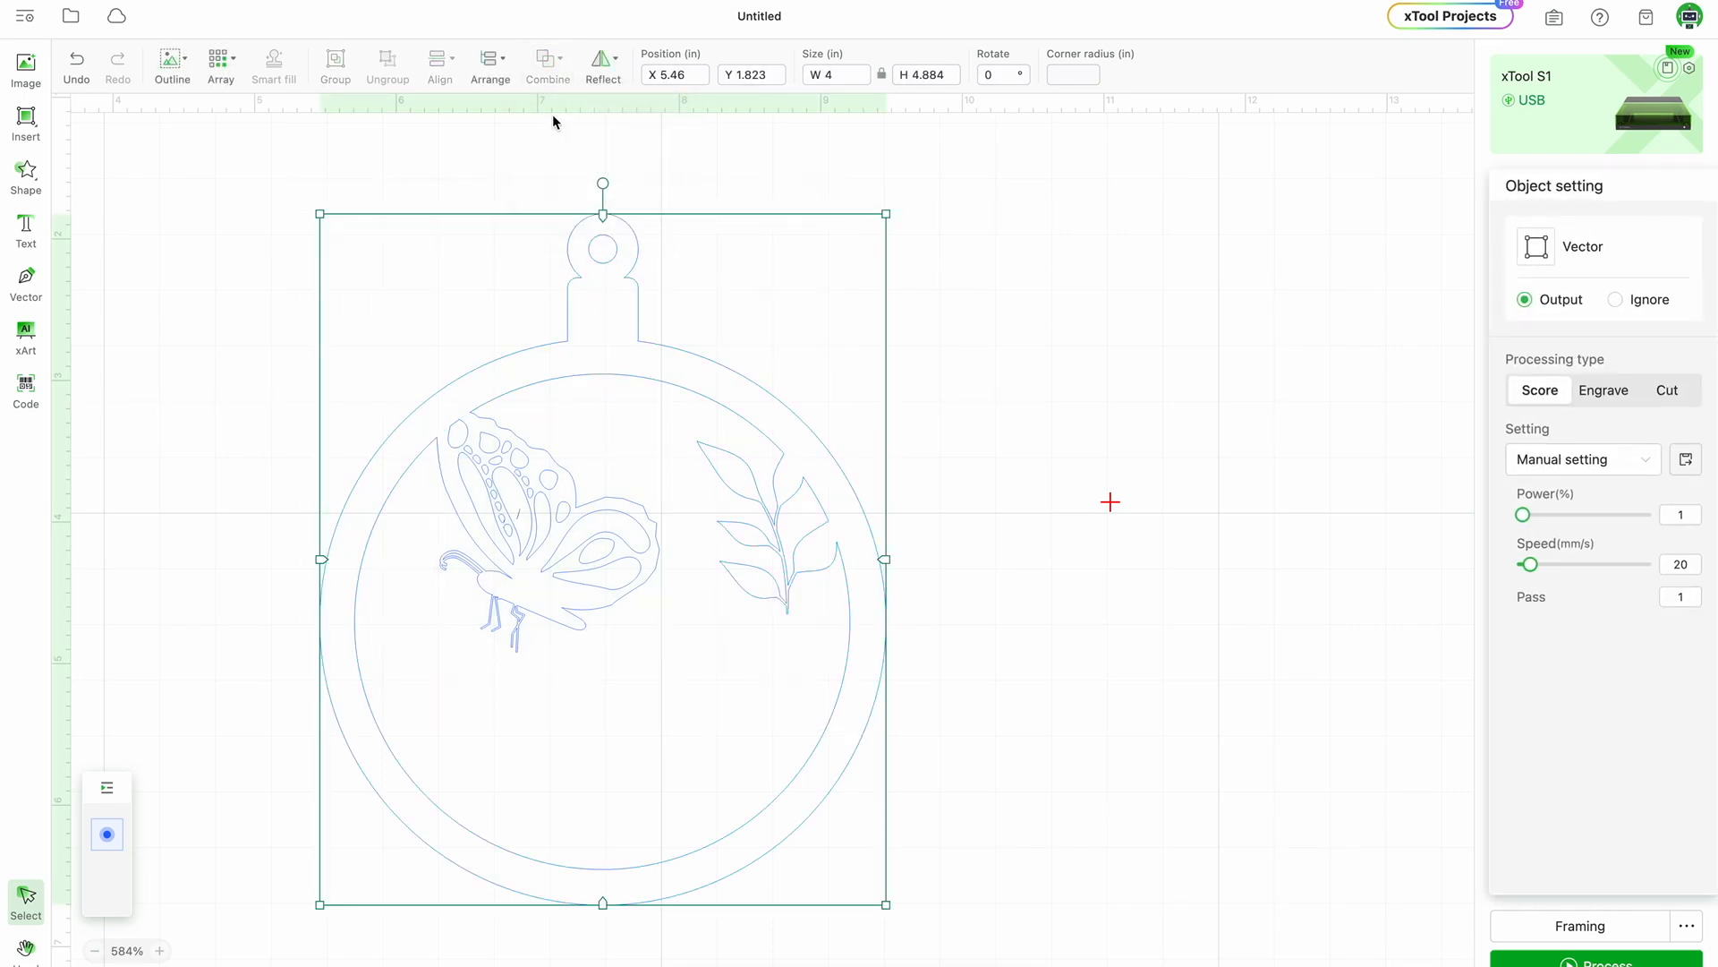
{"action": "left_click", "coordinate": [974, 671]}
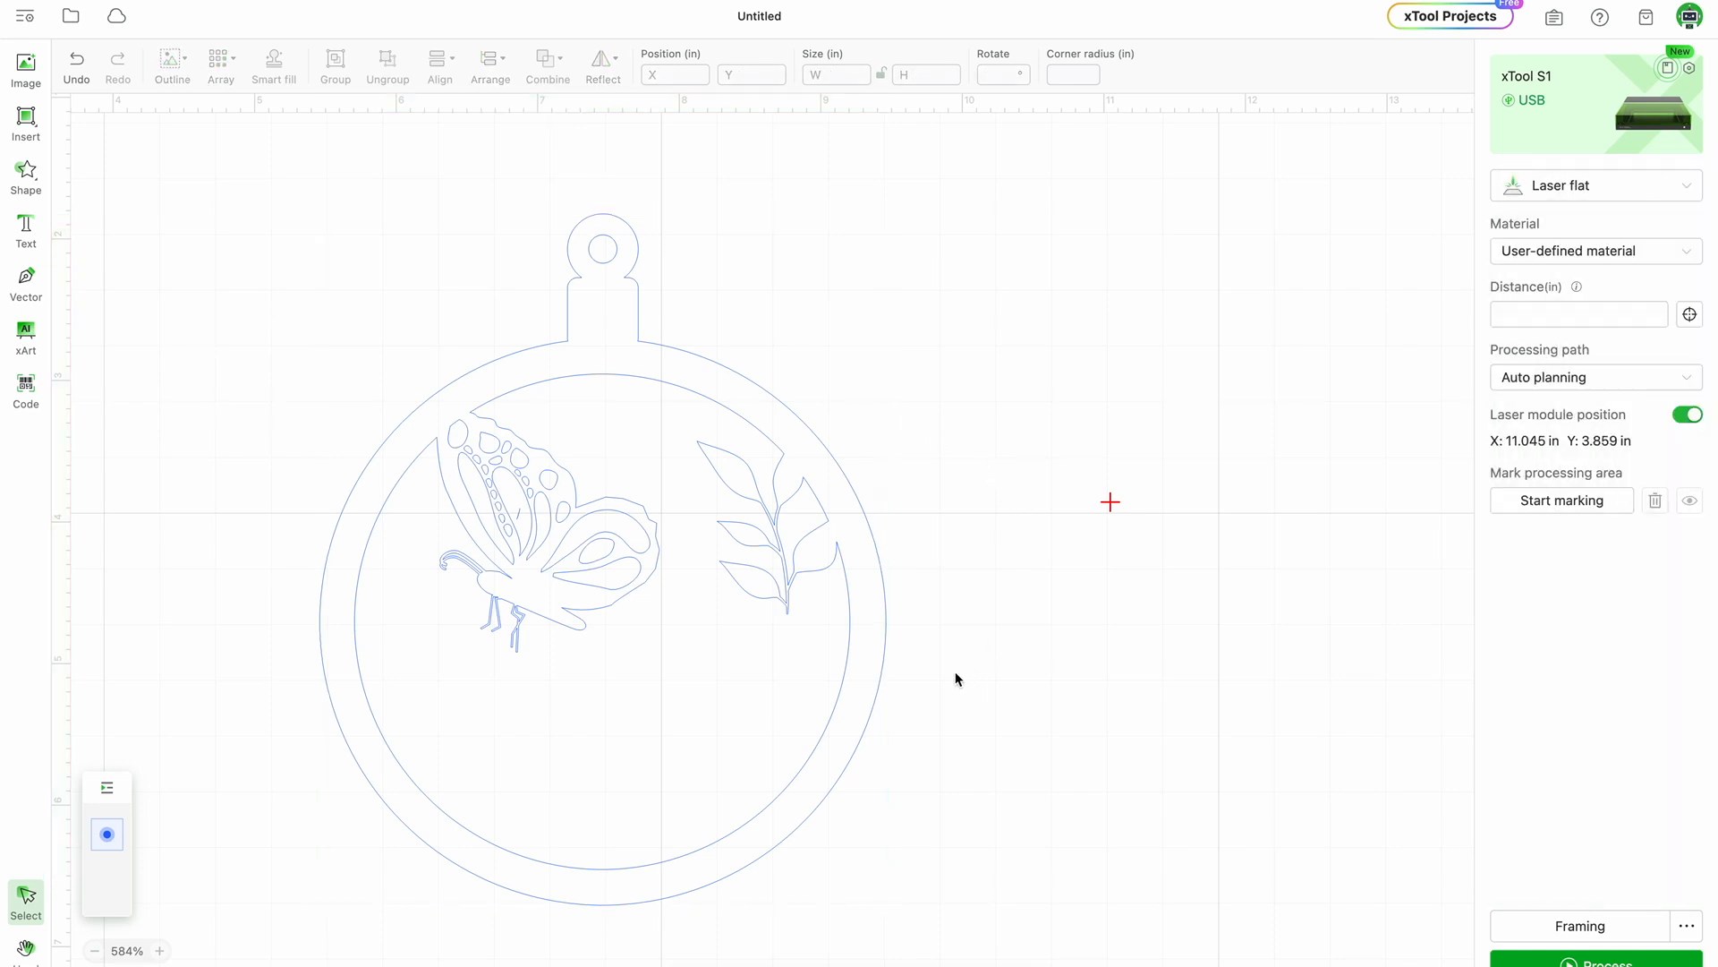
Add a text object reading "Spring" in place of the default wording.
{"action": "left_click", "coordinate": [26, 231]}
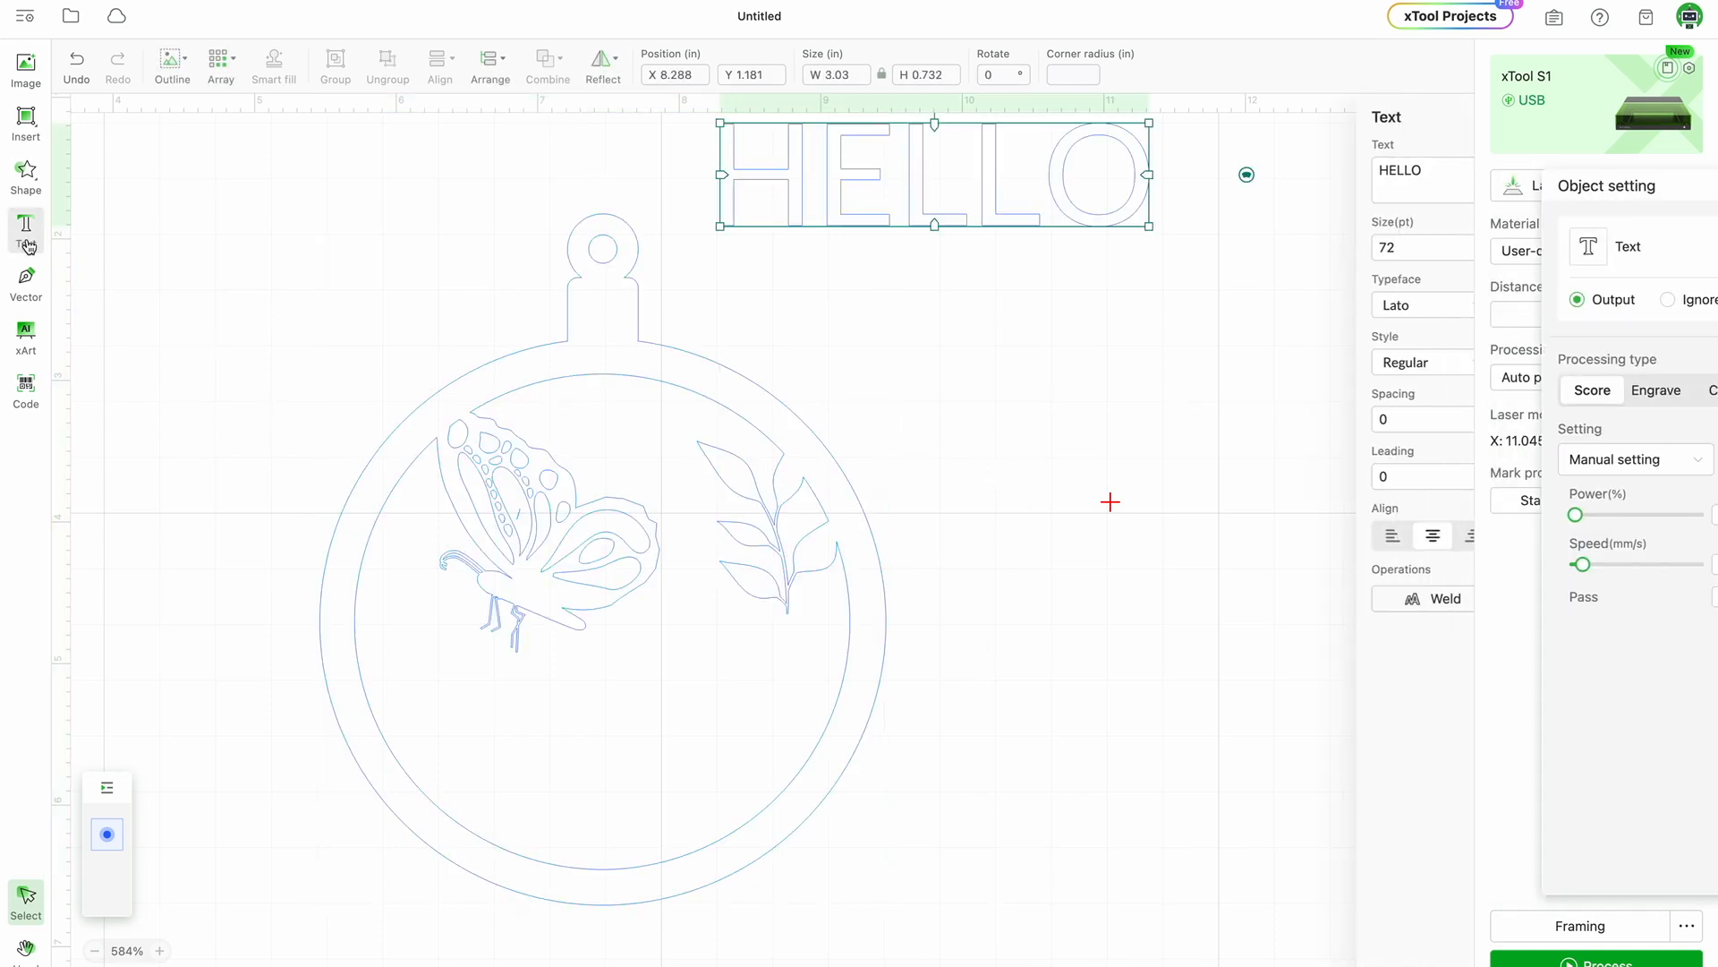
{"action": "left_click", "coordinate": [1370, 190]}
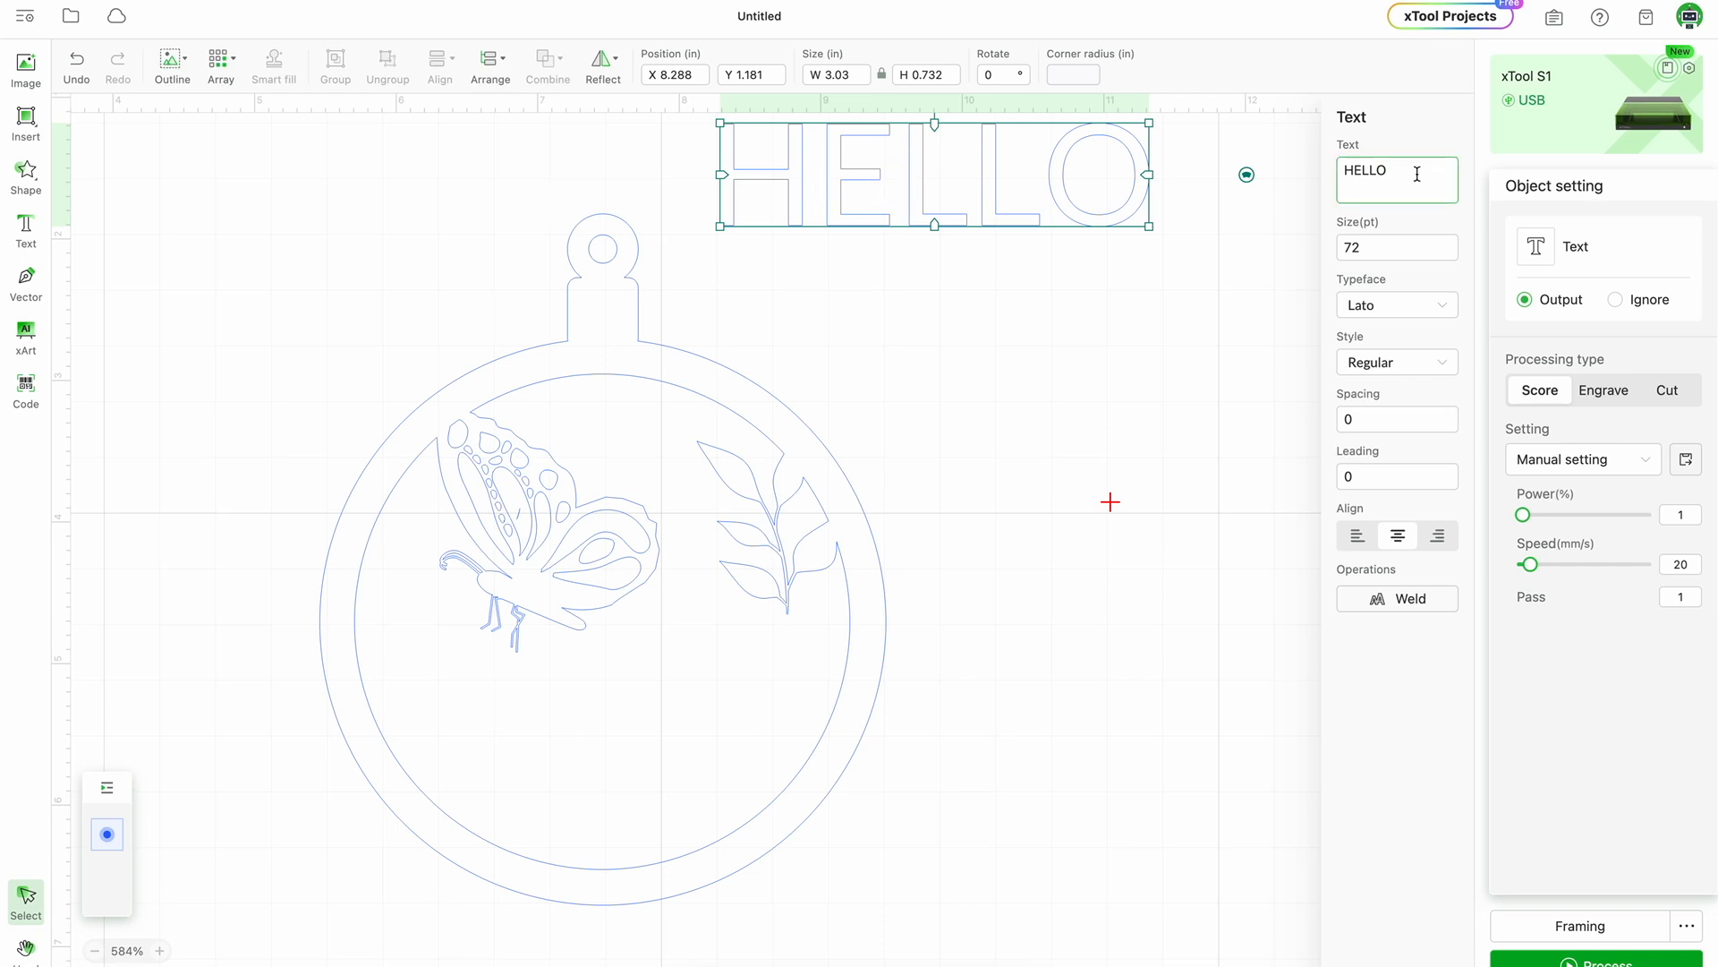
{"action": "key", "text": "BackSpace"}
{"action": "key", "text": "BackSpace"}
{"action": "key", "text": "BackSpace"}
{"action": "key", "text": "BackSpace"}
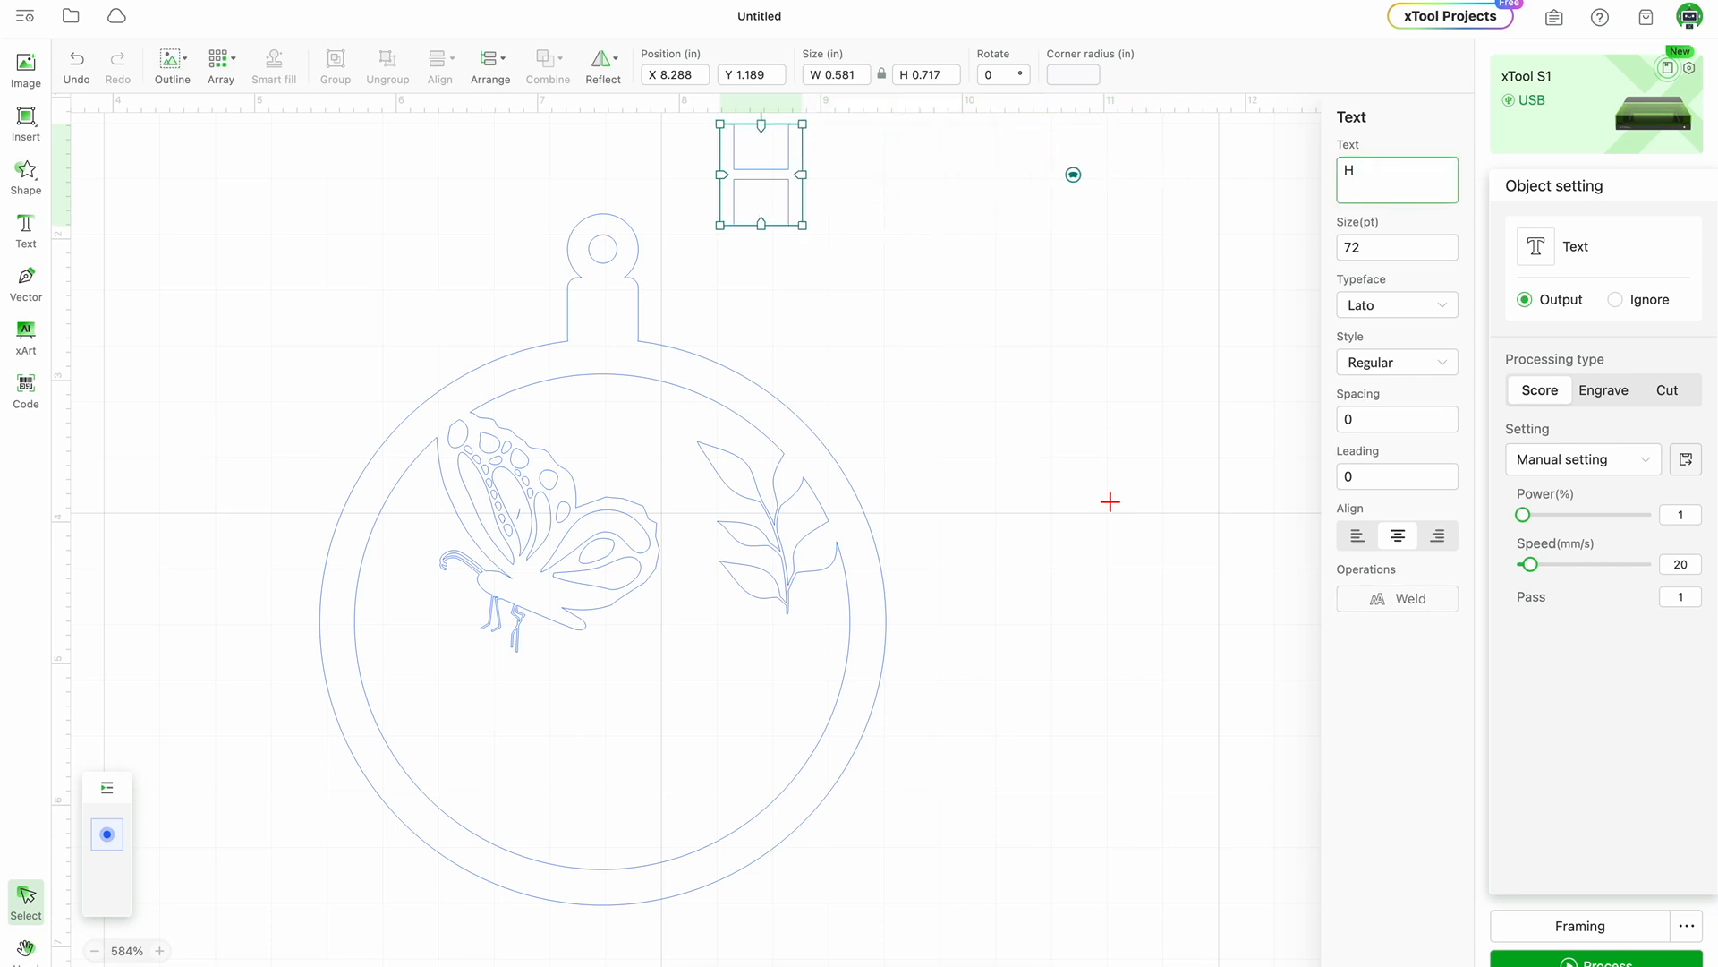
{"action": "key", "text": "BackSpace"}
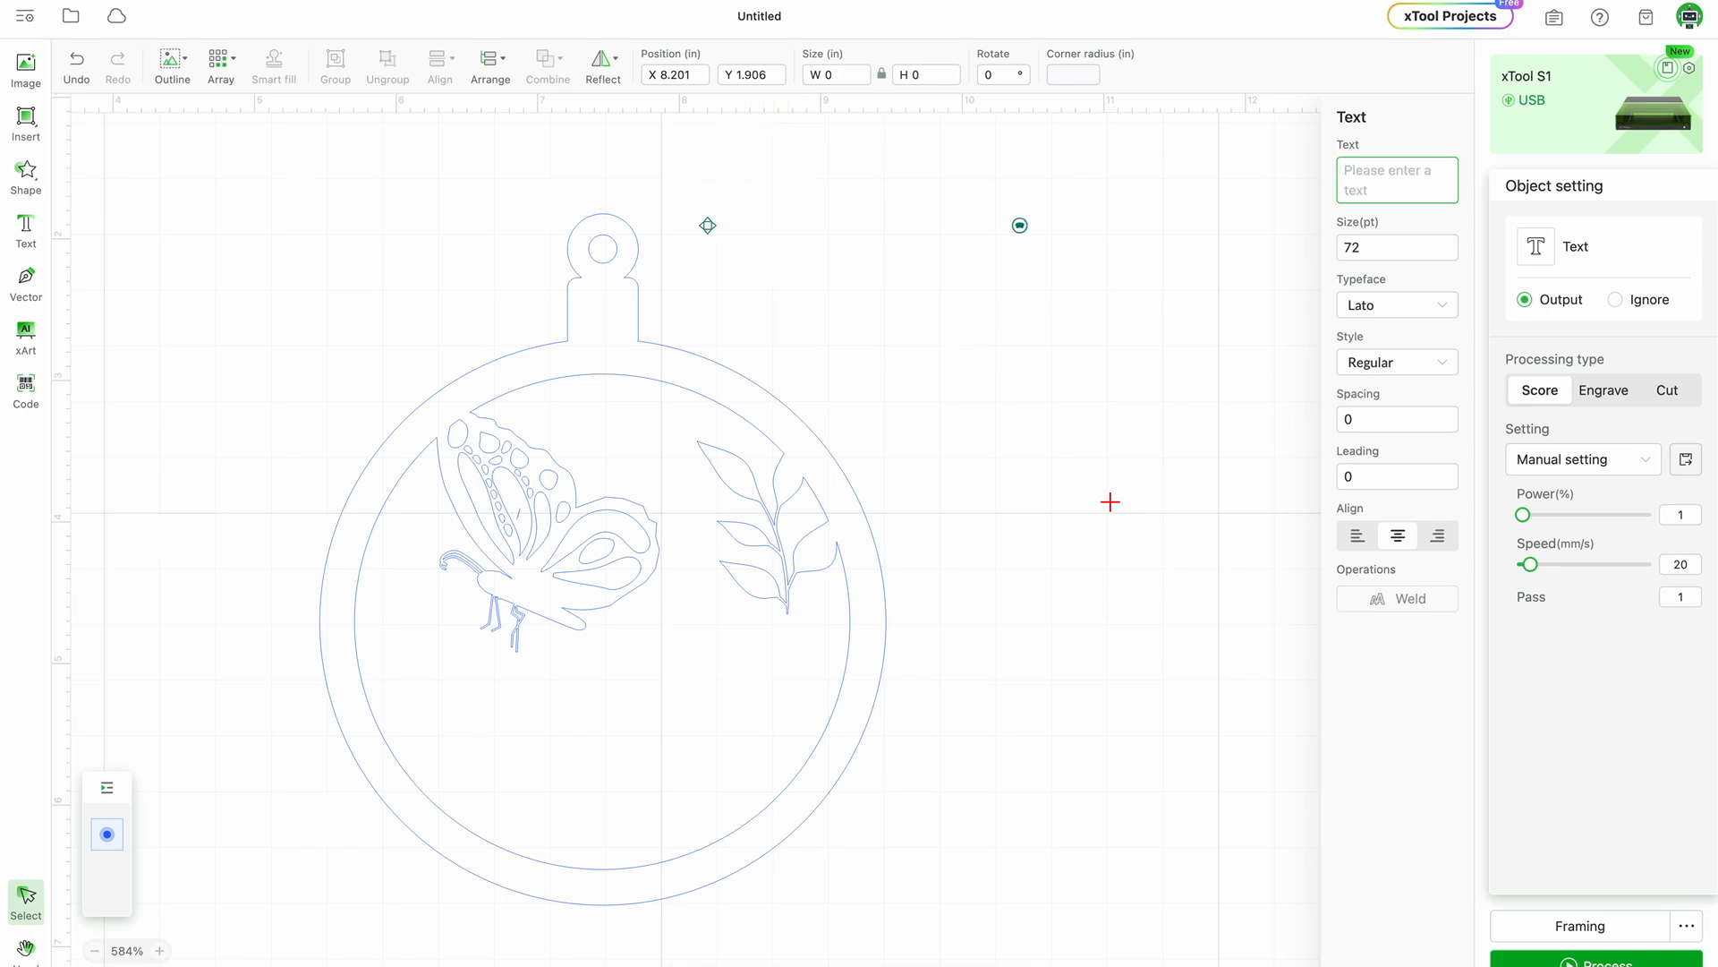
{"action": "key", "text": "Caps_Lock"}
{"action": "type", "text": "S"}
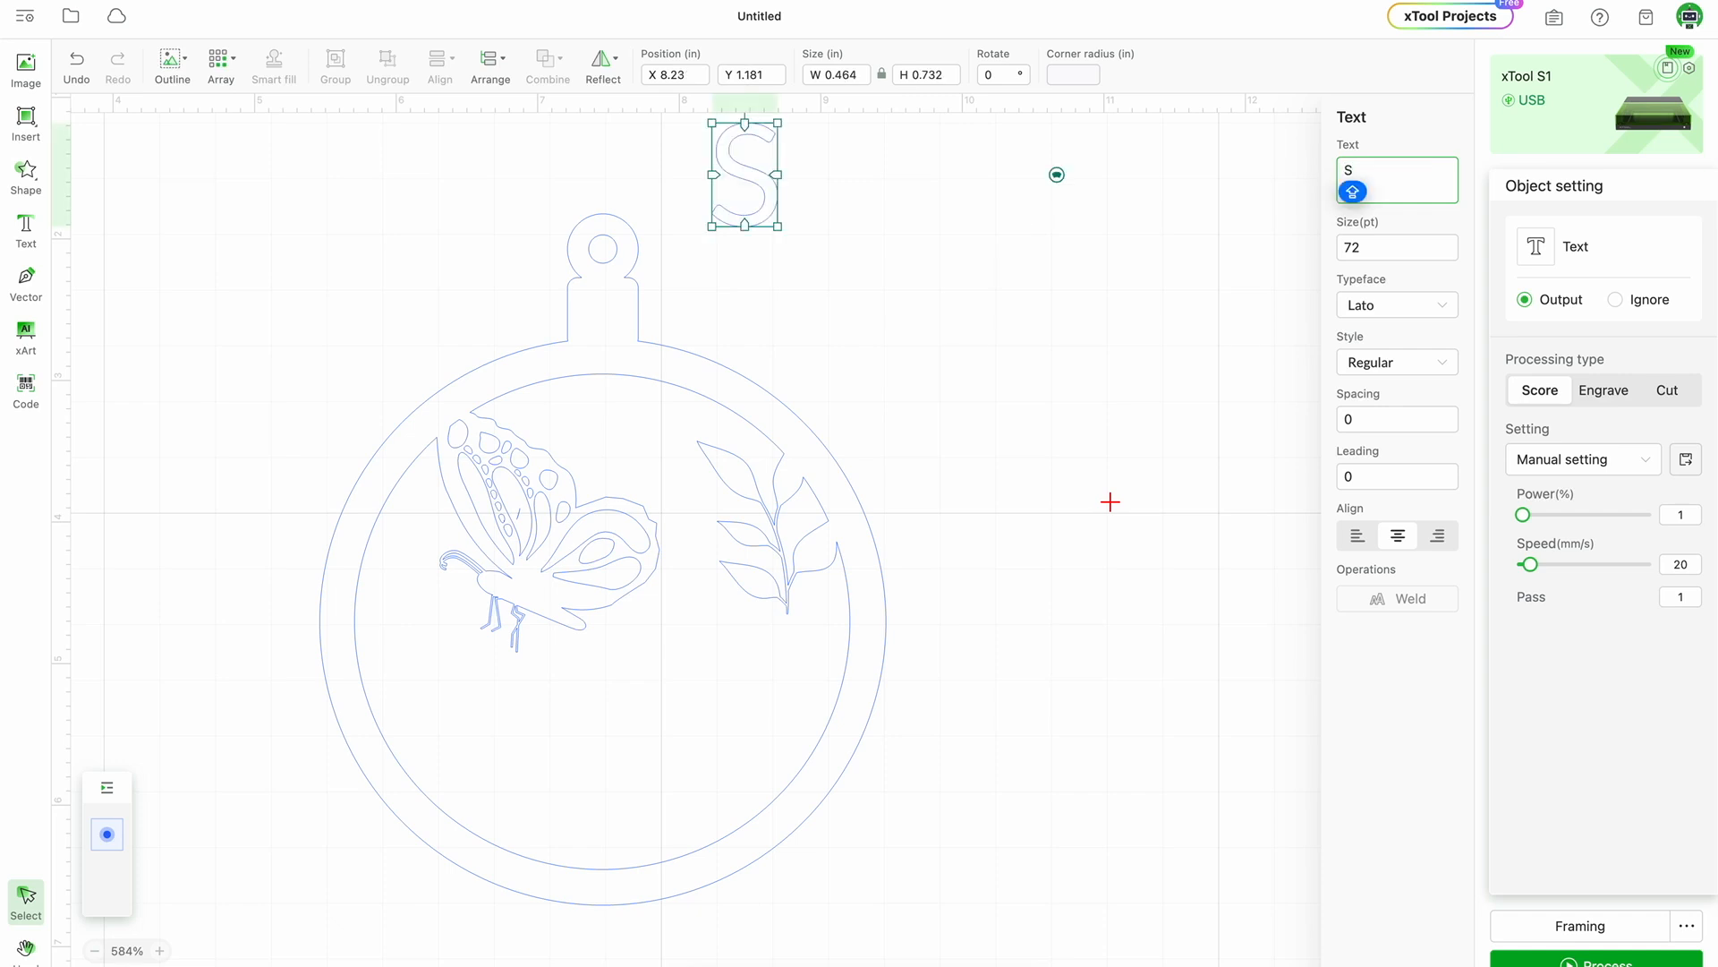
{"action": "key", "text": "Caps_Lock"}
{"action": "type", "text": "ring"}
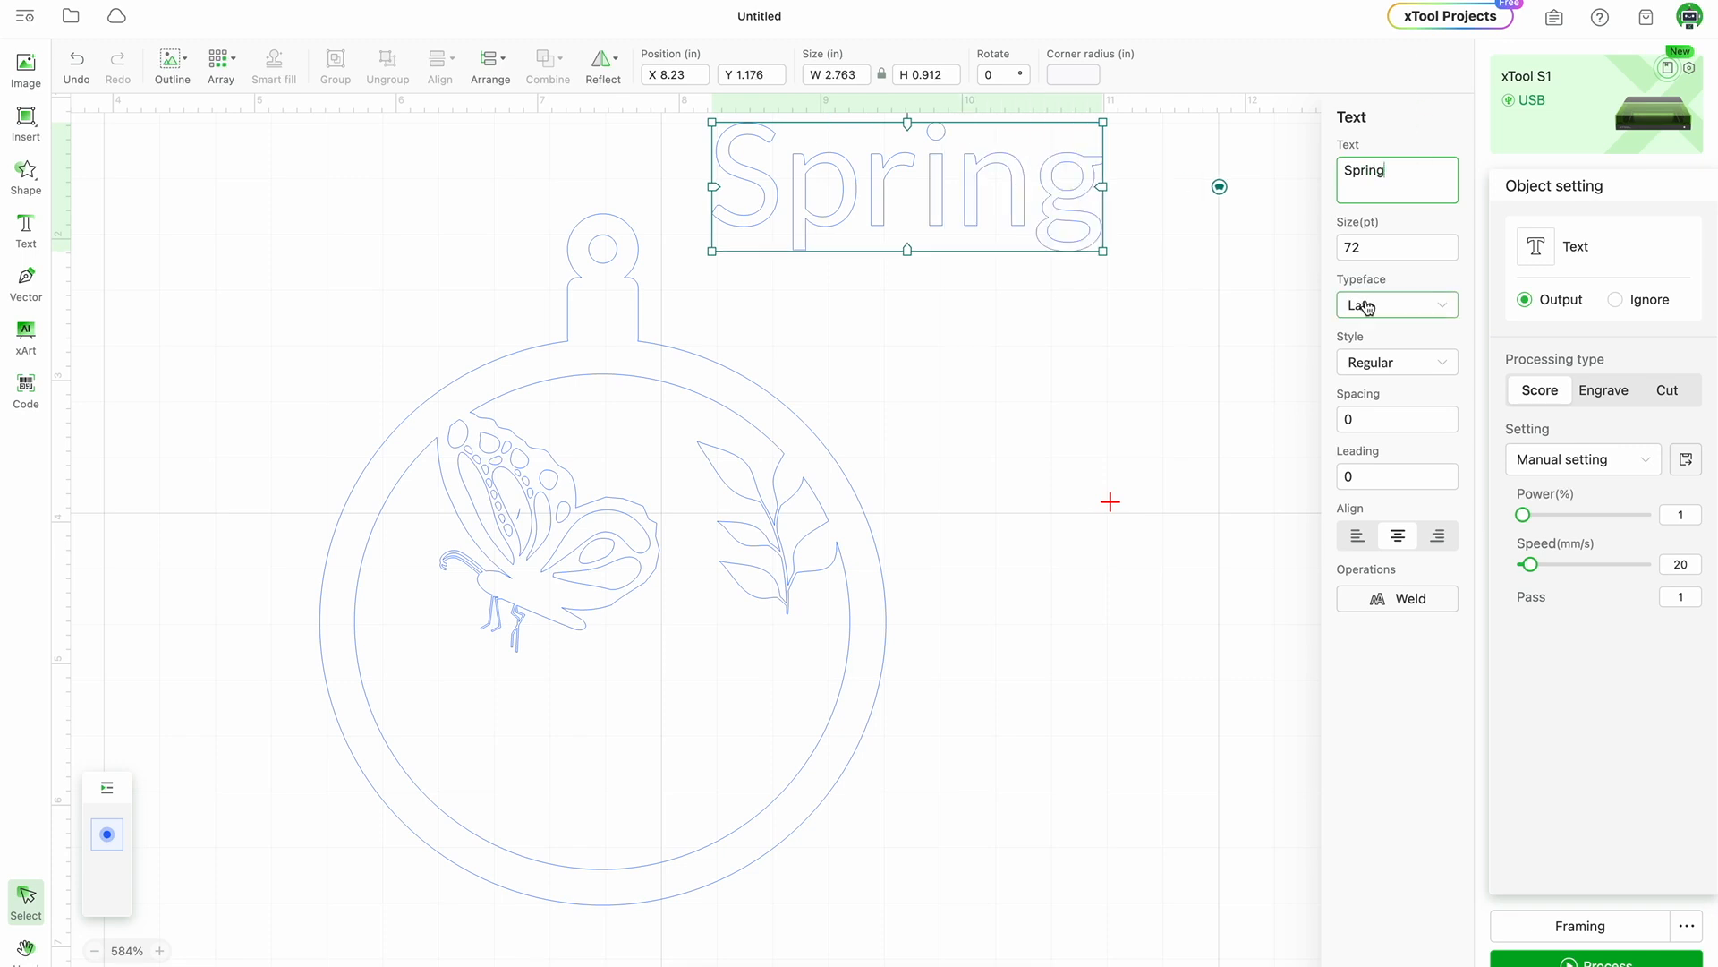
Set the typeface of the "Spring" text to Brush Script MT.
{"action": "left_click", "coordinate": [1439, 316]}
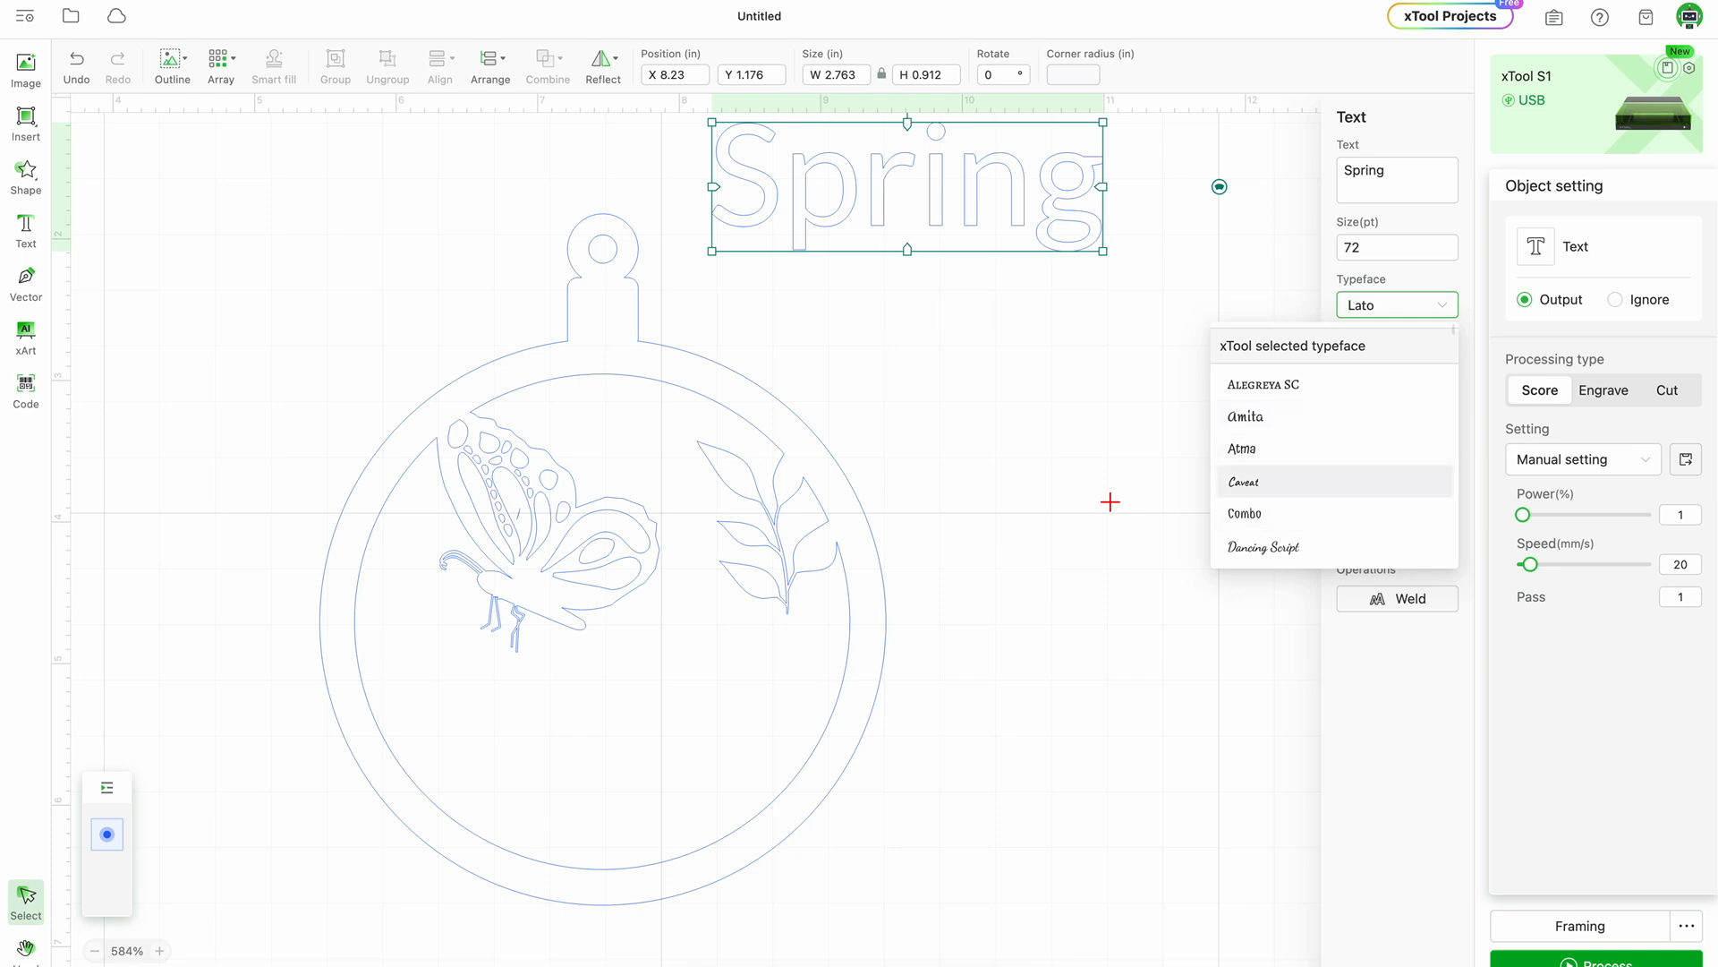
{"action": "scroll", "coordinate": [1432, 546], "scroll_direction": "down", "scroll_amount": 2}
{"action": "scroll", "coordinate": [1334, 474], "scroll_direction": "down", "scroll_amount": 4}
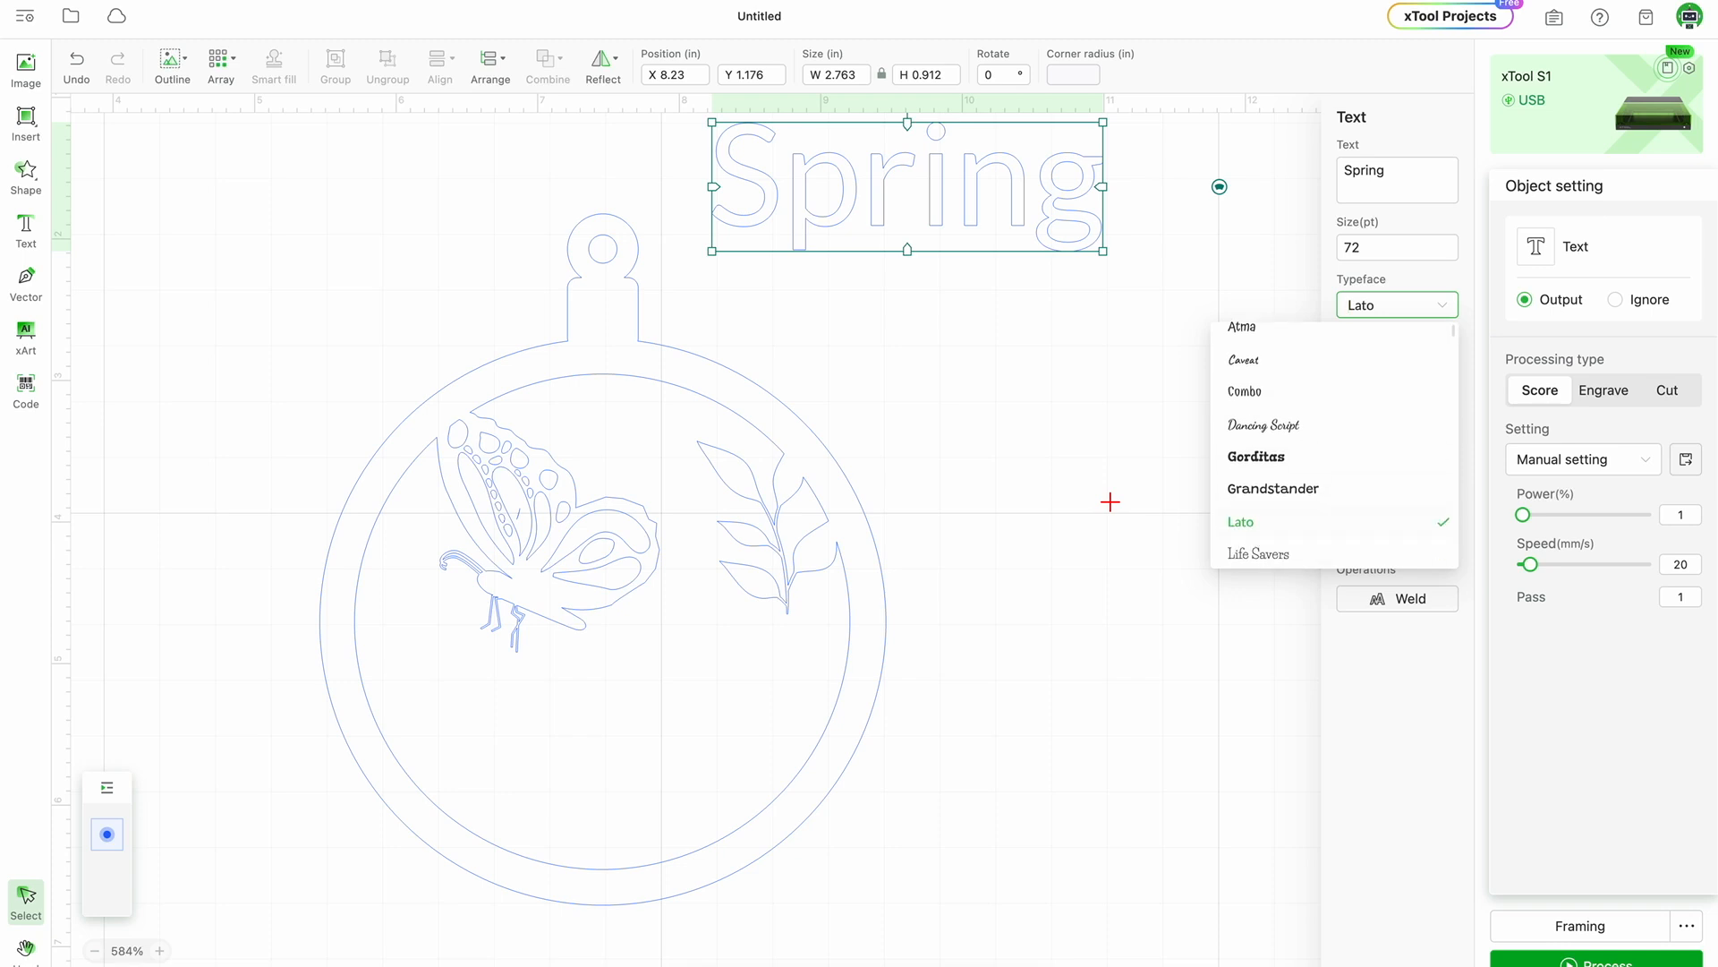
{"action": "scroll", "coordinate": [1333, 474], "scroll_direction": "down", "scroll_amount": 5}
{"action": "scroll", "coordinate": [1334, 448], "scroll_direction": "down", "scroll_amount": 5}
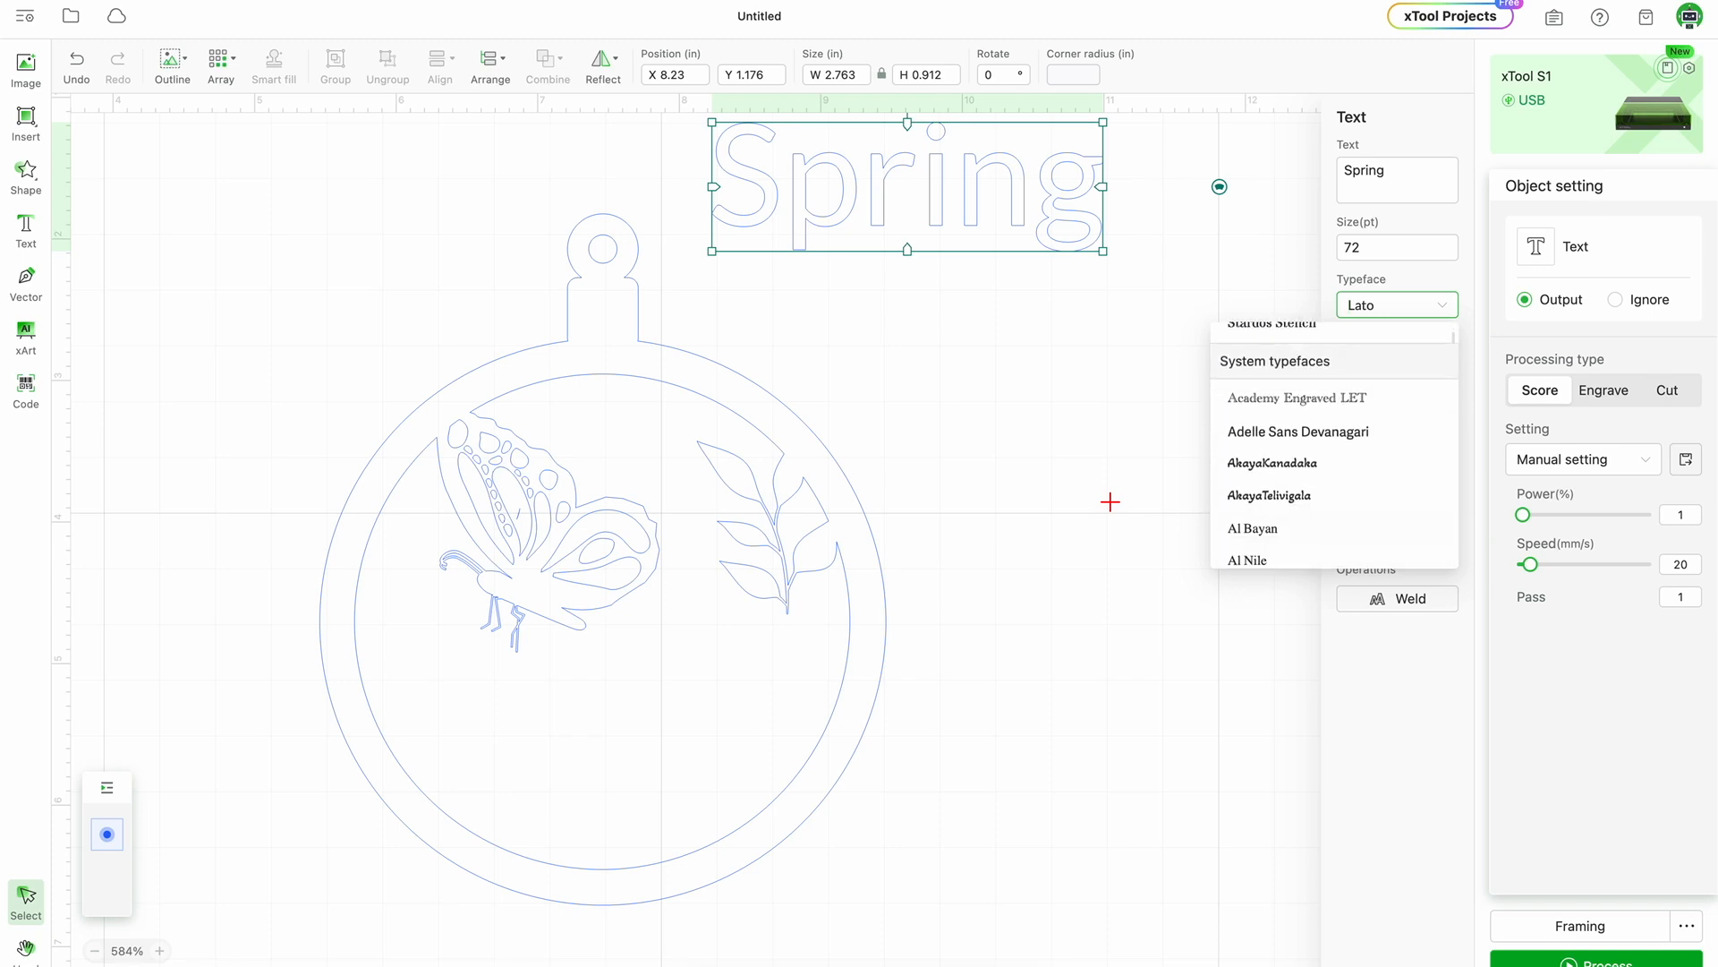
{"action": "scroll", "coordinate": [1333, 447], "scroll_direction": "down", "scroll_amount": 6}
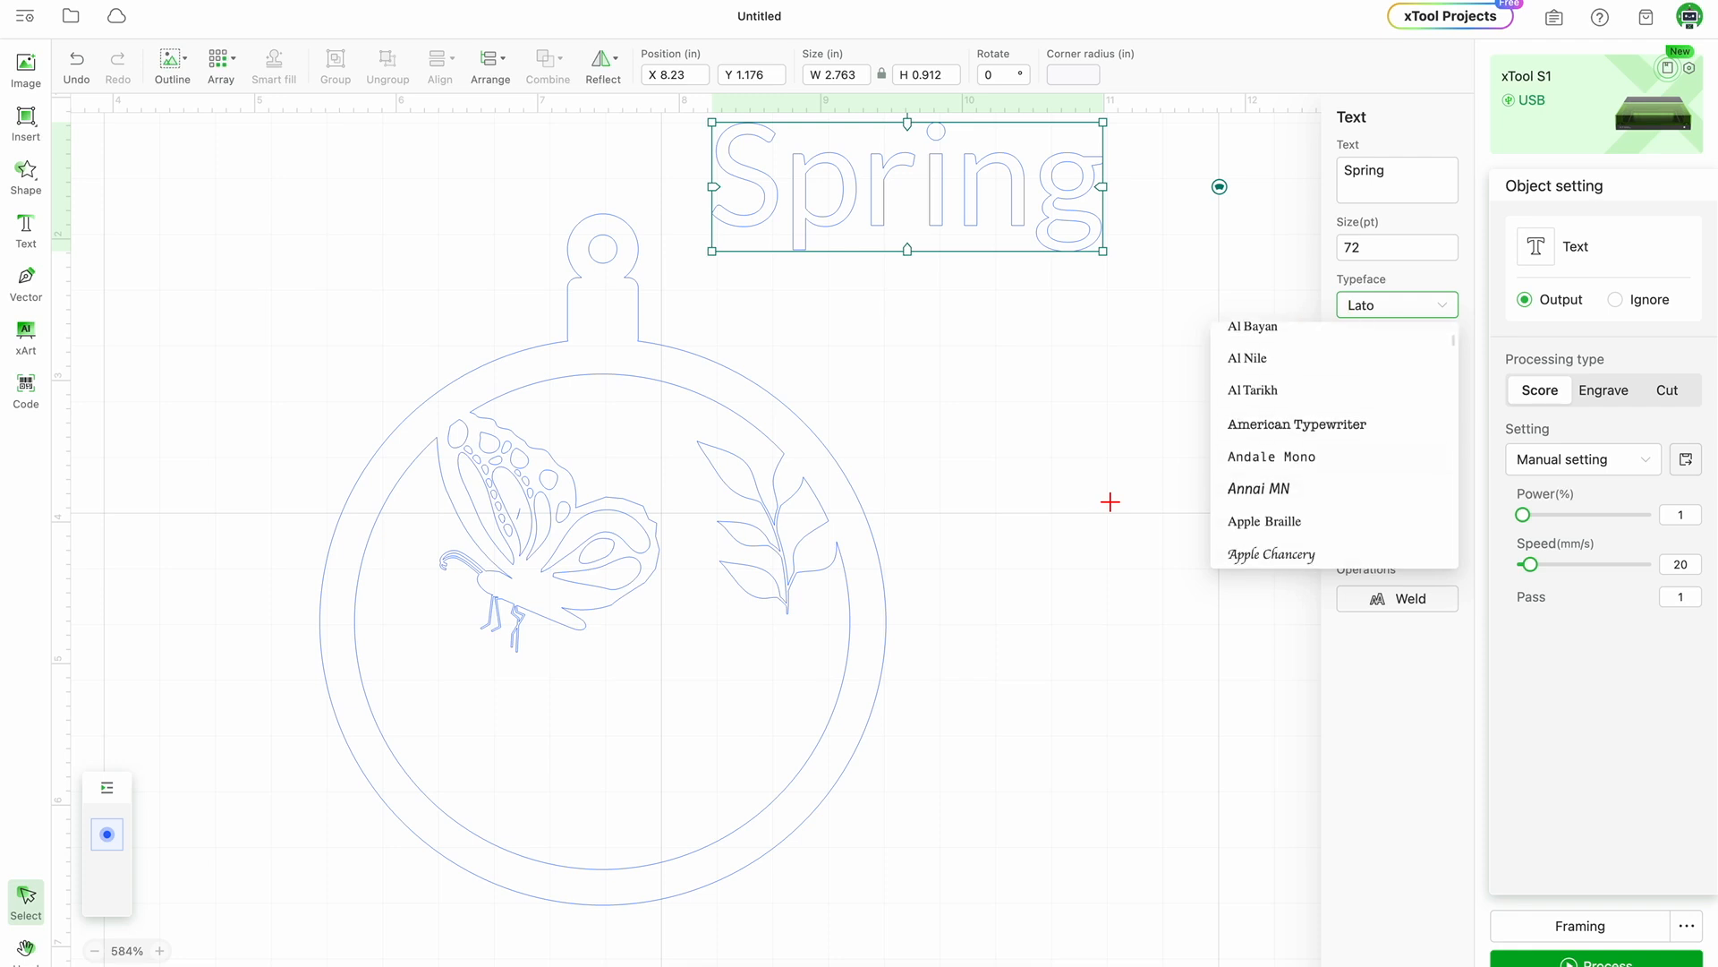
{"action": "scroll", "coordinate": [1333, 448], "scroll_direction": "down", "scroll_amount": 5}
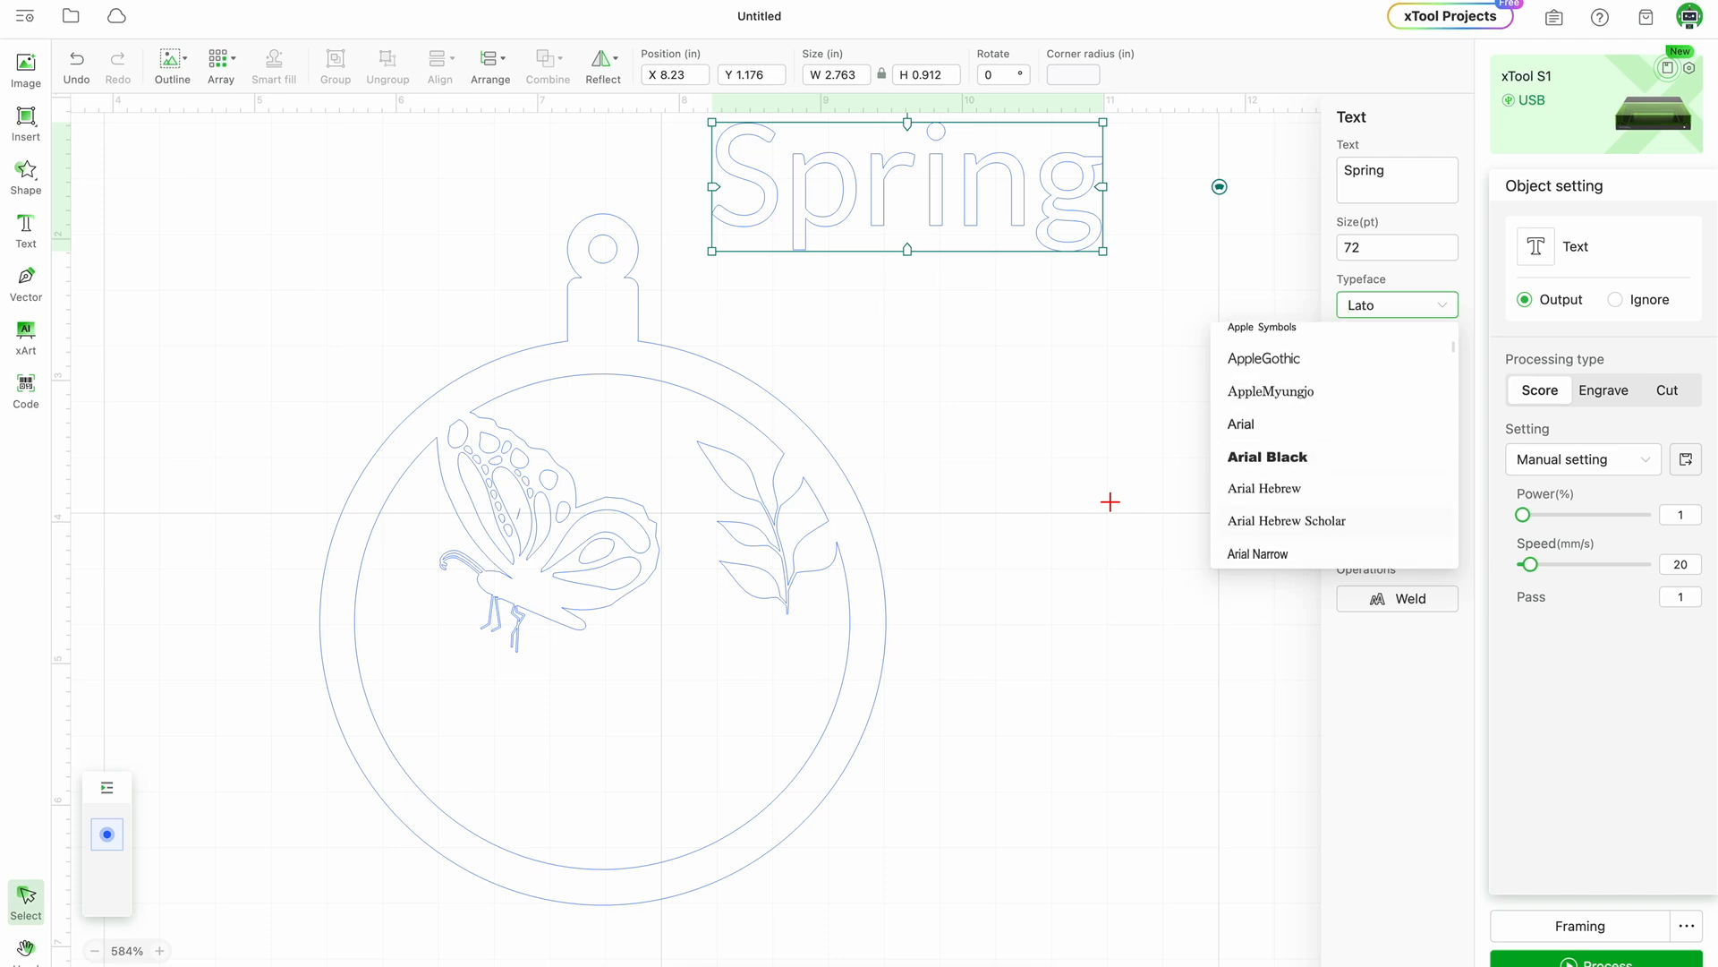
{"action": "scroll", "coordinate": [1334, 448], "scroll_direction": "down", "scroll_amount": 6}
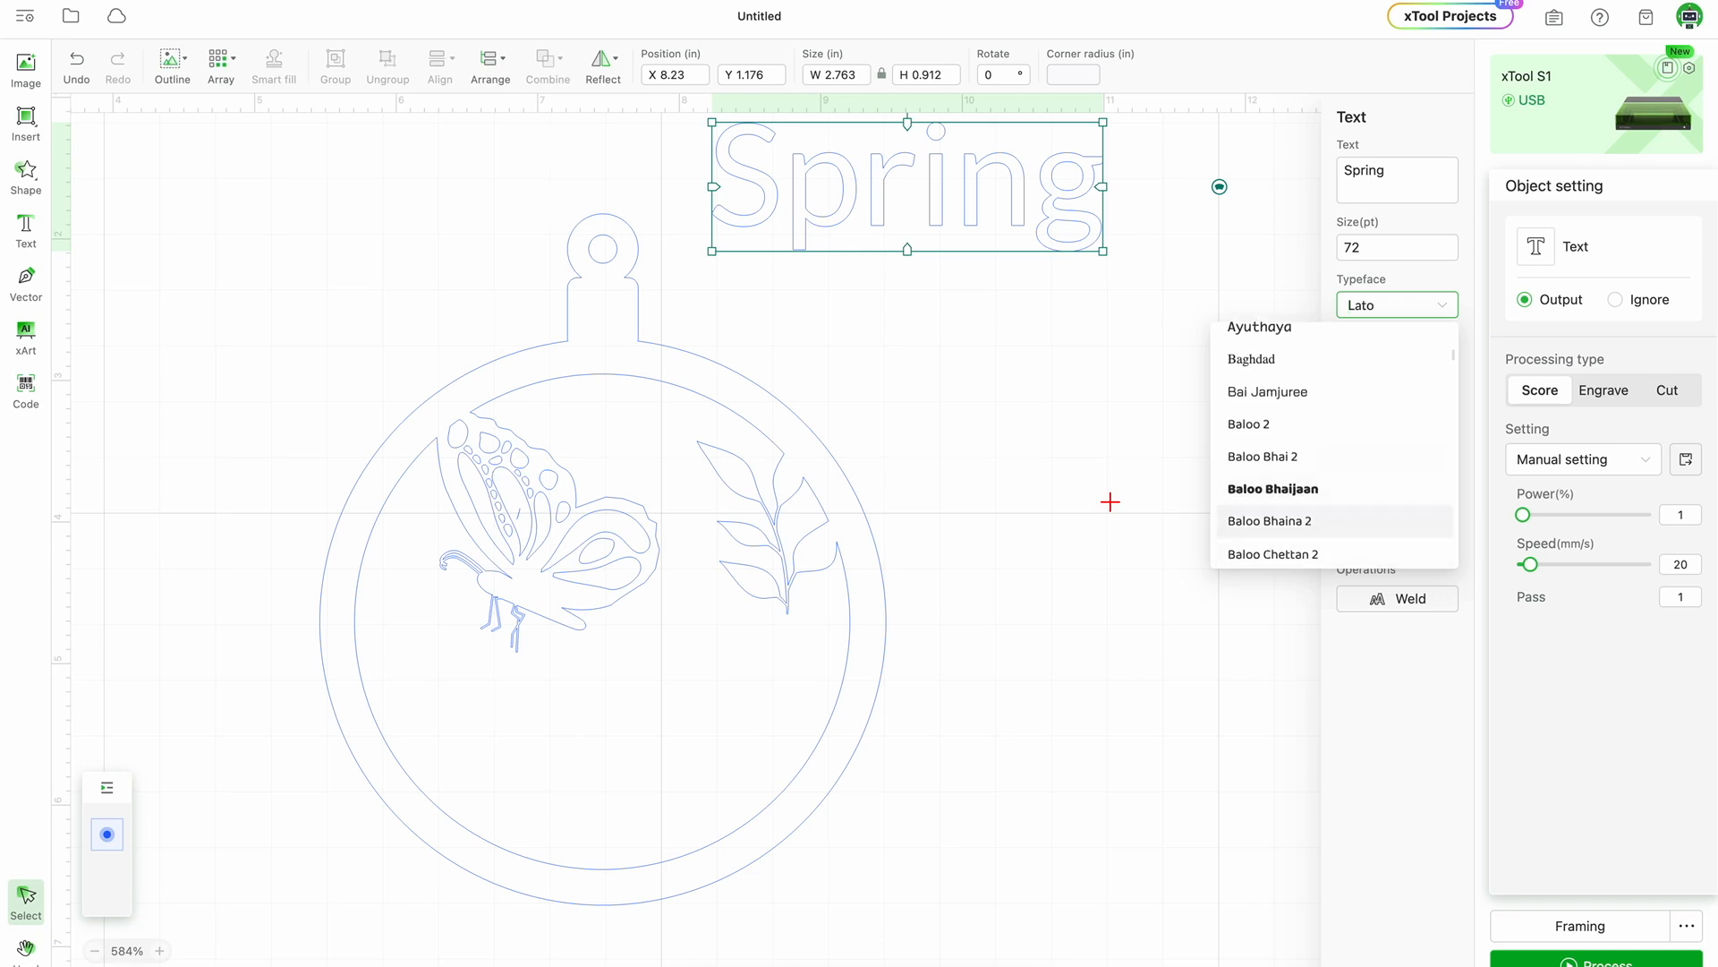
{"action": "scroll", "coordinate": [1334, 457], "scroll_direction": "down", "scroll_amount": 1}
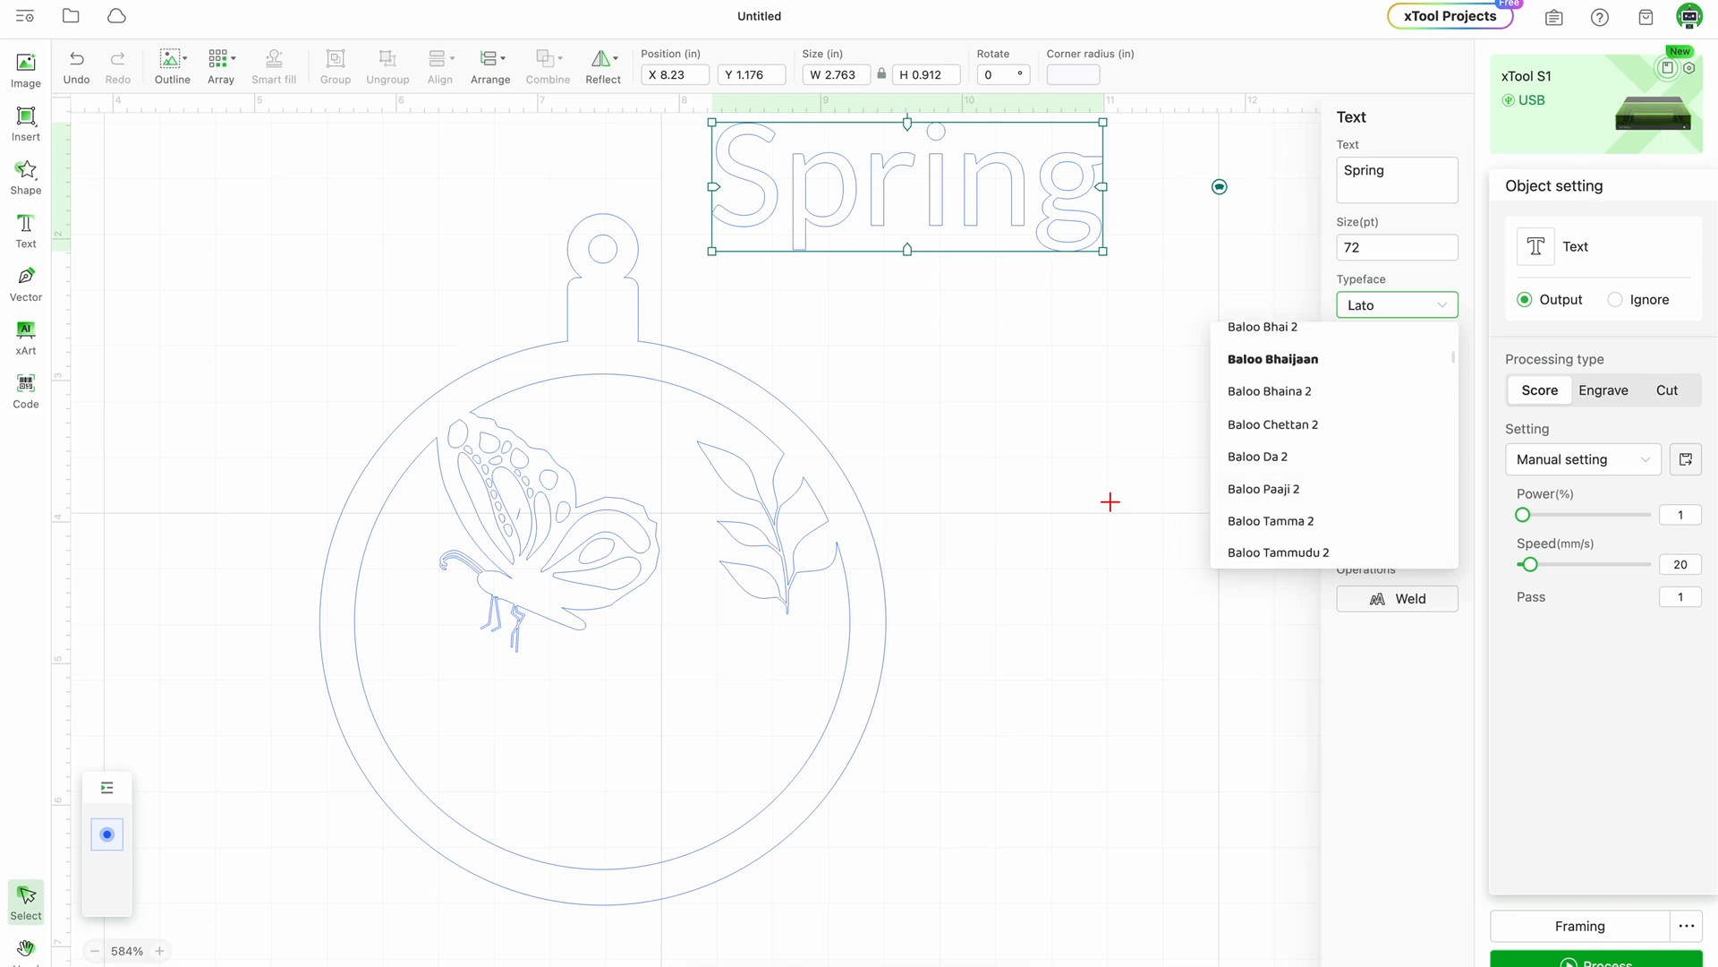
{"action": "scroll", "coordinate": [1334, 521], "scroll_direction": "down", "scroll_amount": 6}
{"action": "scroll", "coordinate": [1334, 522], "scroll_direction": "down", "scroll_amount": 6}
{"action": "scroll", "coordinate": [1333, 522], "scroll_direction": "down", "scroll_amount": 6}
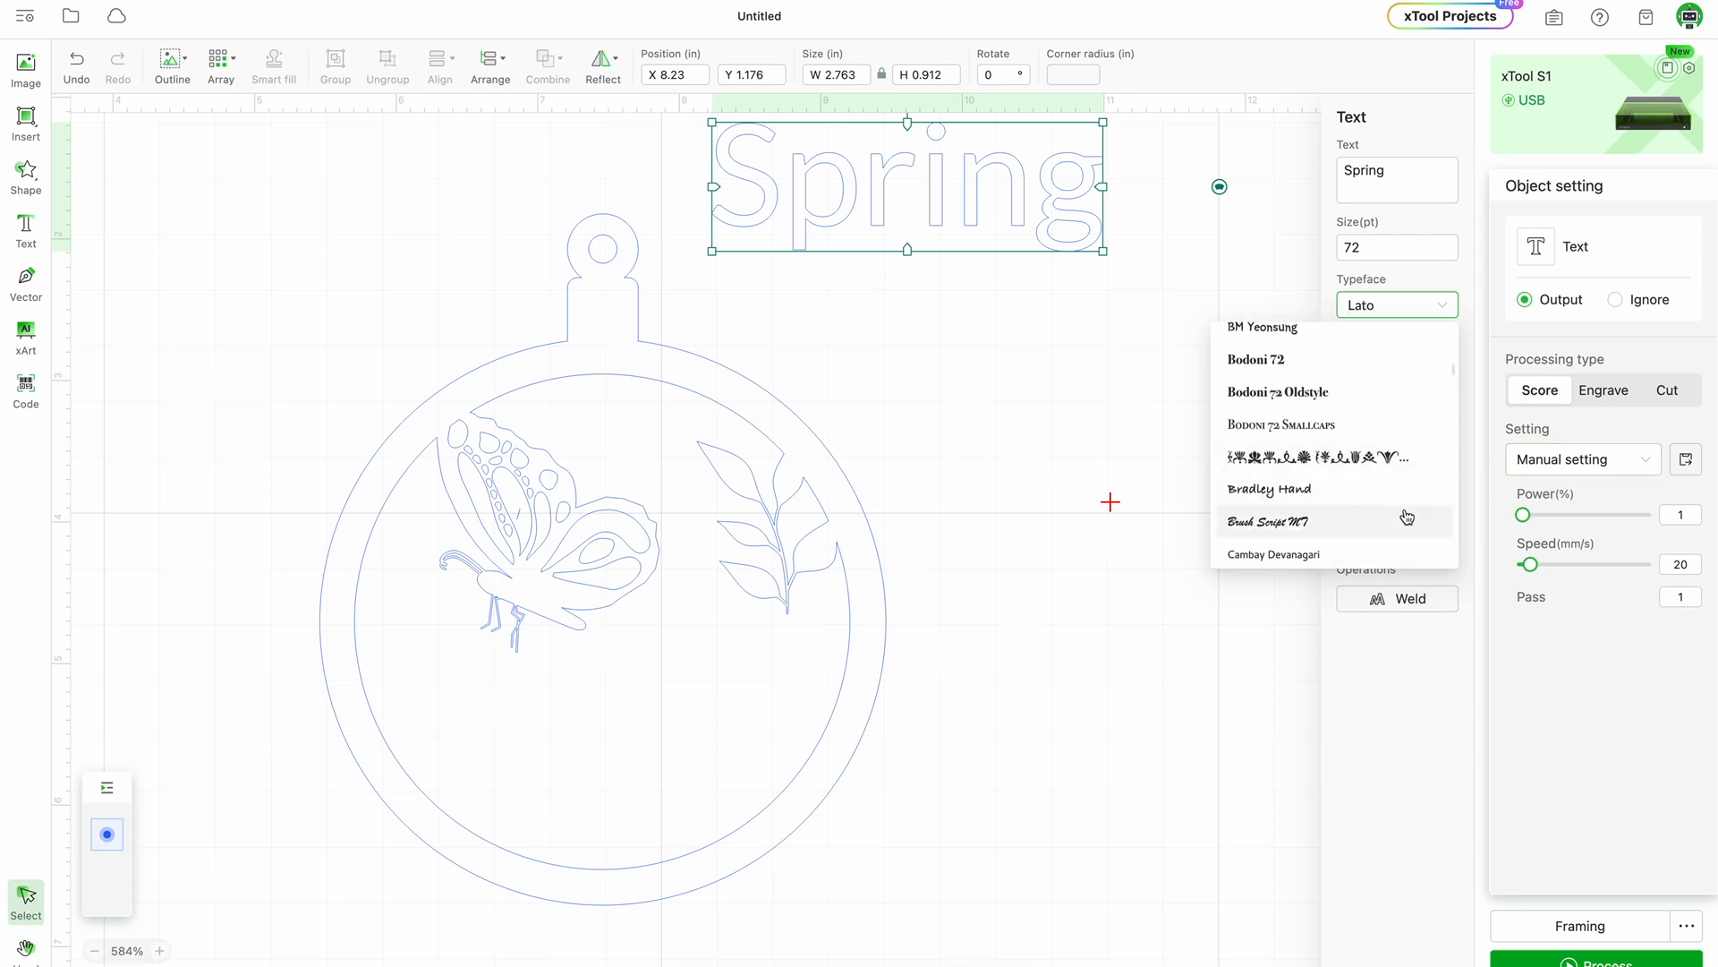
{"action": "left_click", "coordinate": [1289, 535]}
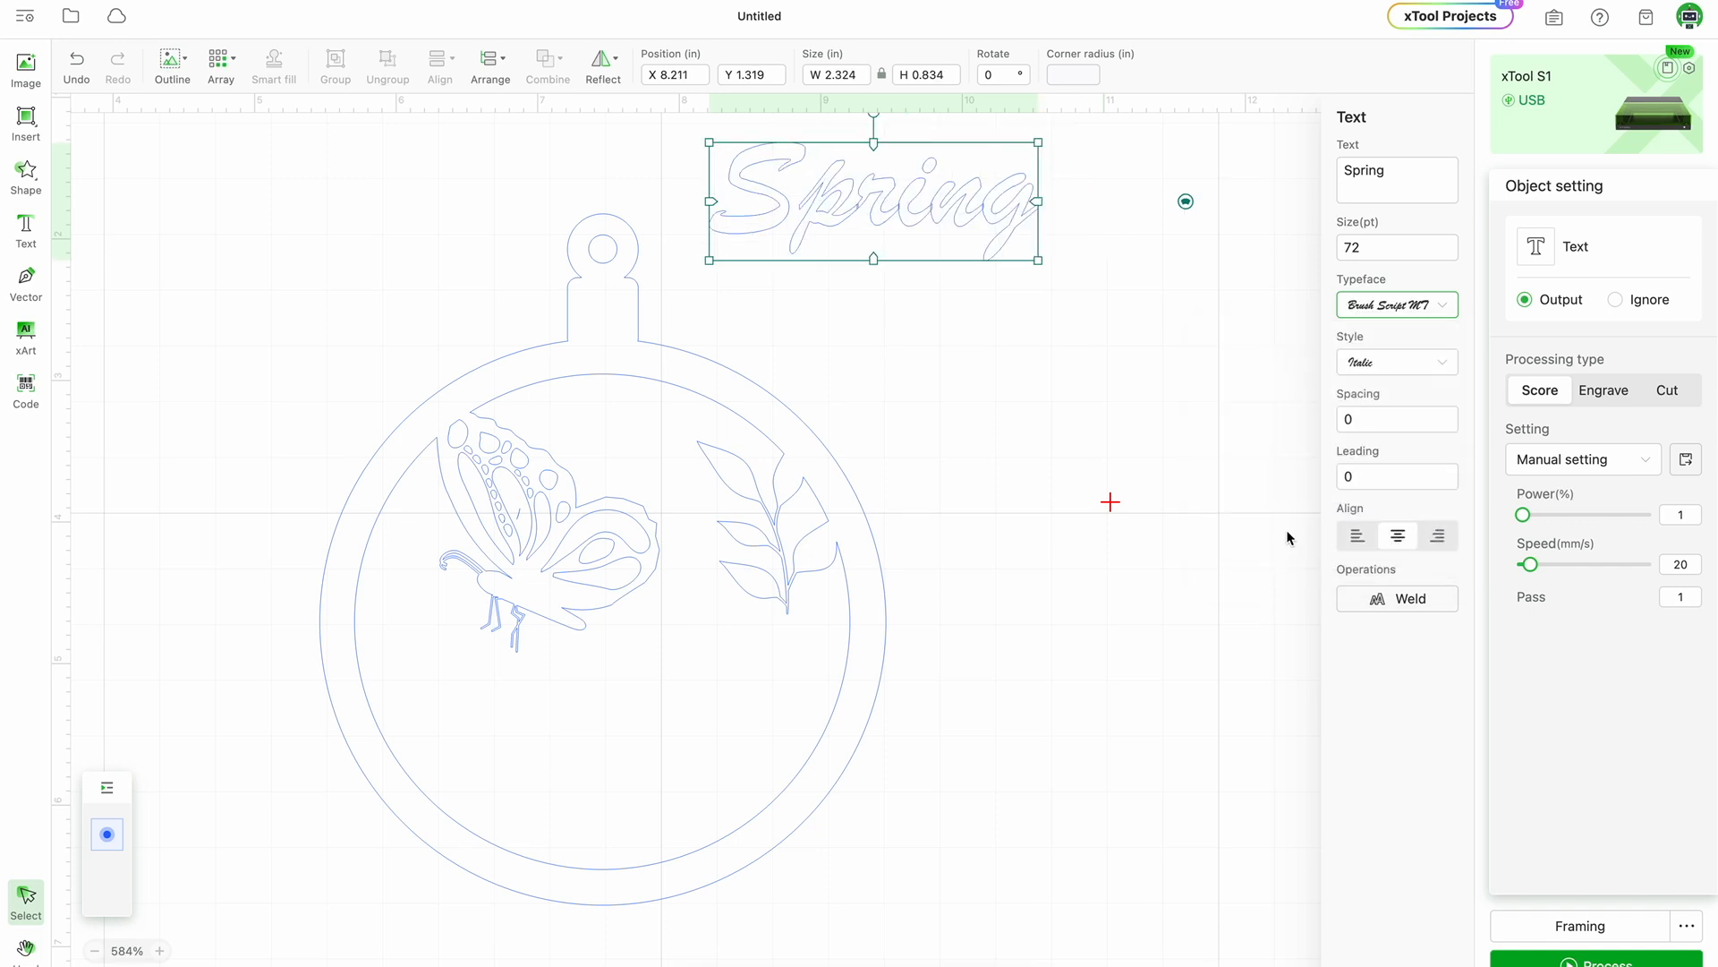
Duplicate the "Spring" text and place the copy below the original, at about X 9.12, Y 2.44 in.
{"action": "right_click", "coordinate": [914, 243]}
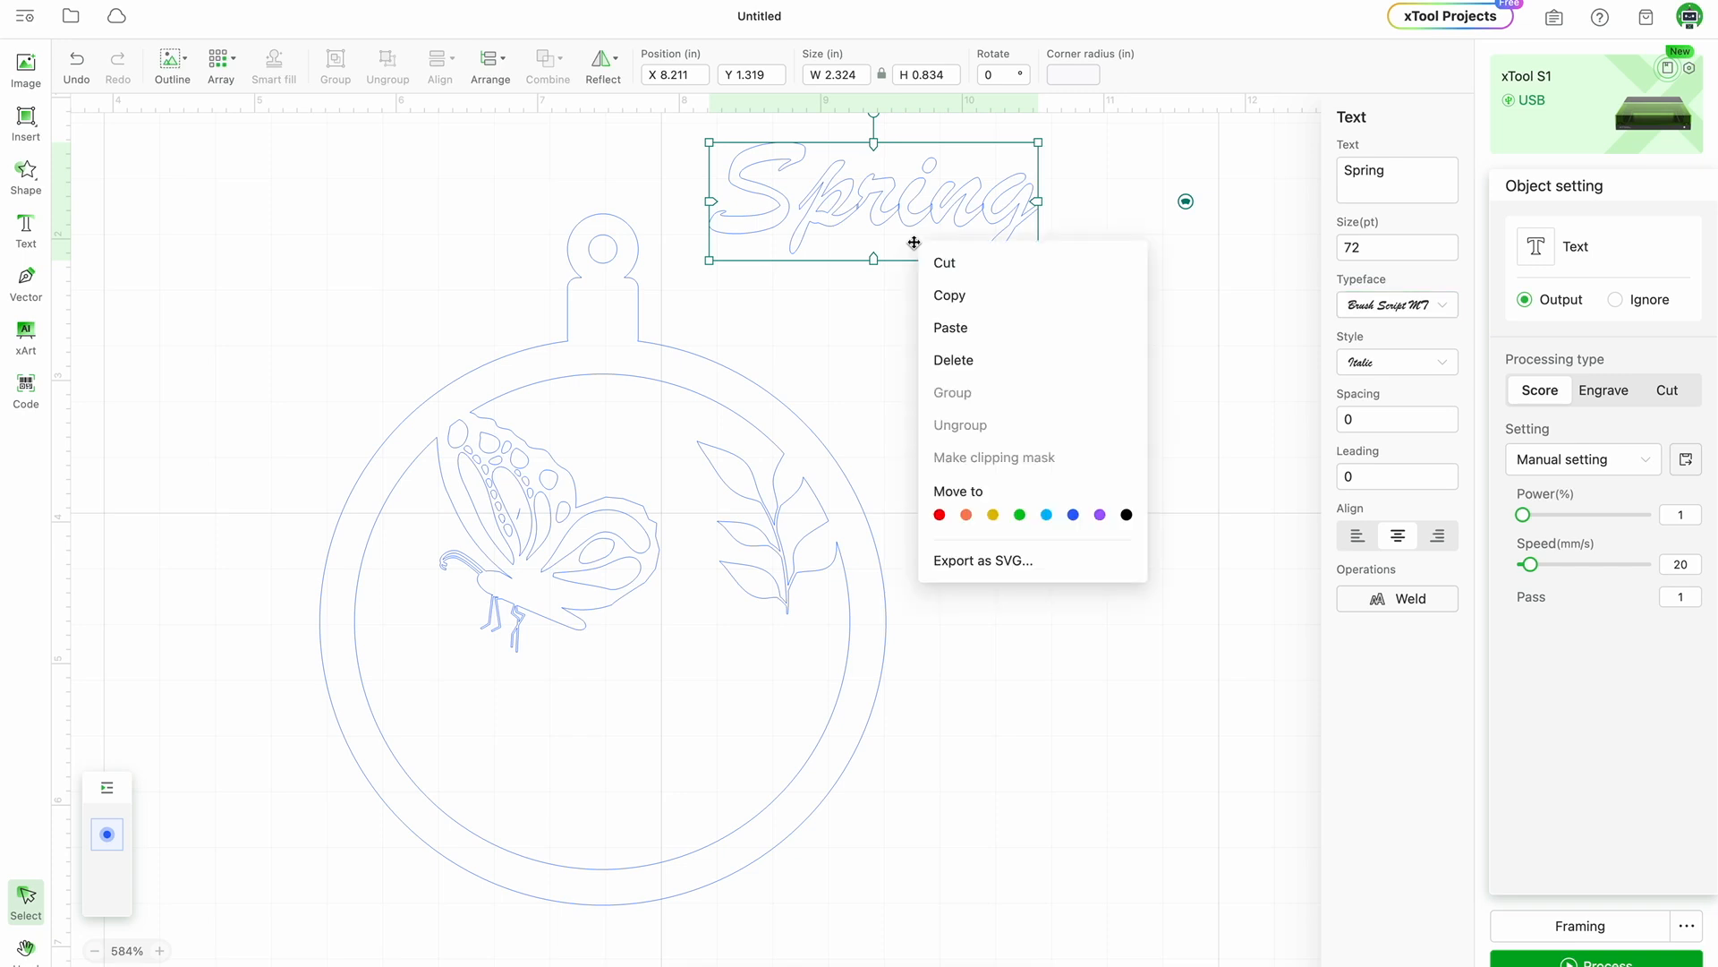
{"action": "left_click", "coordinate": [938, 293]}
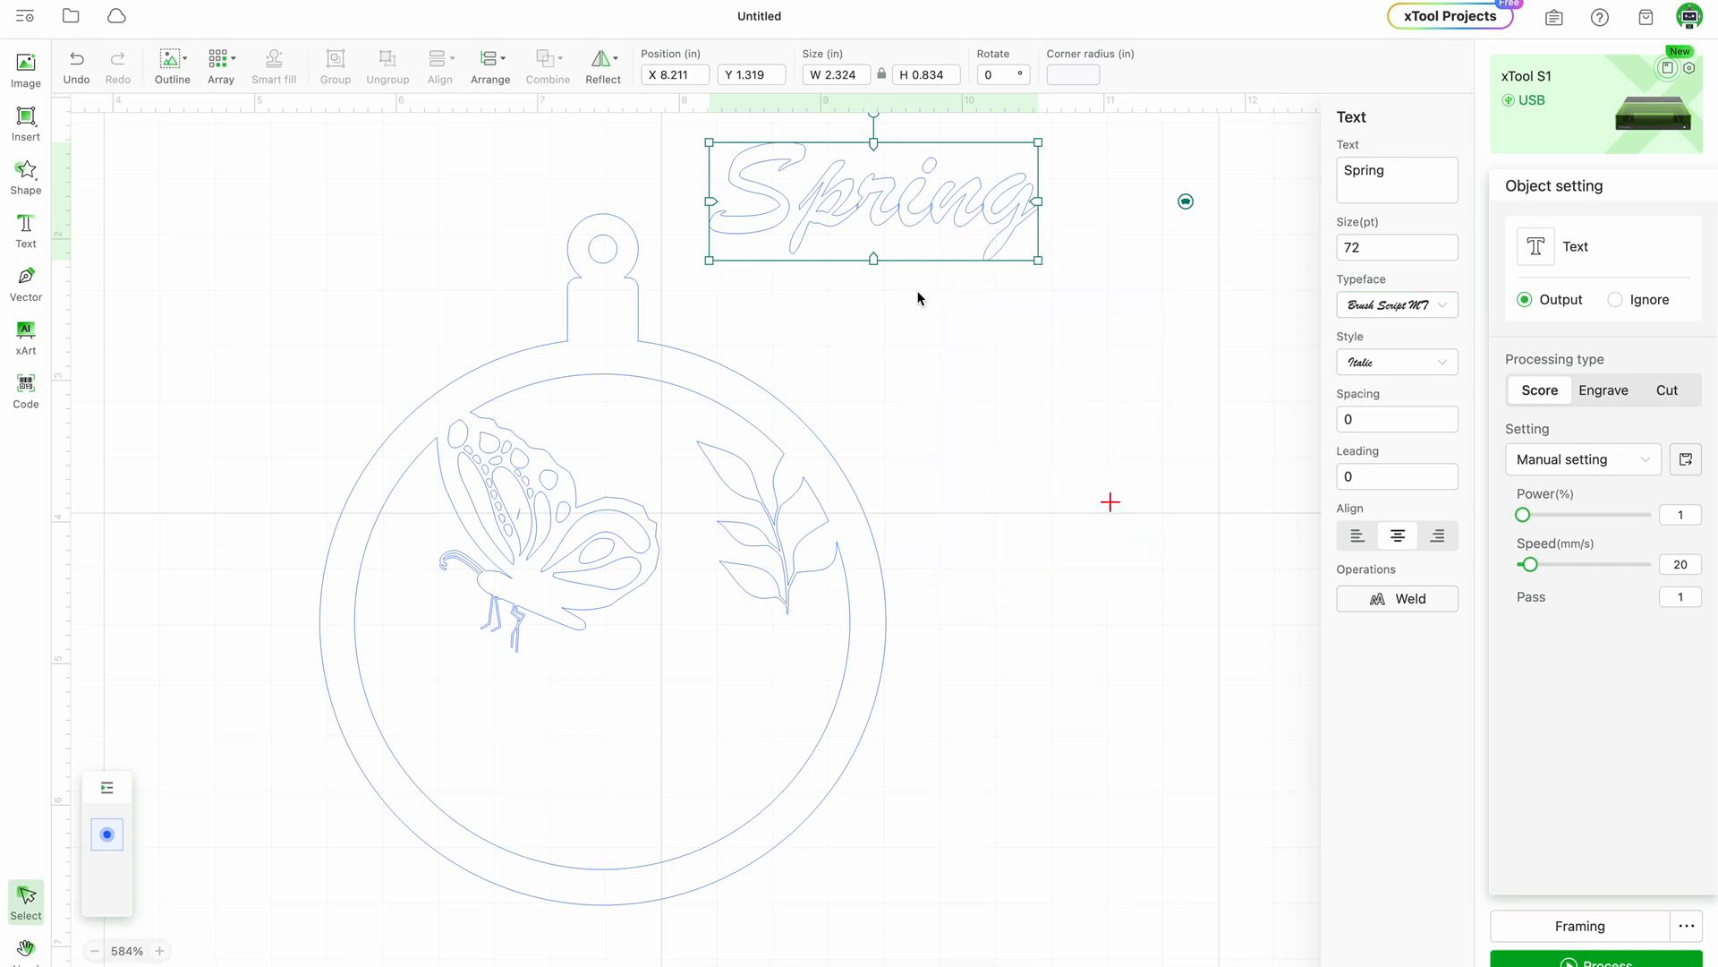
{"action": "right_click", "coordinate": [922, 307]}
{"action": "left_click", "coordinate": [935, 327]}
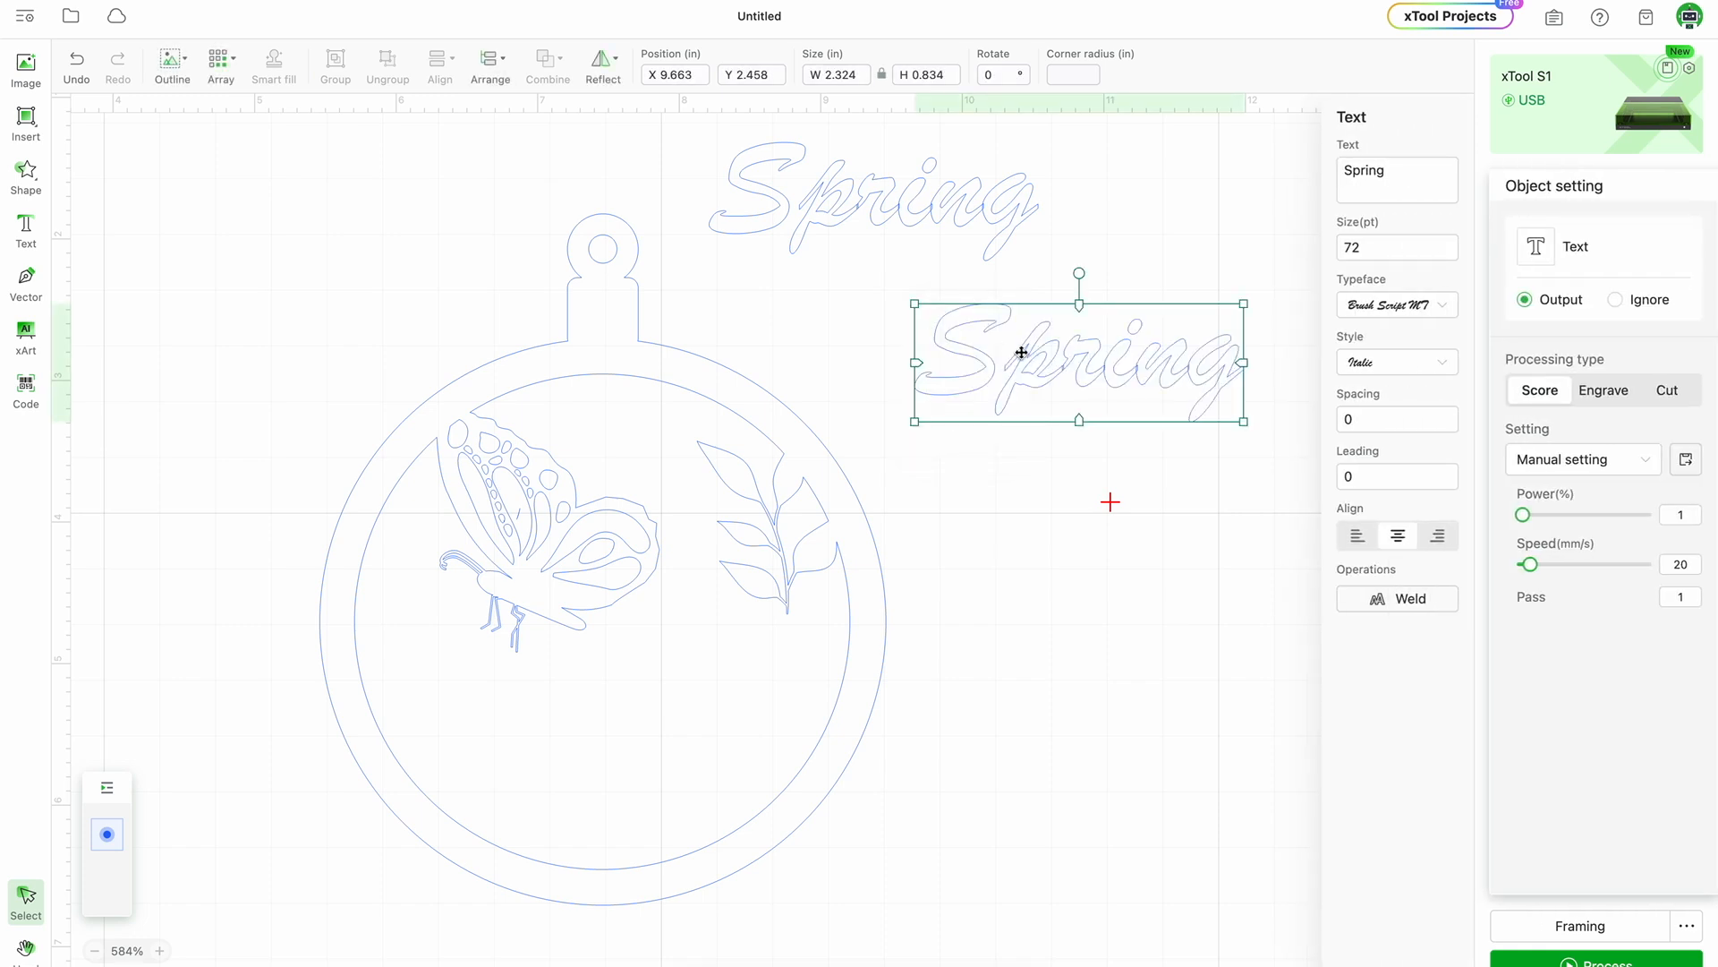
{"action": "left_click_drag", "start_coordinate": [1039, 358], "coordinate": [970, 355]}
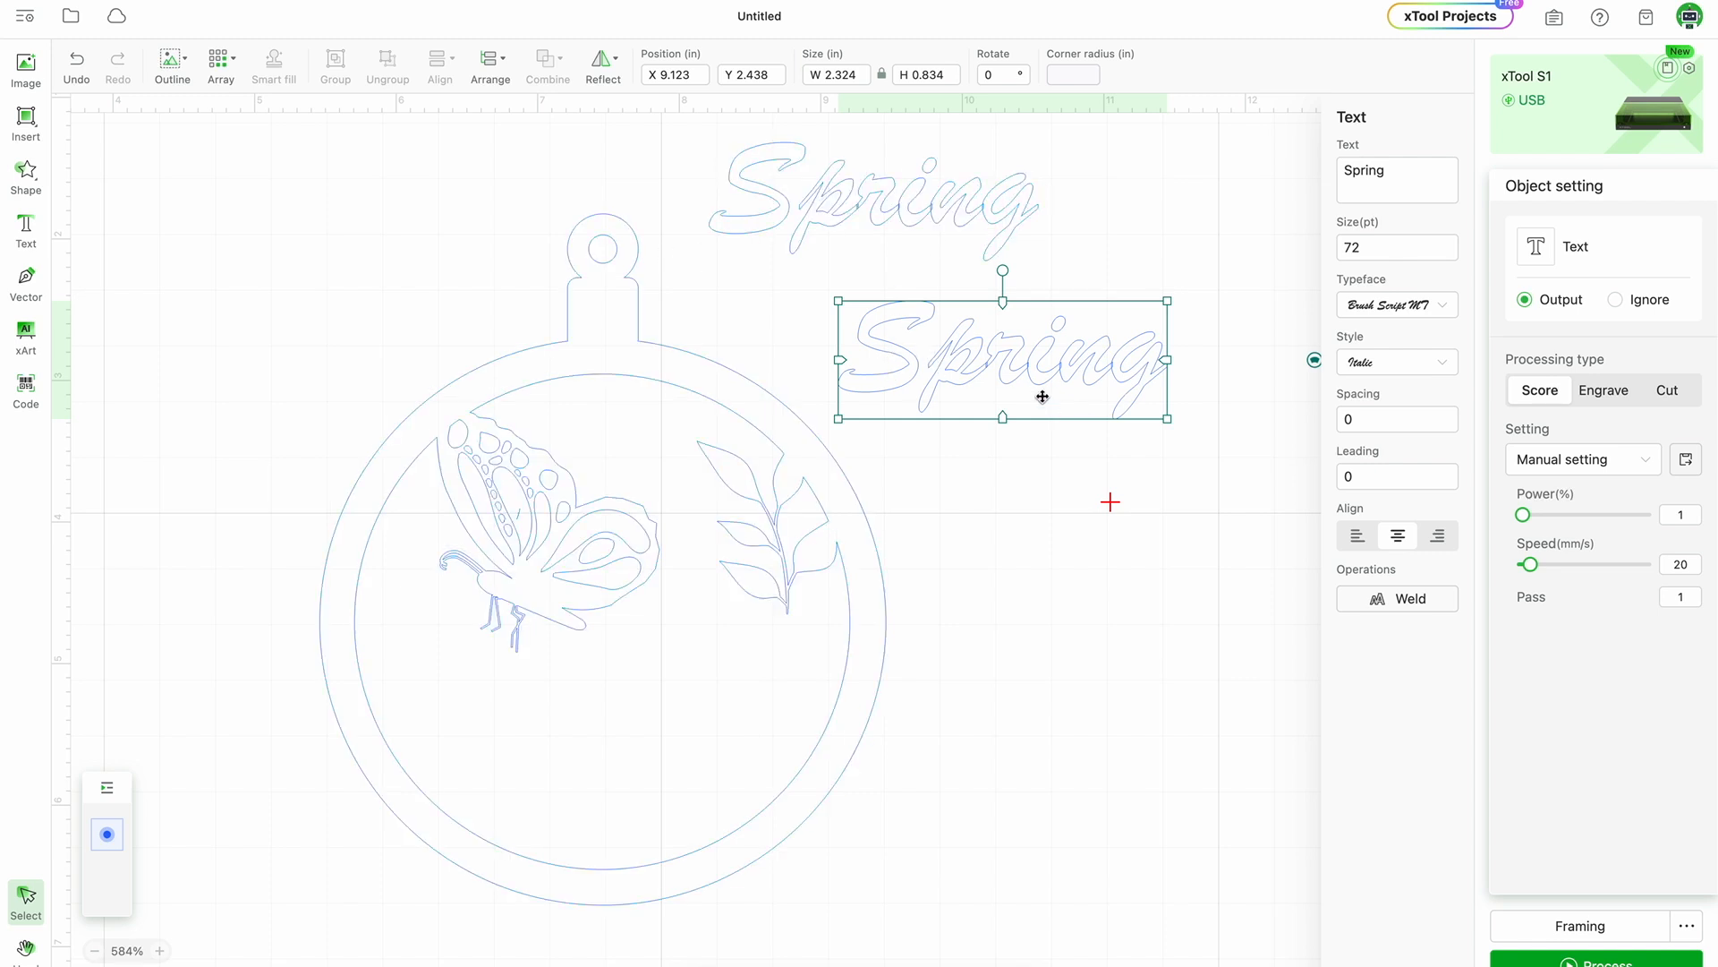
Shorten the copied "Spring" text to the single letter S.
{"action": "left_click", "coordinate": [1423, 185]}
{"action": "key", "text": "BackSpace"}
{"action": "key", "text": "BackSpace"}
{"action": "key", "text": "BackSpace"}
{"action": "key", "text": "BackSpace"}
{"action": "key", "text": "BackSpace"}
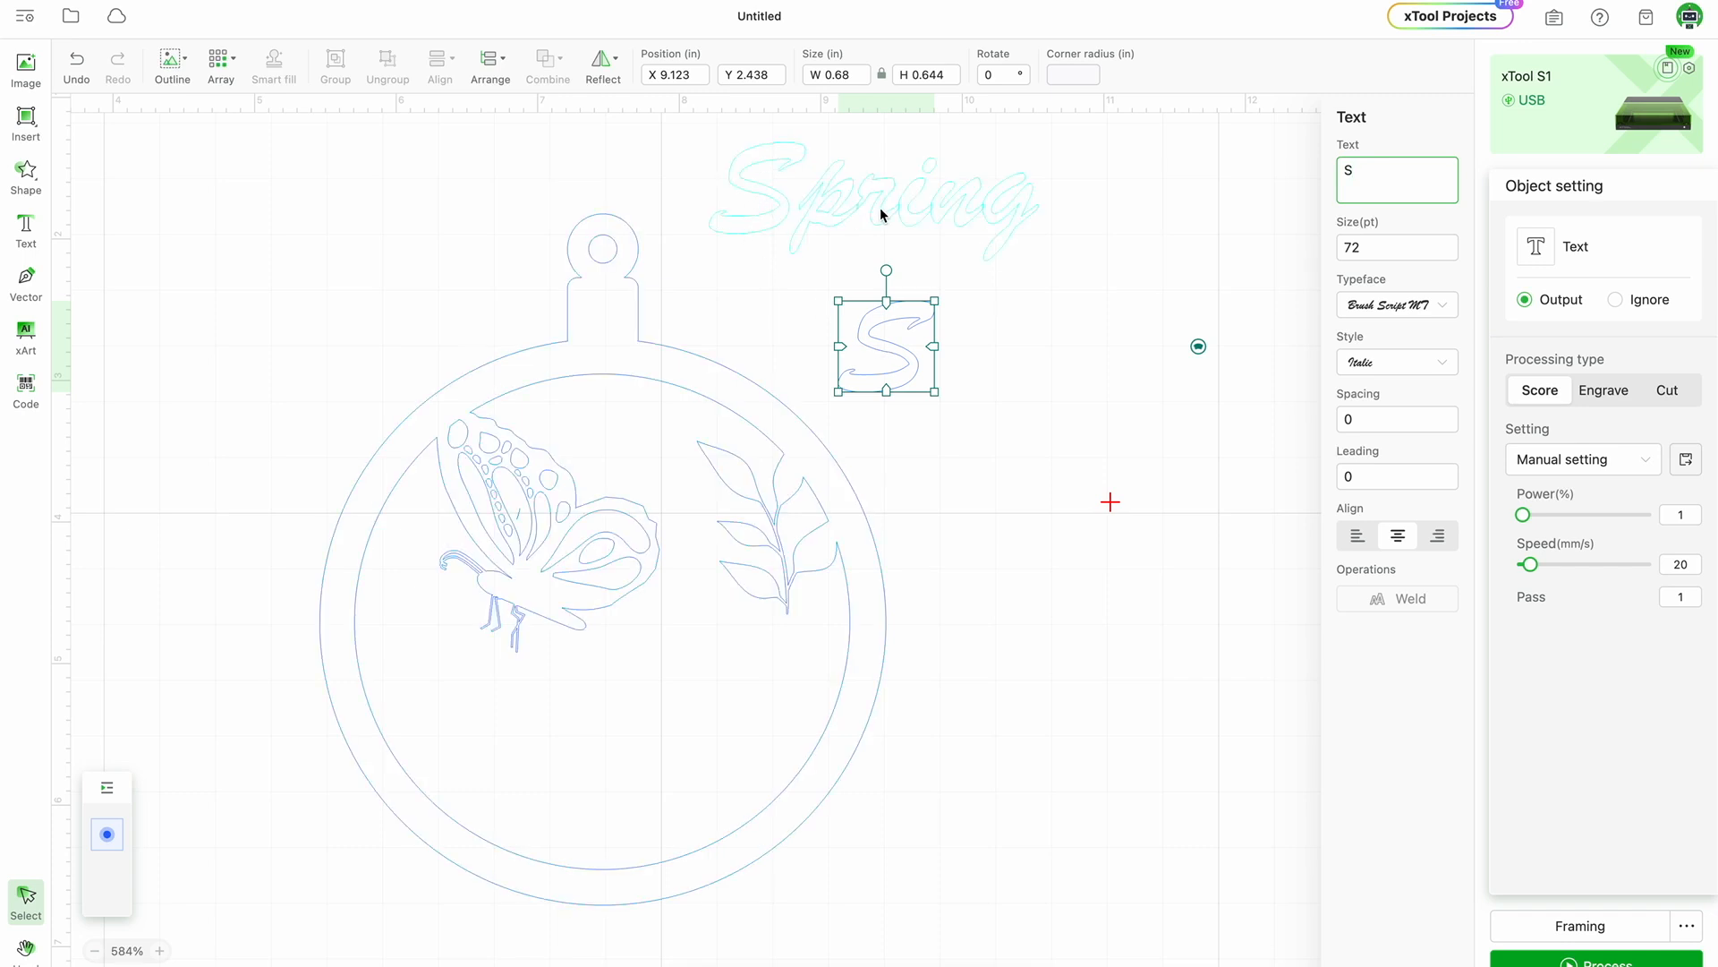
Copy the single S and paste five duplicates in a column beside the ornament.
{"action": "left_click", "coordinate": [920, 358]}
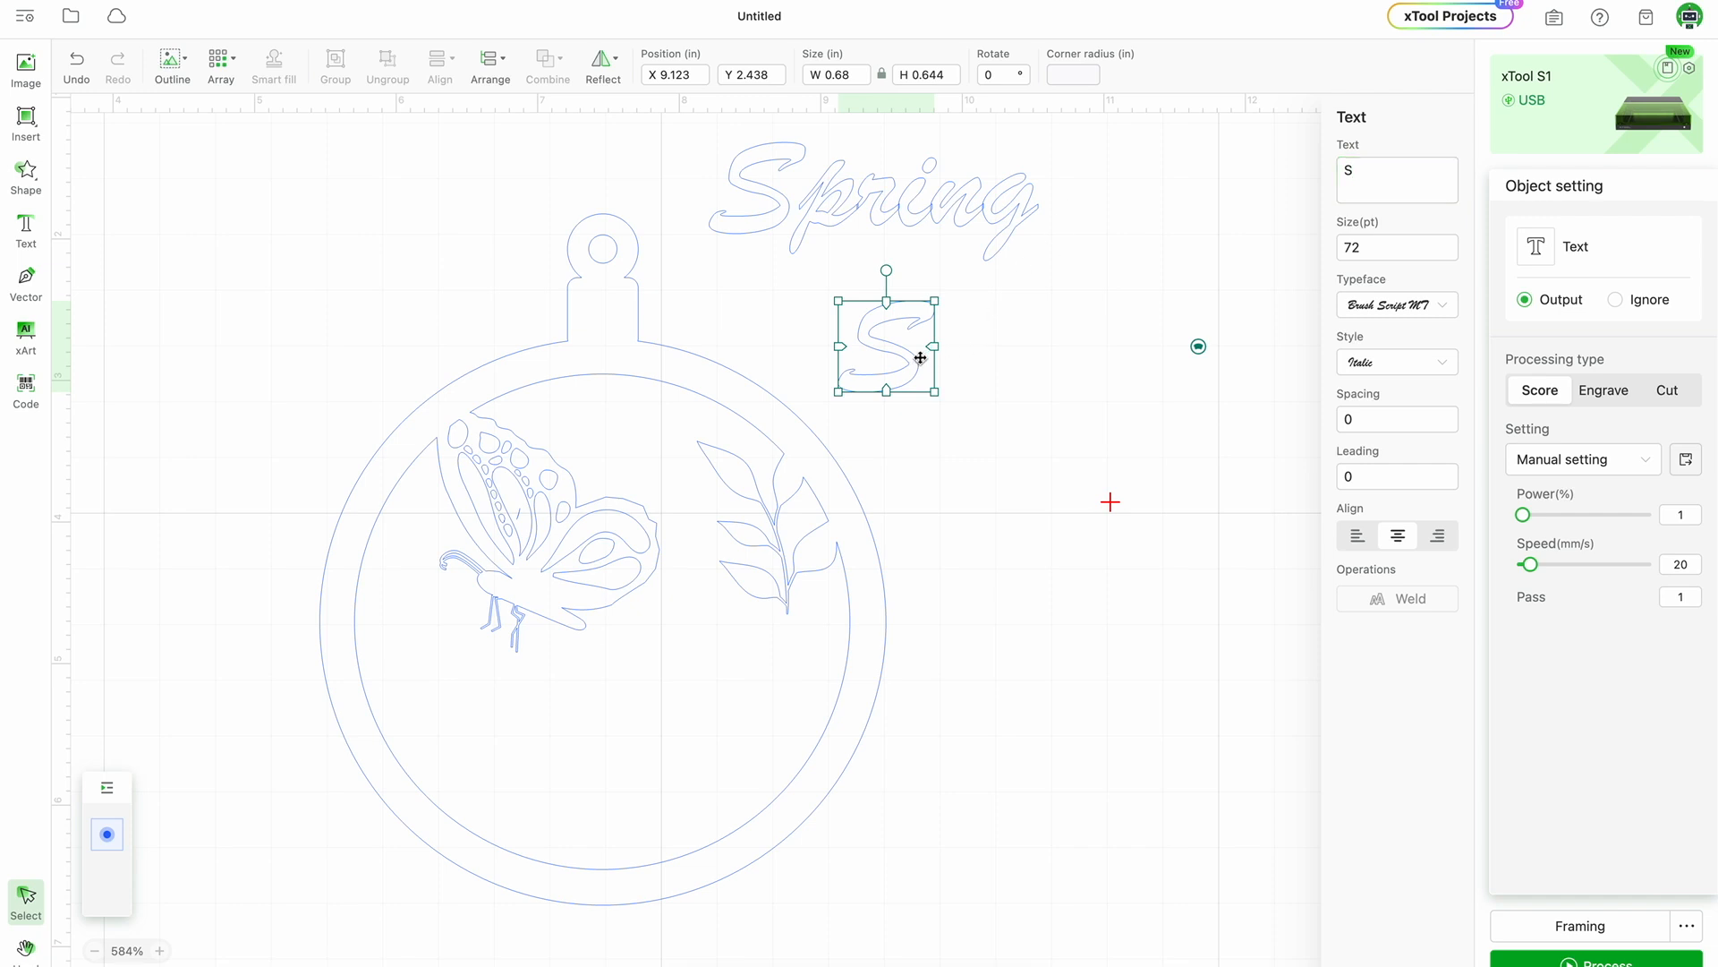
{"action": "right_click", "coordinate": [921, 358]}
{"action": "left_click", "coordinate": [955, 411]}
{"action": "right_click", "coordinate": [976, 368]}
{"action": "left_click", "coordinate": [992, 383]}
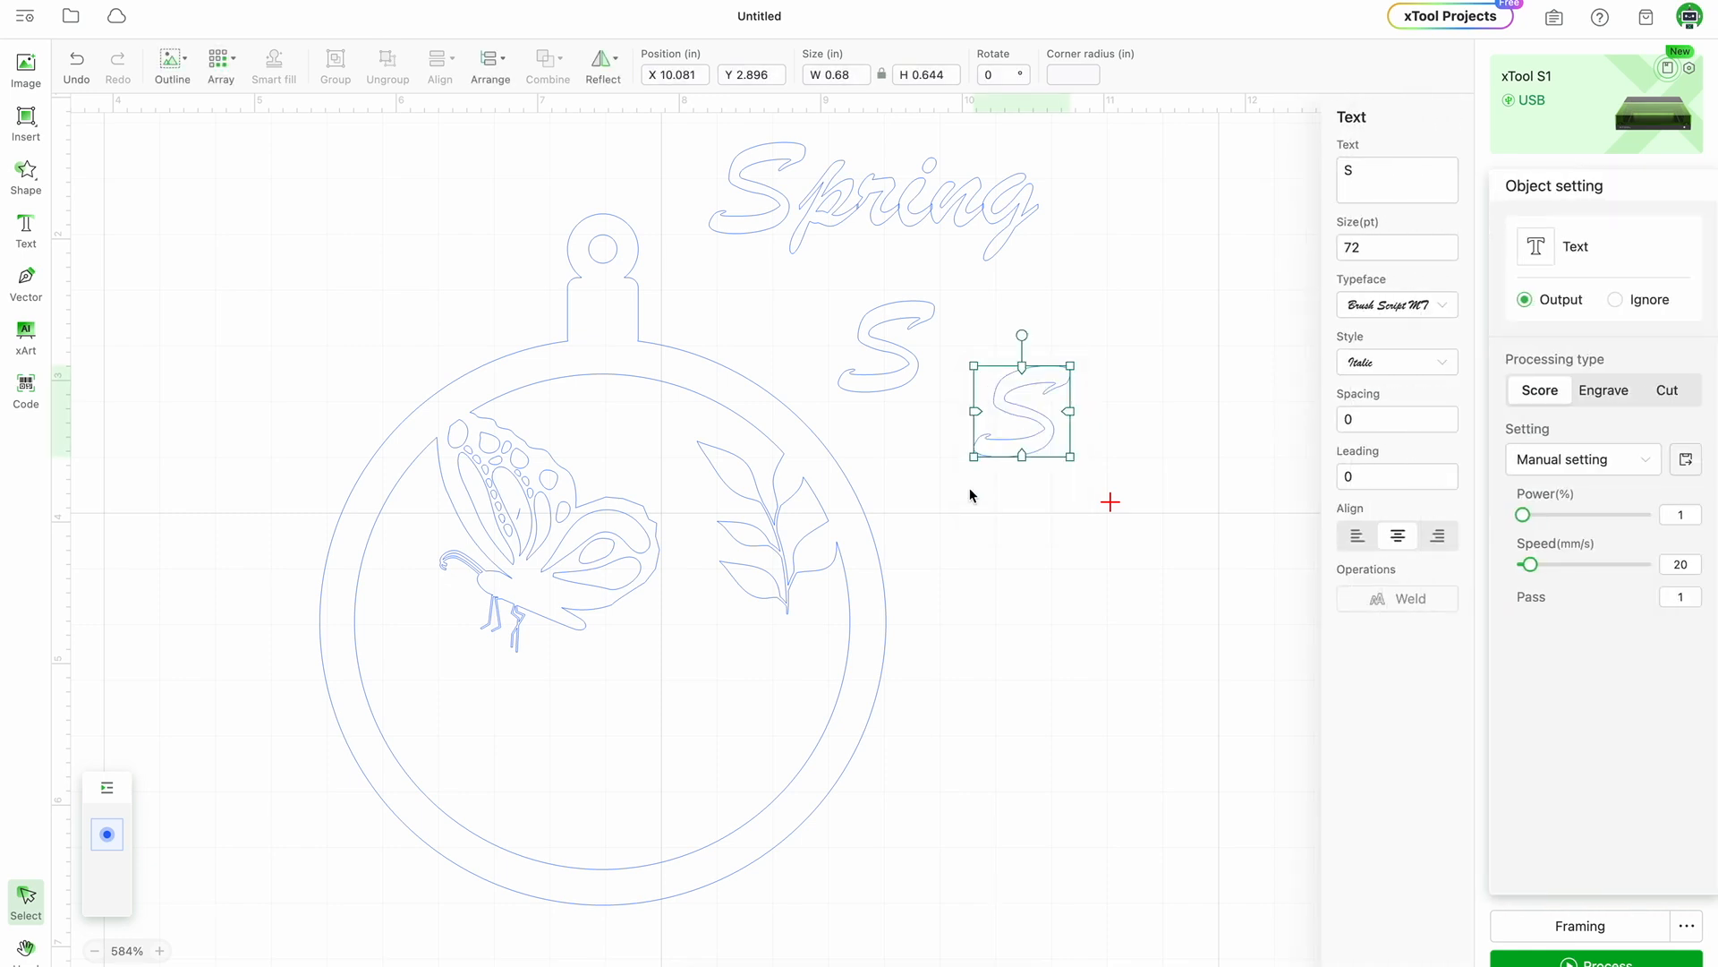
{"action": "right_click", "coordinate": [970, 495]}
{"action": "left_click", "coordinate": [986, 519]}
{"action": "right_click", "coordinate": [992, 602]}
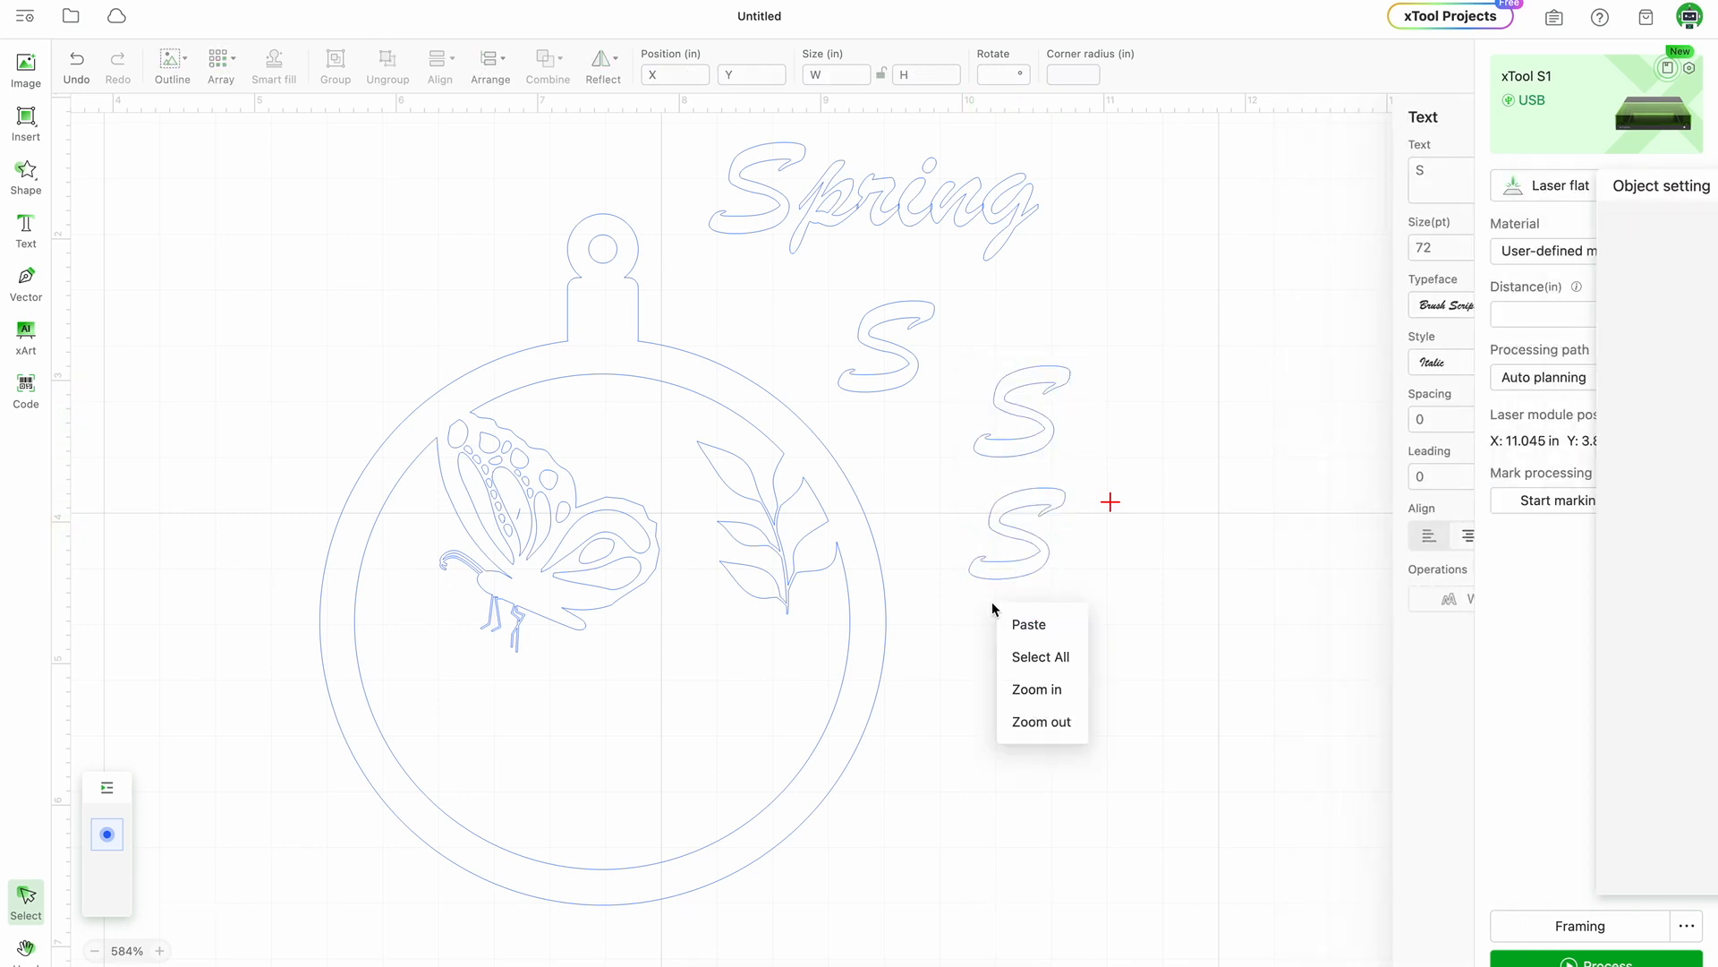
{"action": "left_click", "coordinate": [1019, 624]}
{"action": "right_click", "coordinate": [1001, 734]}
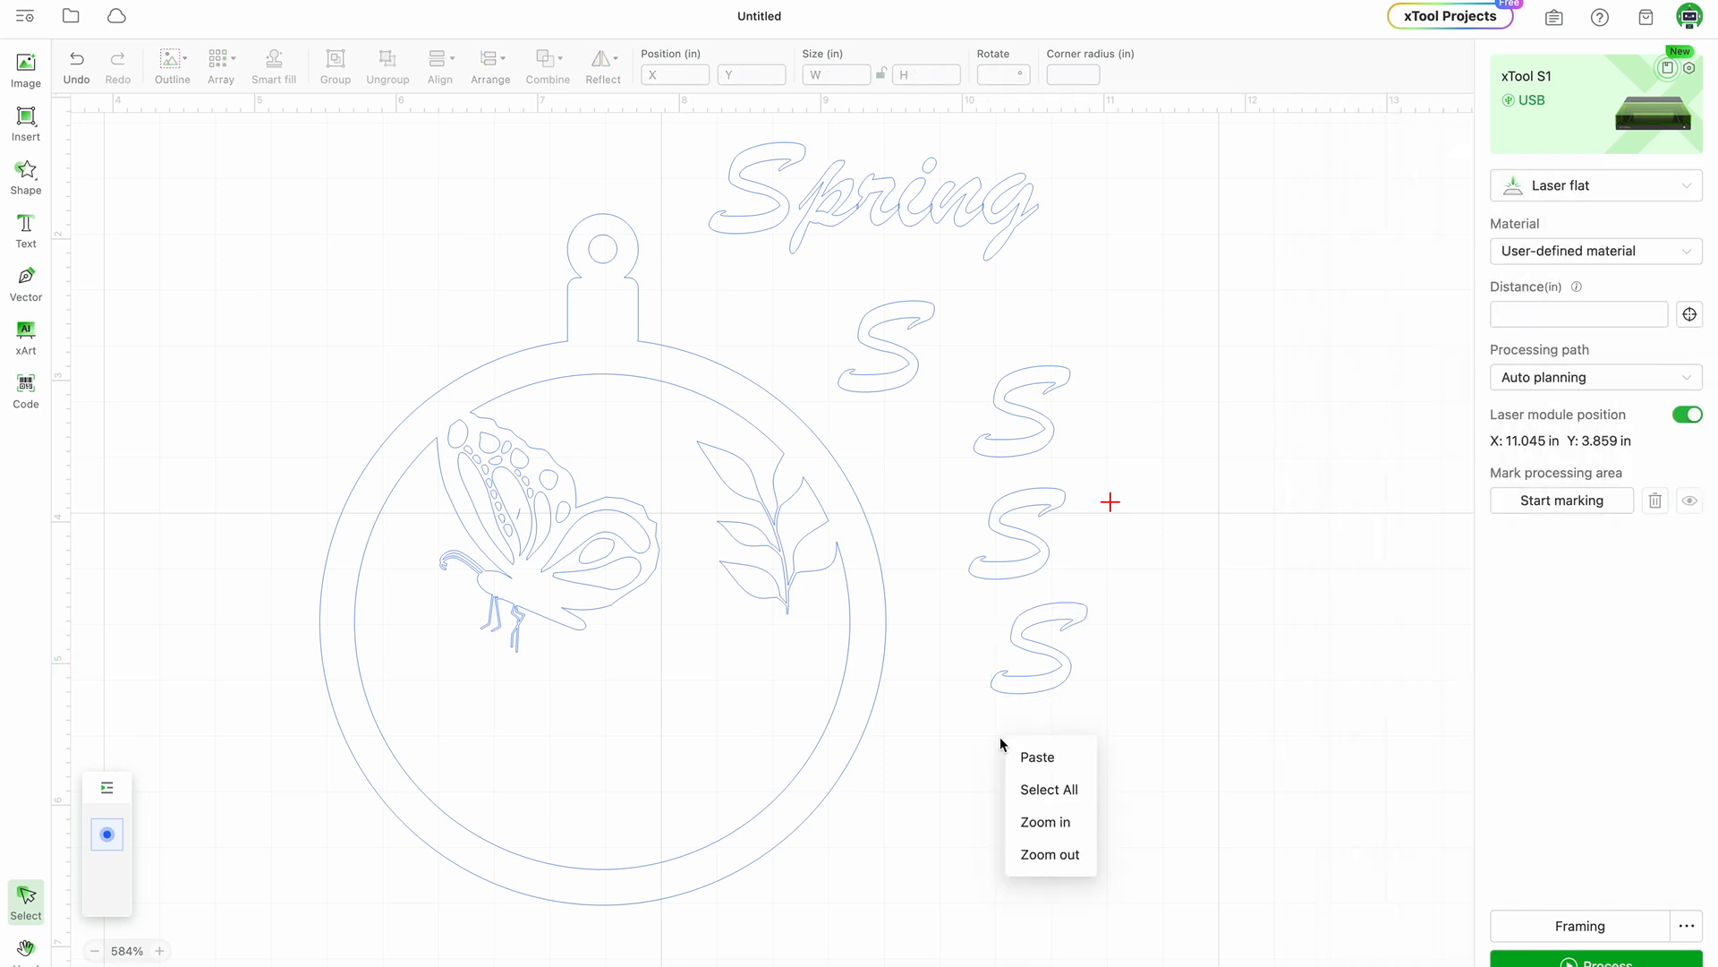
{"action": "left_click", "coordinate": [1016, 757]}
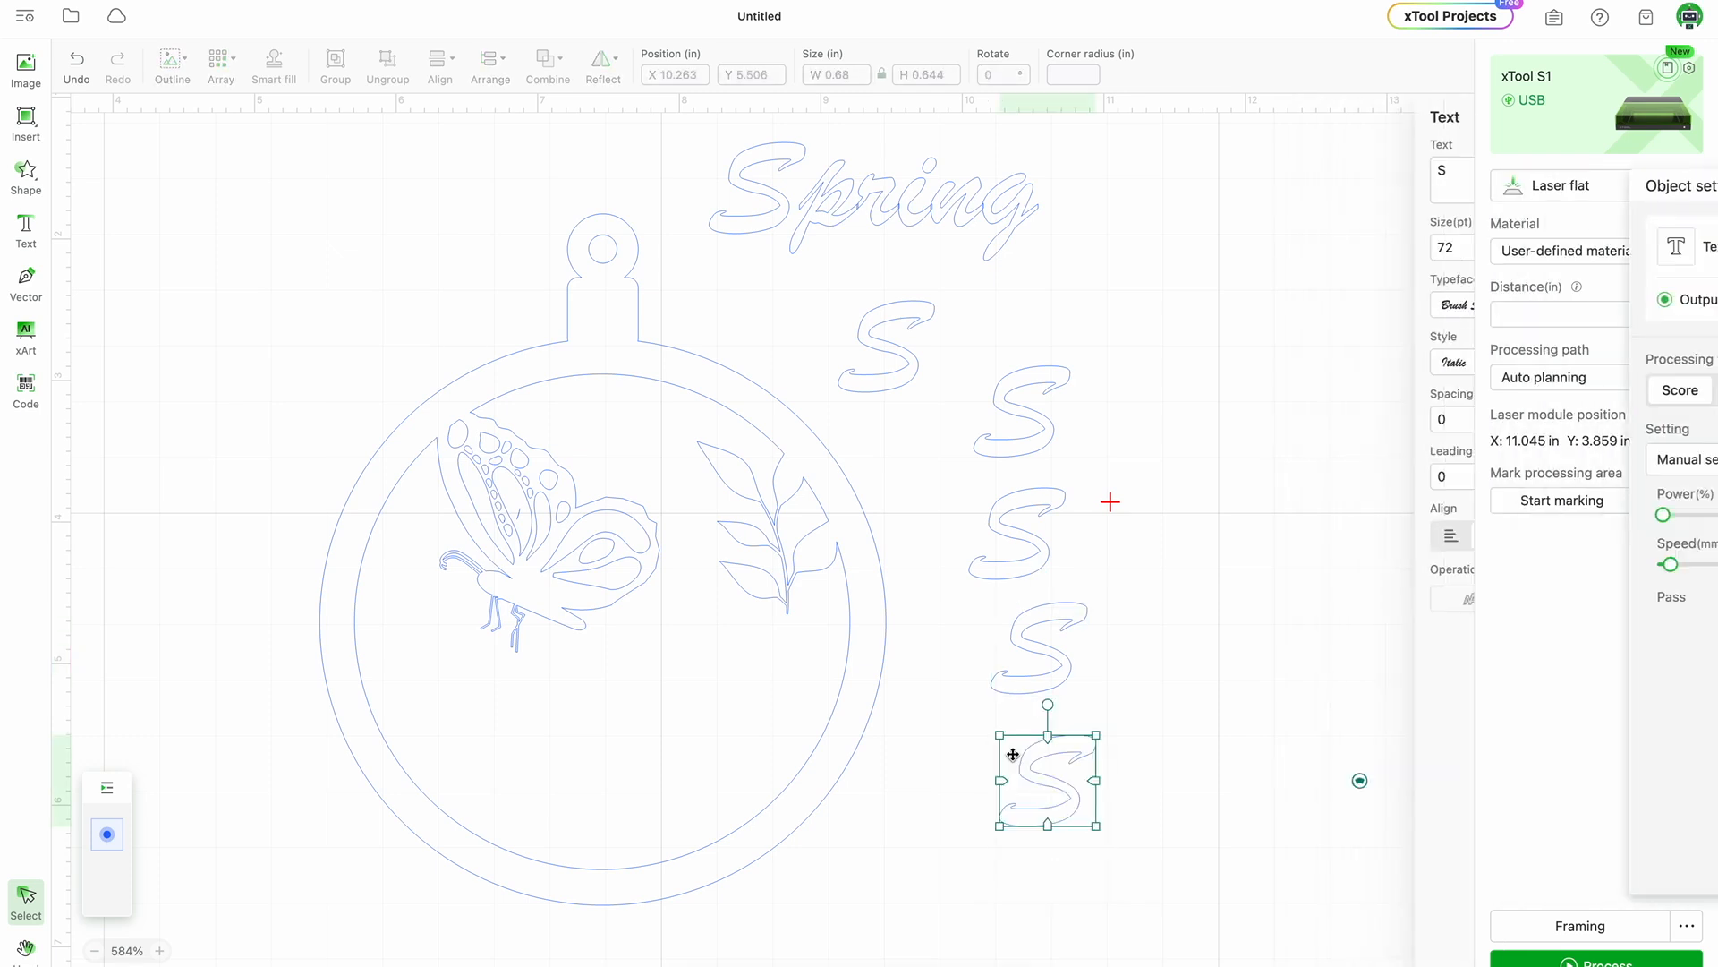
{"action": "right_click", "coordinate": [953, 861]}
{"action": "left_click", "coordinate": [981, 818]}
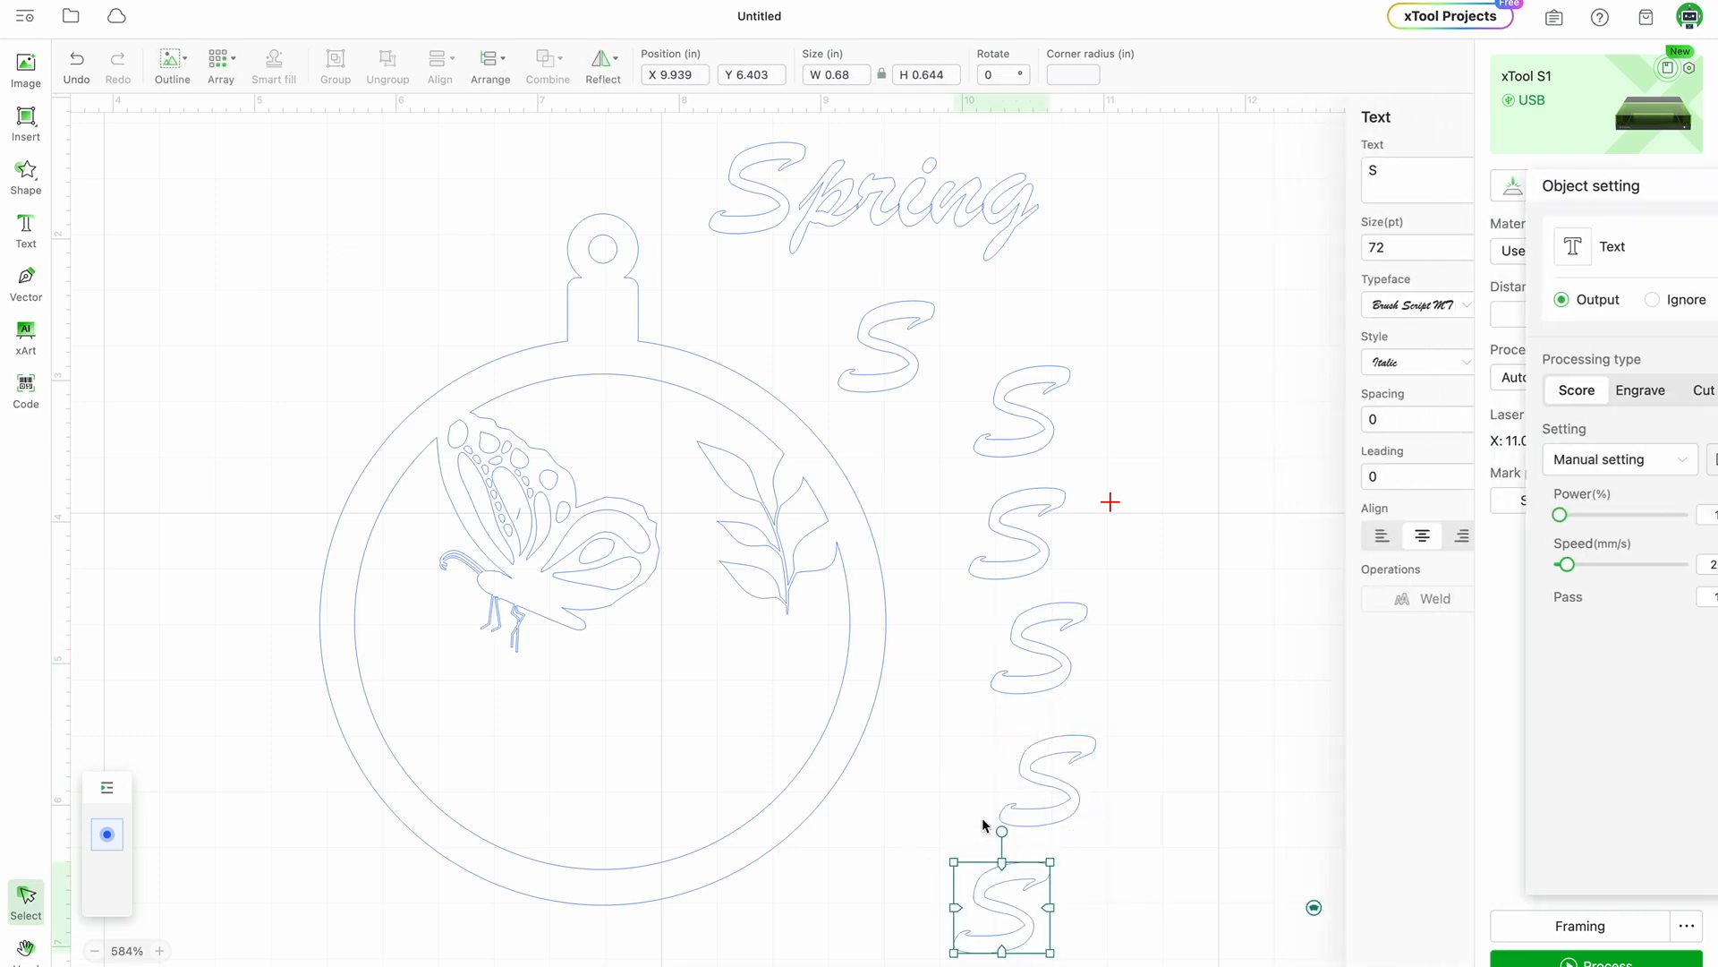
Change the uppermost pasted S to p and the one below it to r.
{"action": "left_click", "coordinate": [1032, 443]}
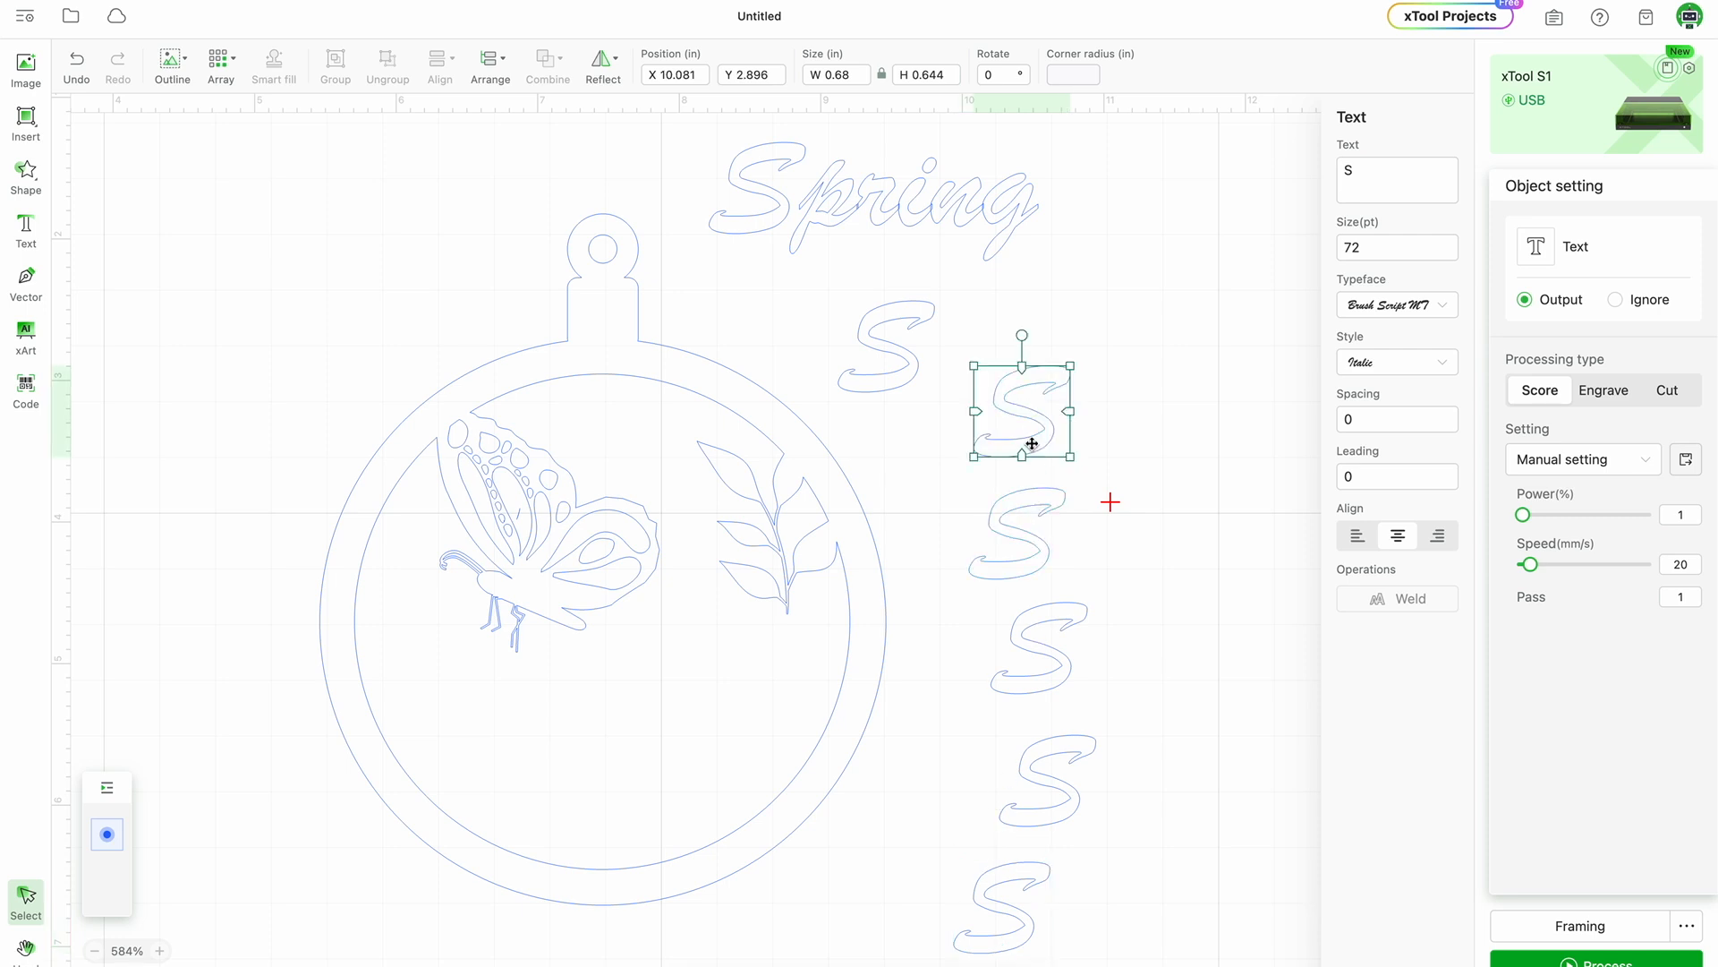
{"action": "left_click", "coordinate": [1378, 182]}
{"action": "key", "text": "BackSpace"}
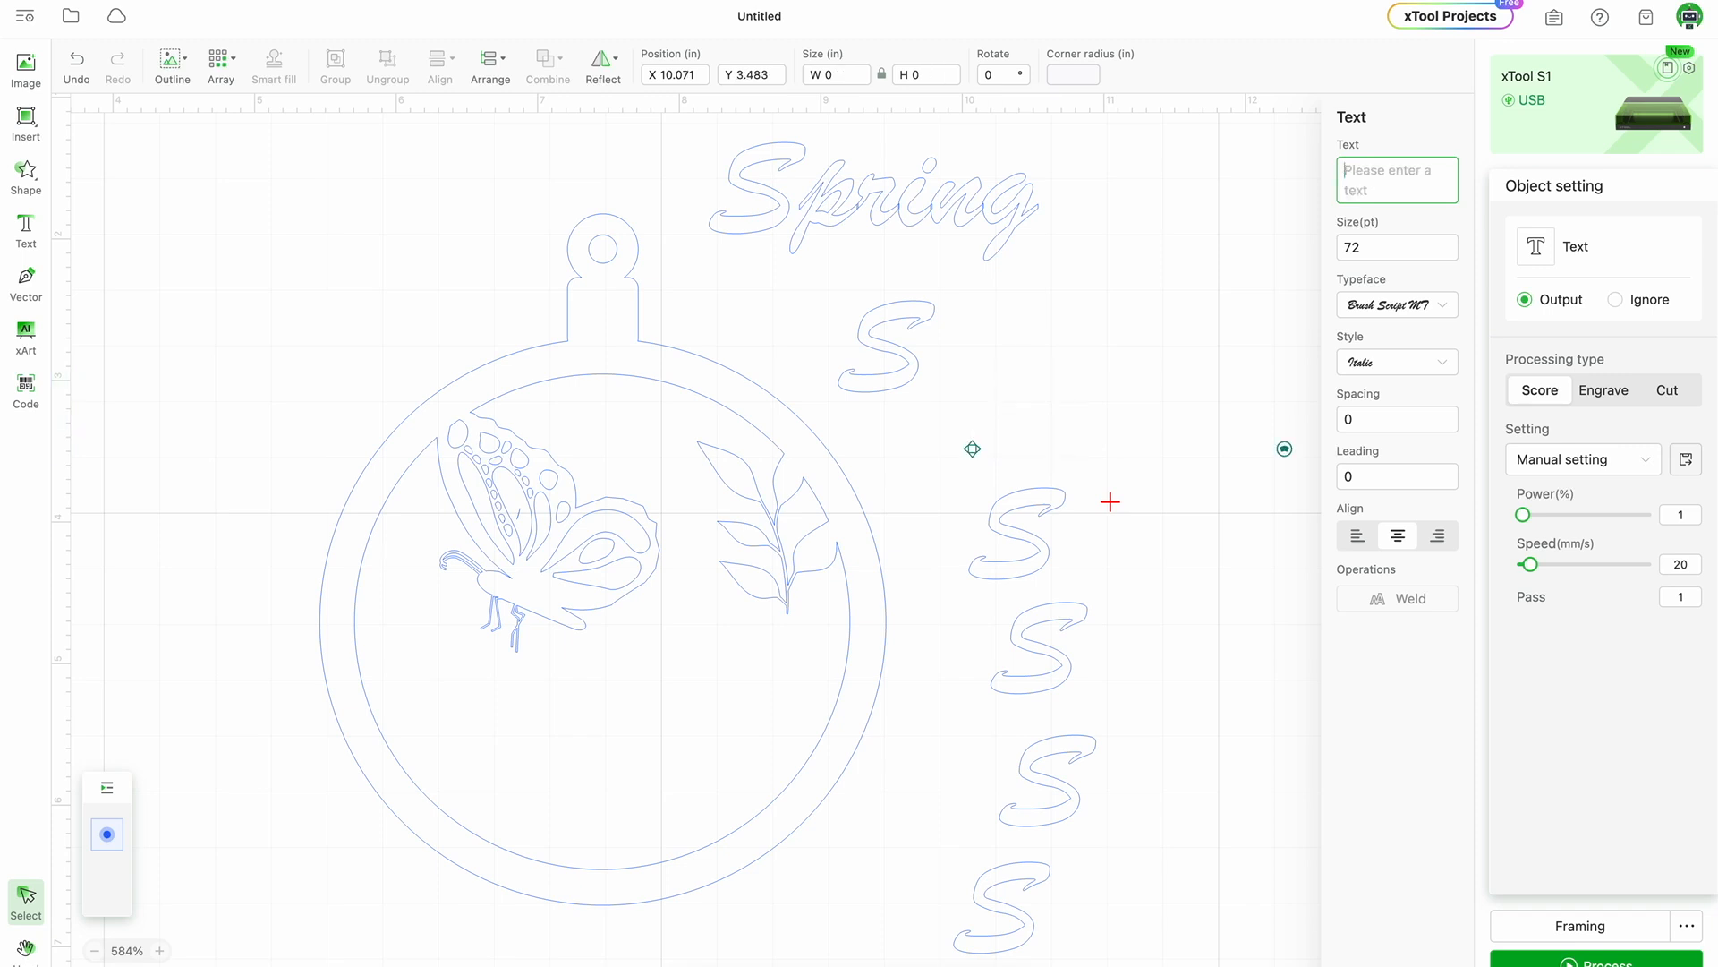
{"action": "type", "text": "p"}
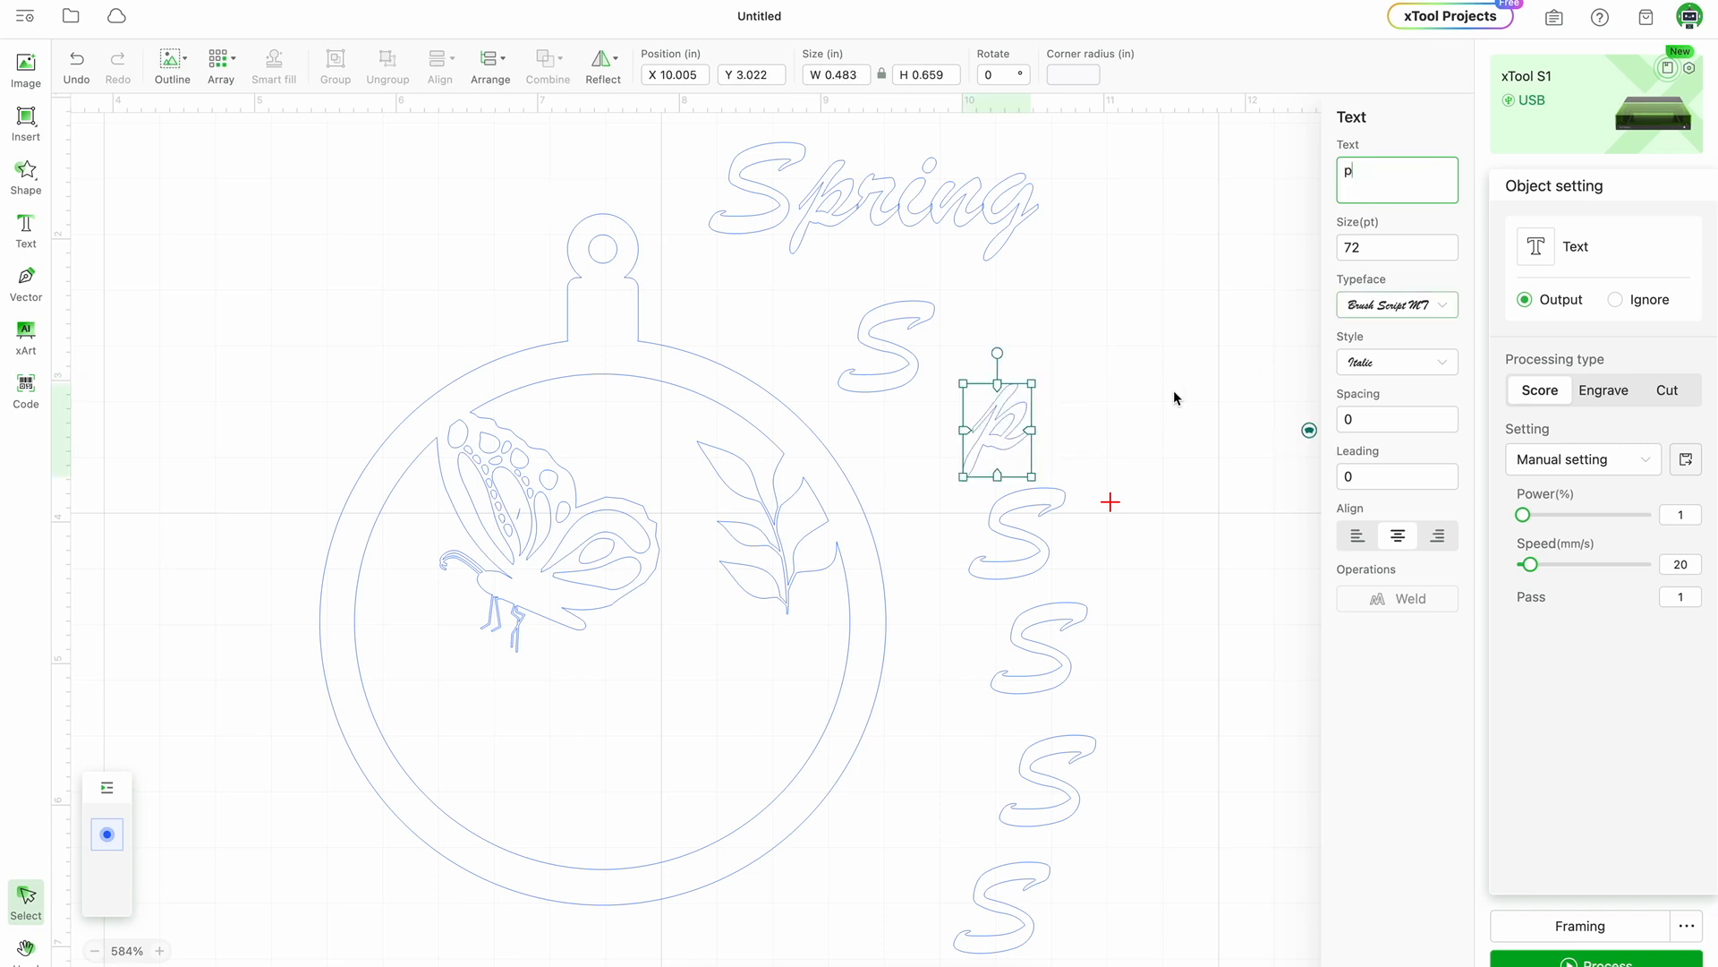
{"action": "left_click", "coordinate": [1025, 519]}
{"action": "left_click", "coordinate": [1383, 184]}
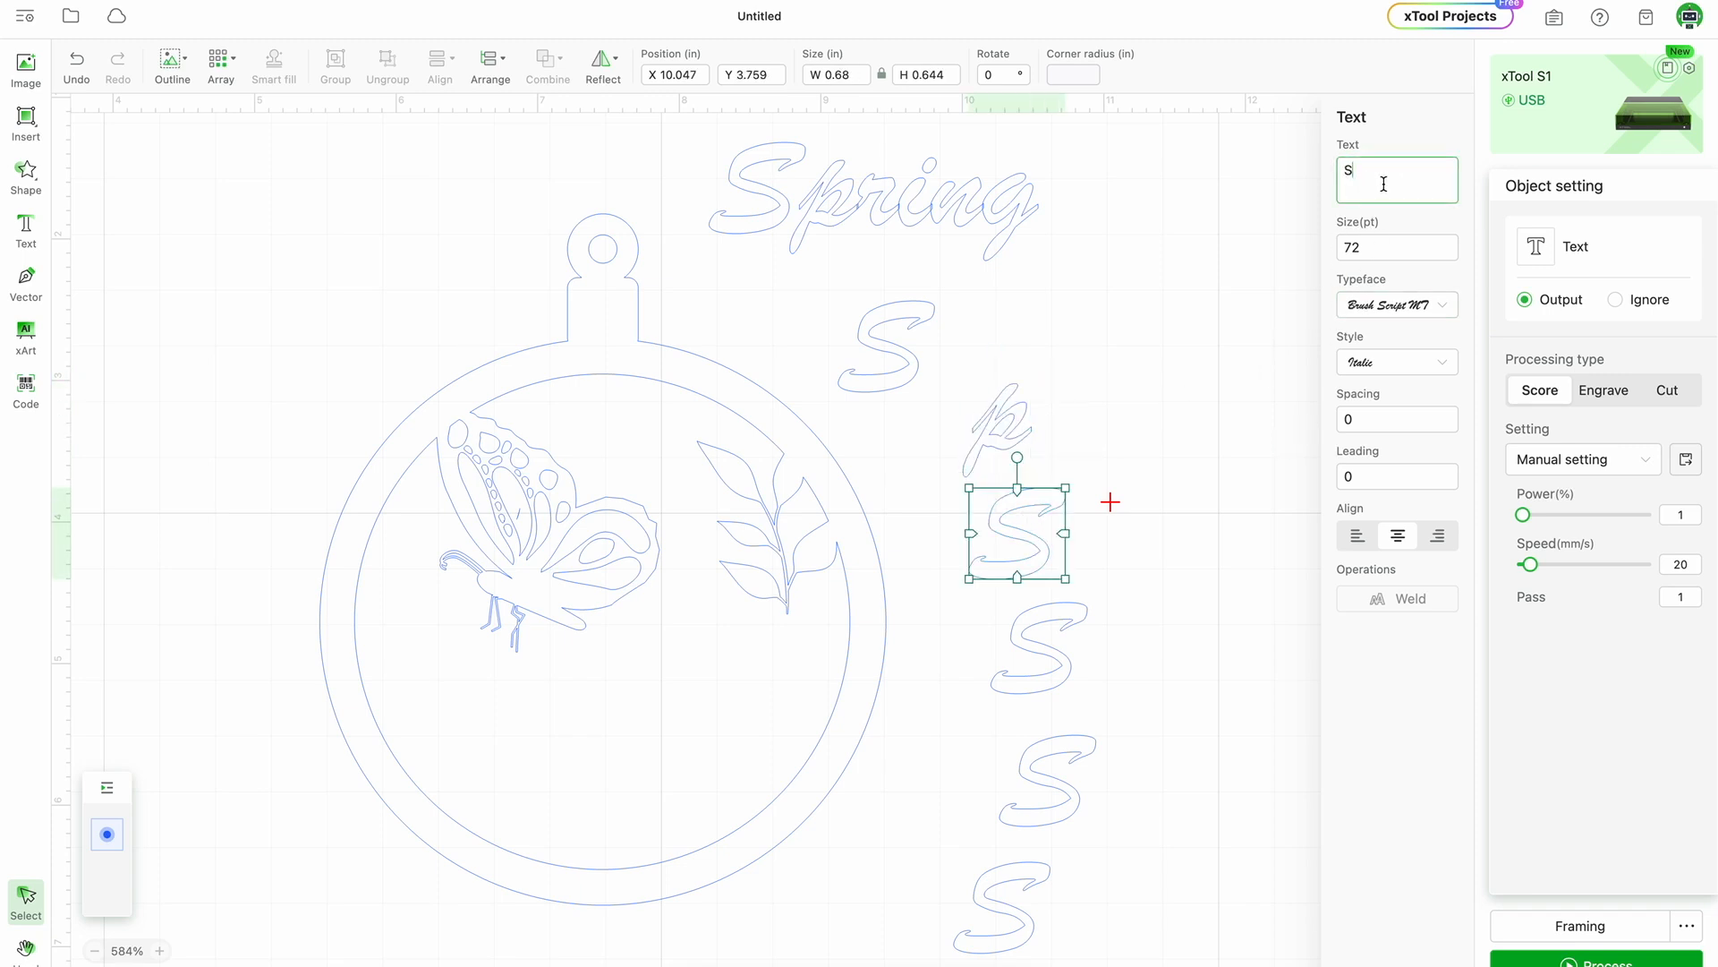
{"action": "key", "text": "BackSpace"}
{"action": "type", "text": "r"}
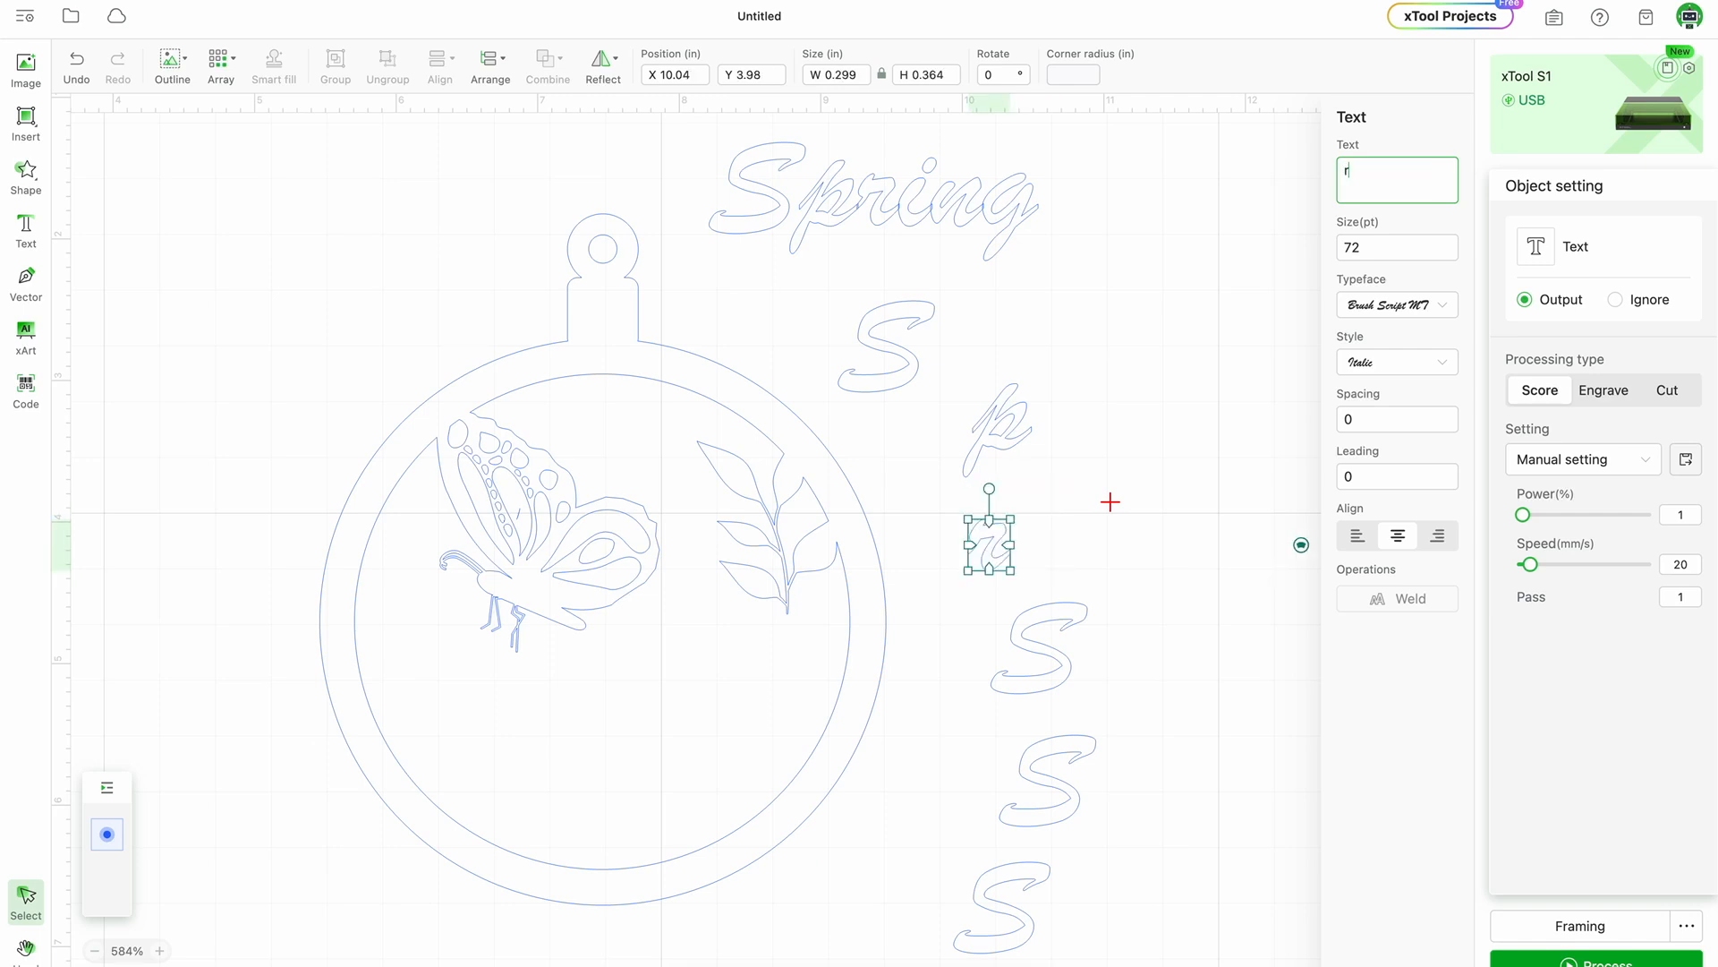
Replace the pasted S directly below the r with the letter i.
{"action": "left_click", "coordinate": [1019, 669]}
{"action": "left_click", "coordinate": [1359, 182]}
{"action": "key", "text": "BackSpace"}
{"action": "type", "text": "i"}
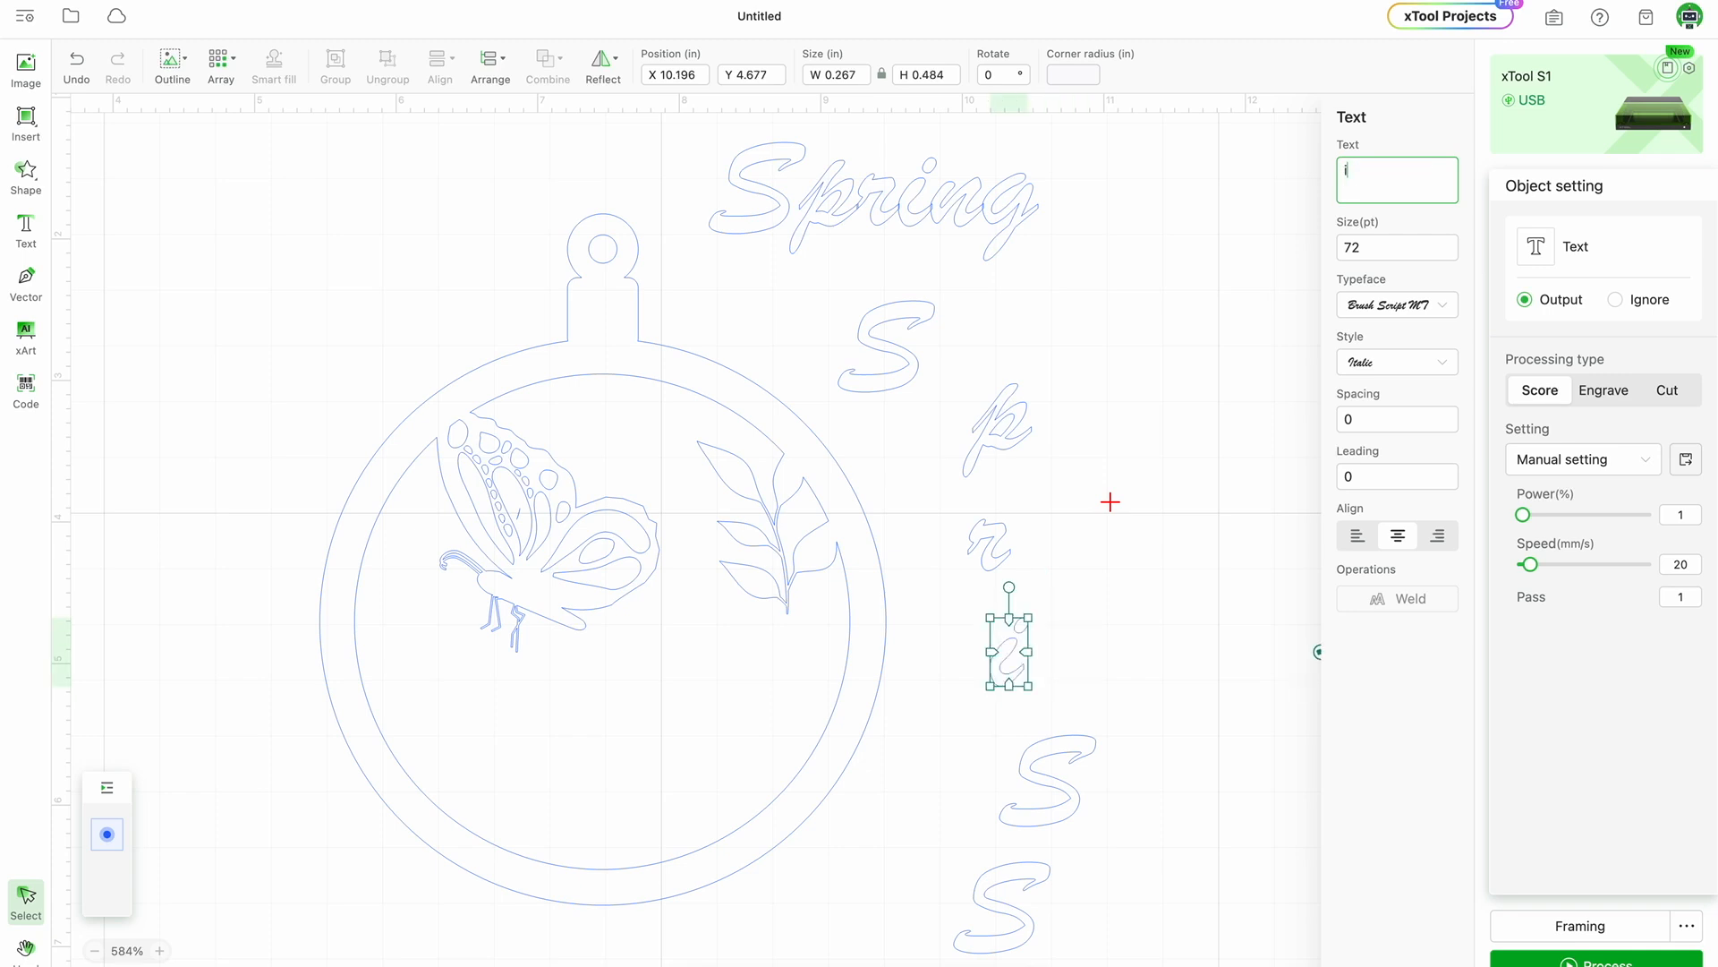
Change the S directly below the i to n and the lowest S to g.
{"action": "left_click", "coordinate": [1074, 756]}
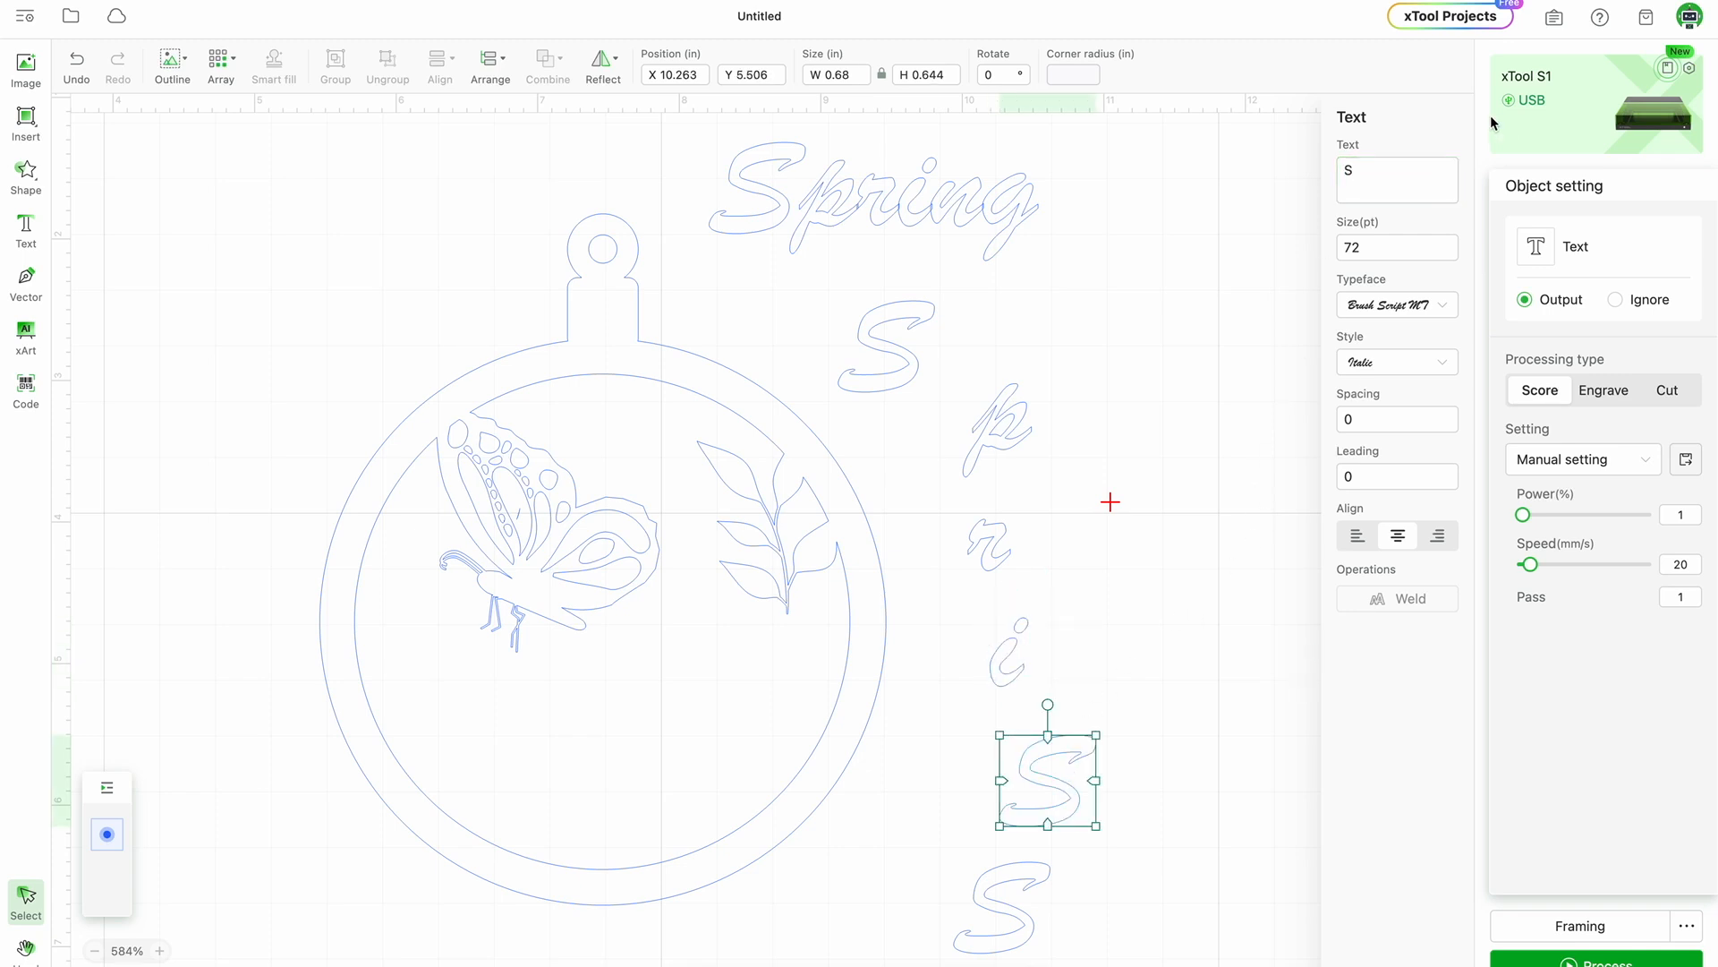
{"action": "left_click", "coordinate": [1392, 168]}
{"action": "key", "text": "BackSpace"}
{"action": "type", "text": "i"}
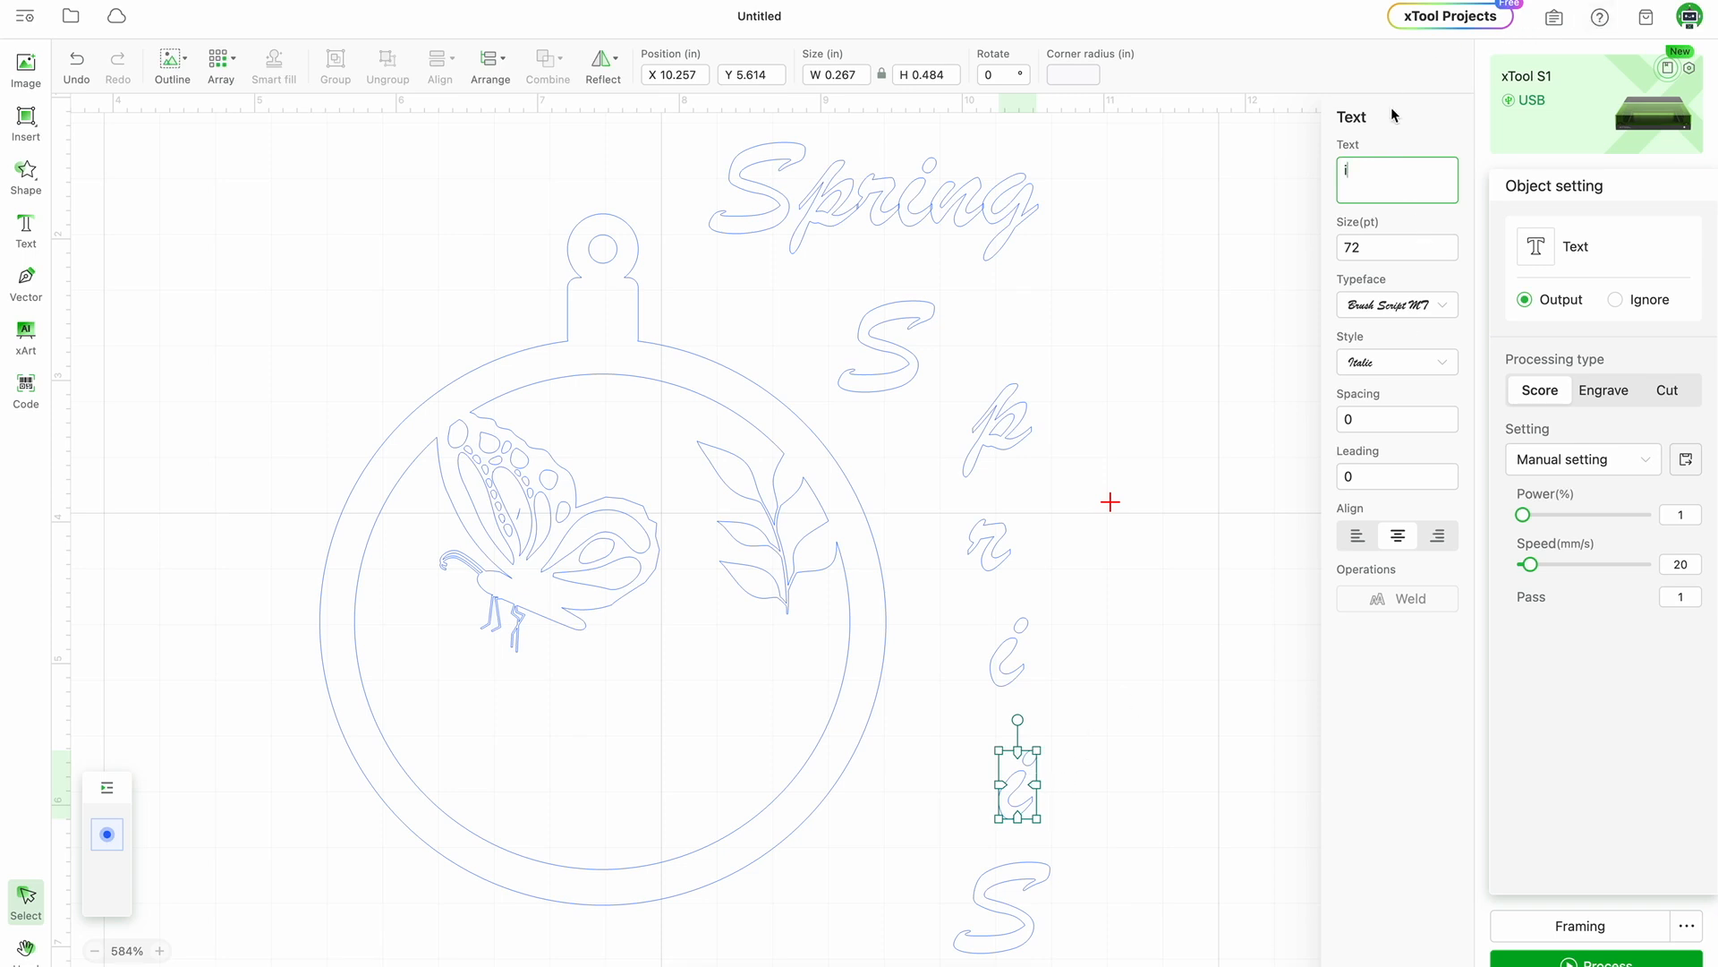
{"action": "key", "text": "BackSpace"}
{"action": "type", "text": "n"}
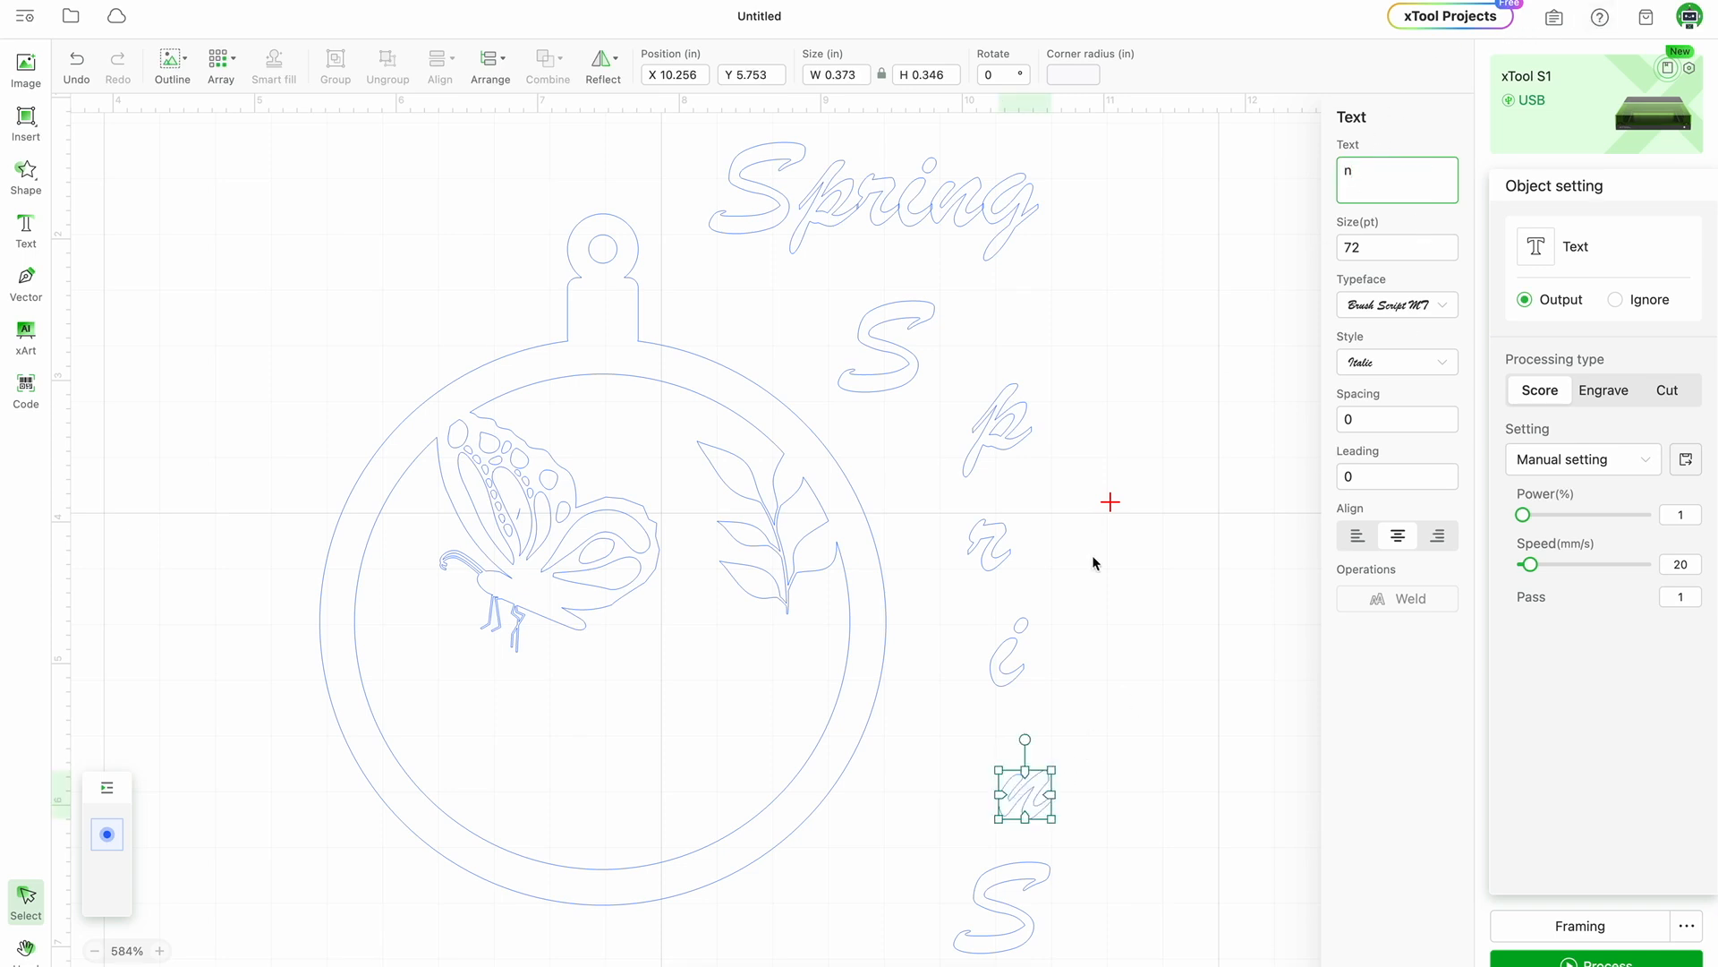
{"action": "left_click", "coordinate": [1009, 872]}
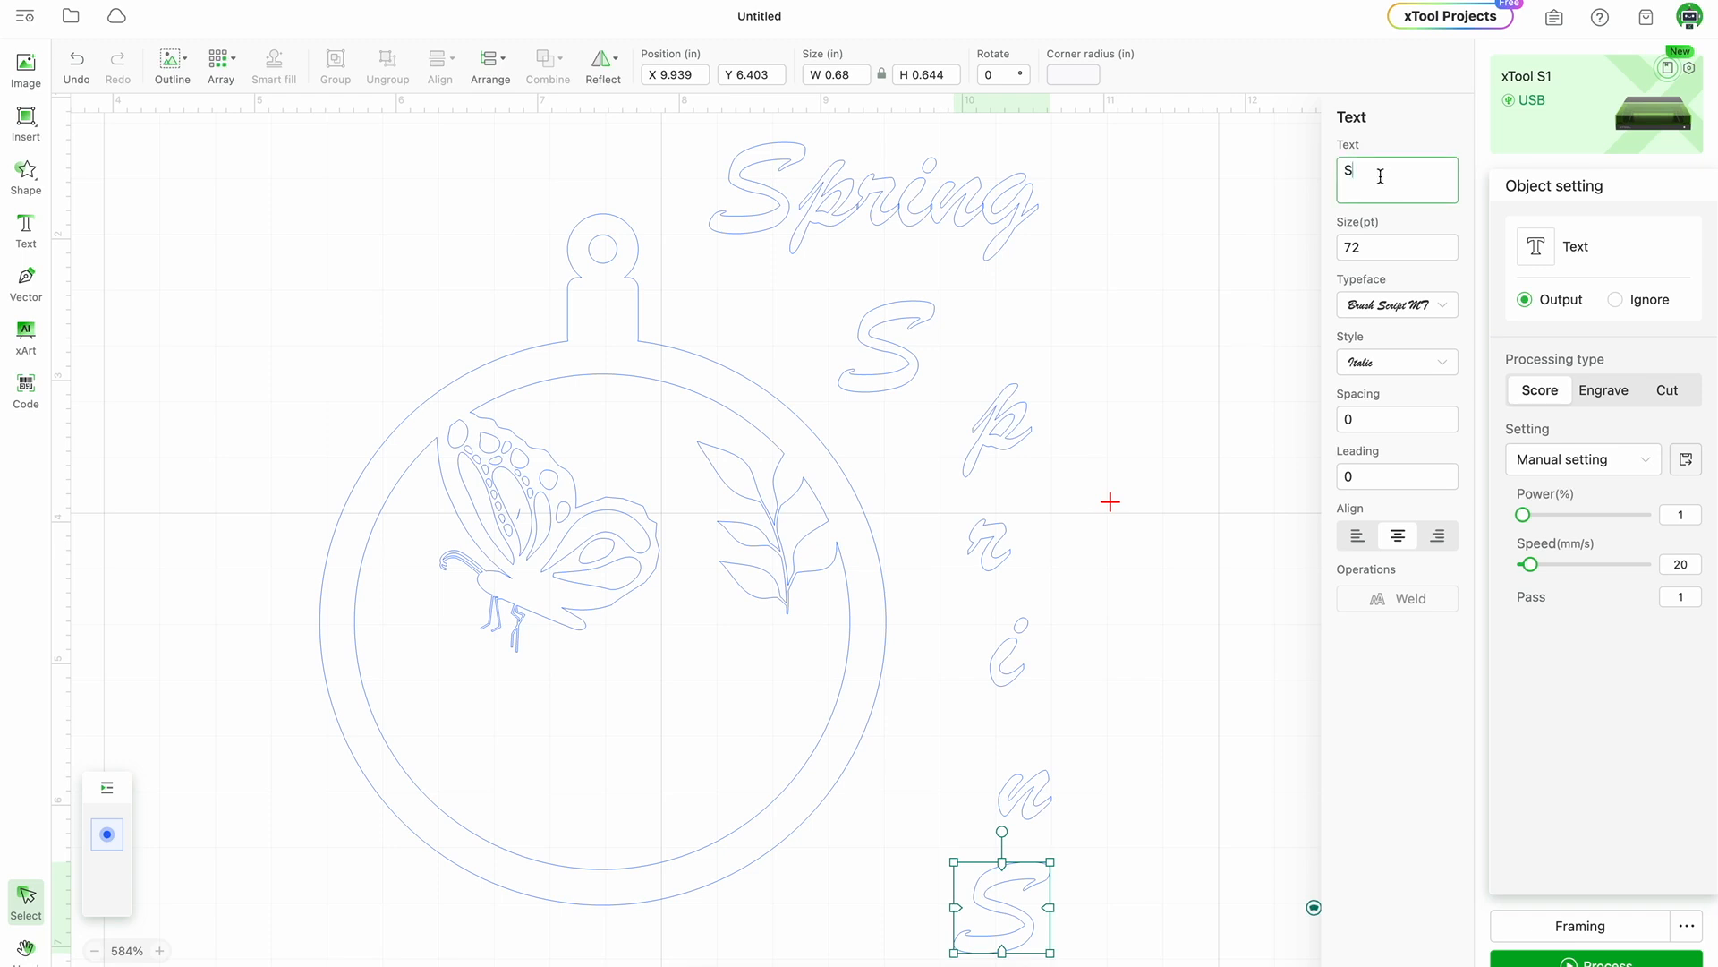
{"action": "key", "text": "BackSpace"}
{"action": "type", "text": "g"}
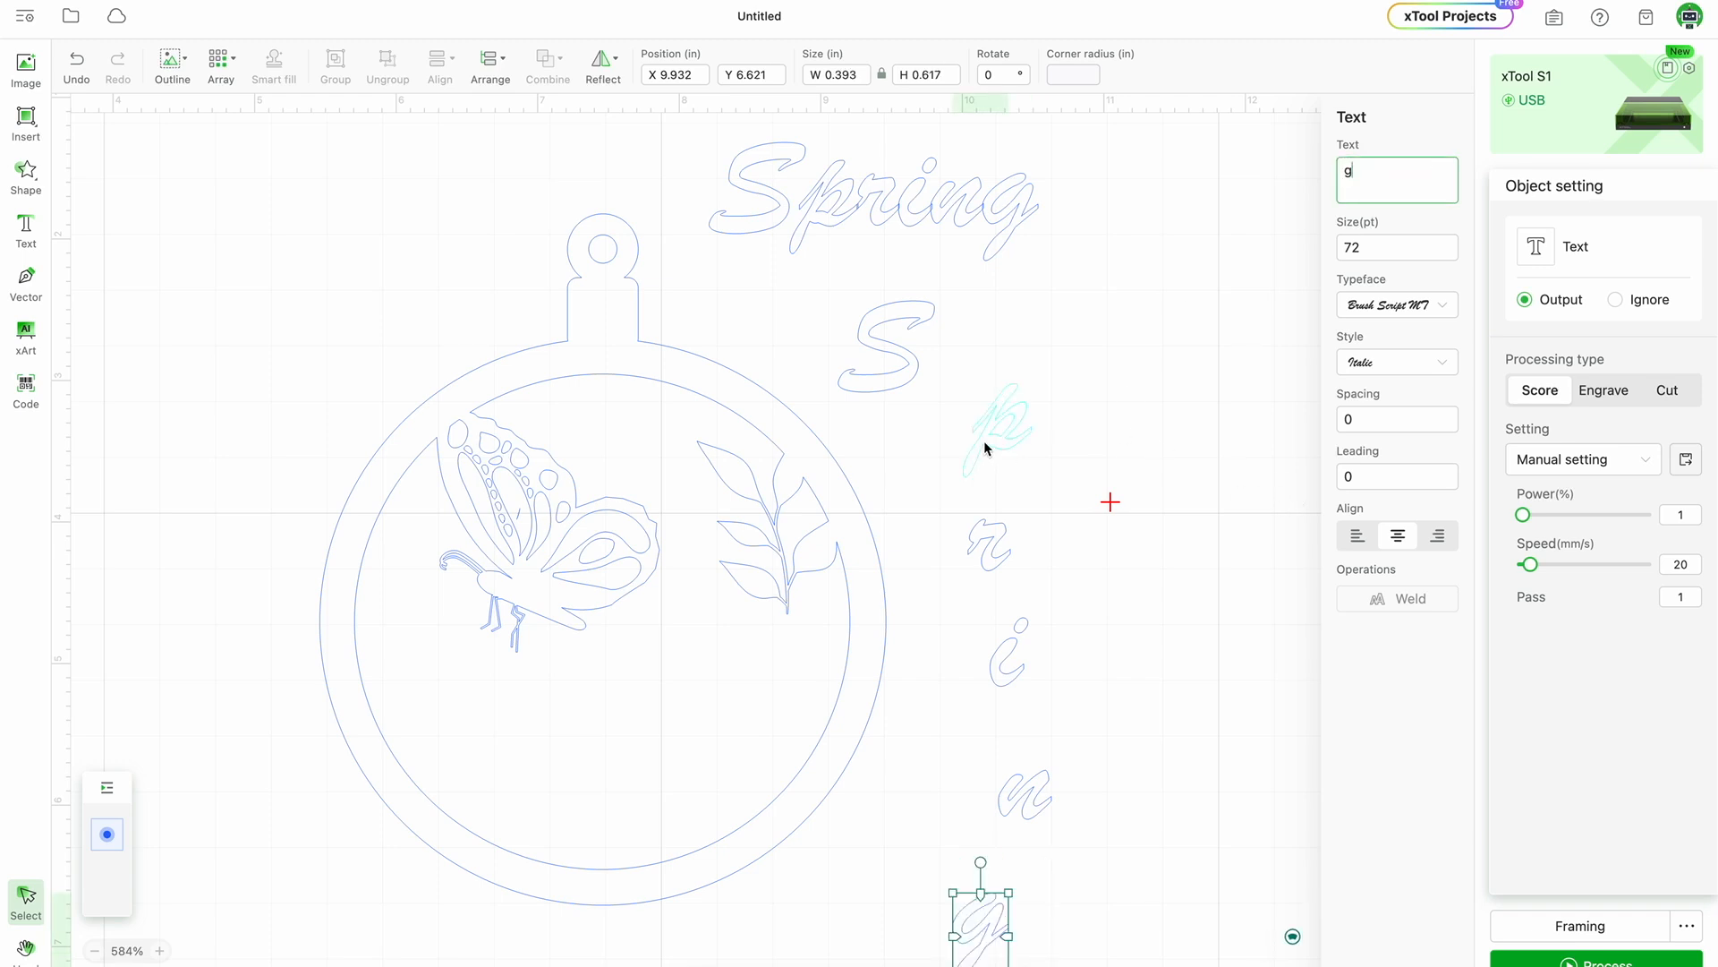
Move the separate p, r and i up beside the single S, in spelling order.
{"action": "left_click_drag", "start_coordinate": [985, 437], "coordinate": [945, 403]}
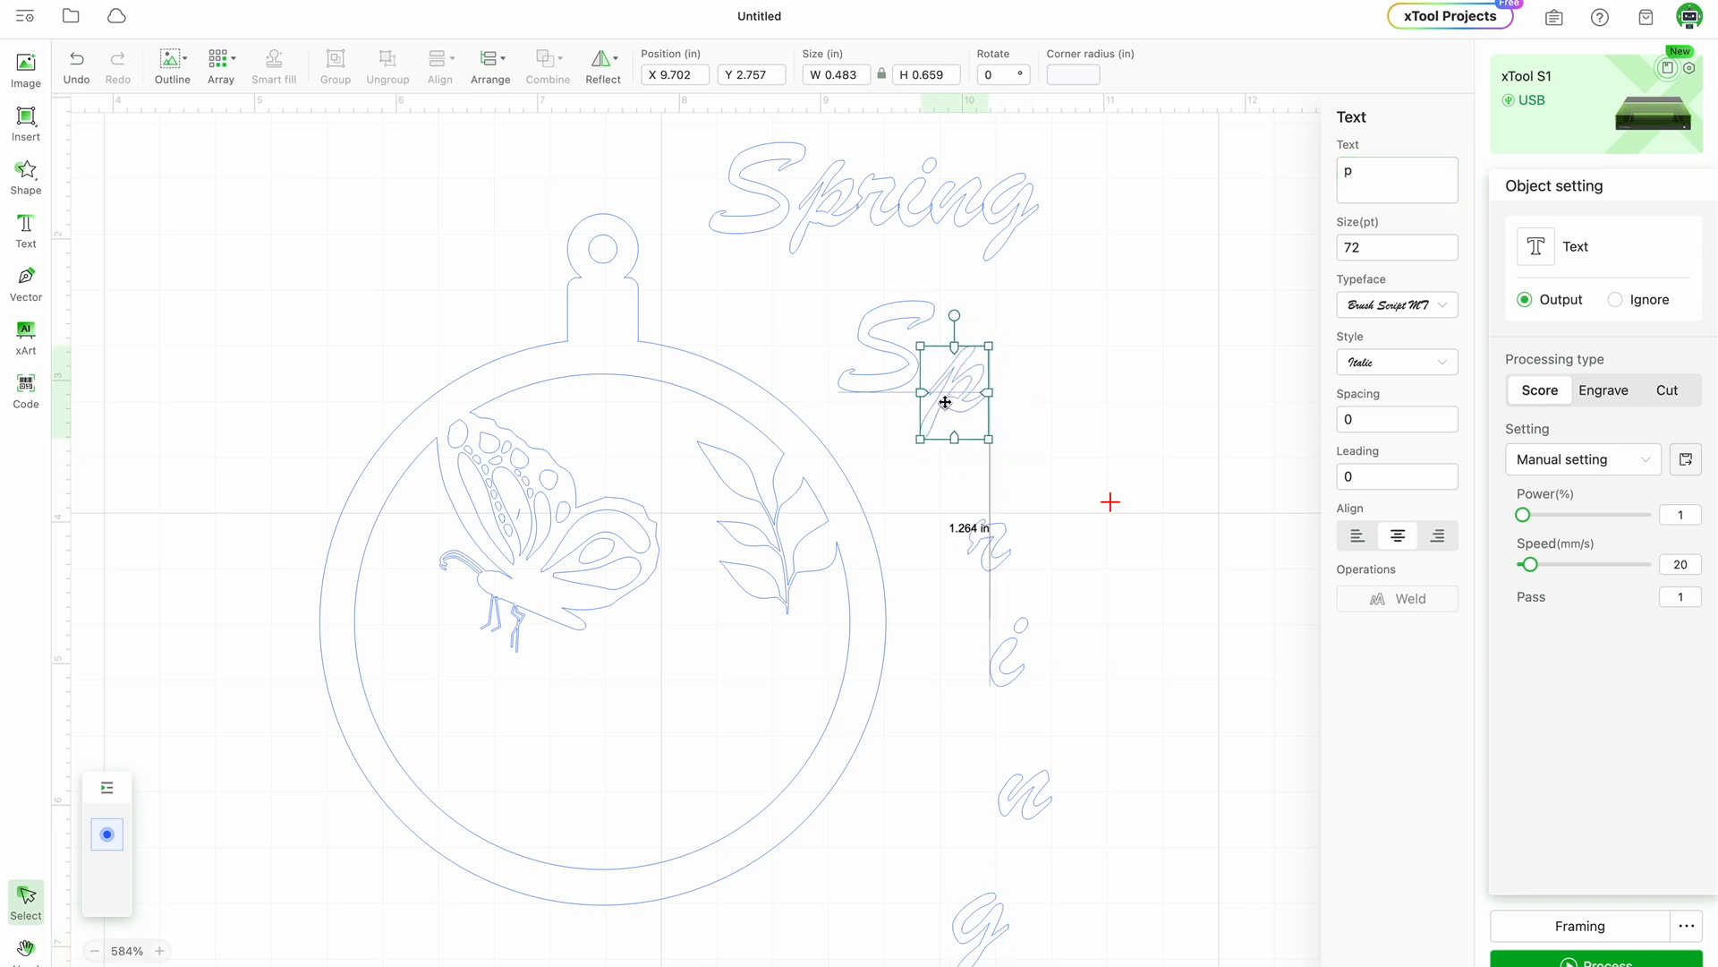
{"action": "left_click_drag", "start_coordinate": [986, 549], "coordinate": [1003, 392]}
{"action": "left_click_drag", "start_coordinate": [997, 663], "coordinate": [1048, 356]}
{"action": "left_click_drag", "start_coordinate": [958, 391], "coordinate": [1012, 371]}
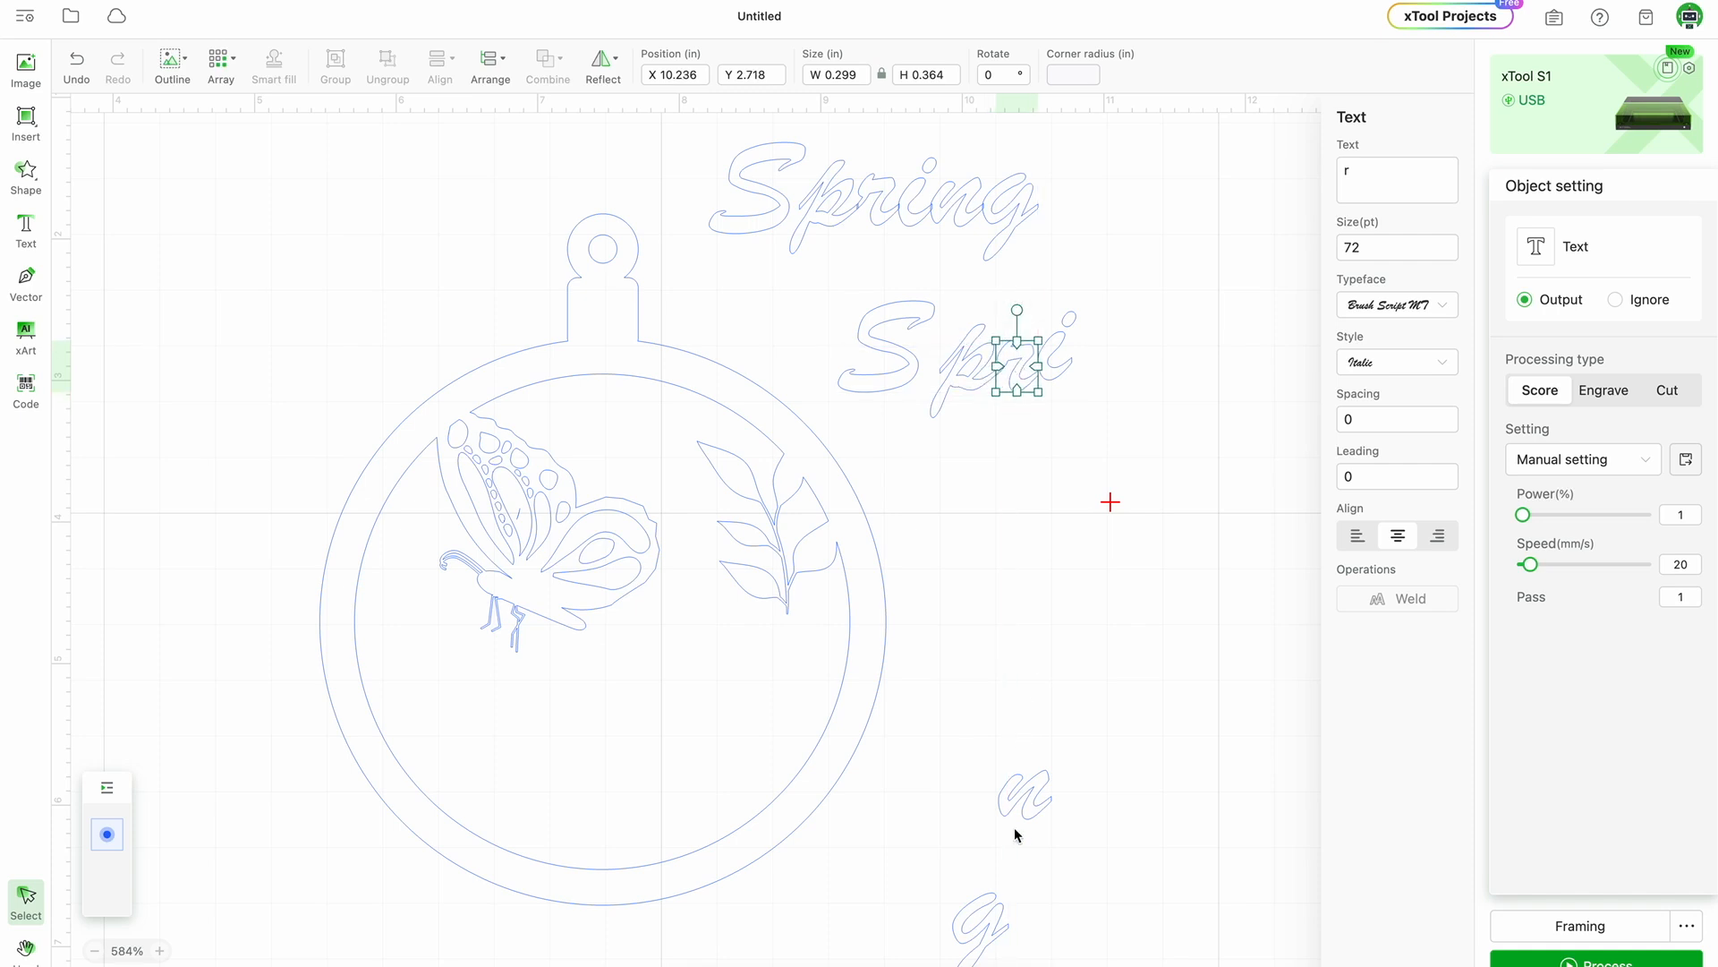
Move the n and g up to the end of the separate letters to complete the word "Spring".
{"action": "left_click", "coordinate": [1017, 797]}
{"action": "scroll", "coordinate": [1019, 793], "scroll_direction": "up", "scroll_amount": 5}
{"action": "scroll", "coordinate": [1019, 793], "scroll_direction": "right", "scroll_amount": 2}
{"action": "scroll", "coordinate": [1018, 793], "scroll_direction": "down", "scroll_amount": 8}
{"action": "scroll", "coordinate": [1018, 793], "scroll_direction": "left", "scroll_amount": 4}
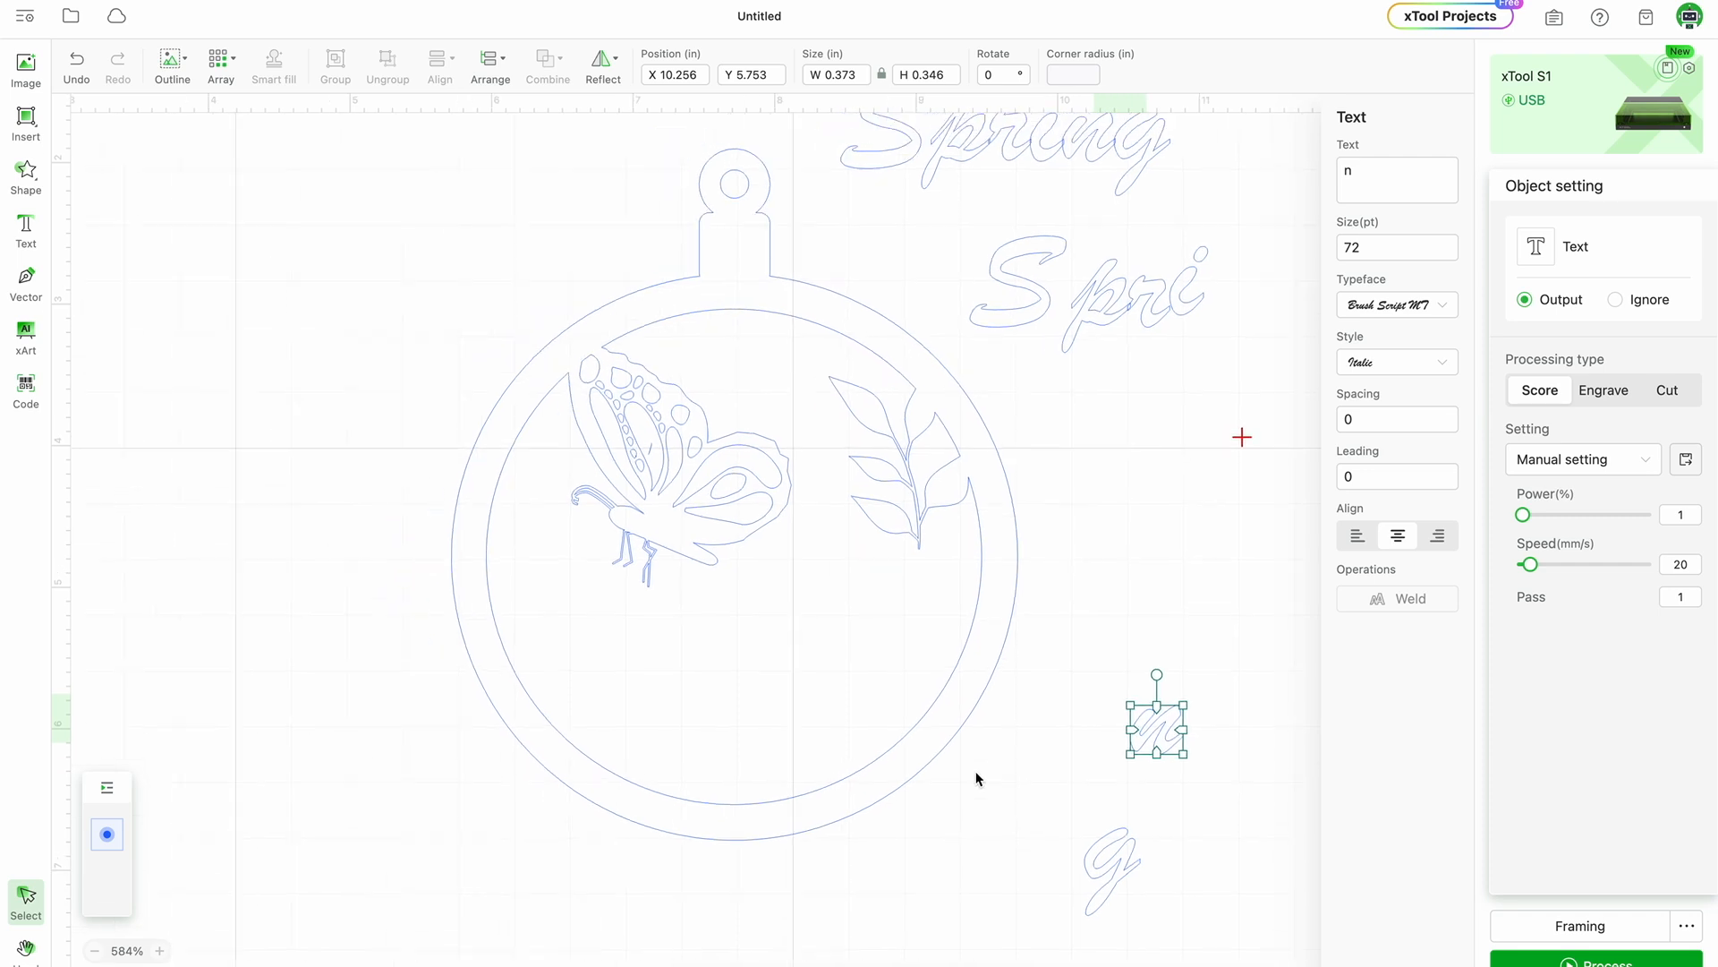
{"action": "scroll", "coordinate": [978, 778], "scroll_direction": "right", "scroll_amount": 3}
{"action": "scroll", "coordinate": [979, 777], "scroll_direction": "up", "scroll_amount": 1}
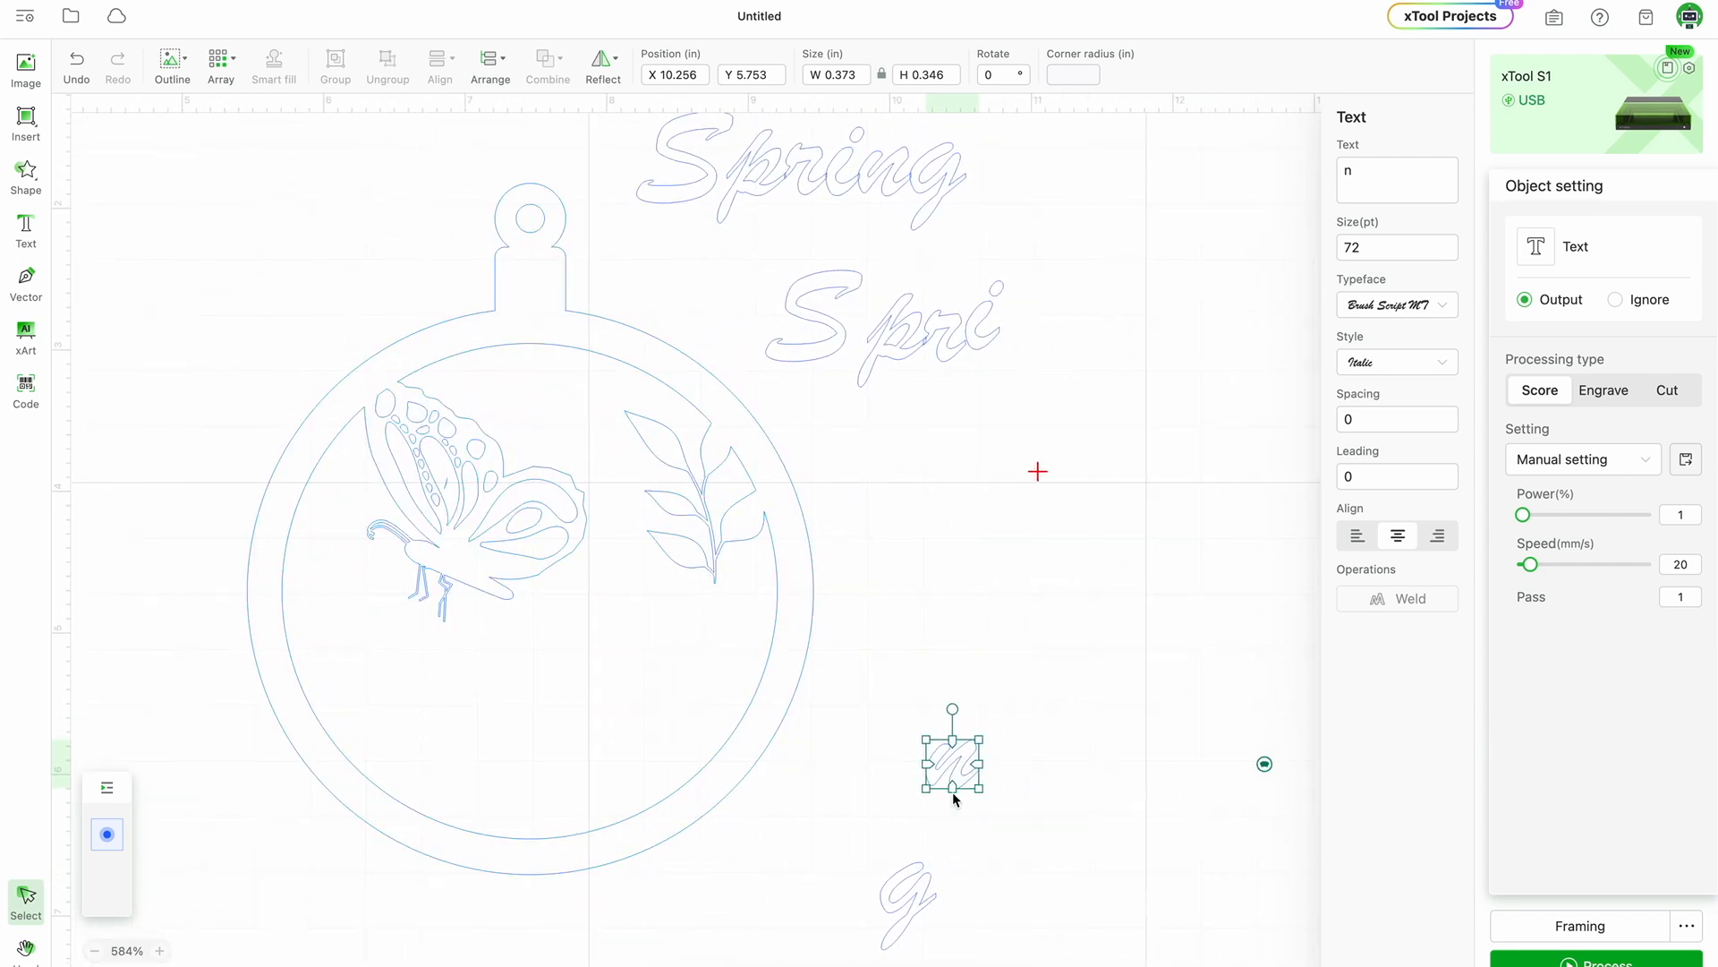
{"action": "left_click_drag", "start_coordinate": [956, 771], "coordinate": [1036, 325]}
{"action": "left_click", "coordinate": [904, 891]}
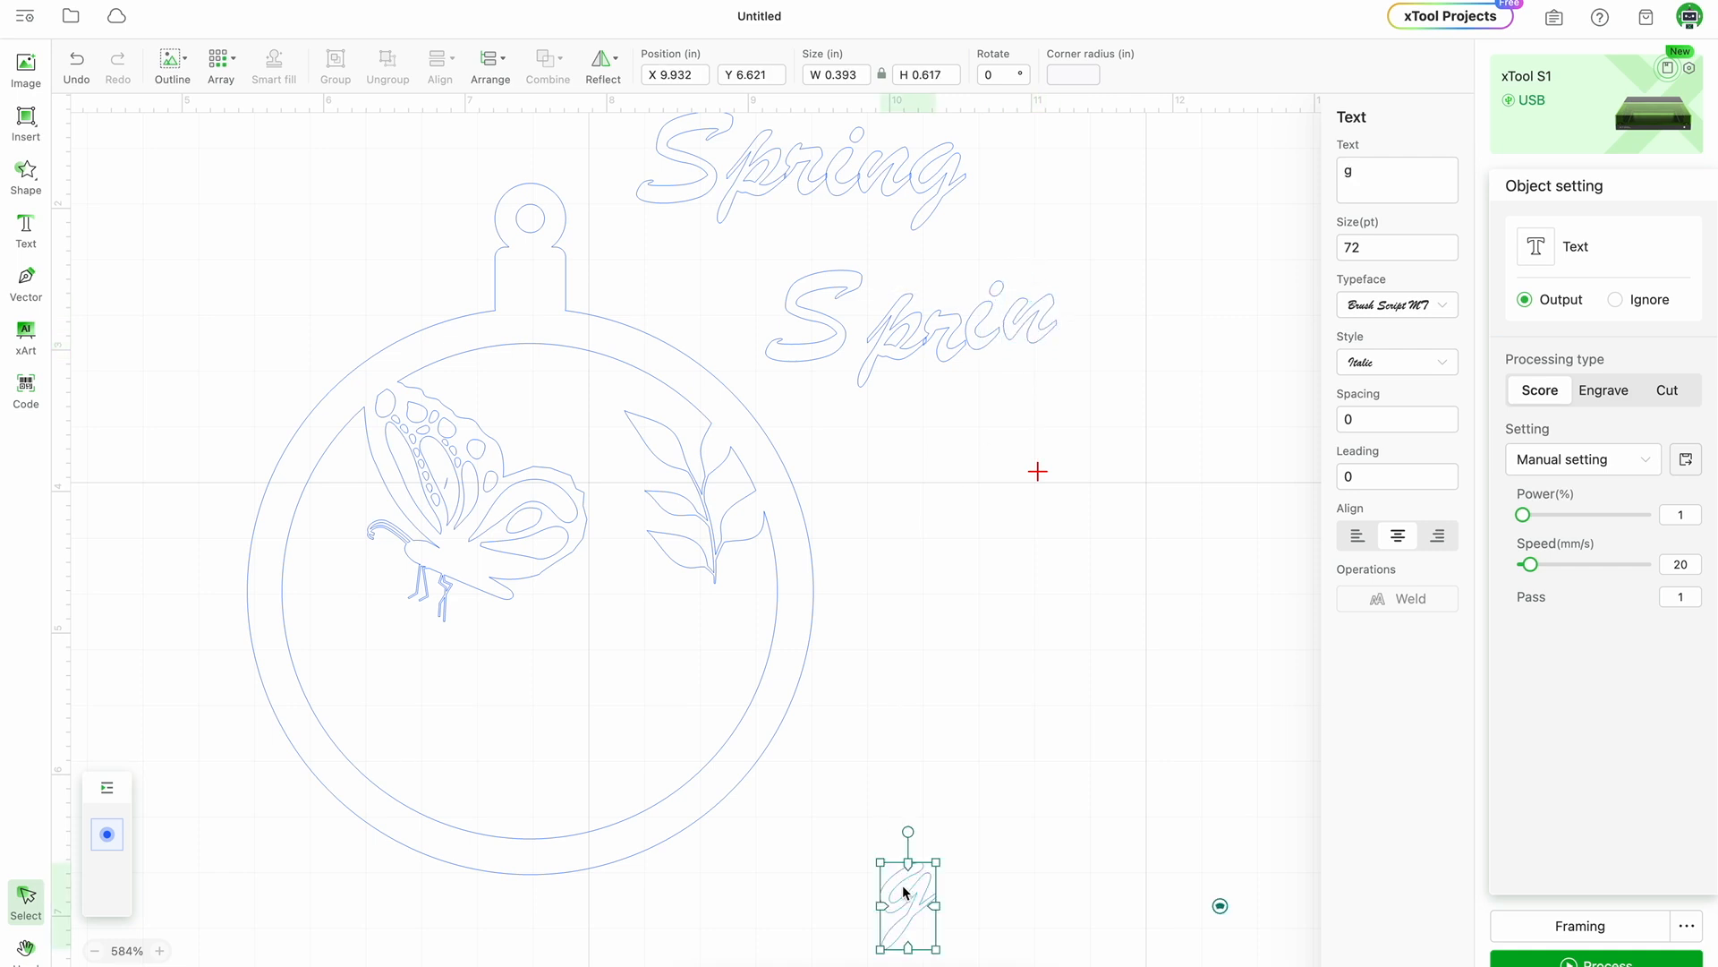
{"action": "left_click_drag", "start_coordinate": [904, 887], "coordinate": [1080, 340]}
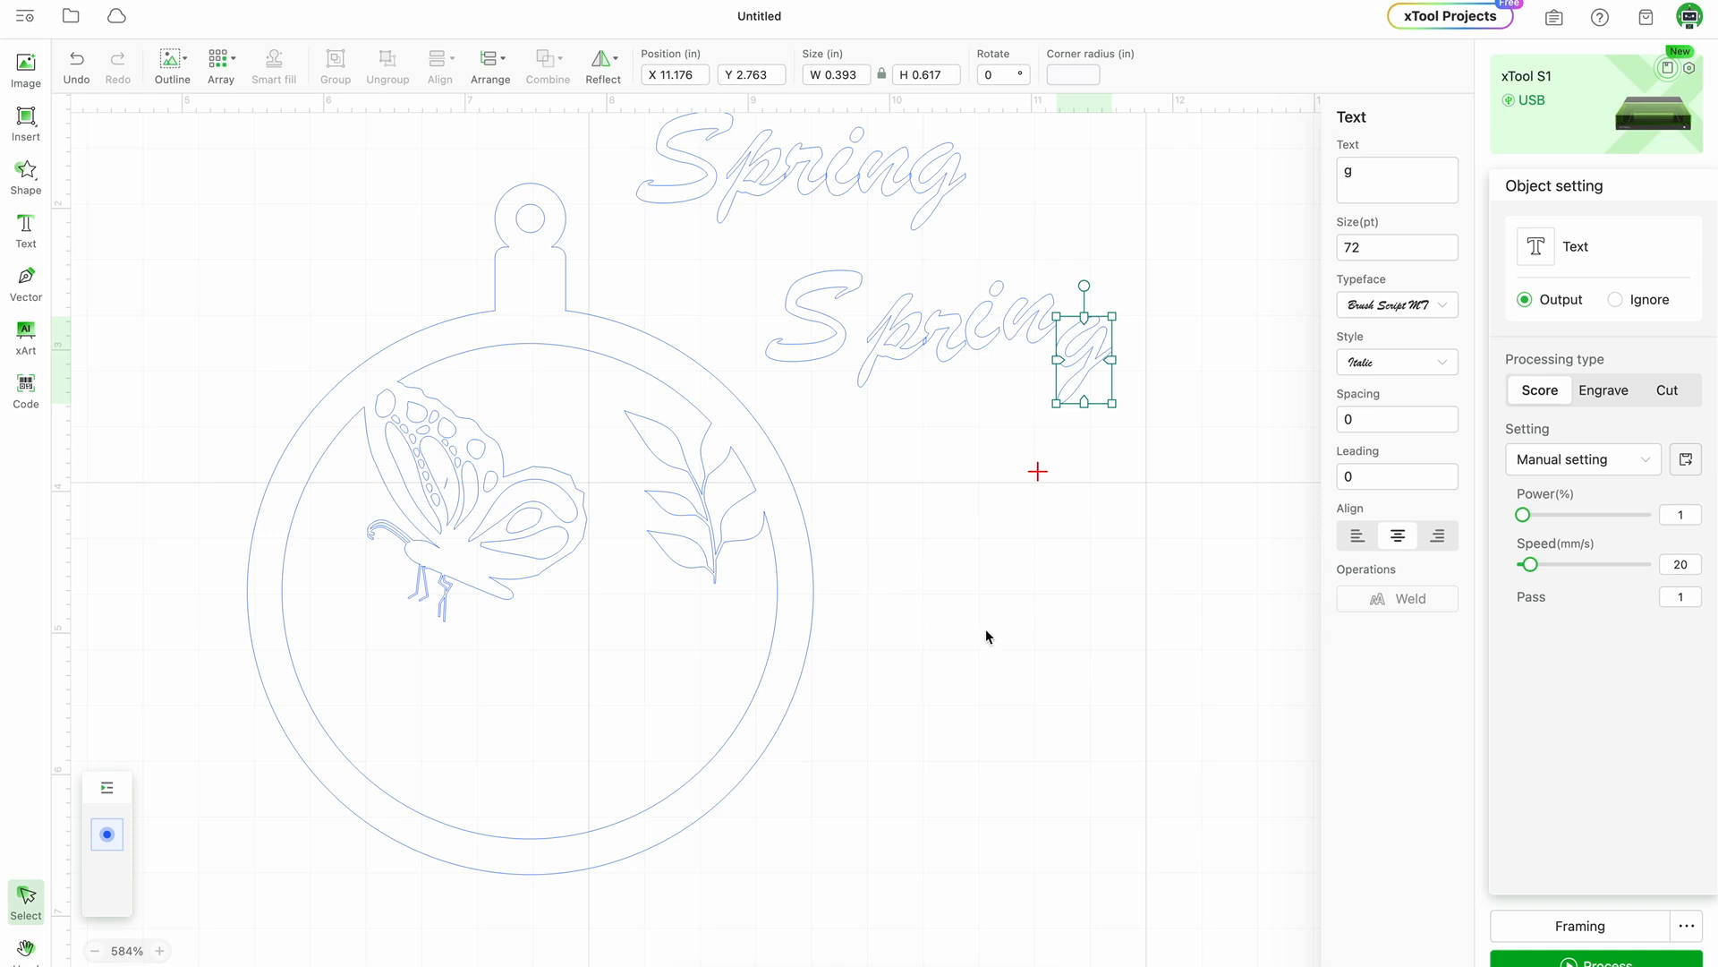
{"action": "mouse_move", "coordinate": [1093, 378]}
{"action": "left_mouse_down"}
{"action": "mouse_move", "coordinate": [1095, 351]}
{"action": "mouse_move", "coordinate": [1107, 362]}
{"action": "left_mouse_up"}
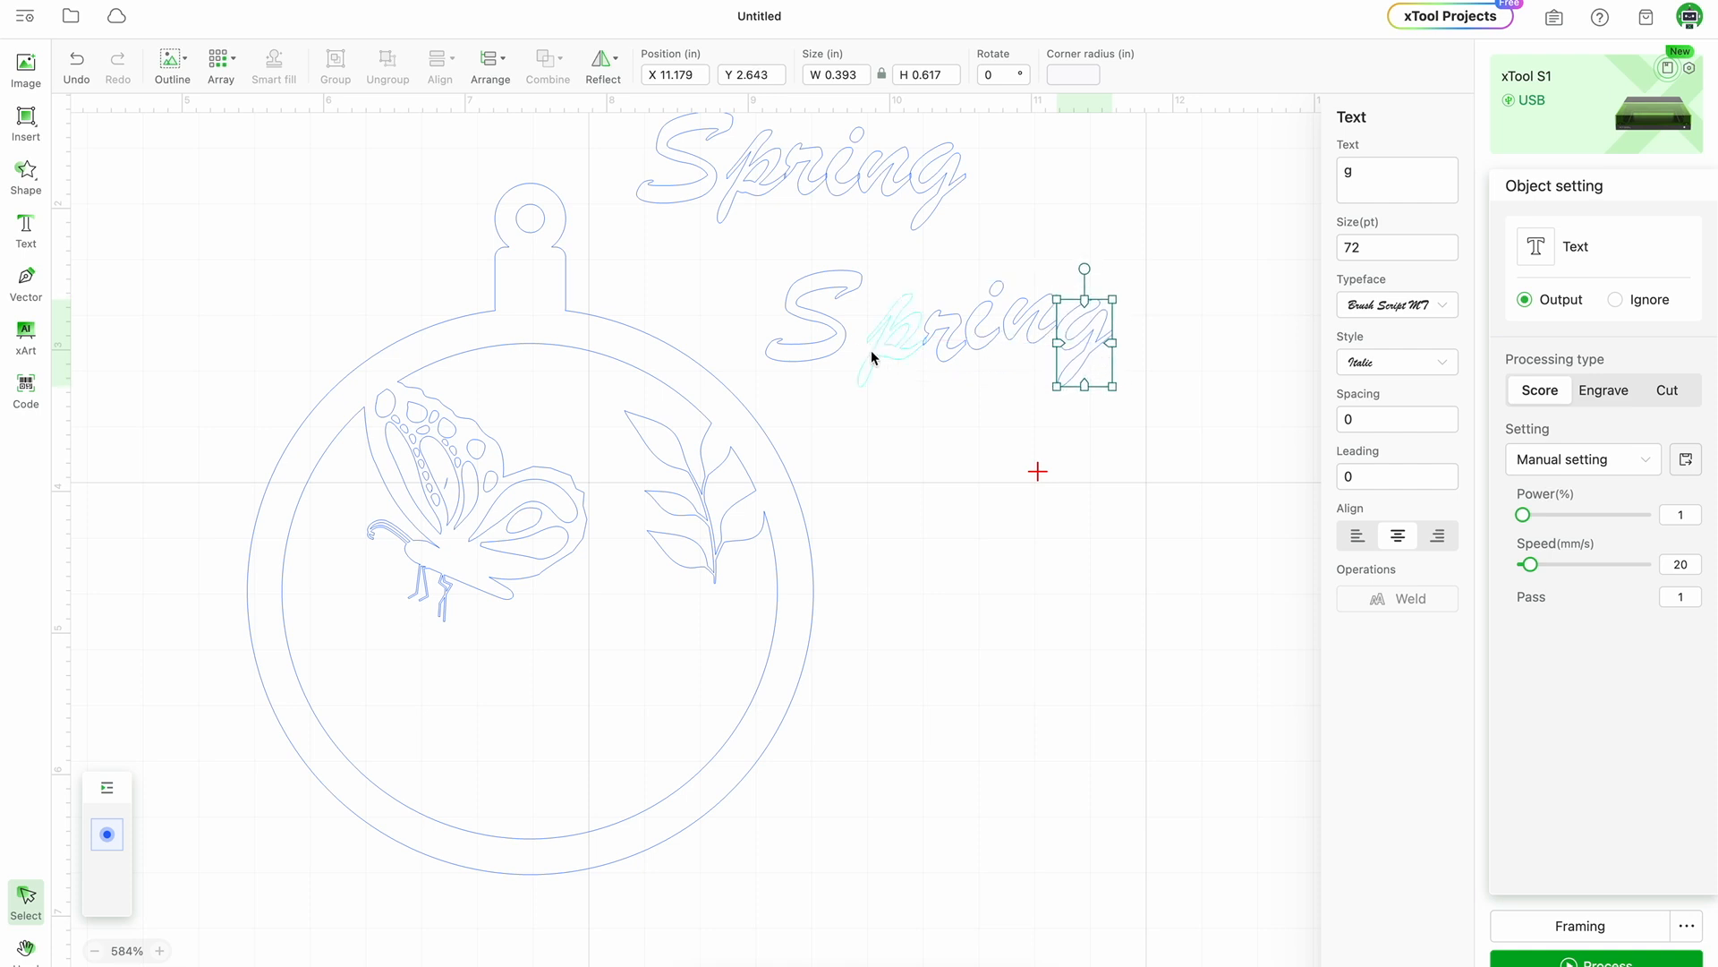
Tighten the separate letters of "Spring" so that neighbouring outlines overlap.
{"action": "left_click", "coordinate": [875, 351]}
{"action": "left_click_drag", "start_coordinate": [875, 351], "coordinate": [1009, 344]}
{"action": "left_click", "coordinate": [960, 391]}
{"action": "left_click_drag", "start_coordinate": [814, 333], "coordinate": [829, 328]}
{"action": "left_click_drag", "start_coordinate": [1090, 343], "coordinate": [1079, 344]}
{"action": "left_click", "coordinate": [1094, 505]}
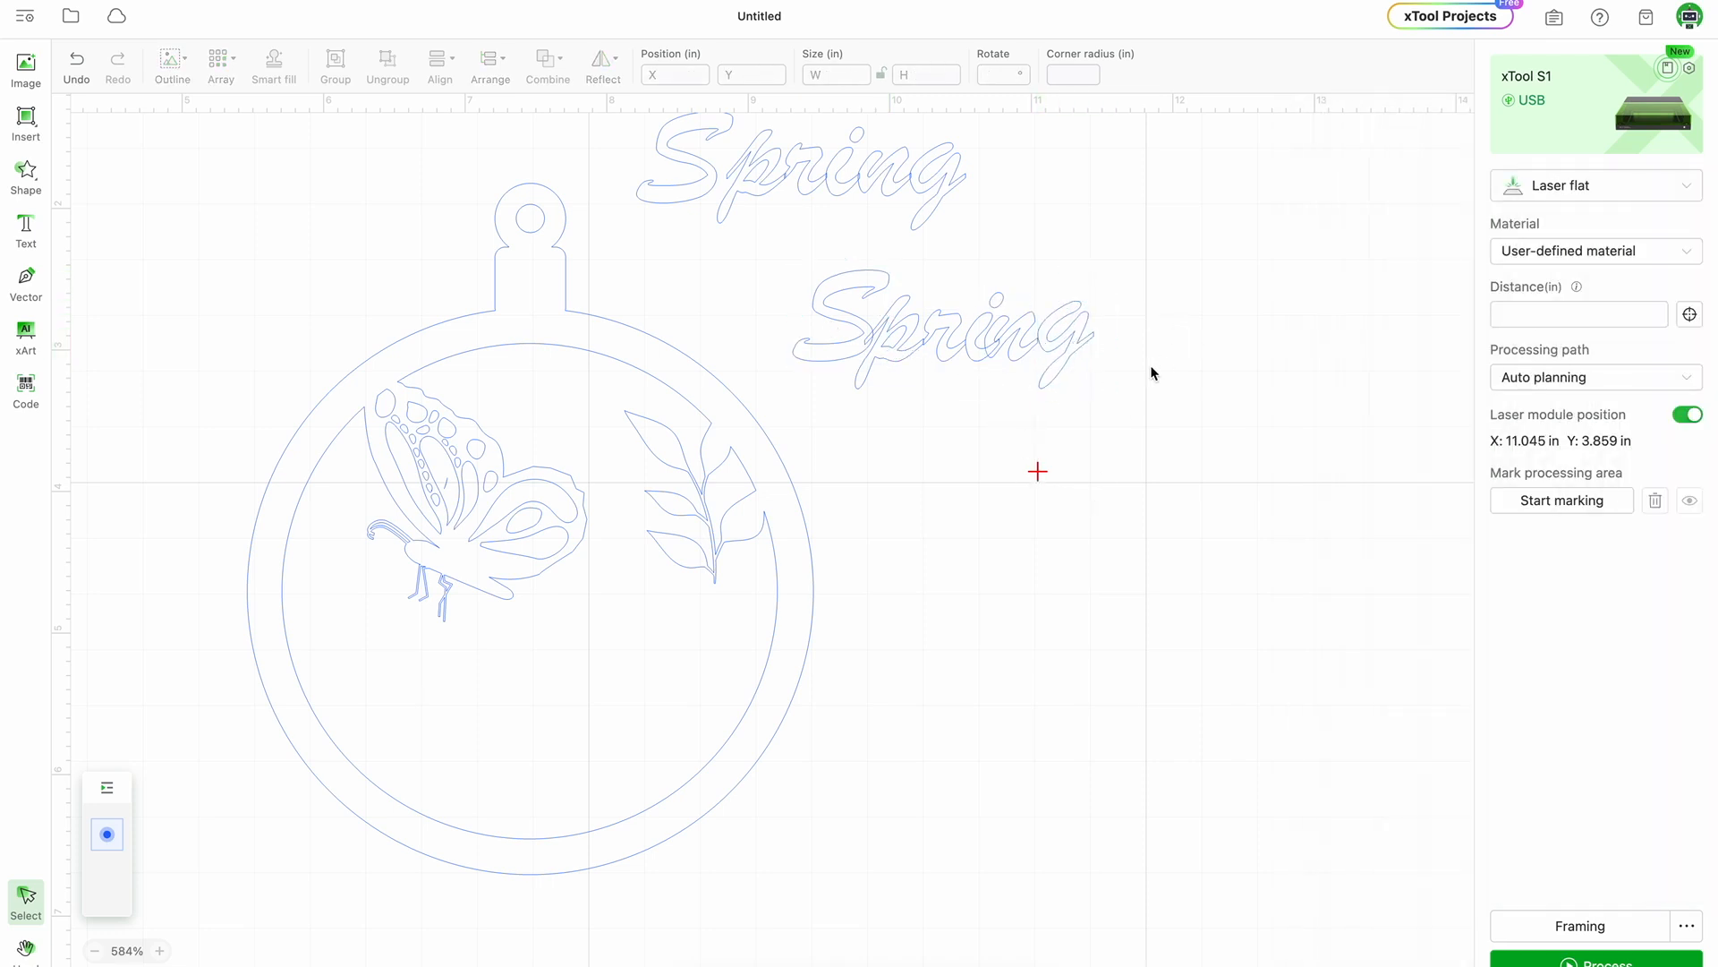
Select only the six separate letters of "Spring" and distribute them horizontally.
{"action": "left_click_drag", "start_coordinate": [1093, 393], "coordinate": [790, 286]}
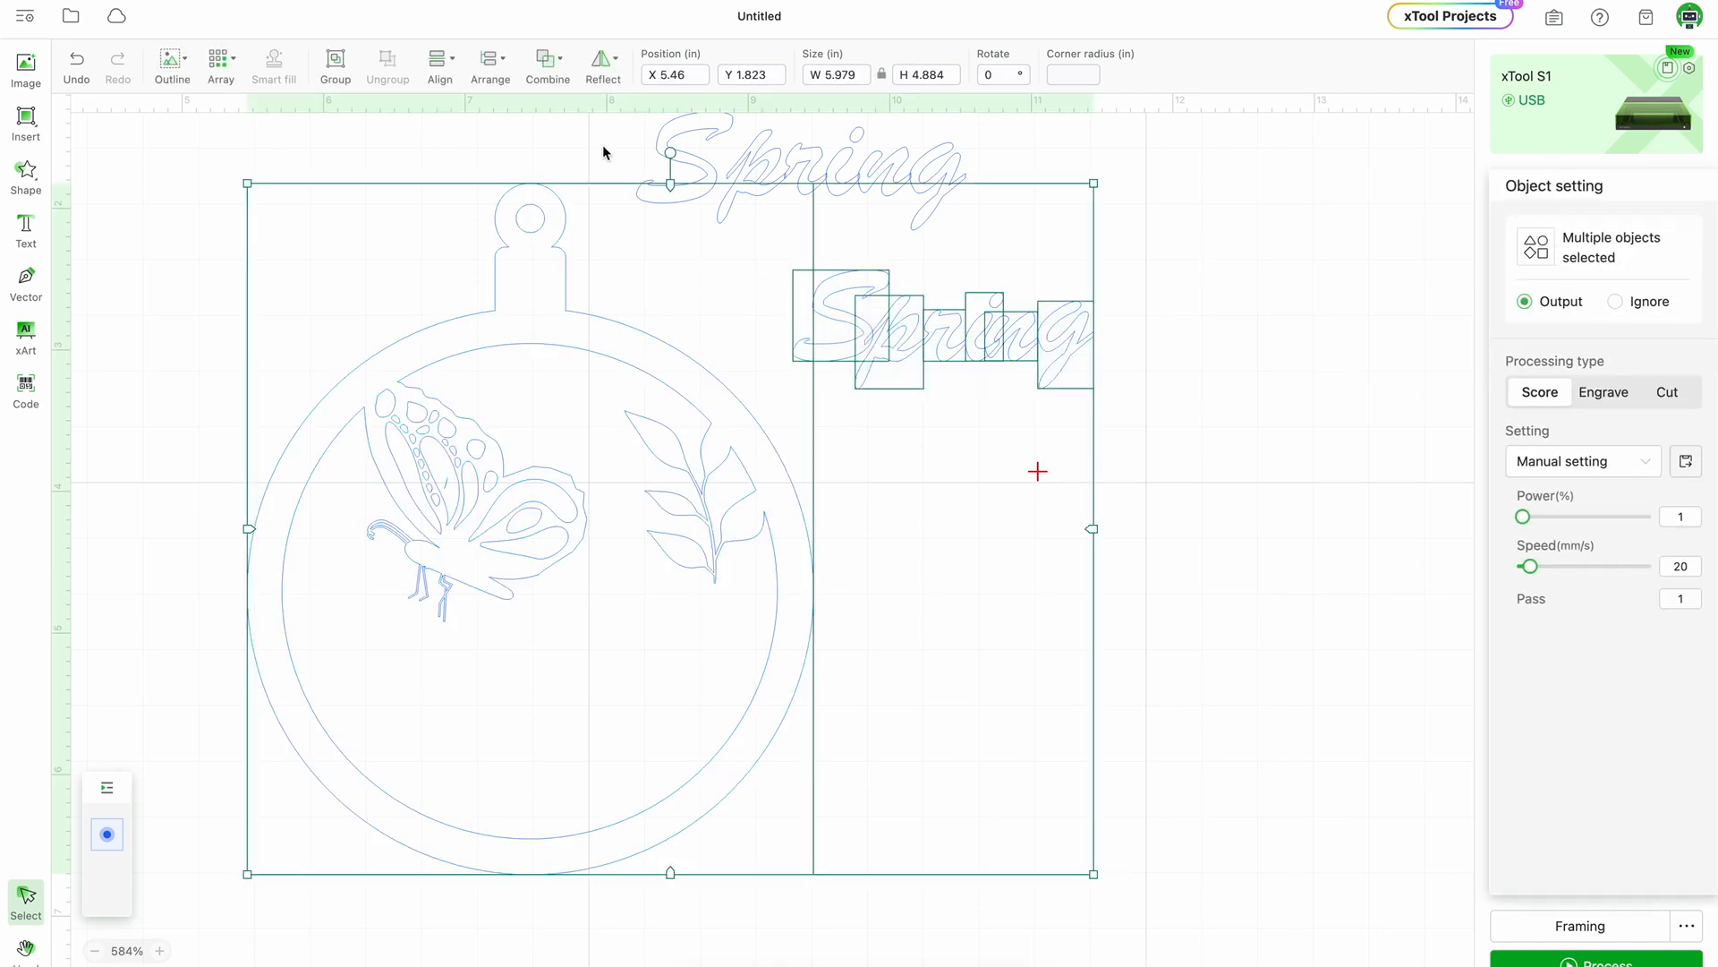
{"action": "left_click", "coordinate": [1412, 615]}
{"action": "left_click_drag", "start_coordinate": [1096, 372], "coordinate": [859, 327]}
{"action": "mouse_move", "coordinate": [454, 77]}
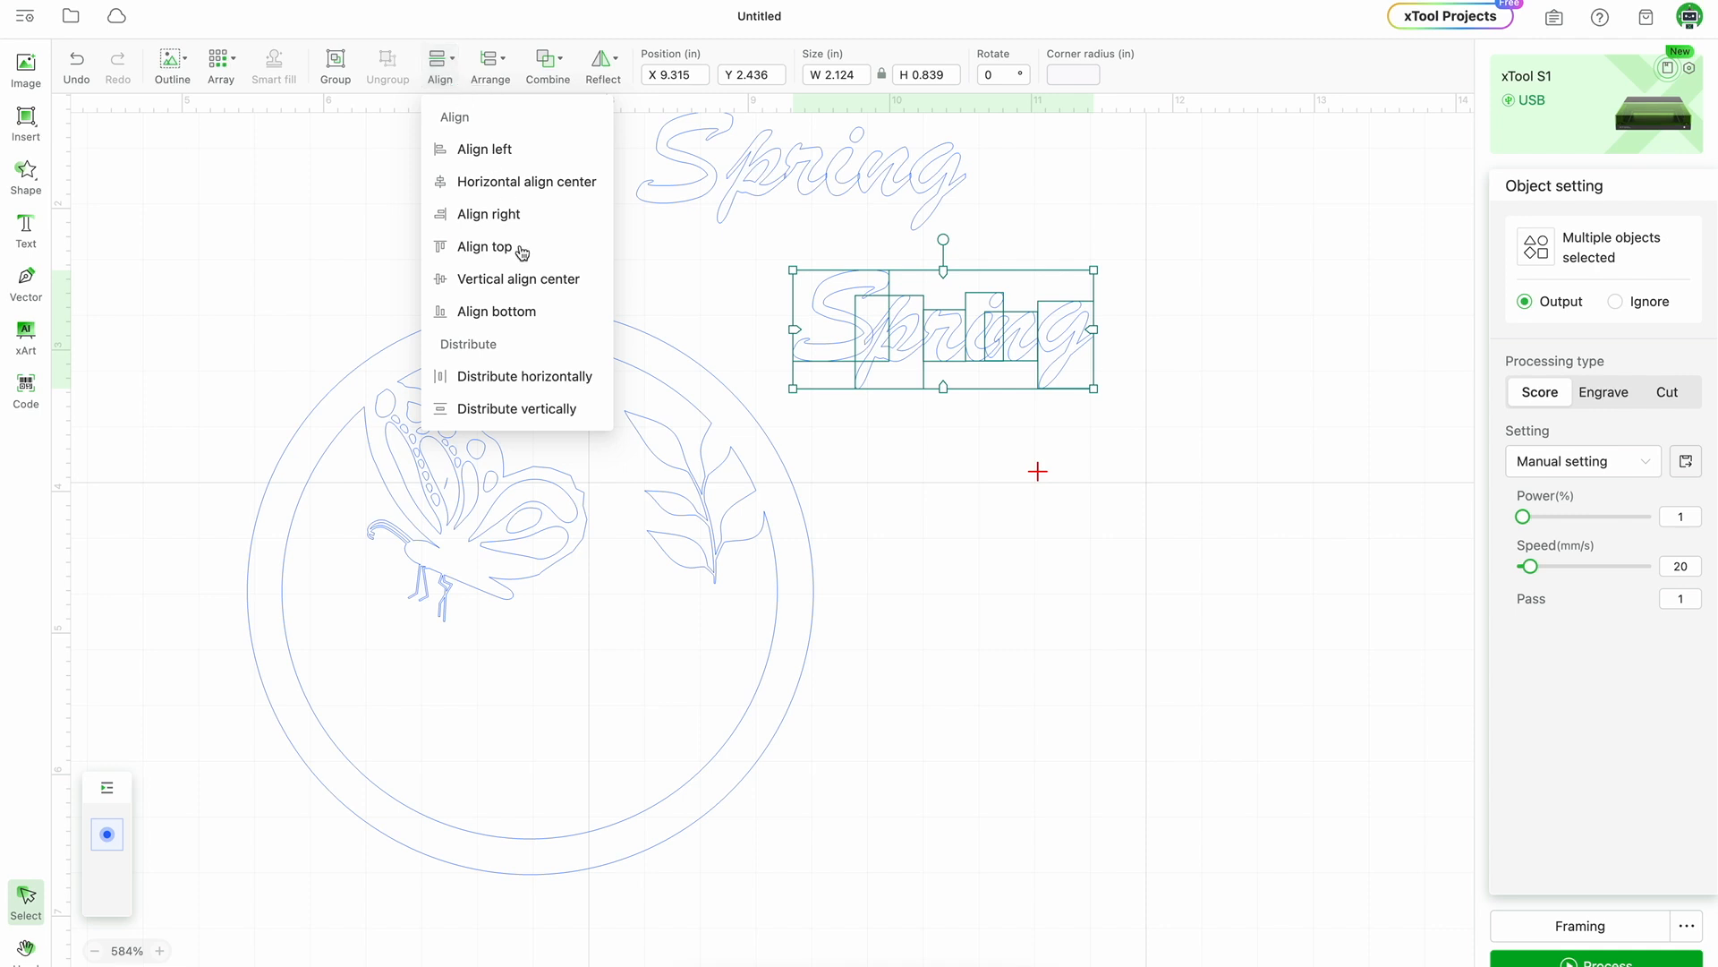
{"action": "left_click", "coordinate": [530, 376]}
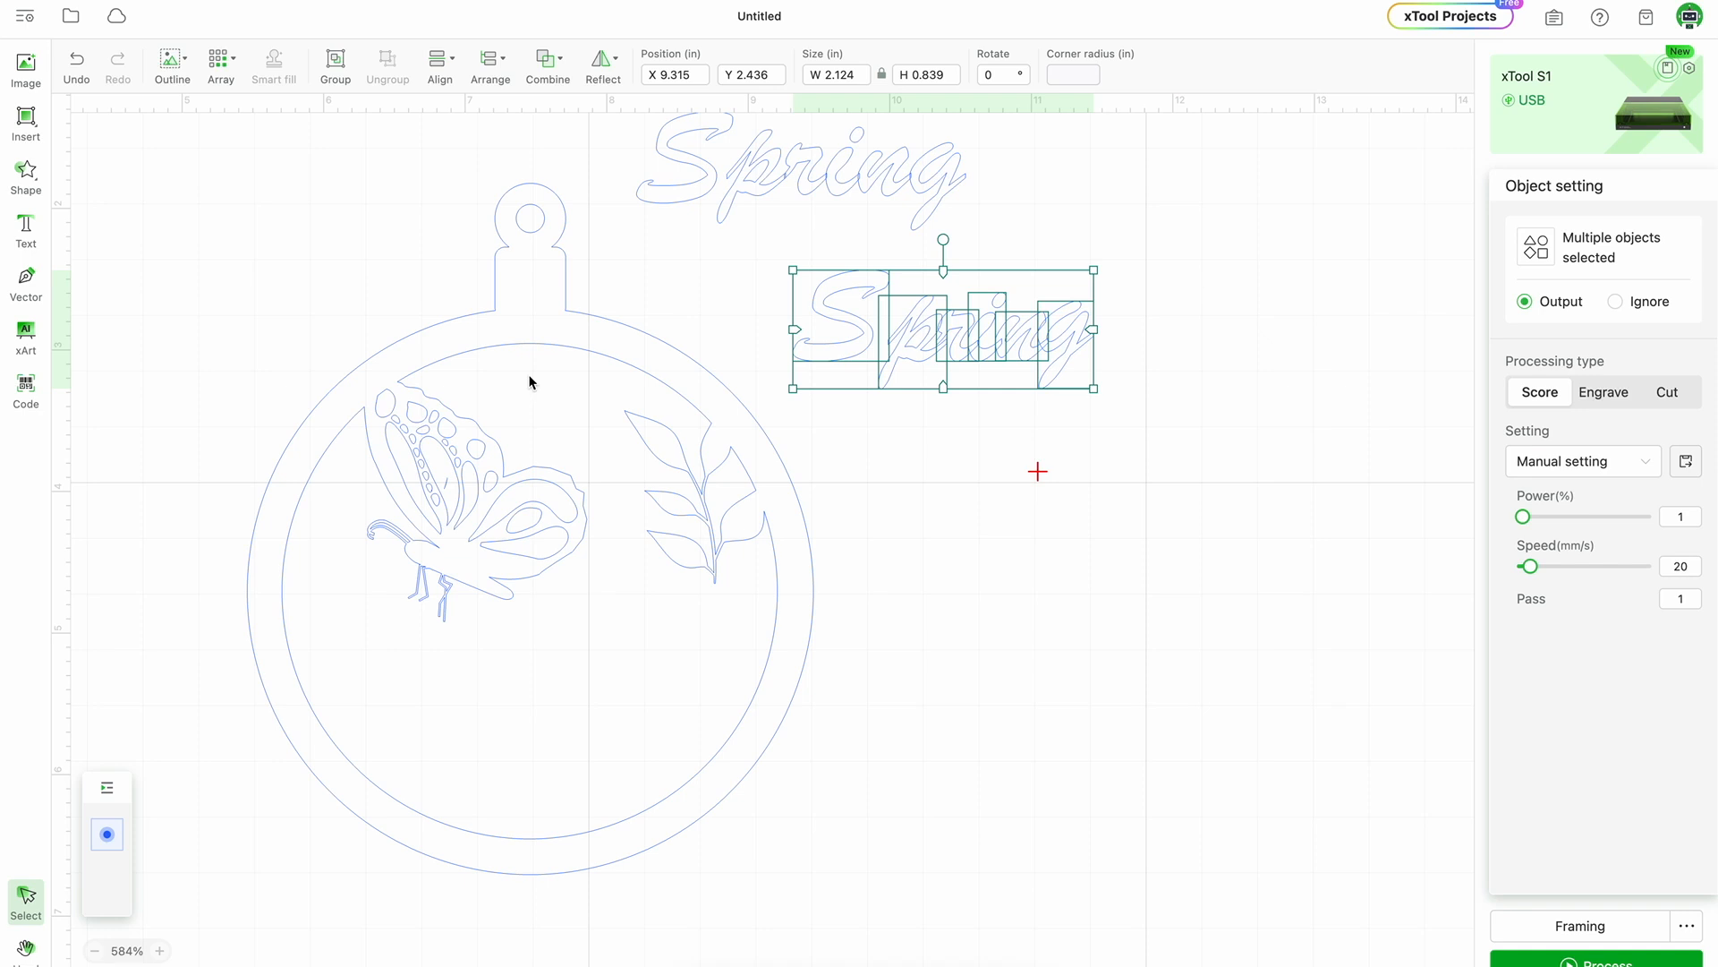
{"action": "left_click", "coordinate": [1334, 583]}
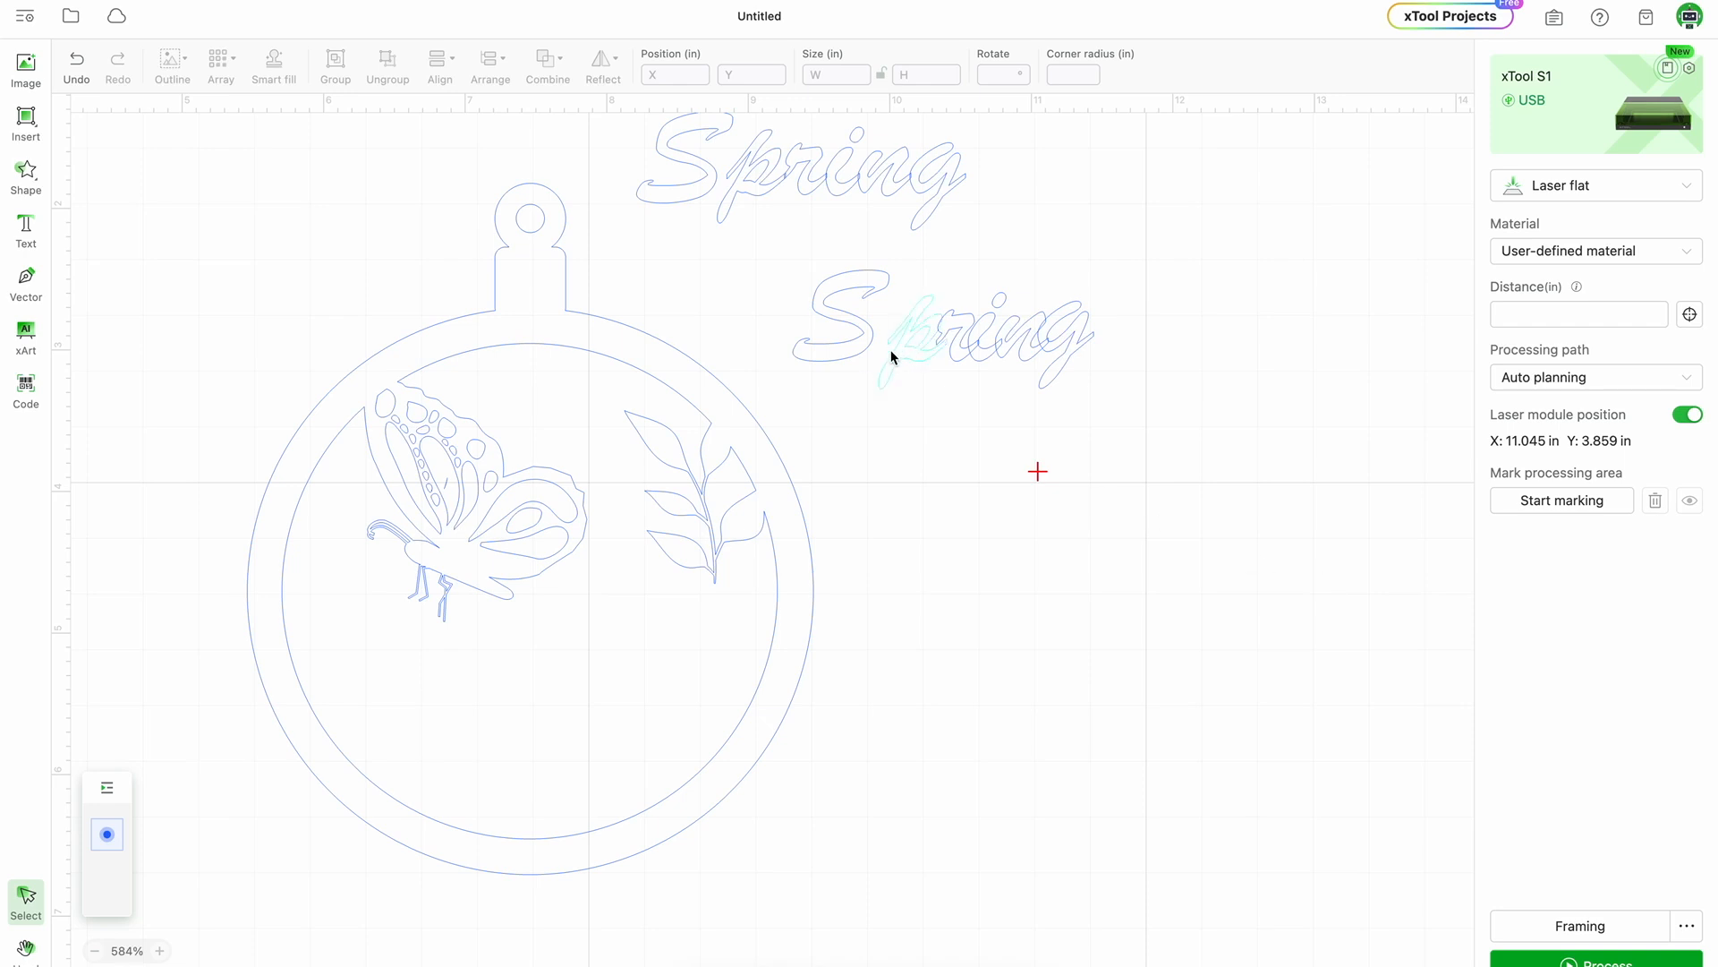
Move the separate g away from the n and slightly down, to about X 11.12, Y 2.717 in.
{"action": "left_click", "coordinate": [1069, 355]}
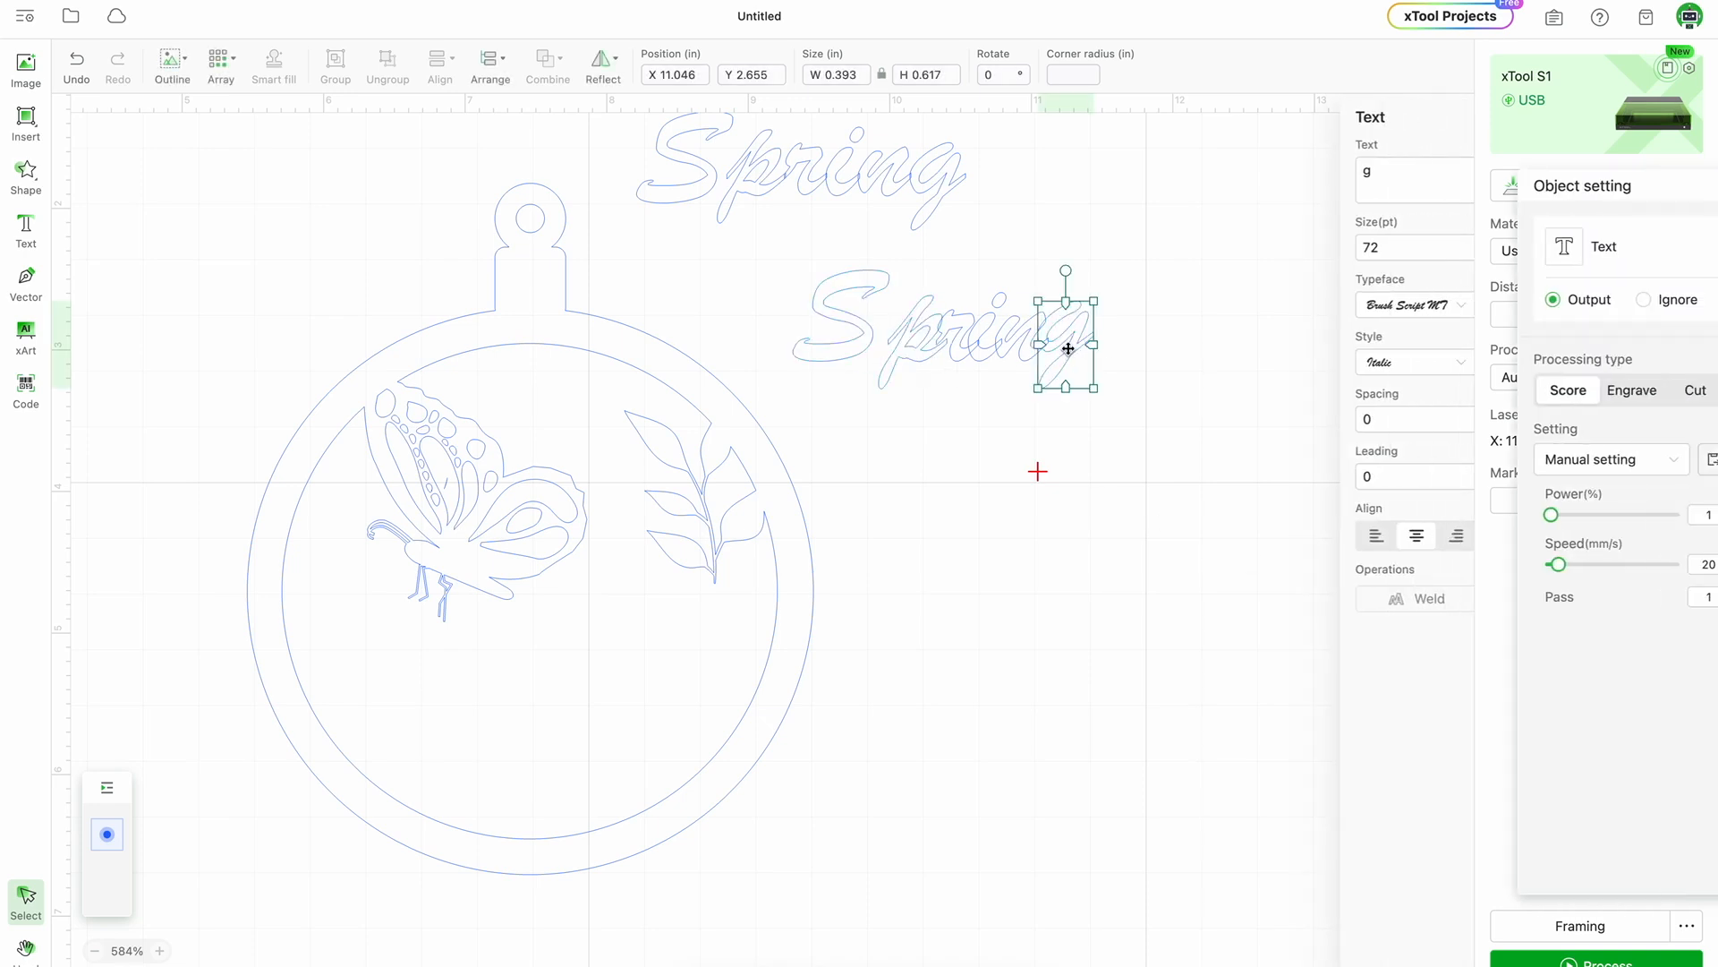
{"action": "mouse_move", "coordinate": [1069, 351]}
{"action": "left_mouse_down"}
{"action": "mouse_move", "coordinate": [1101, 353]}
{"action": "mouse_move", "coordinate": [1080, 352]}
{"action": "left_mouse_up"}
{"action": "left_click", "coordinate": [1033, 445]}
{"action": "scroll", "coordinate": [1033, 445], "scroll_direction": "up", "scroll_amount": 5}
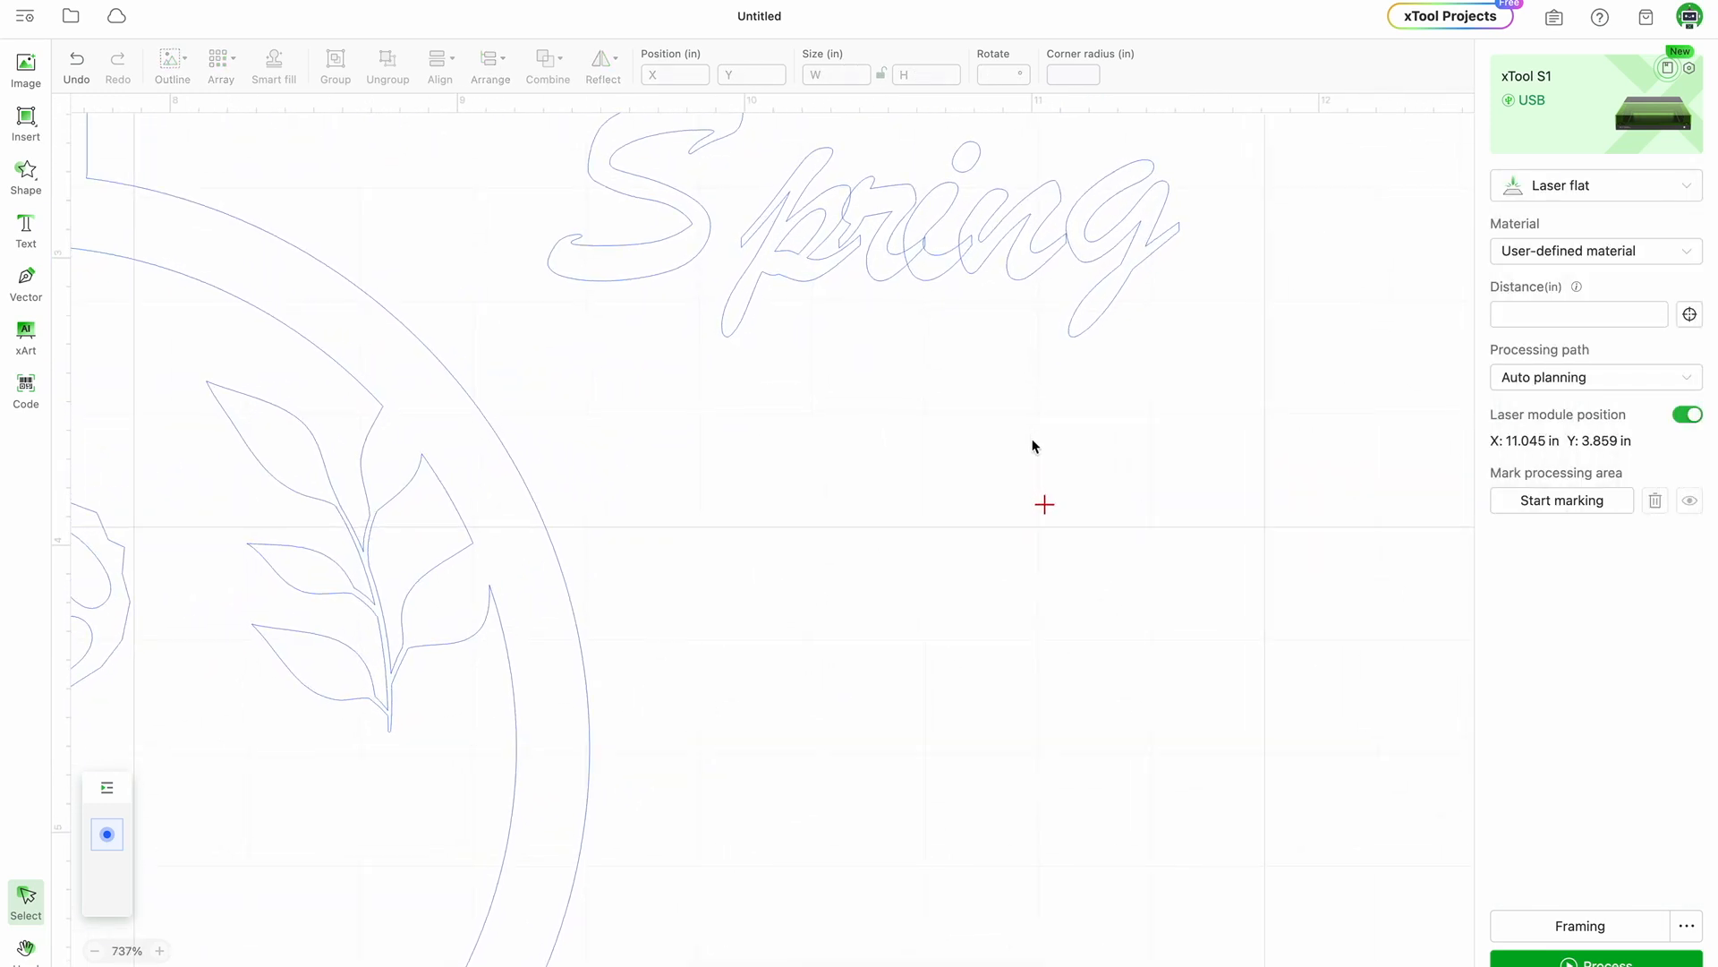
{"action": "left_click", "coordinate": [1088, 228]}
{"action": "left_click_drag", "start_coordinate": [1087, 230], "coordinate": [1091, 232]}
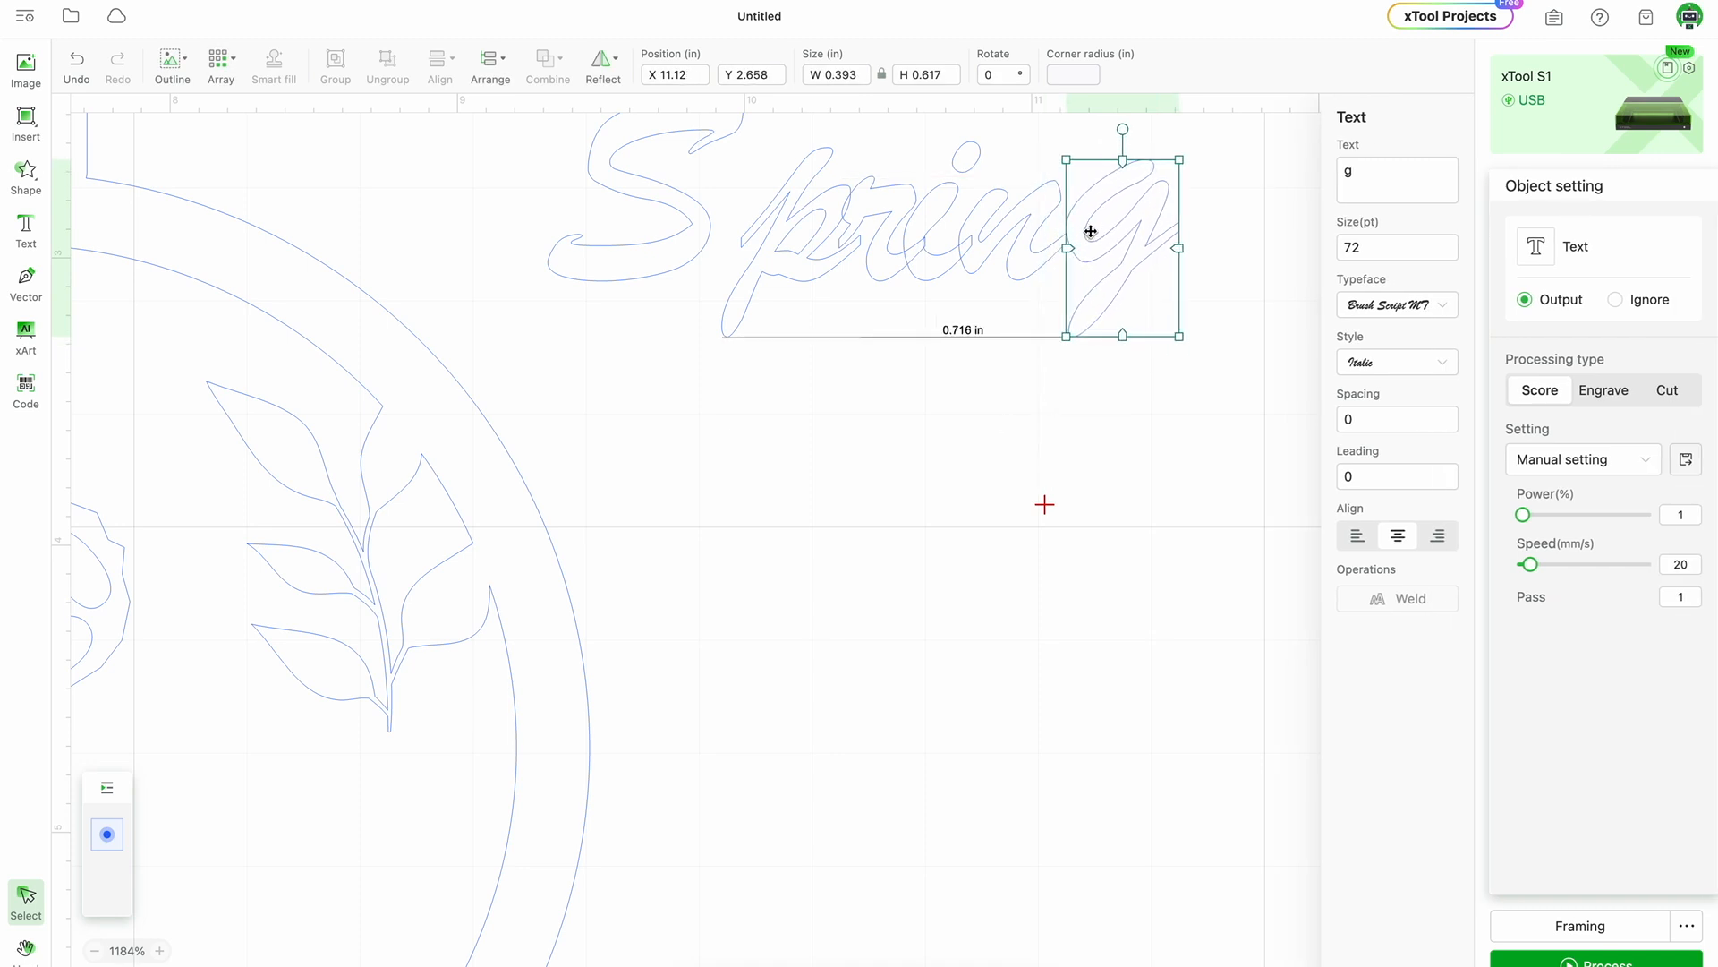
{"action": "left_click_drag", "start_coordinate": [1090, 231], "coordinate": [1090, 236]}
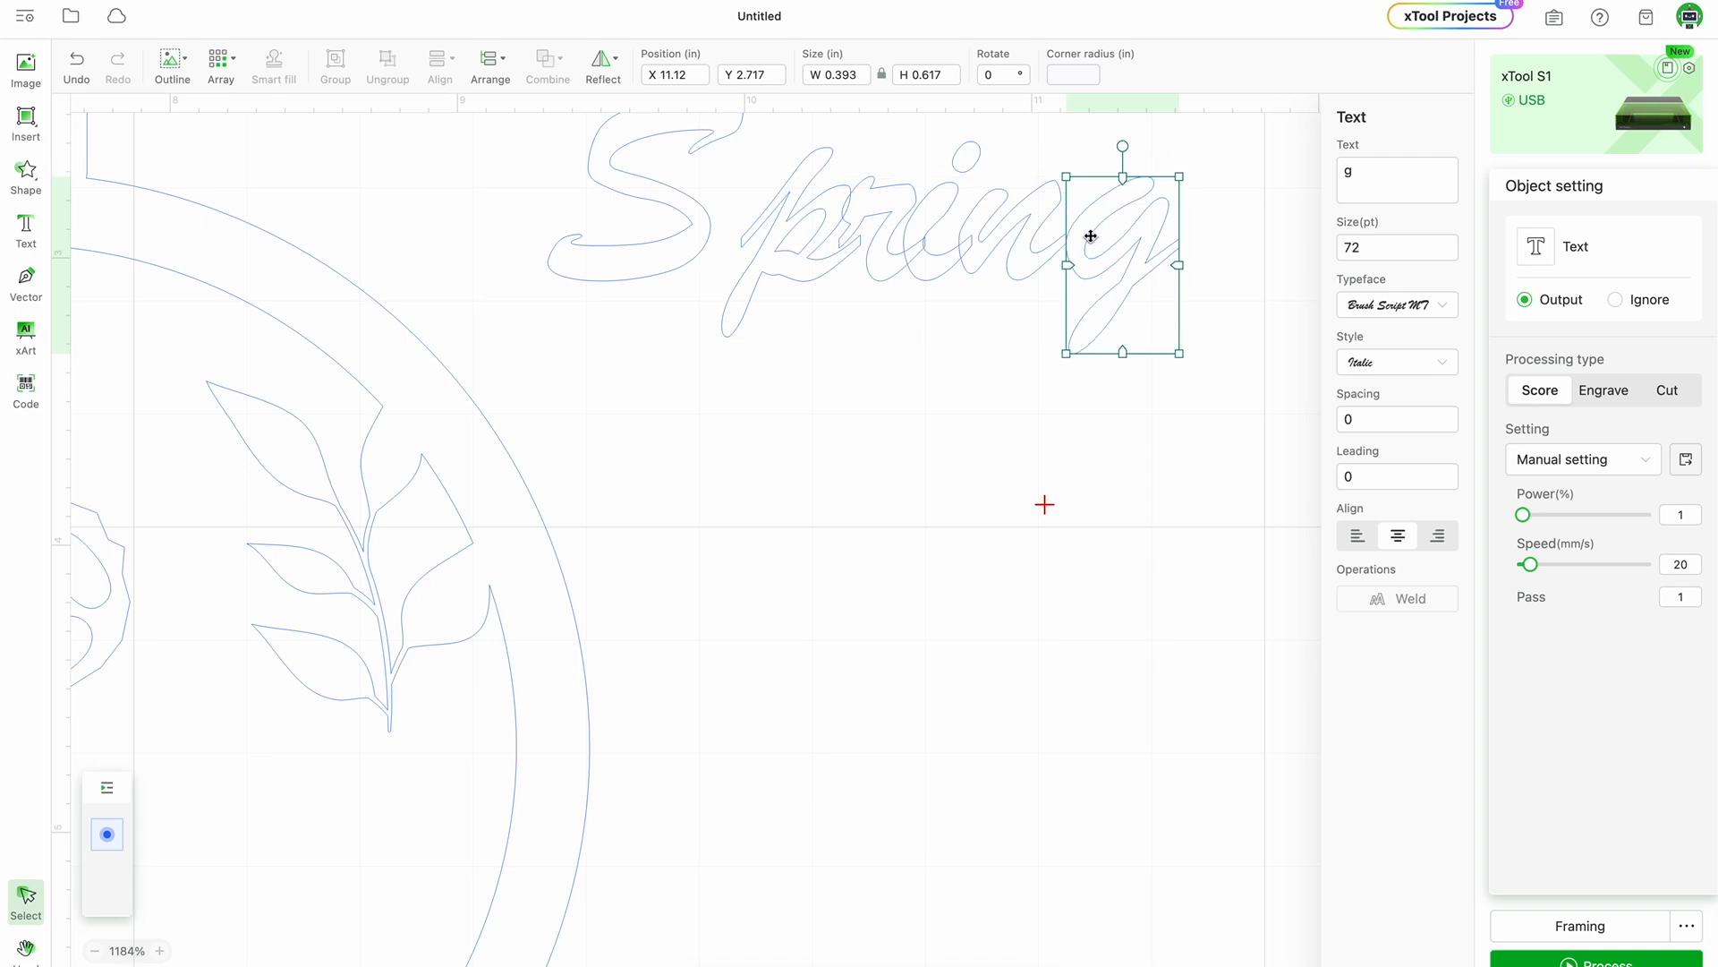
Nudge the g back toward the n, to X 11.096 in, so their outlines overlap slightly more.
{"action": "key", "text": "Left"}
{"action": "key", "text": "Left"}
{"action": "key", "text": "Left"}
{"action": "key", "text": "Left"}
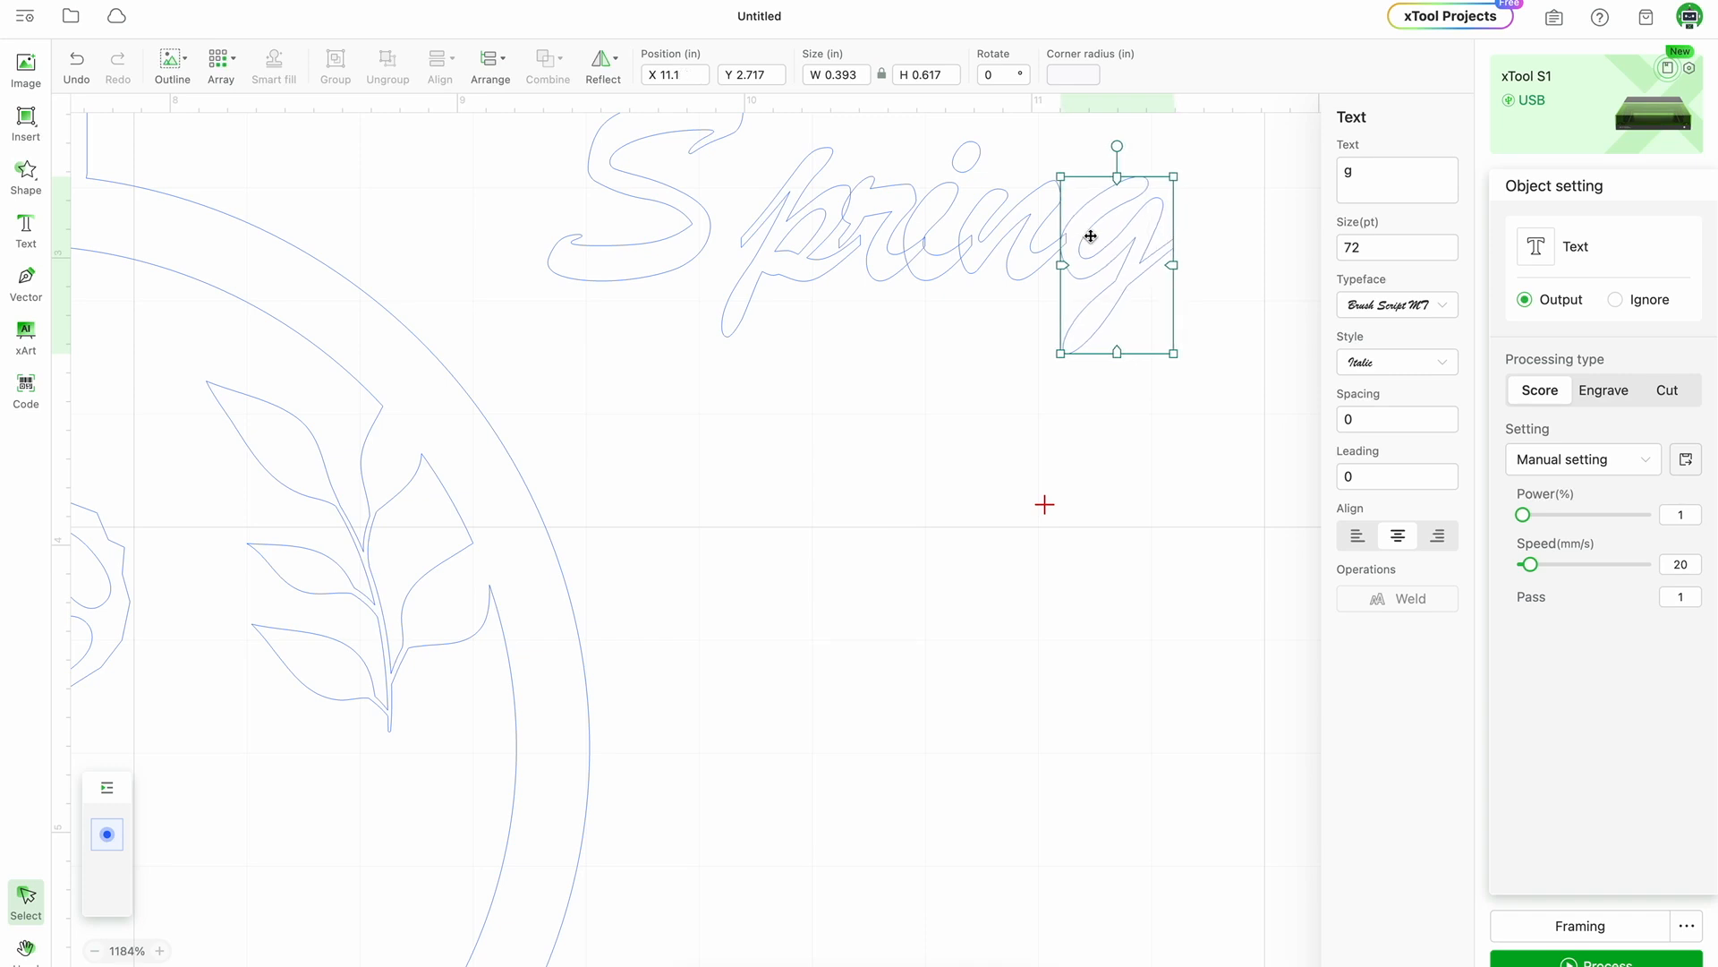
{"action": "key", "text": "Left"}
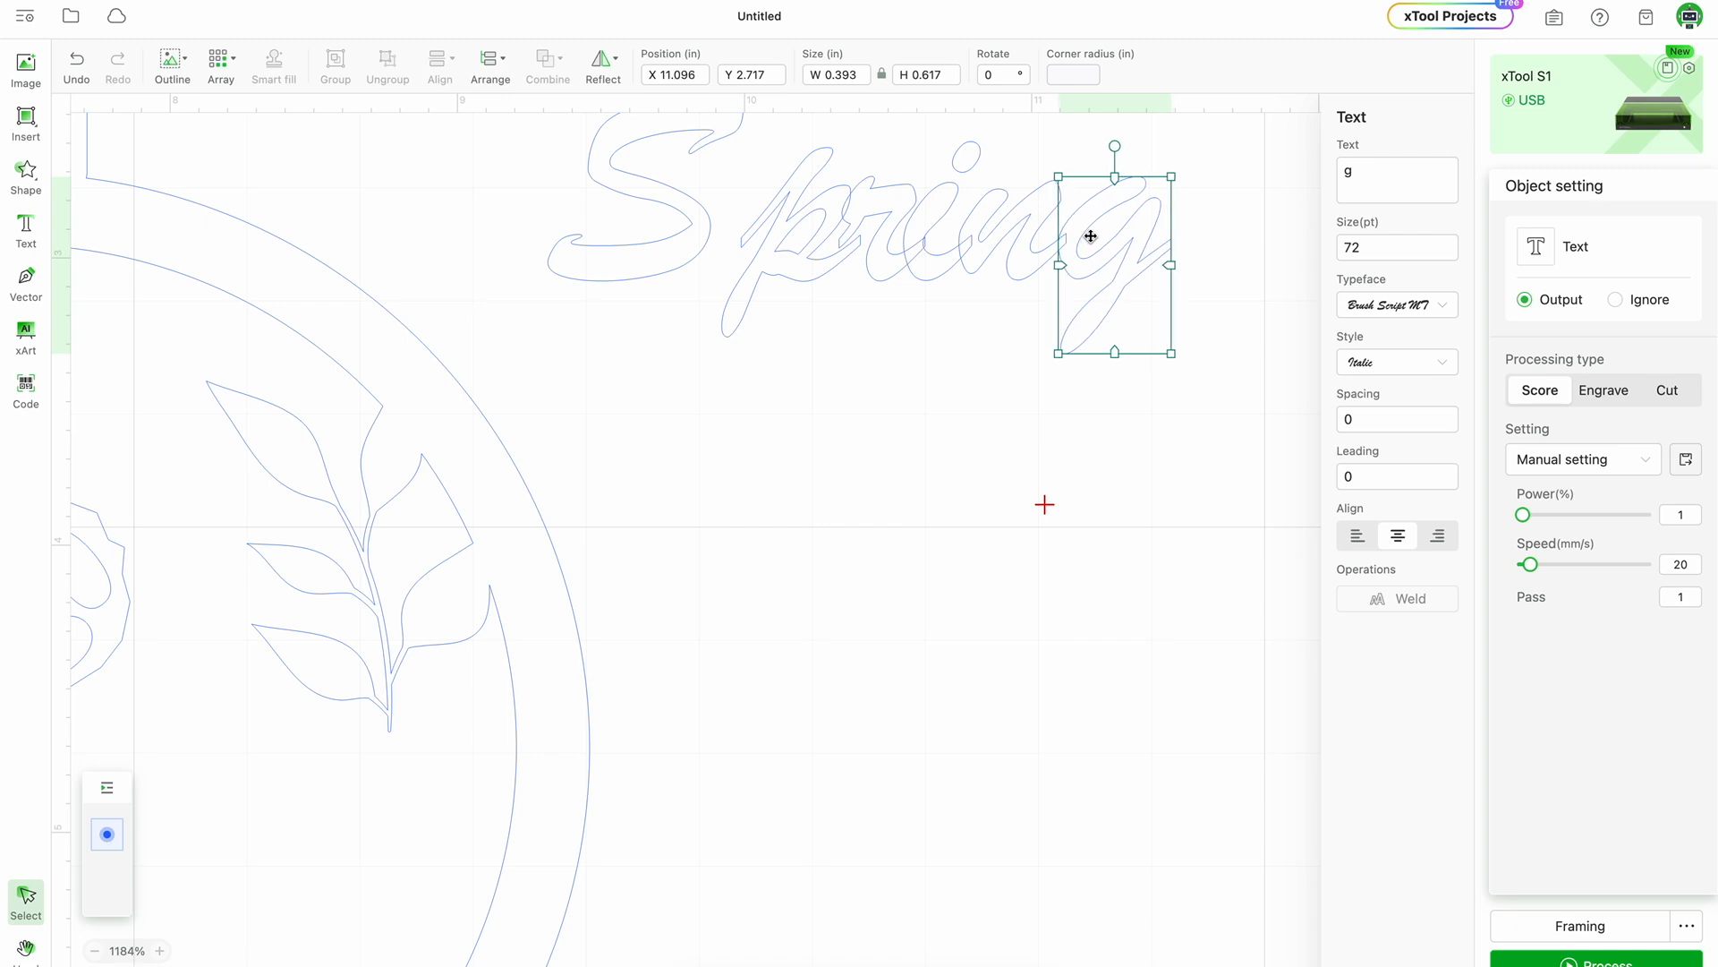
{"action": "left_click", "coordinate": [918, 403]}
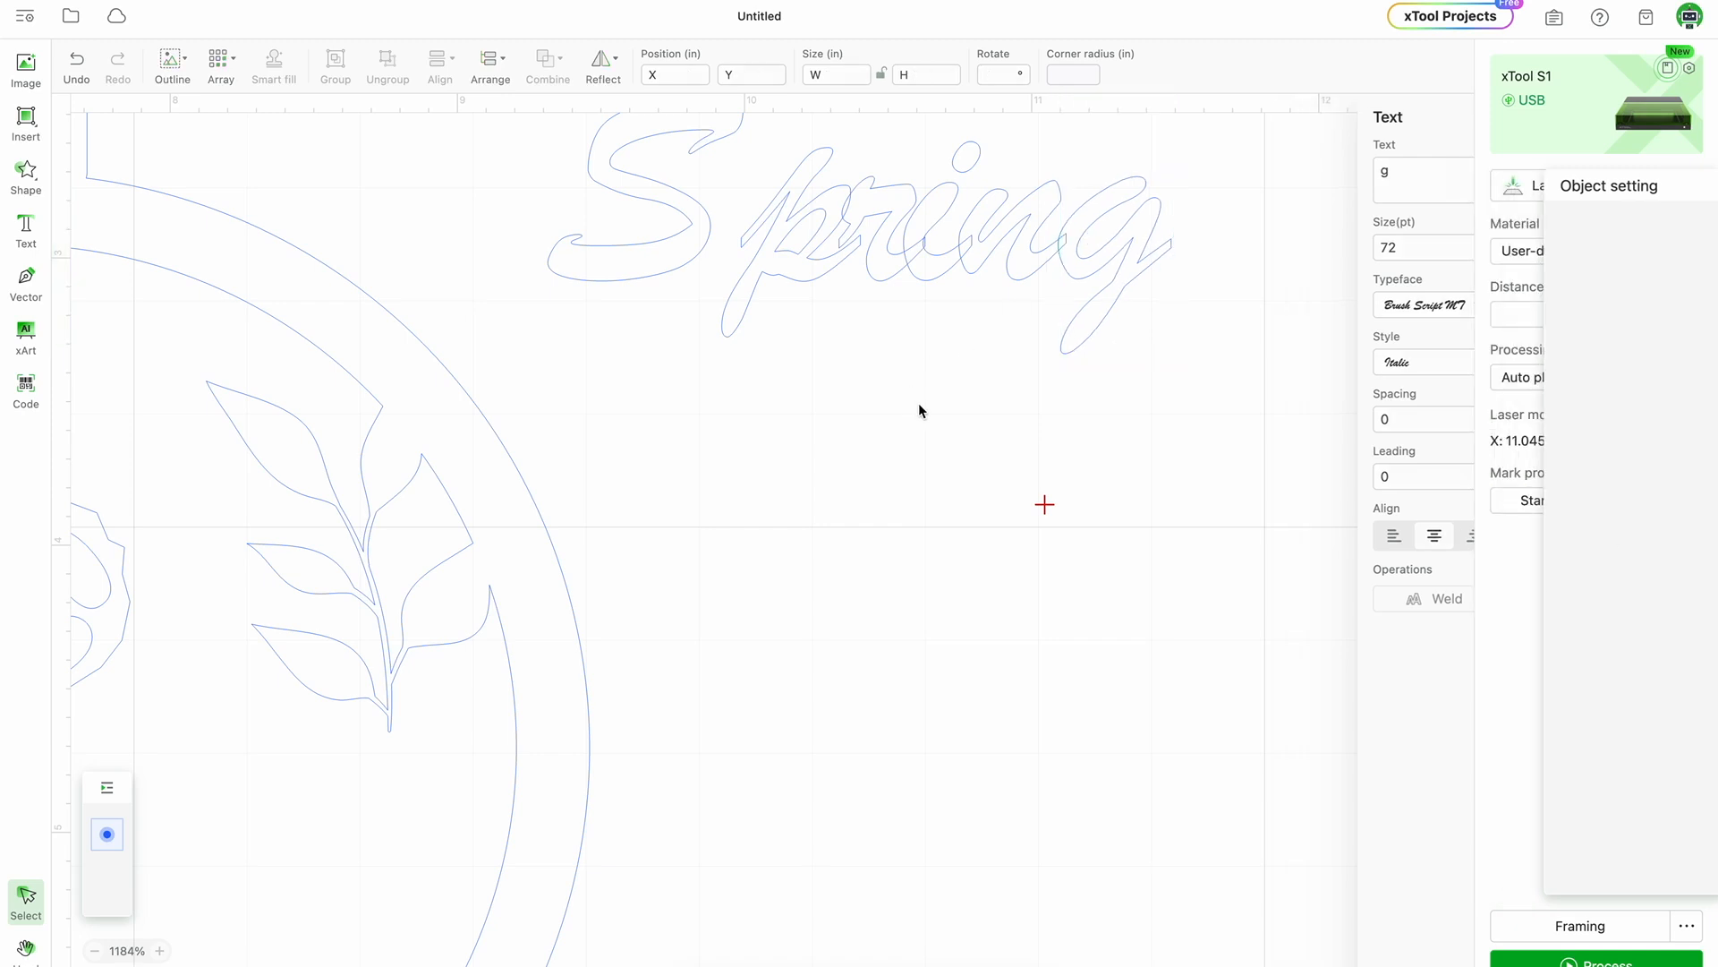
Shift the i, n and g together away from the r, to about X 10.591, Y 2.577 in.
{"action": "left_click", "coordinate": [939, 272]}
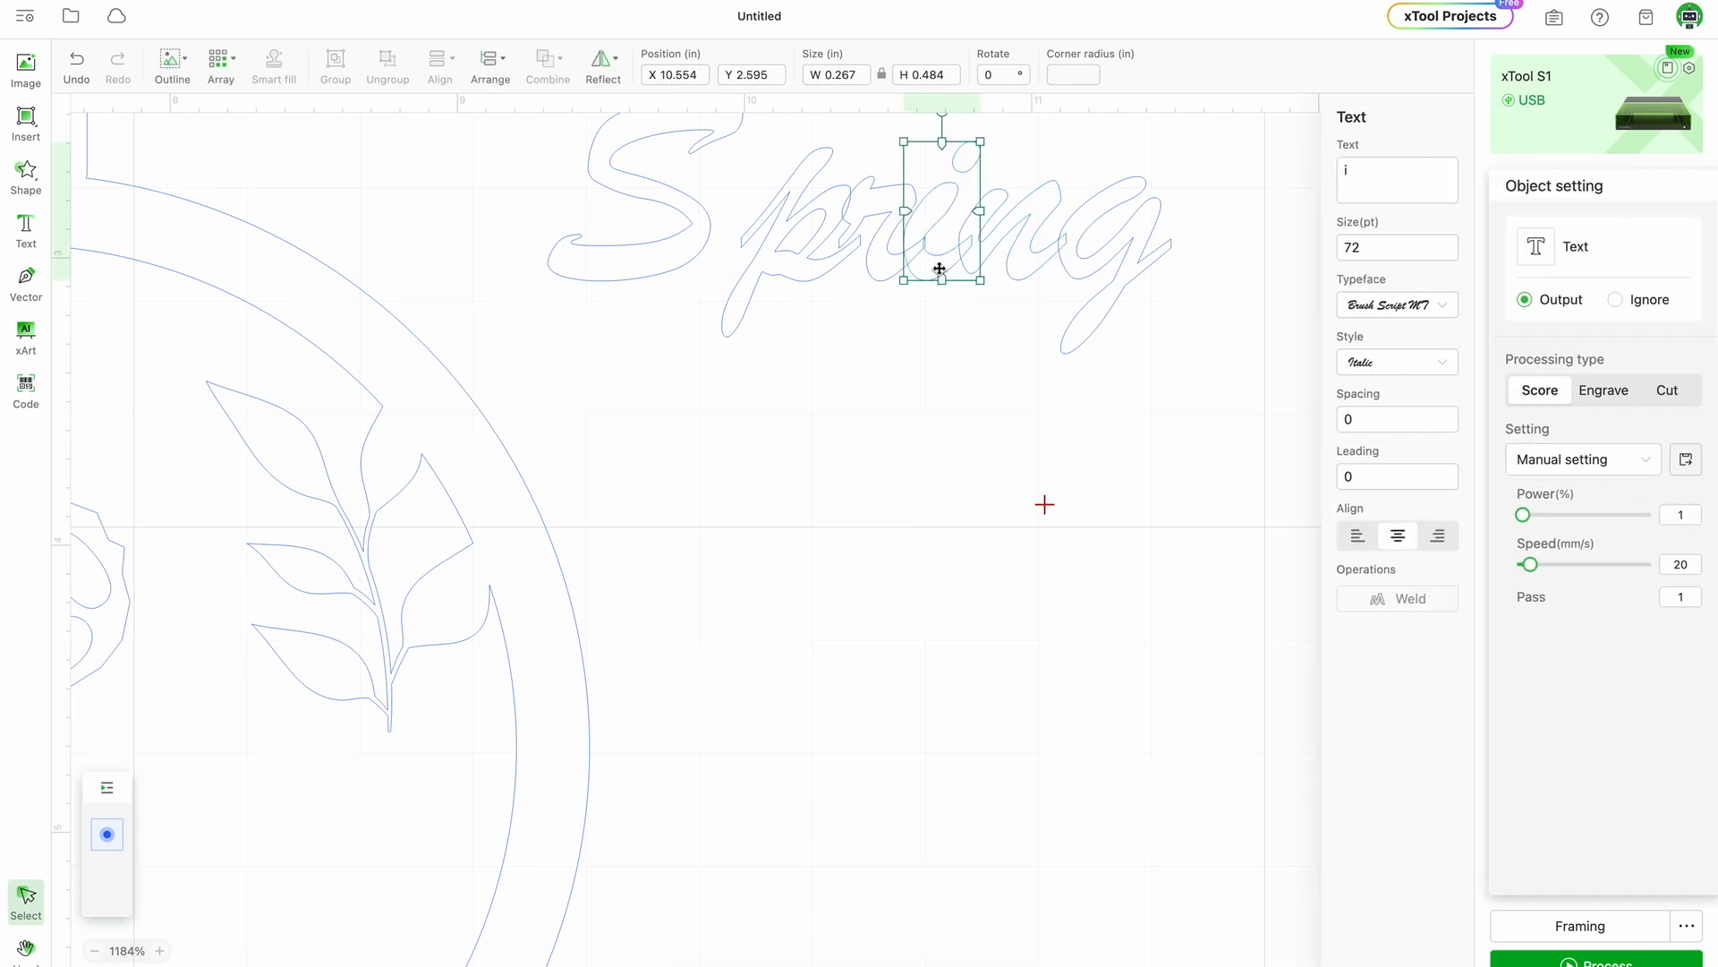
{"action": "left_click", "coordinate": [888, 247]}
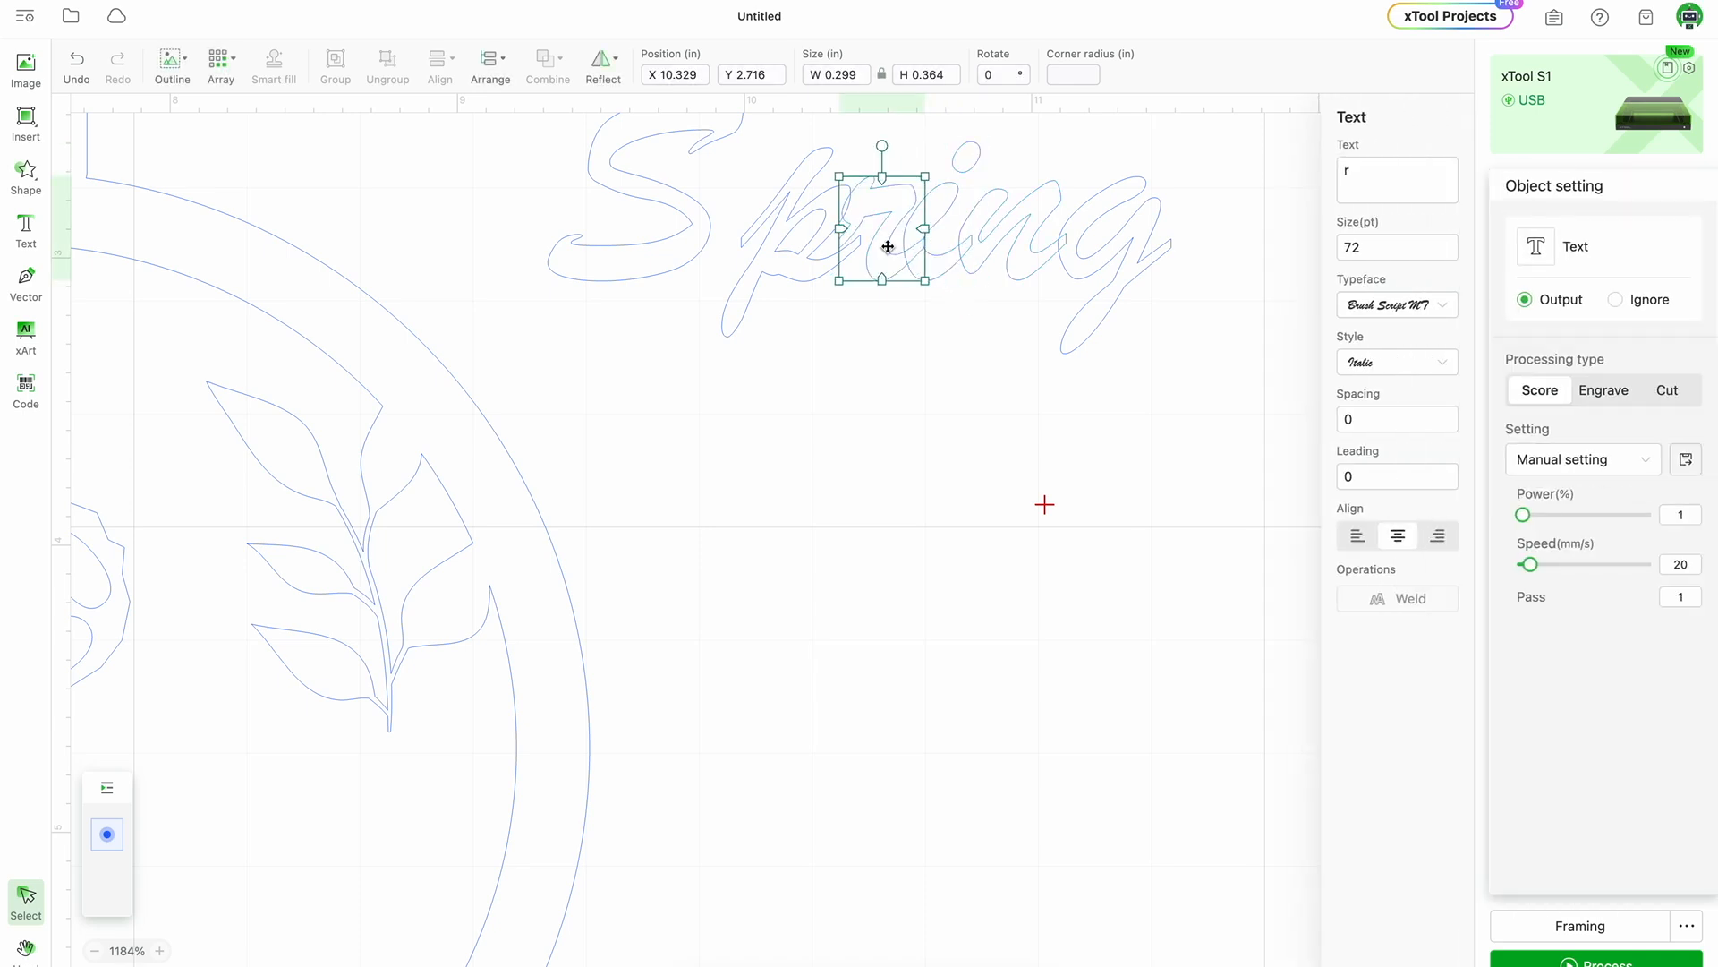
{"action": "left_click_drag", "start_coordinate": [1142, 407], "coordinate": [923, 165]}
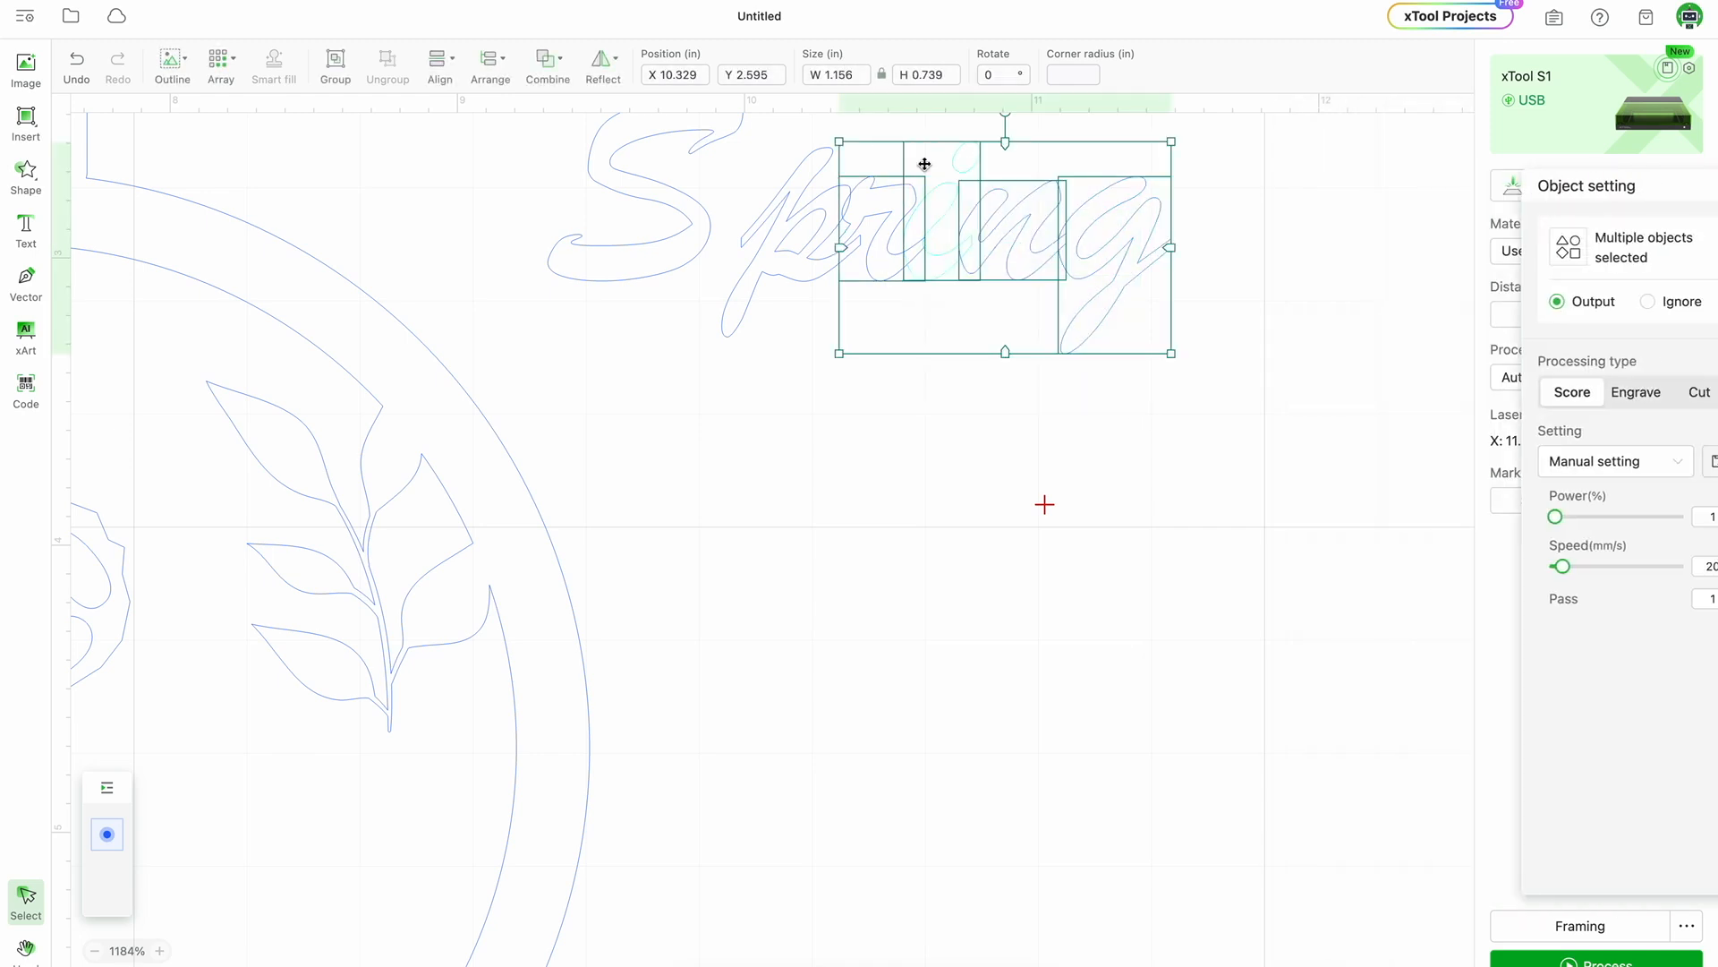
{"action": "left_click", "coordinate": [1198, 416]}
{"action": "left_click_drag", "start_coordinate": [1212, 337], "coordinate": [954, 158]}
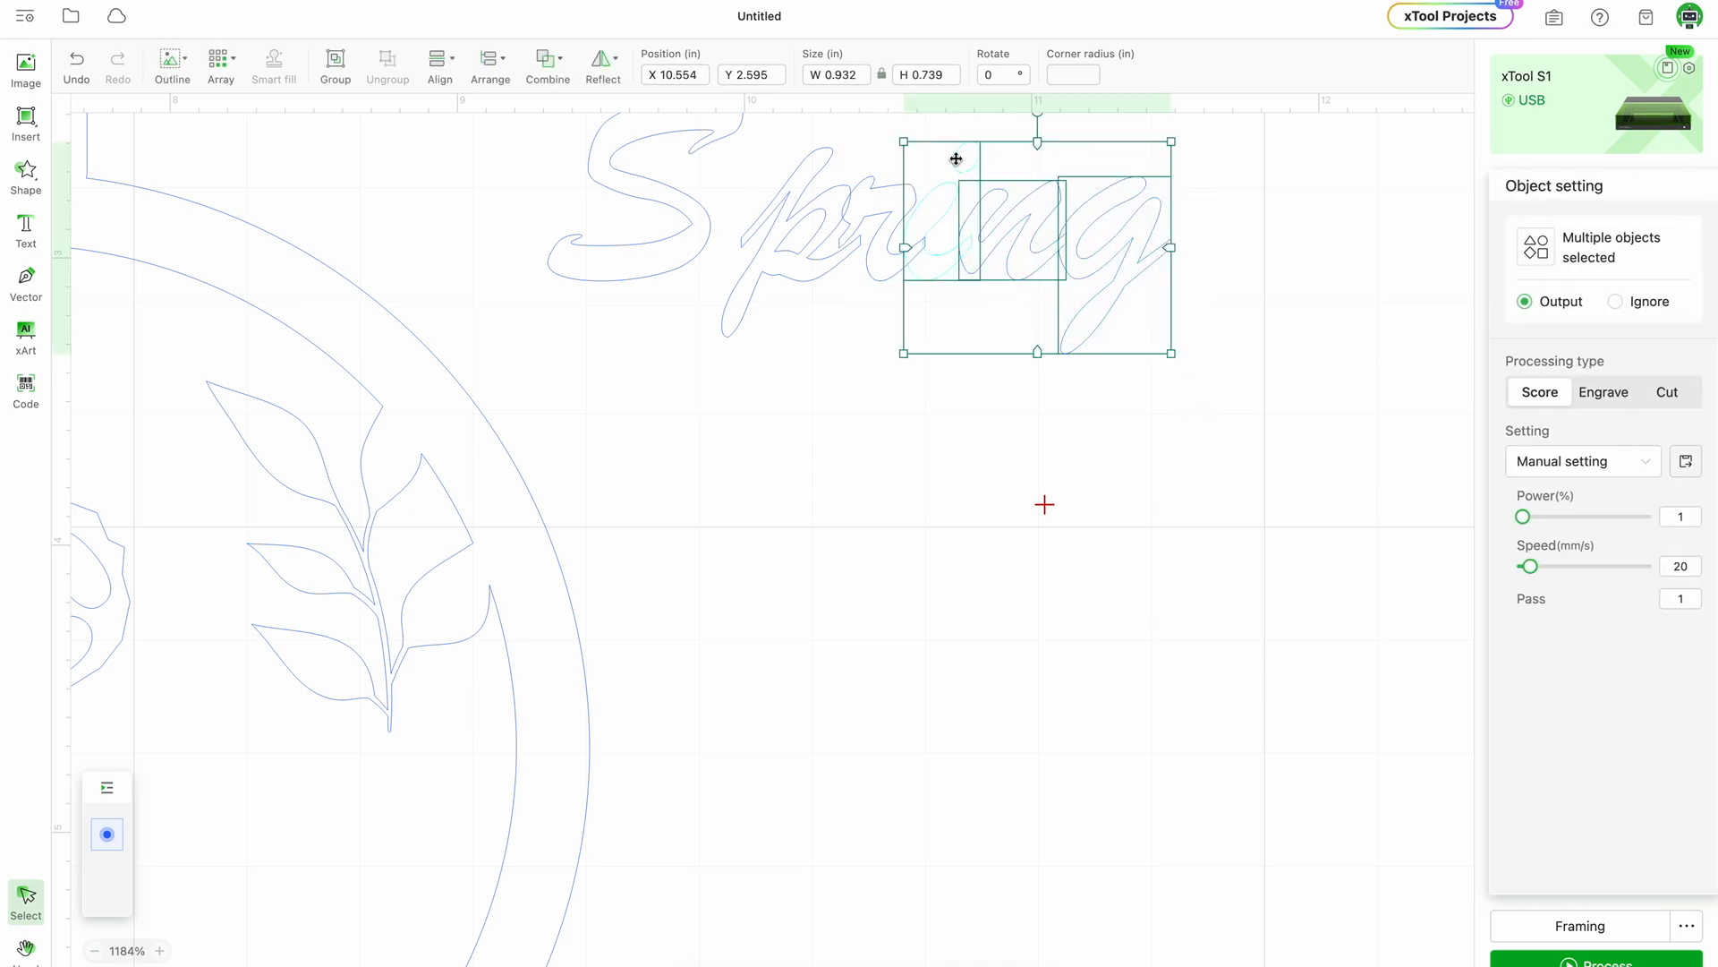
{"action": "left_click_drag", "start_coordinate": [990, 250], "coordinate": [1002, 247]}
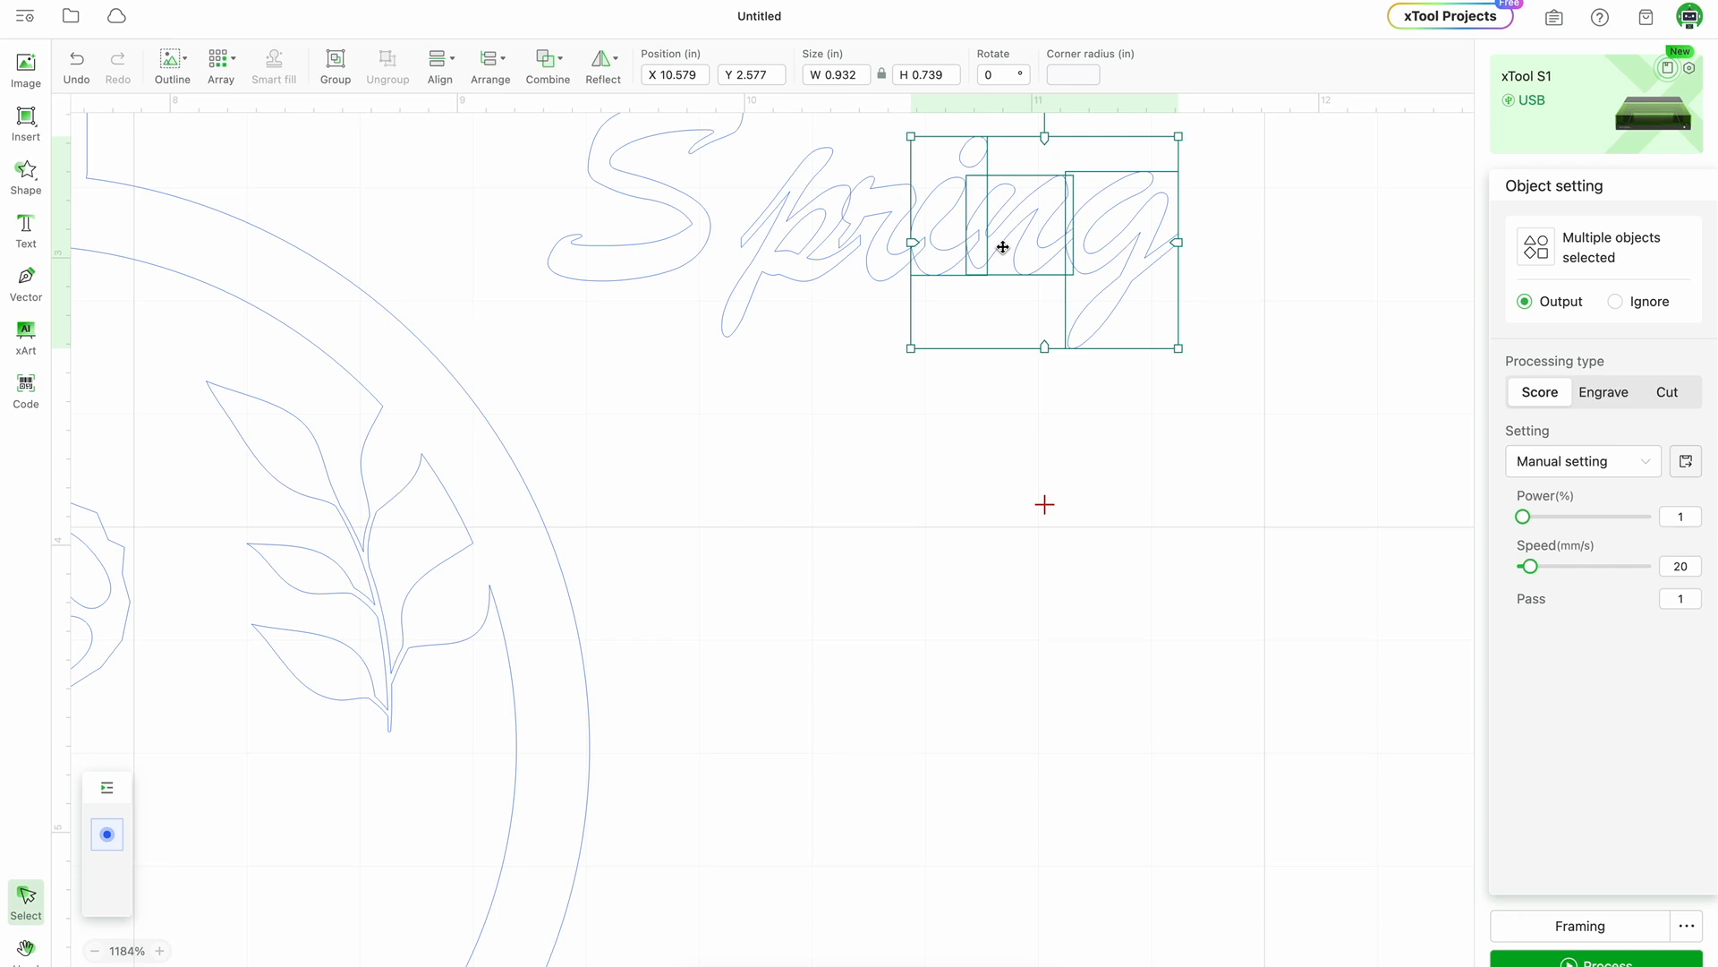
{"action": "key", "text": "Right"}
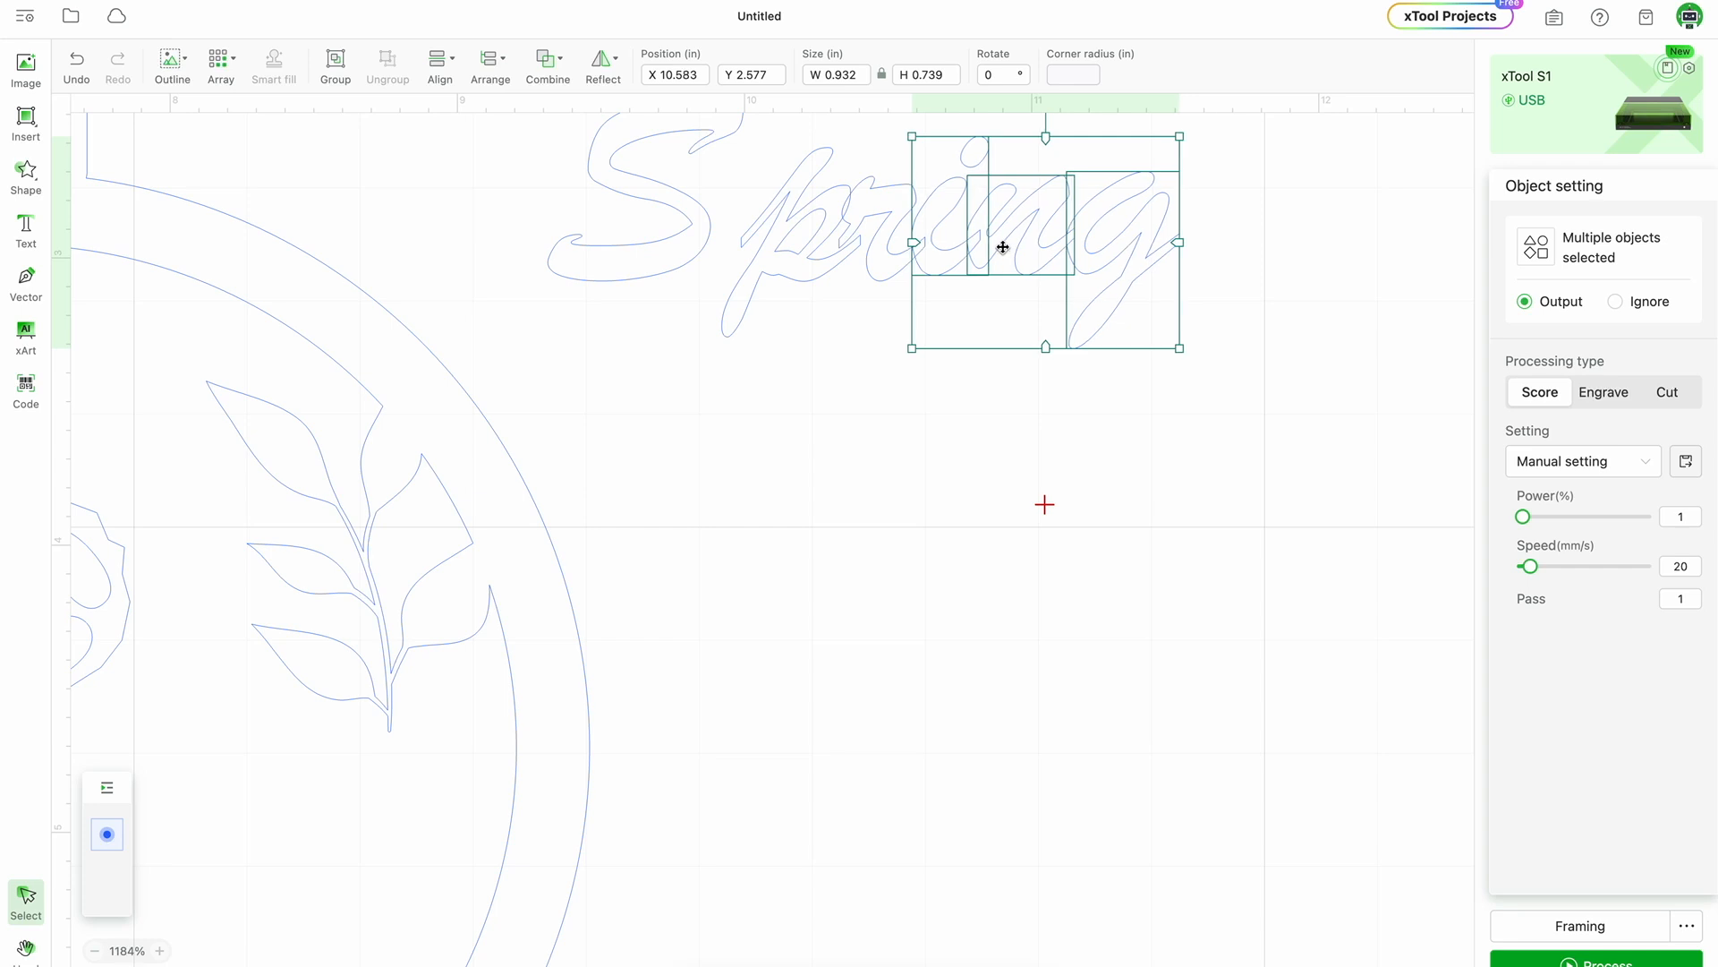
{"action": "key", "text": "Right"}
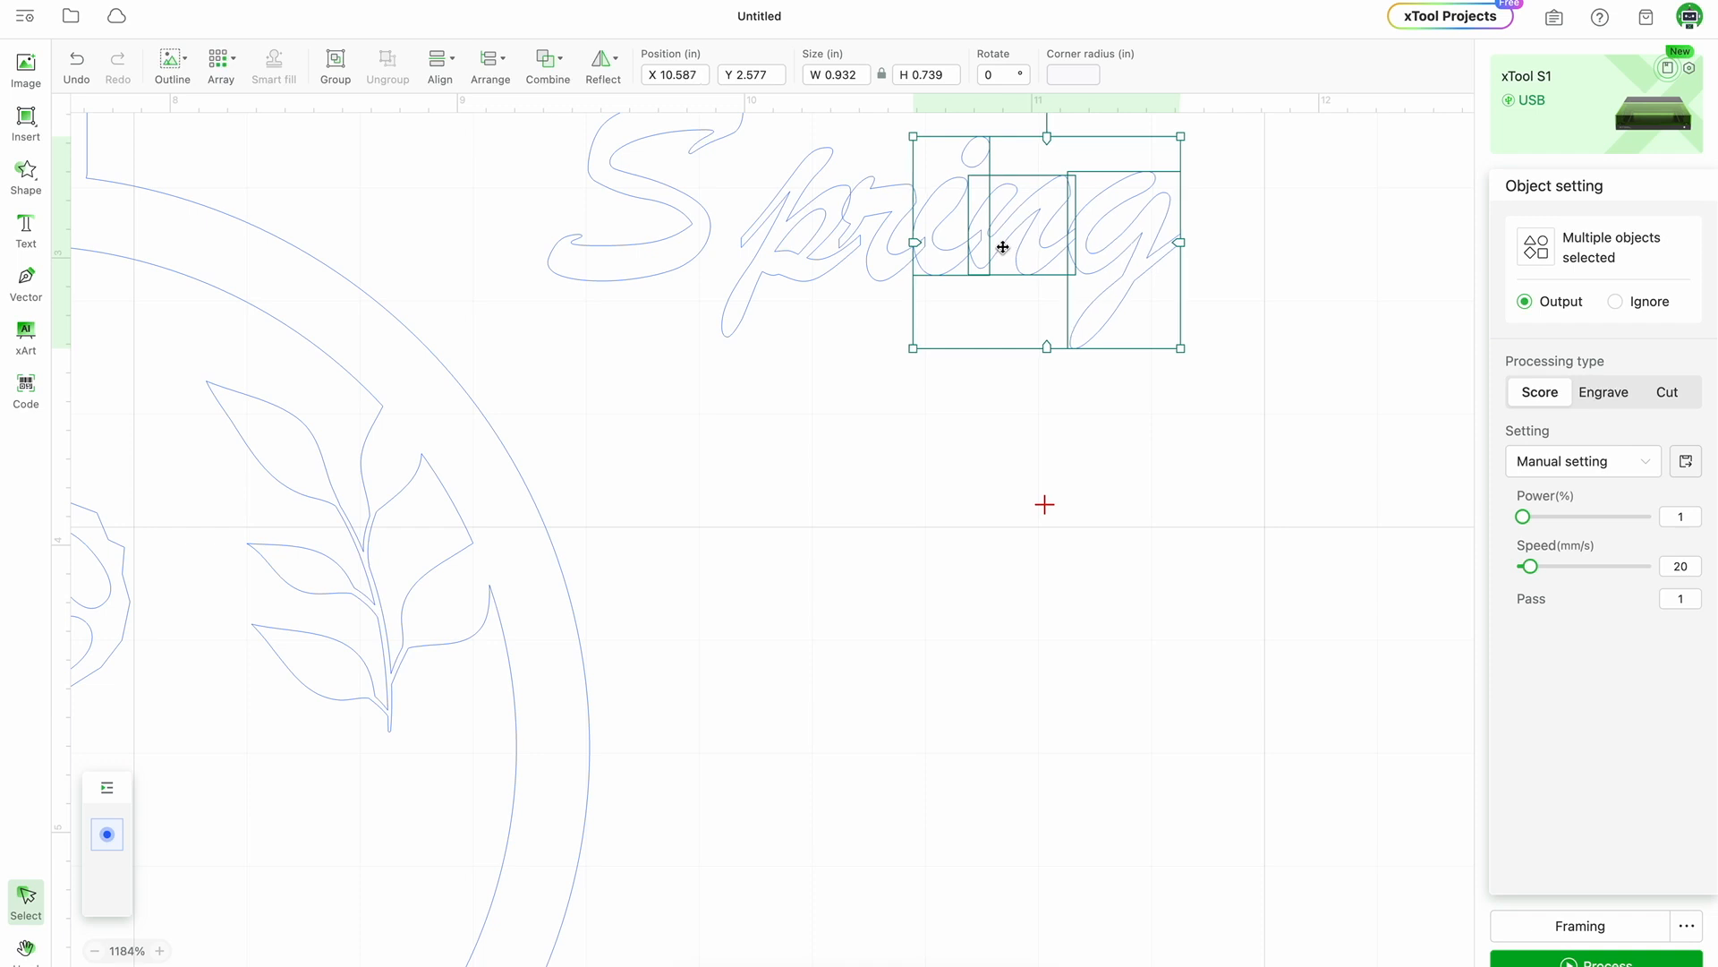
{"action": "key", "text": "Right"}
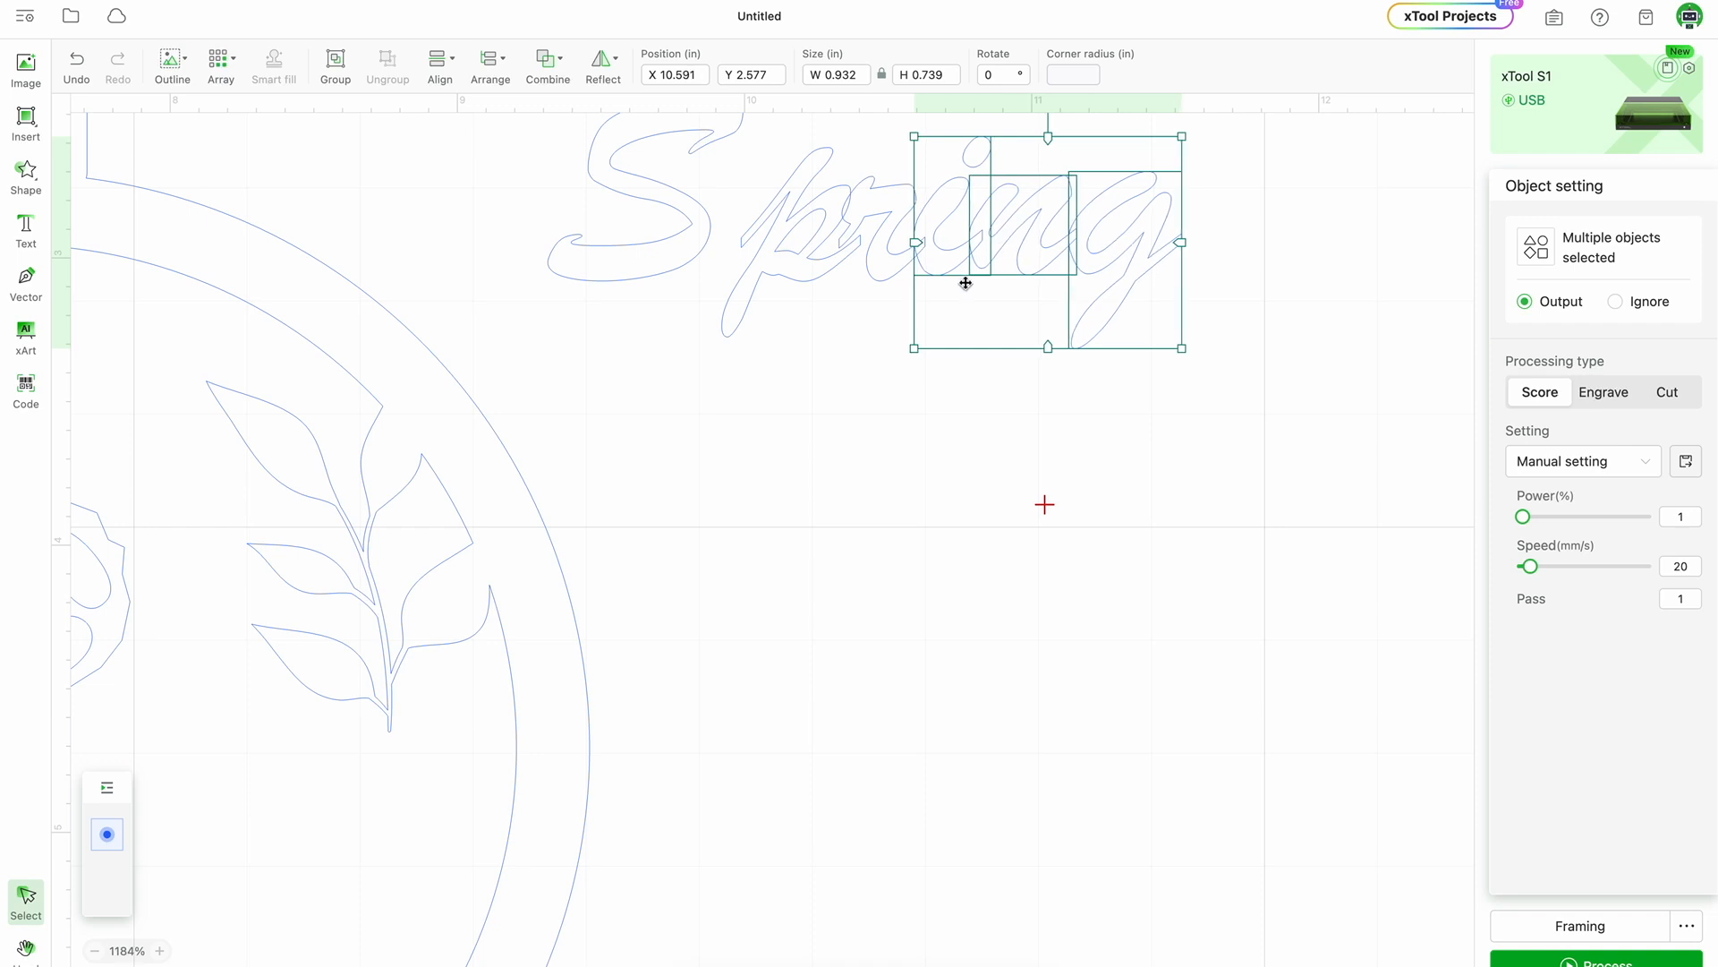
{"action": "left_click", "coordinate": [1313, 417]}
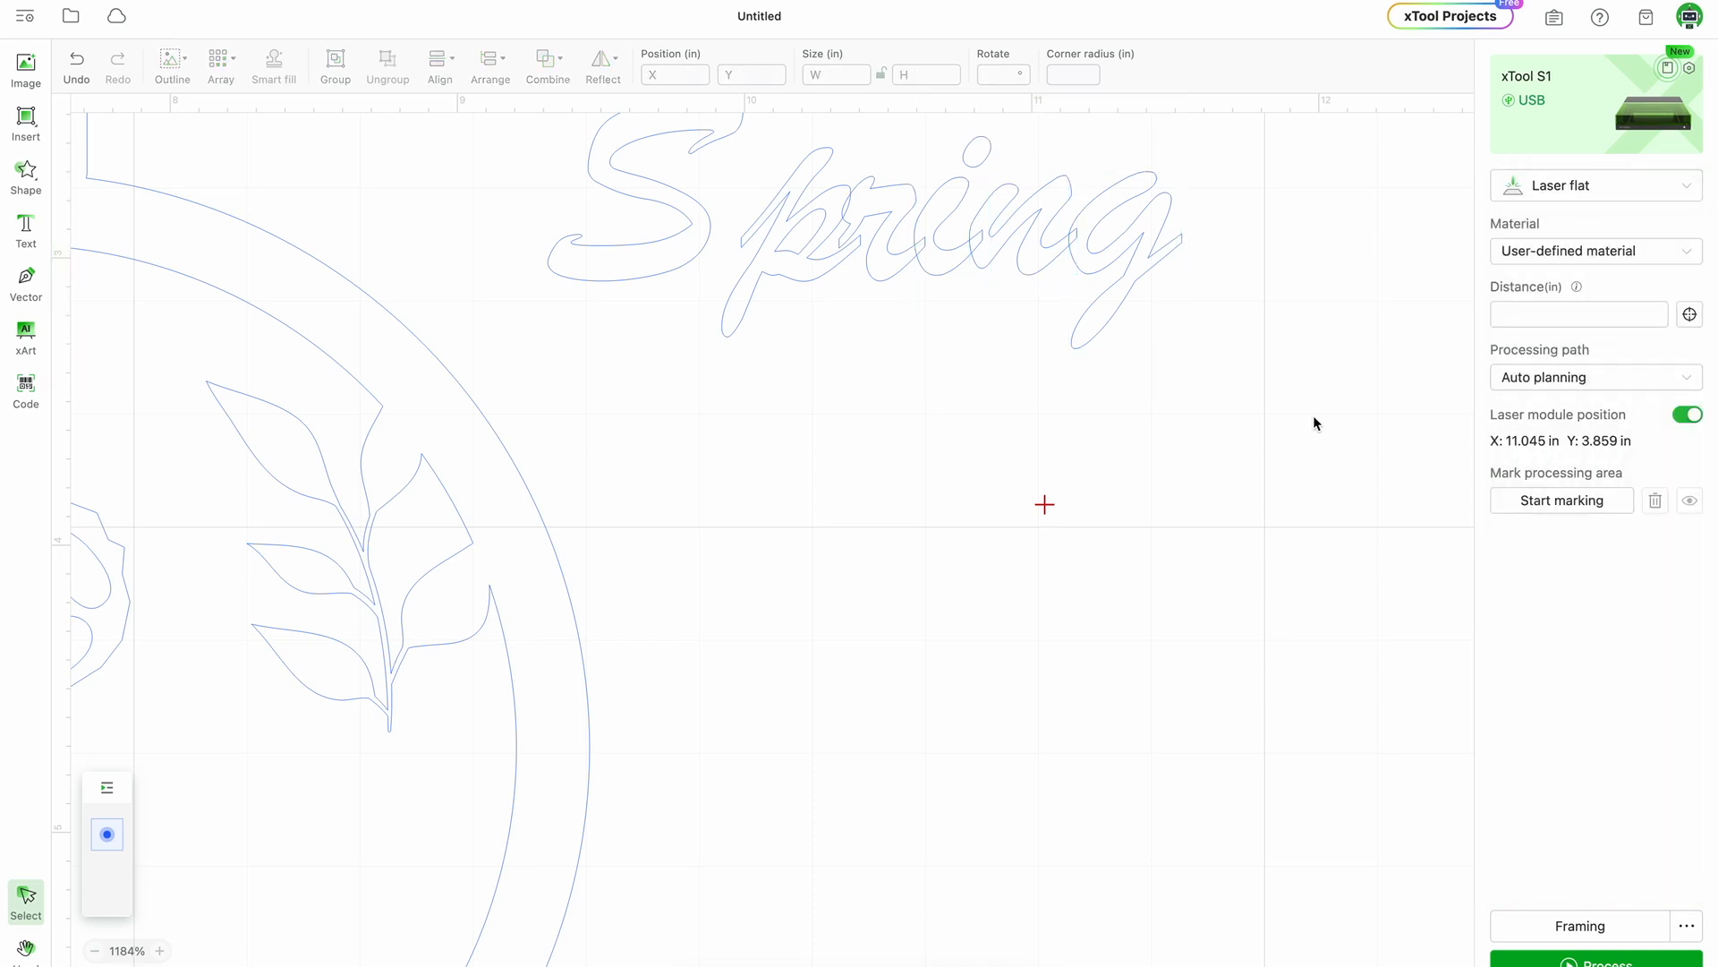
Shift the r, i, n and g together away from the p, to about X 10.403, Y 2.575 in.
{"action": "left_click_drag", "start_coordinate": [1264, 403], "coordinate": [861, 136]}
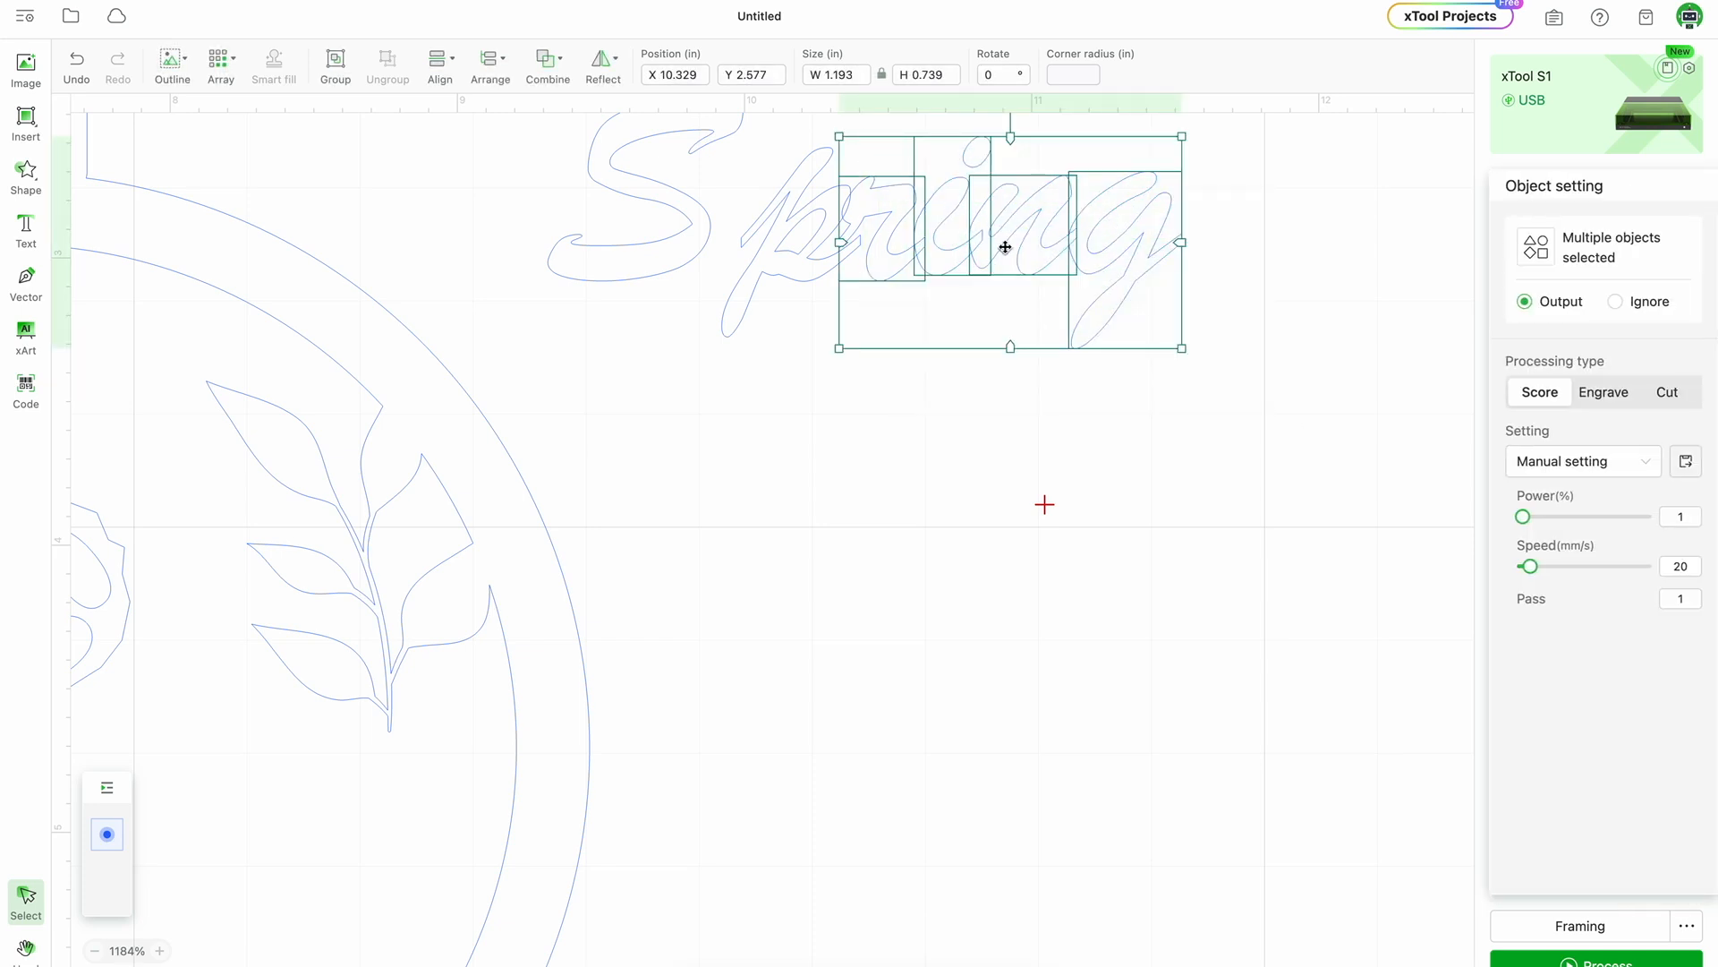
{"action": "left_click_drag", "start_coordinate": [1005, 247], "coordinate": [996, 253]}
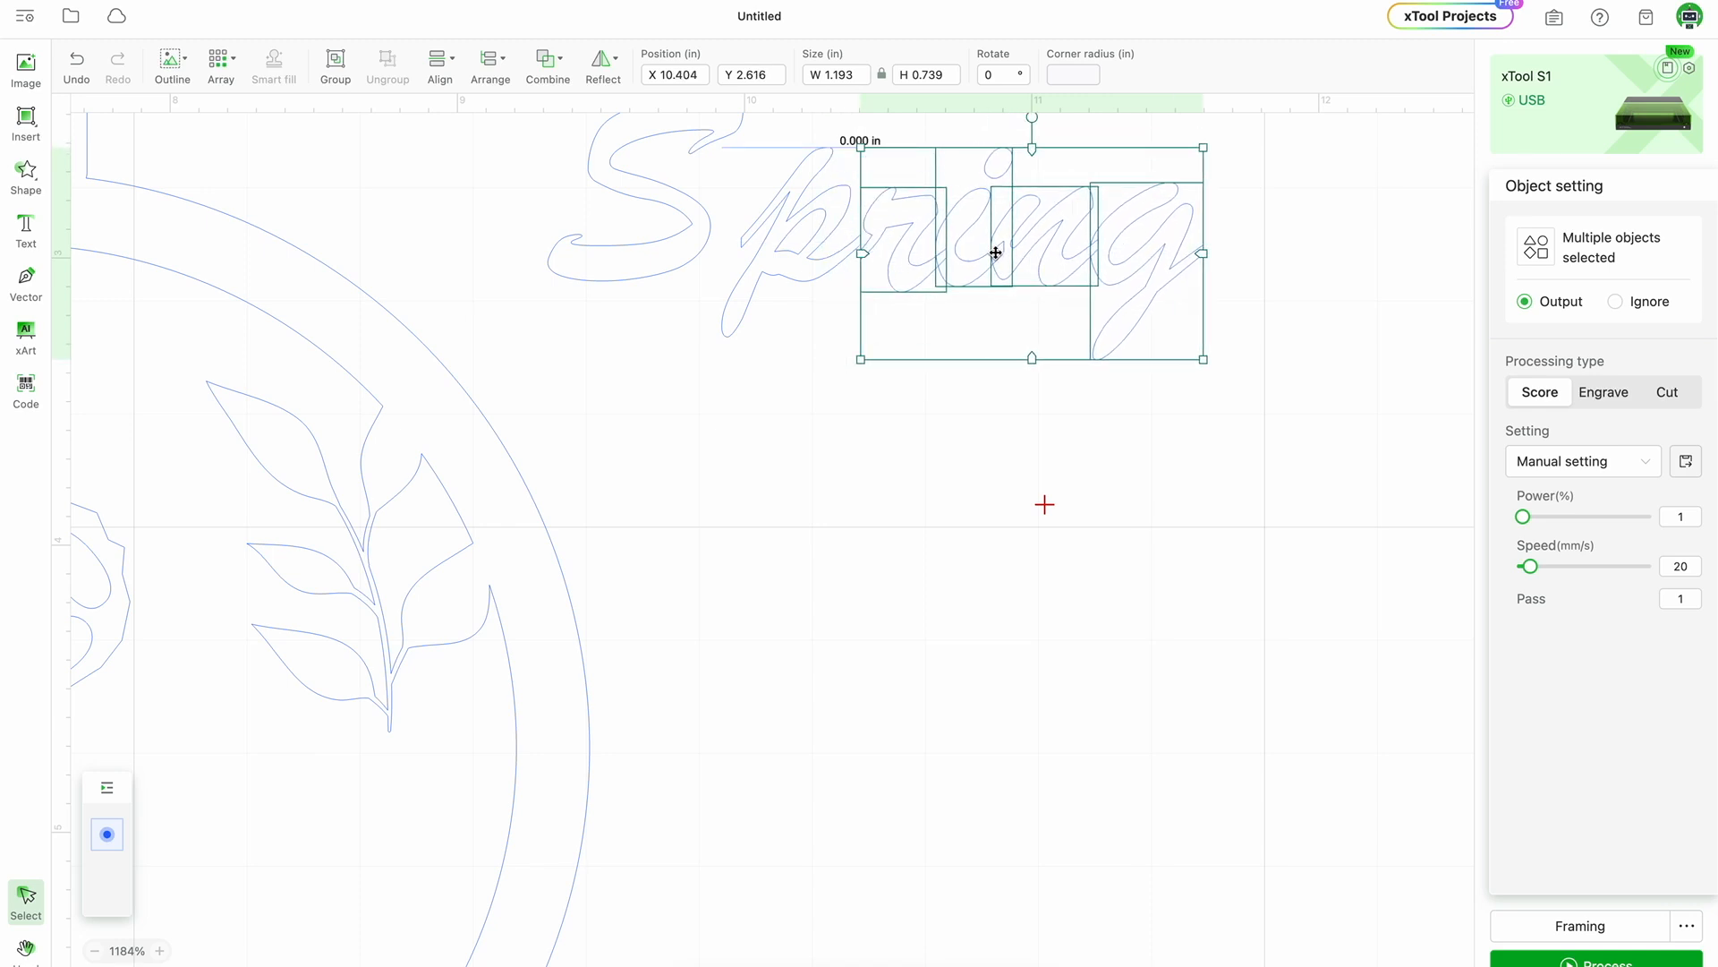
{"action": "key", "text": "Up"}
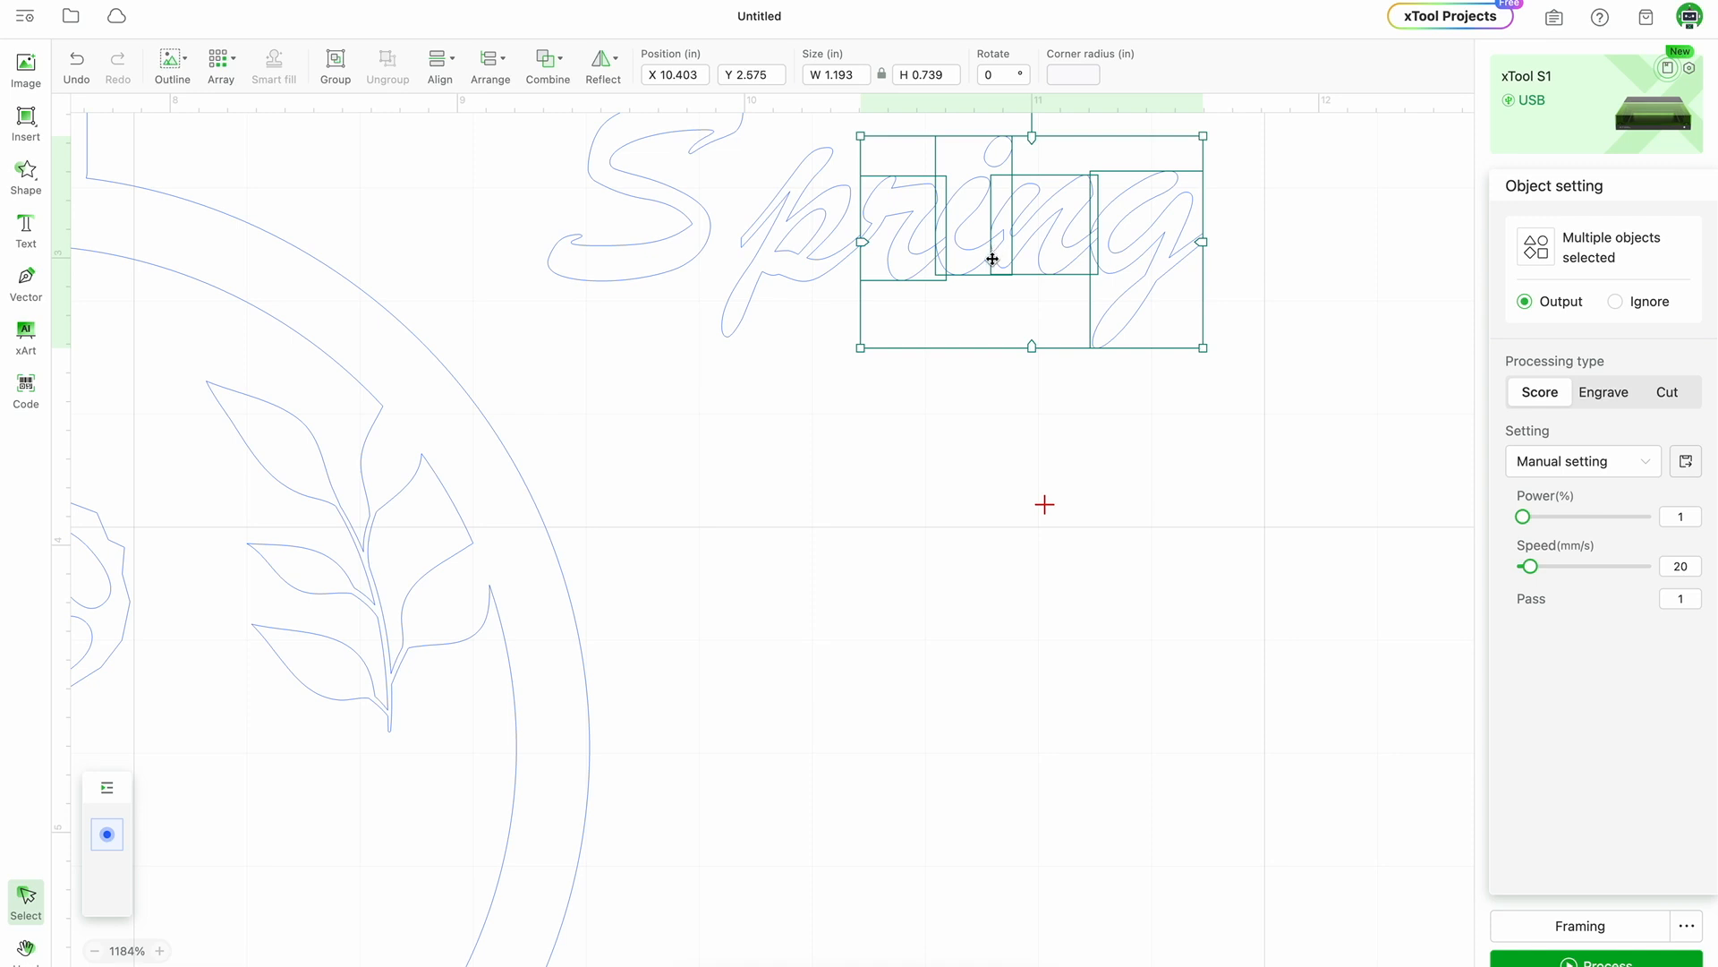
{"action": "left_click", "coordinate": [931, 477]}
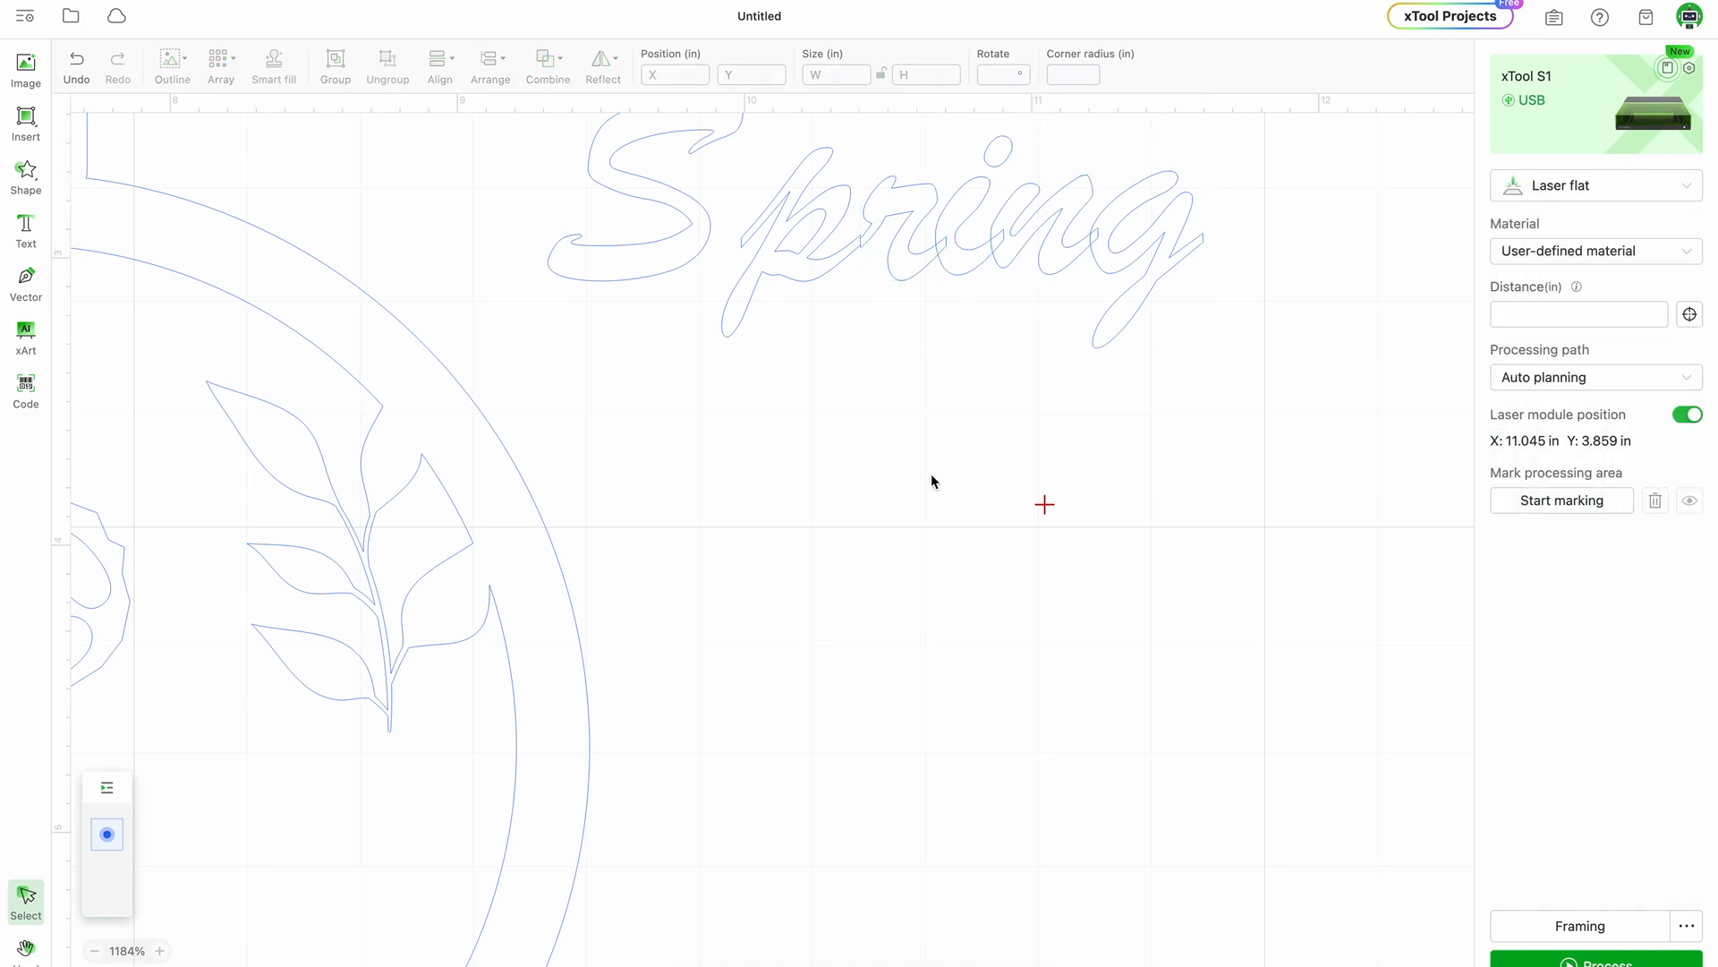
{"action": "left_click", "coordinate": [1024, 271]}
{"action": "left_click", "coordinate": [1145, 383]}
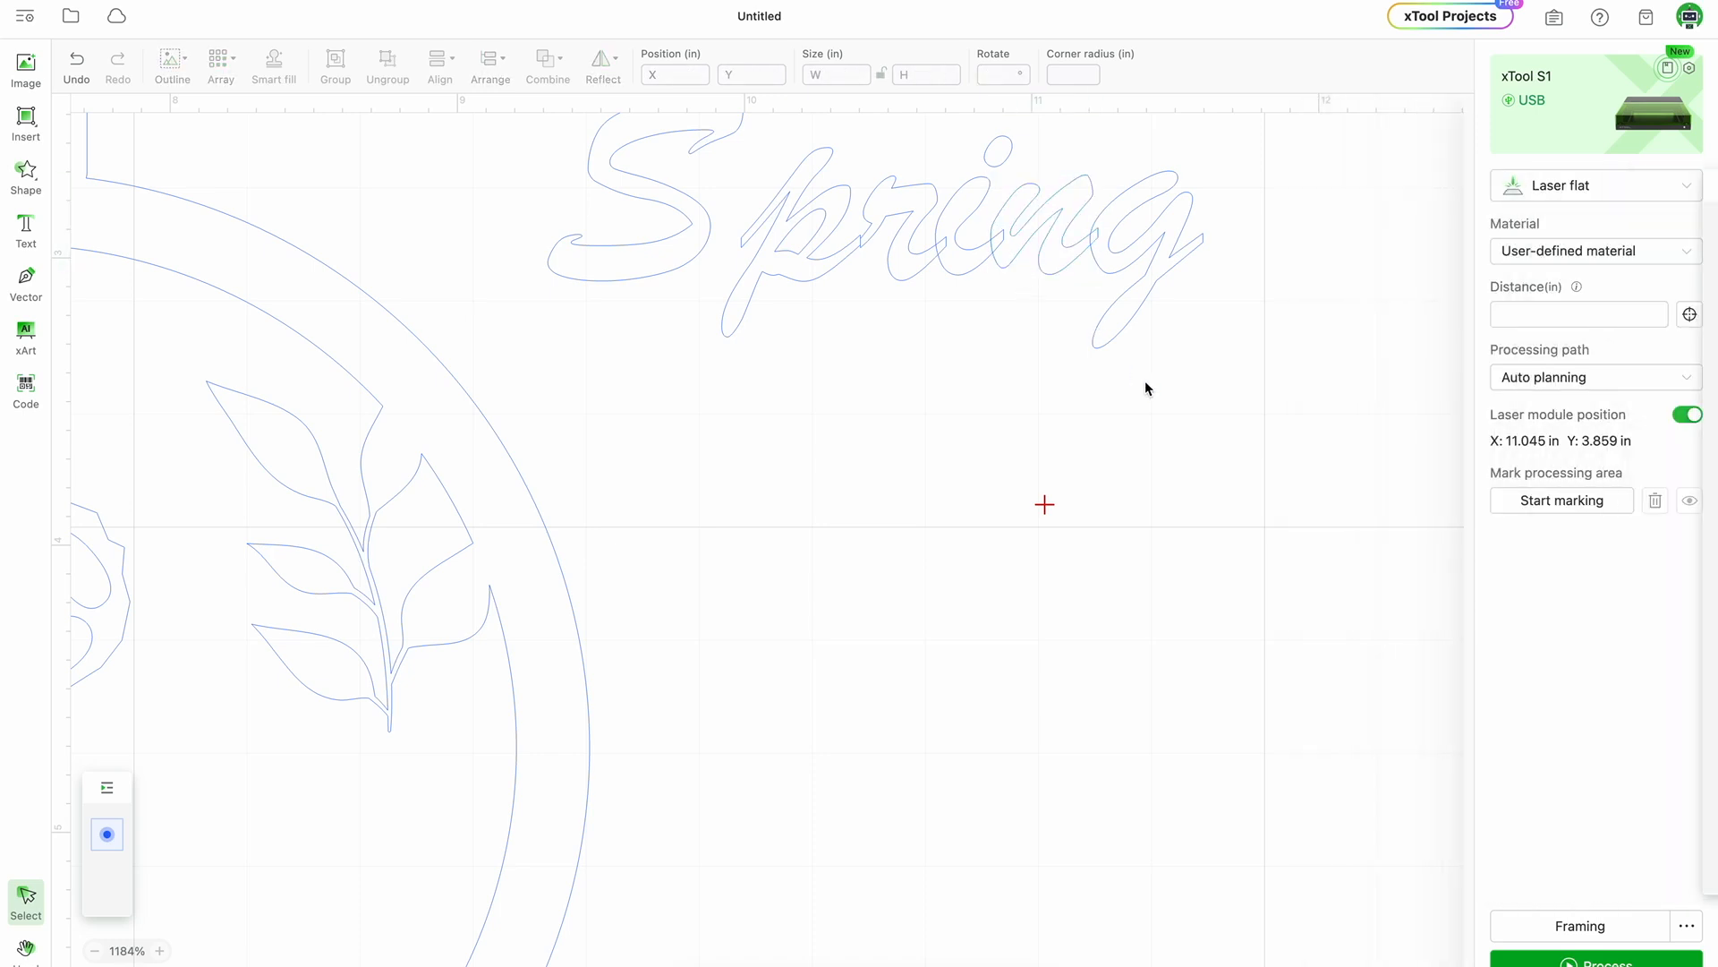
Nudge the r, i, n and g together back toward the p, to about X 10.384 in, so the outlines overlap.
{"action": "left_click_drag", "start_coordinate": [1146, 382], "coordinate": [909, 172]}
{"action": "key", "text": "Left"}
{"action": "key", "text": "Left"}
{"action": "key", "text": "Left"}
{"action": "key", "text": "Left"}
{"action": "key", "text": "Left"}
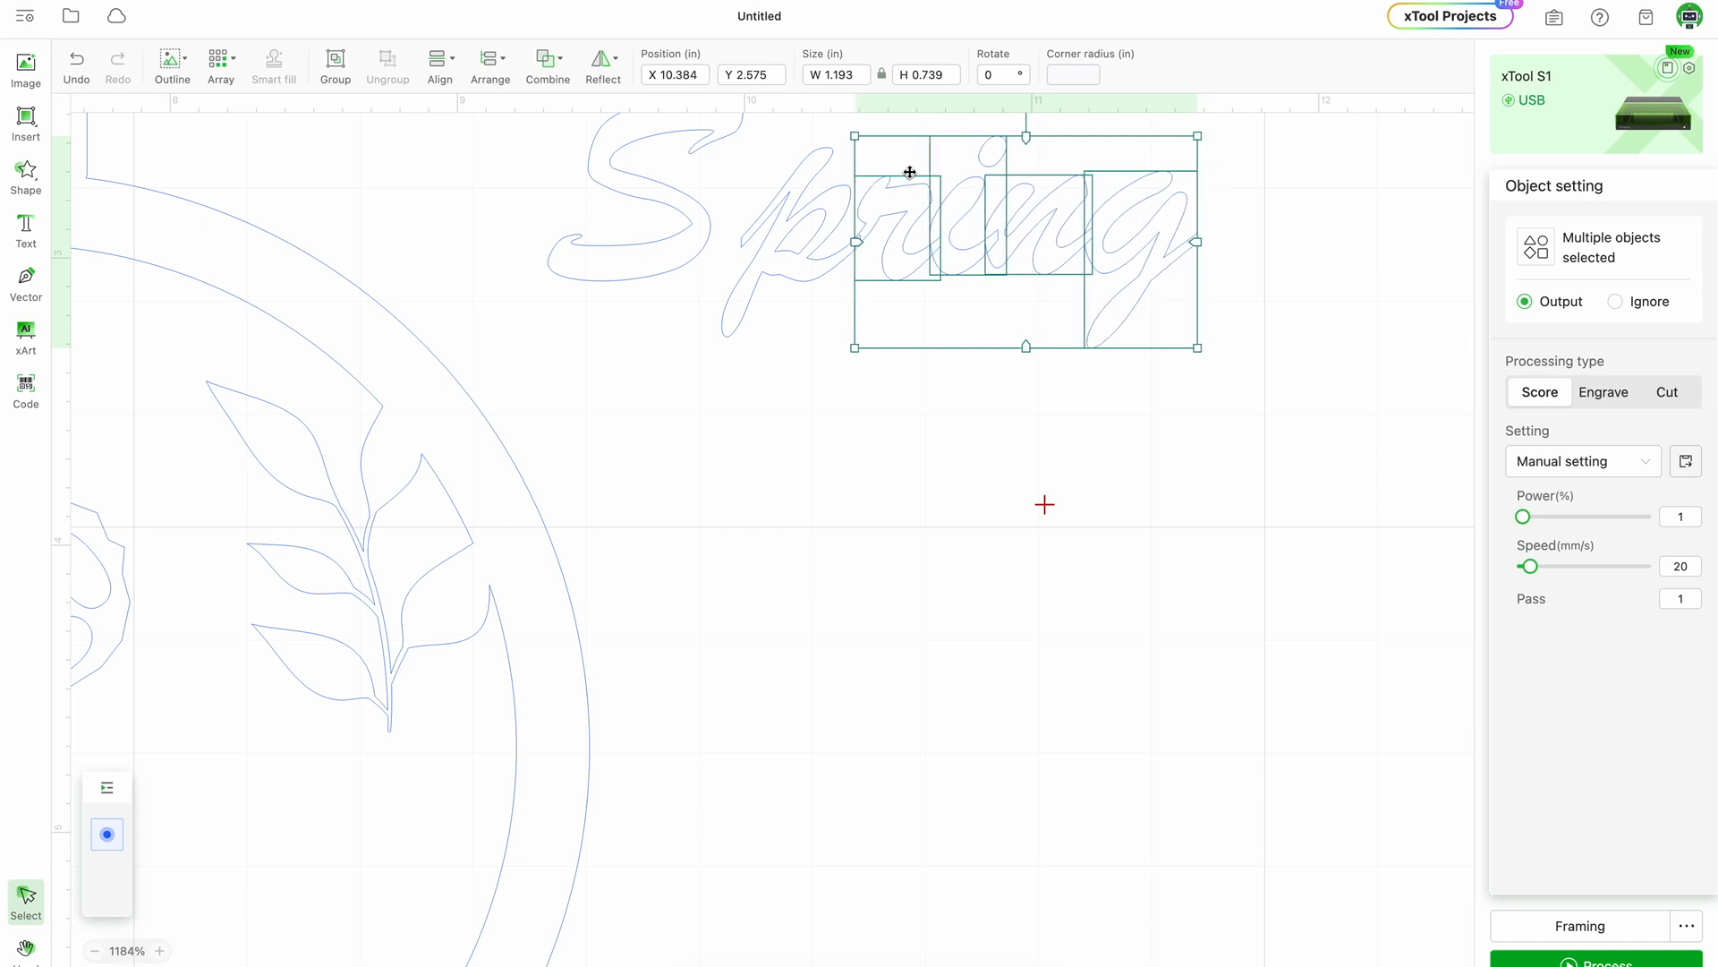
{"action": "left_click", "coordinate": [850, 413]}
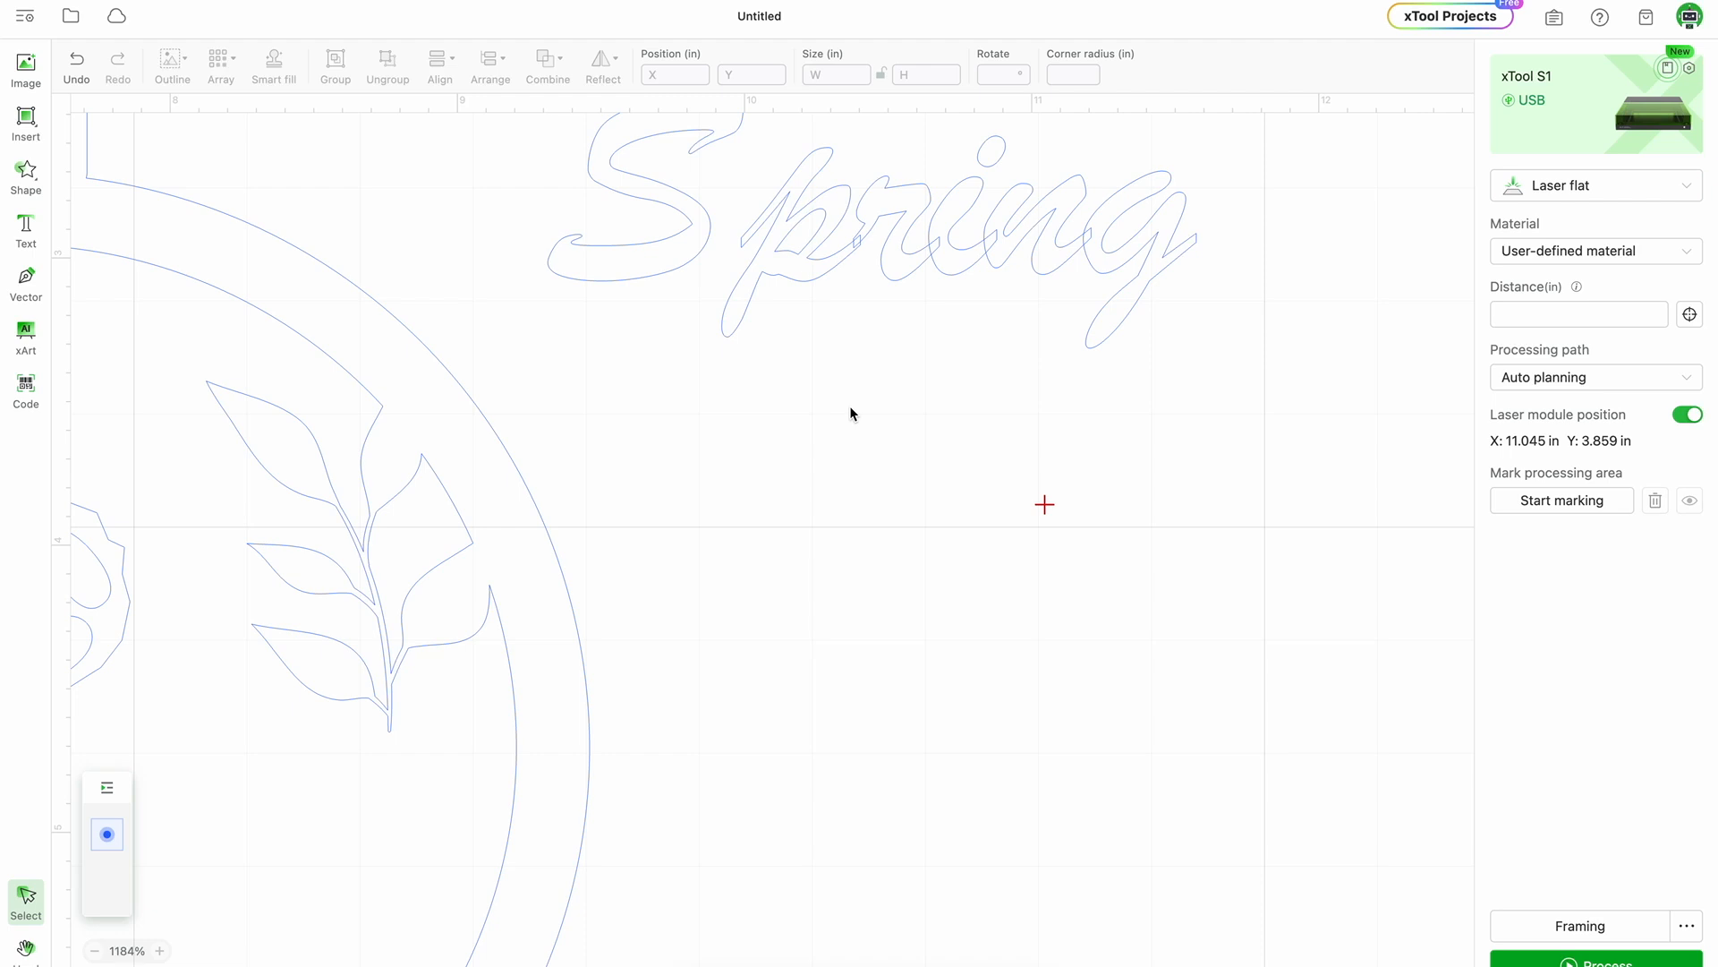
Nudge the r, i, n and g together slightly down, to Y 2.583 in.
{"action": "left_click", "coordinate": [999, 220]}
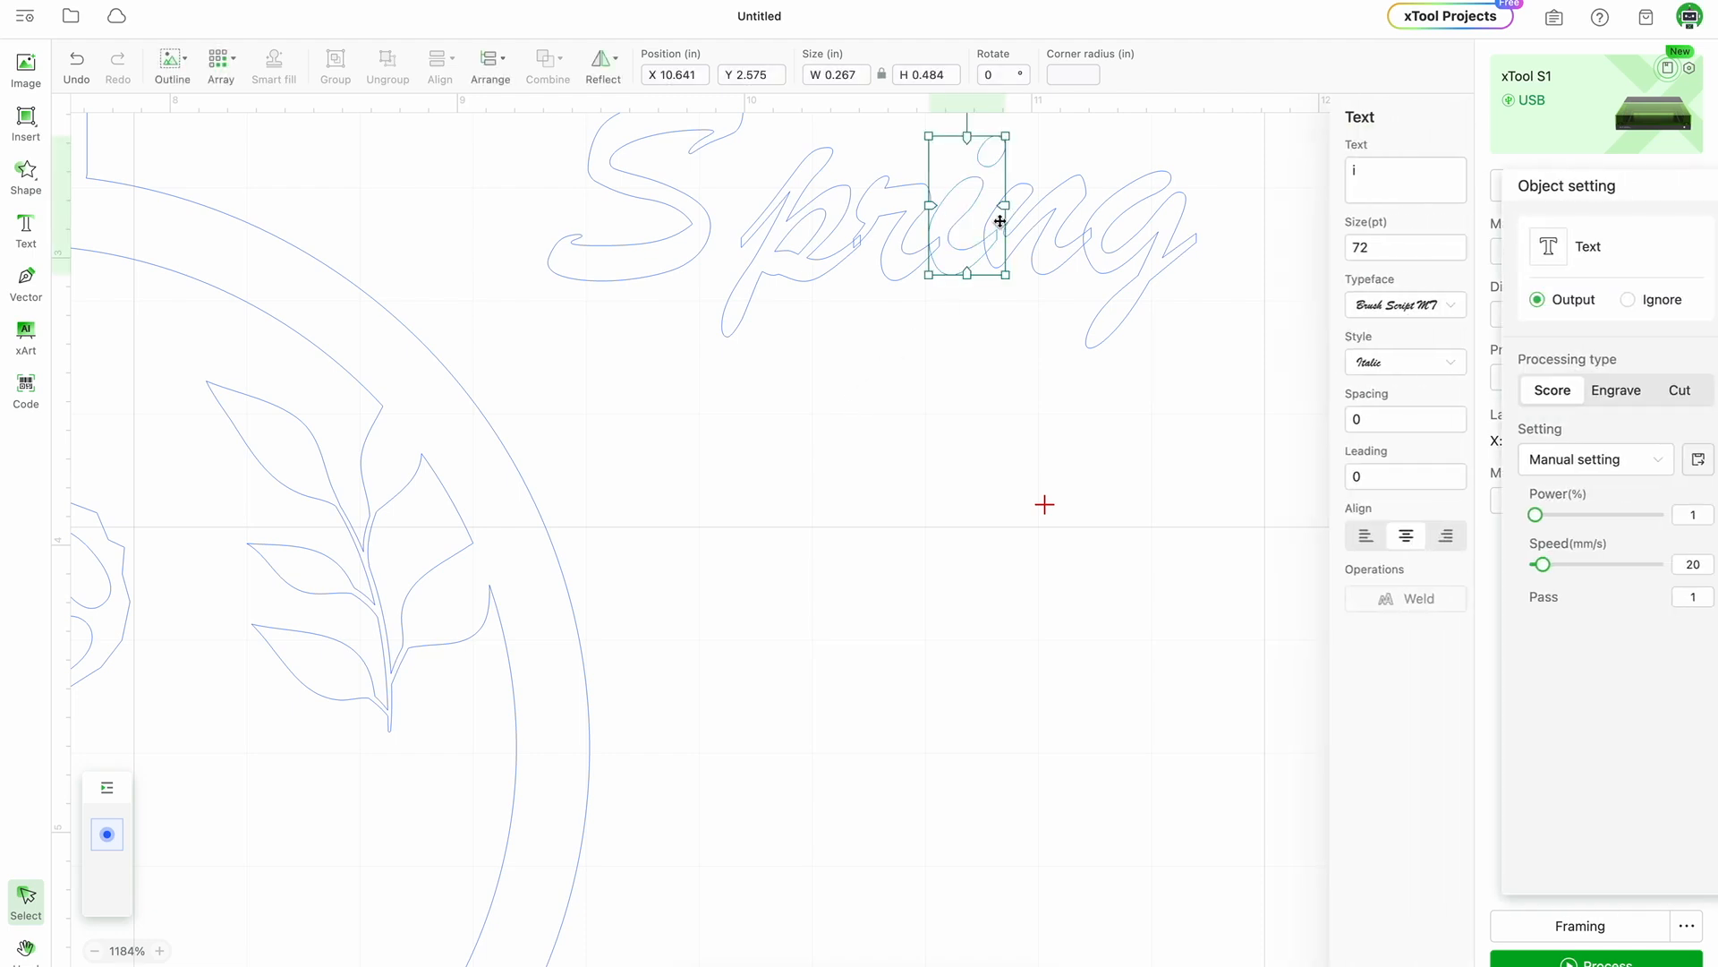
{"action": "left_click_drag", "start_coordinate": [1184, 420], "coordinate": [897, 173]}
{"action": "key", "text": "Down"}
{"action": "key", "text": "Down"}
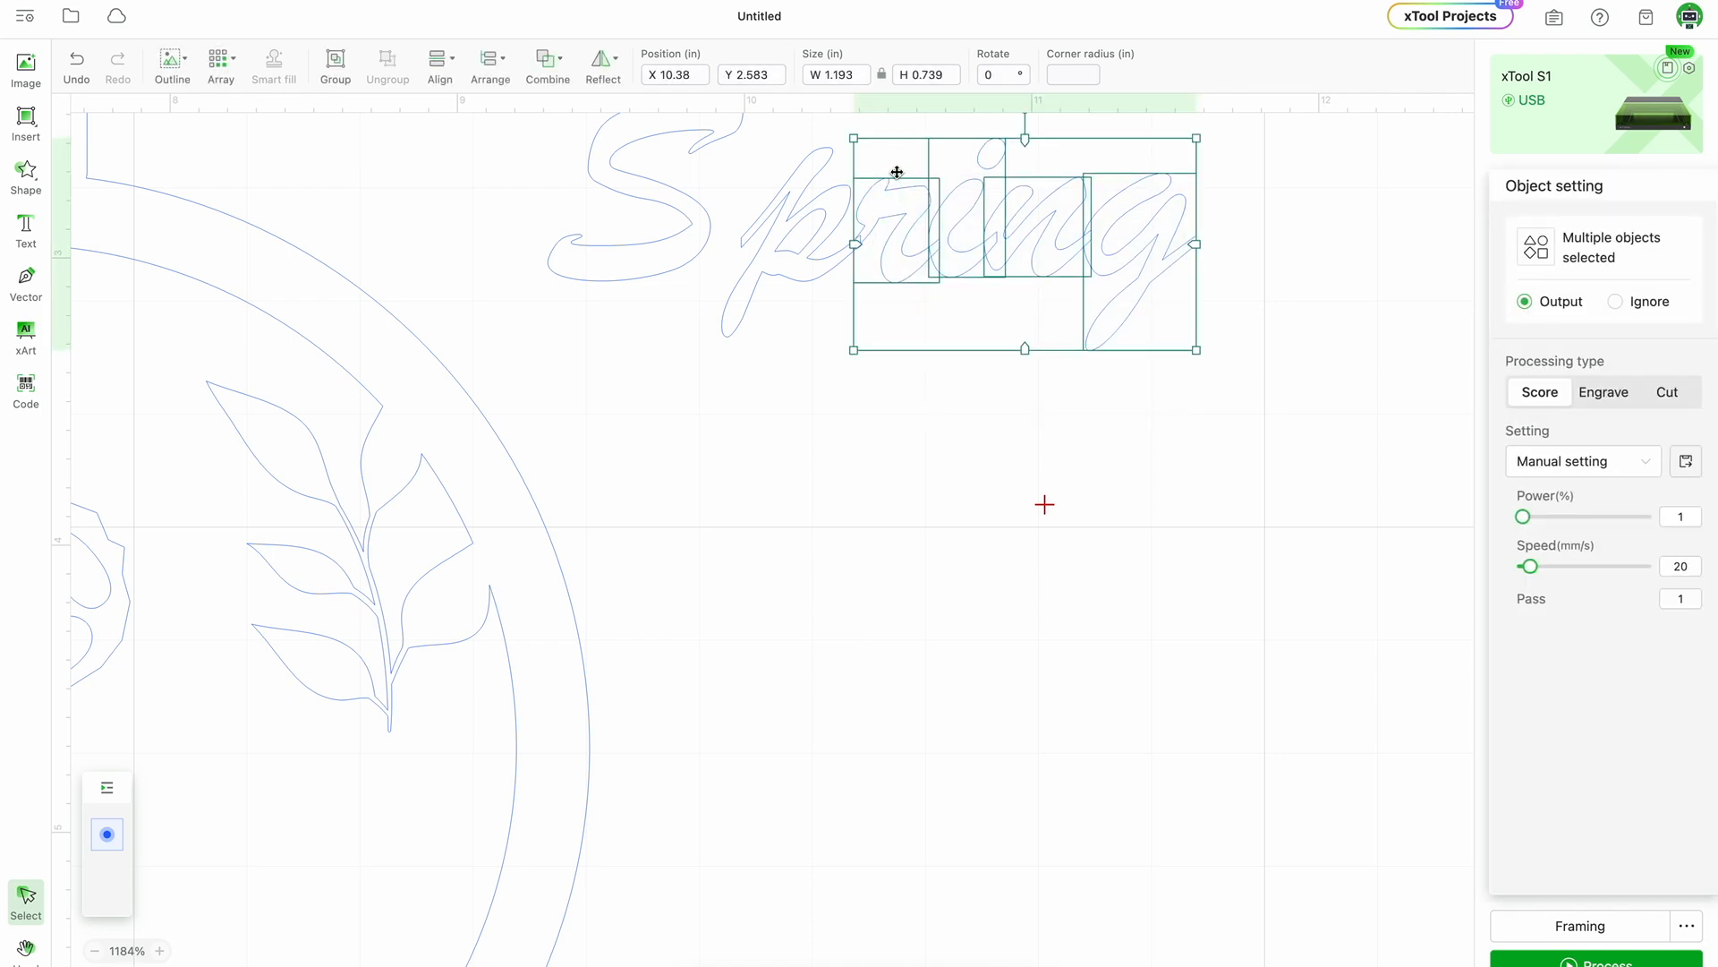
{"action": "left_click", "coordinate": [874, 462]}
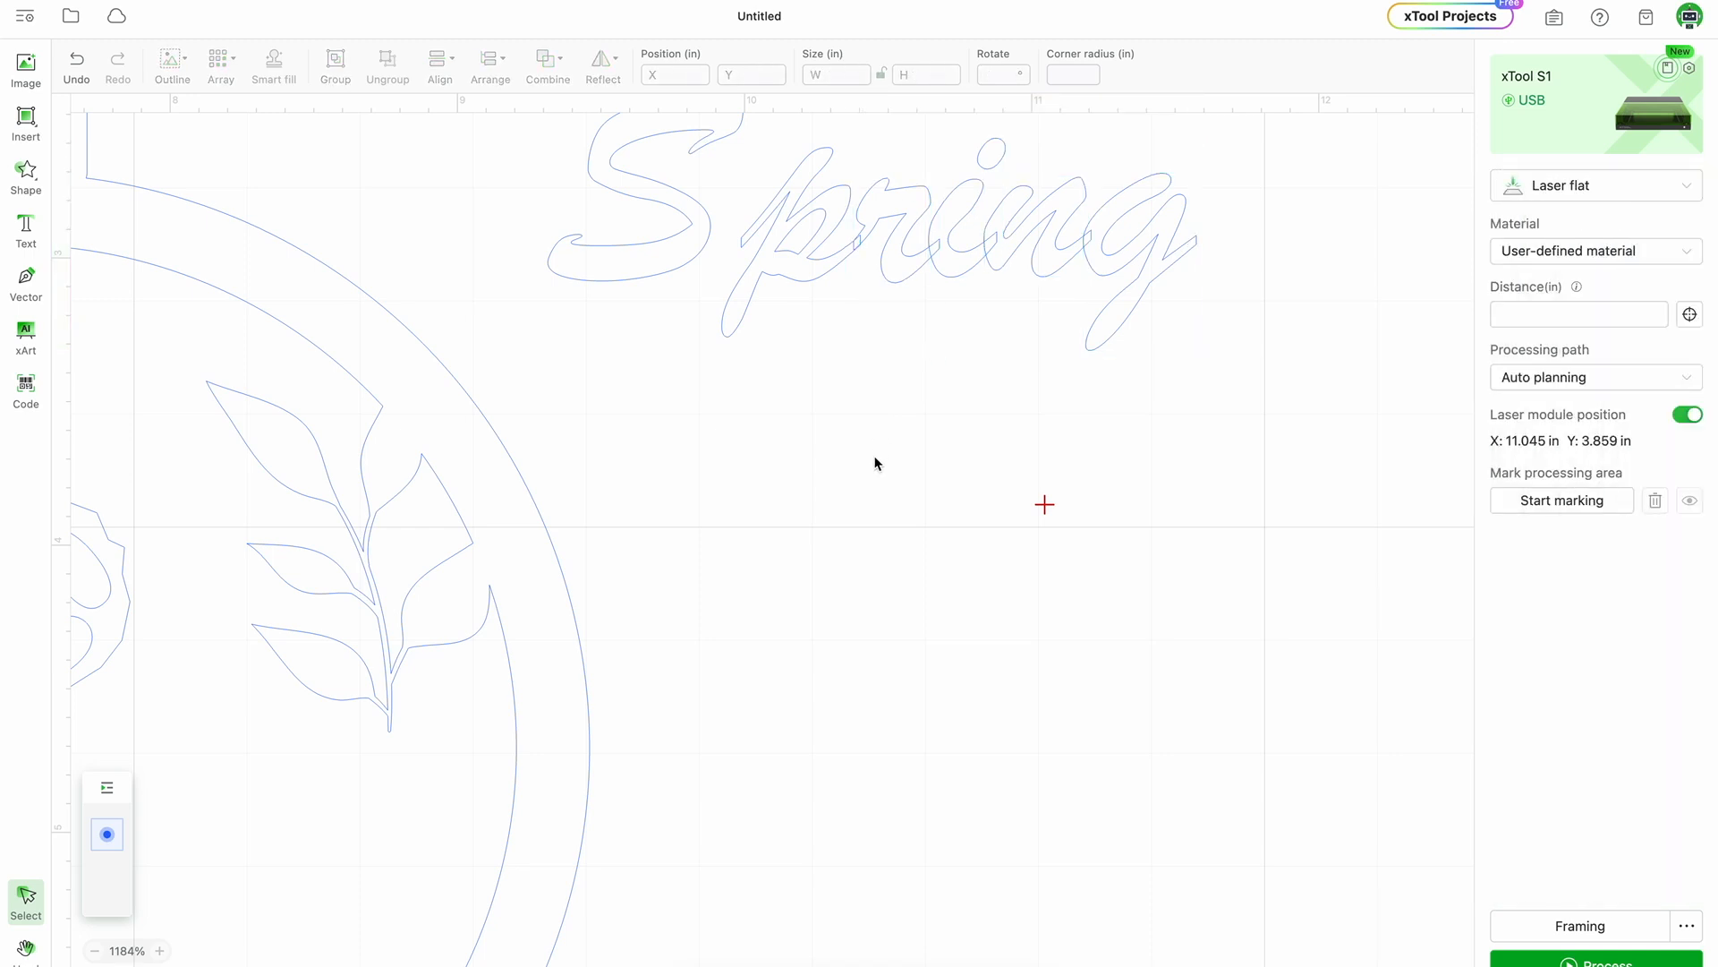
Move the p, r, i, n and g together toward the S until they overlap it, at about X 9.76, Y 2.578 in.
{"action": "left_click_drag", "start_coordinate": [1303, 395], "coordinate": [748, 182]}
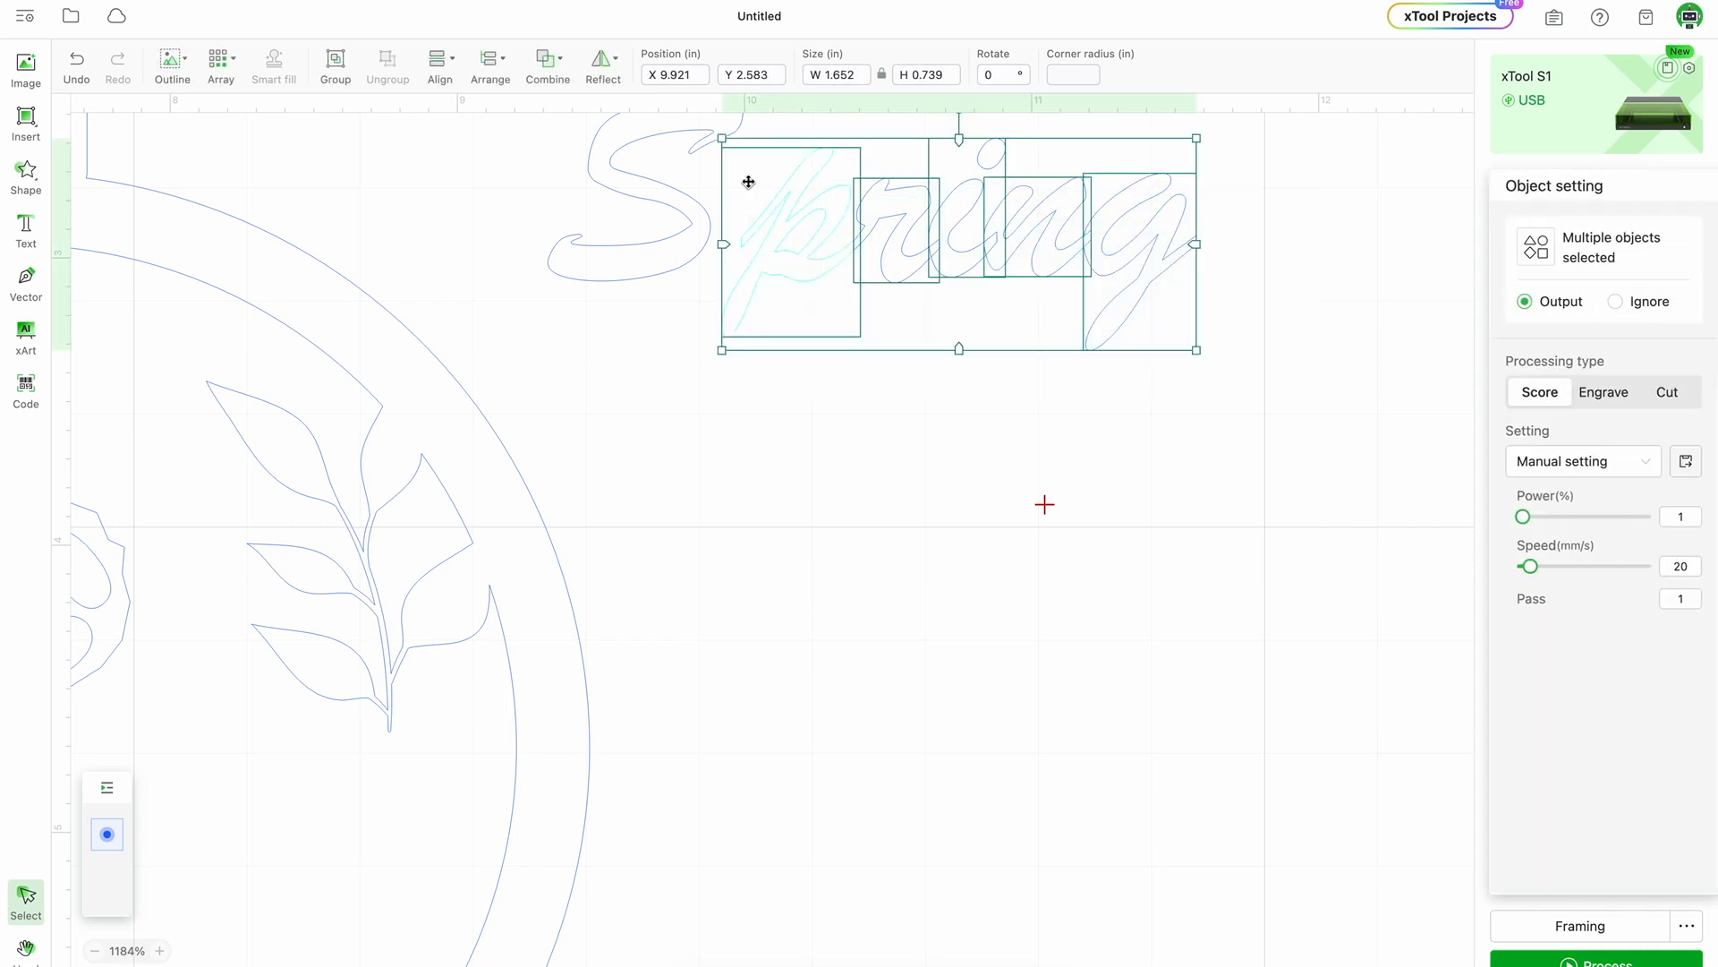
{"action": "left_click_drag", "start_coordinate": [817, 227], "coordinate": [774, 228]}
{"action": "key", "text": "Left"}
{"action": "key", "text": "Left"}
{"action": "key", "text": "Left"}
{"action": "key", "text": "Left"}
{"action": "key", "text": "Left"}
{"action": "key", "text": "Left"}
{"action": "key", "text": "Left"}
{"action": "key", "text": "Left"}
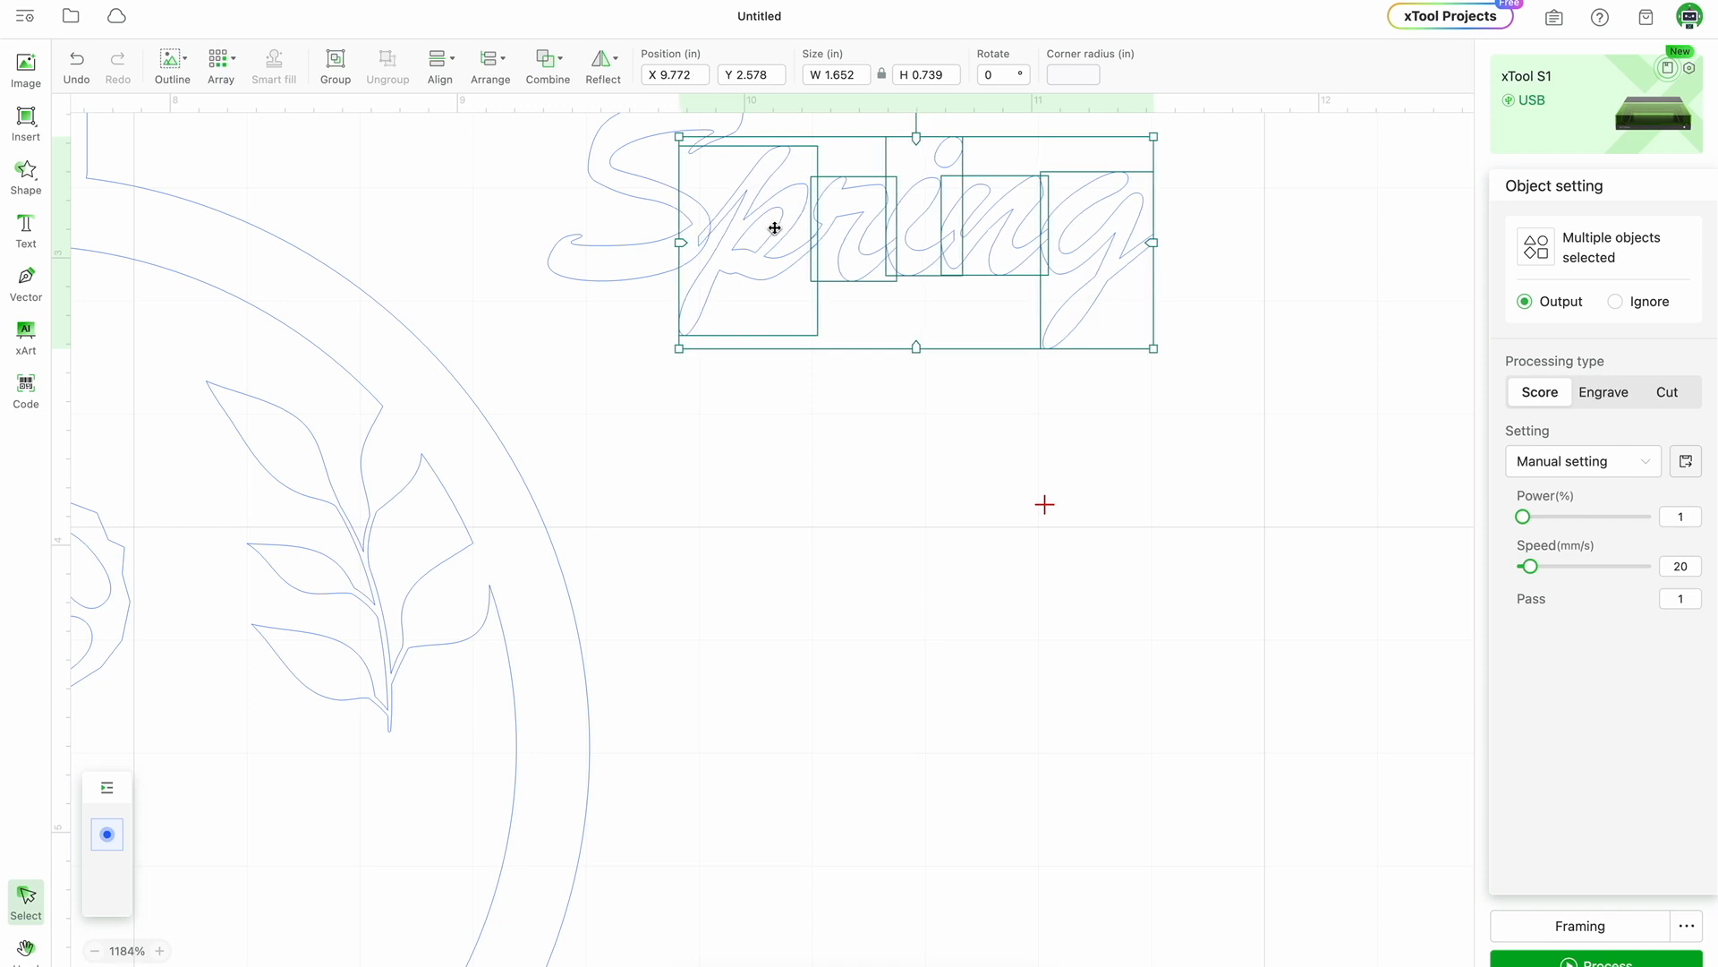
{"action": "key", "text": "Left"}
{"action": "key", "text": "Left"}
{"action": "key", "text": "Left"}
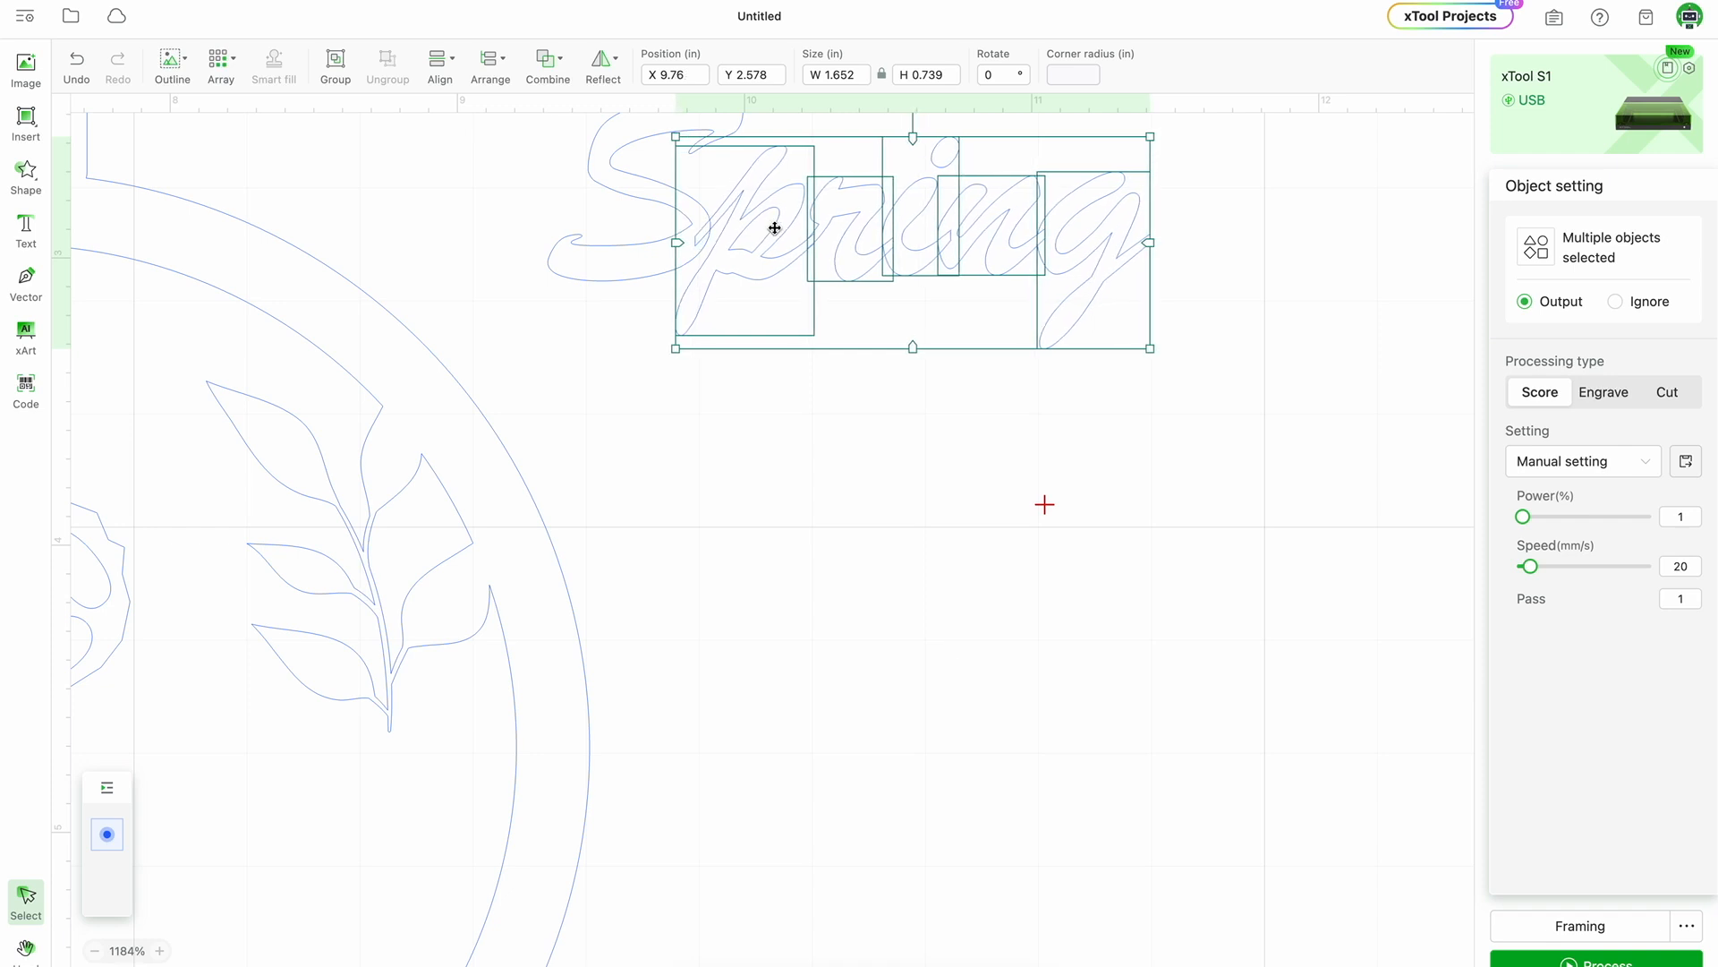
{"action": "left_click", "coordinate": [1359, 563]}
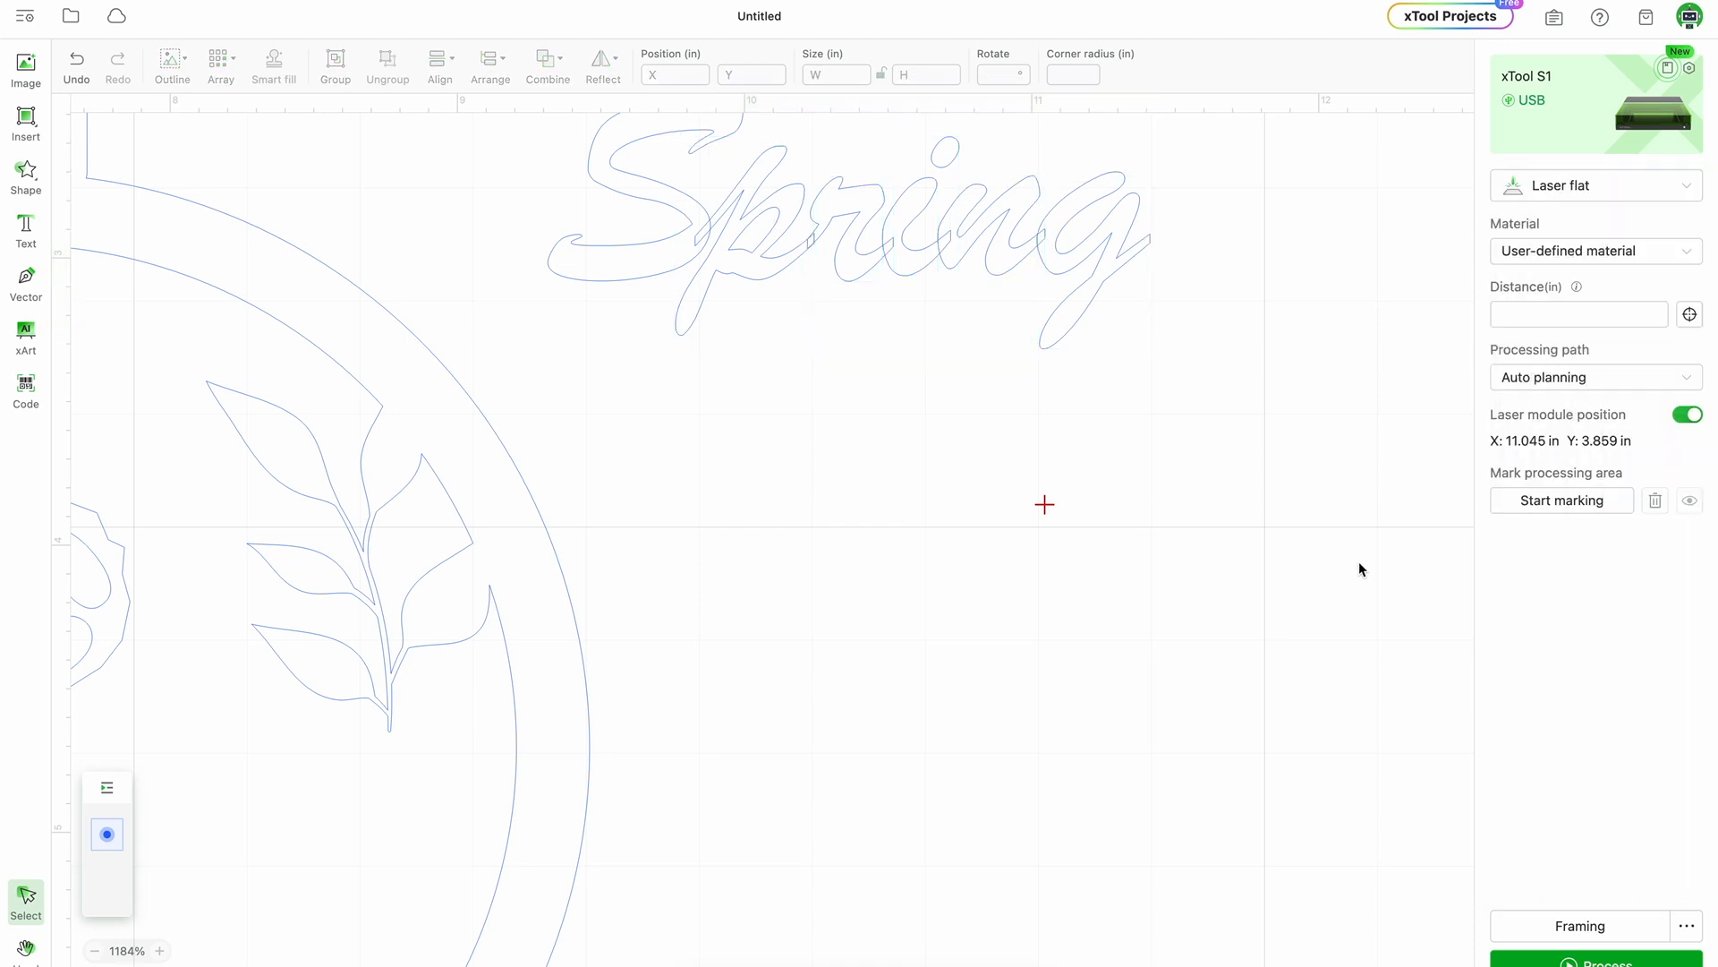
Unite the six separate overlapping letters of the lower "Spring" into a single vector shape.
{"action": "scroll", "coordinate": [1313, 417], "scroll_direction": "up", "scroll_amount": 3}
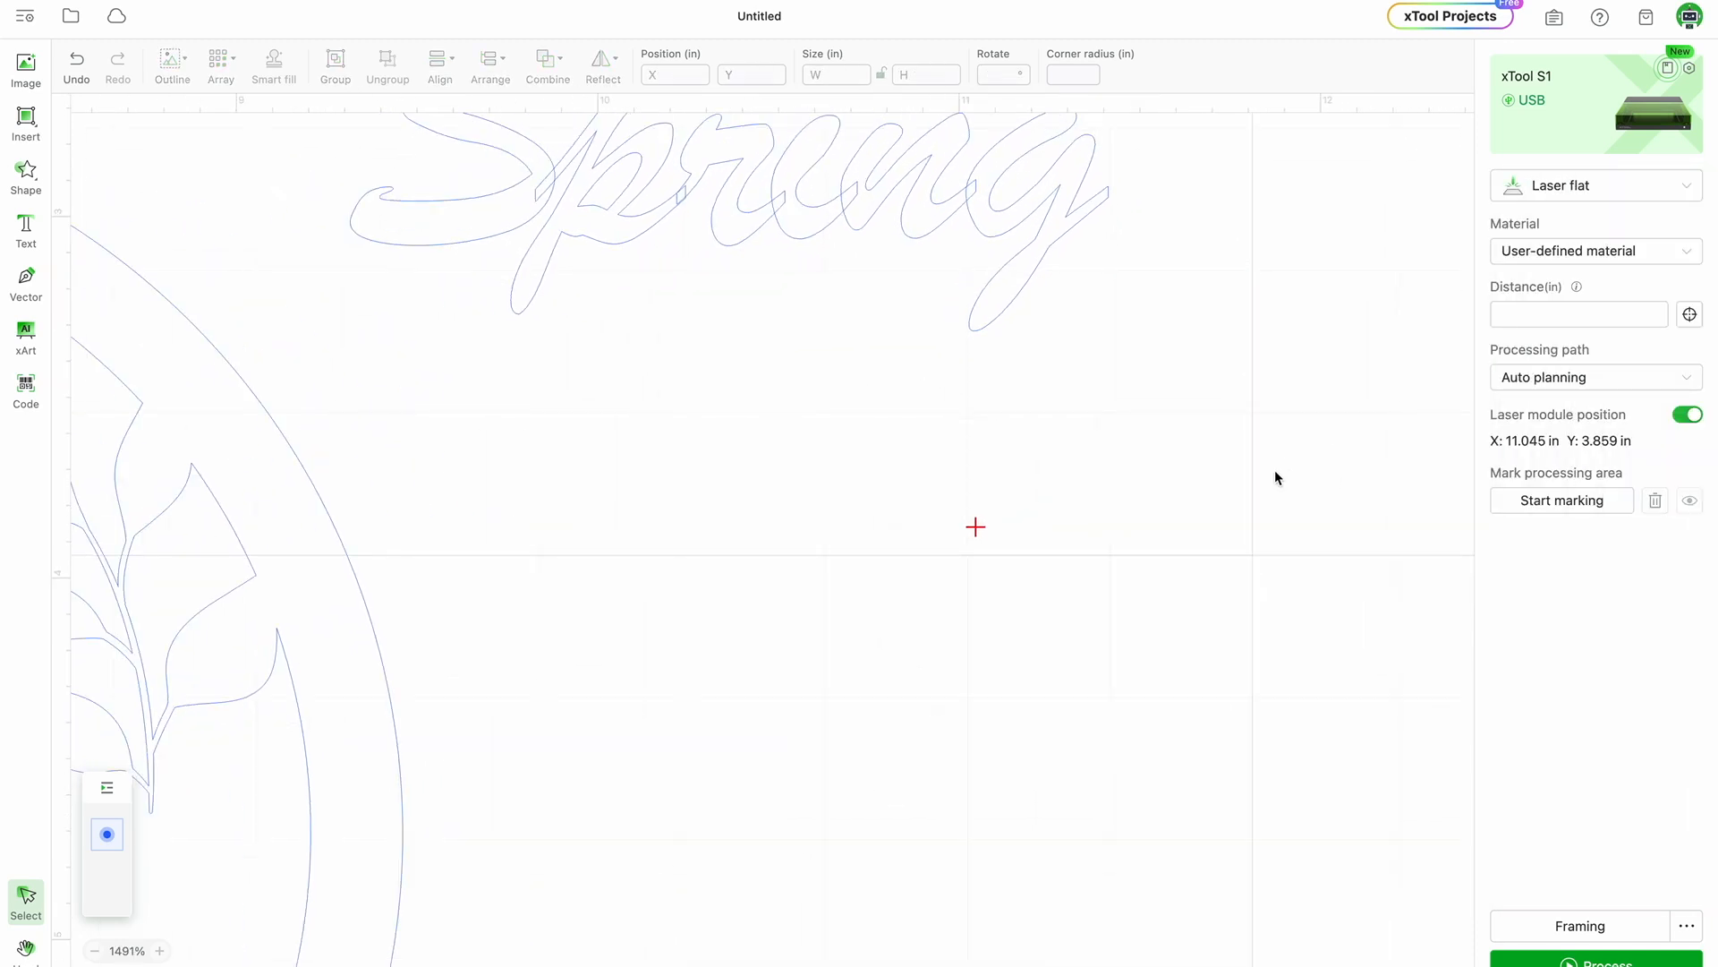
{"action": "scroll", "coordinate": [1256, 490], "scroll_direction": "down", "scroll_amount": 6}
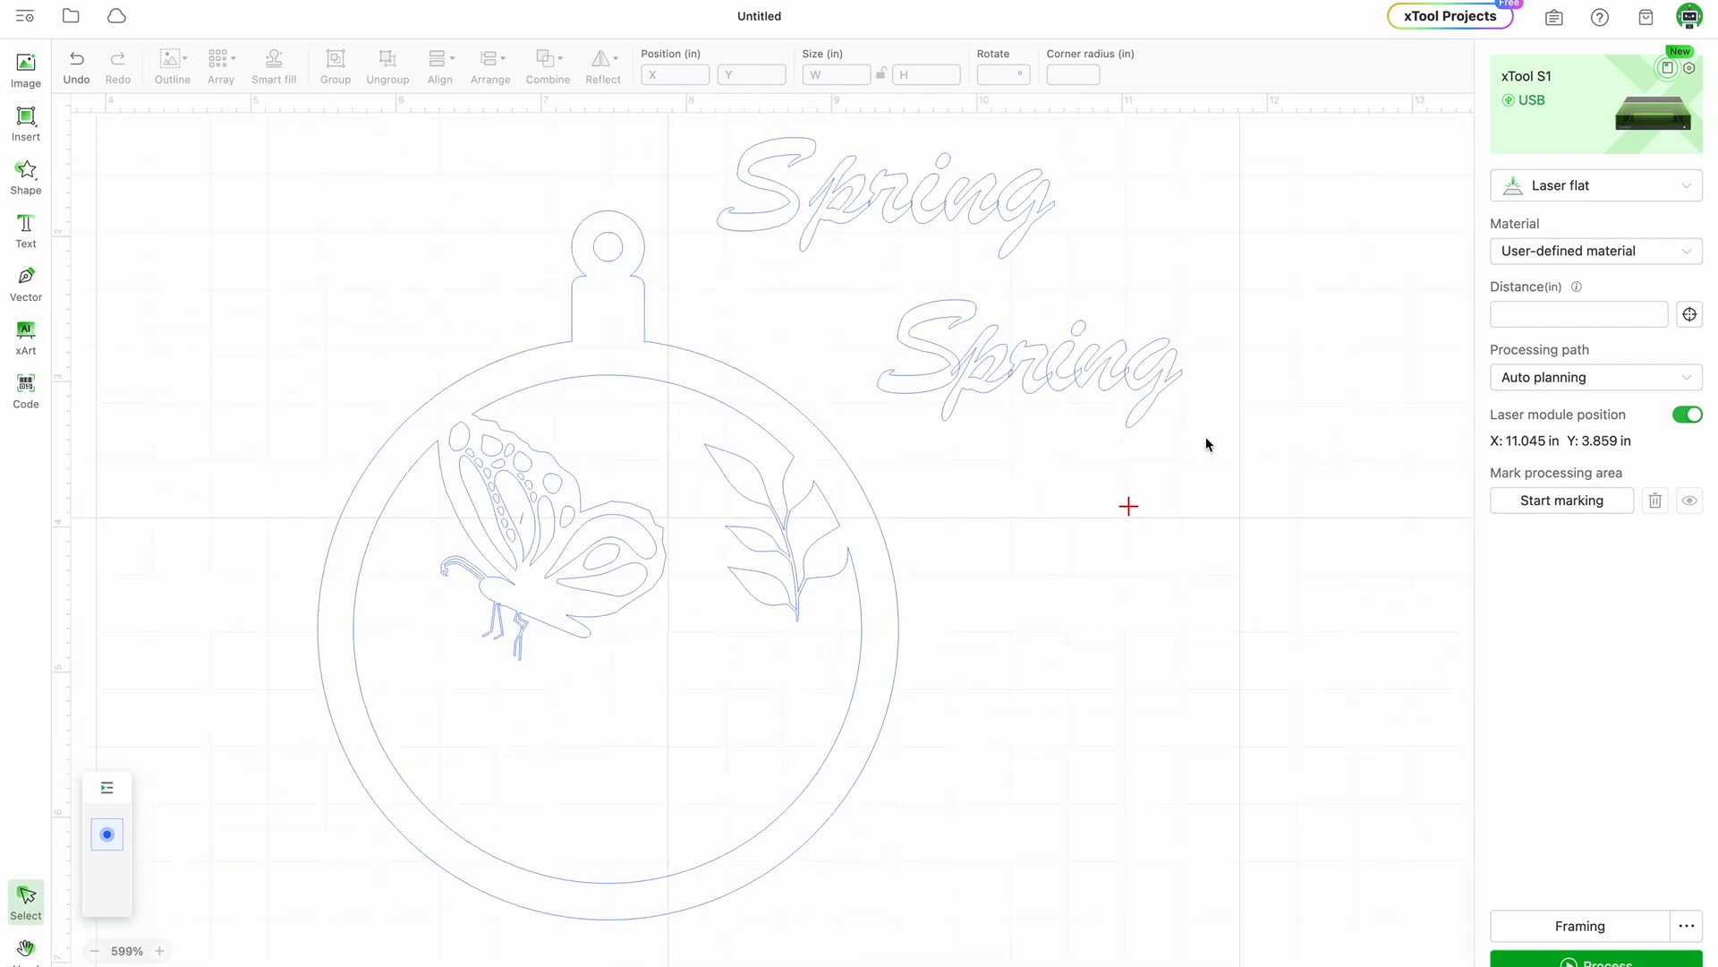
{"action": "left_click_drag", "start_coordinate": [1206, 438], "coordinate": [875, 320]}
{"action": "left_click", "coordinate": [1405, 370]}
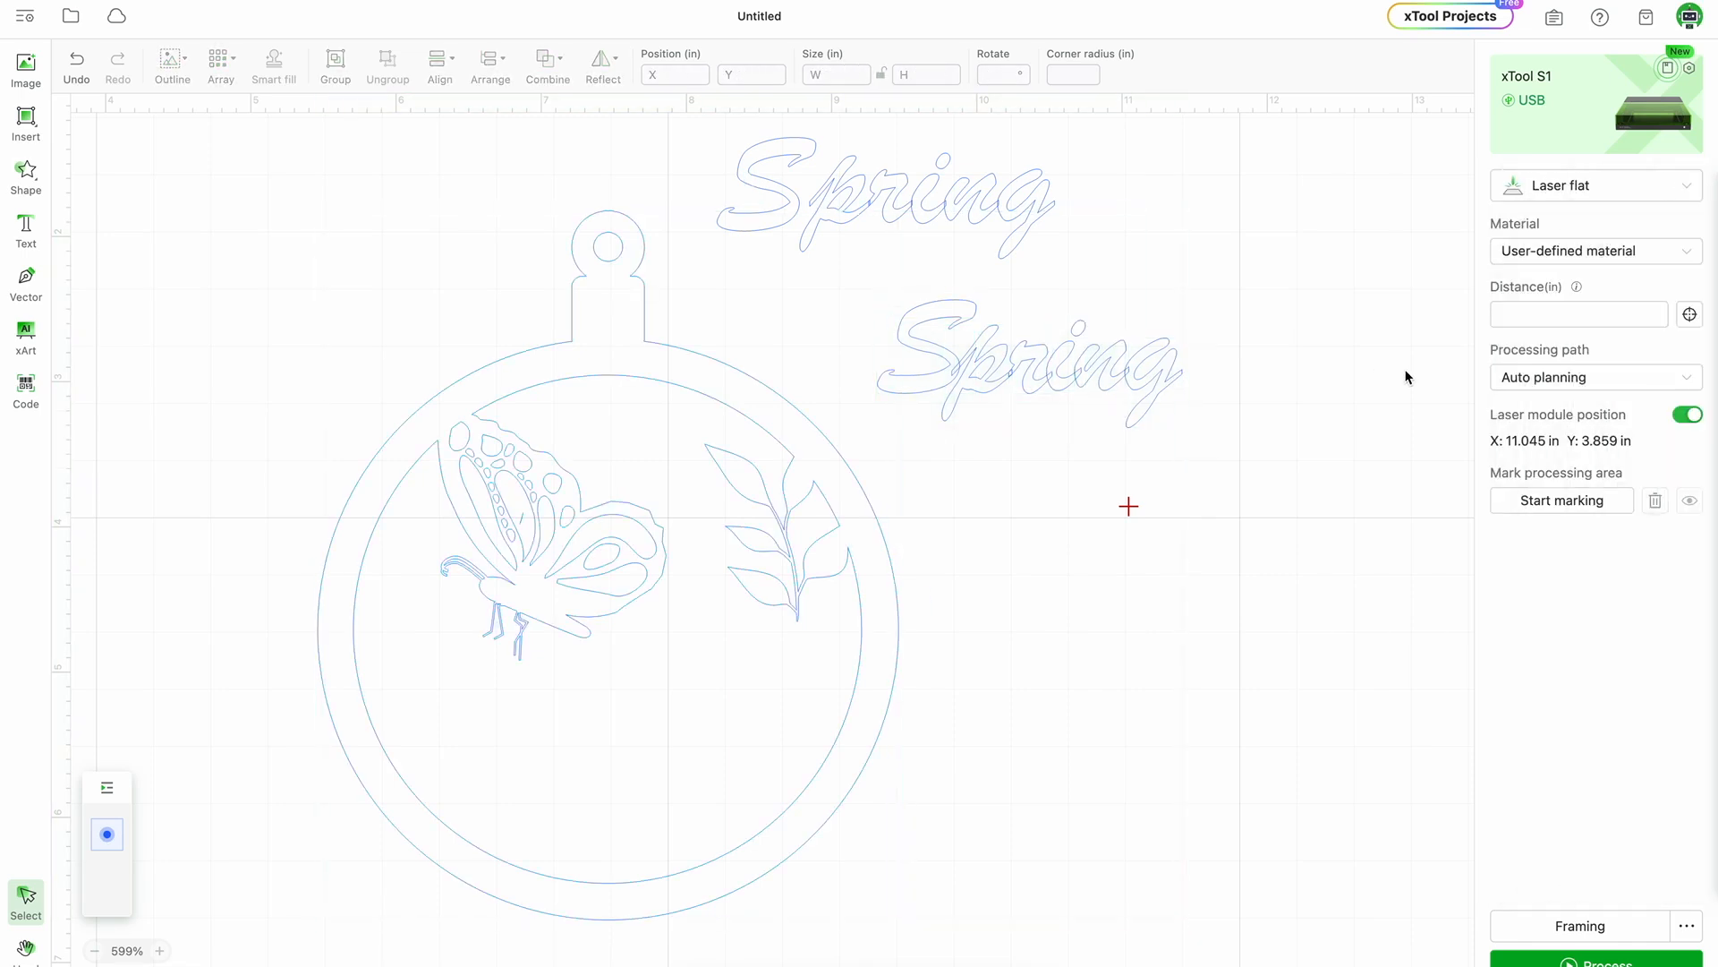
{"action": "left_click_drag", "start_coordinate": [1228, 439], "coordinate": [920, 295]}
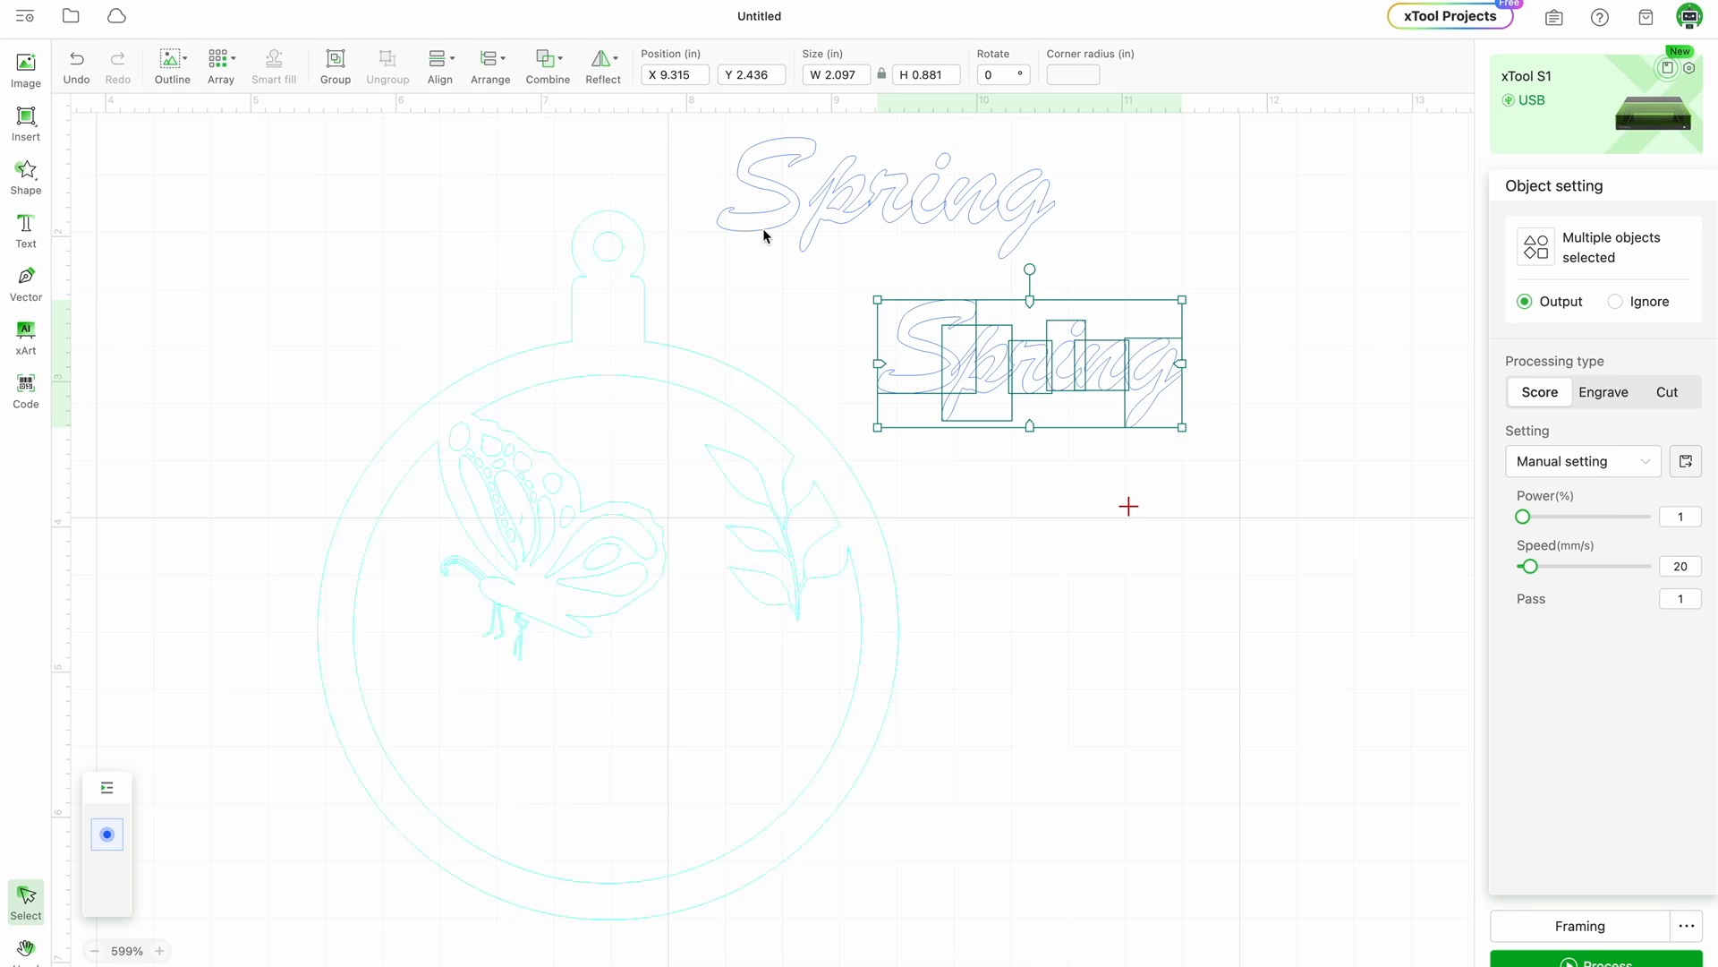
{"action": "left_click", "coordinate": [548, 61]}
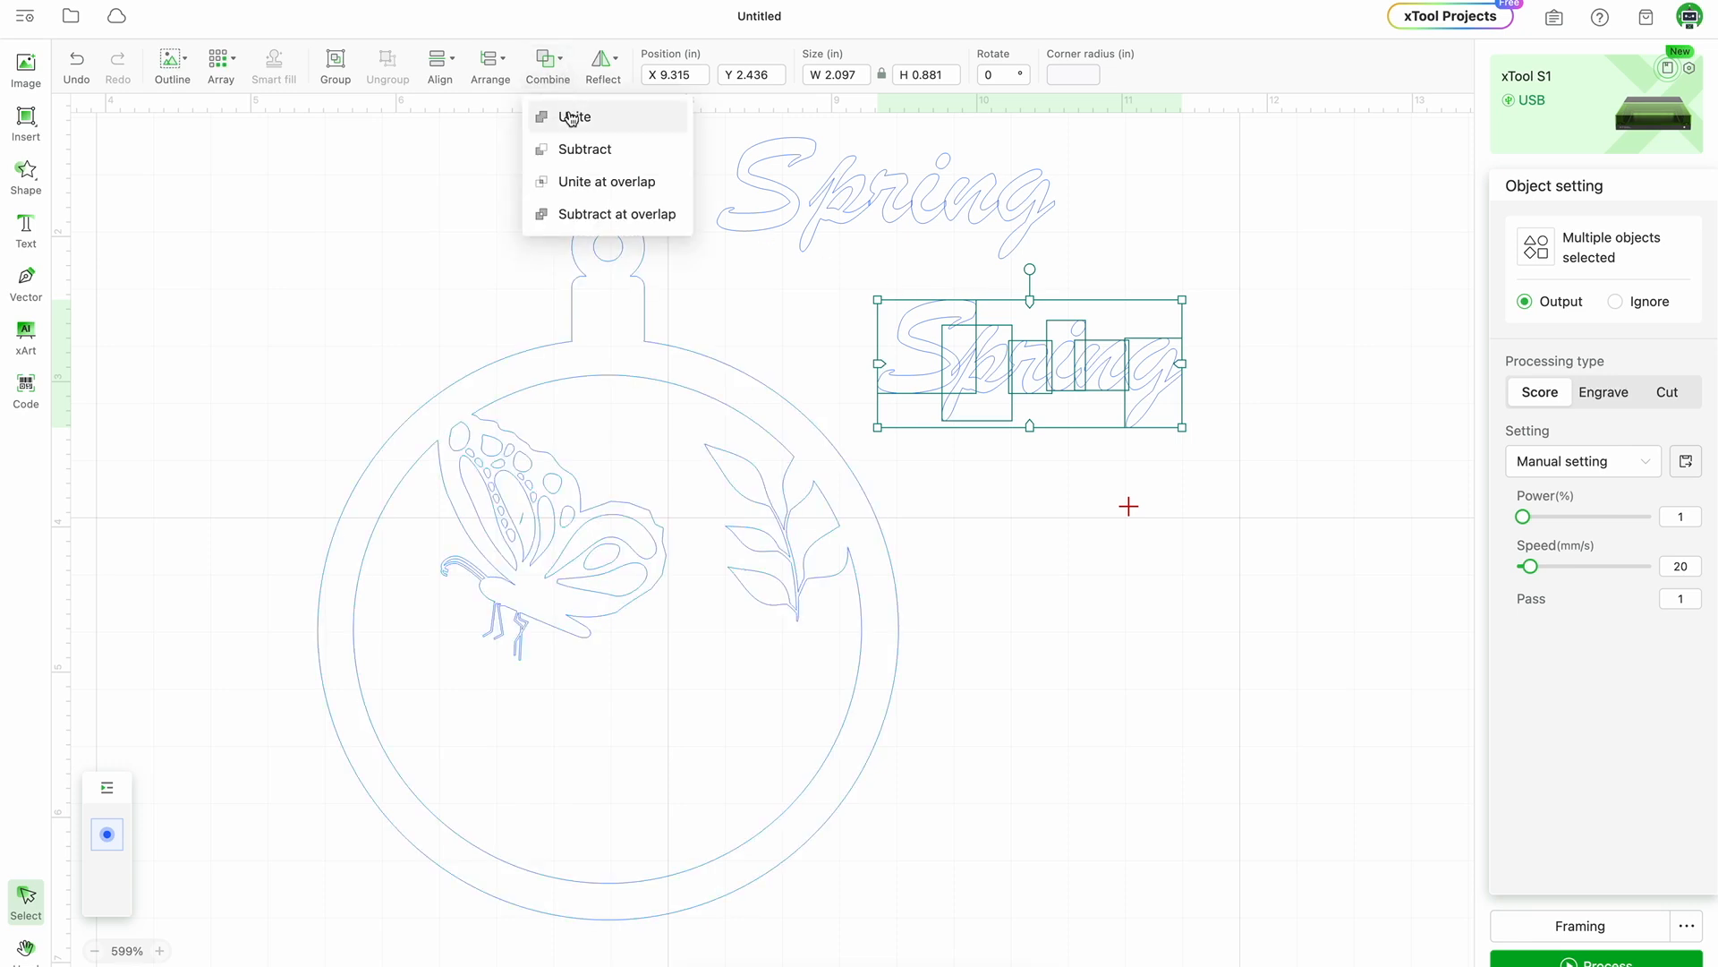
{"action": "left_click", "coordinate": [571, 116]}
Move the united "Spring" into the lower part of the ornament ring and enlarge it to about 2.574 x 1.081 in.
{"action": "left_click_drag", "start_coordinate": [1159, 384], "coordinate": [748, 769]}
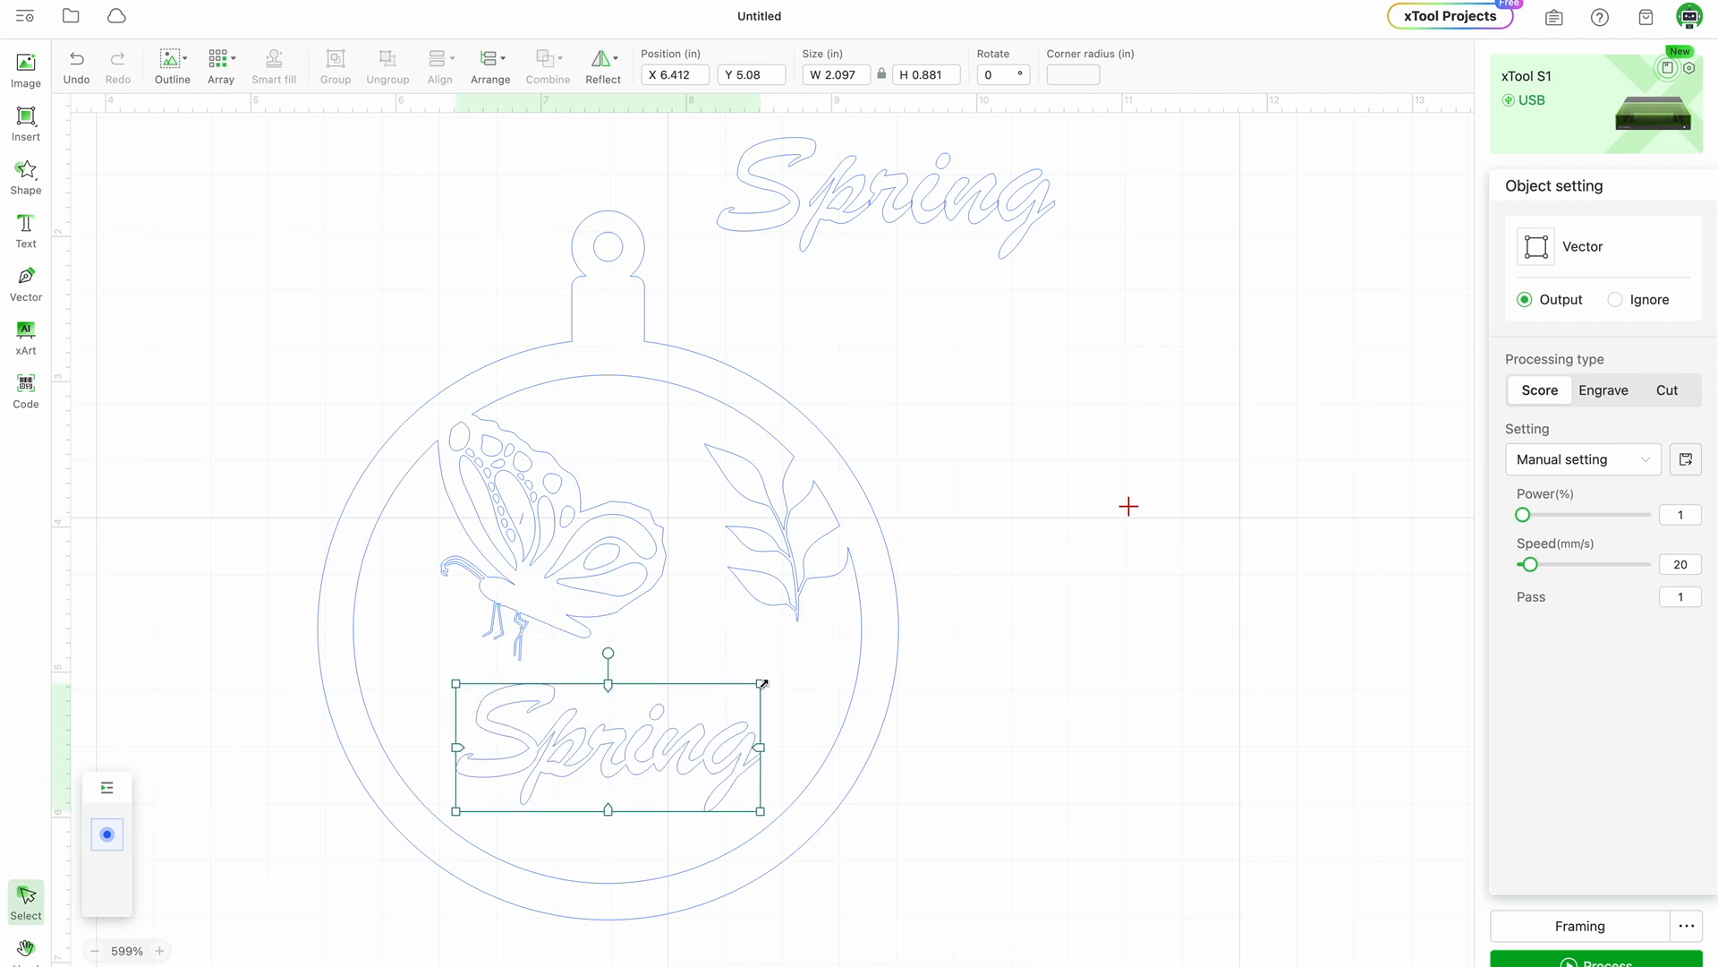
{"action": "left_click_drag", "start_coordinate": [762, 683], "coordinate": [817, 655]}
{"action": "left_click_drag", "start_coordinate": [625, 752], "coordinate": [590, 811]}
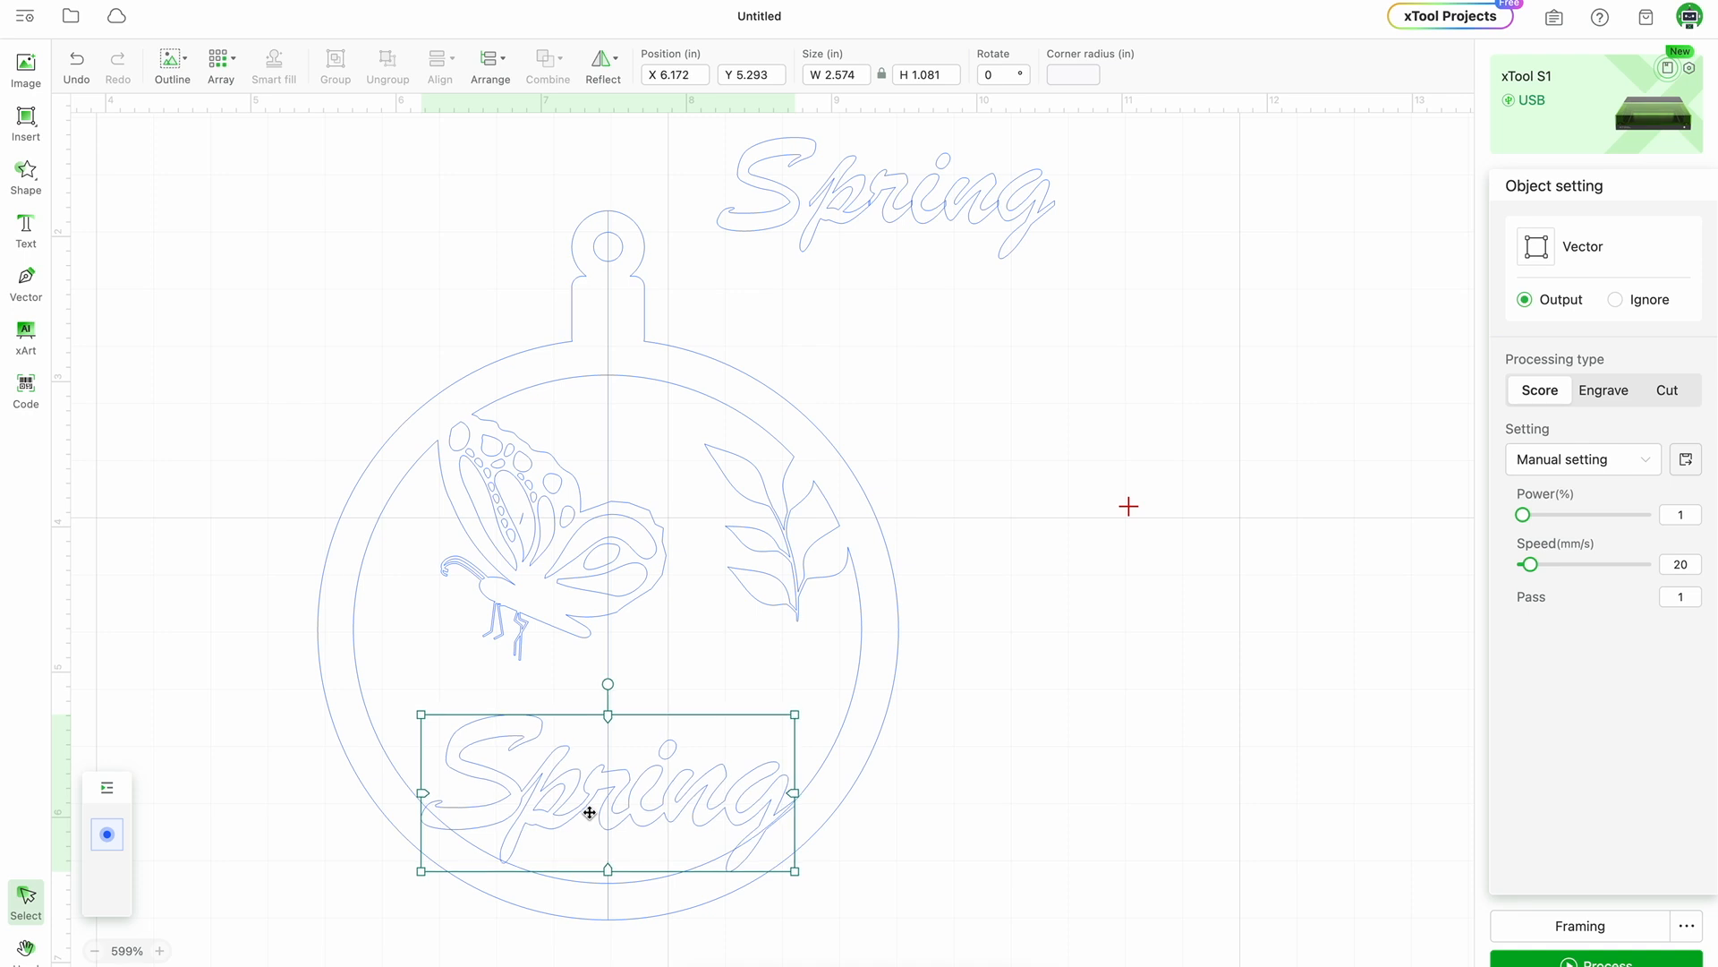
{"action": "left_click_drag", "start_coordinate": [590, 811], "coordinate": [572, 786]}
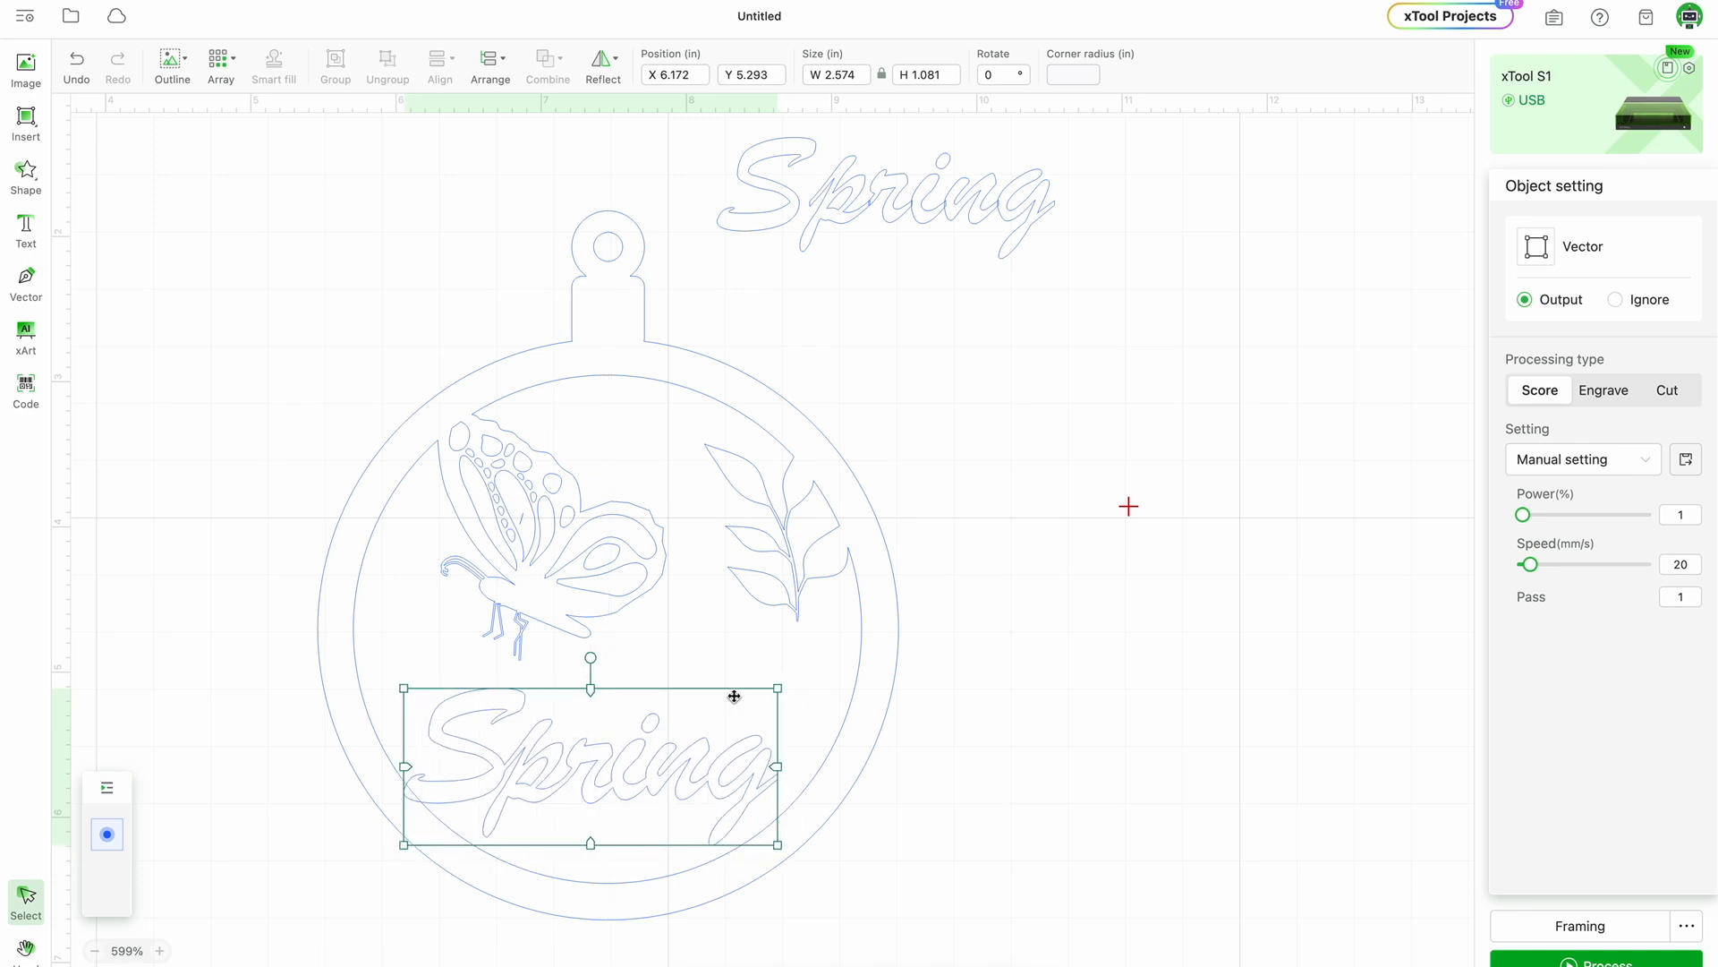
Enlarge "Spring" to about 3.011 x 1.265 in and place it at about X 5.953, Y 4.882 in, overlapping the ring and the butterfly's leg.
{"action": "left_click_drag", "start_coordinate": [781, 687], "coordinate": [841, 660]}
{"action": "left_click_drag", "start_coordinate": [668, 728], "coordinate": [667, 720]}
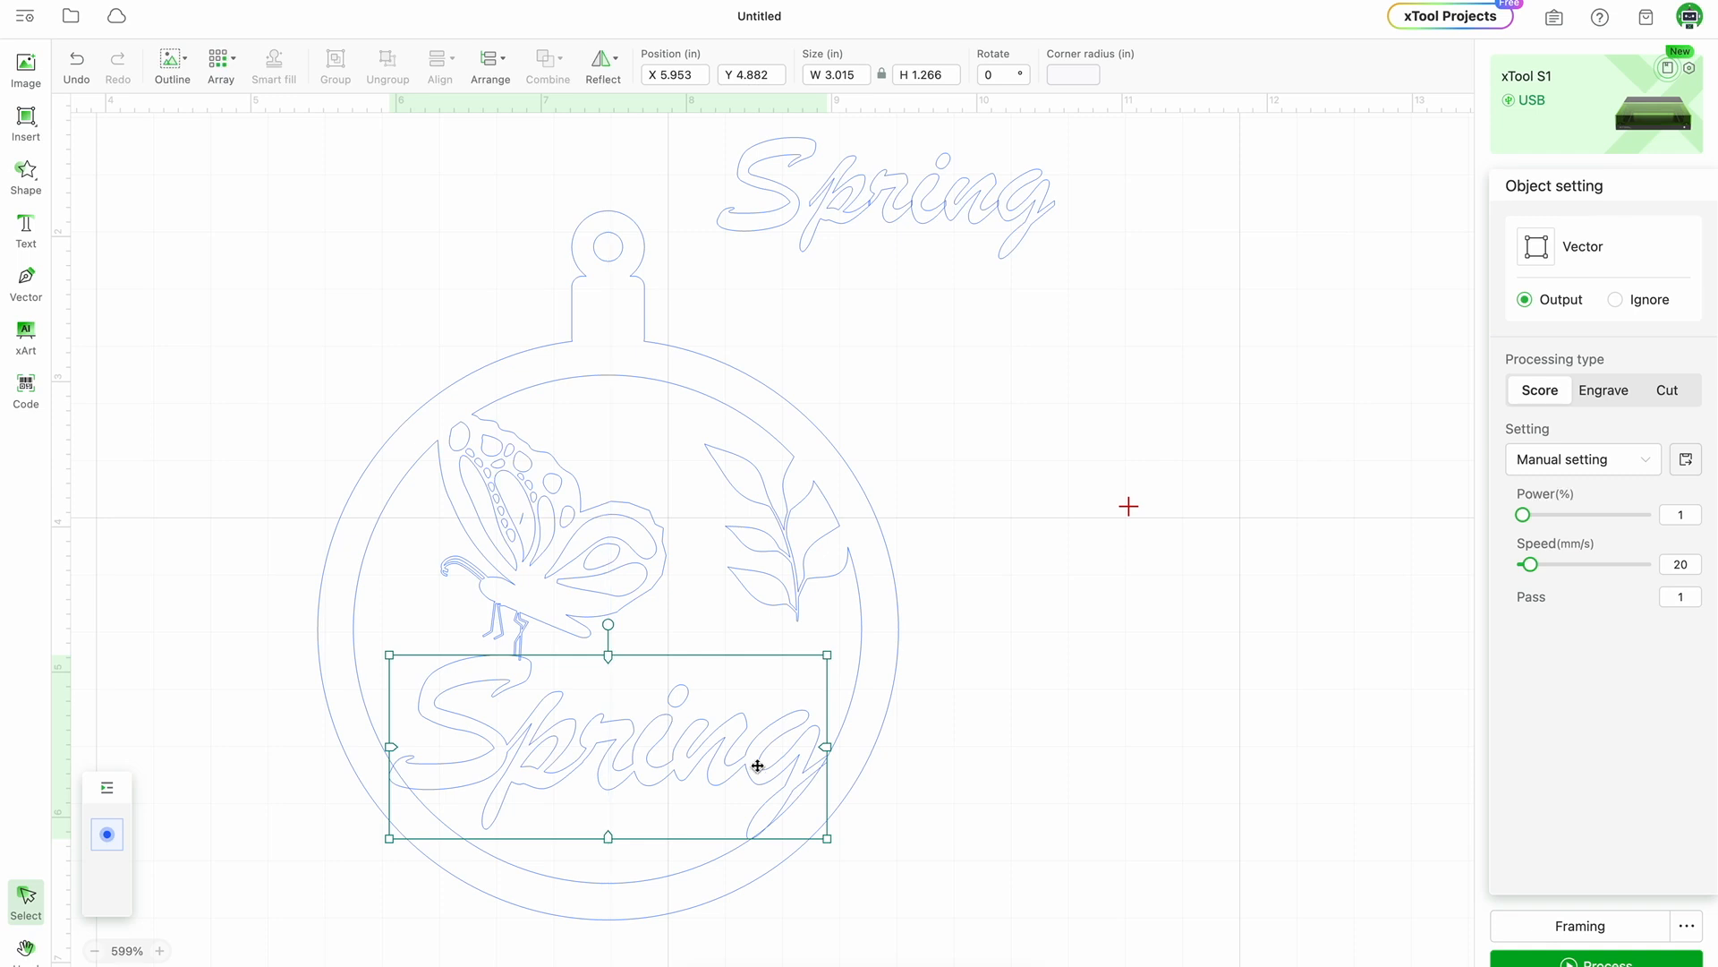
{"action": "left_click_drag", "start_coordinate": [828, 840], "coordinate": [826, 838]}
{"action": "left_click", "coordinate": [895, 856]}
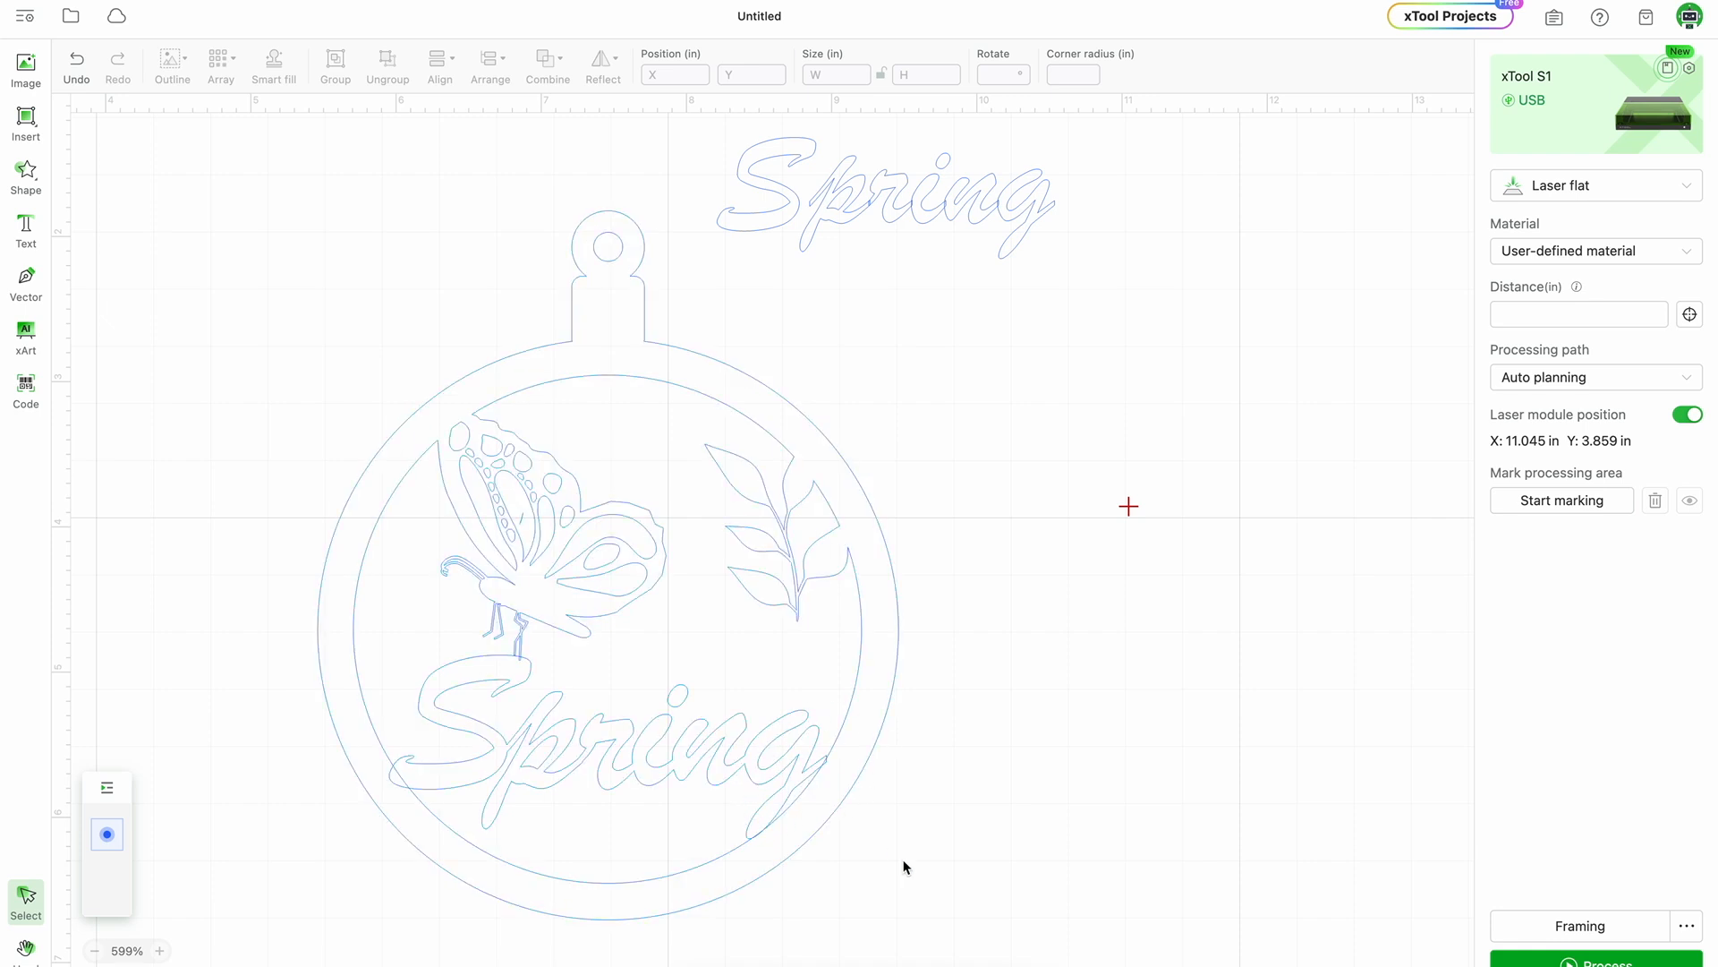
Enlarge "Spring" inside the ornament slightly, to about 3.048 x 1.28 in.
{"action": "left_click", "coordinate": [813, 771]}
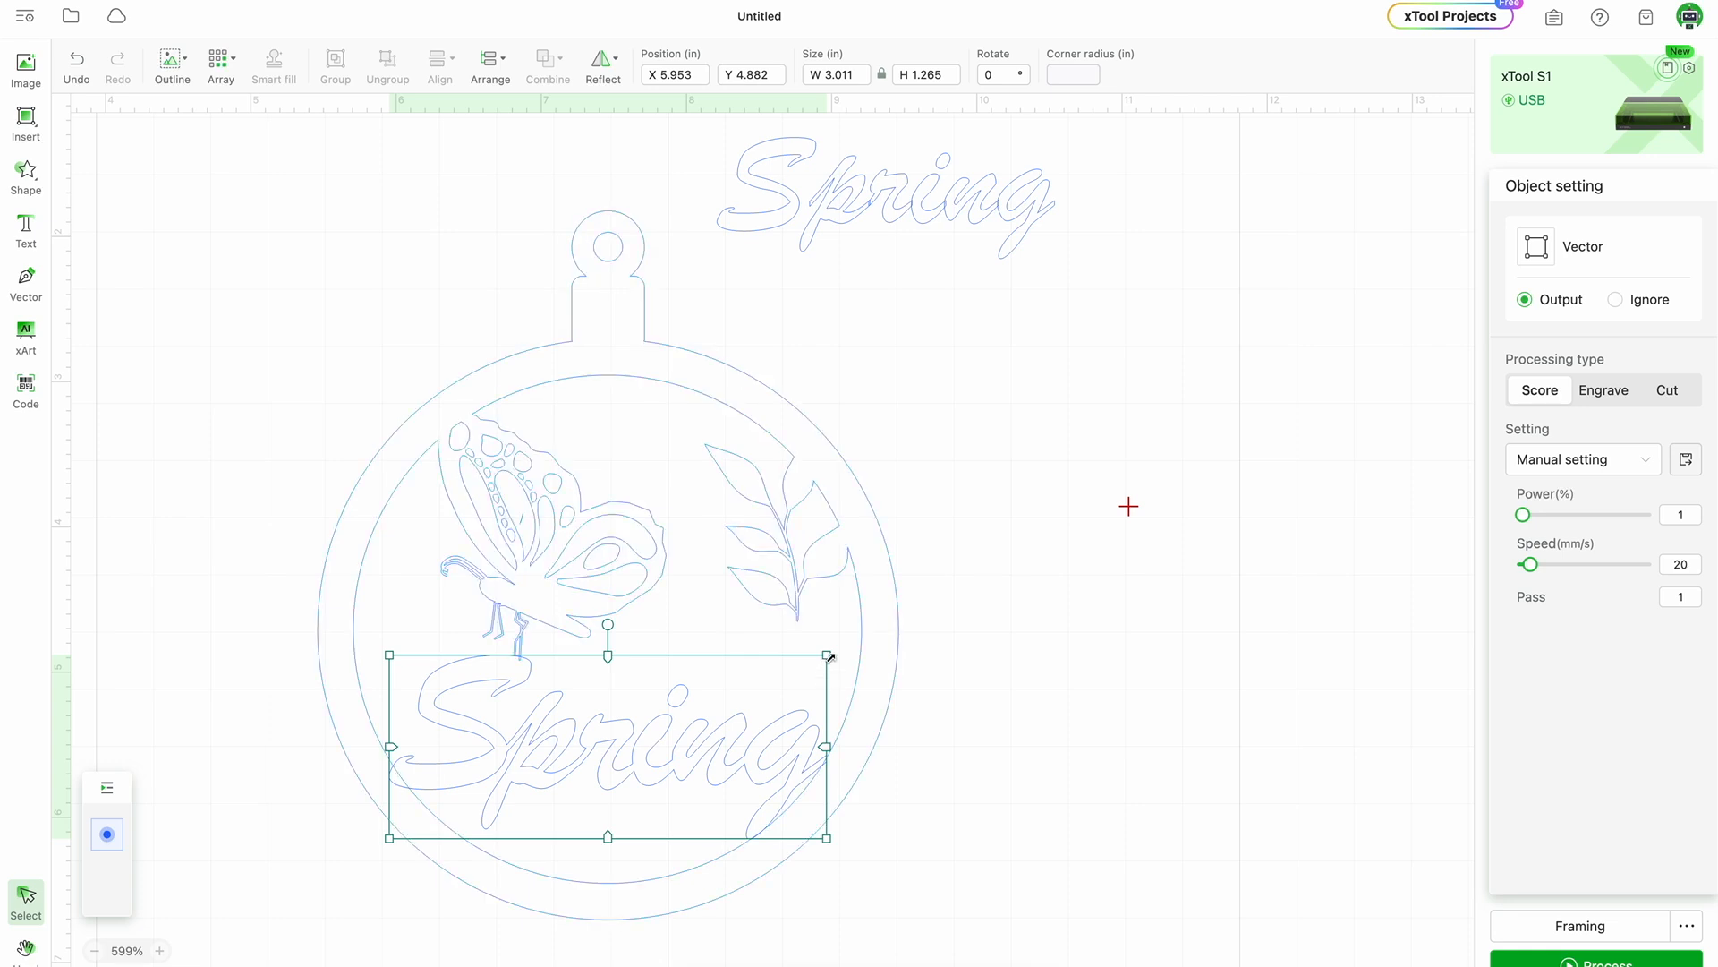
{"action": "left_click_drag", "start_coordinate": [830, 656], "coordinate": [832, 653]}
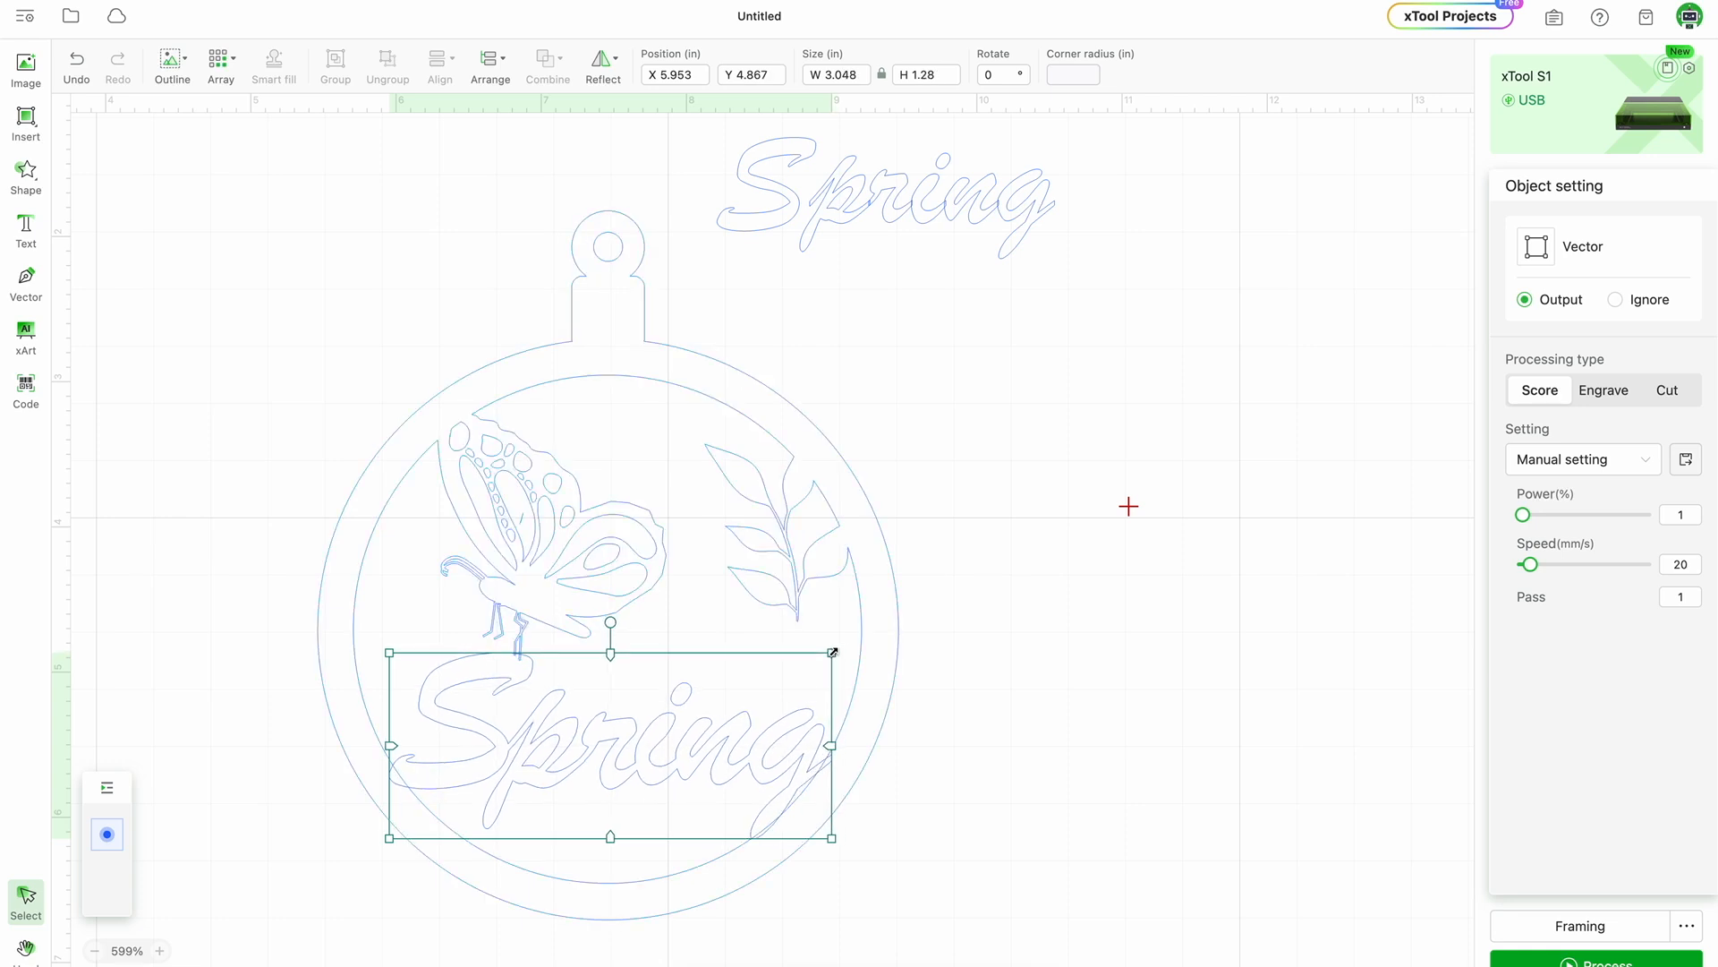
{"action": "left_click", "coordinate": [1093, 673]}
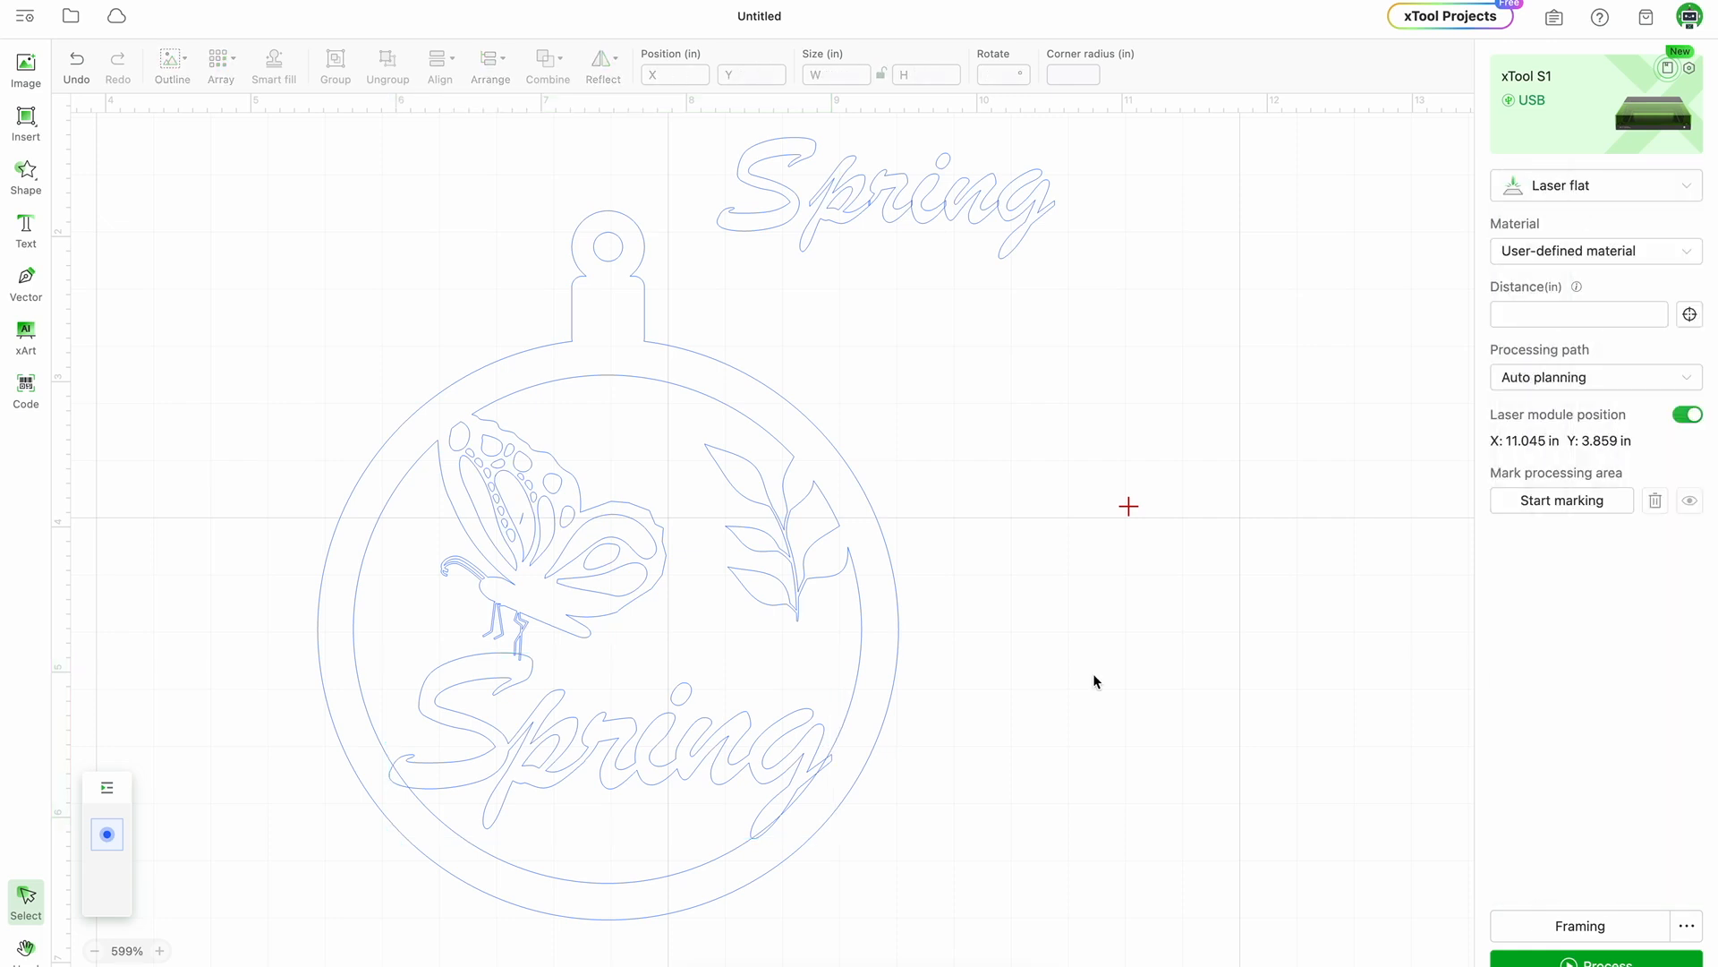
Unite the enlarged "Spring" with the ornament so they form one vector shape.
{"action": "left_click_drag", "start_coordinate": [1093, 673], "coordinate": [158, 489]}
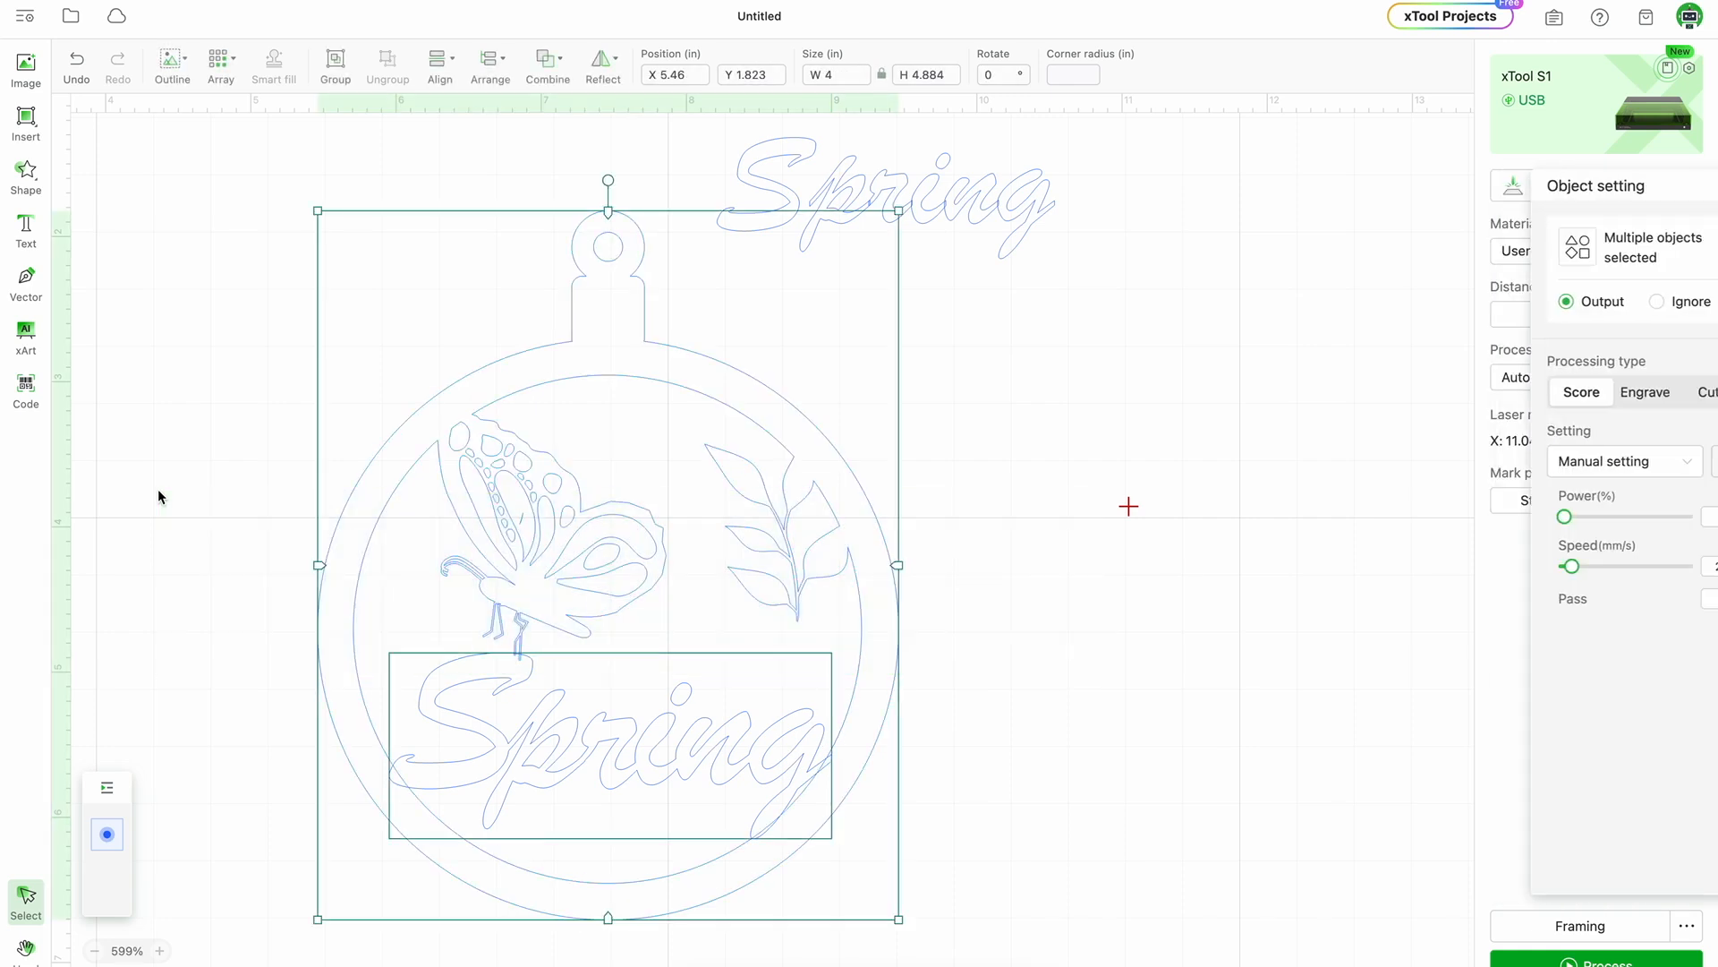
{"action": "mouse_move", "coordinate": [544, 74]}
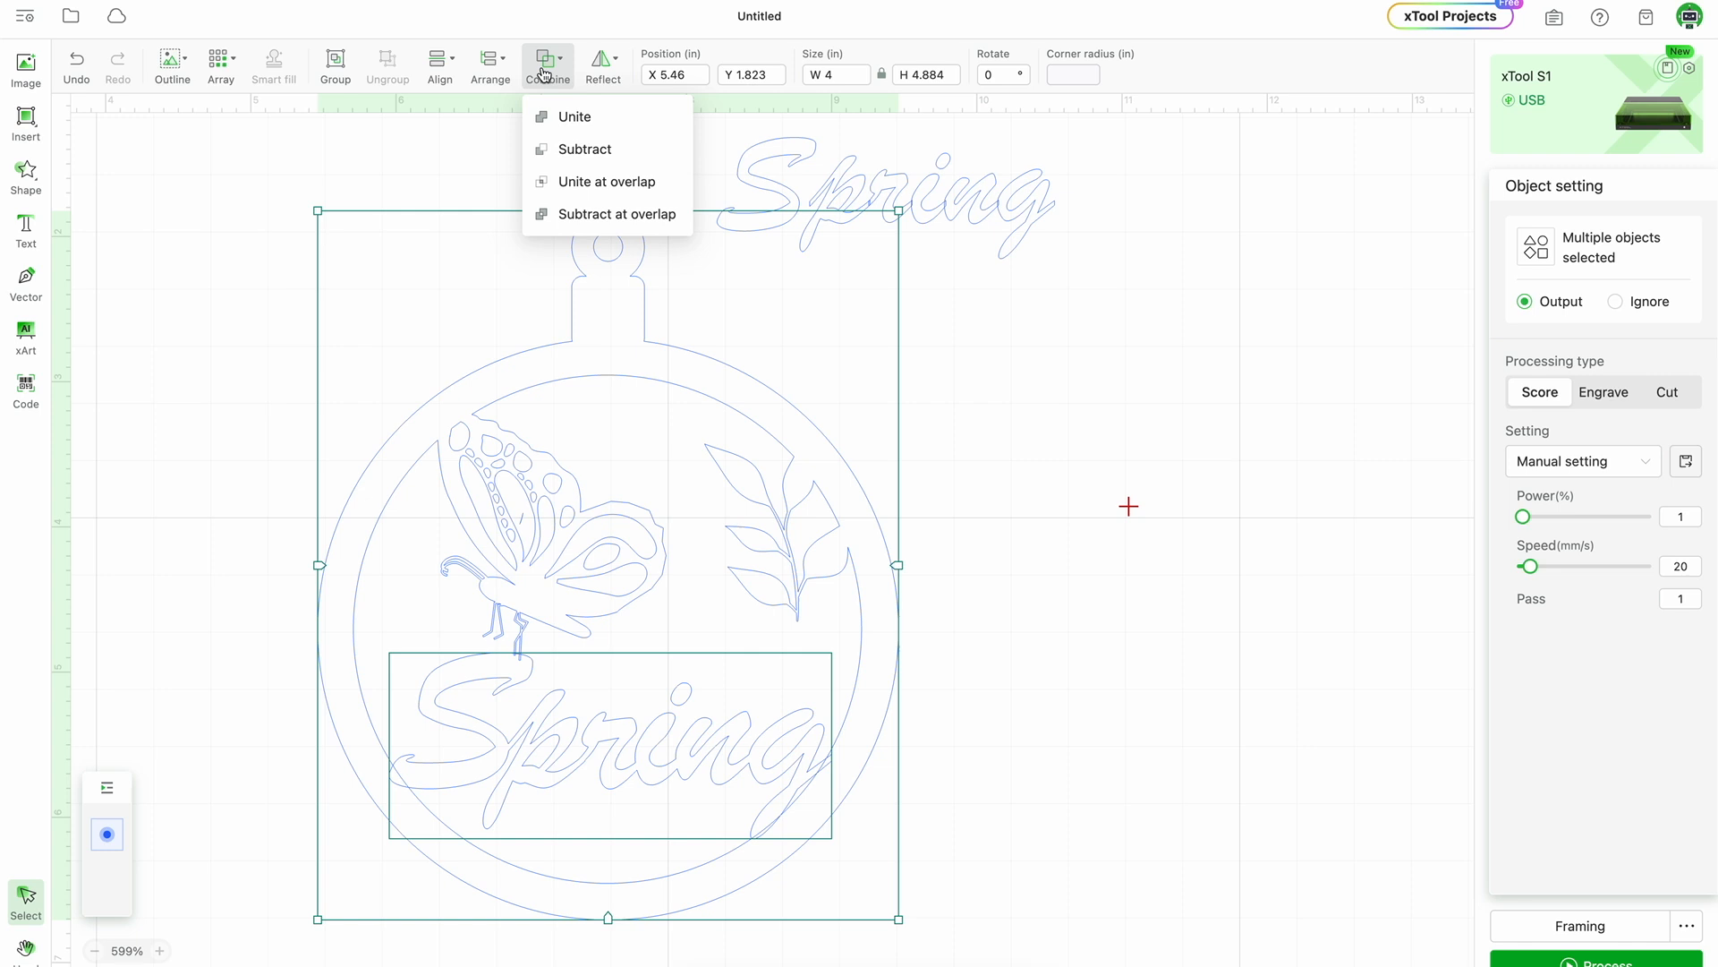
{"action": "left_click", "coordinate": [552, 113]}
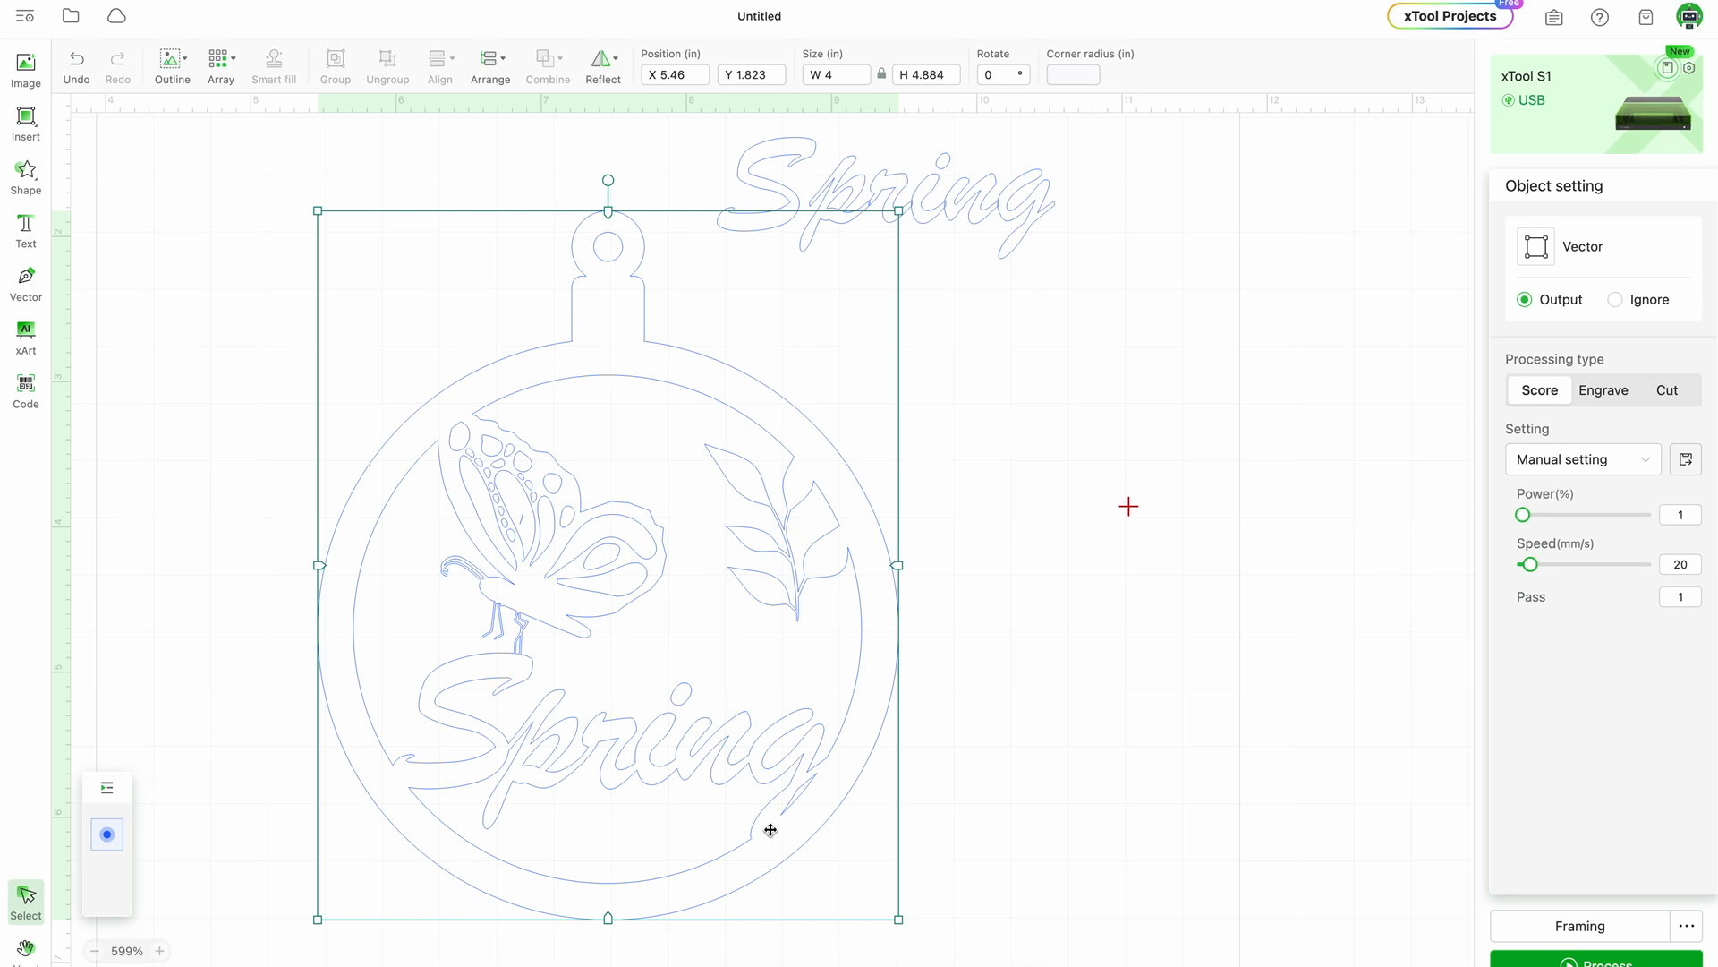
{"action": "left_click", "coordinate": [1043, 685]}
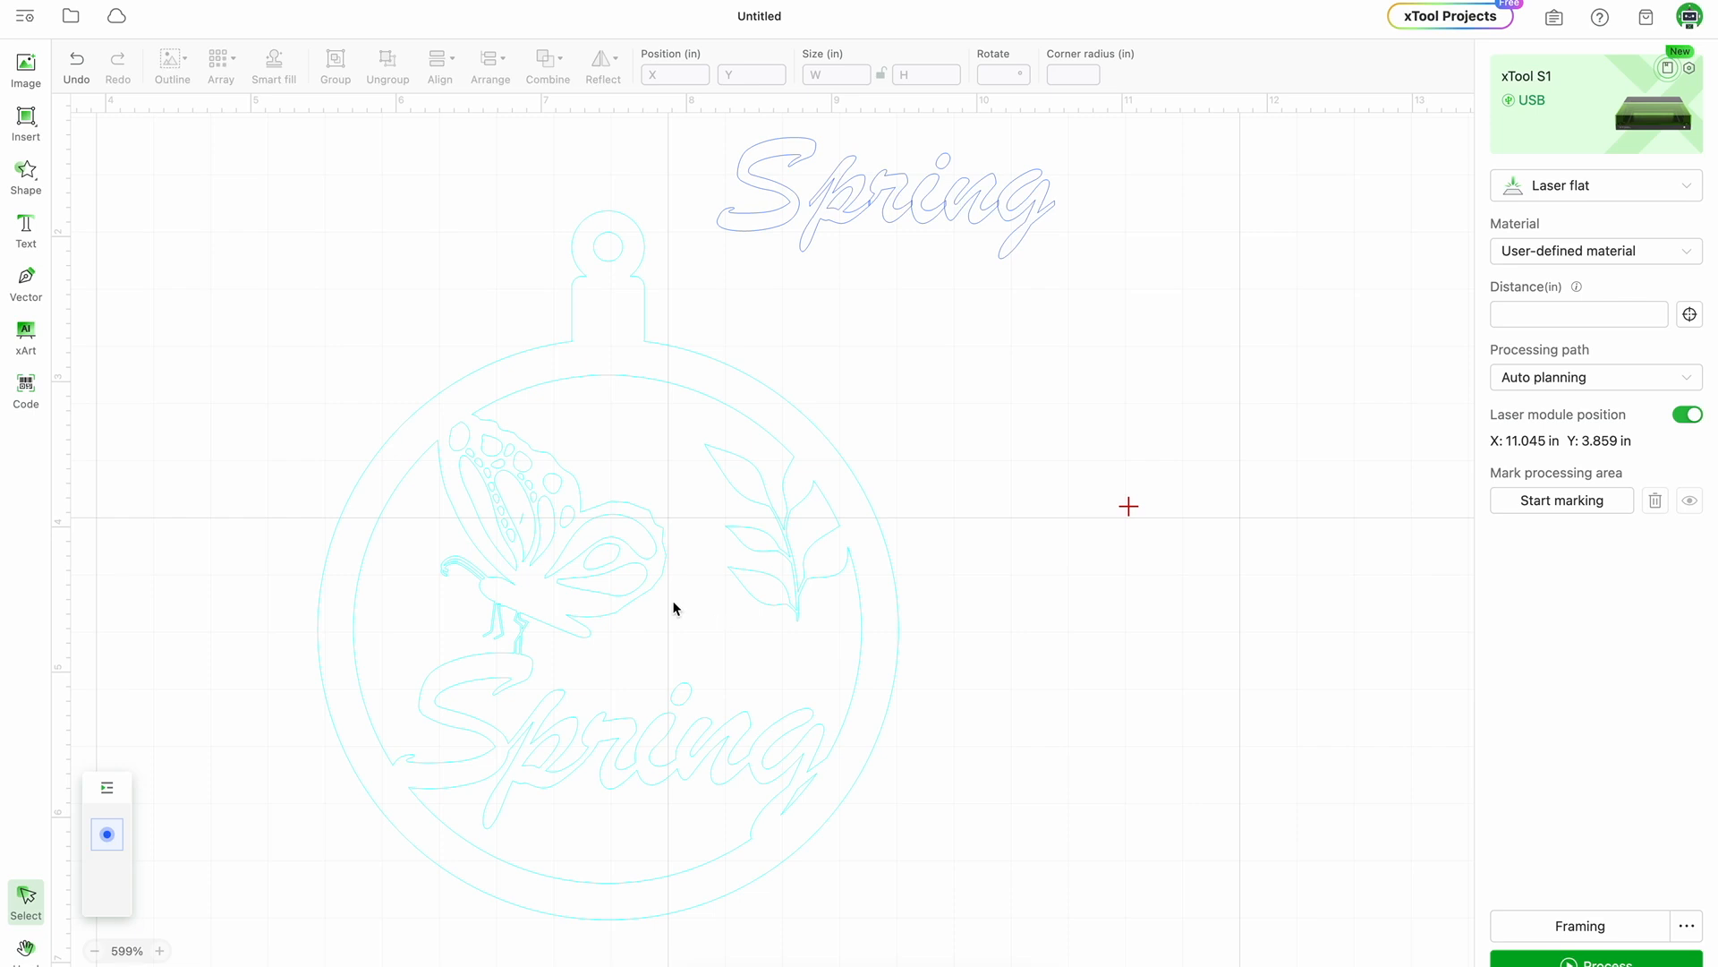
Select the united ornament and switch the program's measurement unit to millimetres in the general settings.
{"action": "left_click", "coordinate": [610, 573]}
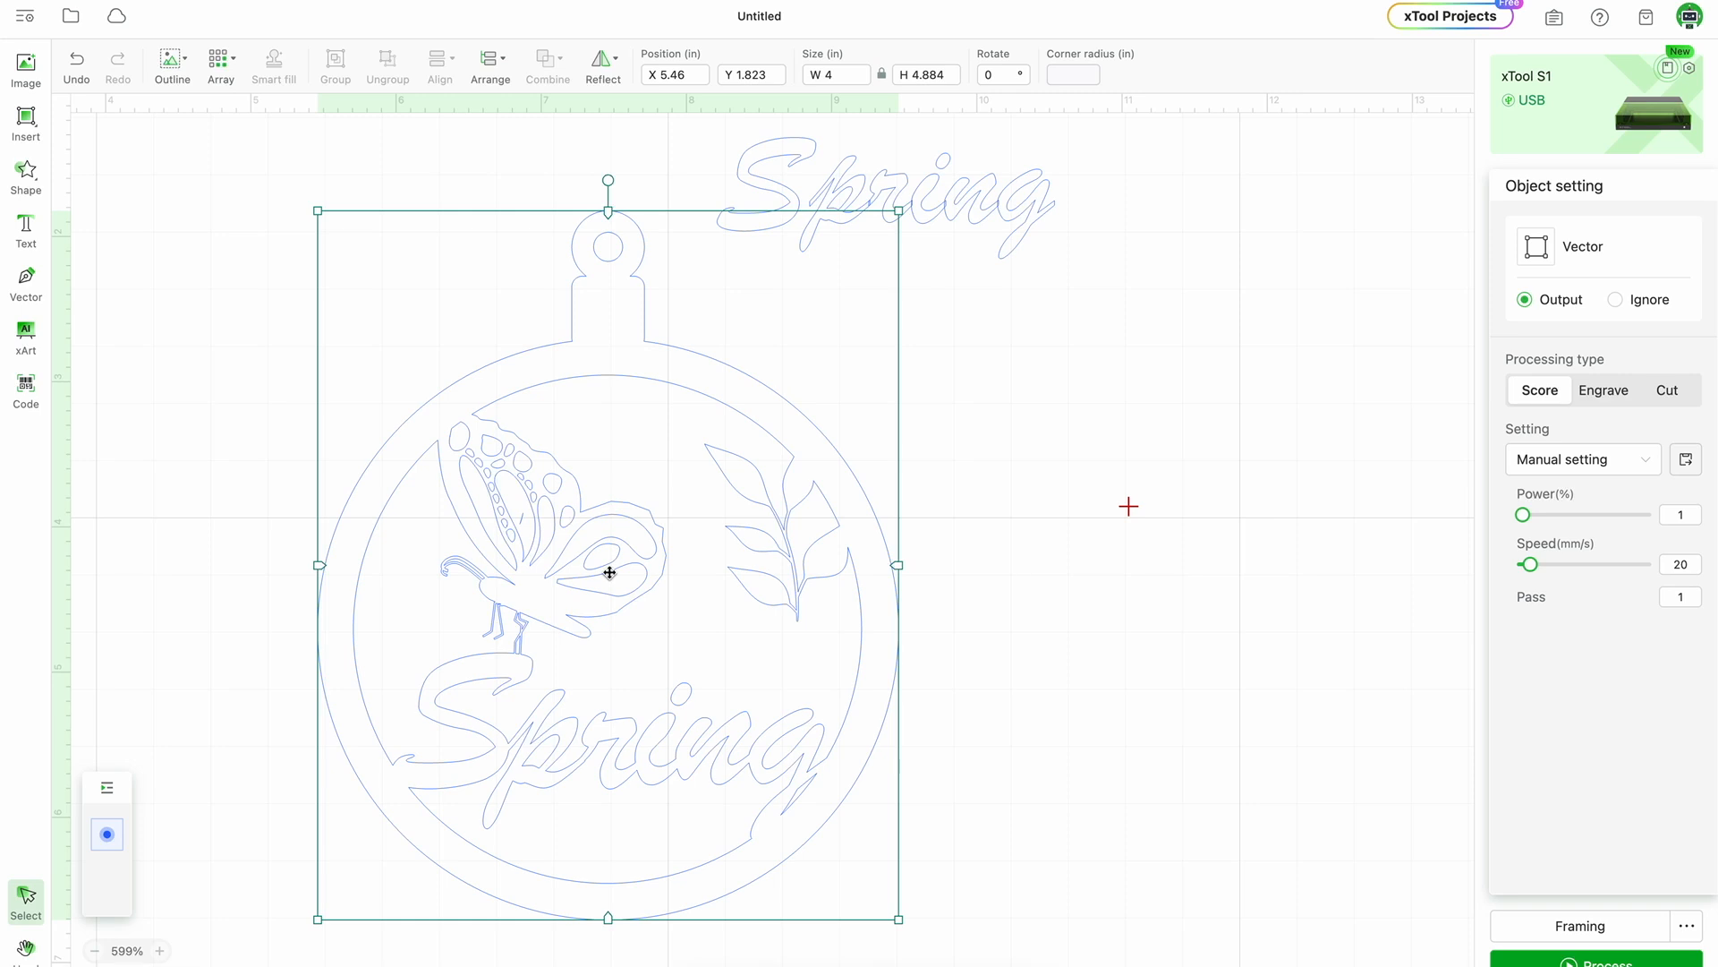
{"action": "left_click", "coordinate": [27, 18]}
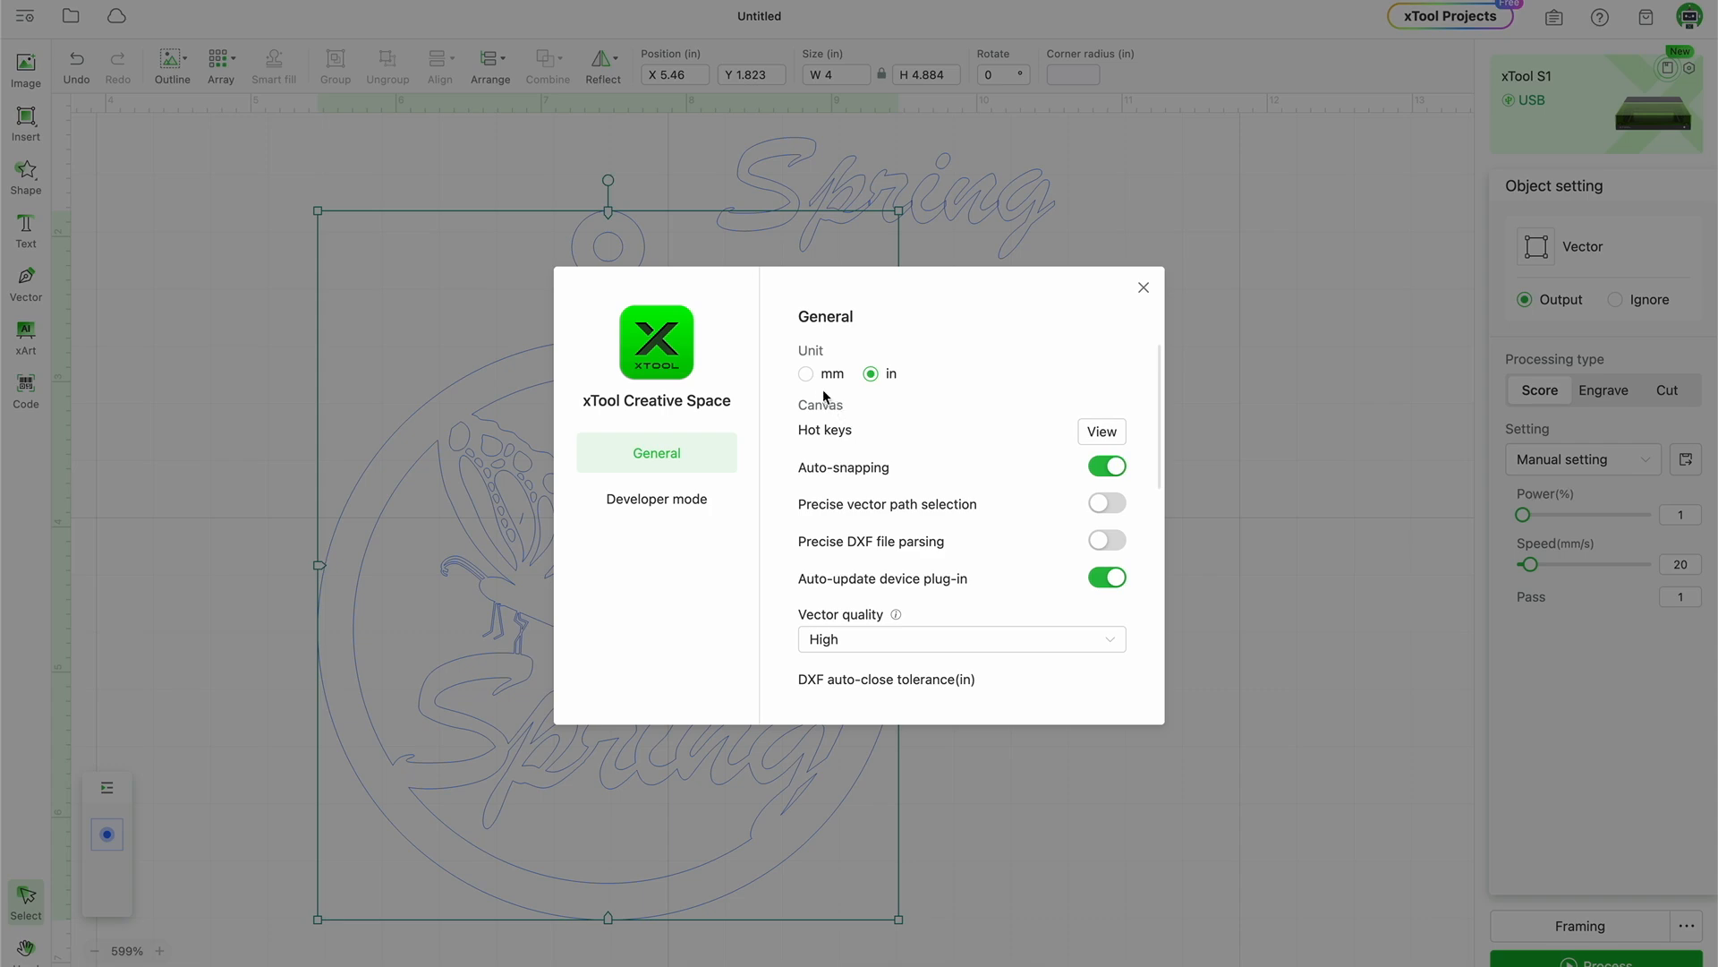
{"action": "left_click", "coordinate": [806, 375]}
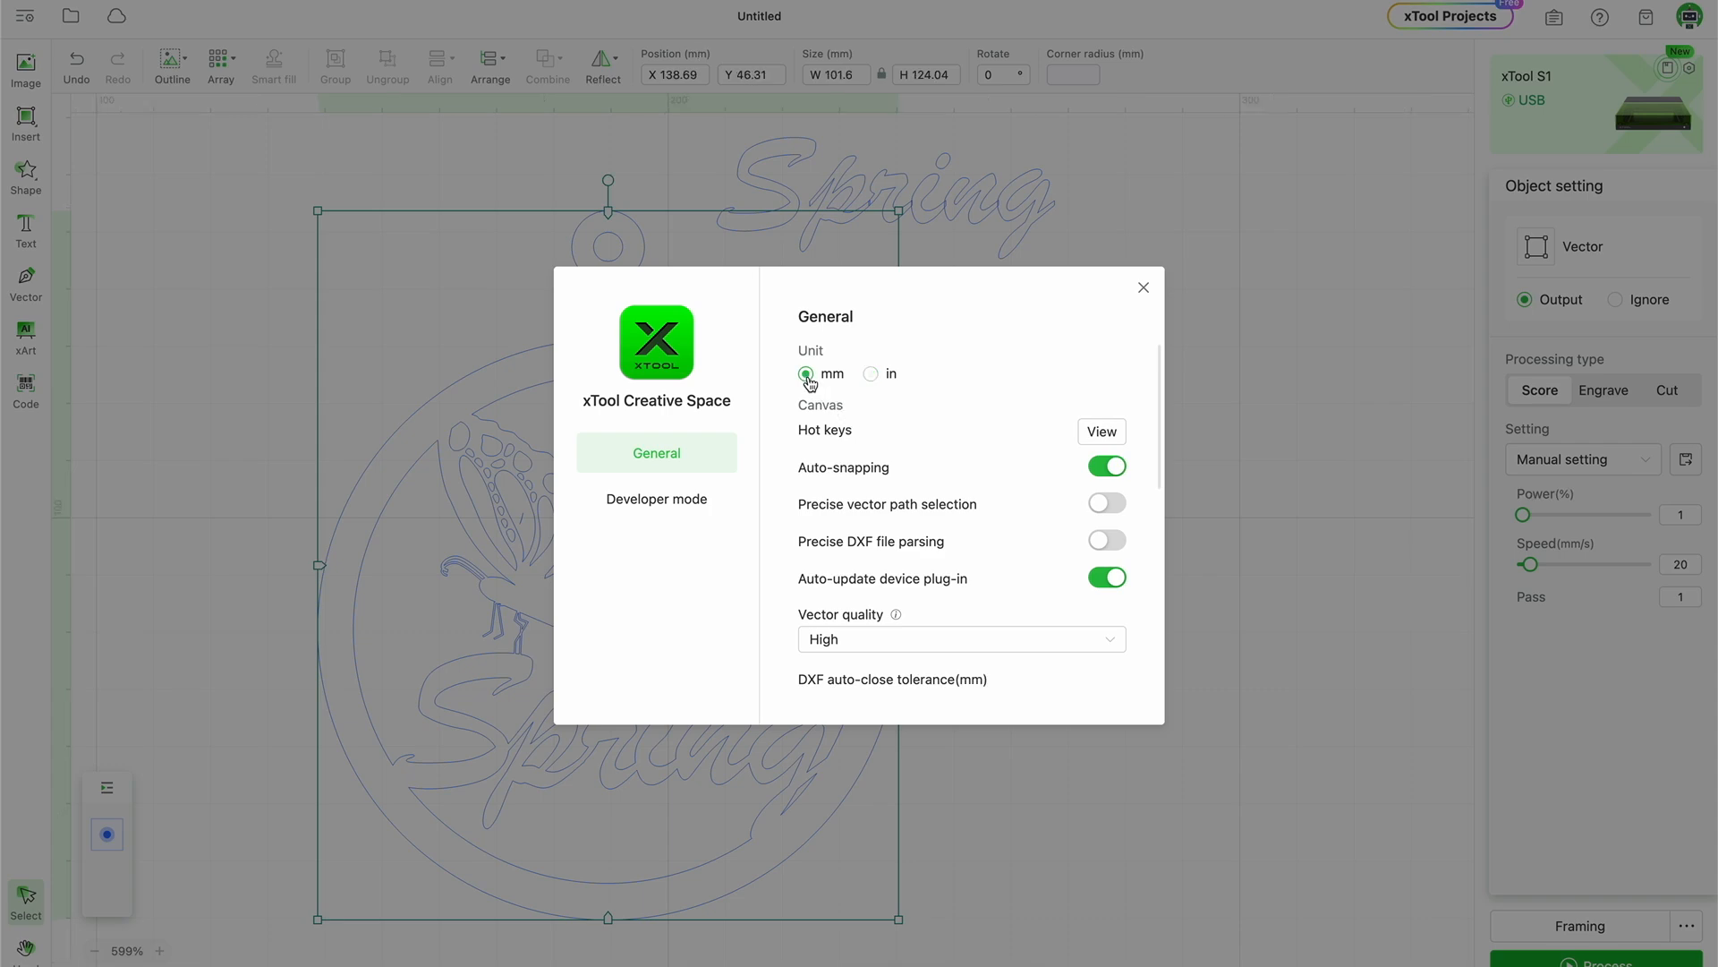
{"action": "left_click", "coordinate": [1143, 287]}
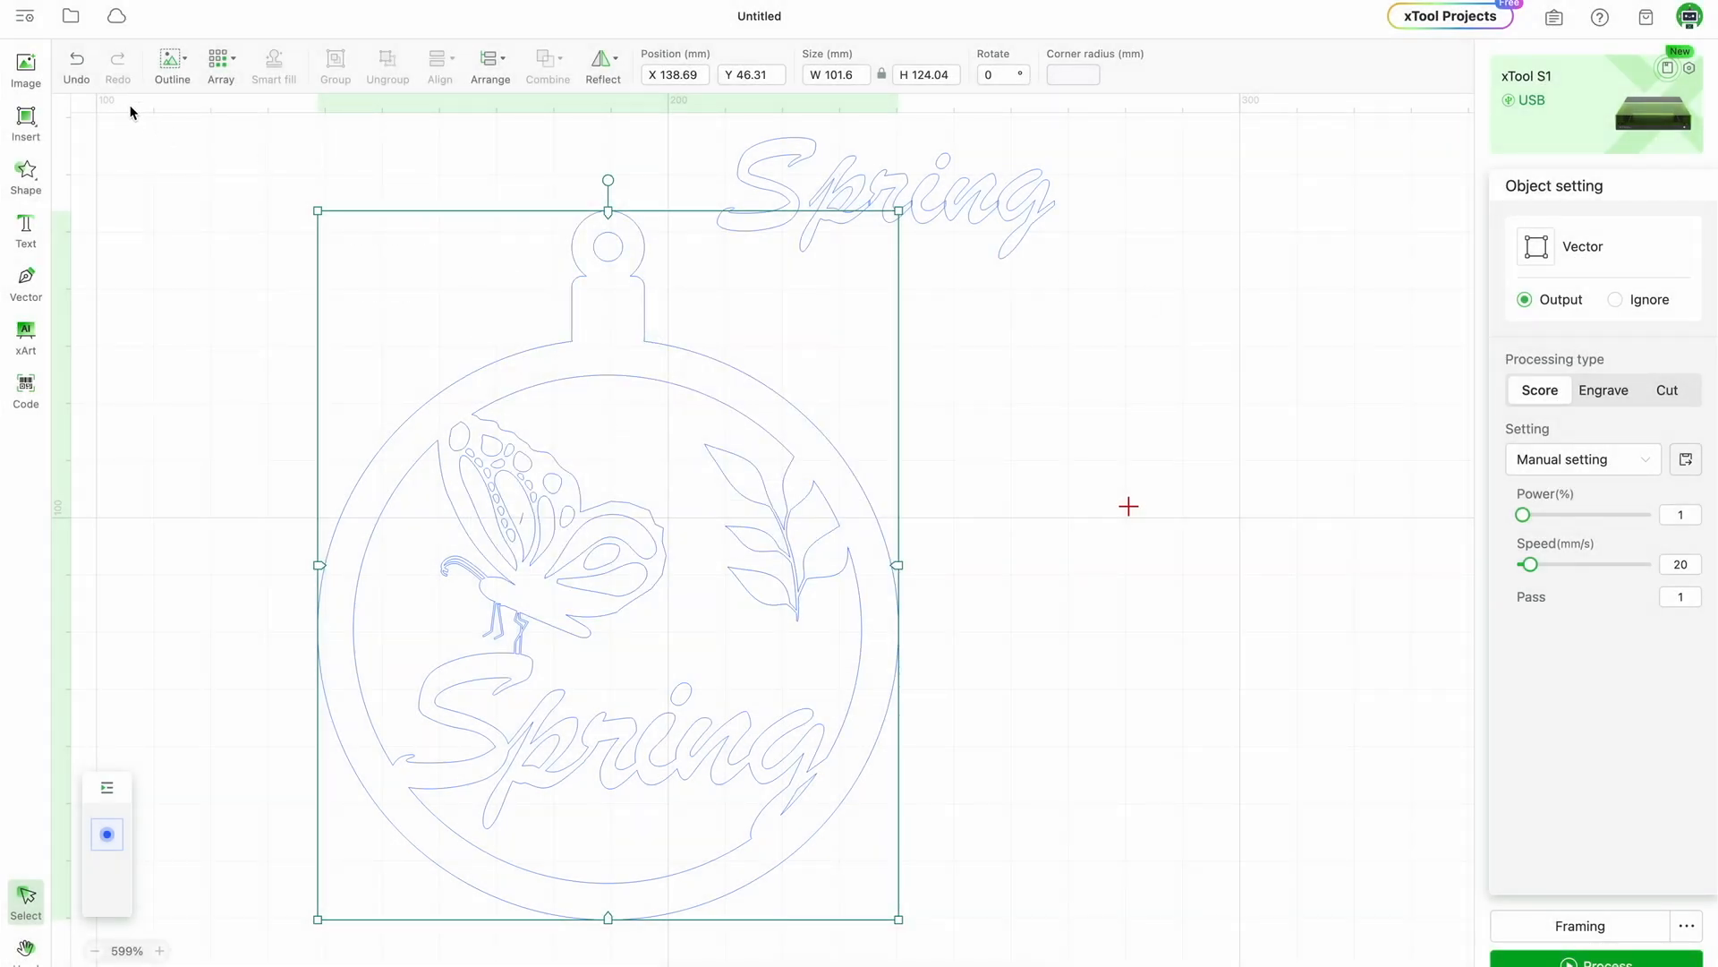
{"action": "left_click", "coordinate": [170, 72]}
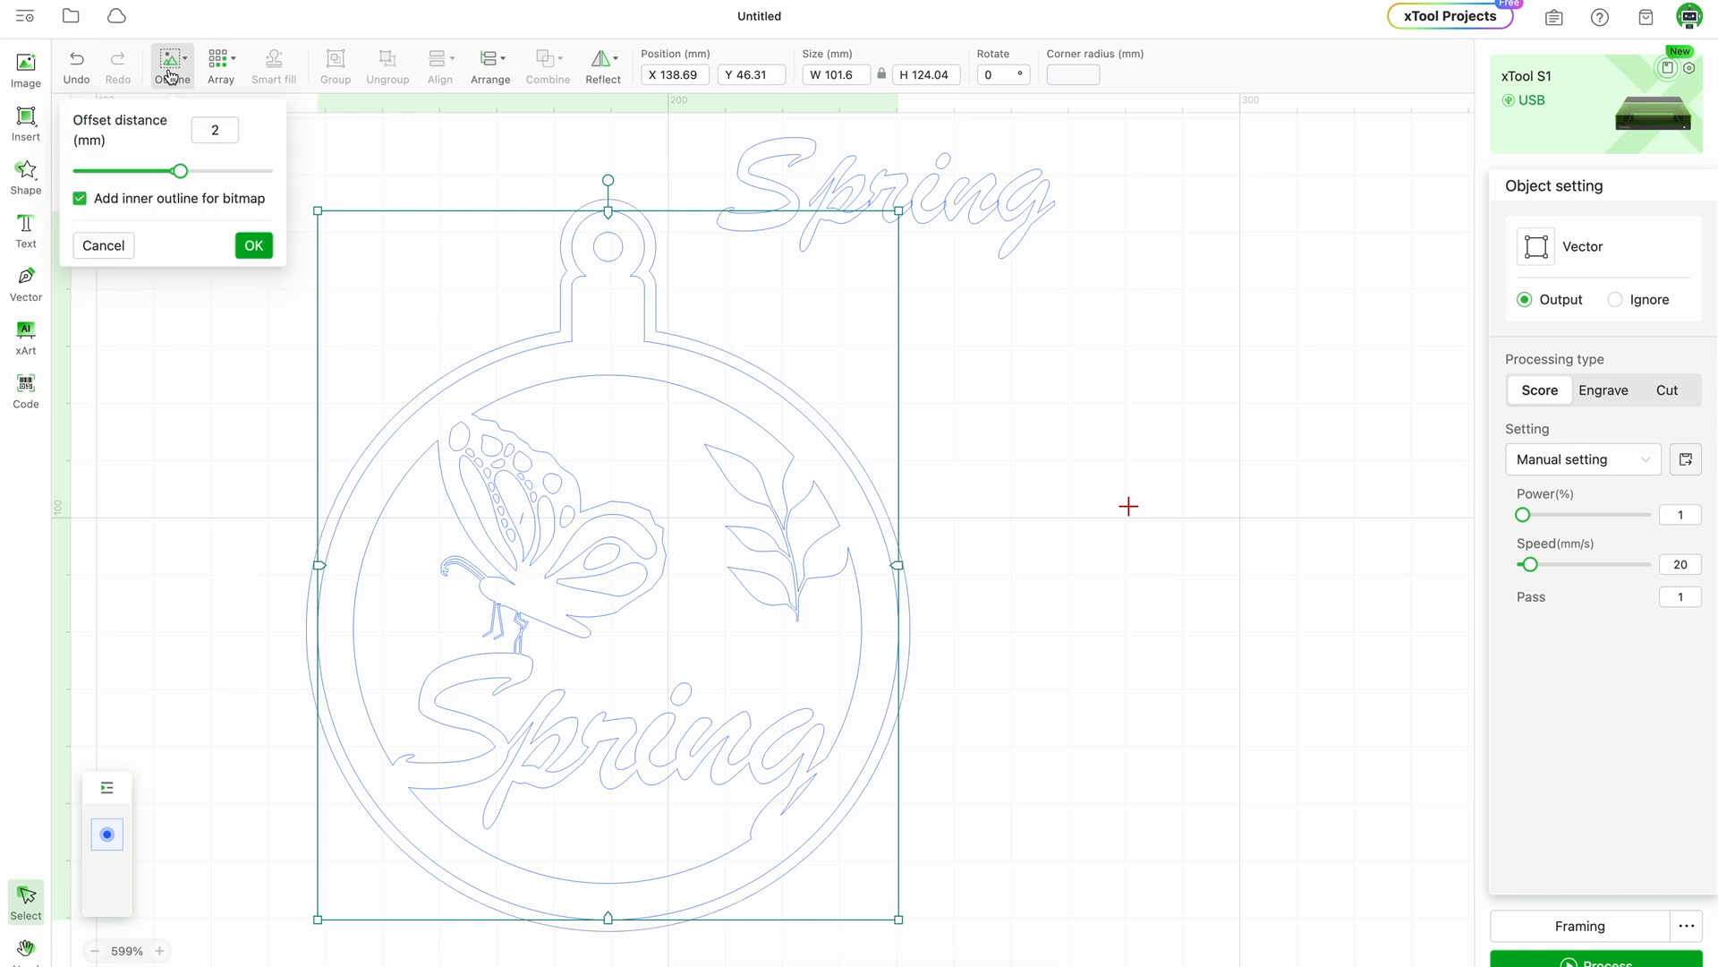
{"action": "left_click", "coordinate": [213, 130]}
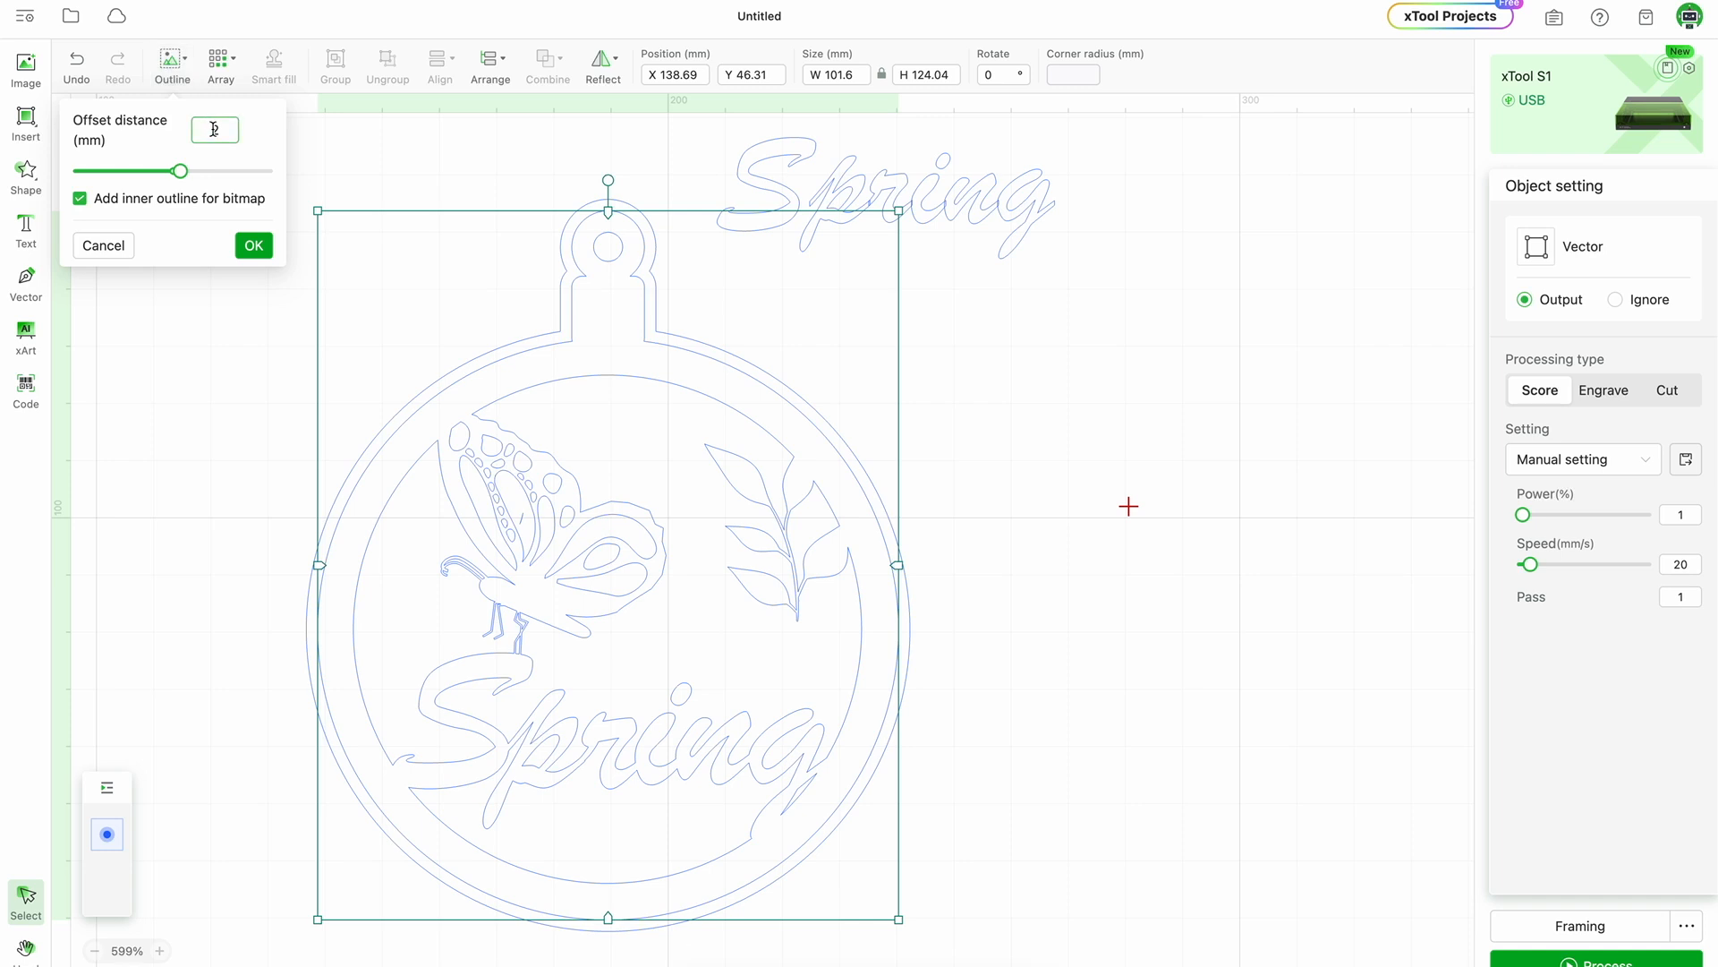
{"action": "key", "text": "BackSpace"}
{"action": "type", "text": "3"}
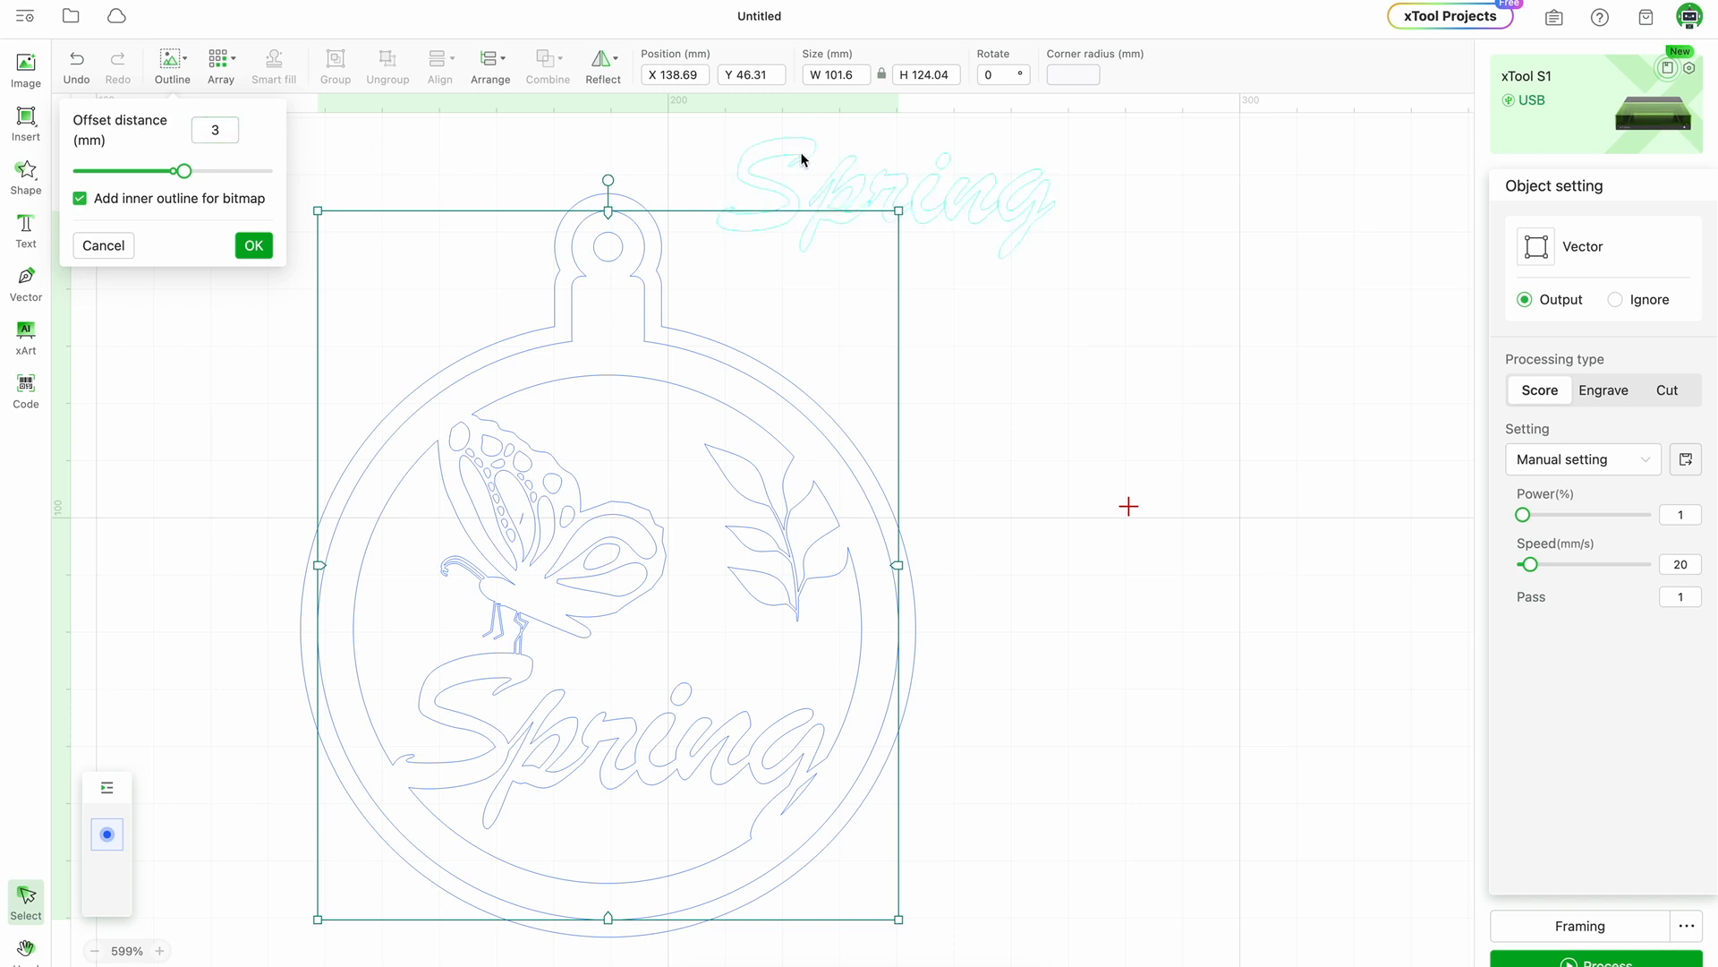
{"action": "left_click", "coordinate": [1059, 366]}
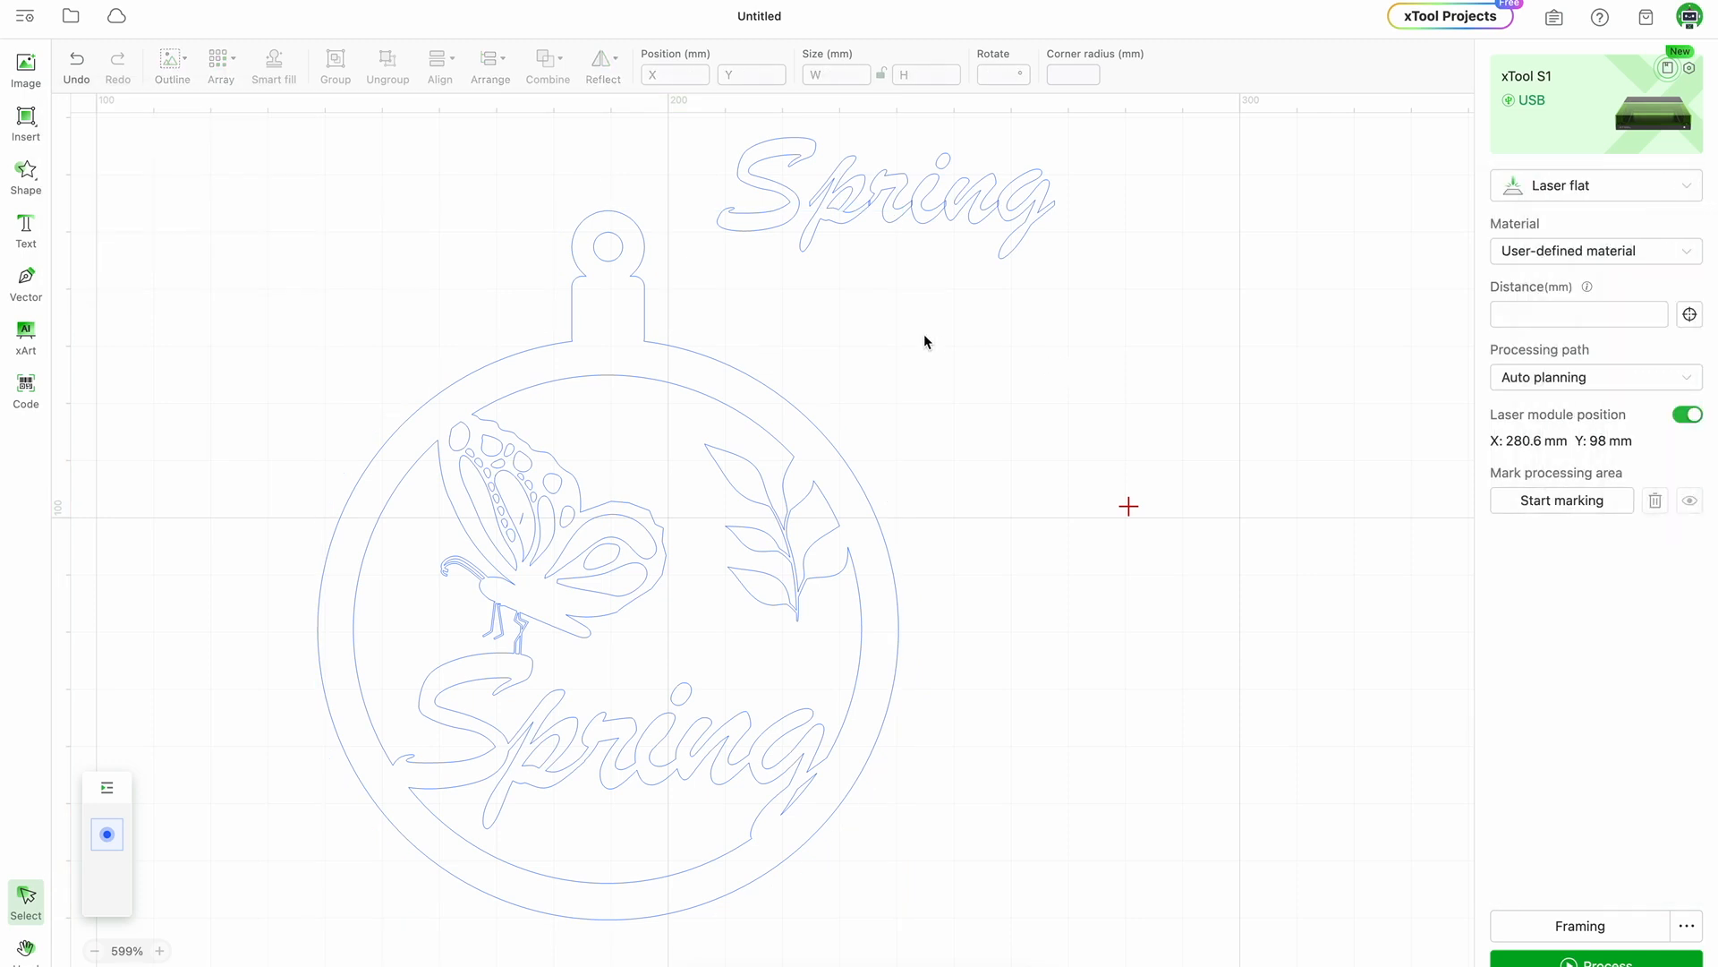
Undo uniting "Spring" with the ornament and add a 3 mm outline around the ornament.
{"action": "left_click", "coordinate": [74, 78]}
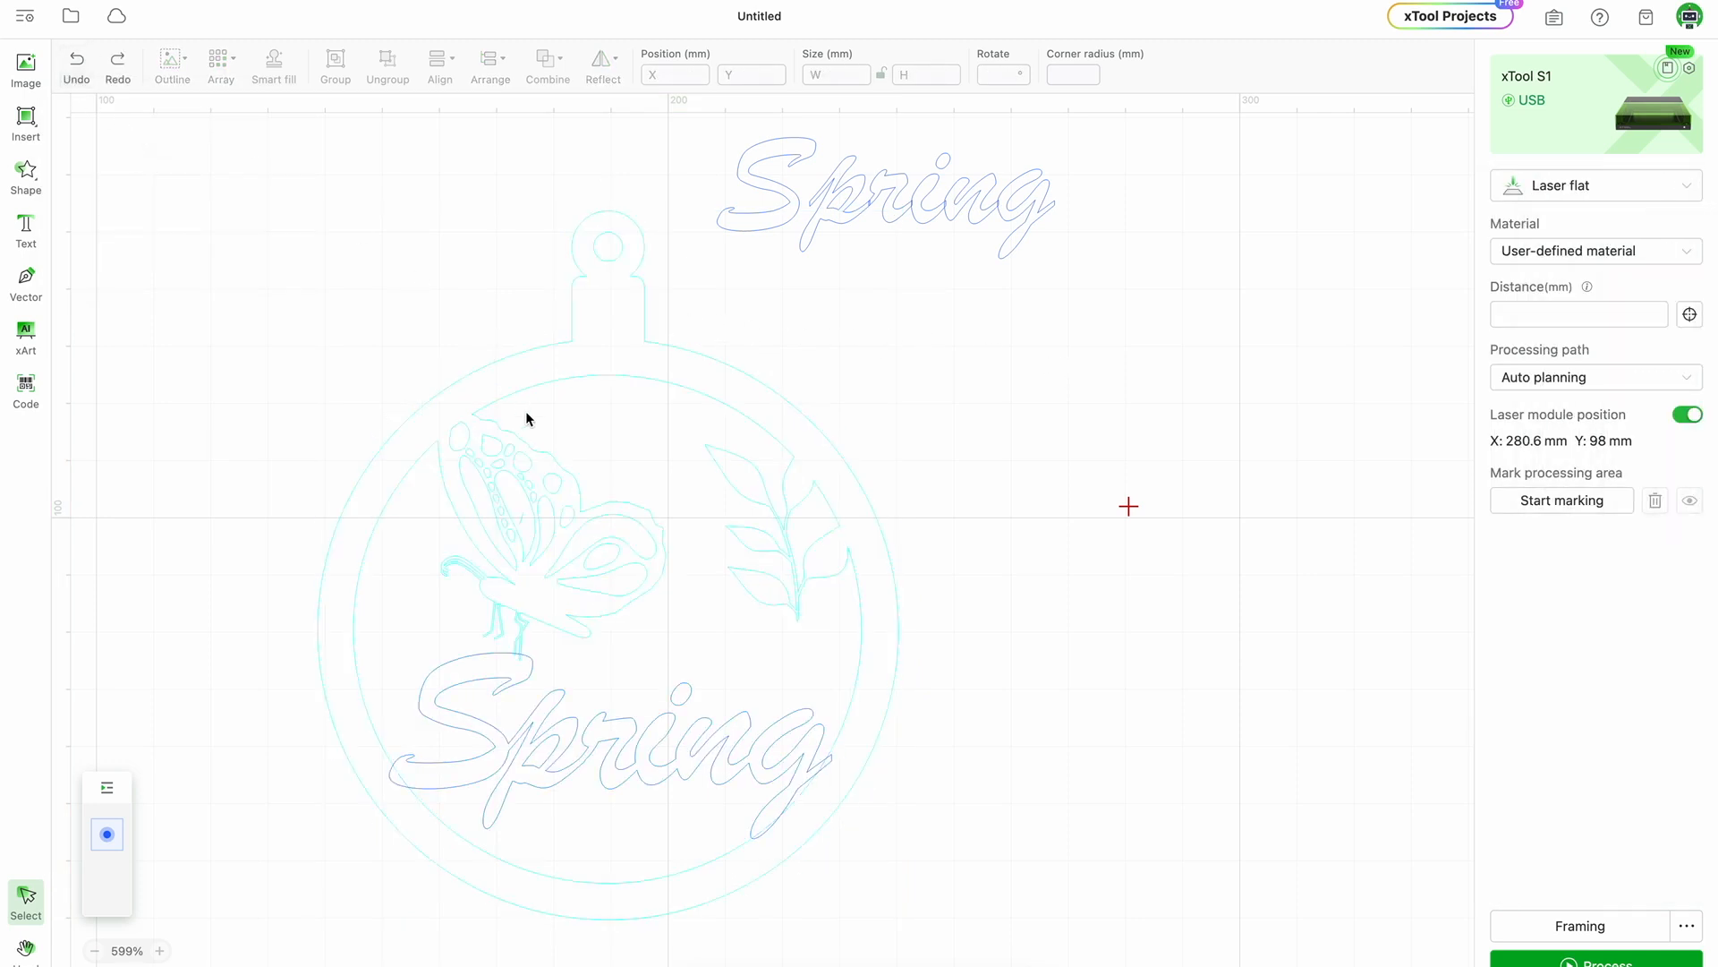
{"action": "left_click", "coordinate": [526, 414]}
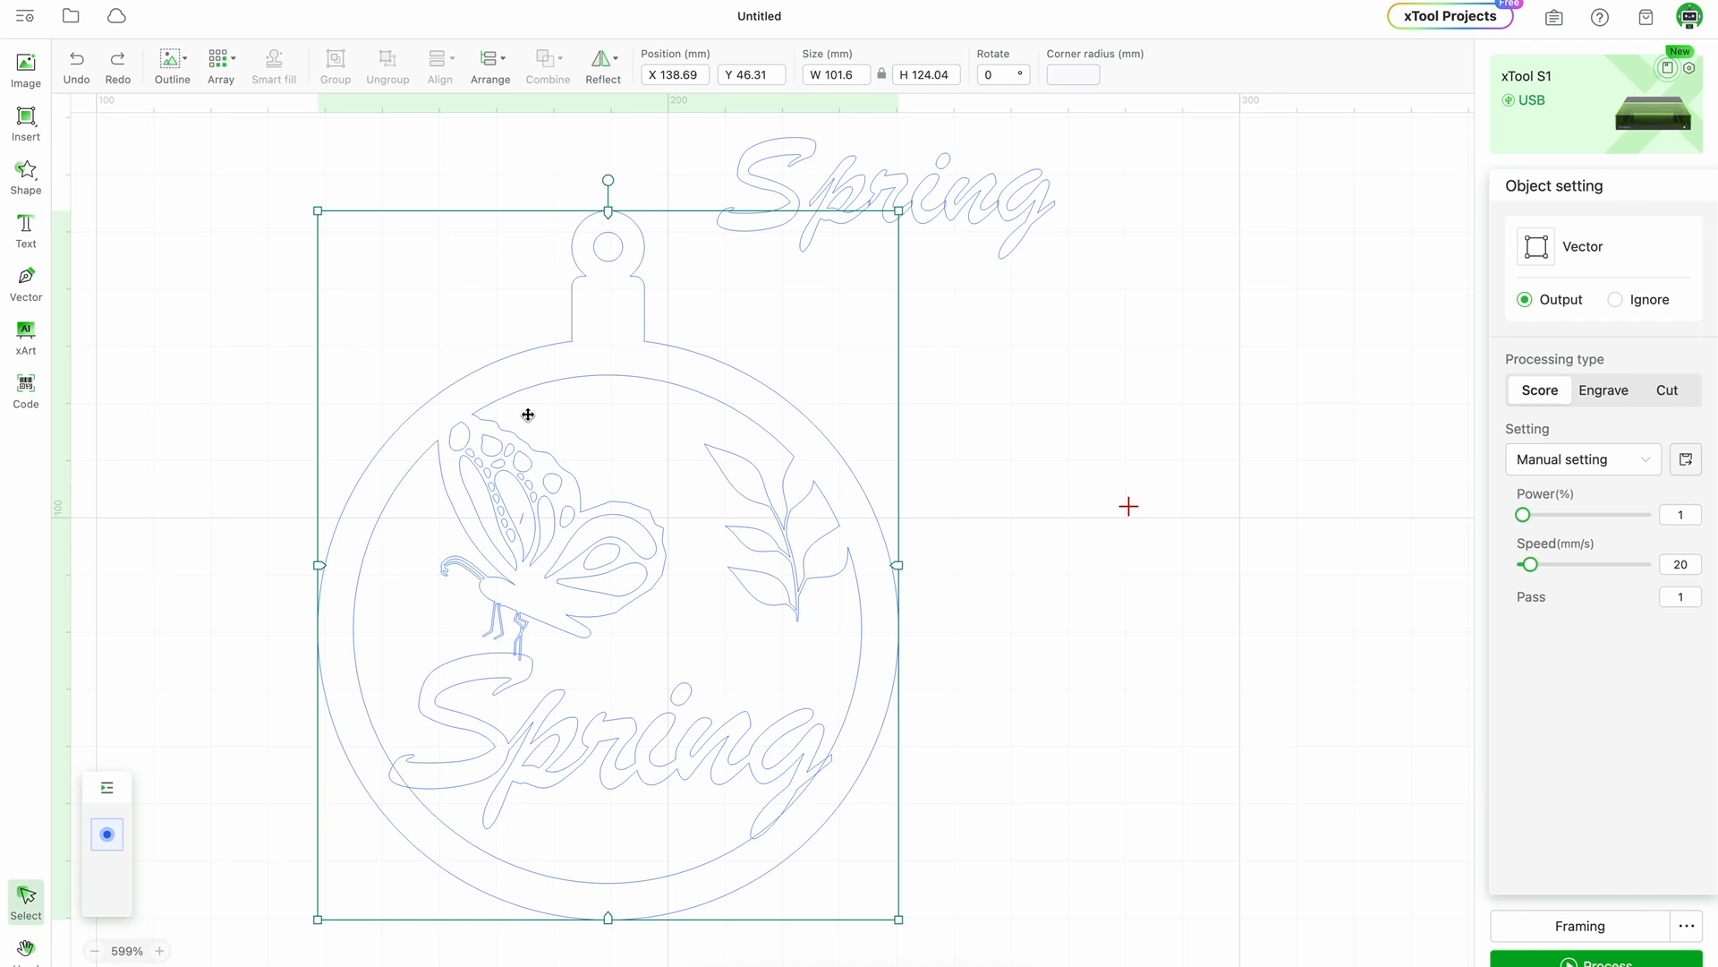
{"action": "left_click", "coordinate": [172, 72]}
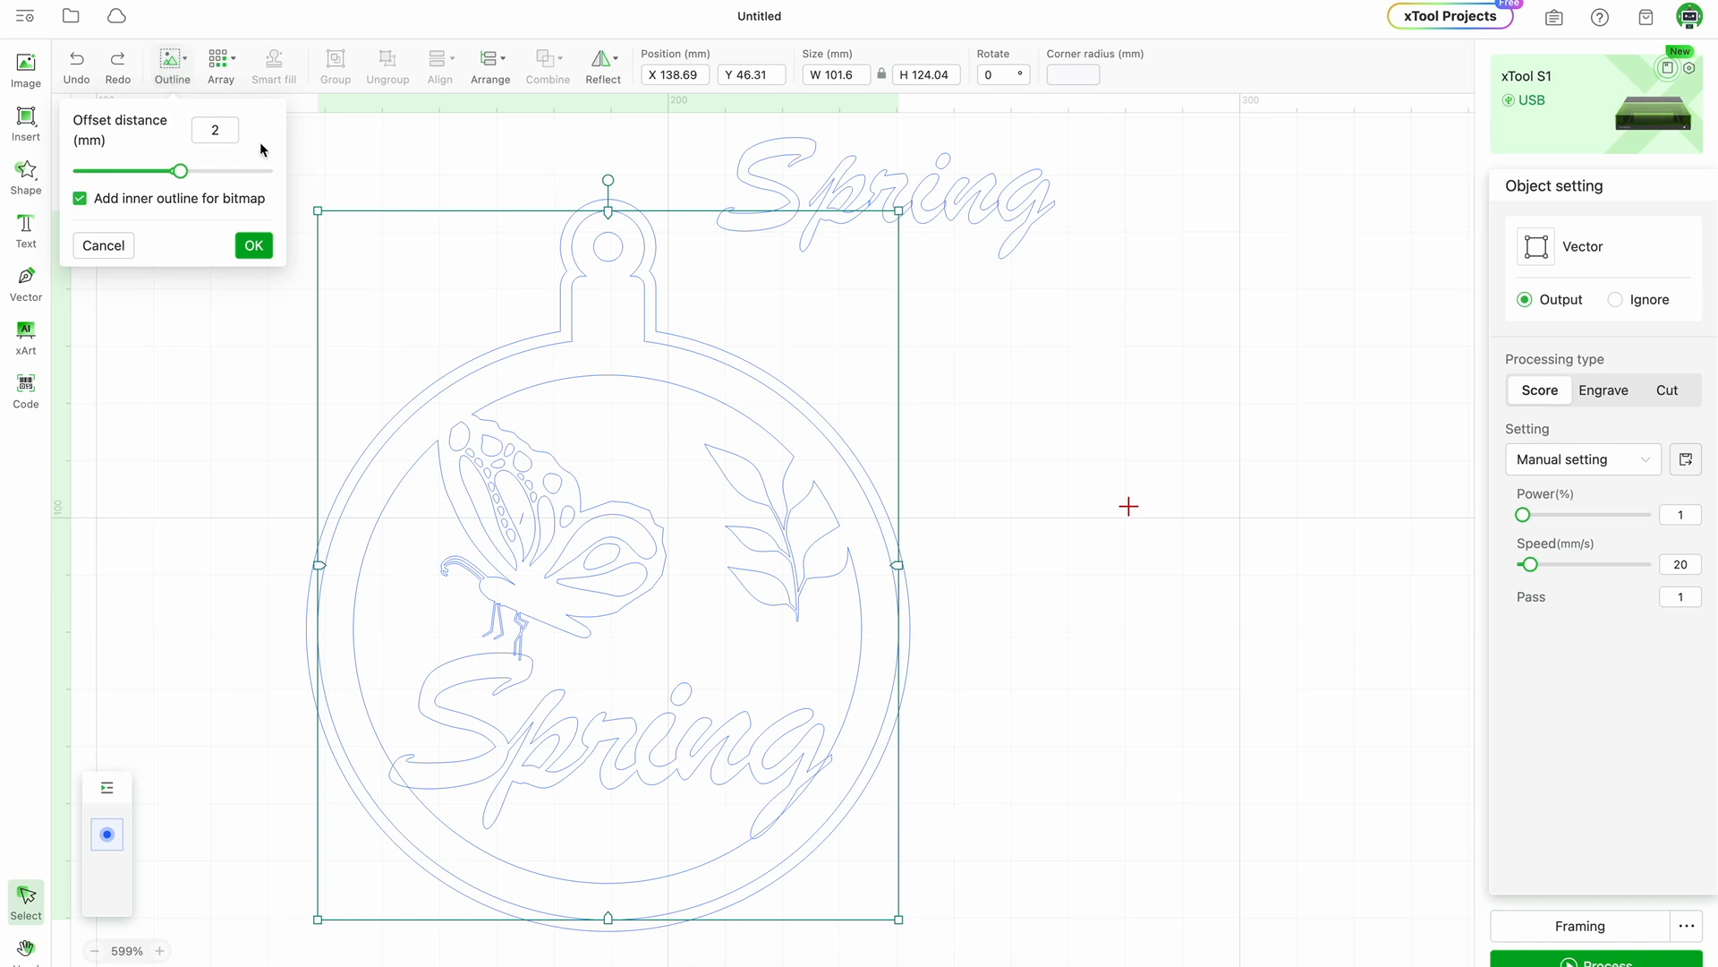
{"action": "type", "text": "3"}
{"action": "left_click", "coordinate": [260, 246]}
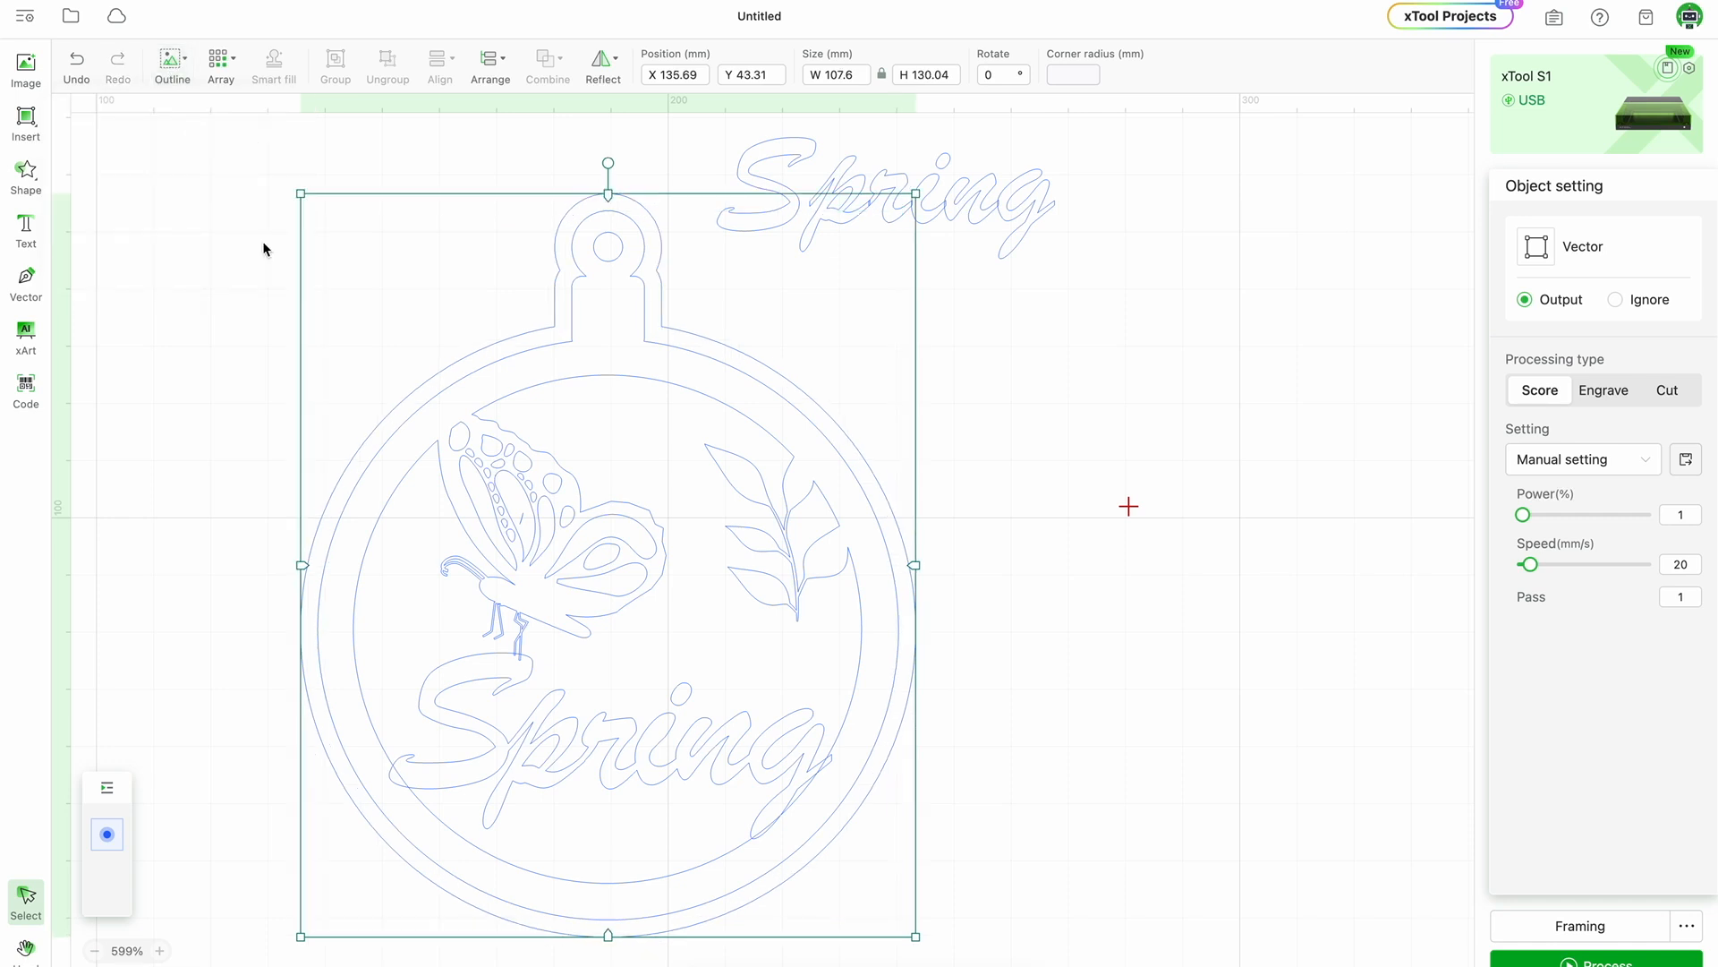
Move the 3 mm outline aside to about X 213.79, Y 46.35 mm and switch the measurement unit to inches.
{"action": "left_click_drag", "start_coordinate": [828, 392], "coordinate": [1278, 411]}
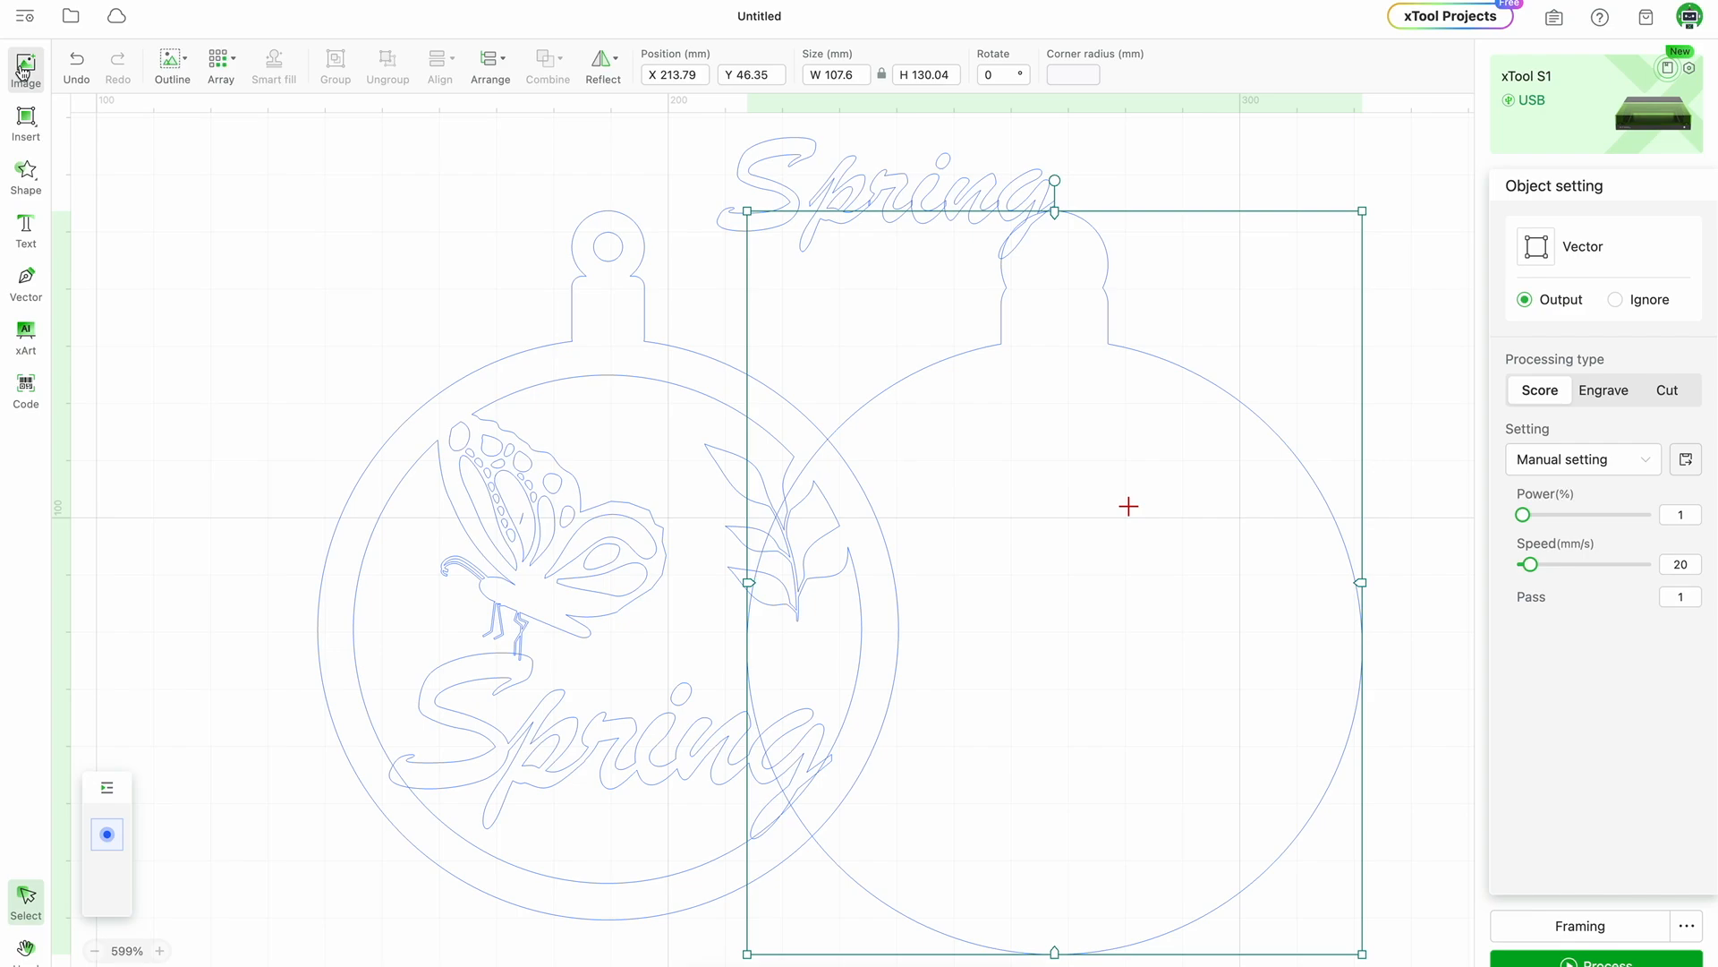
{"action": "left_click", "coordinate": [25, 16]}
{"action": "left_click", "coordinate": [872, 374]}
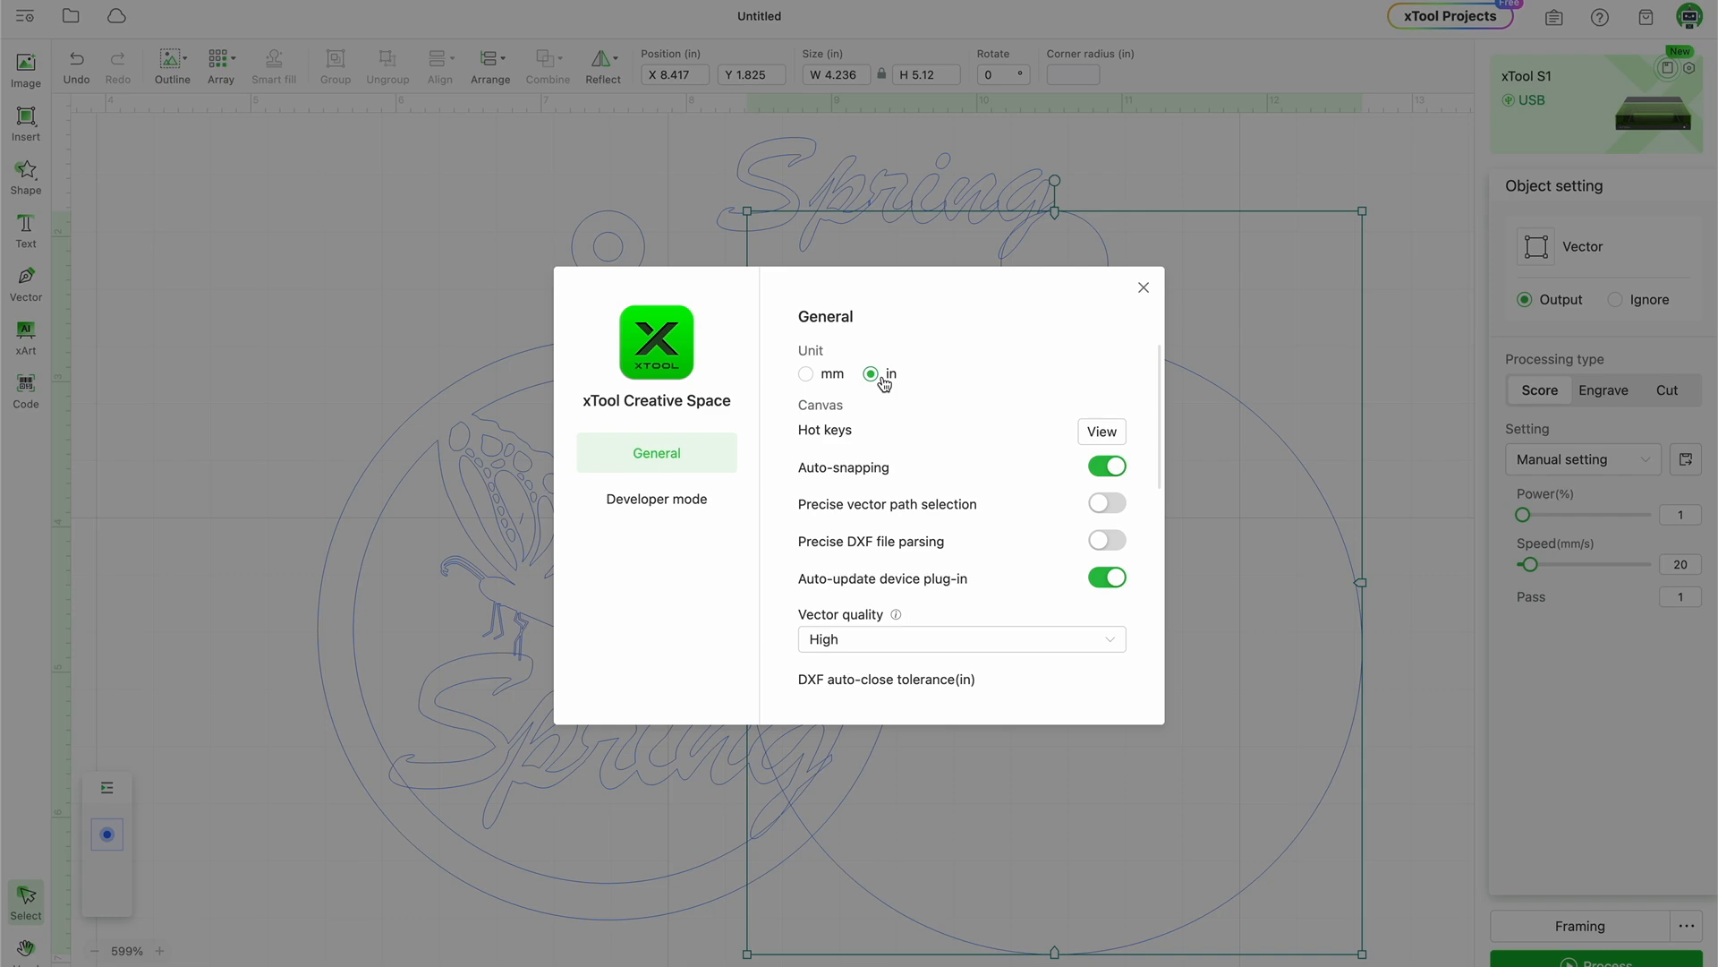
{"action": "left_click", "coordinate": [1144, 289]}
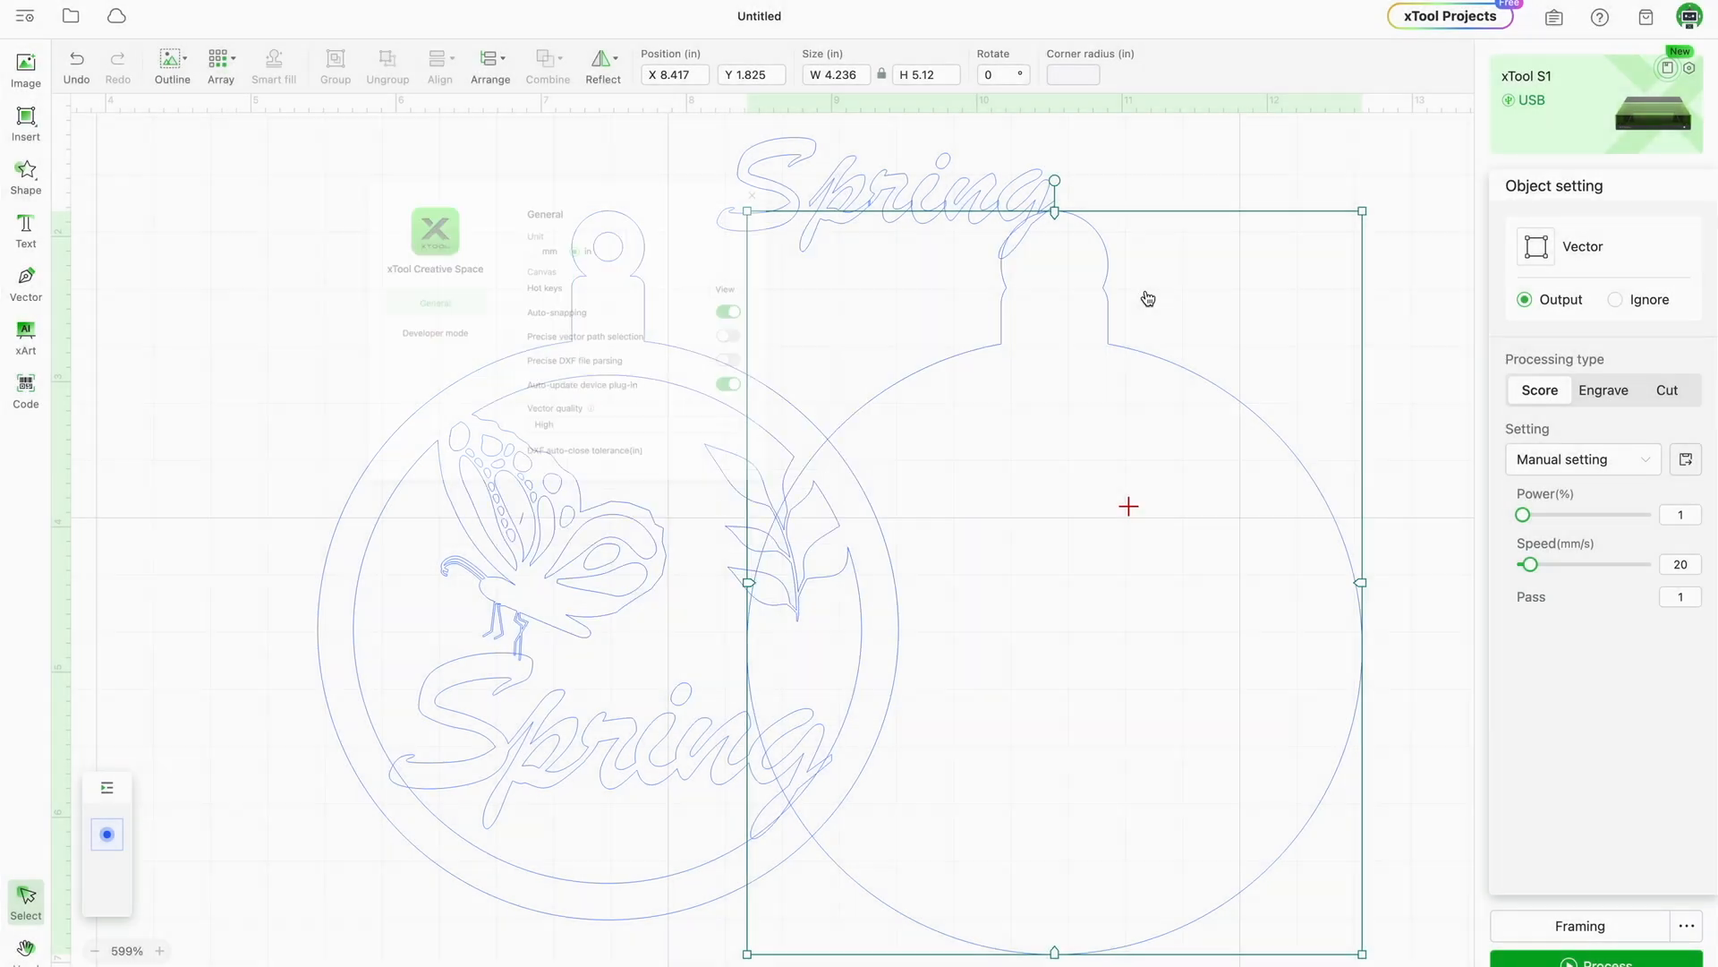
Undo the outline's move and the 3 mm outline itself, and leave the ornament selected without a new outline.
{"action": "left_click", "coordinate": [74, 67]}
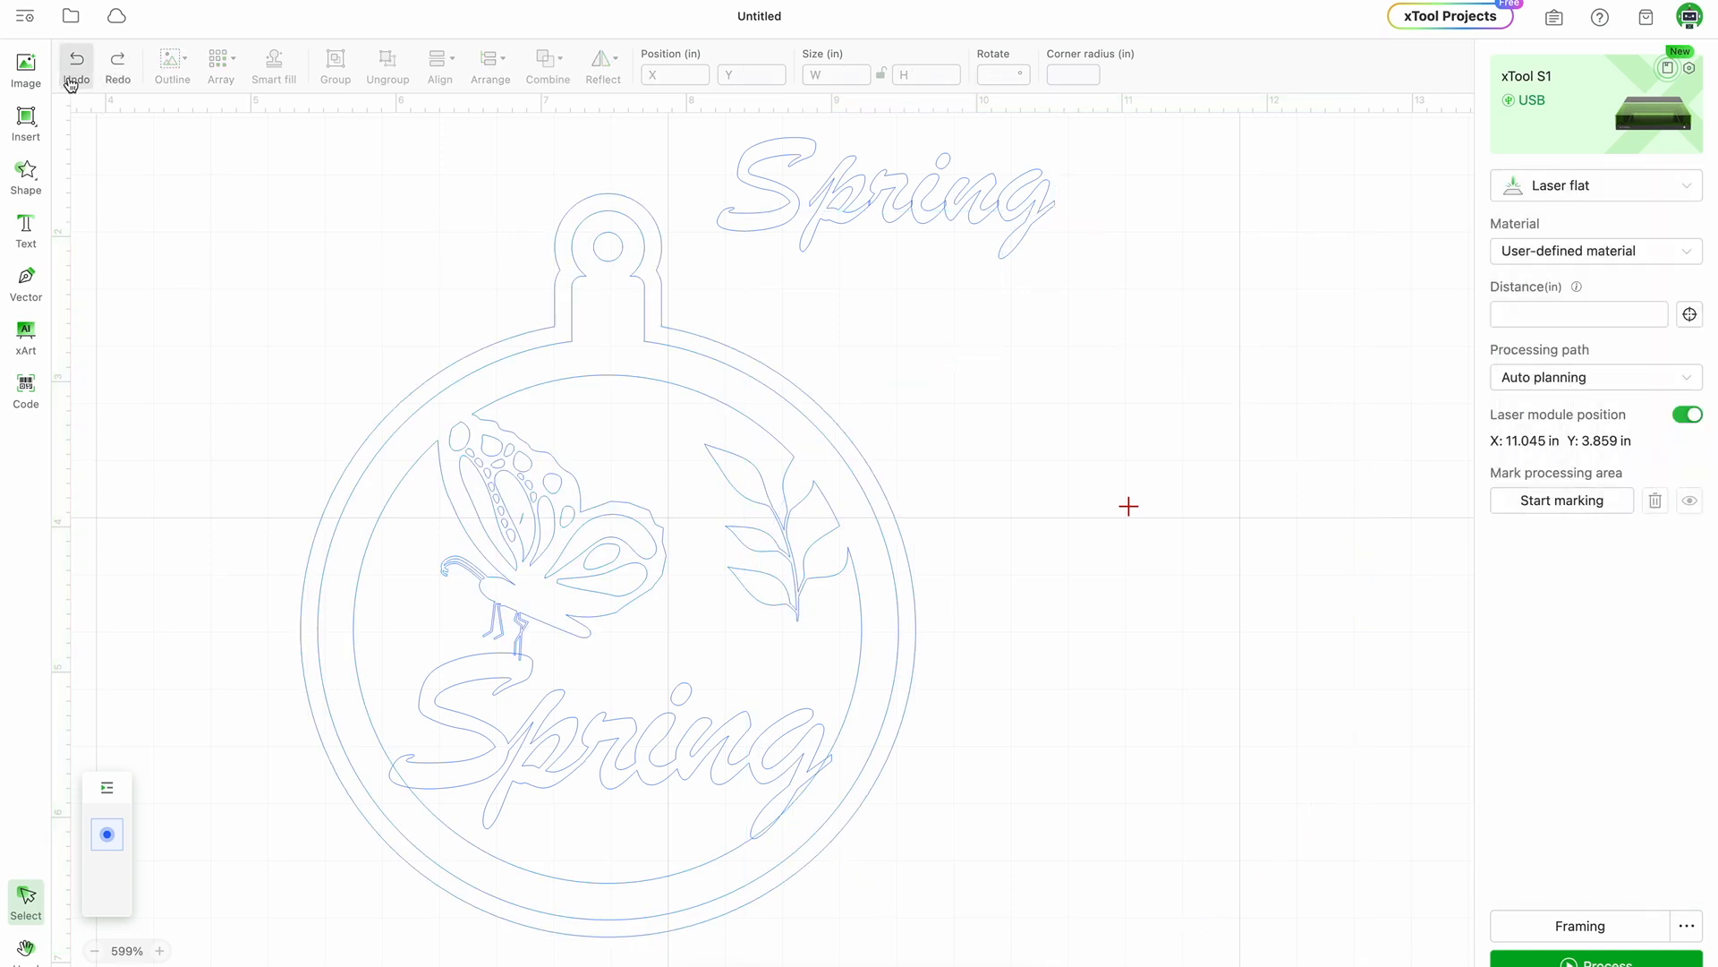
{"action": "left_click", "coordinate": [584, 382]}
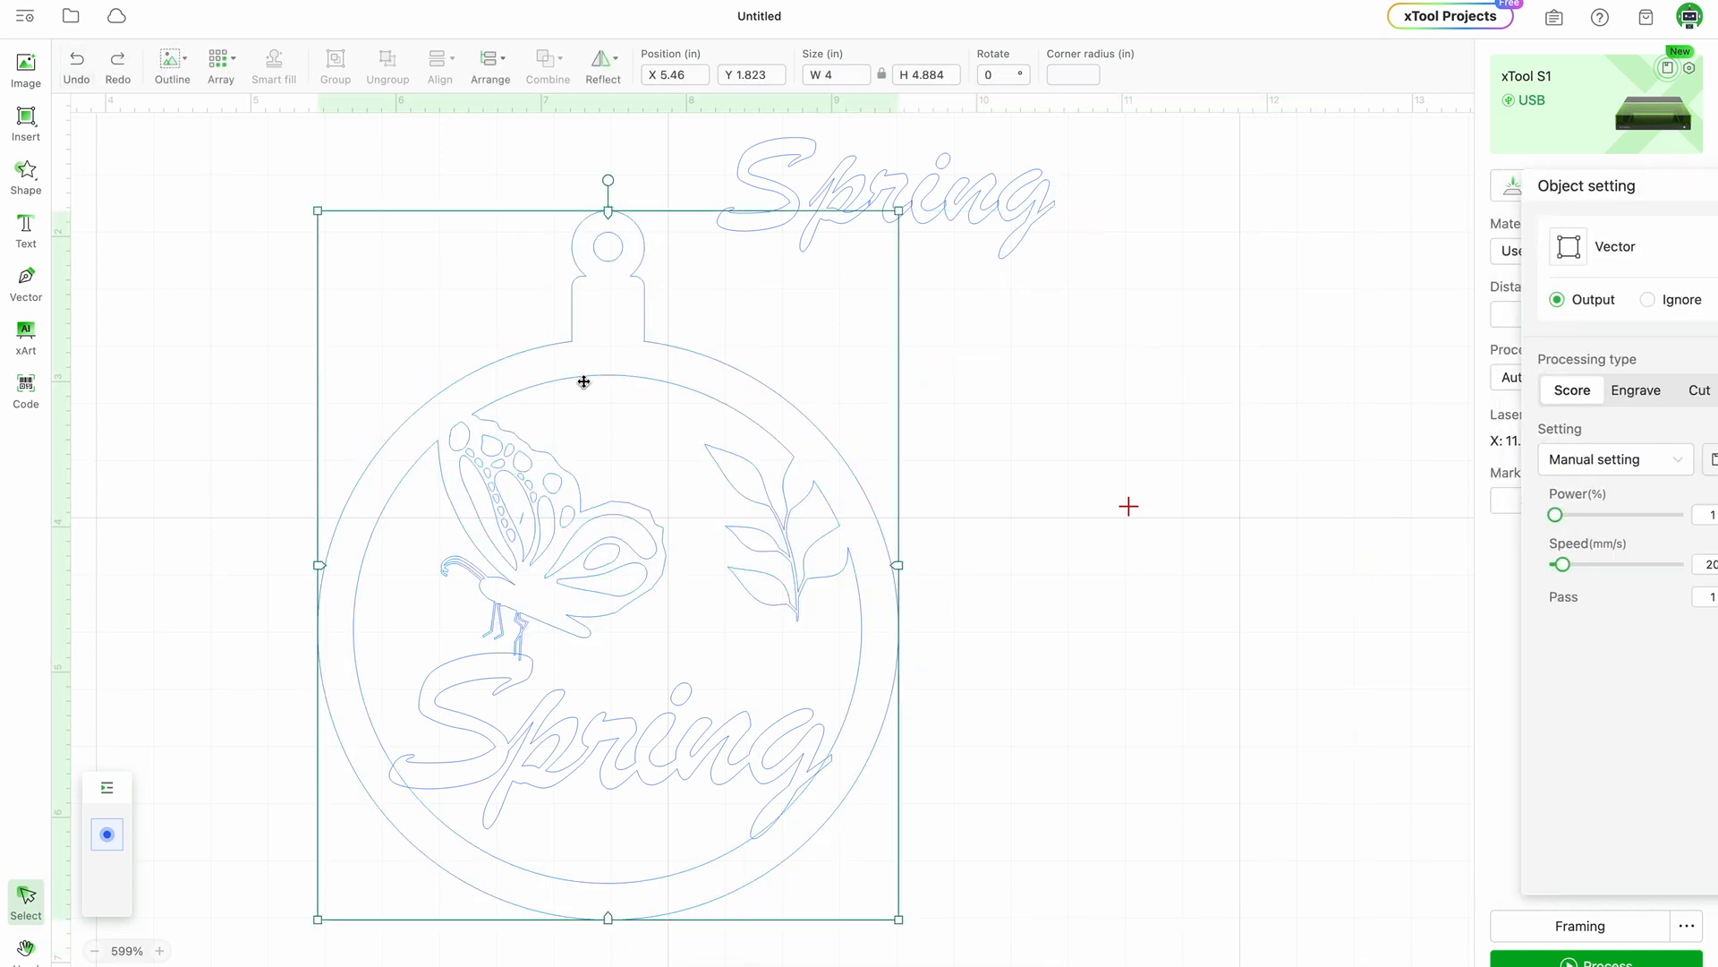
{"action": "left_click", "coordinate": [172, 69]}
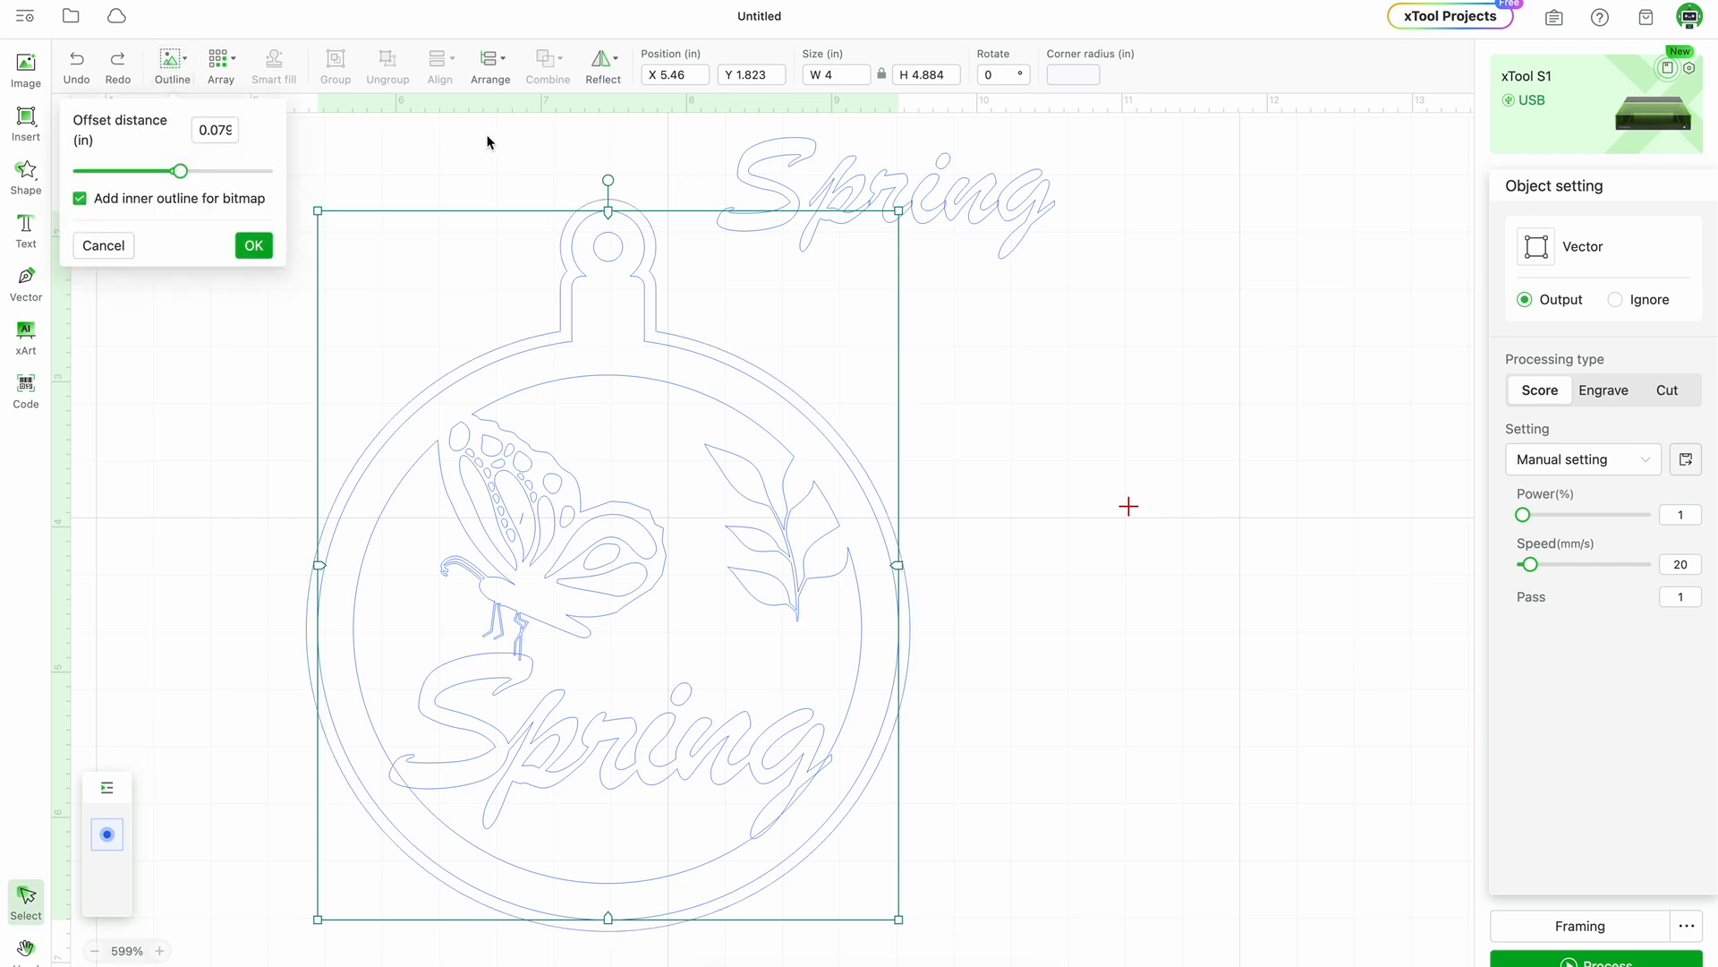
{"action": "left_click", "coordinate": [121, 246]}
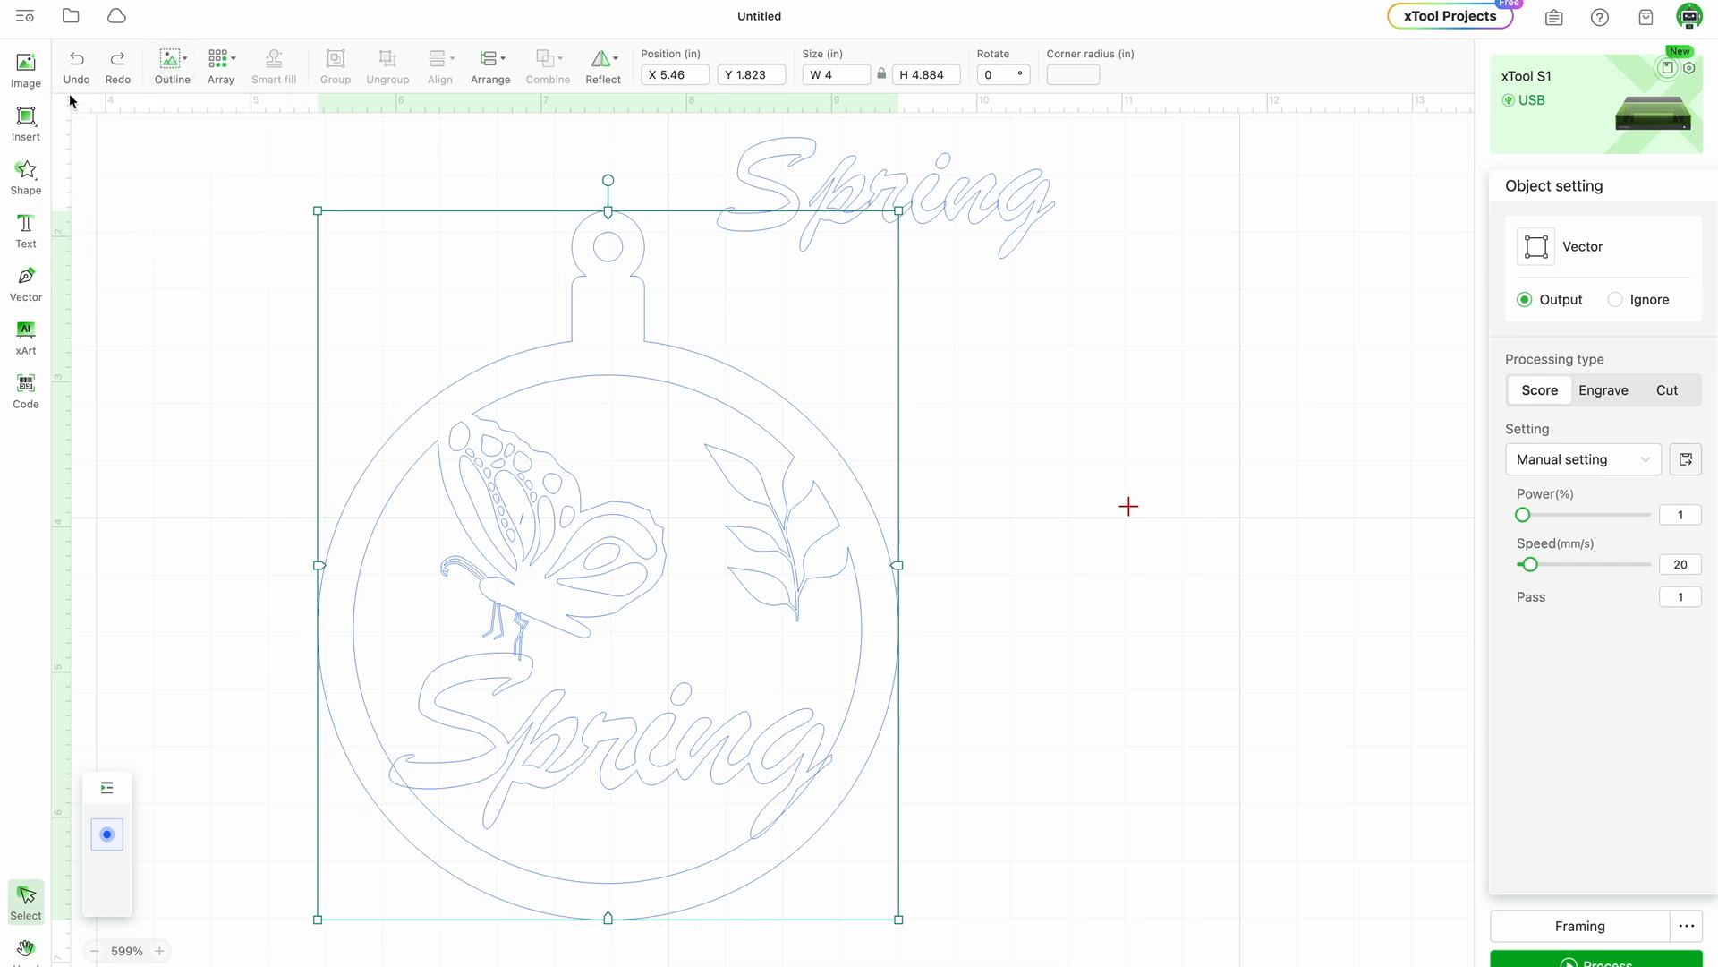
Switch the measurement unit to millimetres in the general settings.
{"action": "left_click", "coordinate": [25, 15]}
{"action": "left_click", "coordinate": [100, 50]}
{"action": "left_click", "coordinate": [806, 375]}
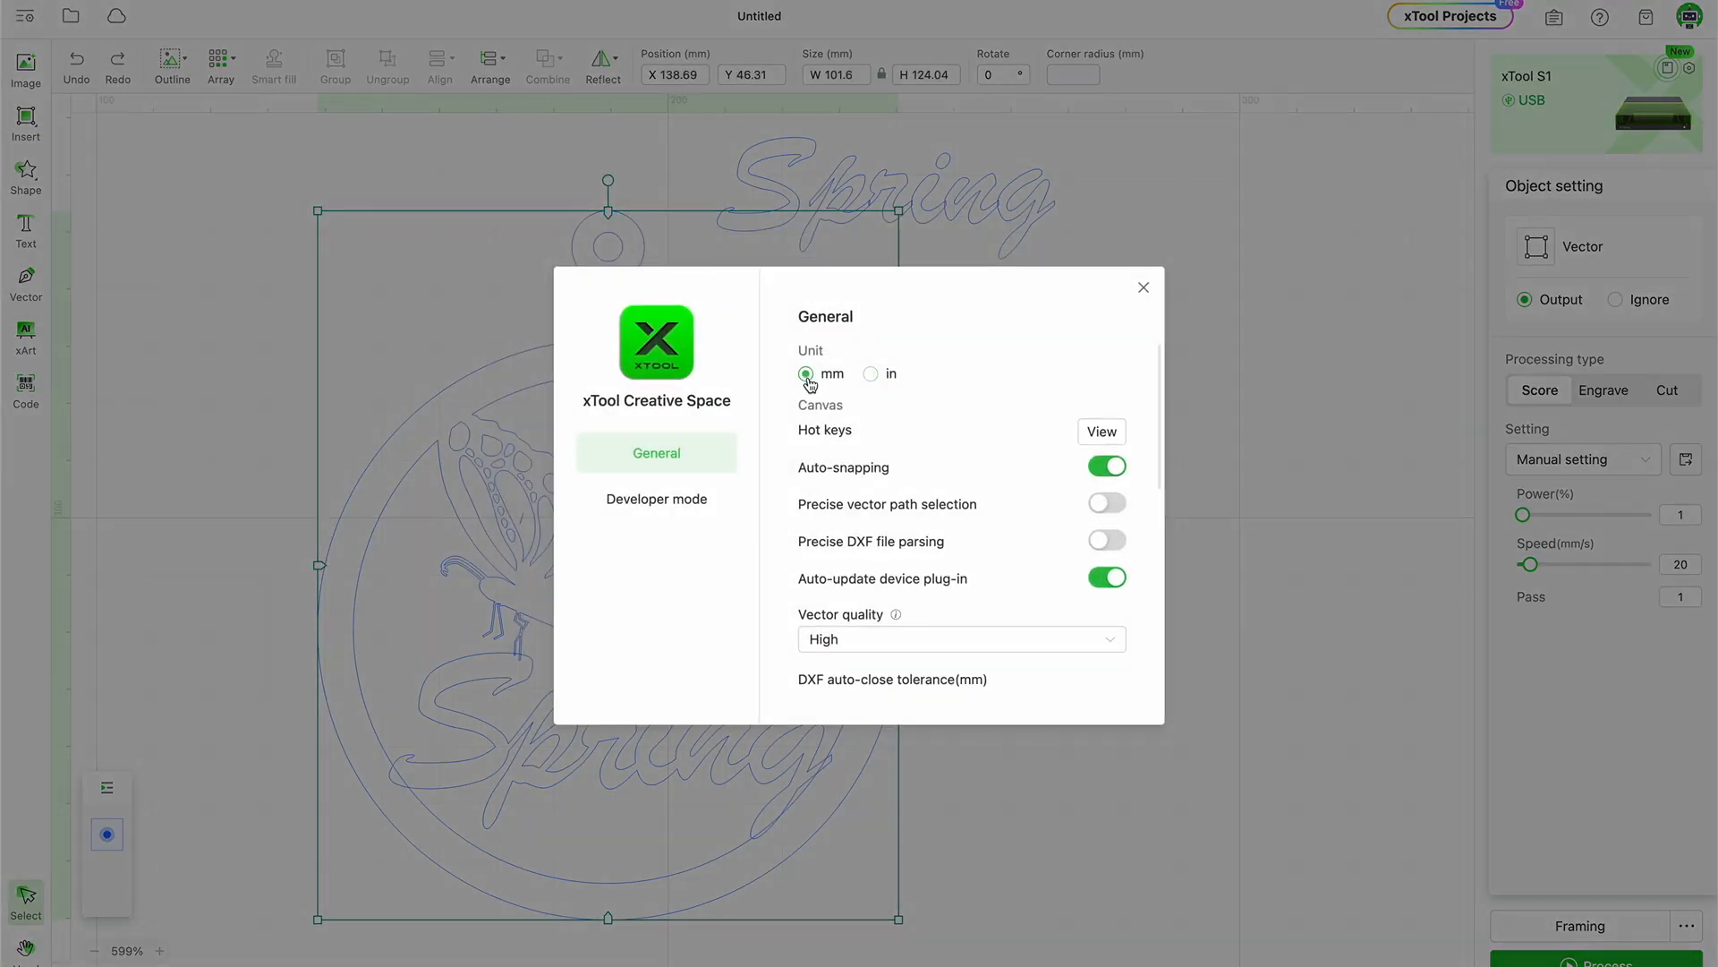
{"action": "left_click", "coordinate": [1145, 288]}
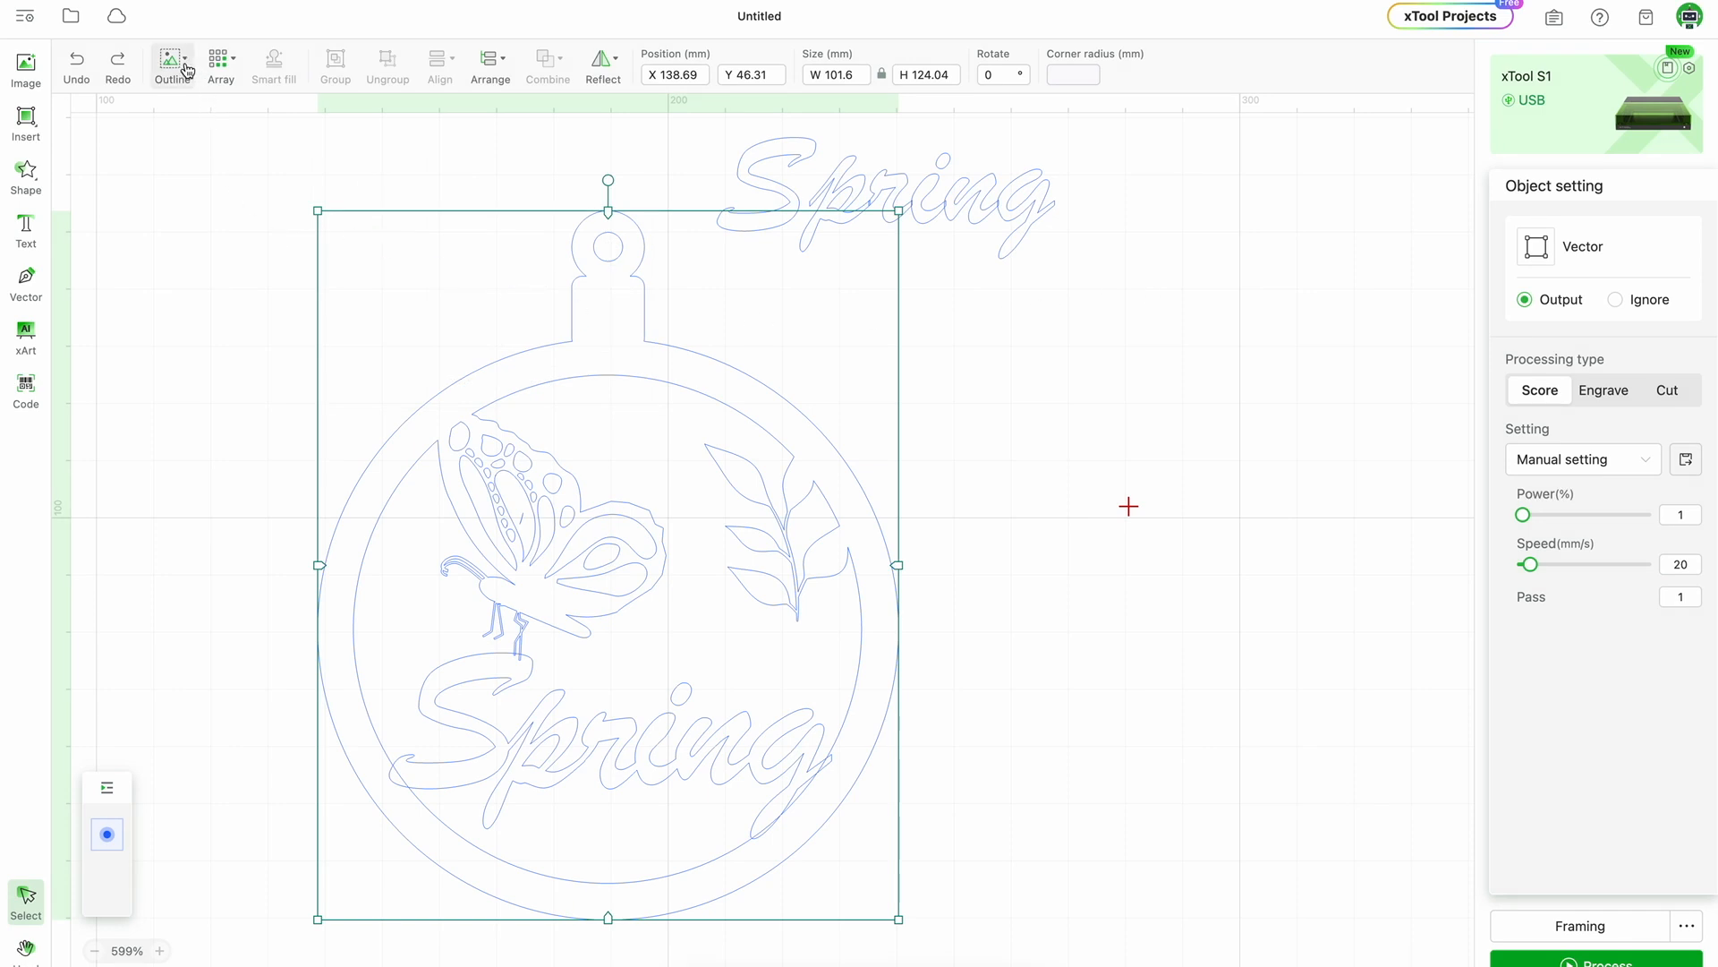
Try a 2 mm outline around the ornament, move the ornament off it, and undo both changes.
{"action": "left_click", "coordinate": [187, 70]}
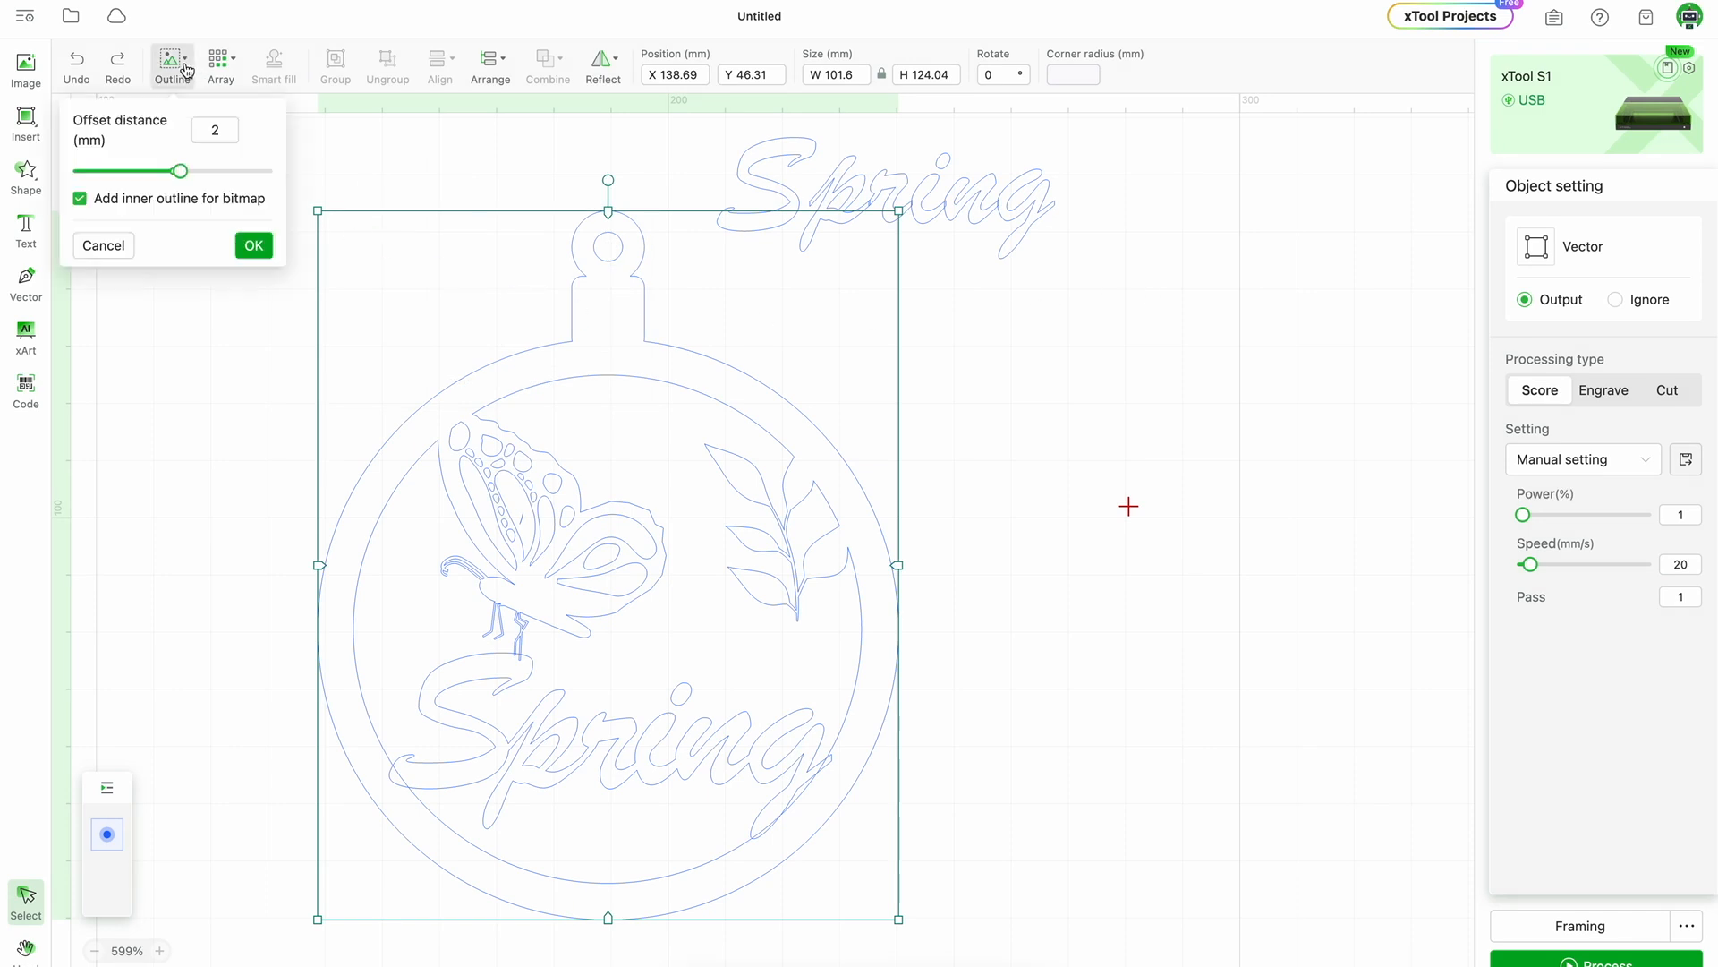
{"action": "left_click", "coordinate": [255, 247]}
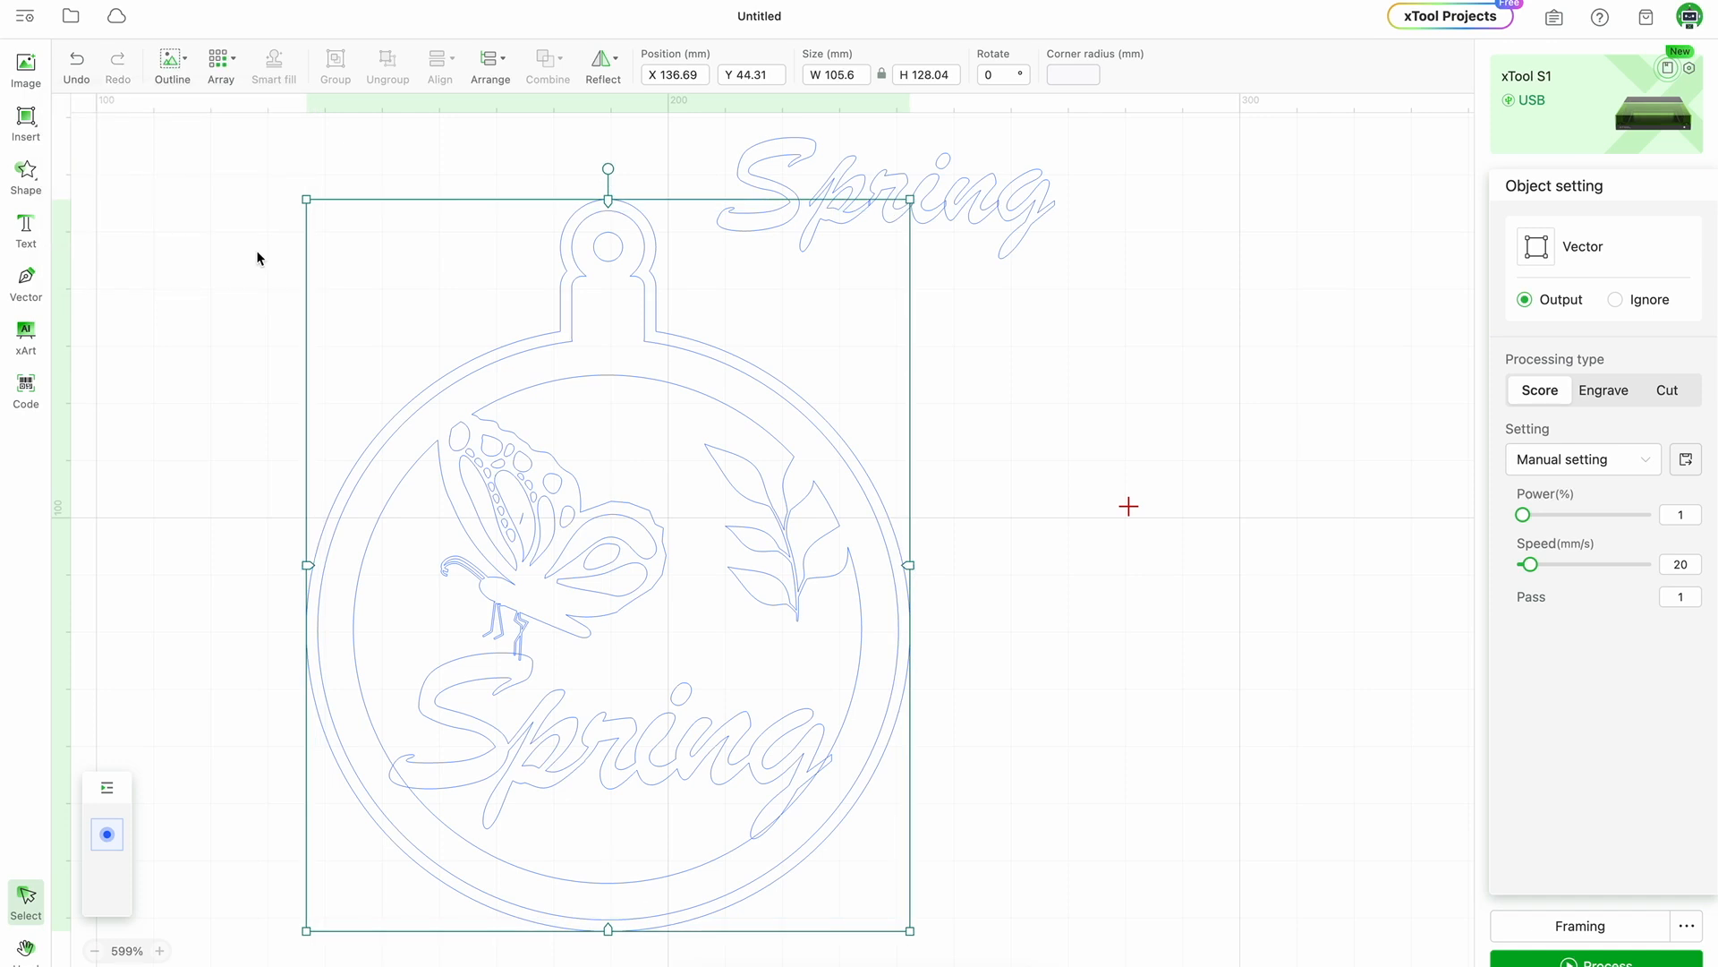
{"action": "left_click", "coordinate": [256, 258]}
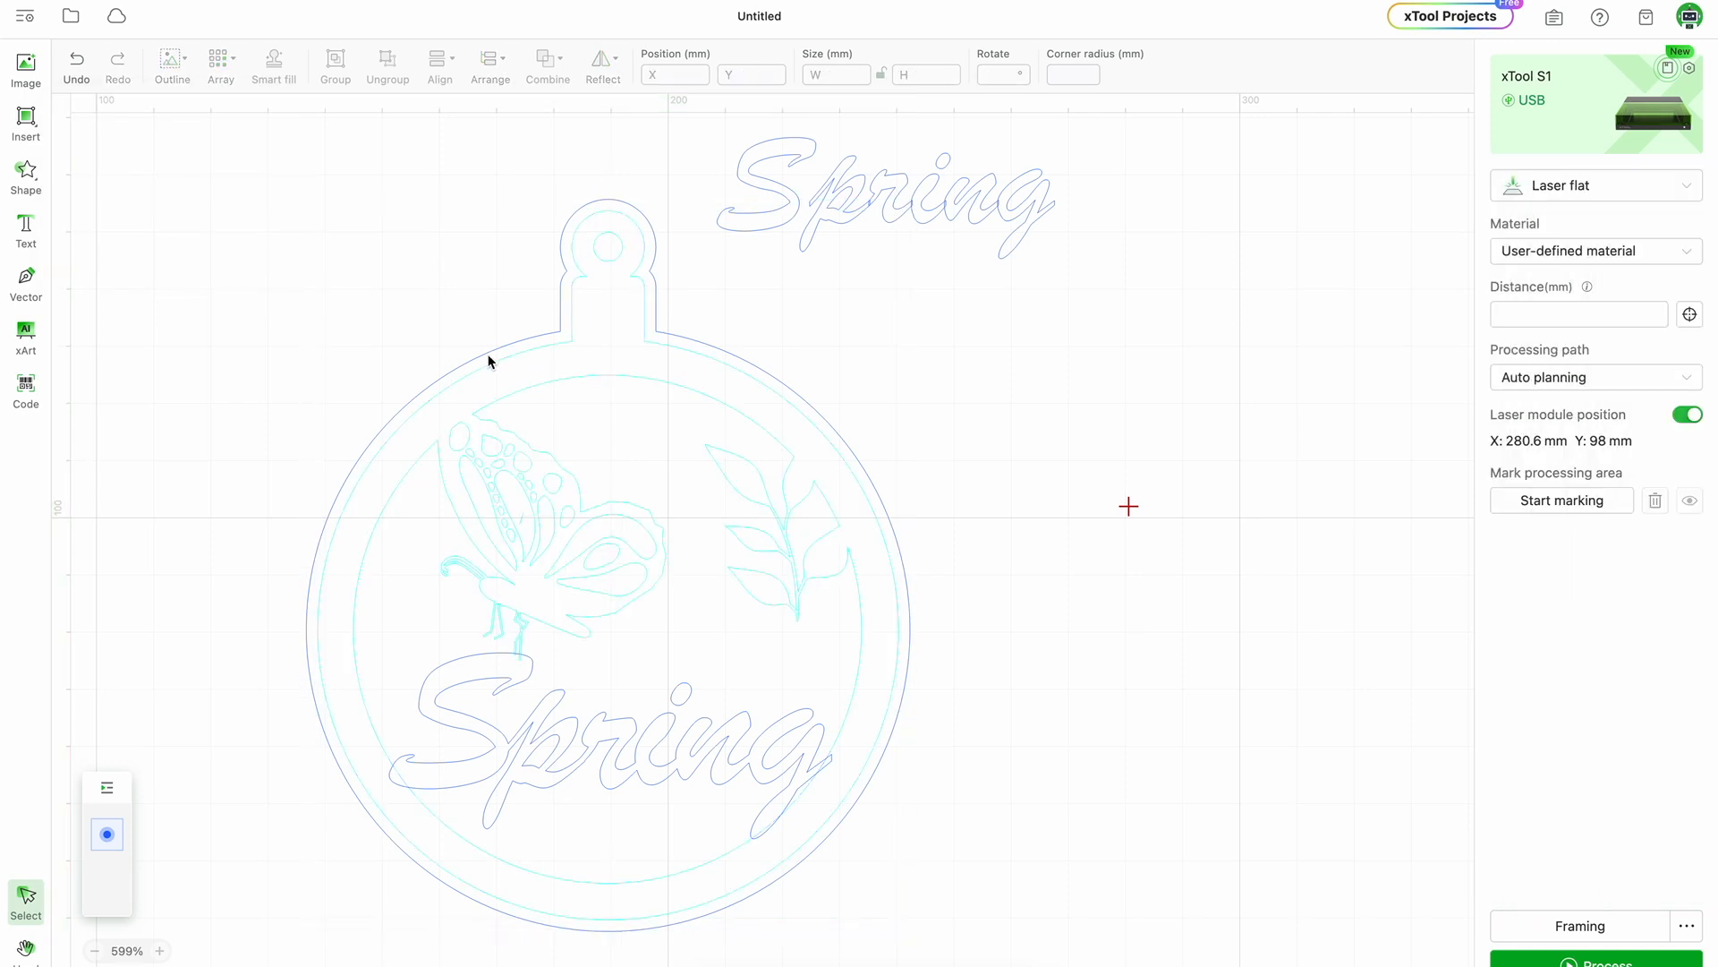
{"action": "left_click", "coordinate": [490, 356]}
{"action": "left_click_drag", "start_coordinate": [490, 356], "coordinate": [831, 460]}
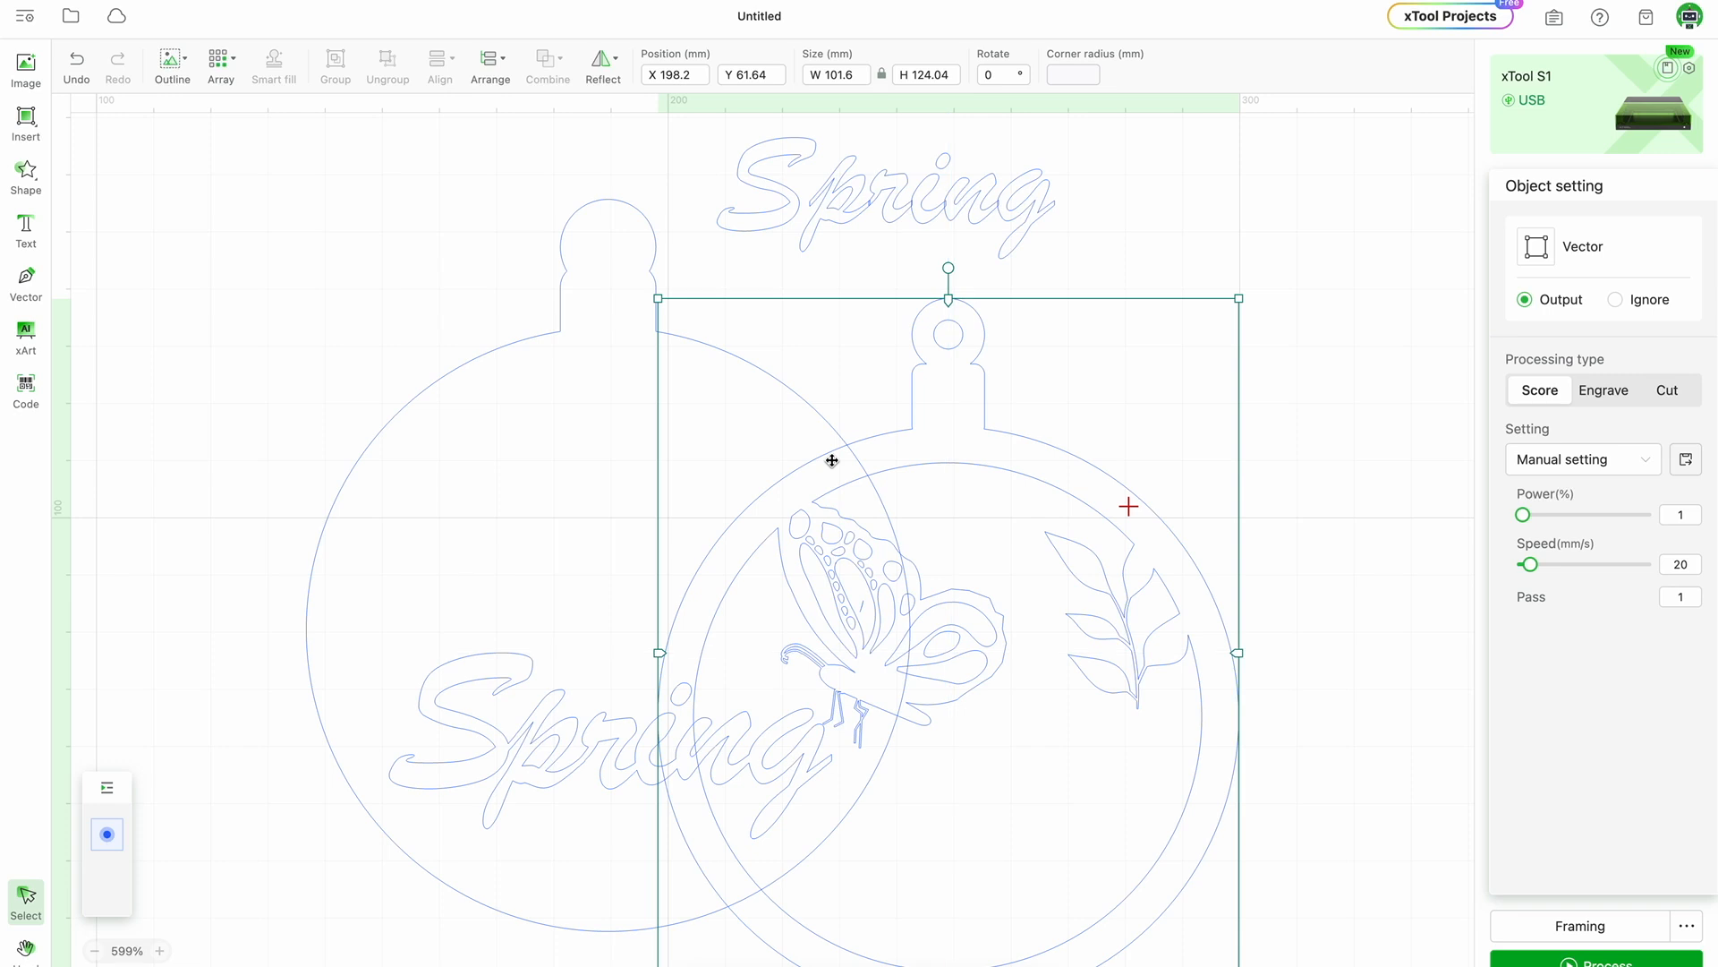
{"action": "left_click", "coordinate": [75, 70]}
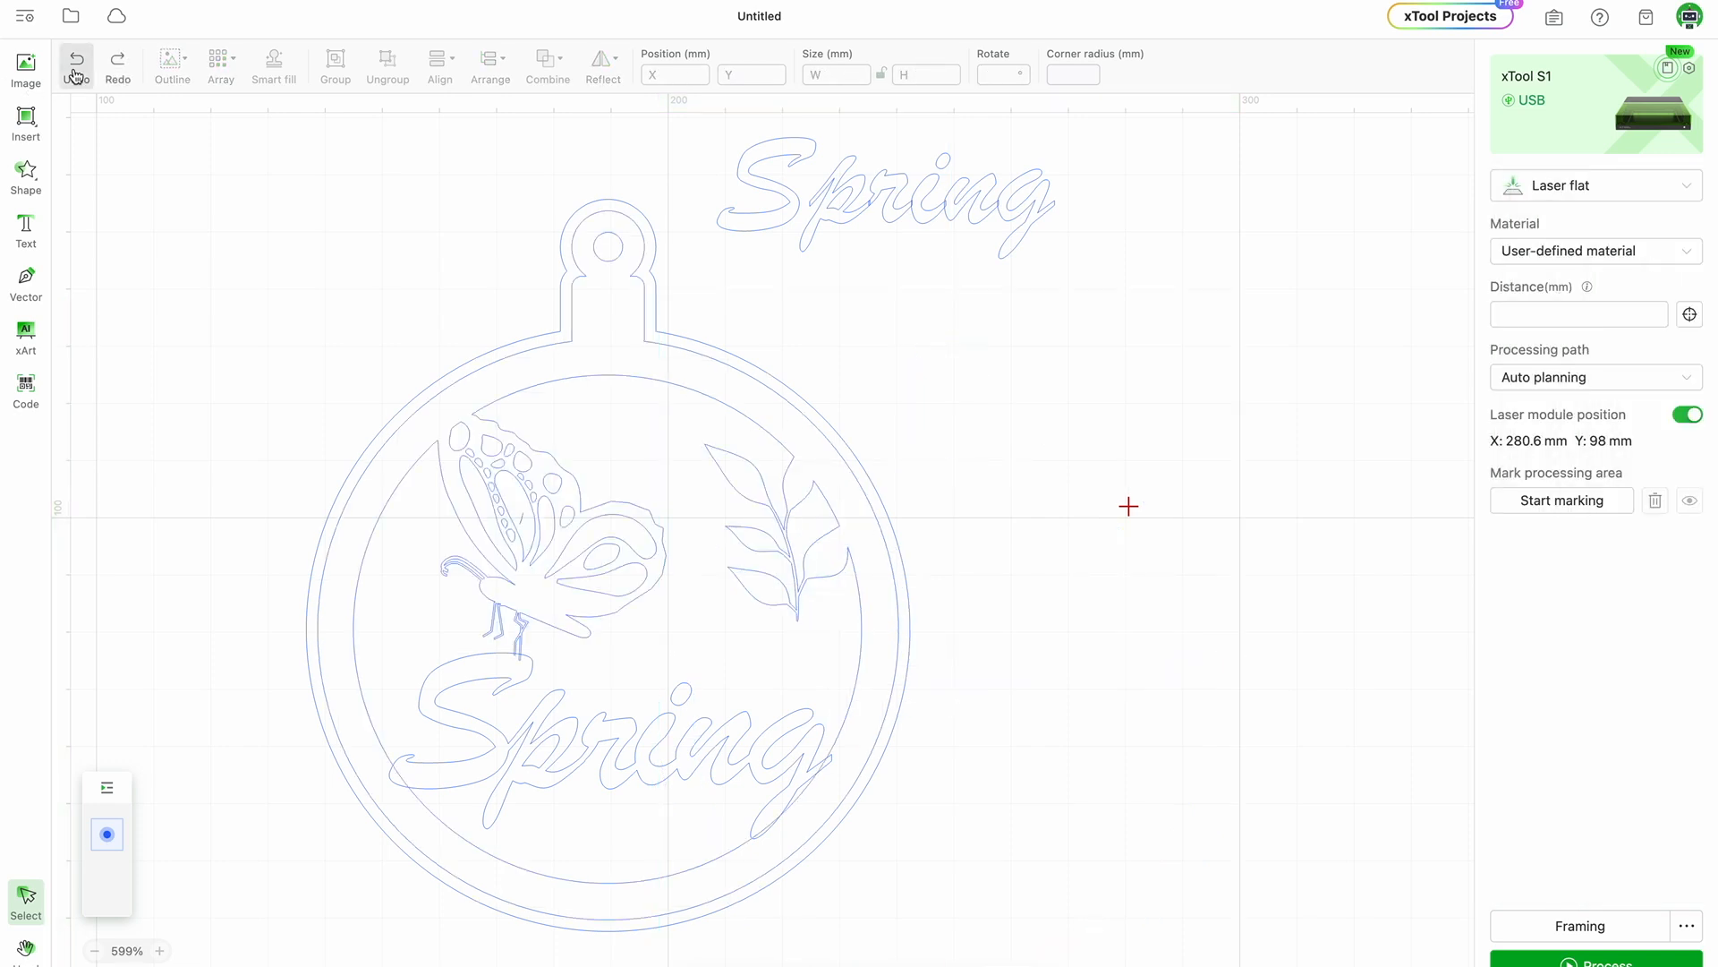
{"action": "left_click", "coordinate": [75, 72]}
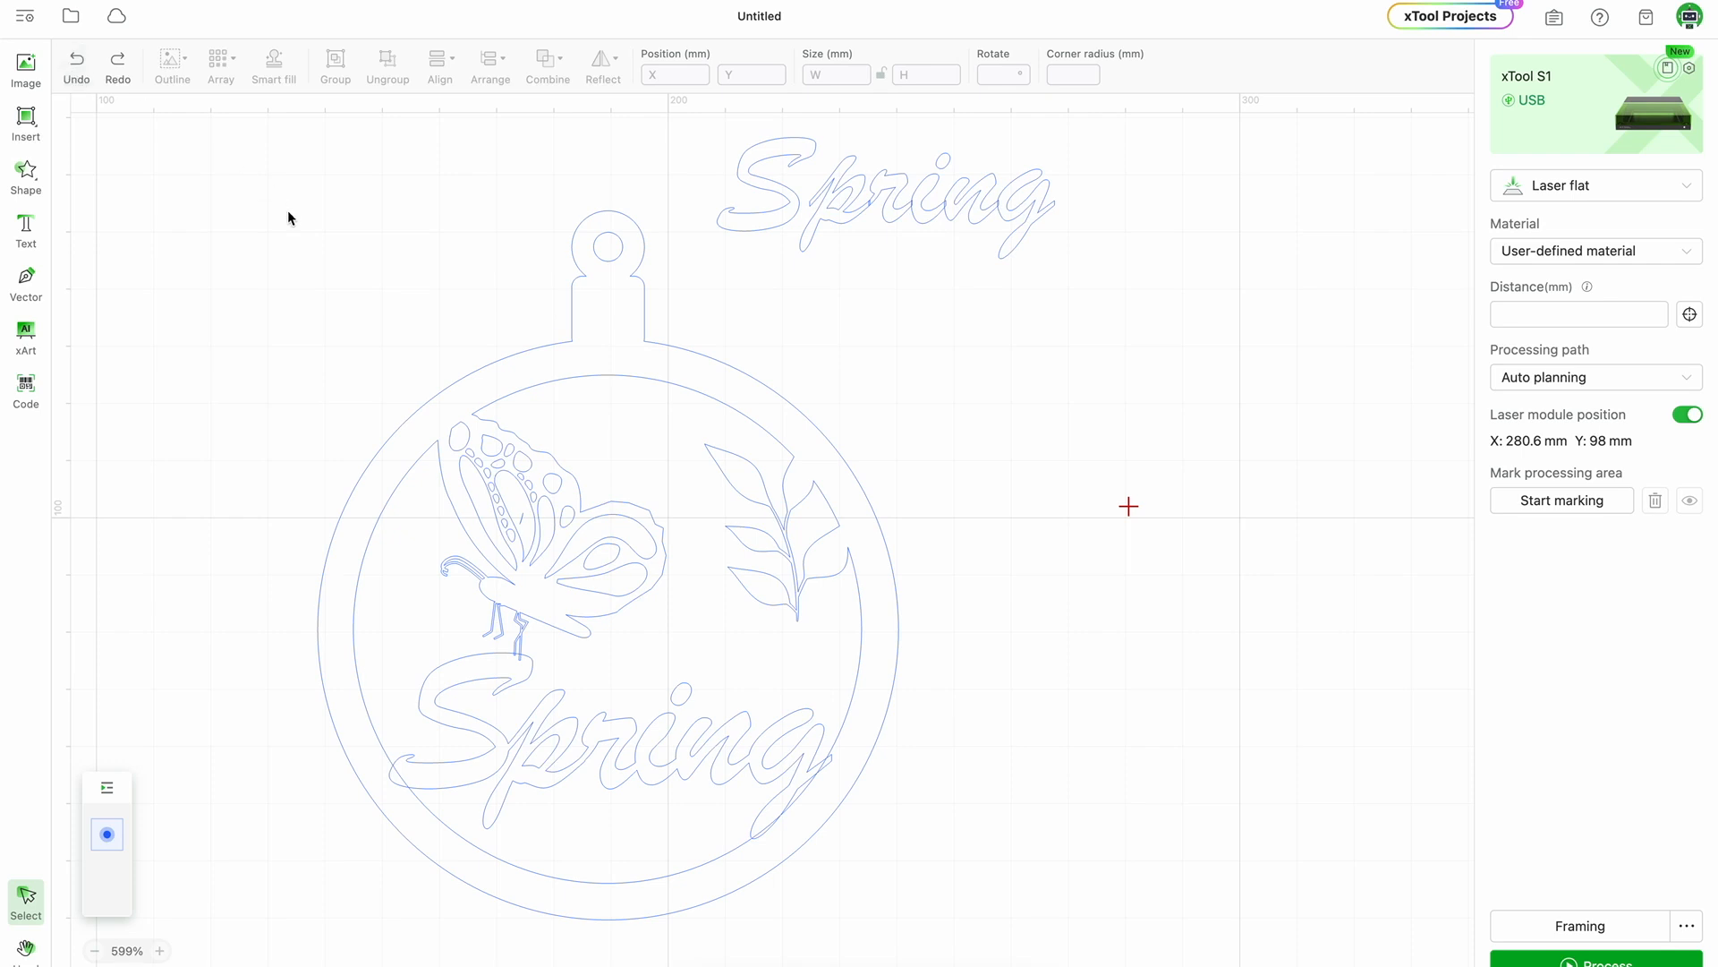
Select the ornament together with the "Spring" lettering inside it and unite them into one vector shape.
{"action": "left_click_drag", "start_coordinate": [210, 215], "coordinate": [829, 860]}
{"action": "left_click", "coordinate": [1281, 713]}
{"action": "left_click_drag", "start_coordinate": [948, 742], "coordinate": [241, 527]}
{"action": "left_click", "coordinate": [547, 63]}
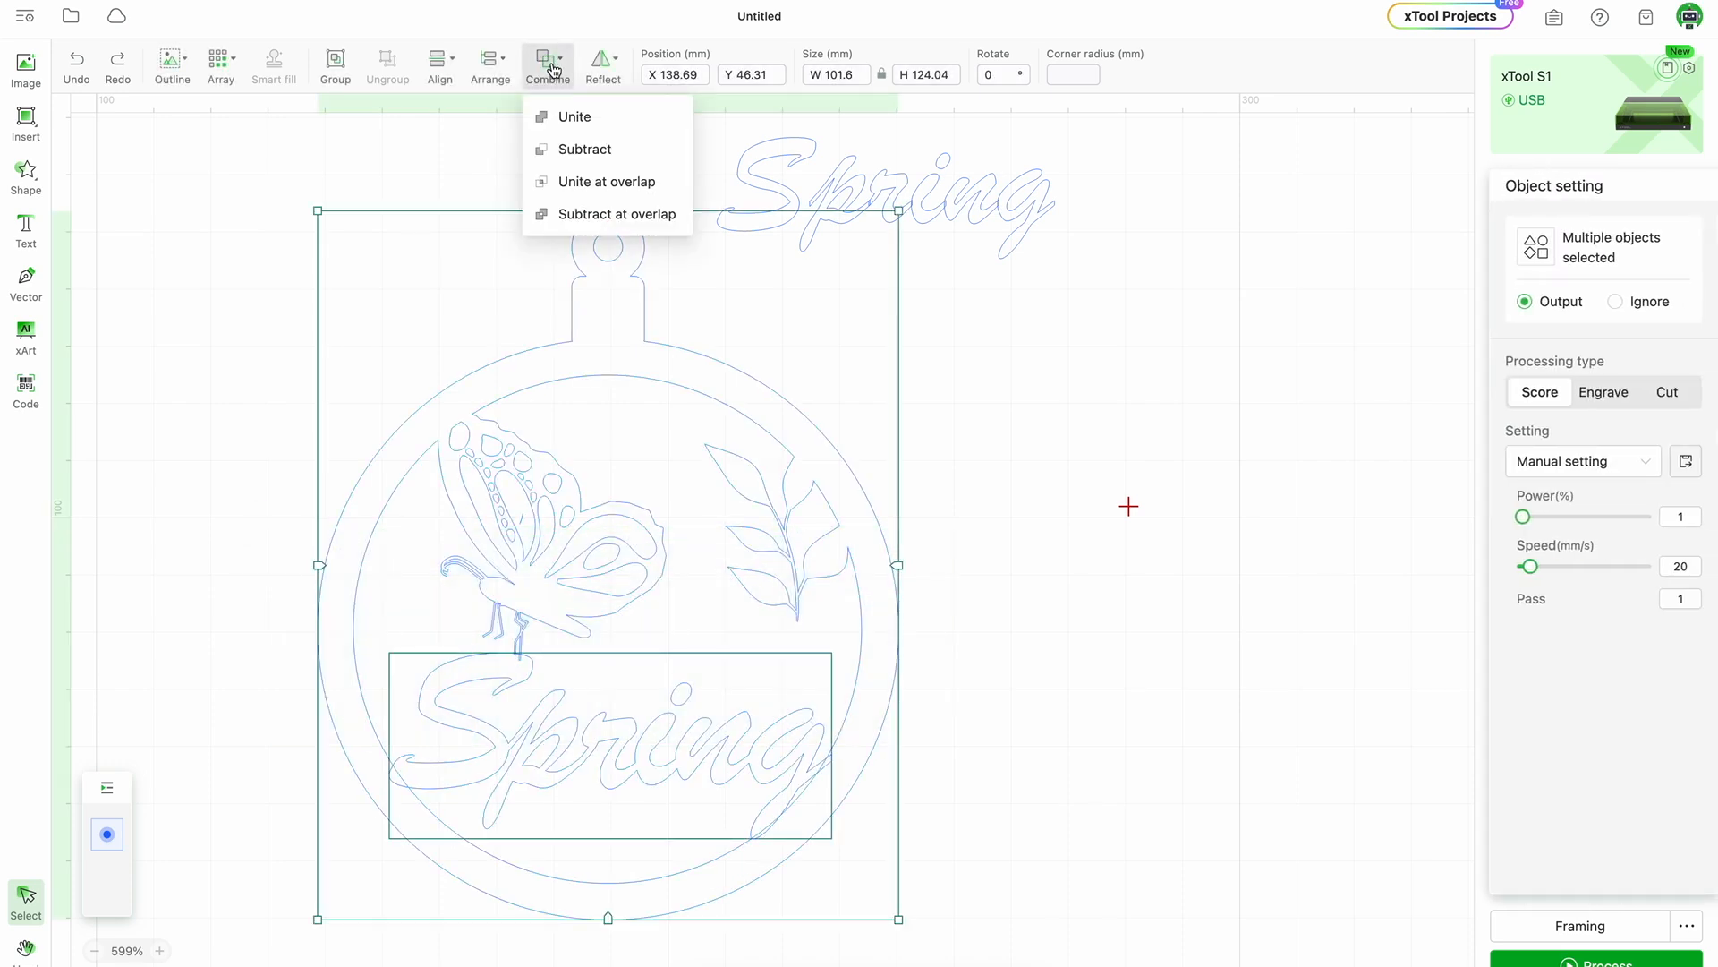
{"action": "left_click", "coordinate": [558, 116]}
Add a 2 mm outline around the united ornament and move that outline aside to about X 227.79, Y 42.31 mm.
{"action": "left_click", "coordinate": [861, 417]}
{"action": "left_click", "coordinate": [710, 468]}
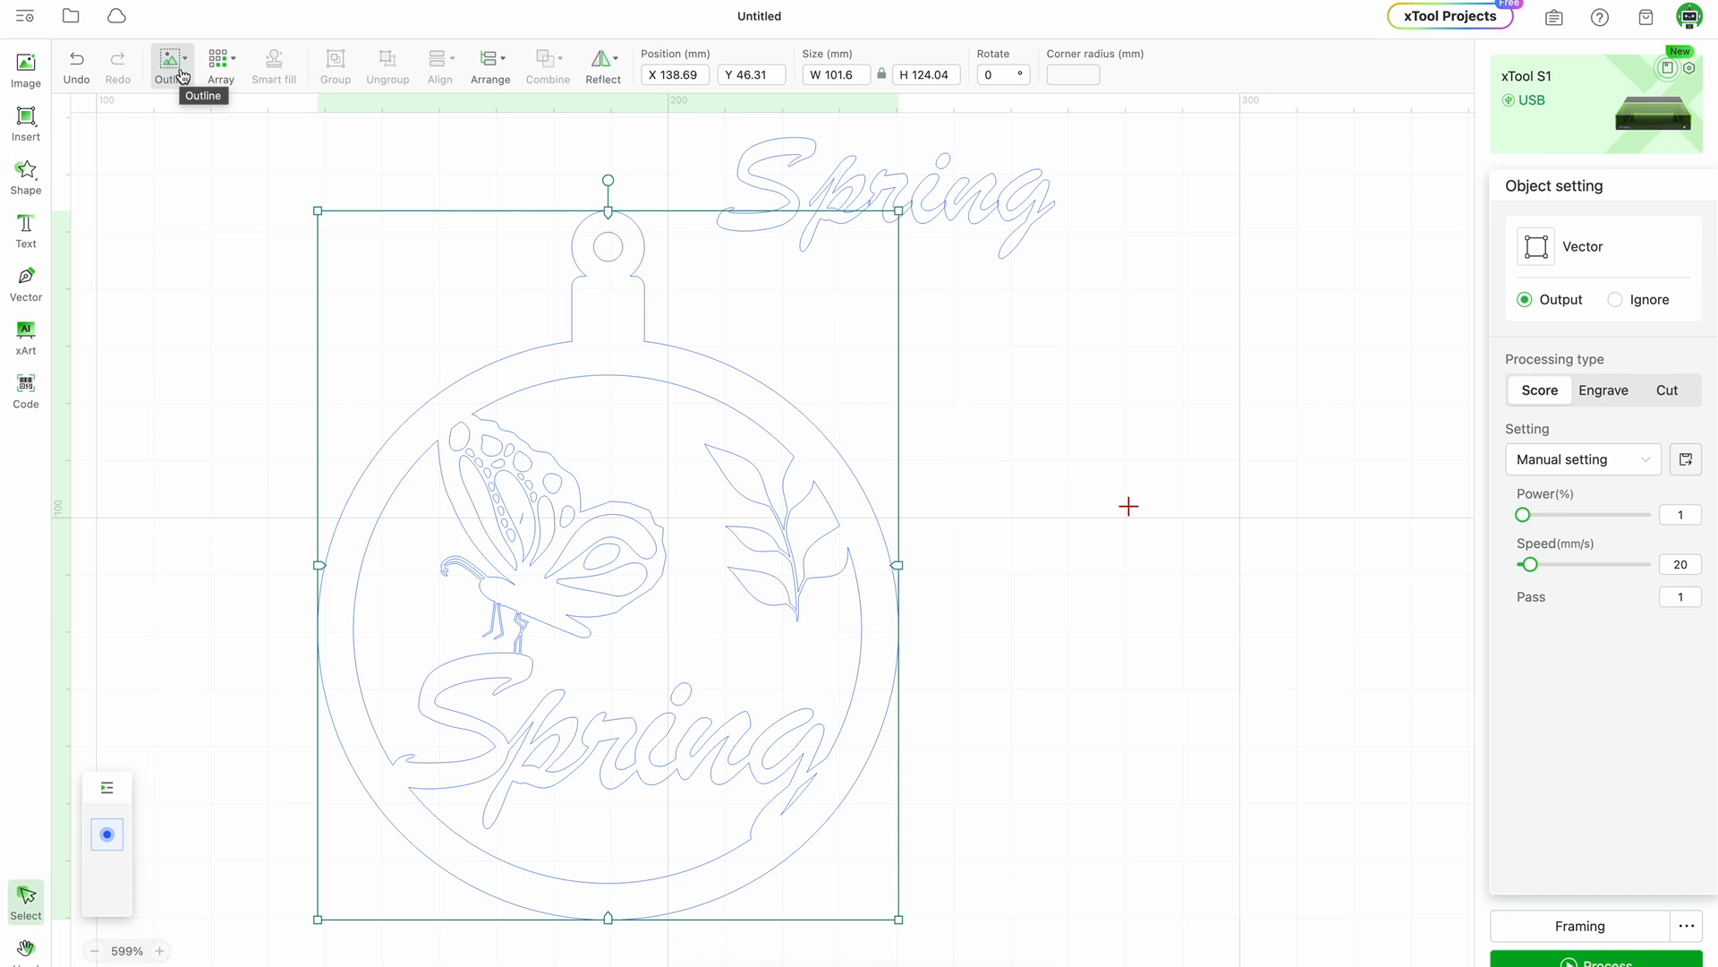
{"action": "left_click", "coordinate": [182, 76]}
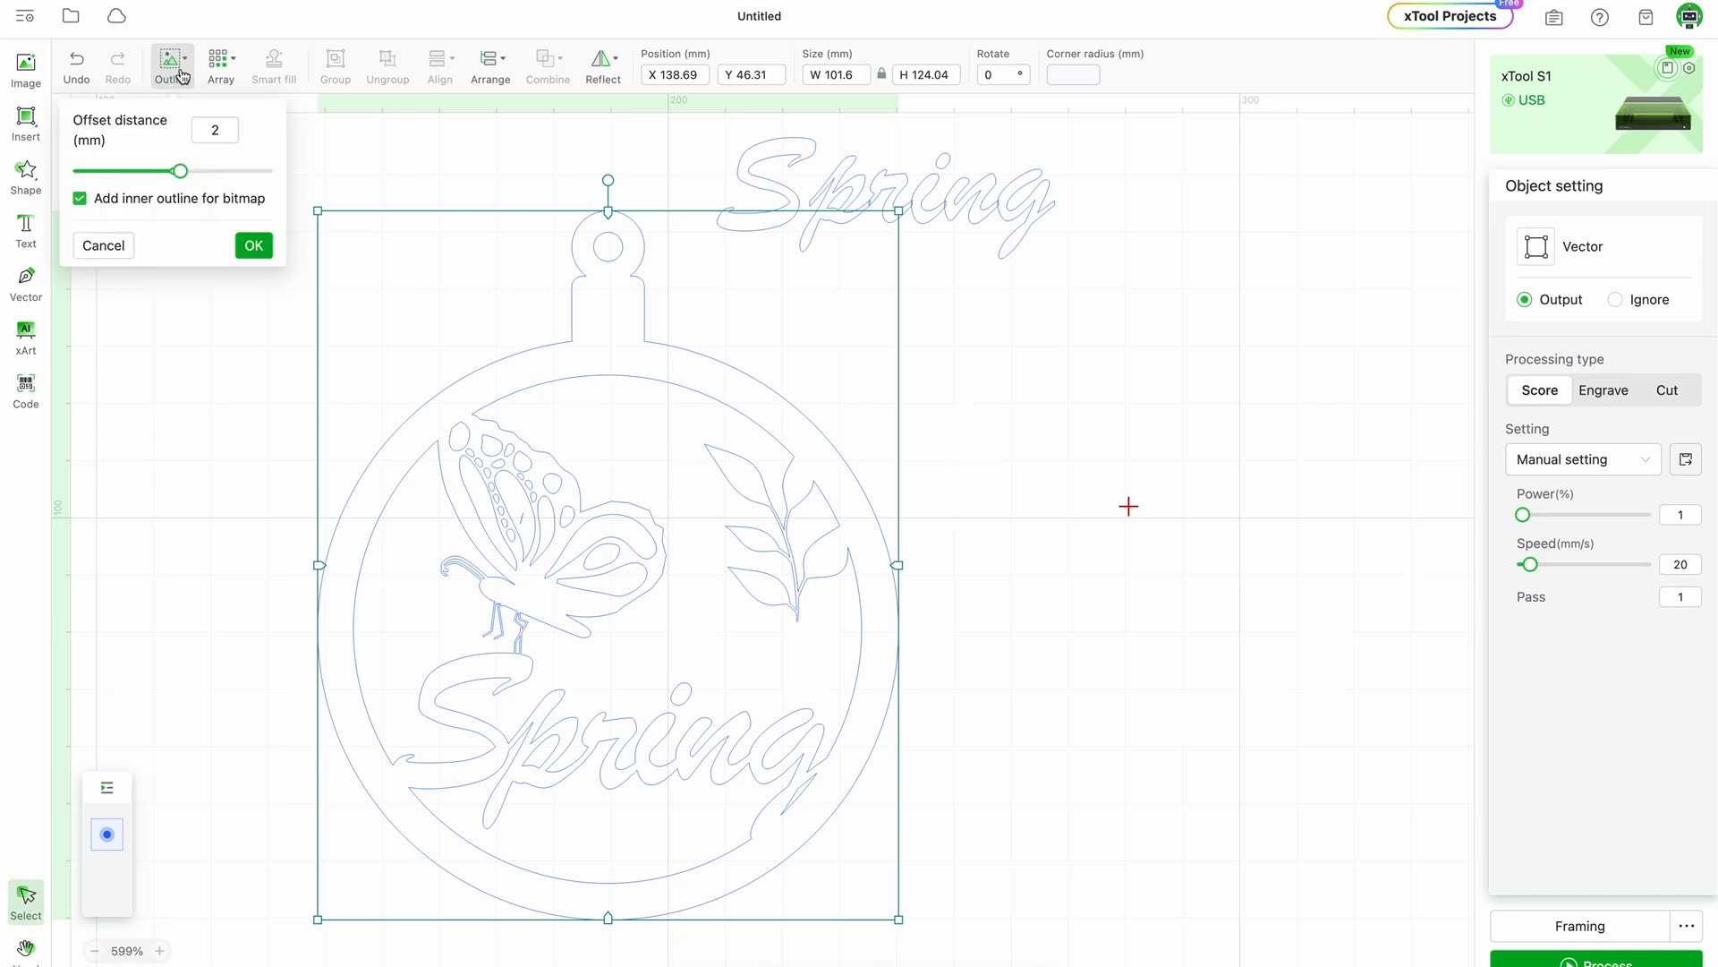
{"action": "left_click", "coordinate": [253, 246]}
{"action": "left_click_drag", "start_coordinate": [529, 475], "coordinate": [1039, 460]}
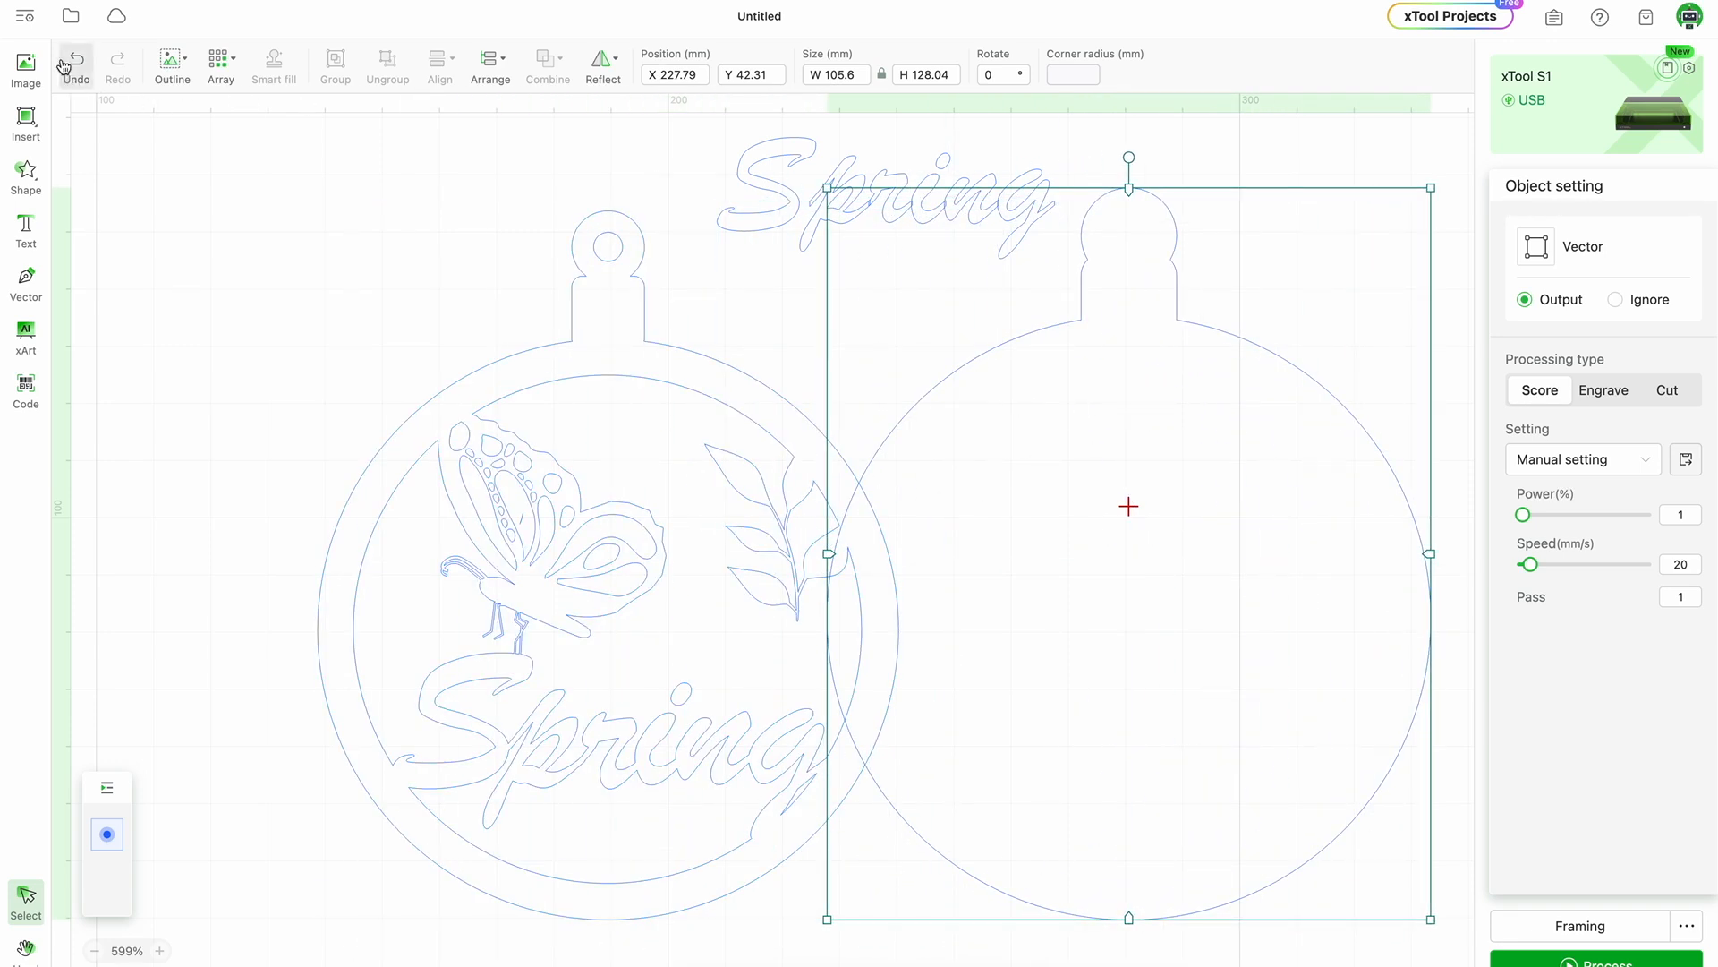
Switch the measurement unit to inches in the general settings and undo the outline's move.
{"action": "left_click", "coordinate": [28, 19]}
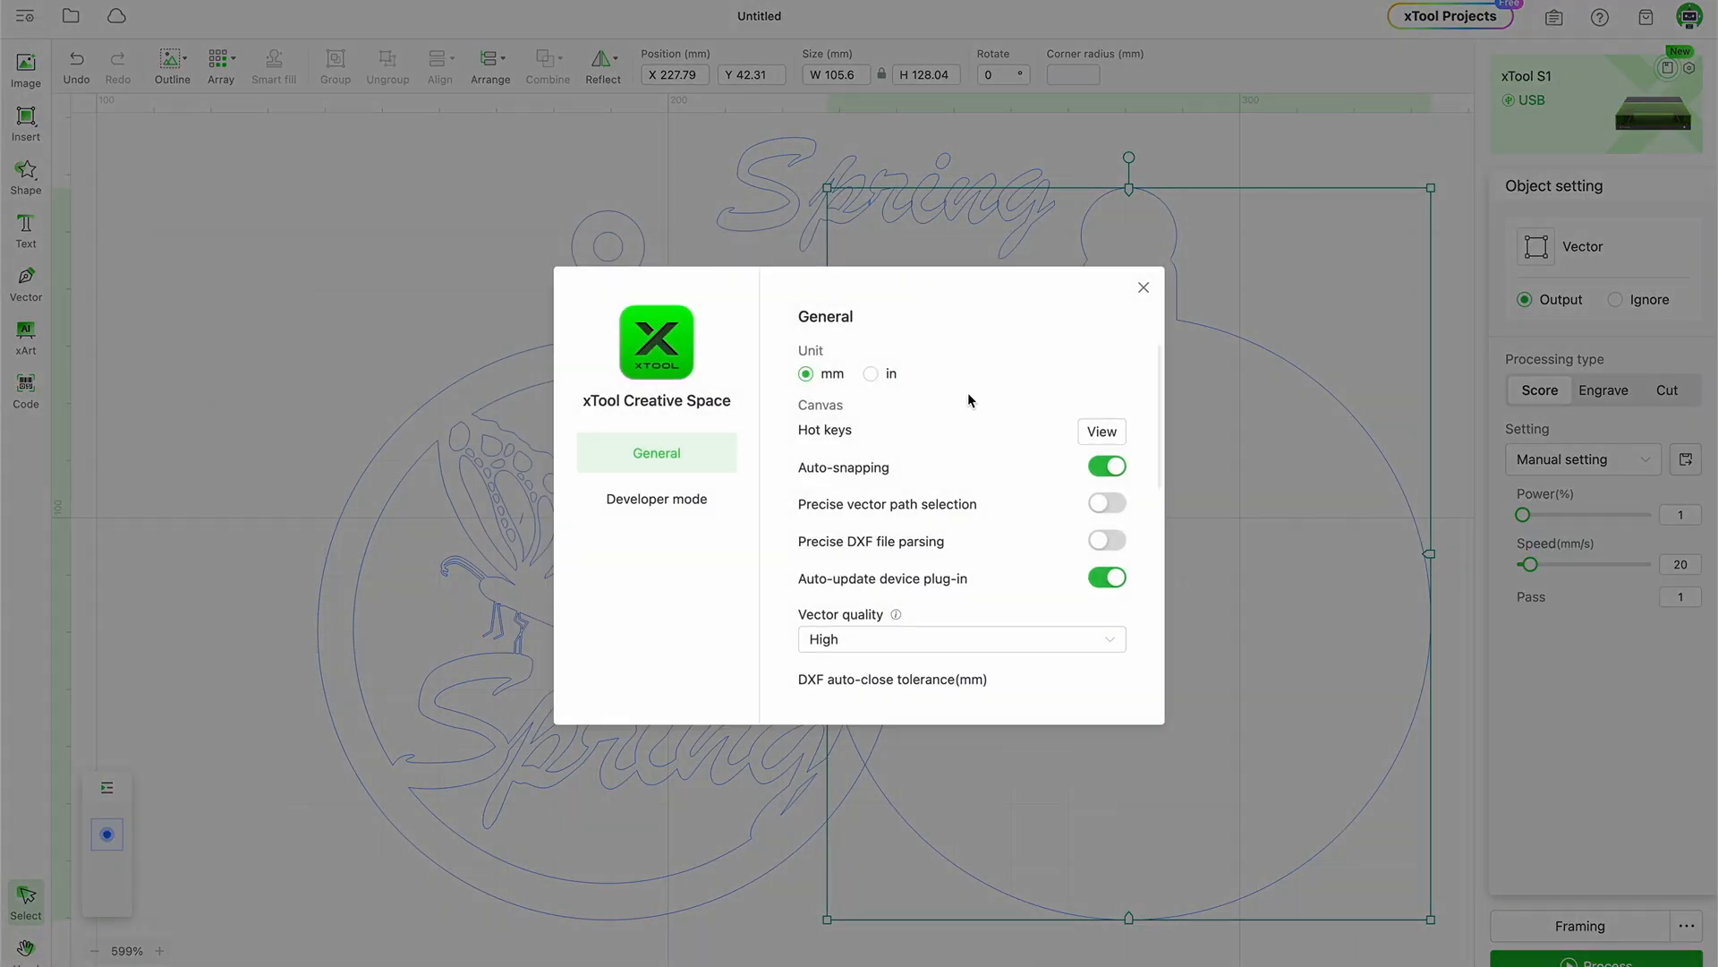
{"action": "left_click", "coordinate": [874, 374]}
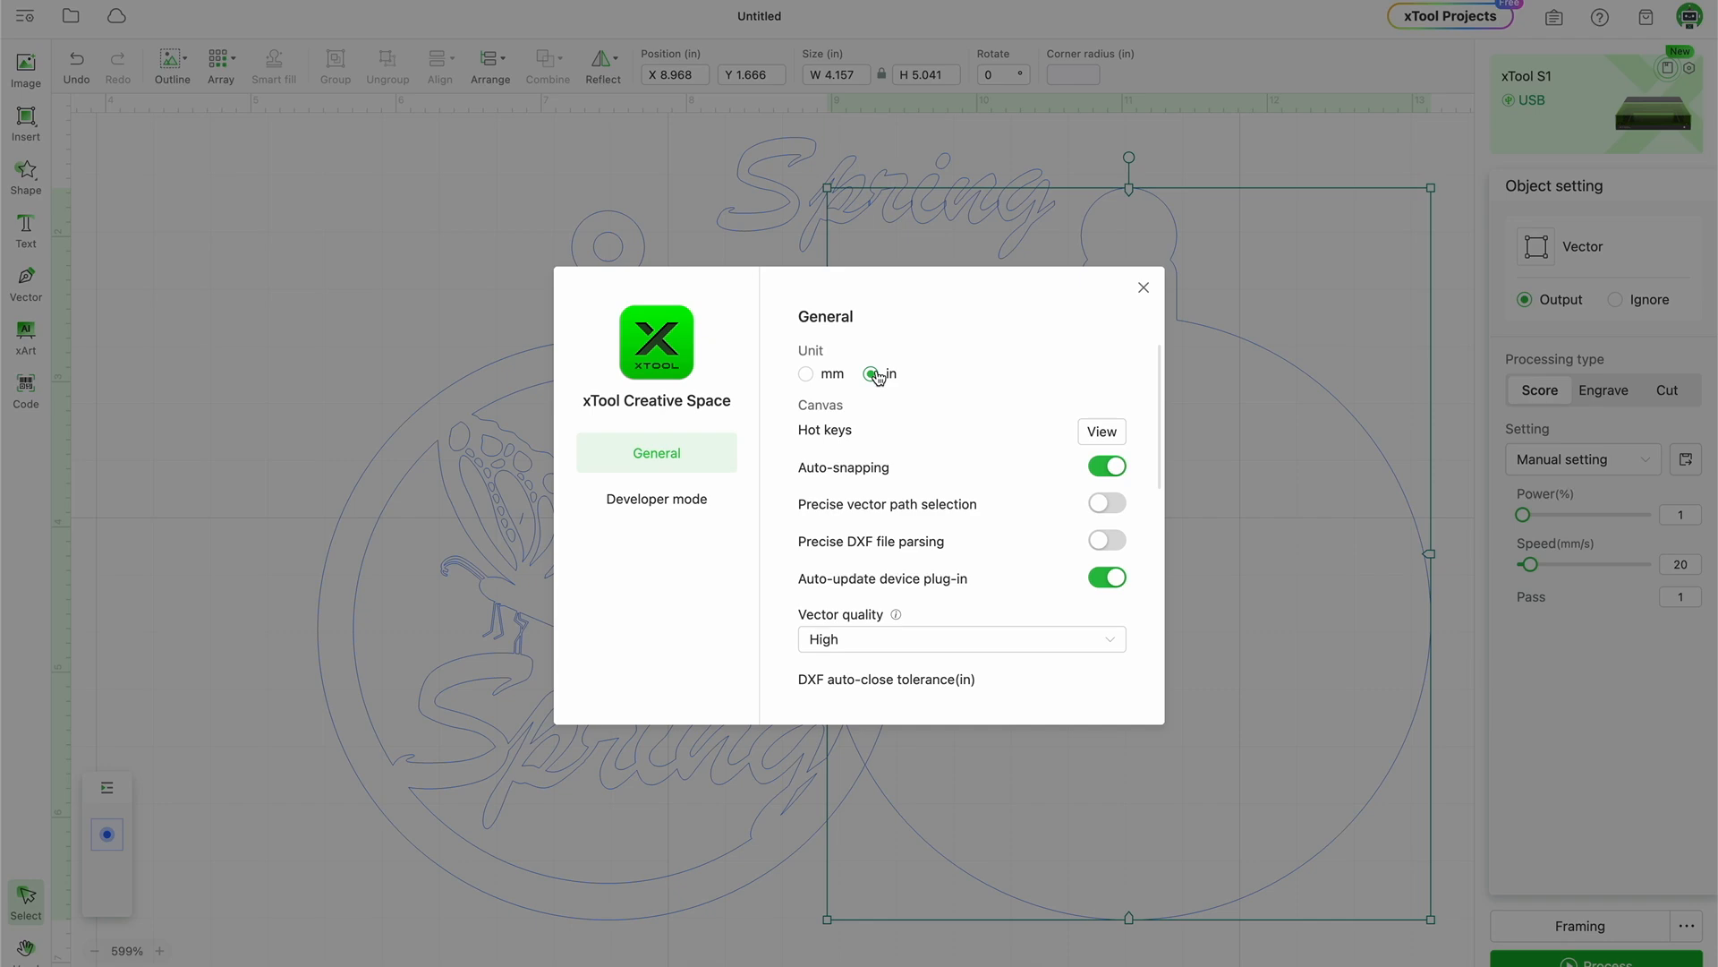
{"action": "left_click", "coordinate": [1141, 285]}
{"action": "left_click", "coordinate": [76, 70]}
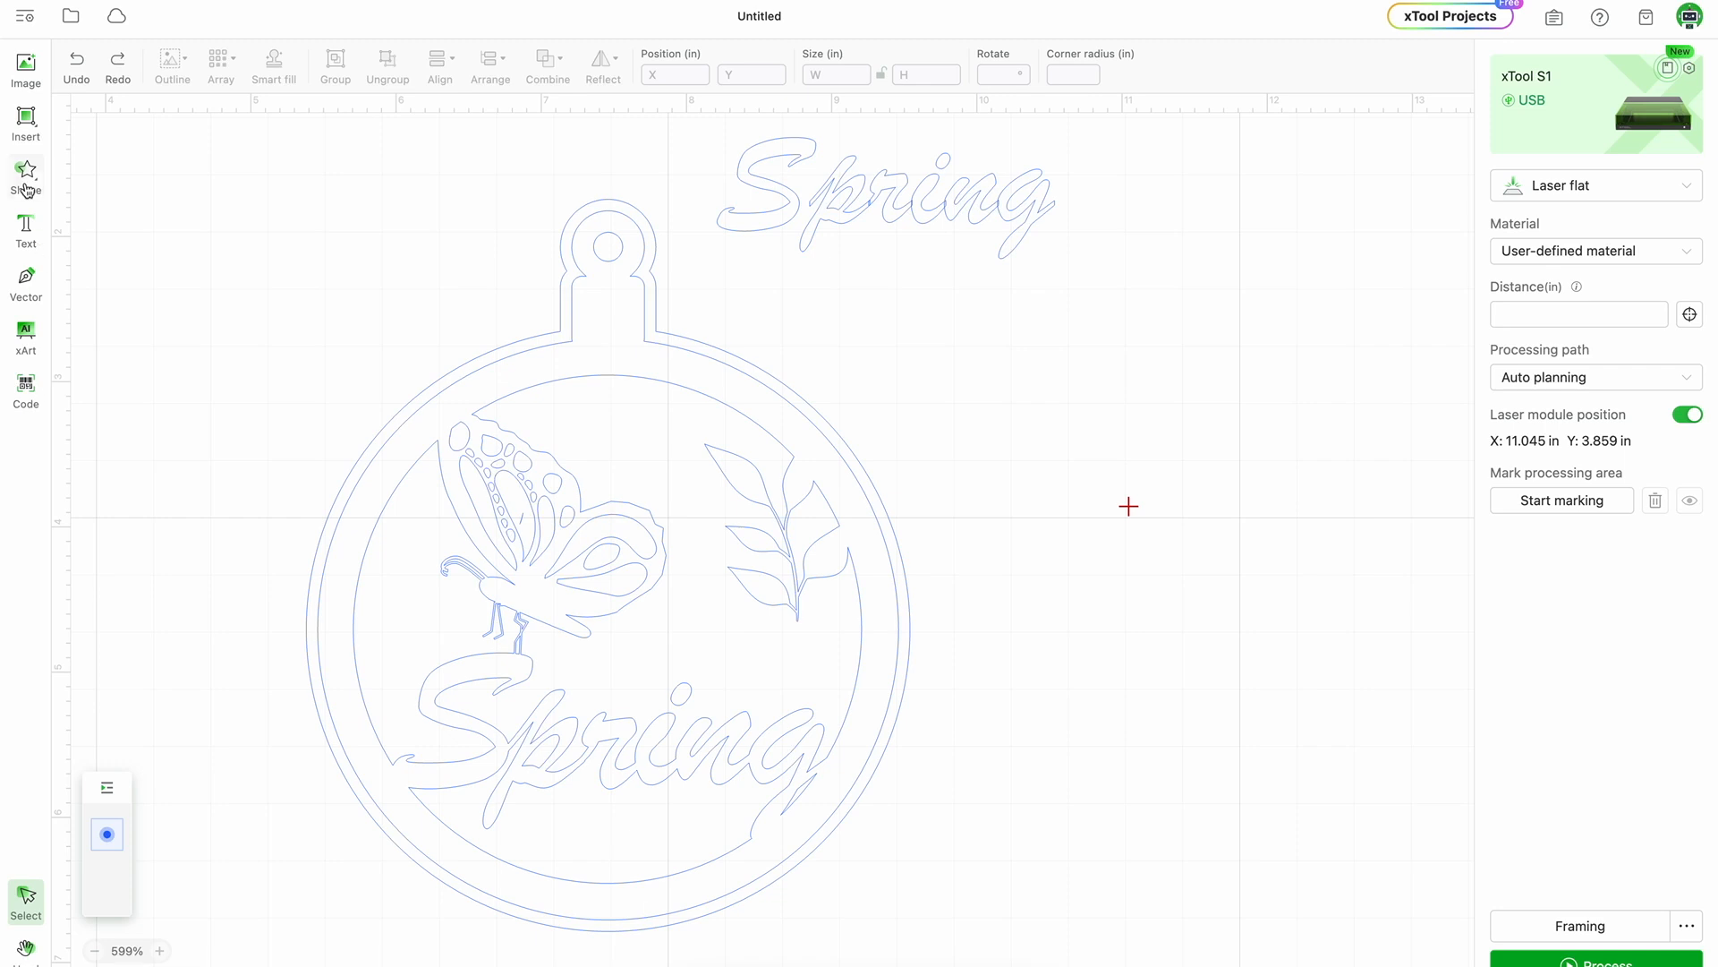
{"action": "left_click", "coordinate": [25, 16]}
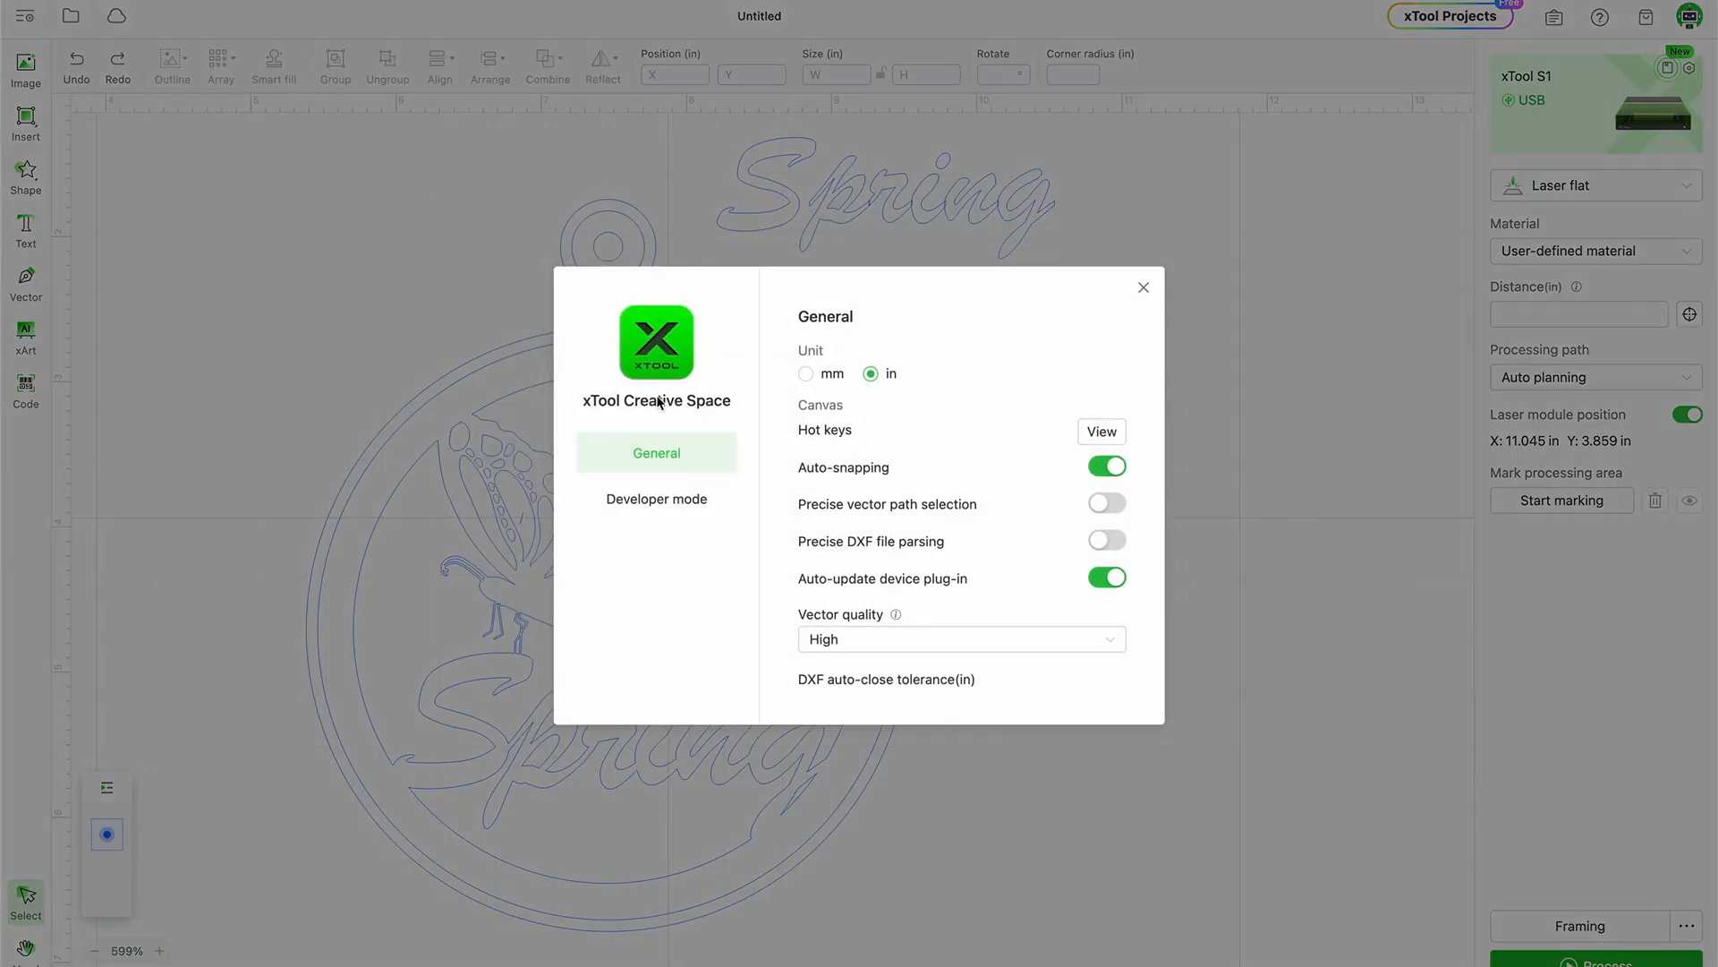
{"action": "left_click", "coordinate": [1143, 287]}
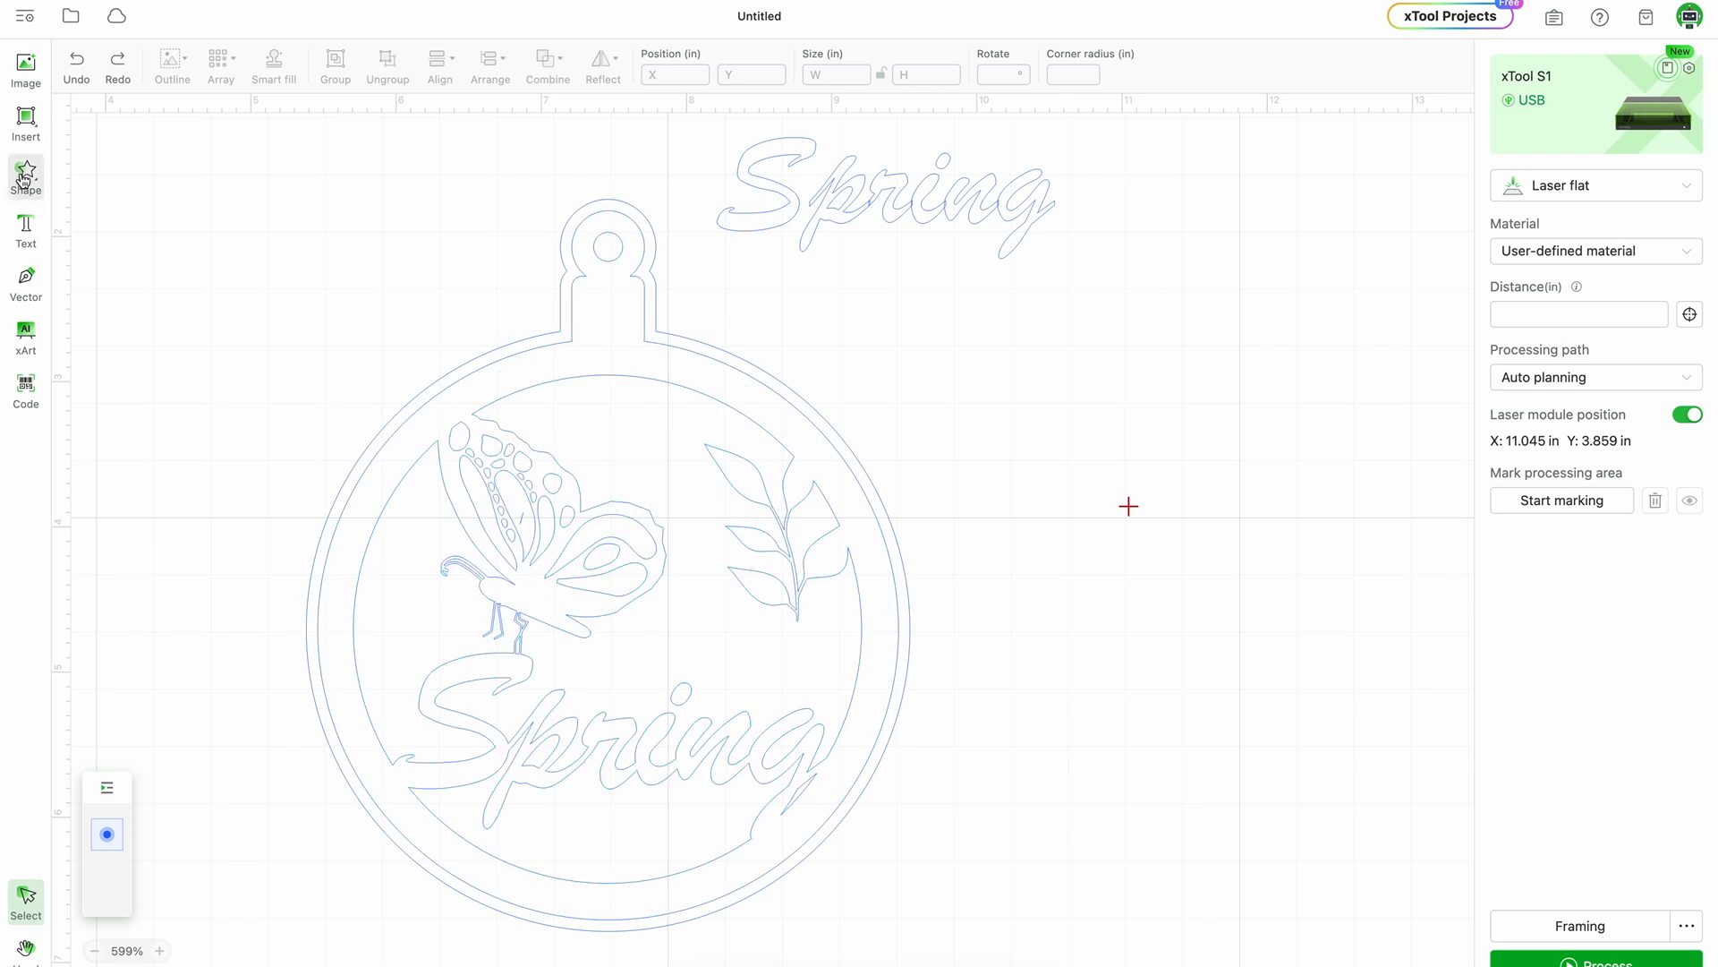
Draw a small circle about 0.209 x 0.128 in on the empty canvas beside the ornament, near X 4.944, Y 1.931 in.
{"action": "mouse_move", "coordinate": [26, 120]}
{"action": "left_click", "coordinate": [64, 186]}
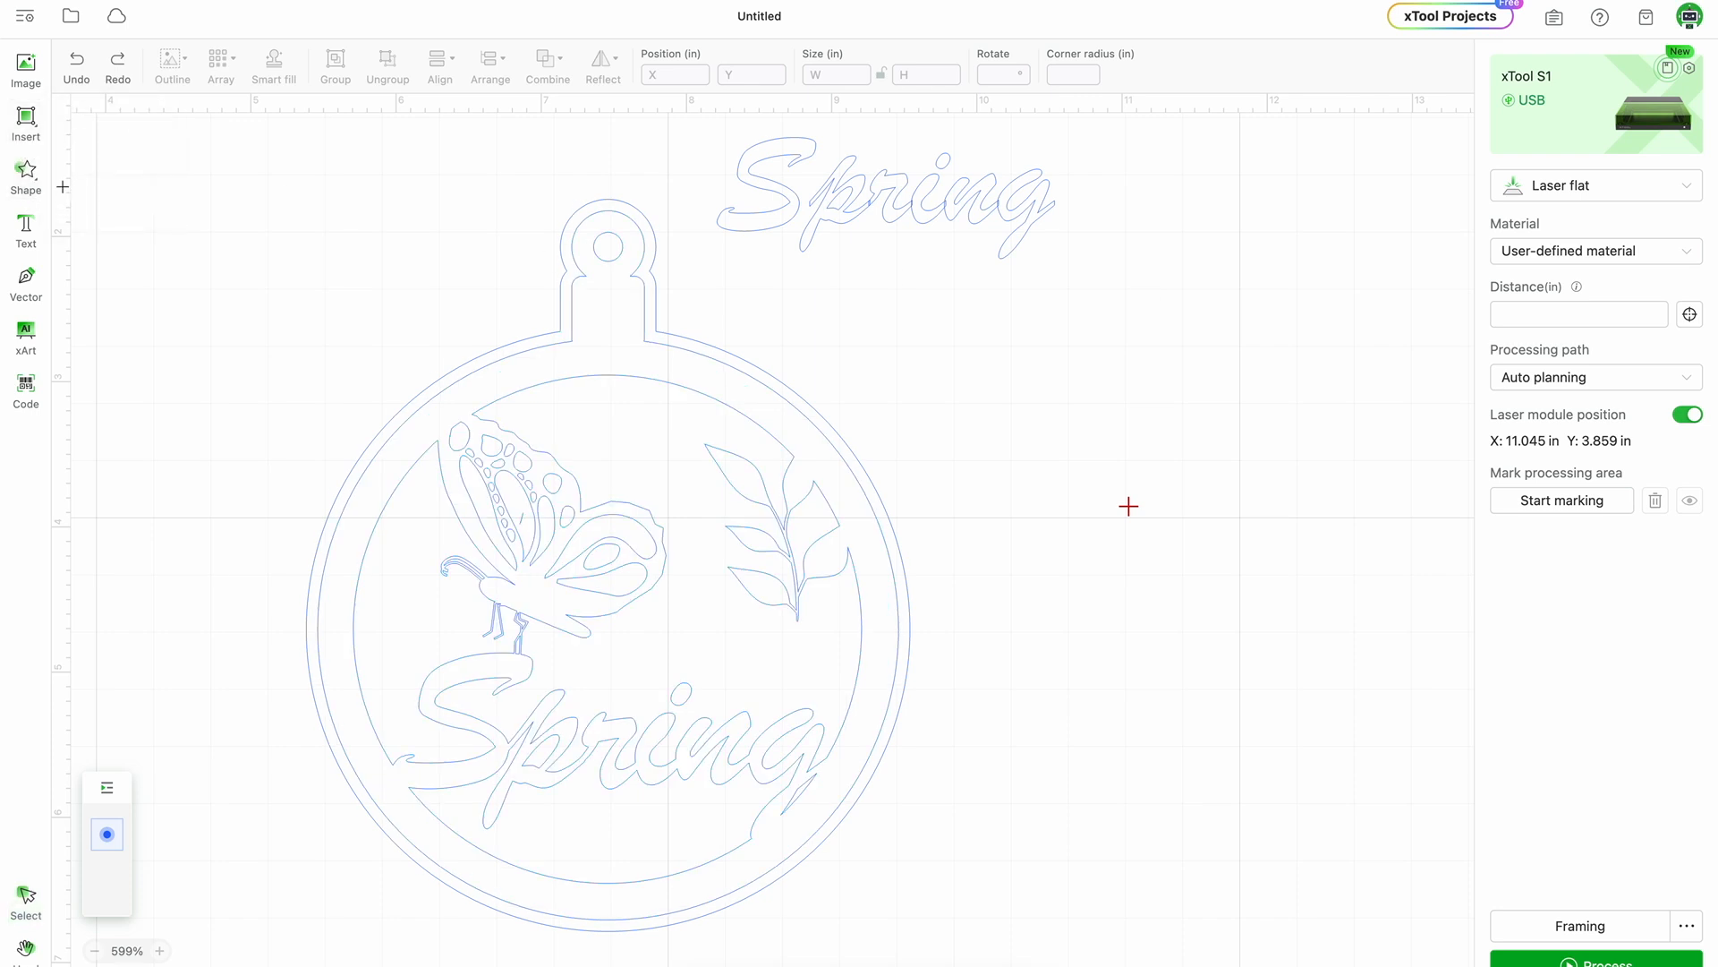
{"action": "left_click_drag", "start_coordinate": [242, 226], "coordinate": [274, 245]}
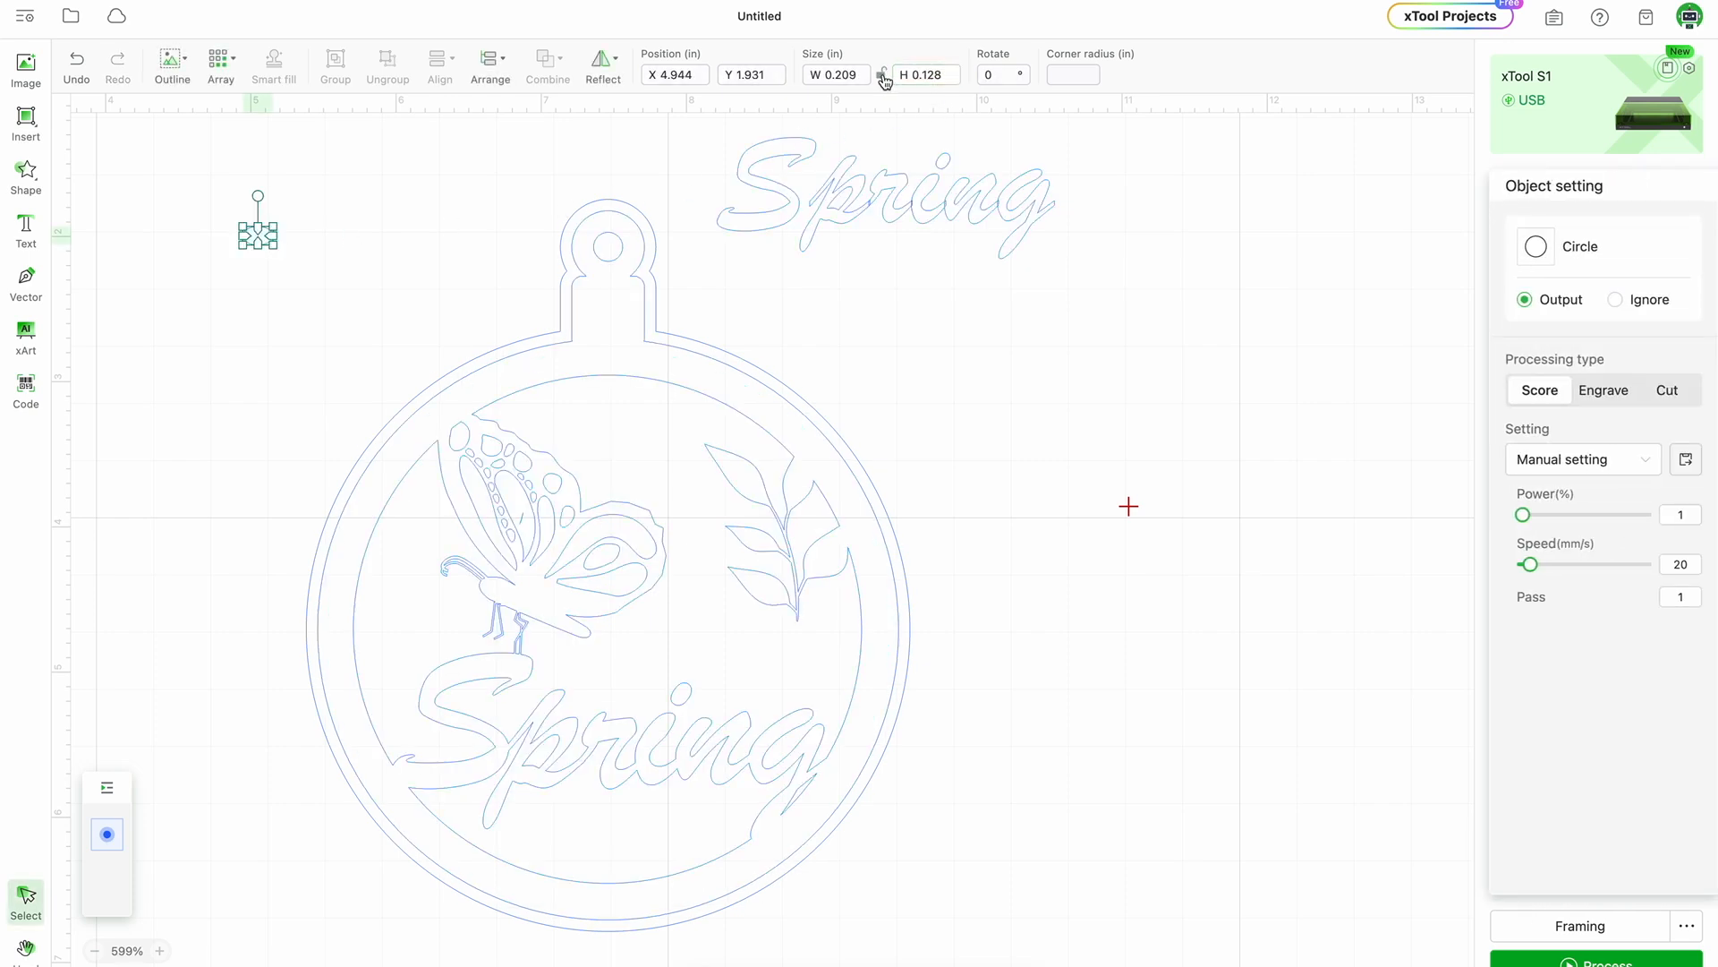
Set the small circle's height and width to 0.2 in.
{"action": "left_click", "coordinate": [947, 81]}
{"action": "key", "text": "BackSpace"}
{"action": "key", "text": "BackSpace"}
{"action": "key", "text": "BackSpace"}
{"action": "type", "text": "2"}
{"action": "left_click", "coordinate": [859, 74]}
{"action": "key", "text": "BackSpace"}
{"action": "key", "text": "BackSpace"}
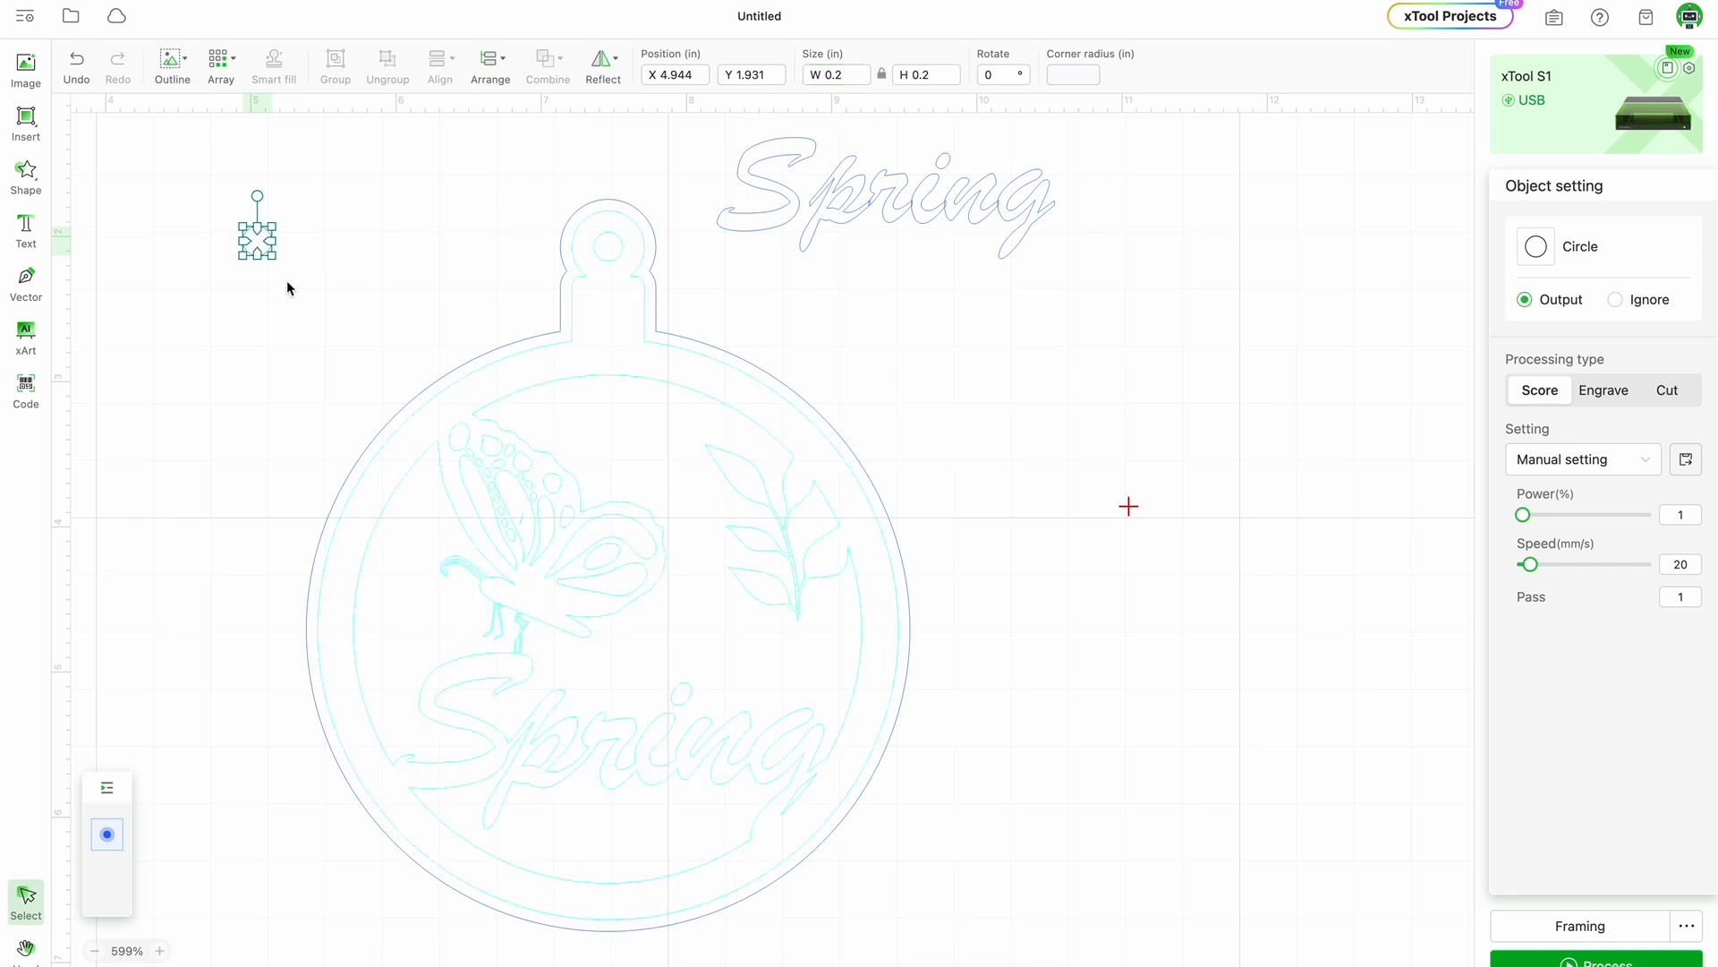
Move the small 0.2-inch circle onto the ornament's hanging hole, at about X 7.36, Y 1.951 in.
{"action": "left_click_drag", "start_coordinate": [266, 253], "coordinate": [601, 250]}
{"action": "scroll", "coordinate": [716, 314], "scroll_direction": "up", "scroll_amount": 5}
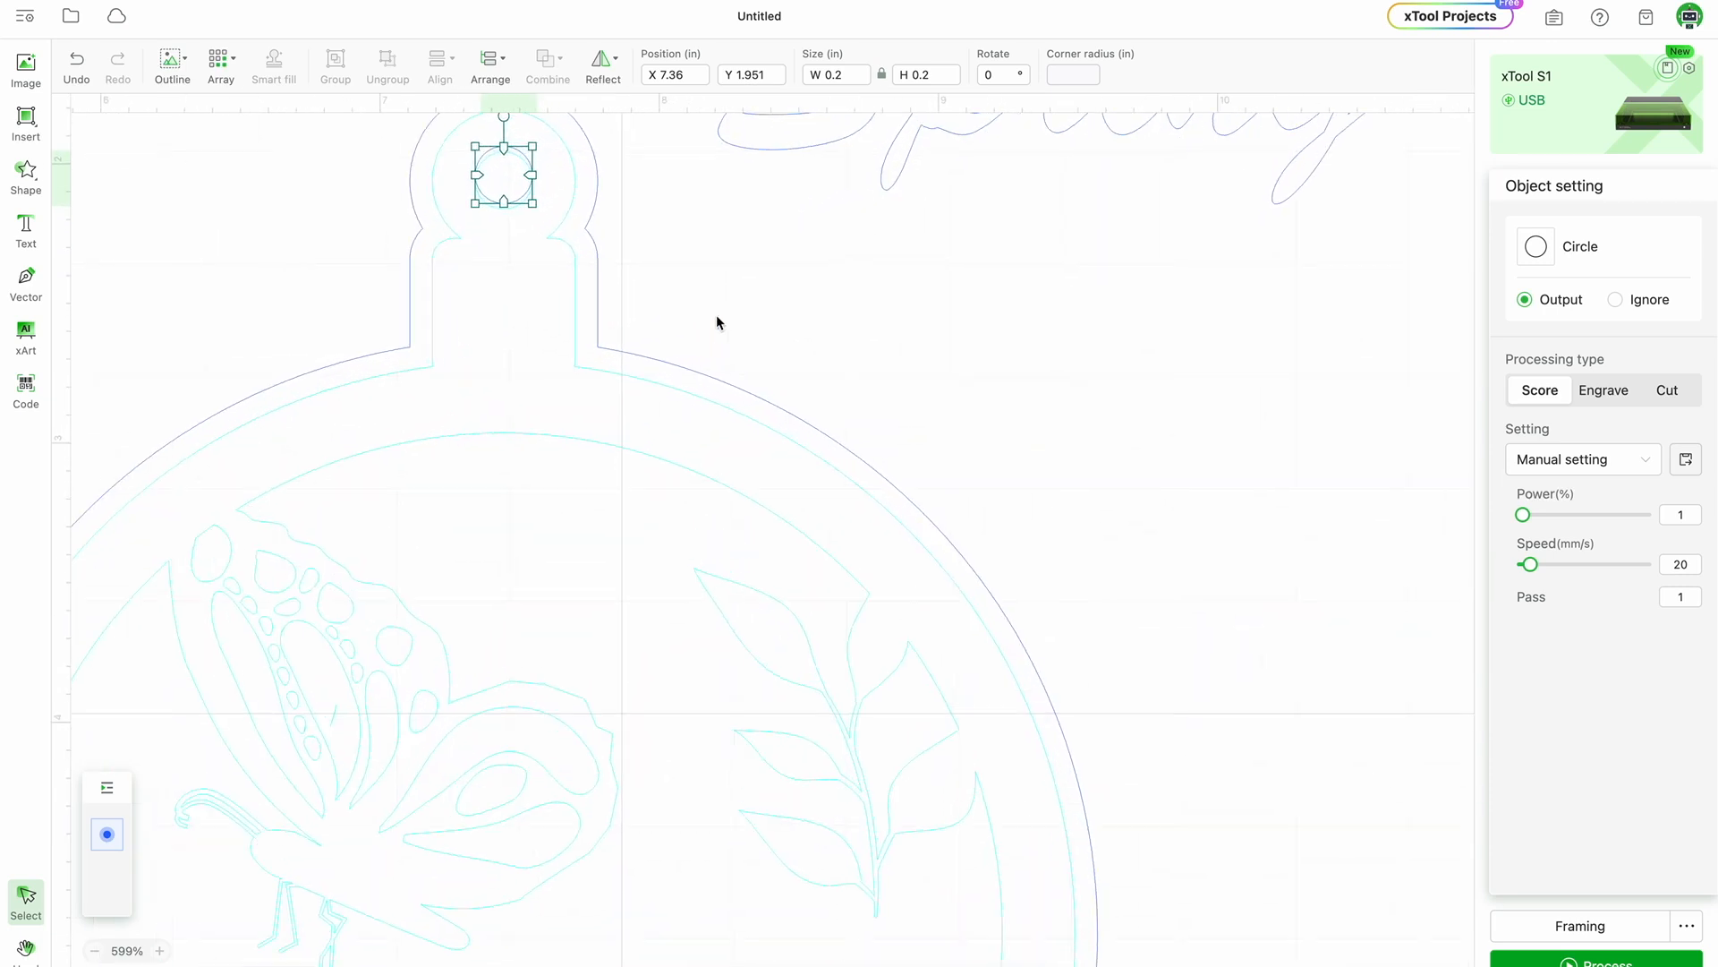
{"action": "scroll", "coordinate": [716, 314], "scroll_direction": "up", "scroll_amount": 3}
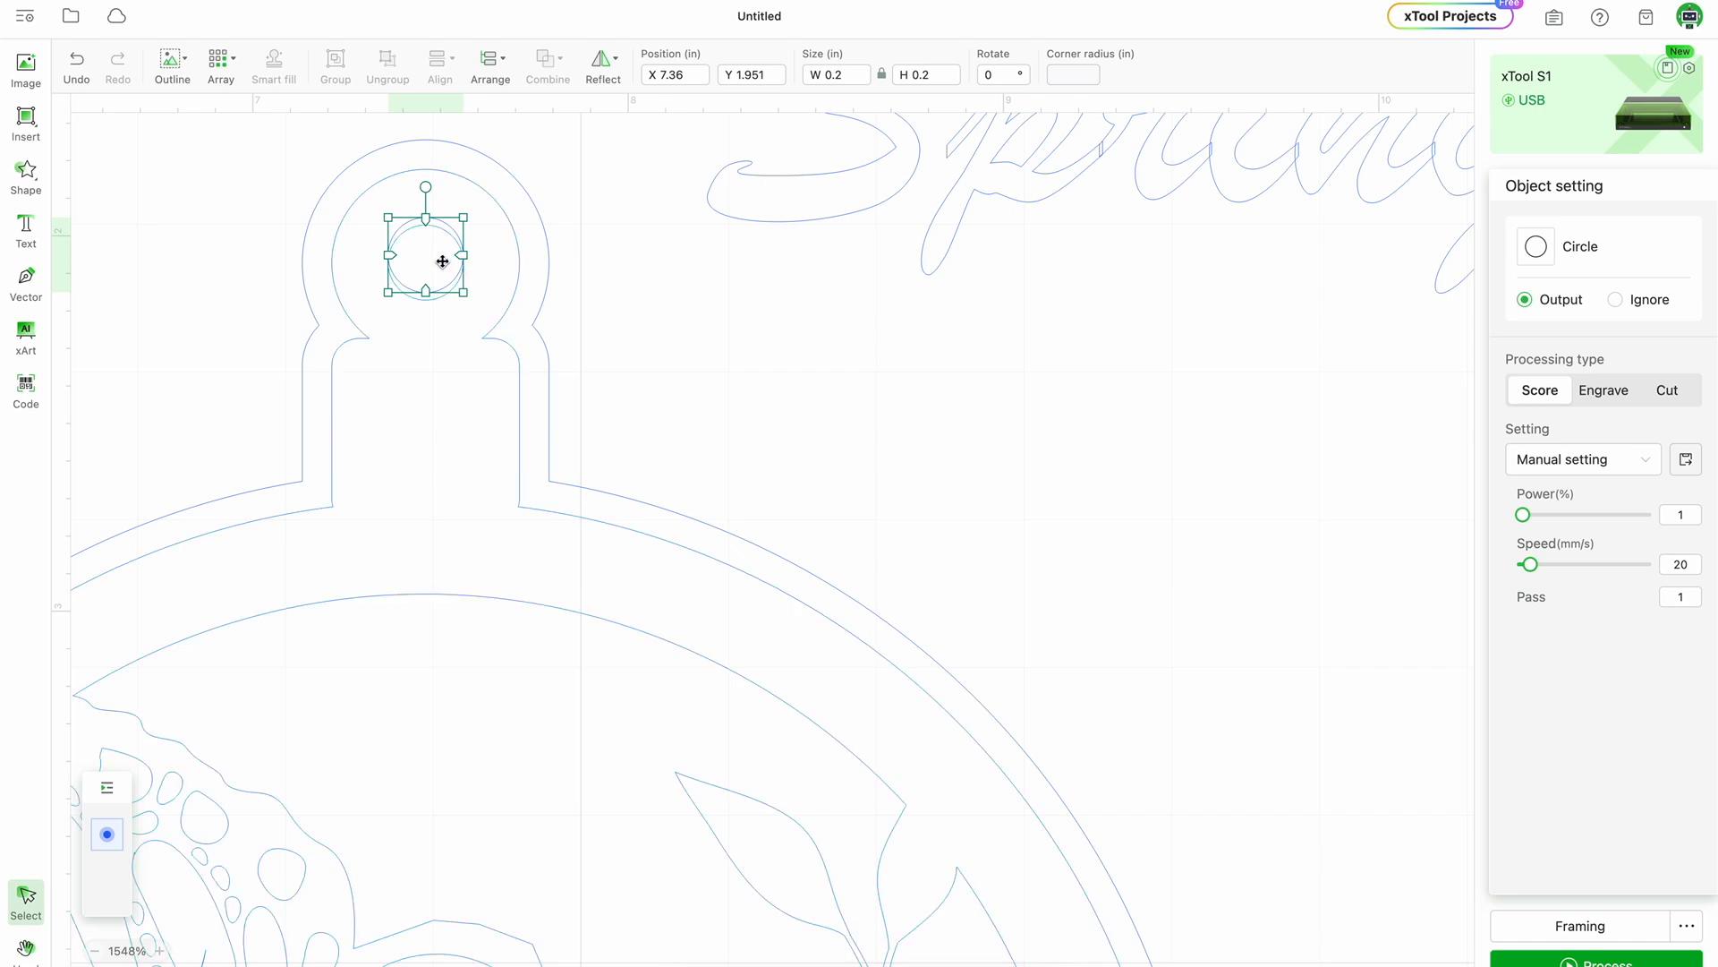
Nudge the small circle vertically to Y 1.971 in so it lines up with the ornament's hanging hole.
{"action": "key", "text": "Up"}
{"action": "key", "text": "Up"}
{"action": "key", "text": "Up"}
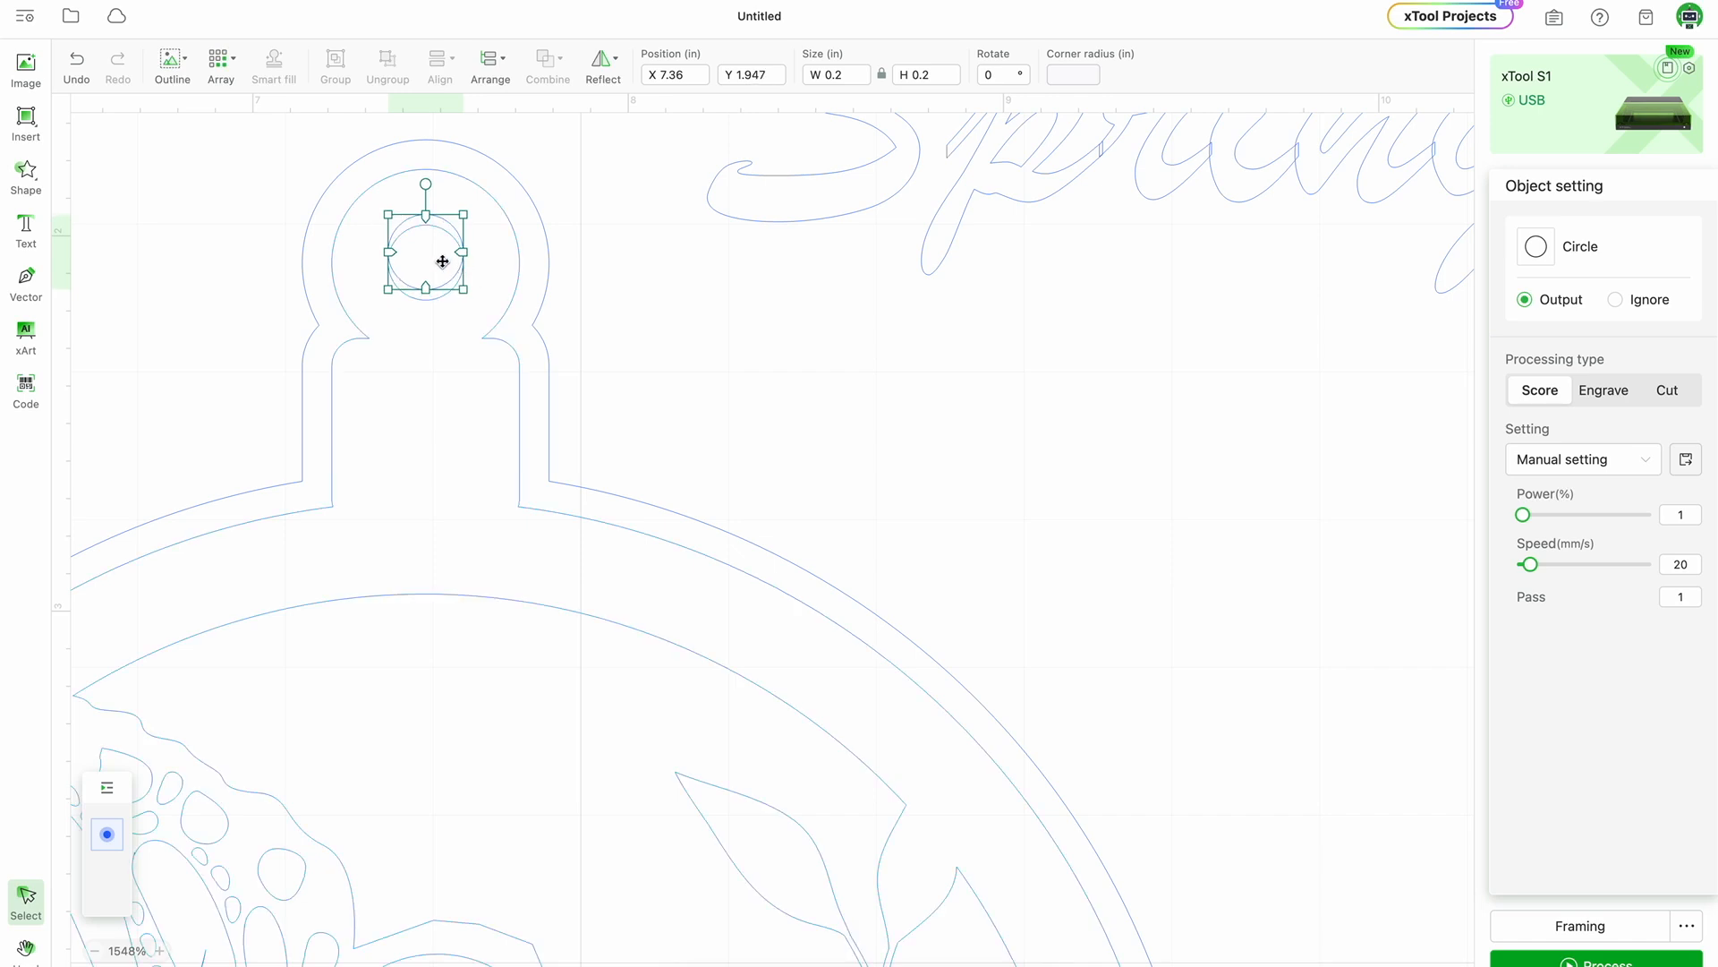
{"action": "key", "text": "Down"}
{"action": "key", "text": "Down"}
{"action": "key", "text": "Down"}
{"action": "key", "text": "Down"}
{"action": "key", "text": "Down"}
{"action": "key", "text": "Down"}
{"action": "key", "text": "Down"}
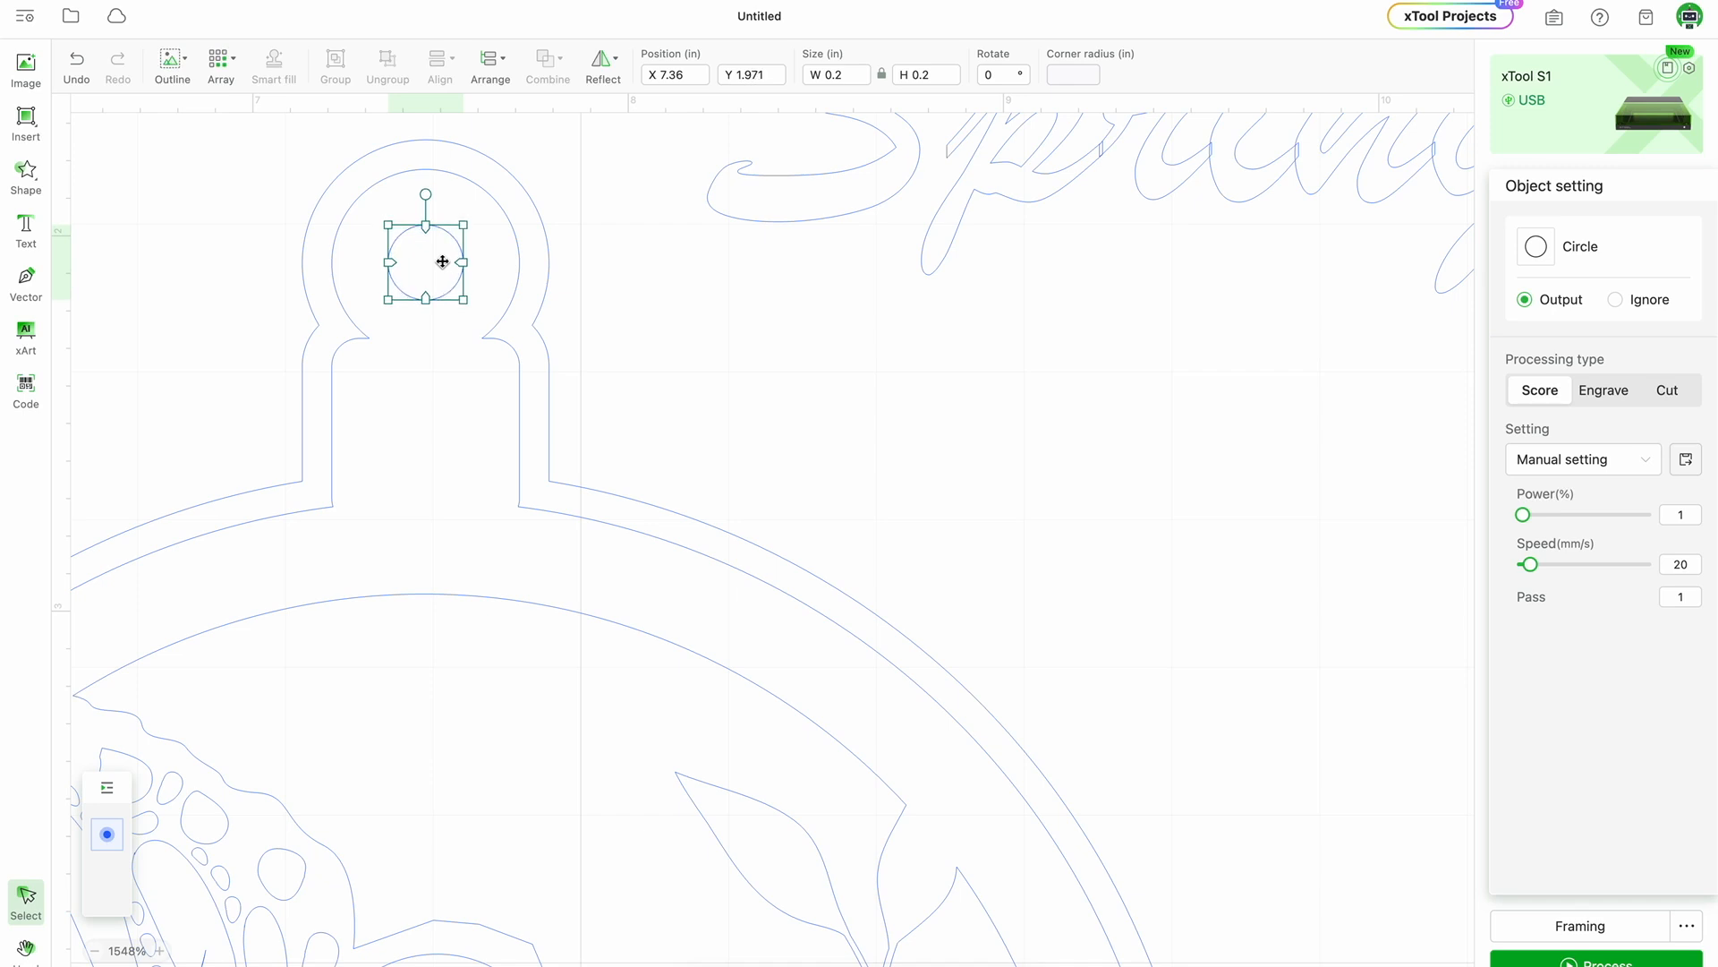
{"action": "scroll", "coordinate": [442, 261], "scroll_direction": "down", "scroll_amount": 5}
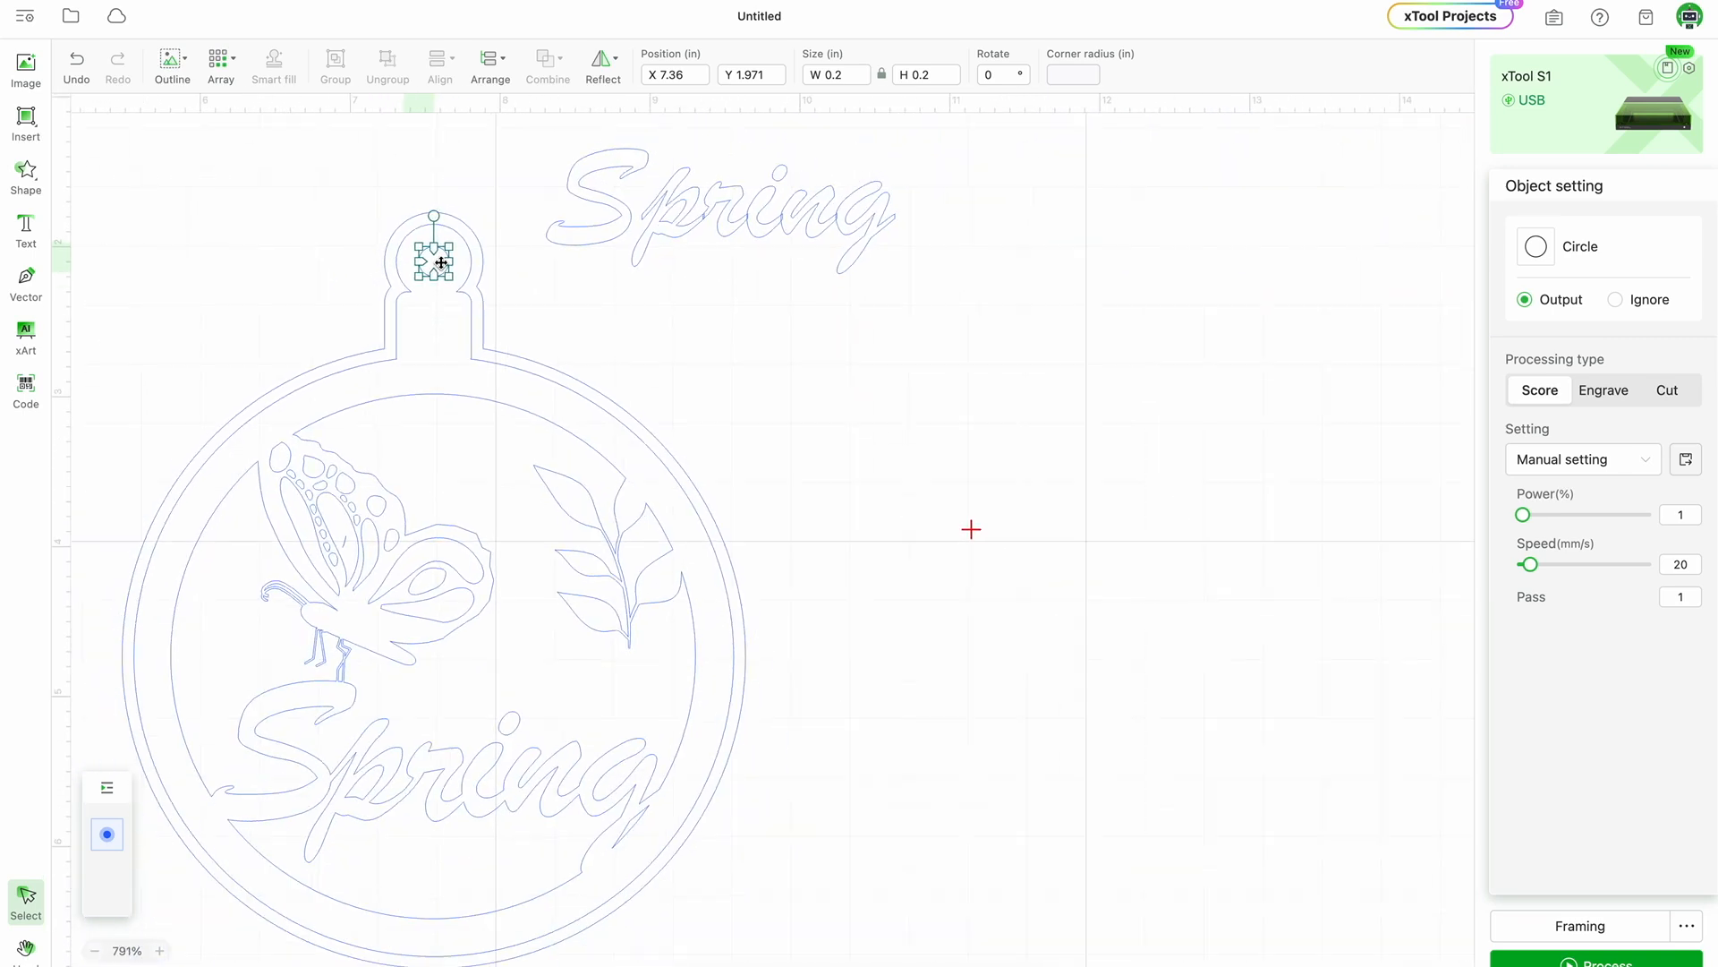
Move the ornament off its backing outline to about X 11.045, Y 1.614 in, leaving the backing and its circle in place.
{"action": "left_click", "coordinate": [522, 280]}
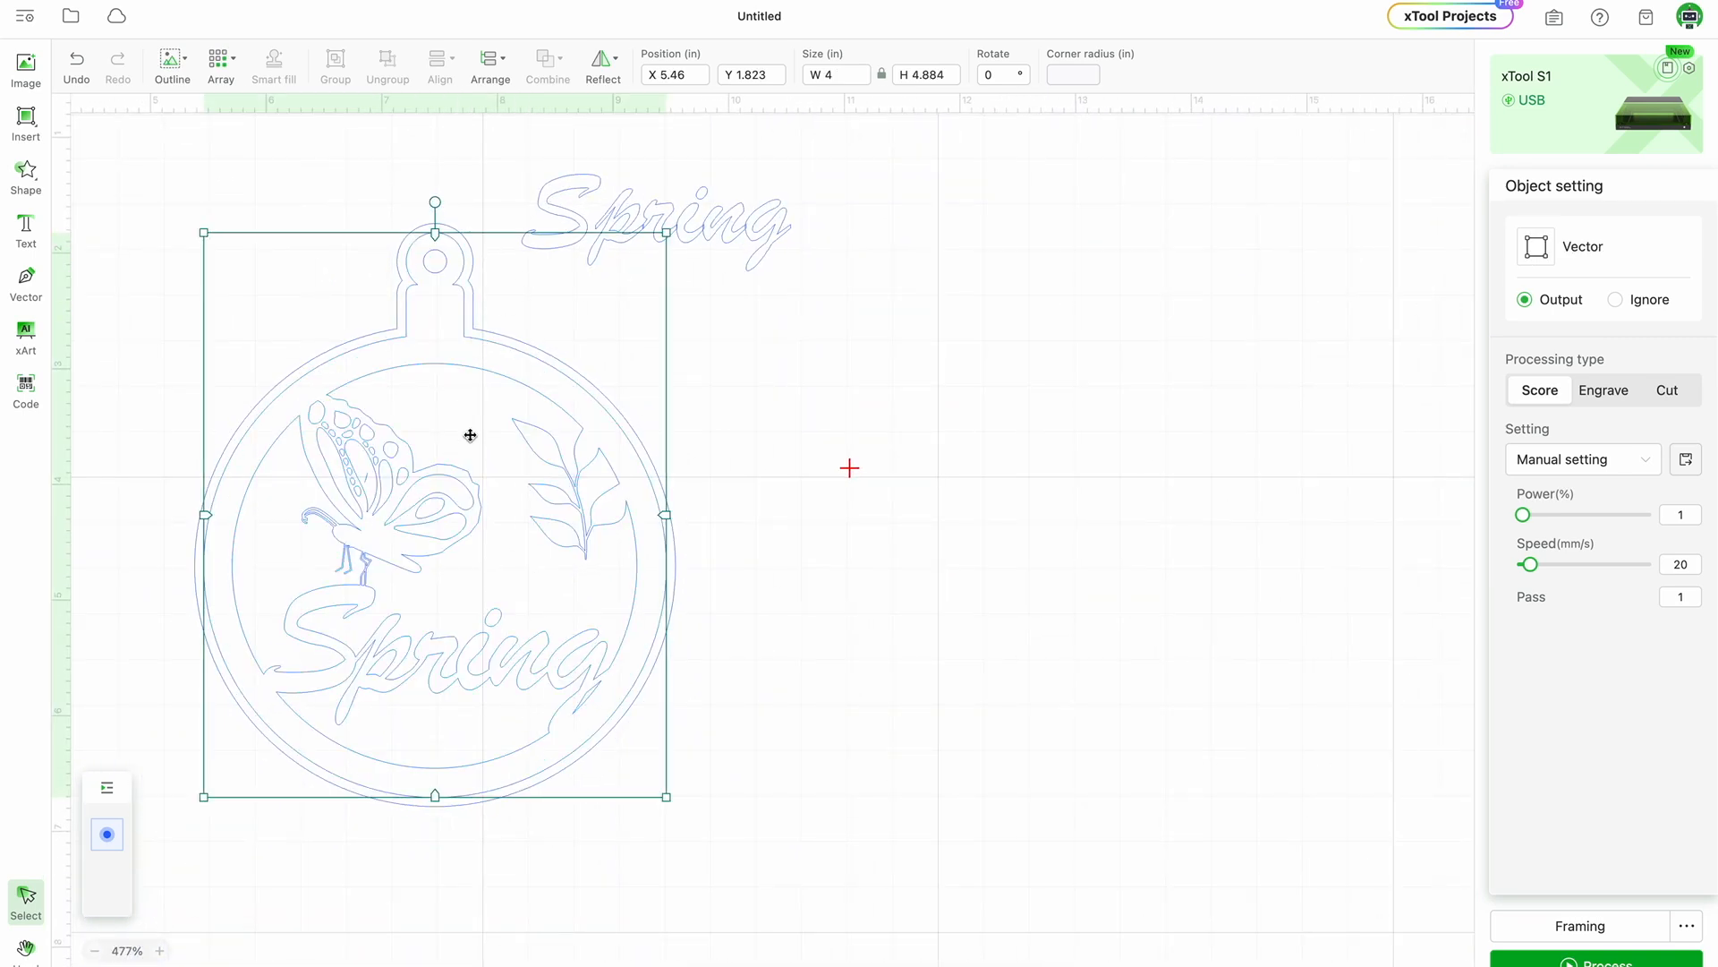
{"action": "left_click", "coordinate": [833, 560]}
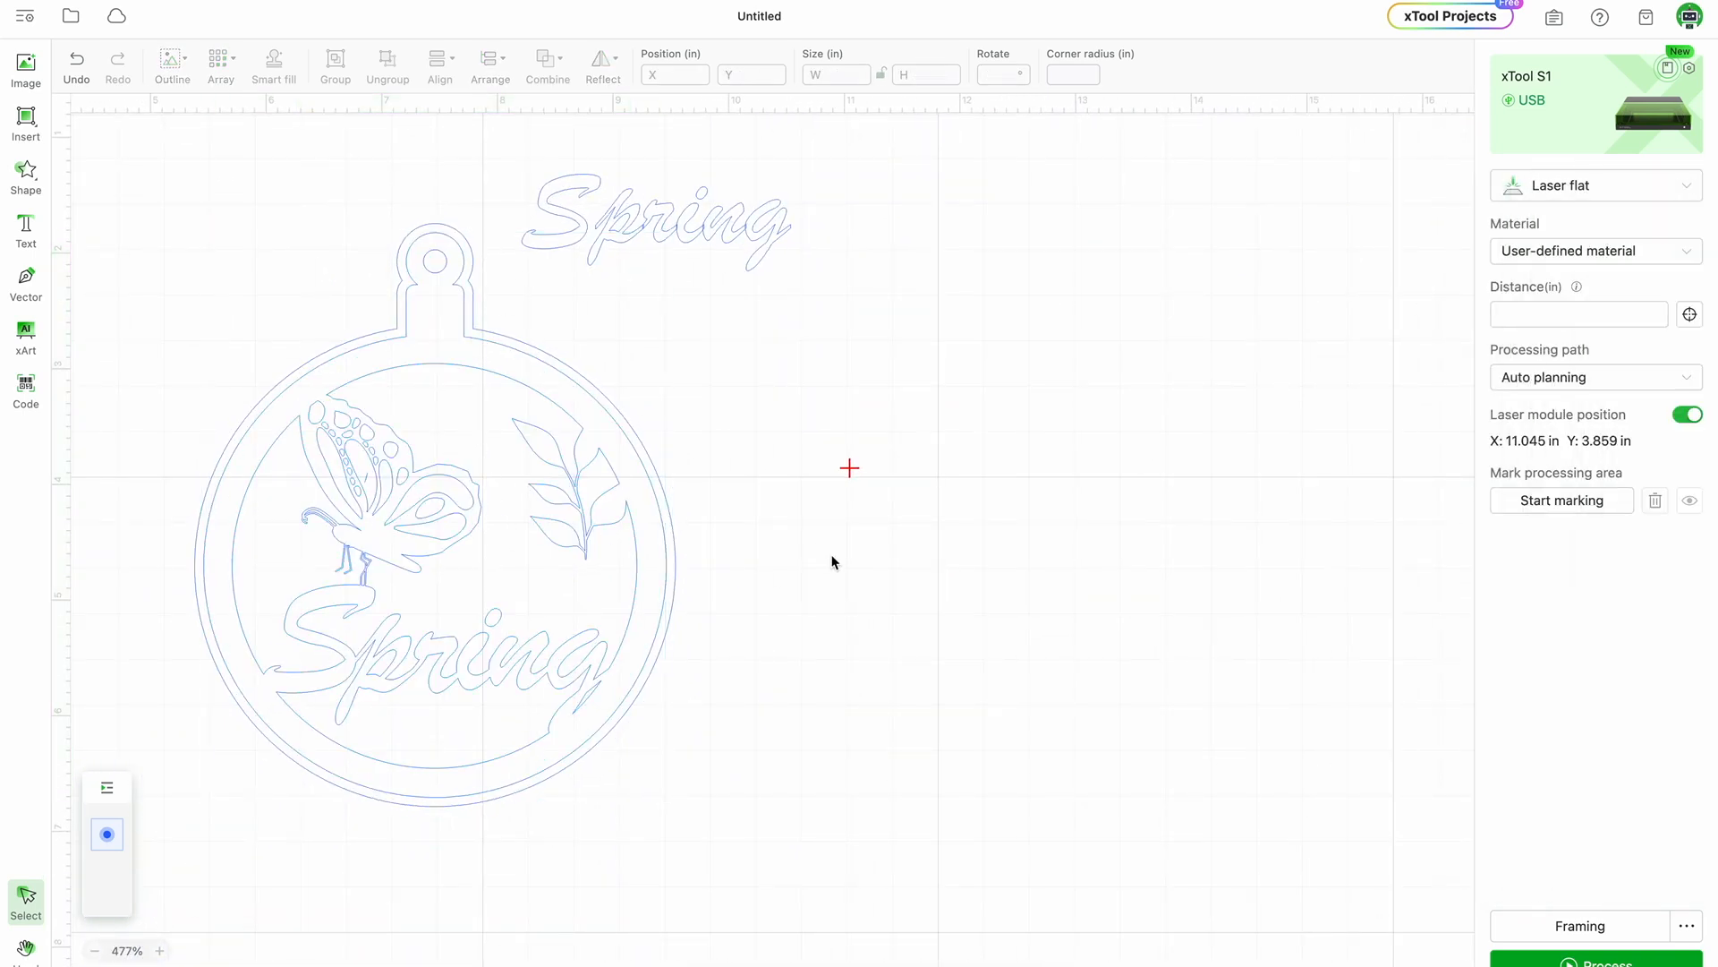
{"action": "left_click", "coordinate": [623, 563]}
{"action": "left_click_drag", "start_coordinate": [624, 563], "coordinate": [1265, 540]}
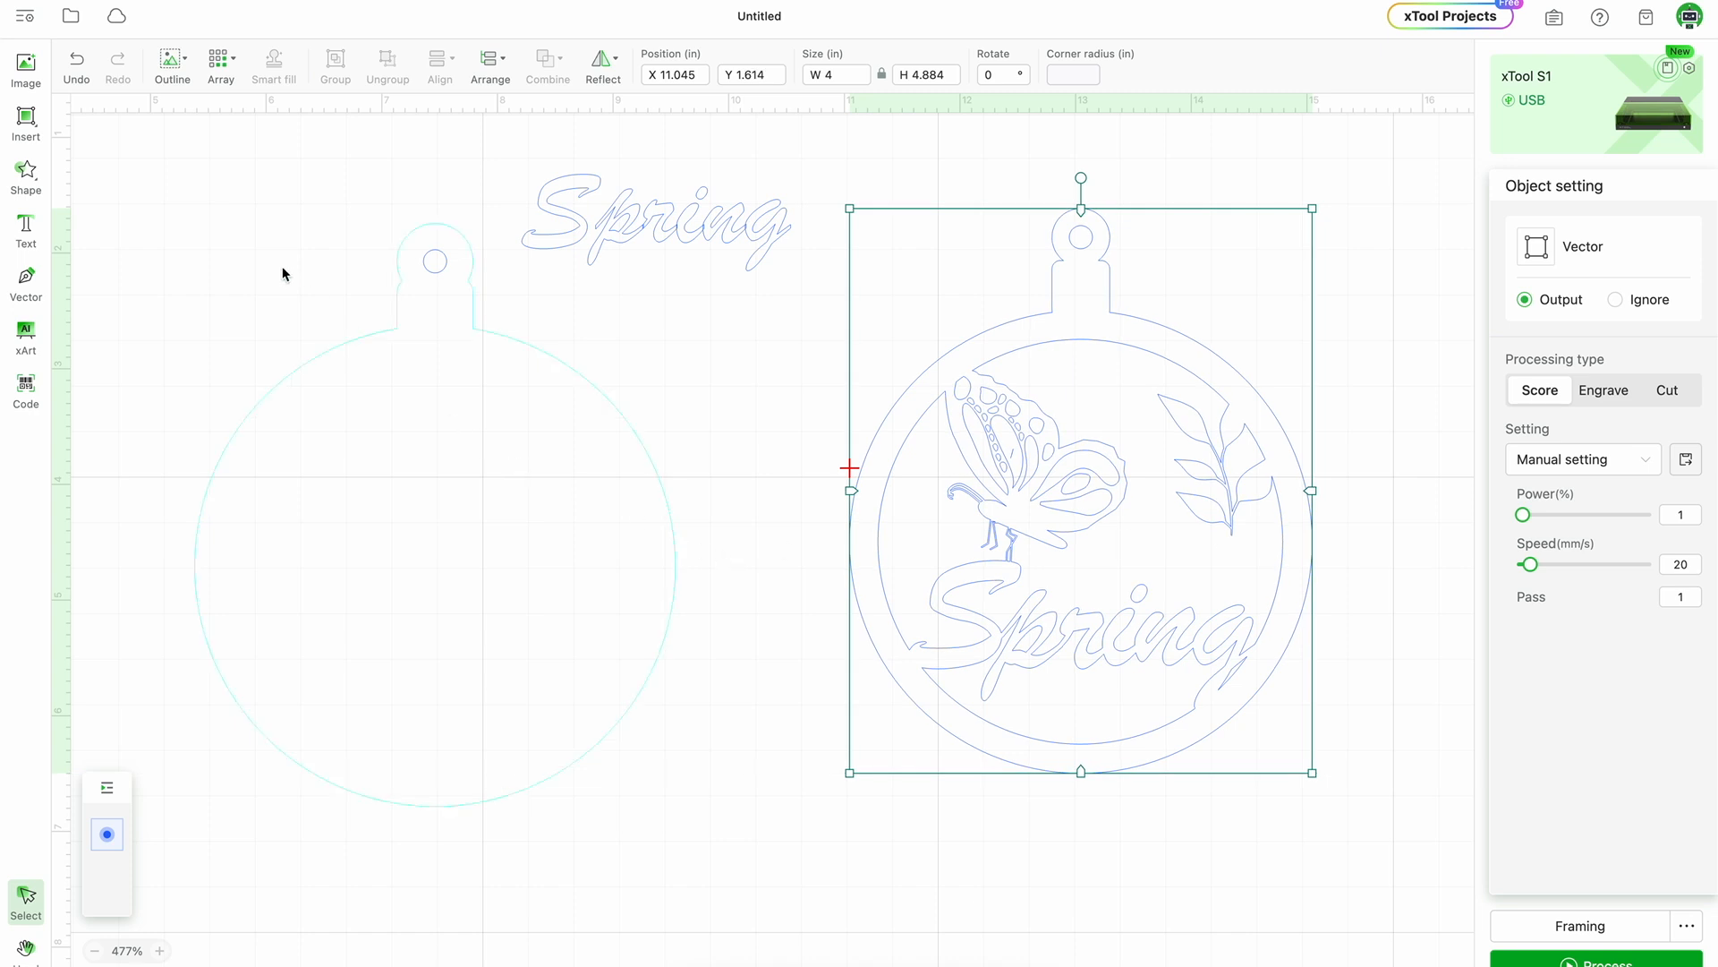
{"action": "left_click_drag", "start_coordinate": [279, 273], "coordinate": [345, 358]}
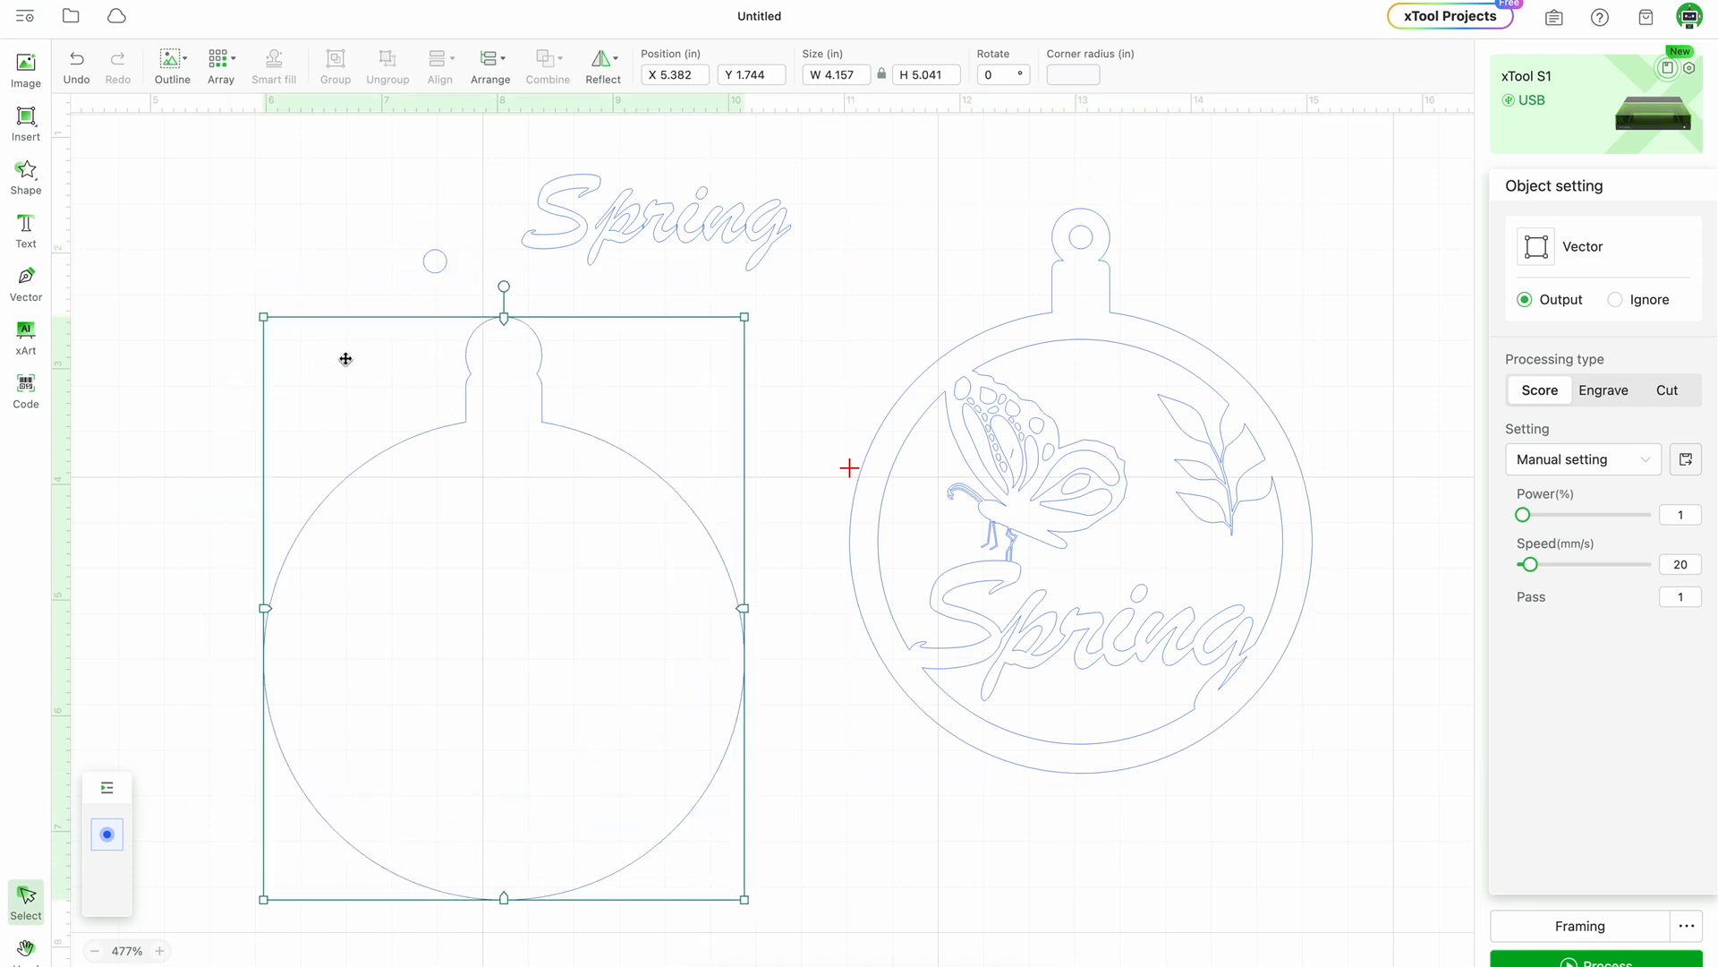
{"action": "left_click", "coordinate": [79, 77]}
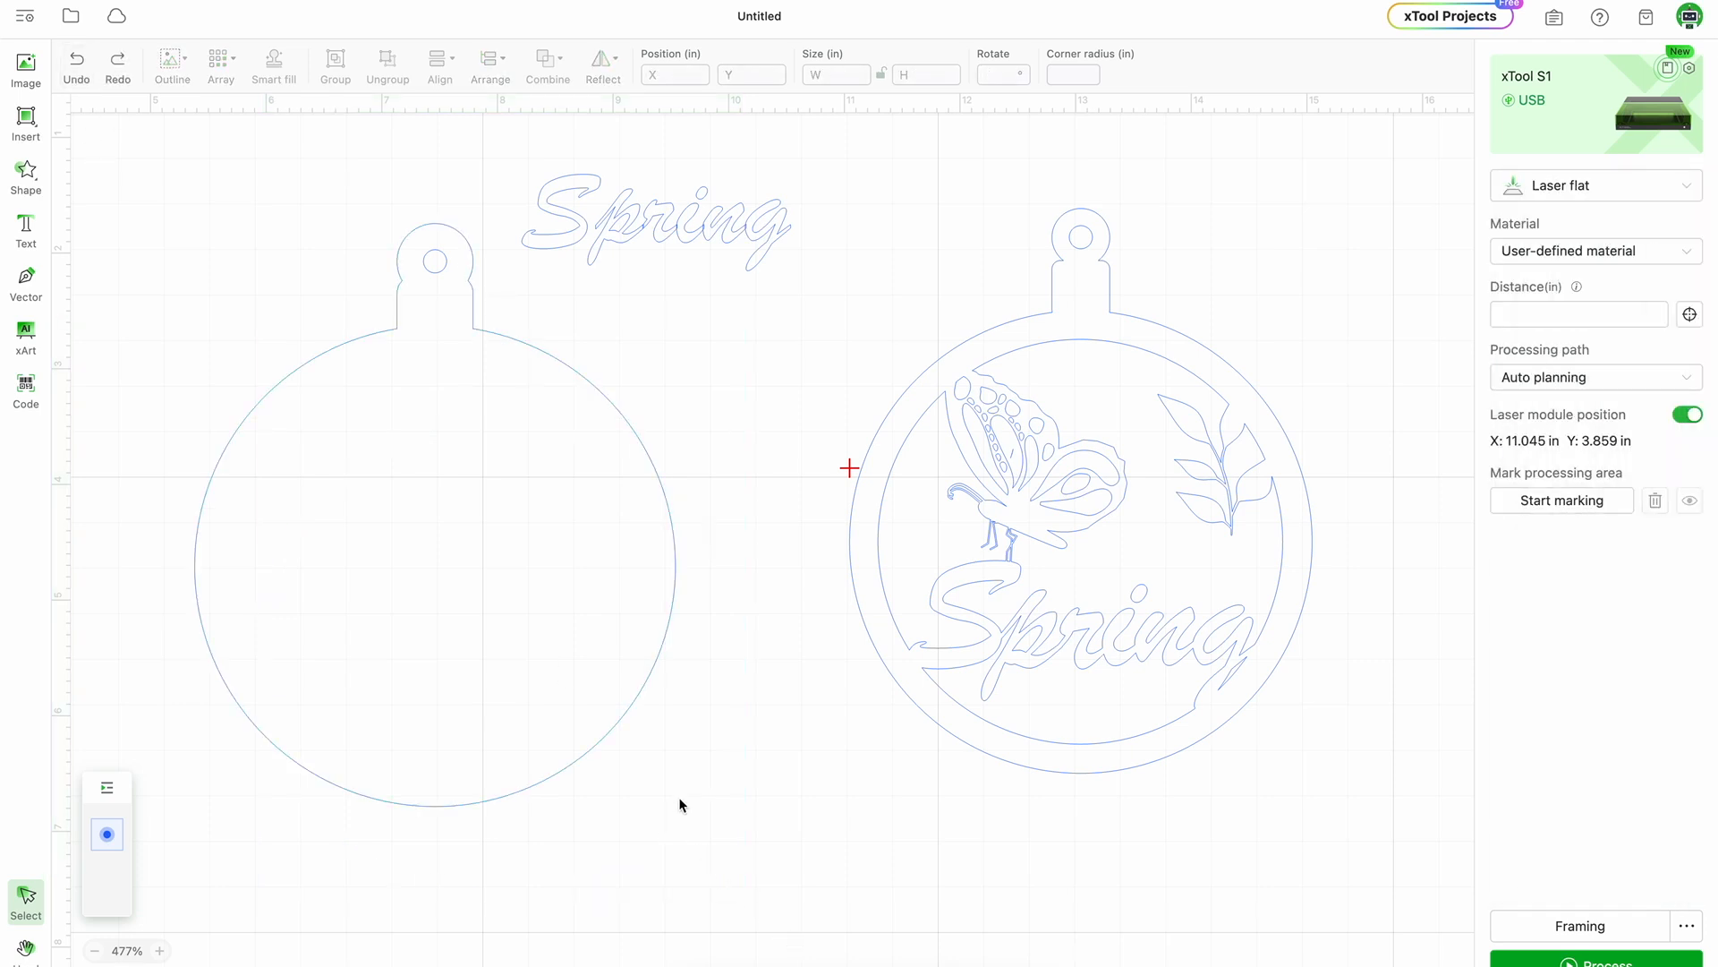
Combine the backing outline and its small hole circle with Subtract at overlap.
{"action": "left_click_drag", "start_coordinate": [692, 822], "coordinate": [162, 279]}
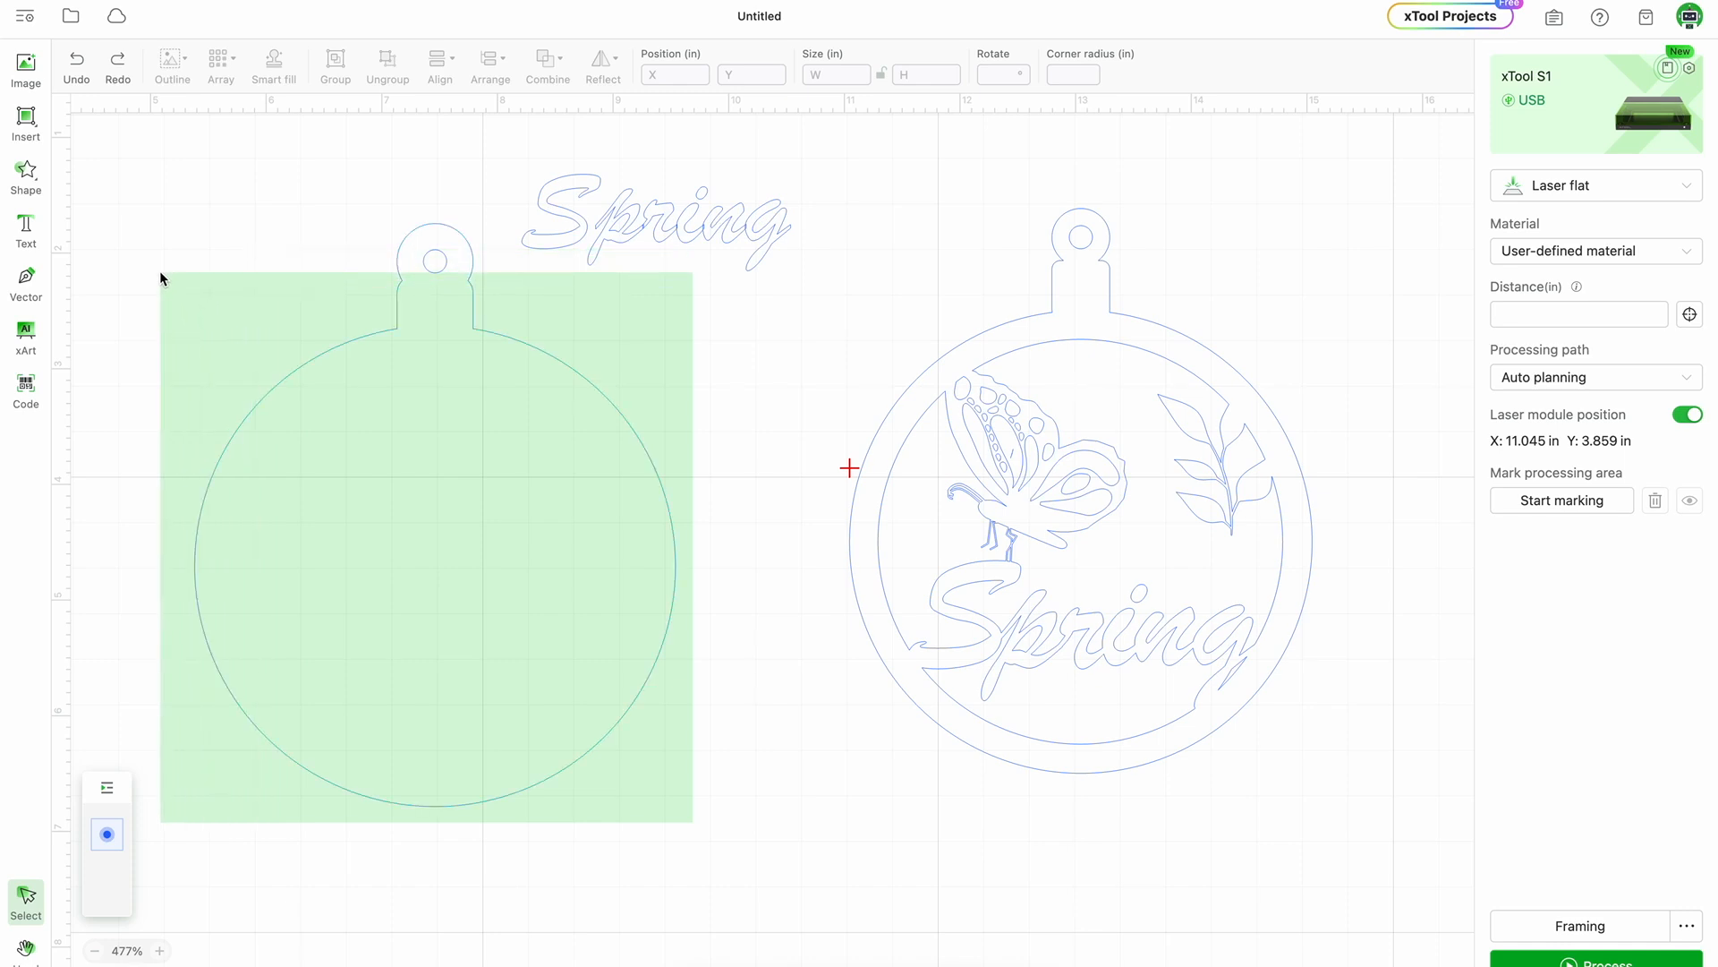
{"action": "left_click_drag", "start_coordinate": [161, 277], "coordinate": [161, 277]}
{"action": "left_click", "coordinate": [548, 61]}
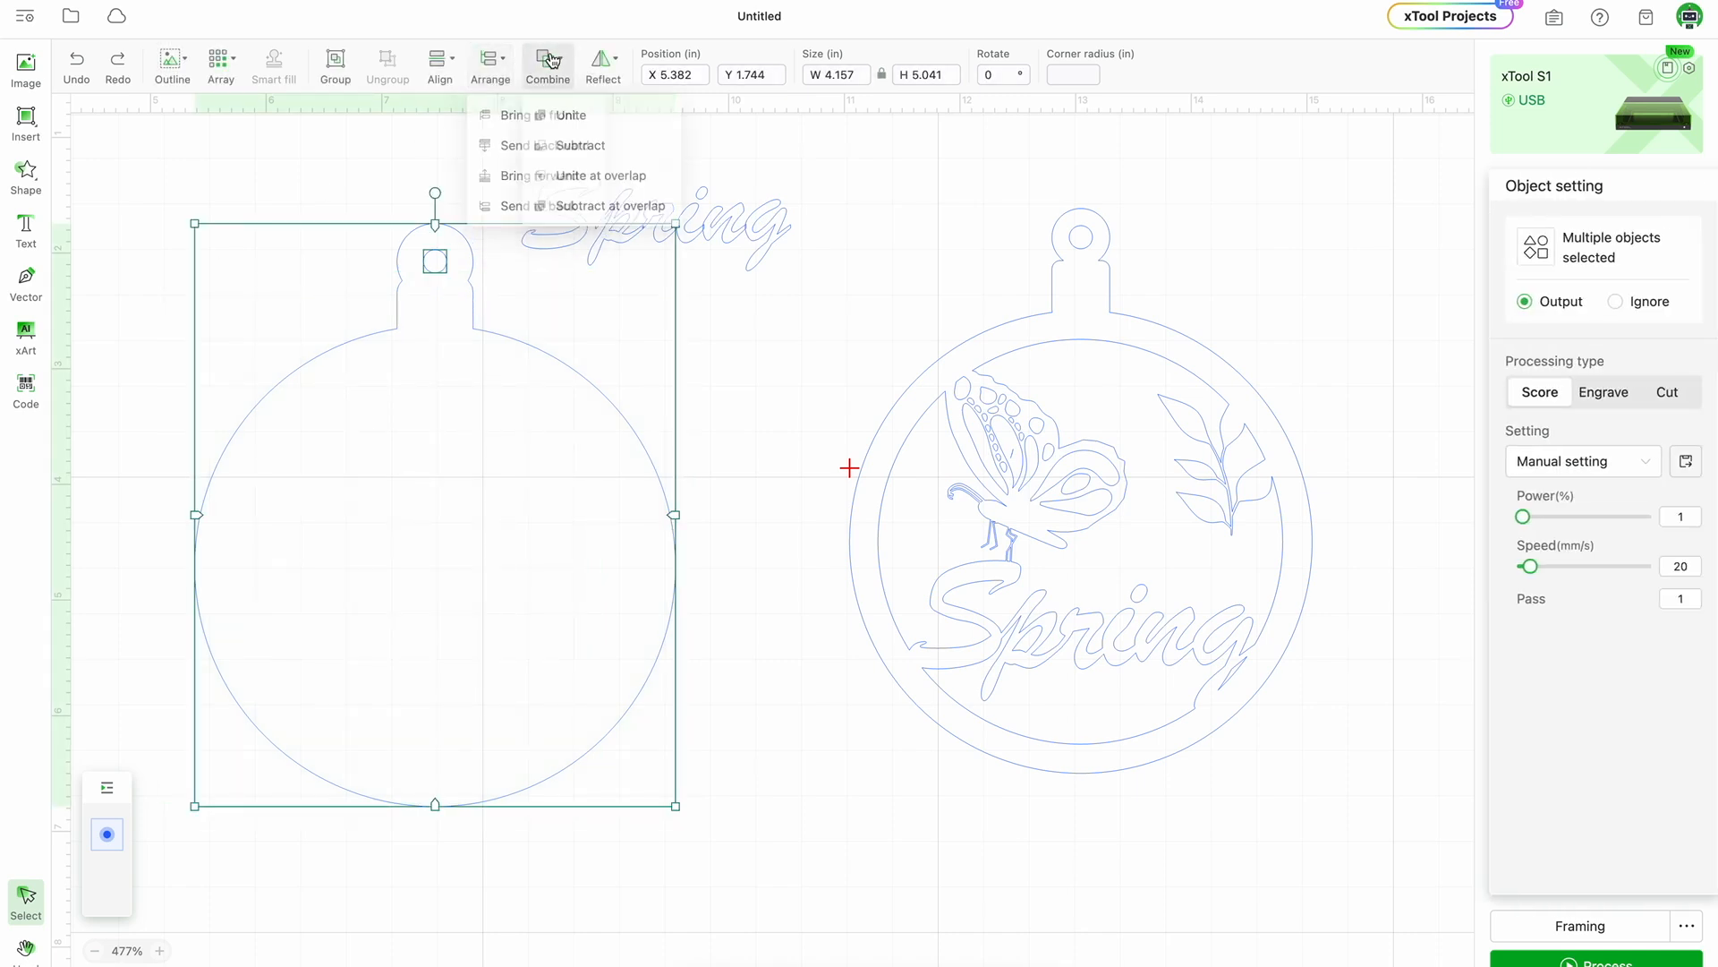
{"action": "left_click", "coordinate": [594, 214]}
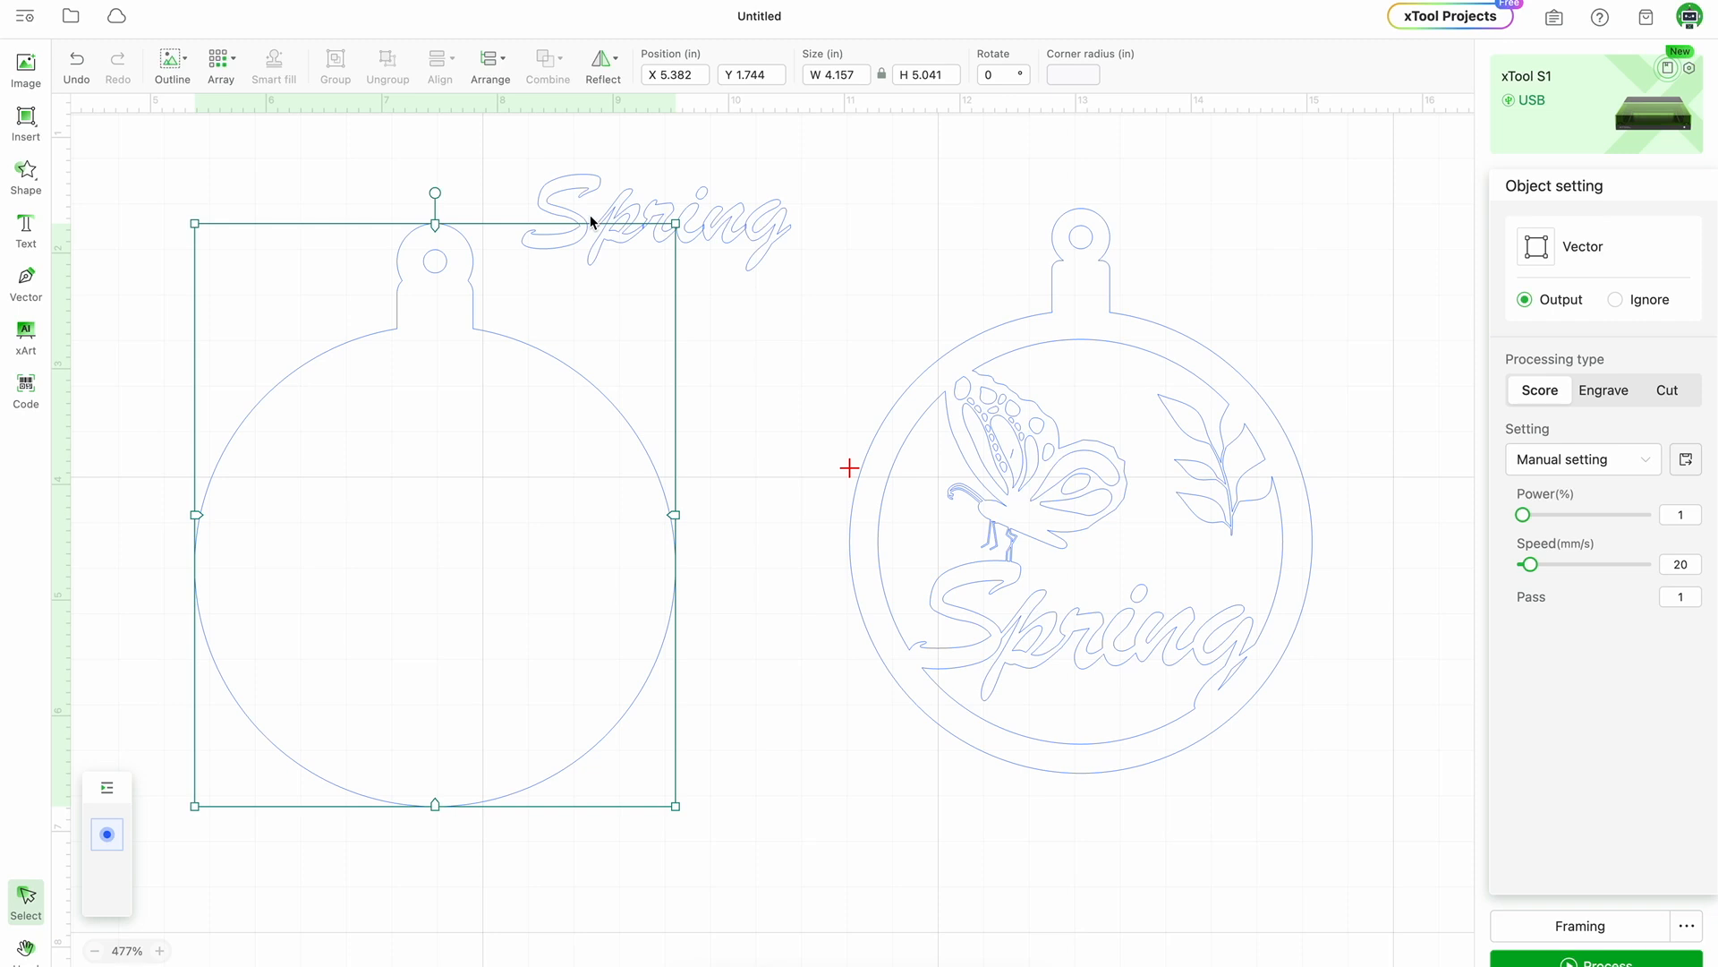
Set the spare "Spring" text to Ignore and the ornament's processing type to Cut.
{"action": "left_click", "coordinate": [767, 240]}
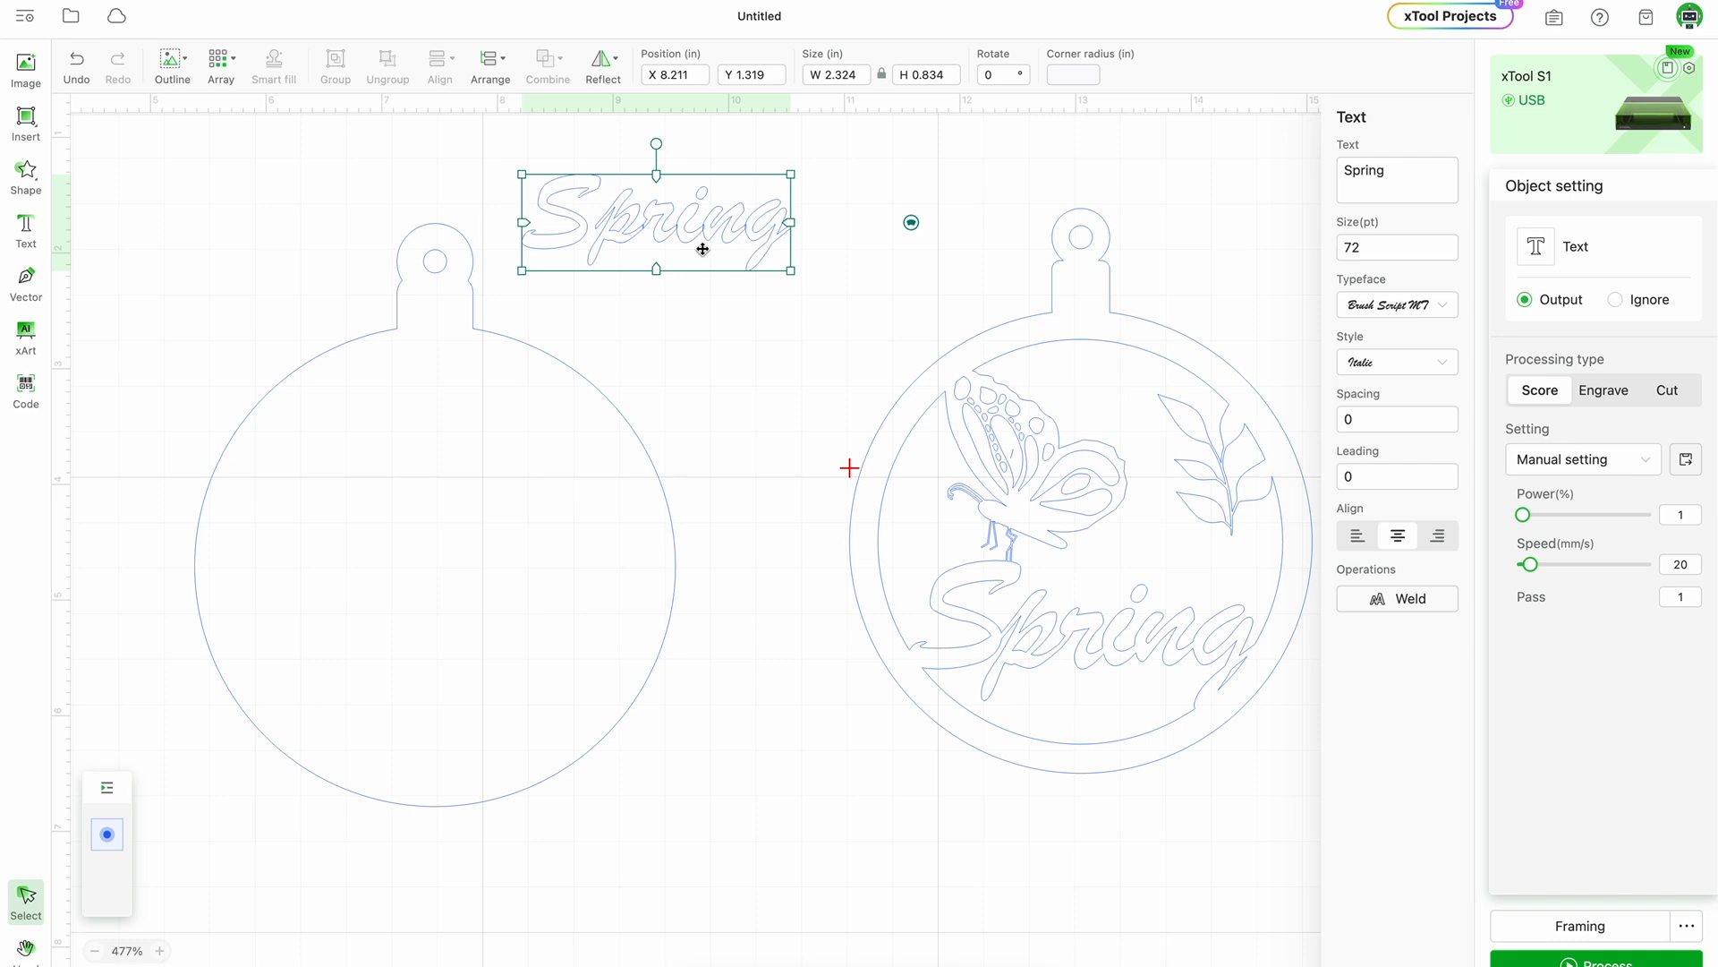
{"action": "left_click", "coordinate": [1618, 301]}
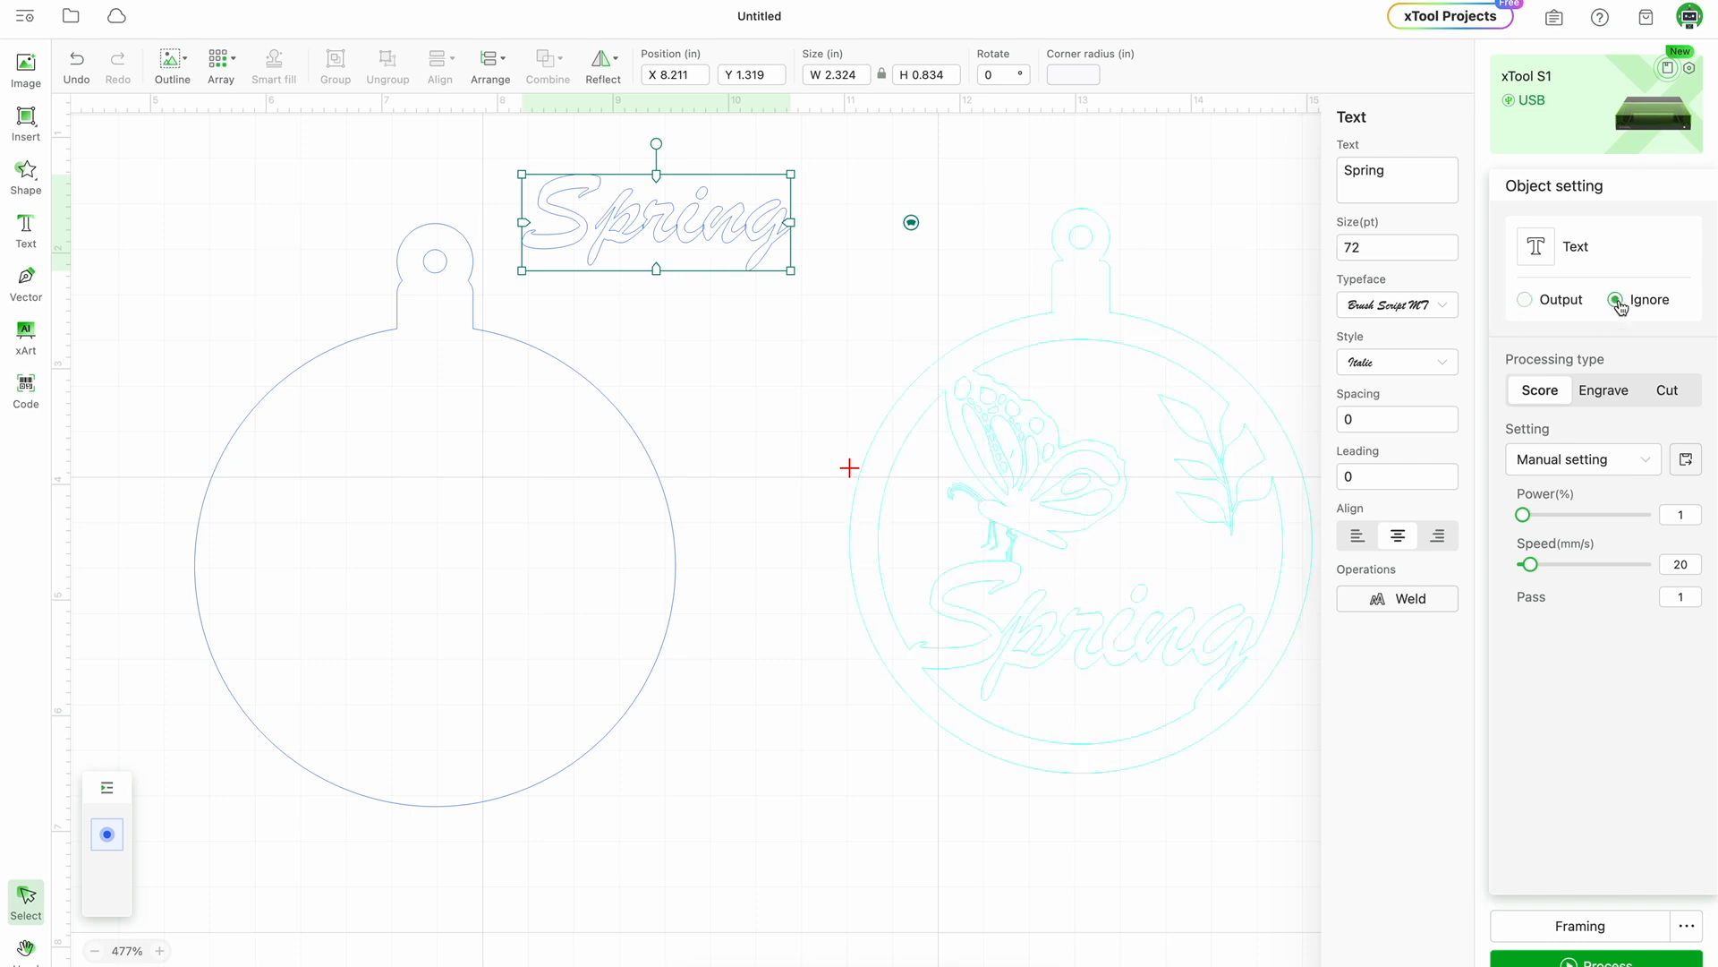
{"action": "left_click", "coordinate": [1101, 408]}
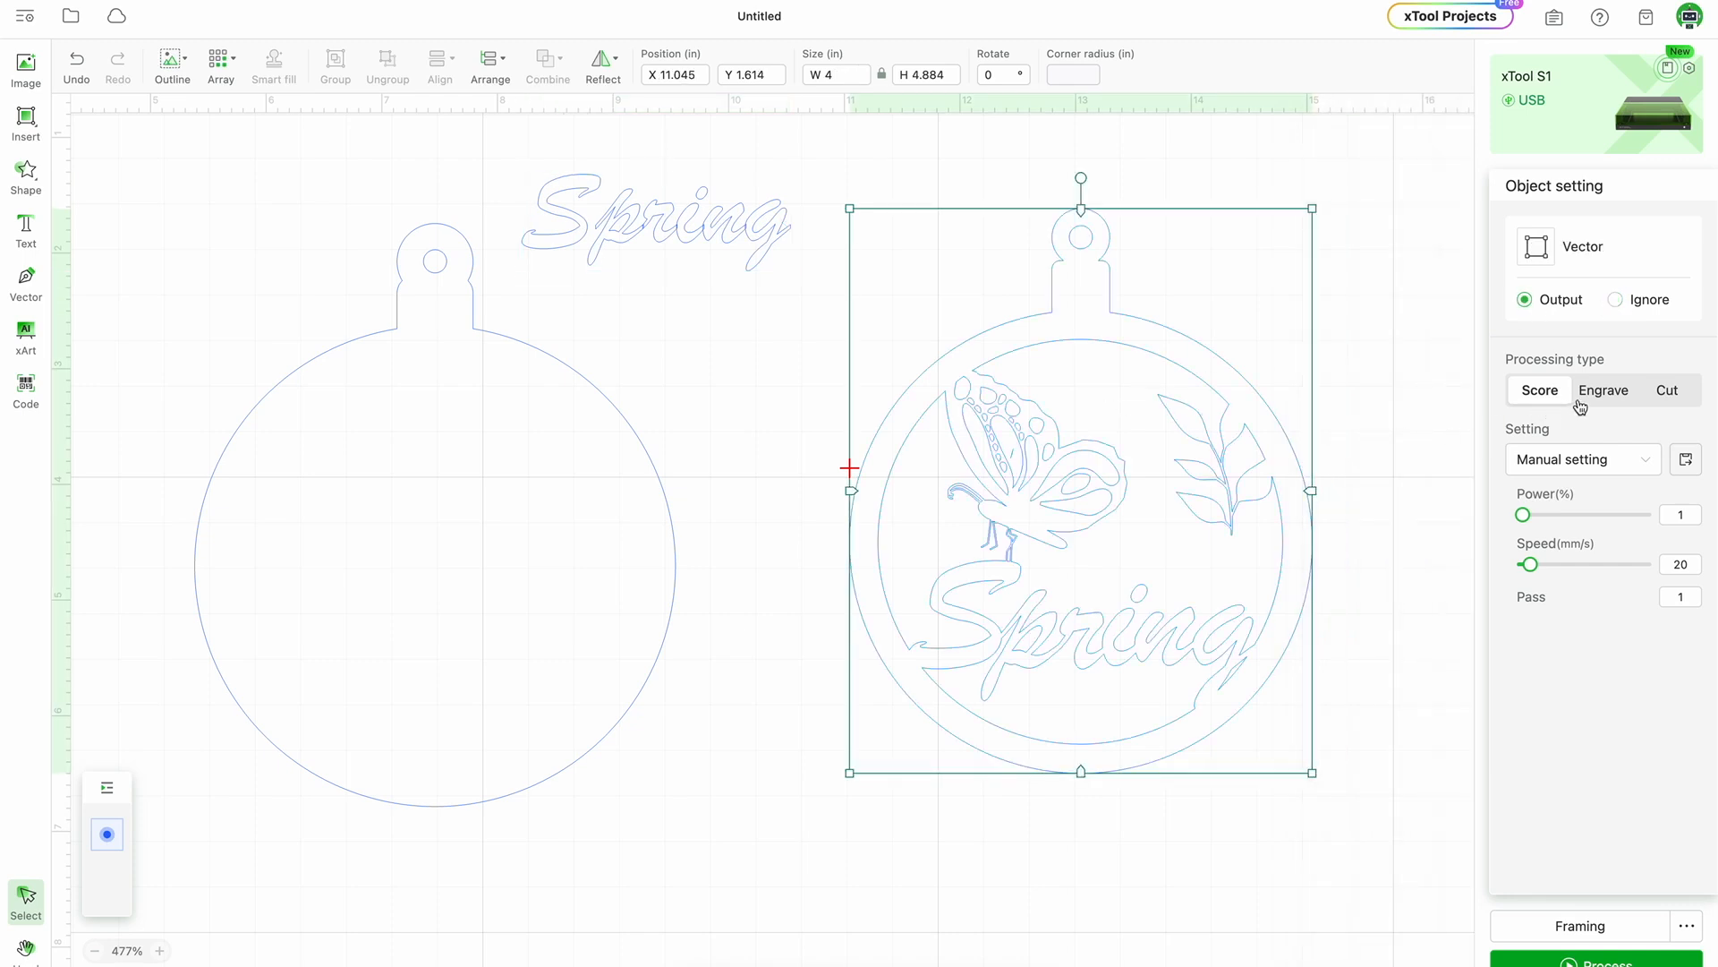
{"action": "left_click", "coordinate": [1666, 394]}
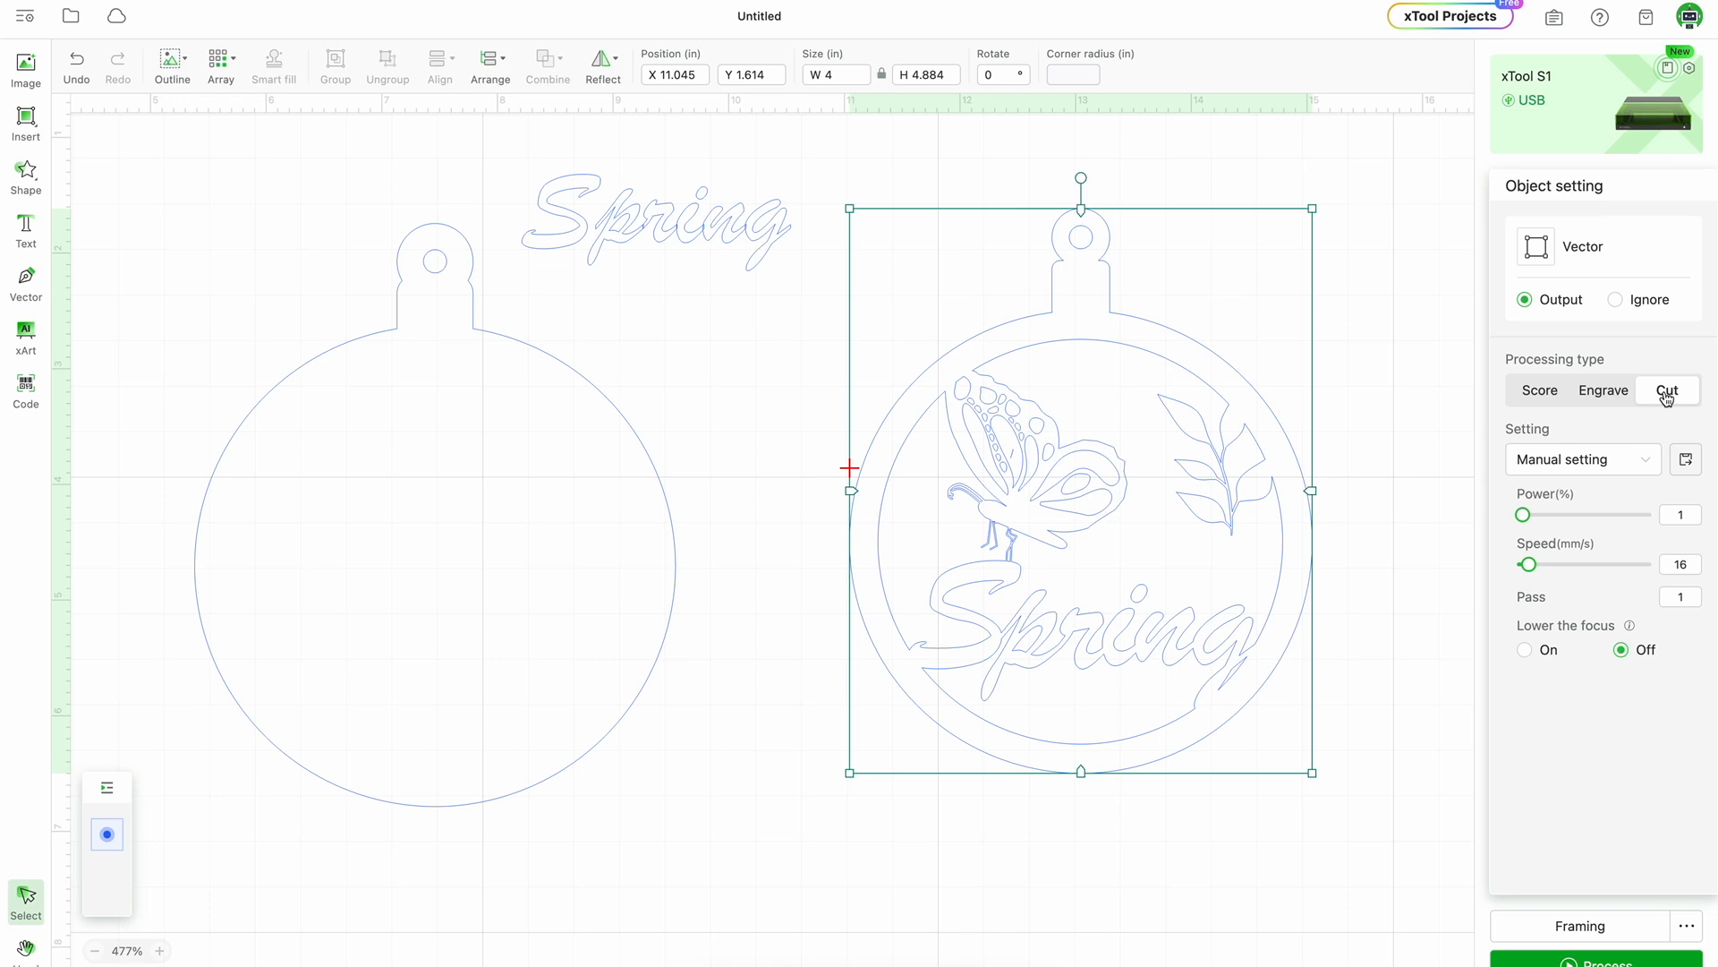
Set the plain backing shape's processing type to Cut.
{"action": "left_click", "coordinate": [495, 495]}
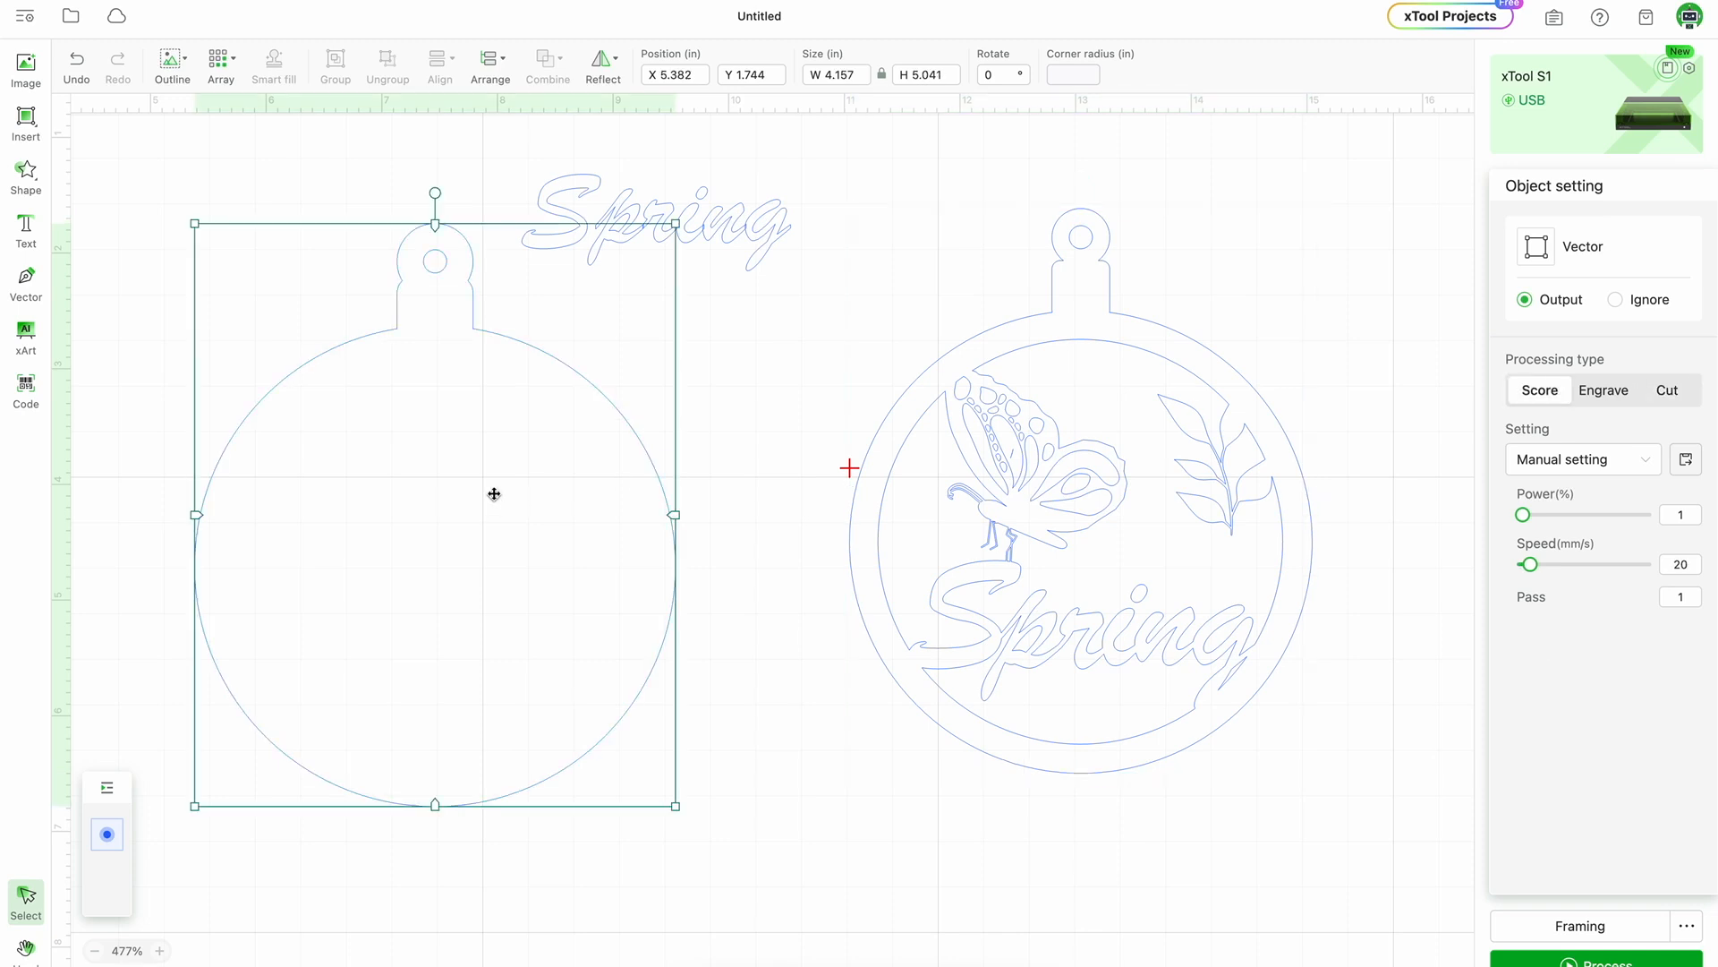
{"action": "left_click", "coordinate": [1666, 390]}
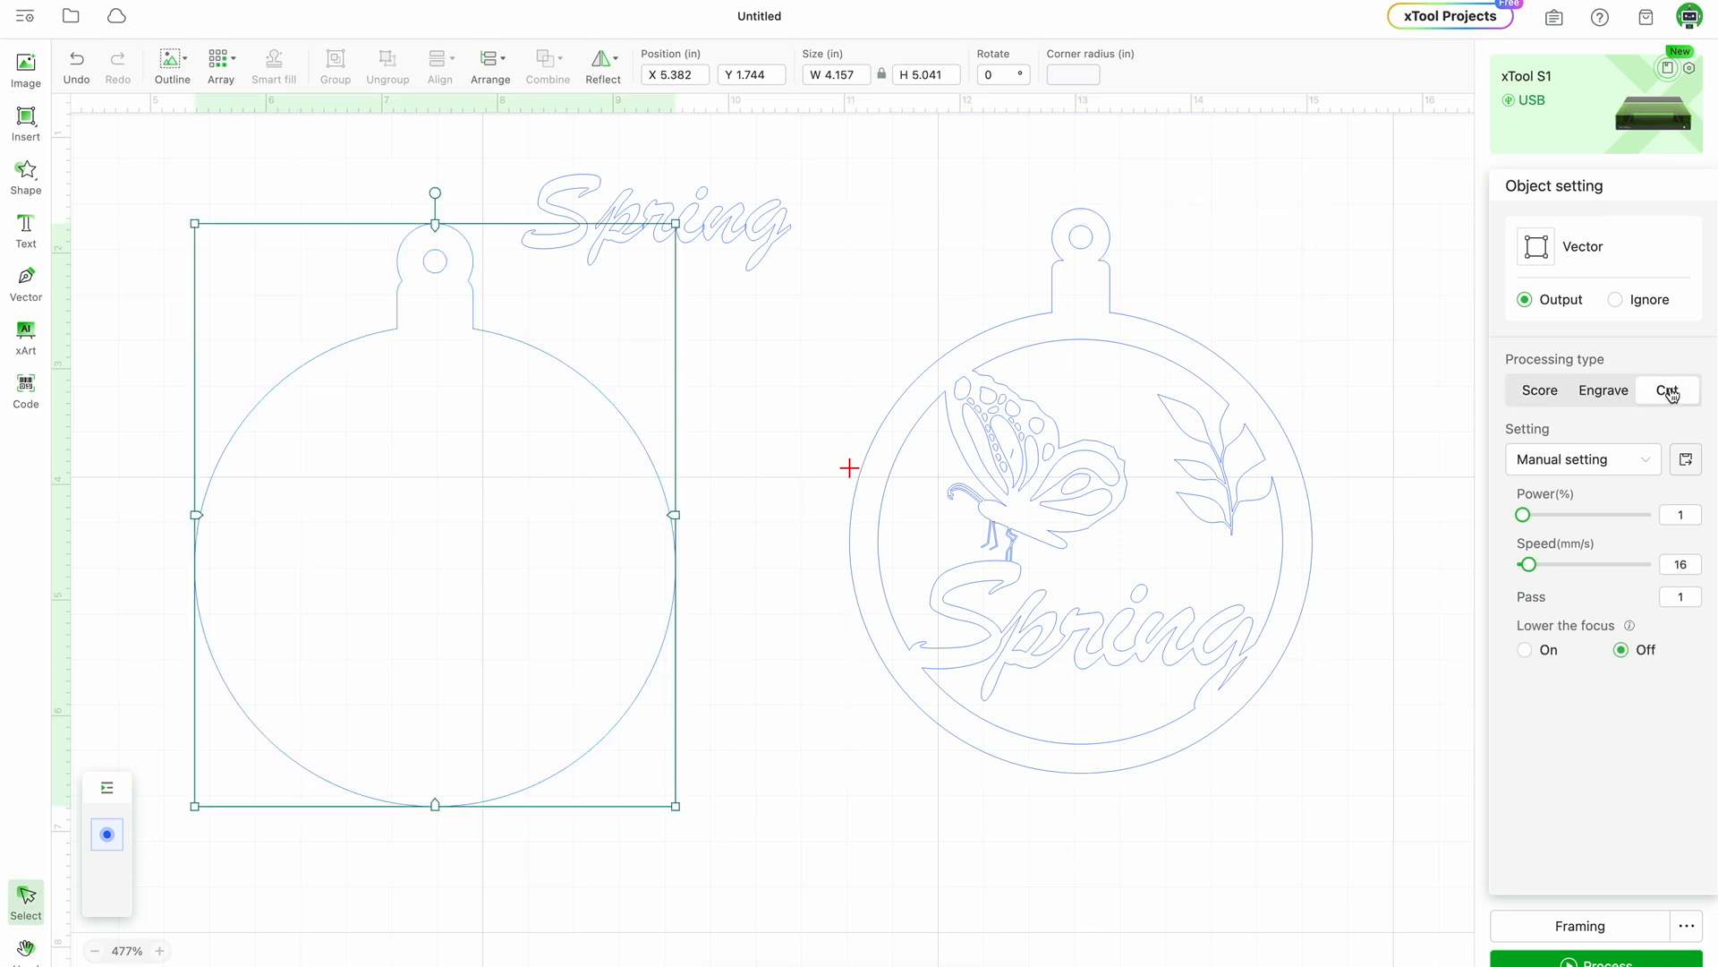
{"action": "left_click", "coordinate": [913, 240]}
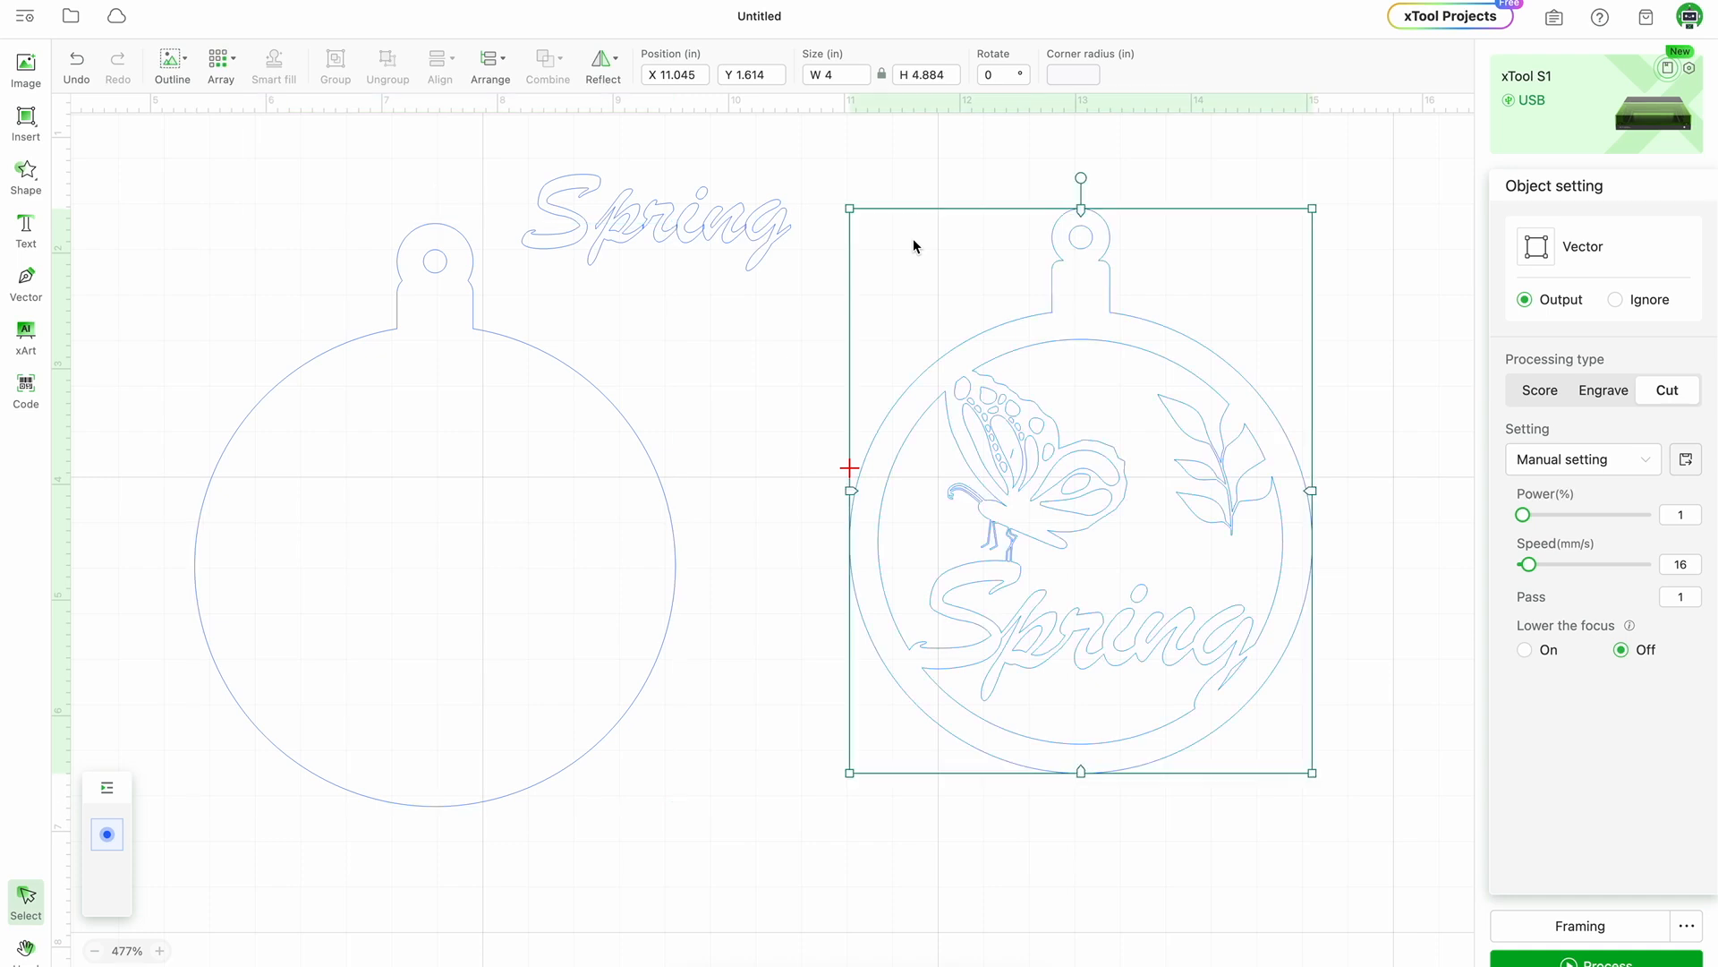
{"action": "left_click", "coordinate": [777, 719]}
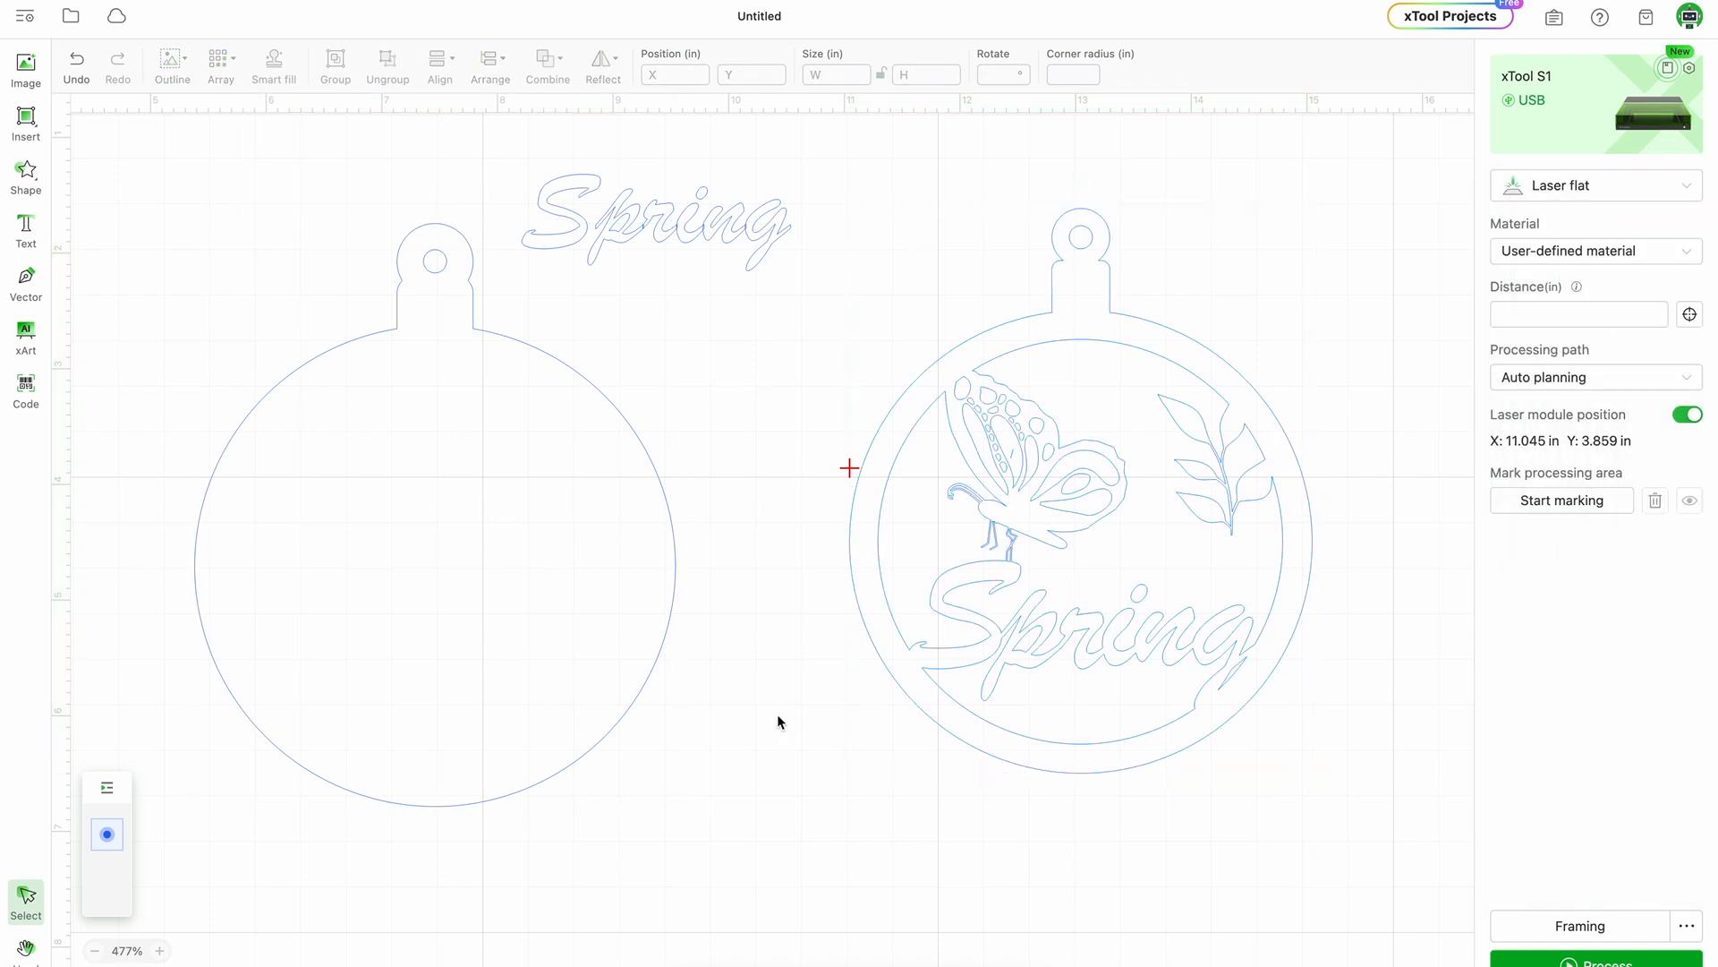
Choose 3mm Basswood Plywood A4 as the material and set the ornament's cutting power to 55%.
{"action": "left_click", "coordinate": [1665, 260]}
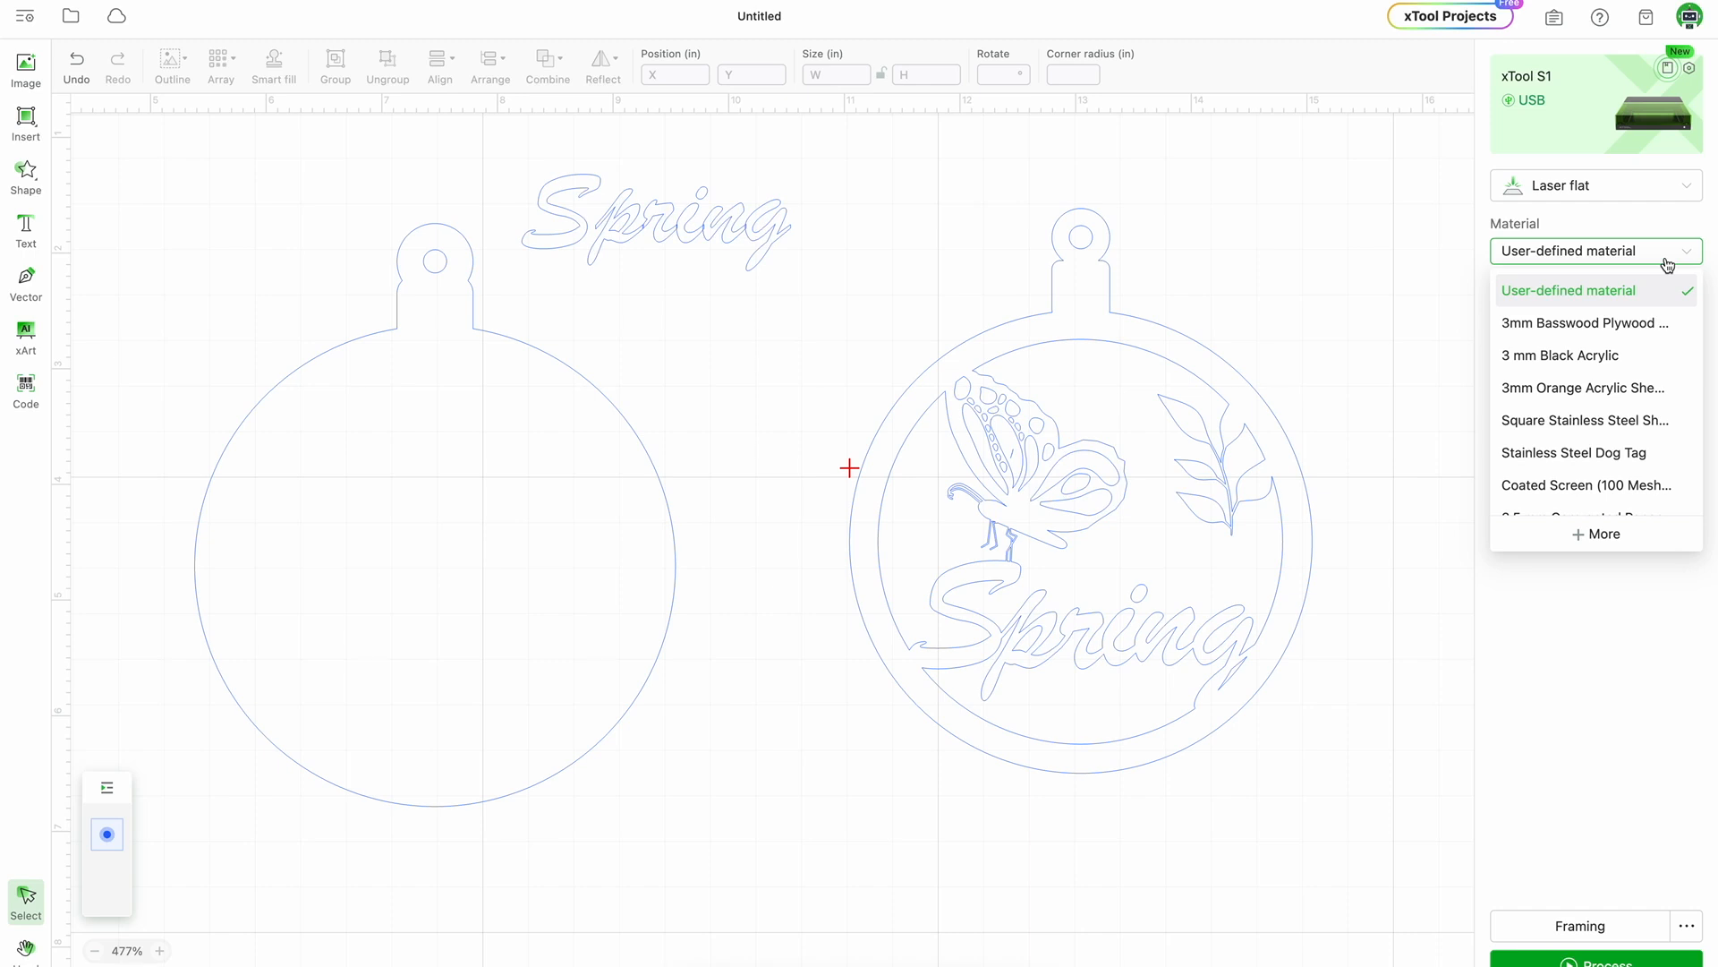
{"action": "left_click", "coordinate": [1630, 335]}
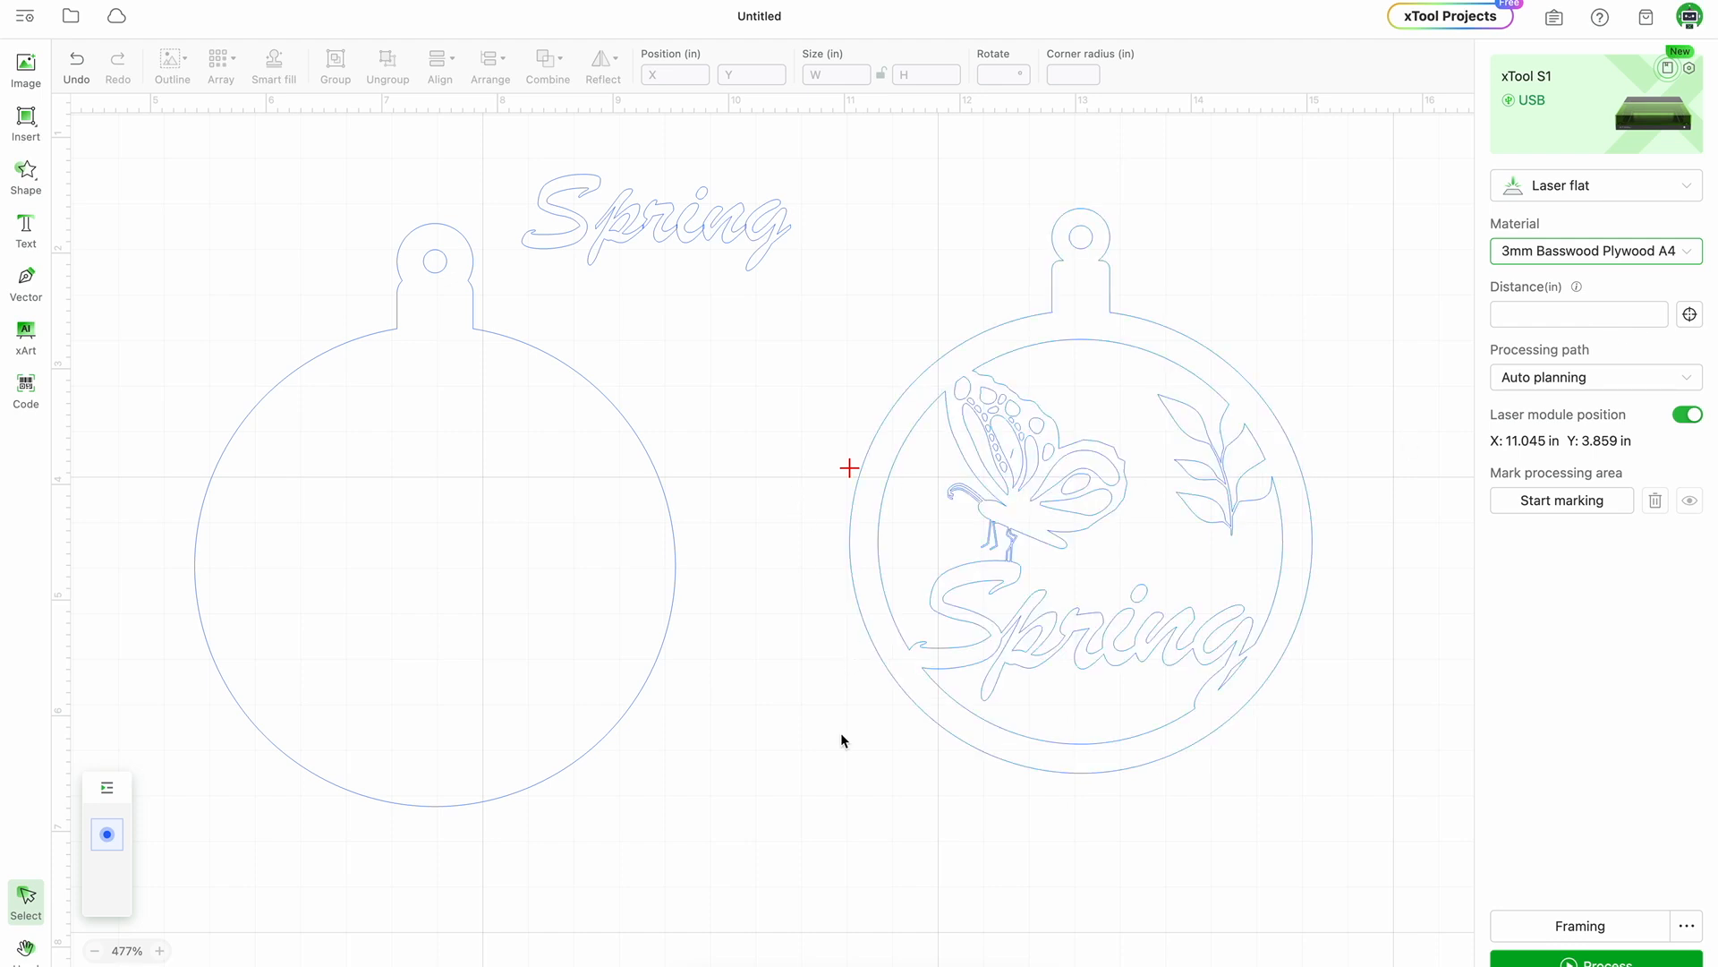
{"action": "left_click", "coordinate": [1144, 639]}
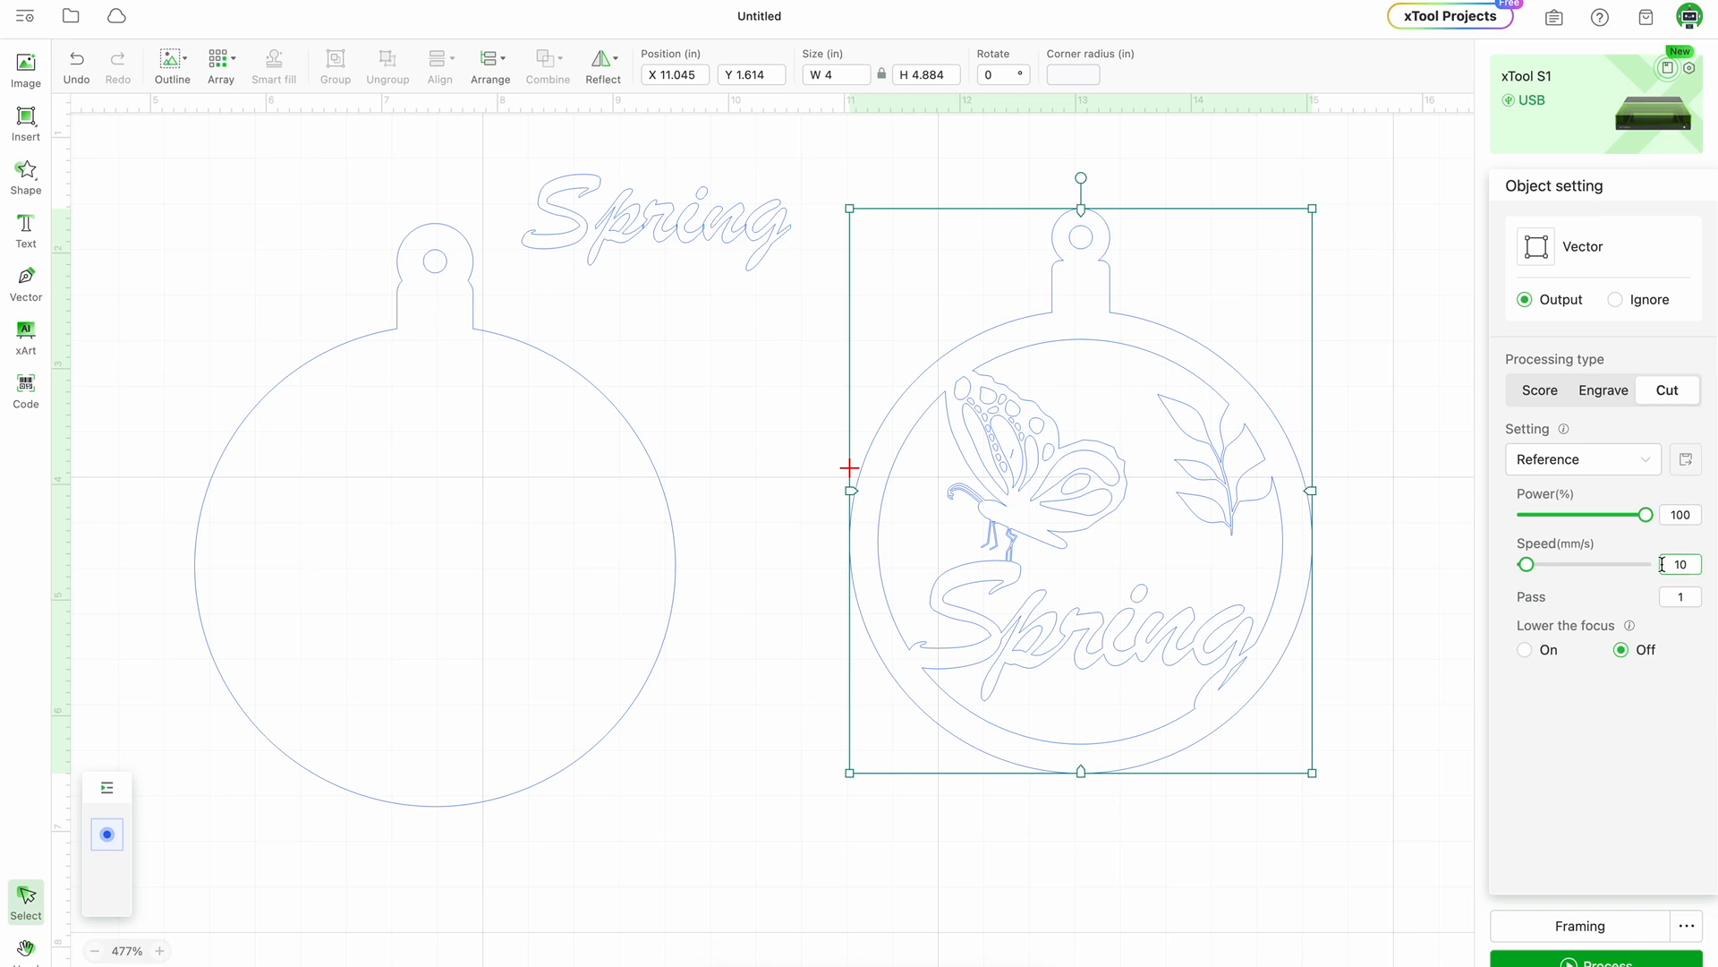
{"action": "left_click", "coordinate": [1700, 513]}
{"action": "key", "text": "BackSpace"}
{"action": "key", "text": "BackSpace"}
{"action": "type", "text": "55"}
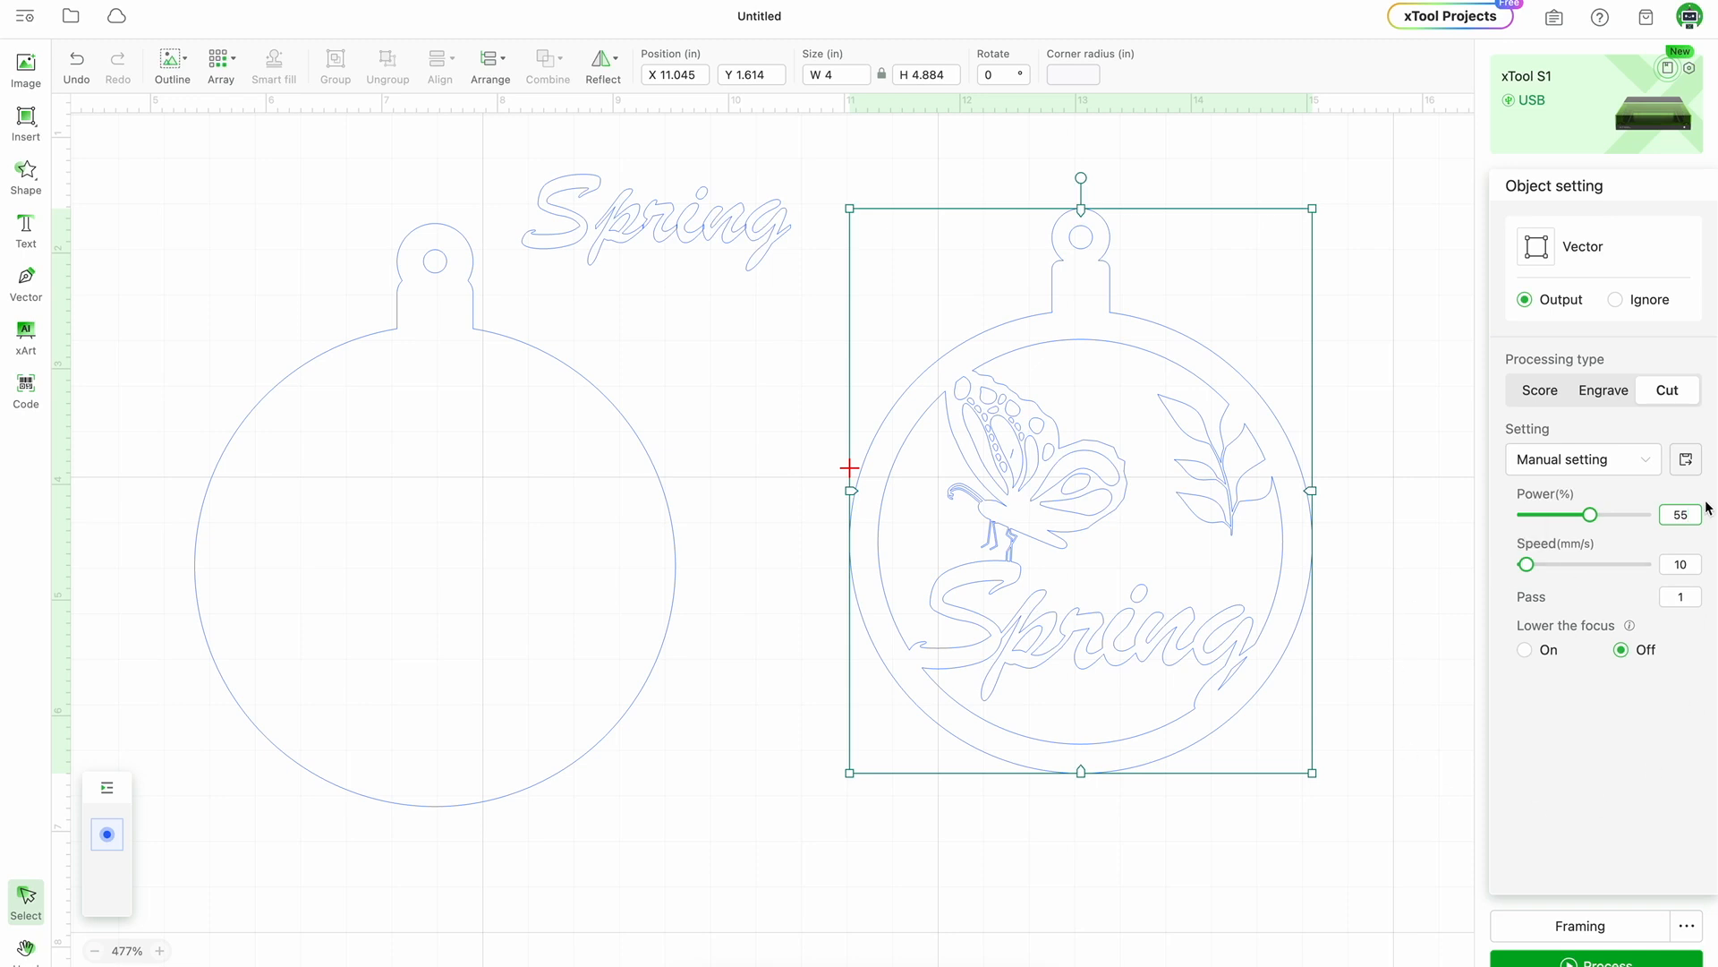
Set the backing shape's cutting power to 55%.
{"action": "left_click", "coordinate": [587, 547]}
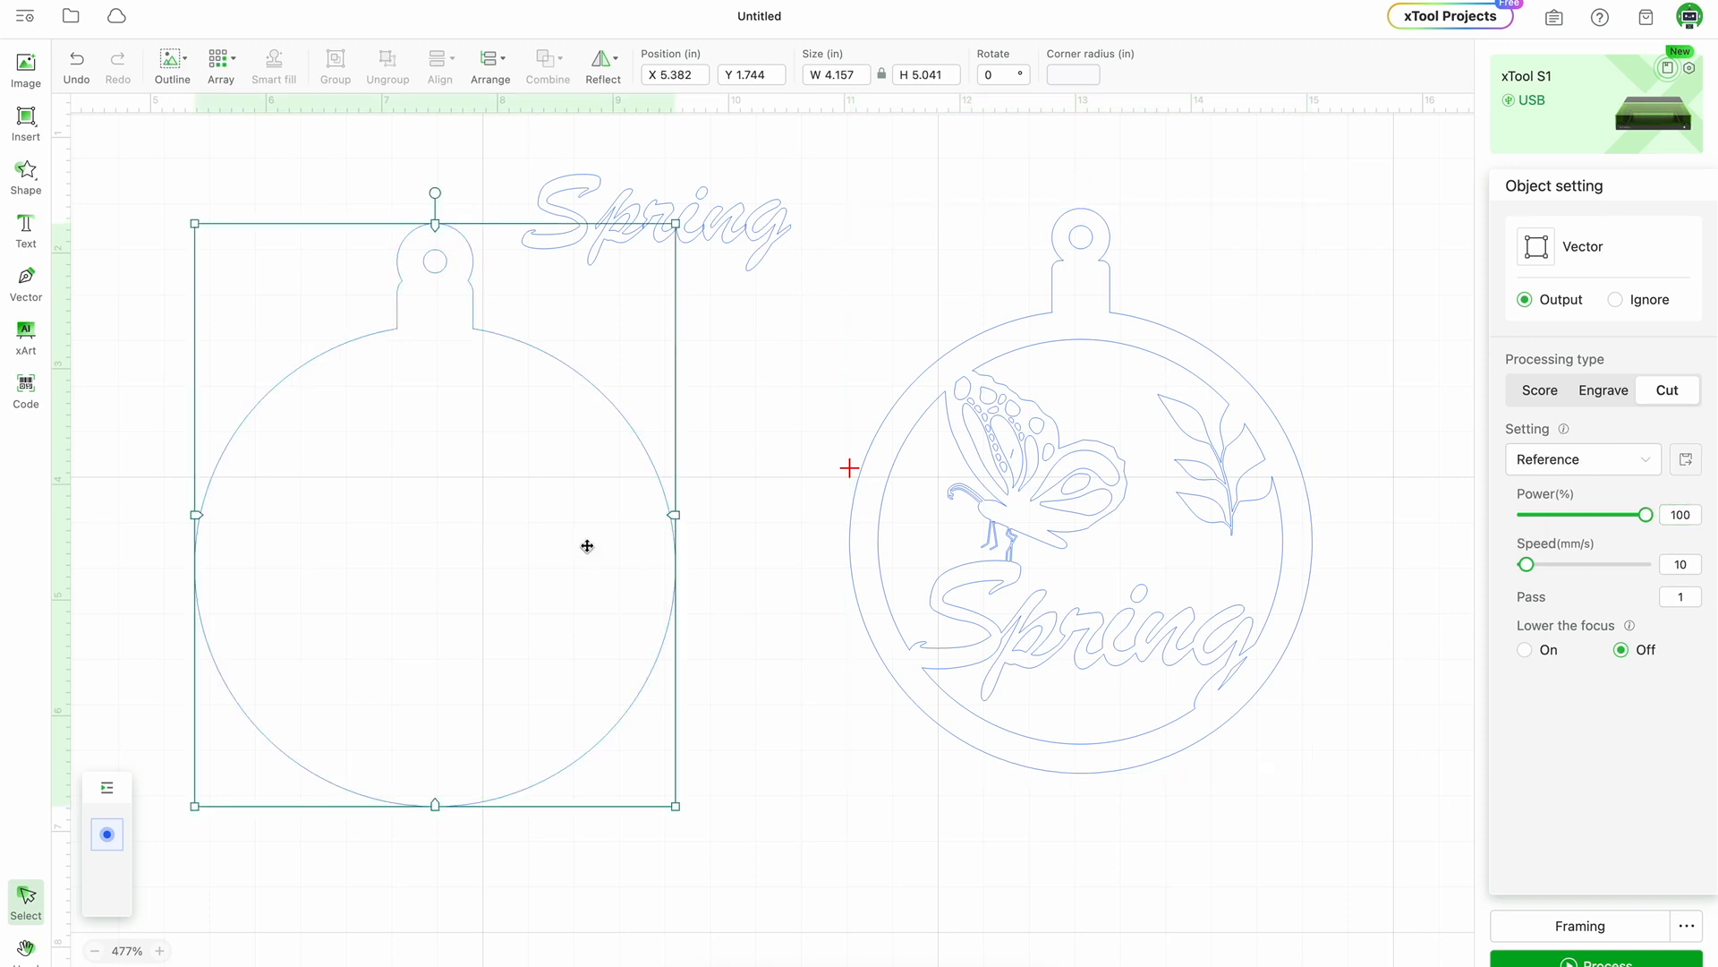
{"action": "left_click", "coordinate": [1694, 517]}
{"action": "key", "text": "BackSpace"}
{"action": "key", "text": "BackSpace"}
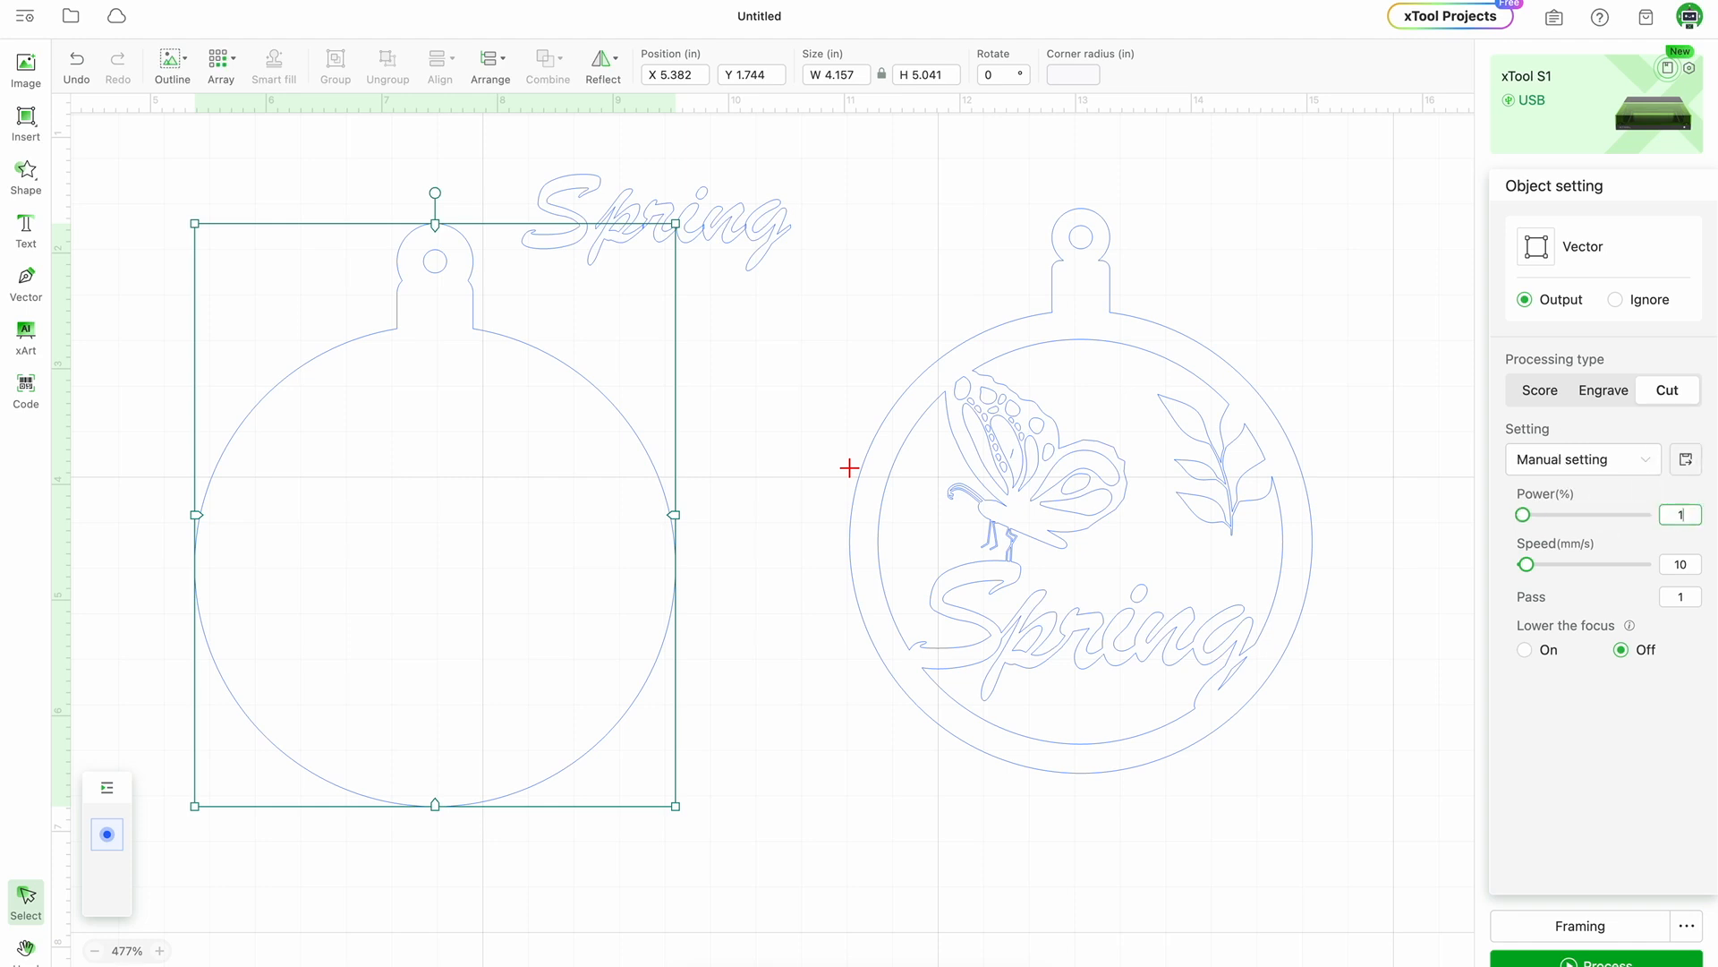
{"action": "type", "text": "55"}
{"action": "left_click", "coordinate": [817, 898]}
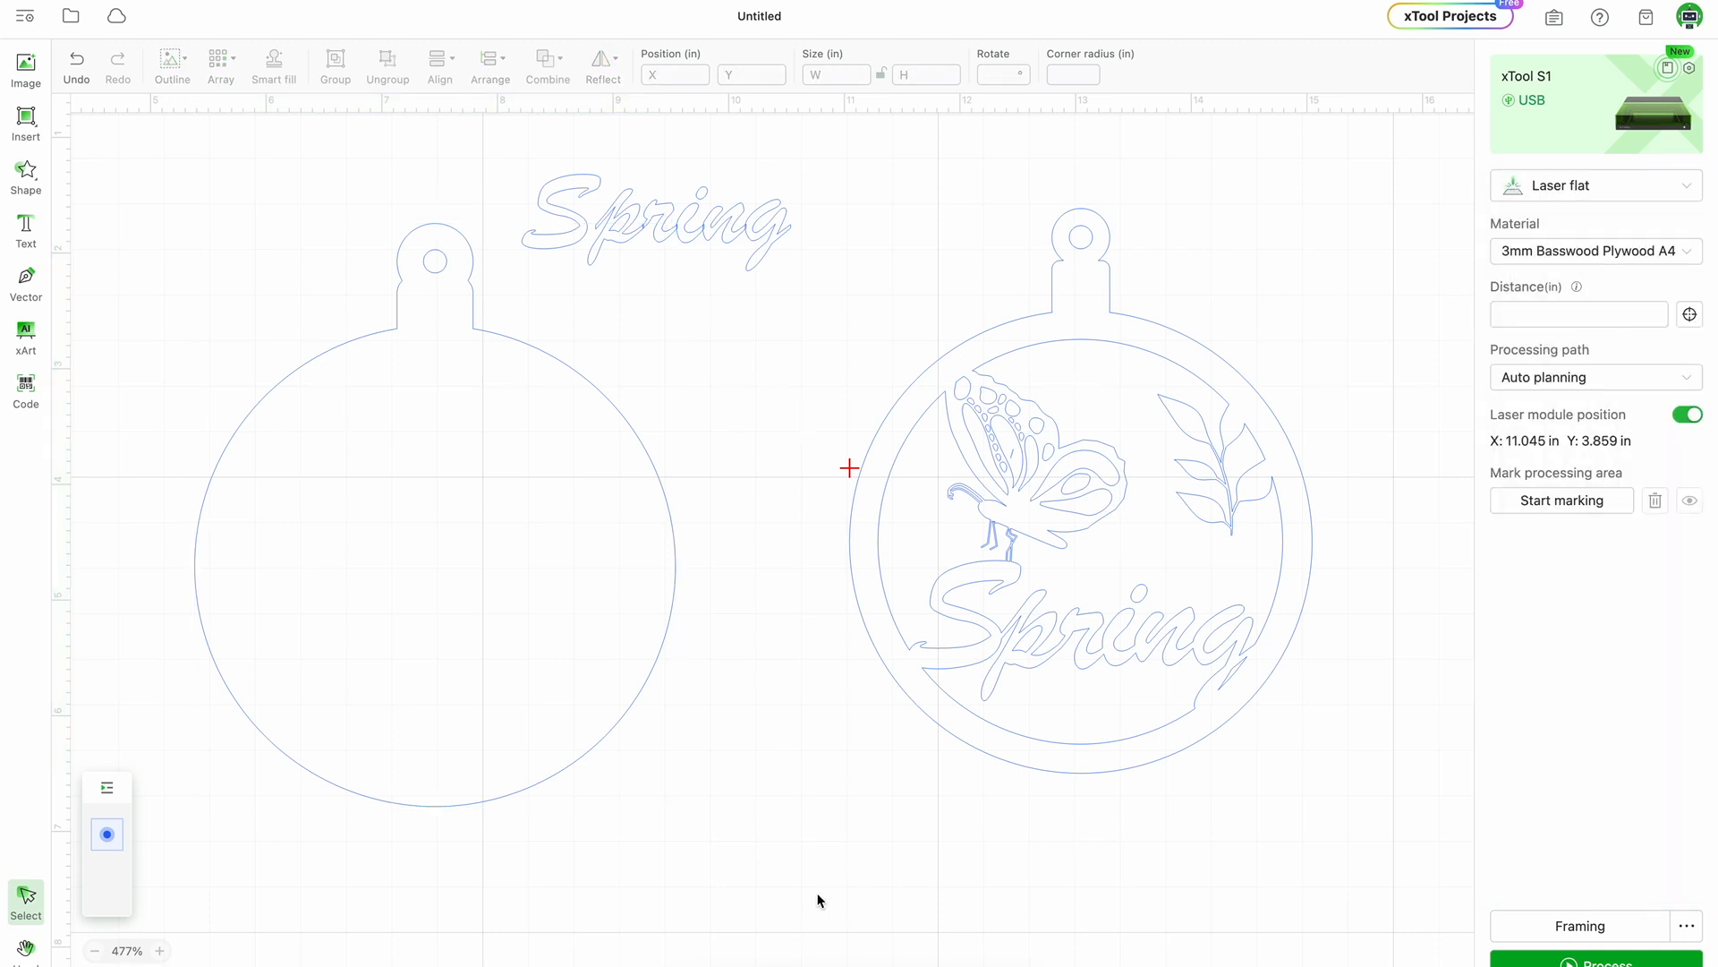